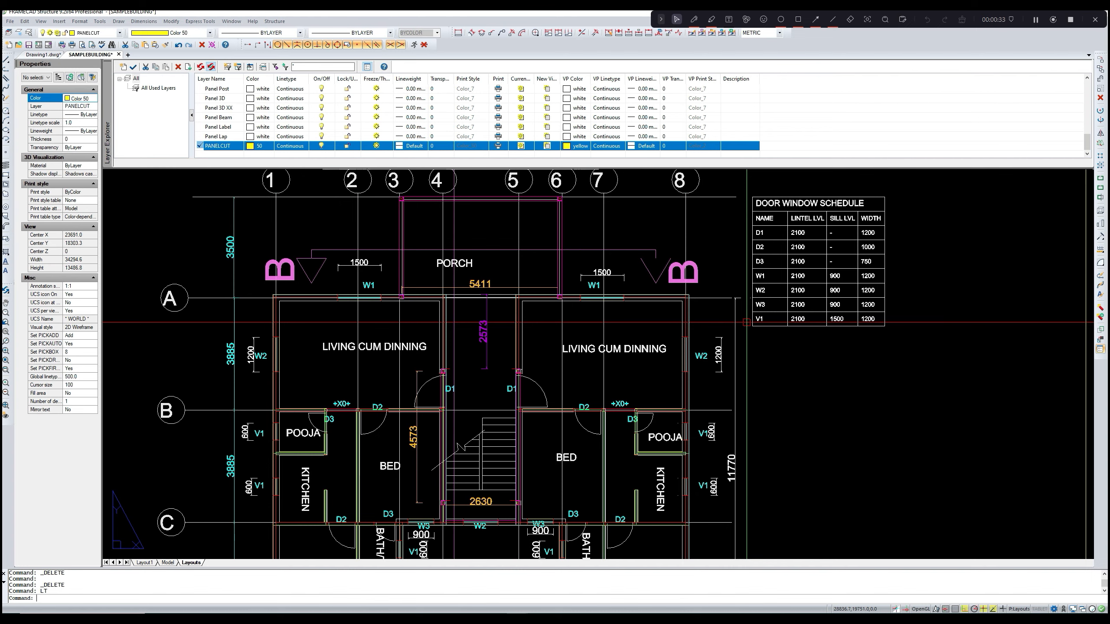
- Display the ground floor plan with its annotations using the LT1 layer display command
scroll(746, 322, "down", 1)
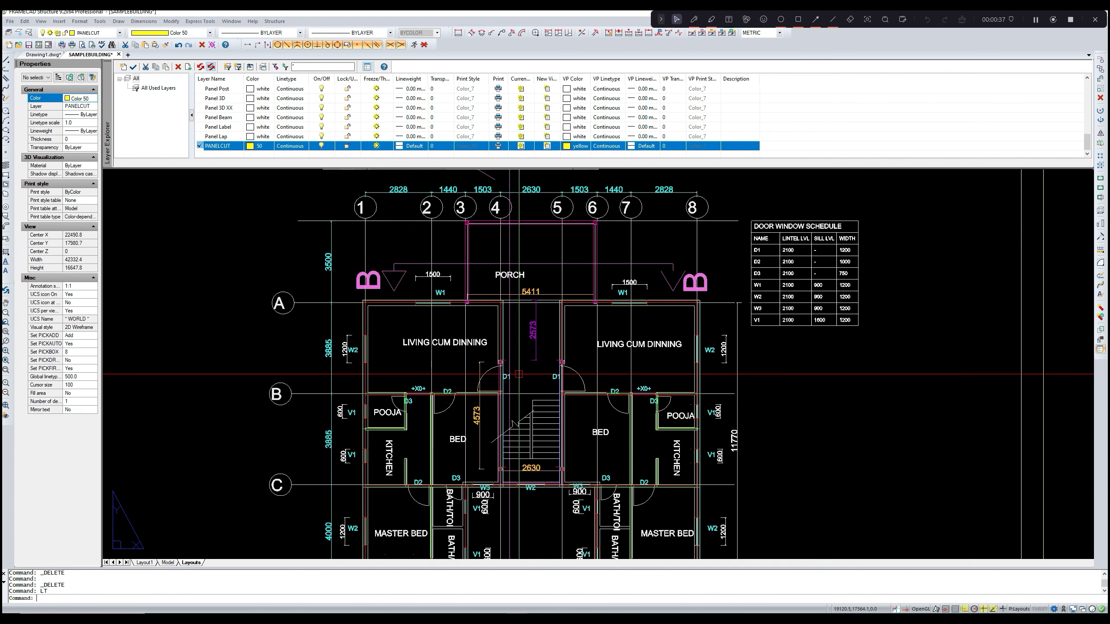
middle_click_drag(483, 414, 495, 368)
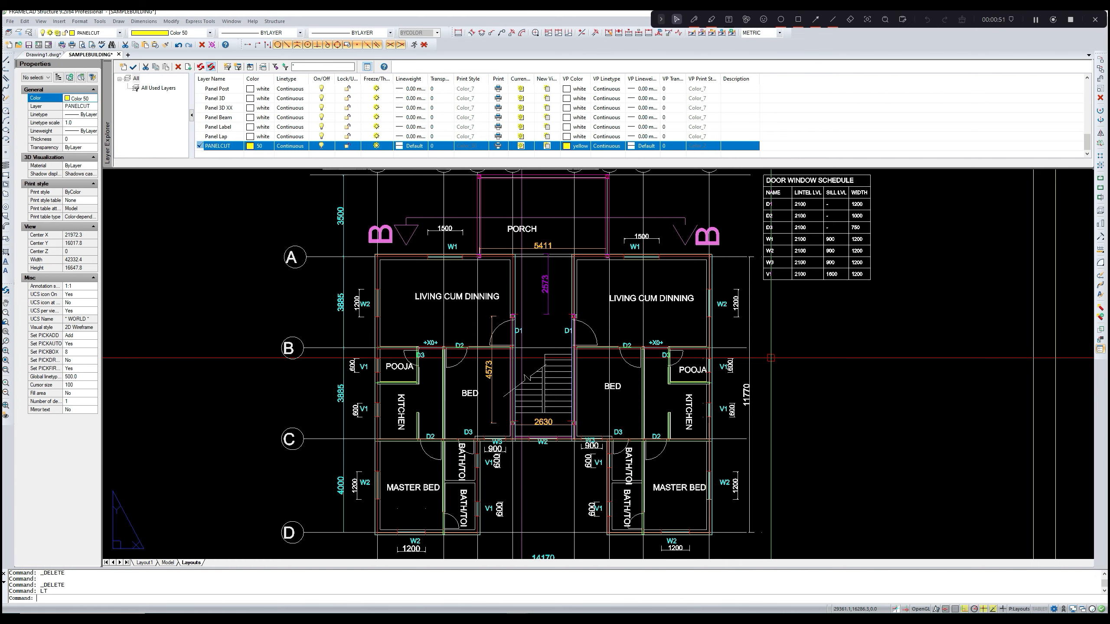
middle_click_drag(787, 356, 778, 368)
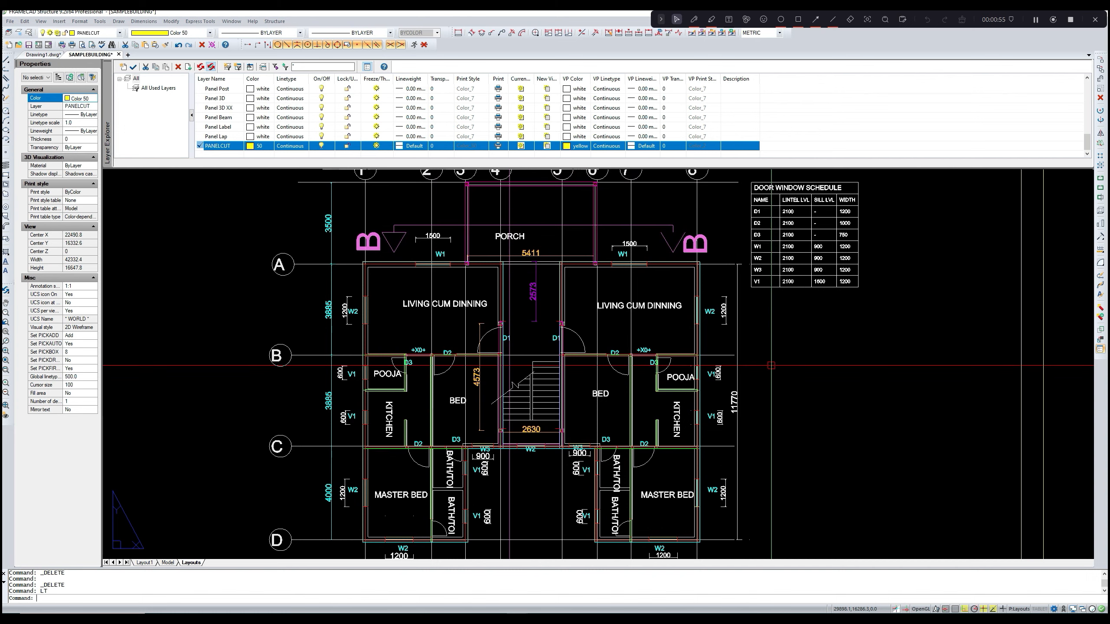
type("LT1")
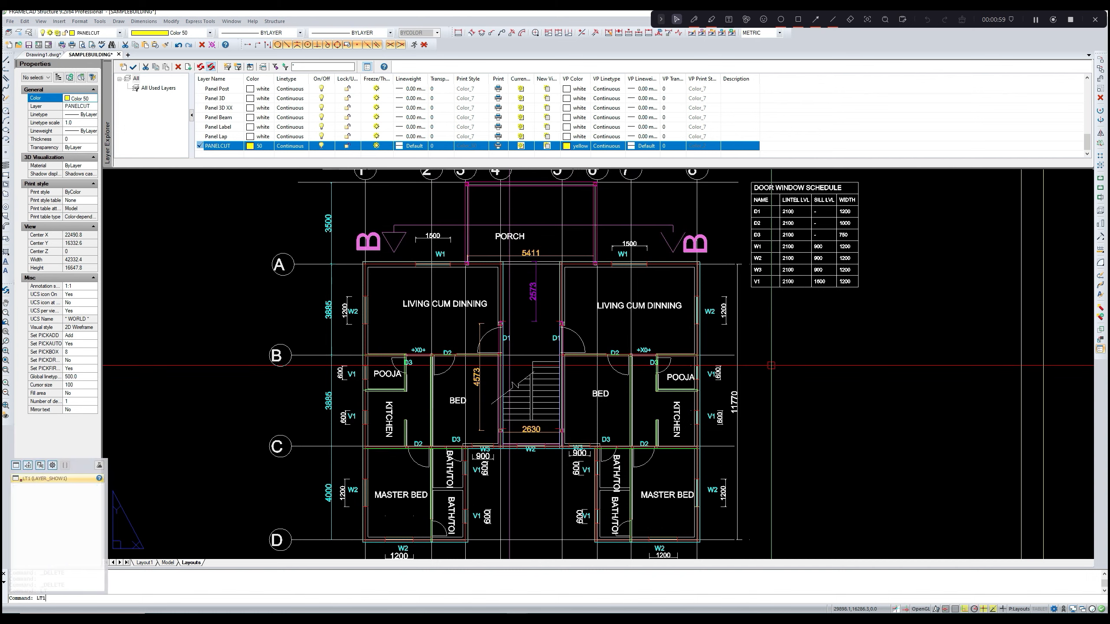
key("Return")
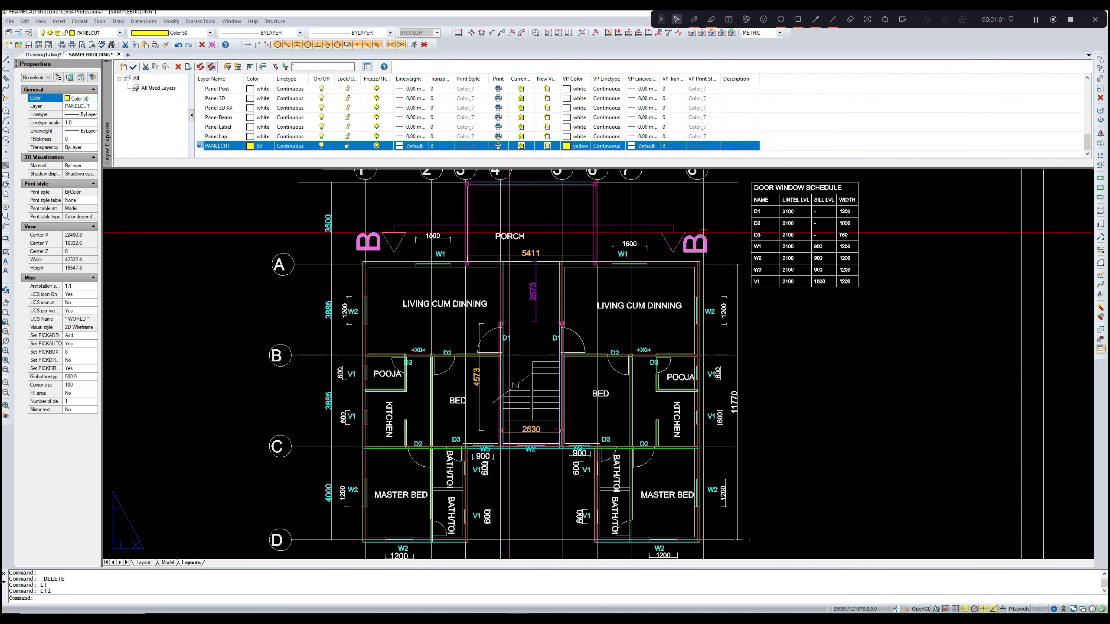
scroll(531, 384, "down", 3)
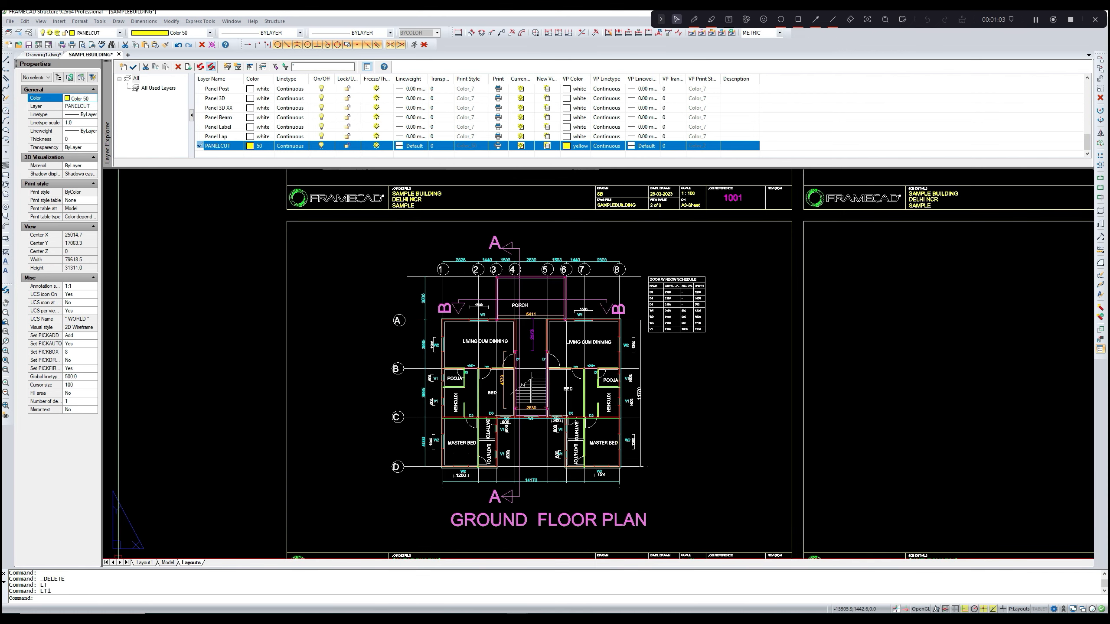
left_click(201, 487)
key("Escape")
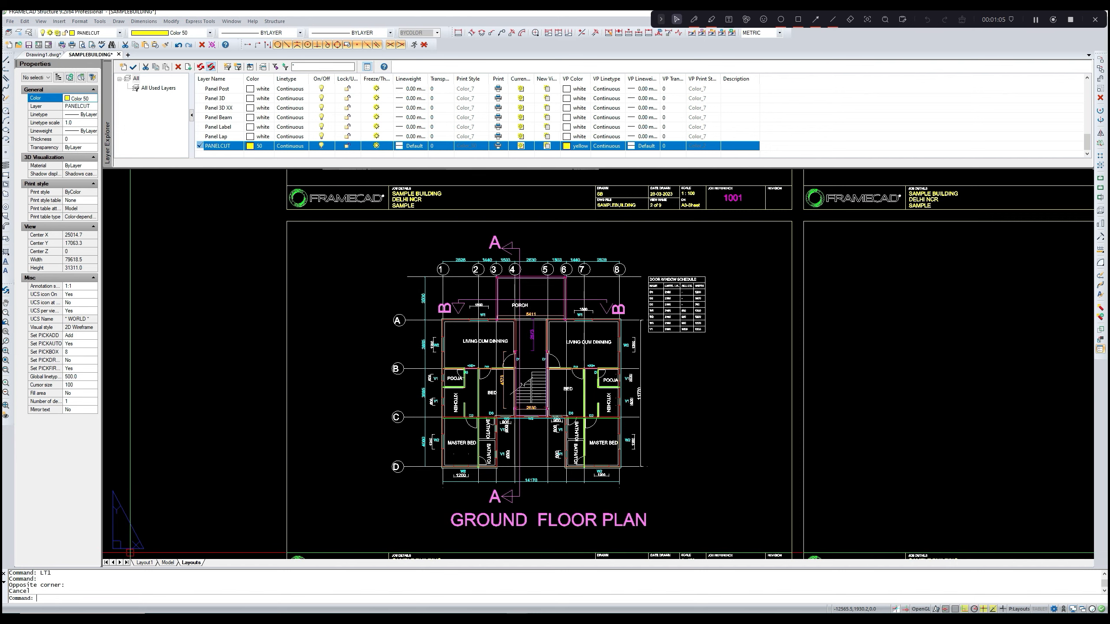
- Use the LT layer display command to show only the wall panel layout without the architectural plan annotations
type("LT")
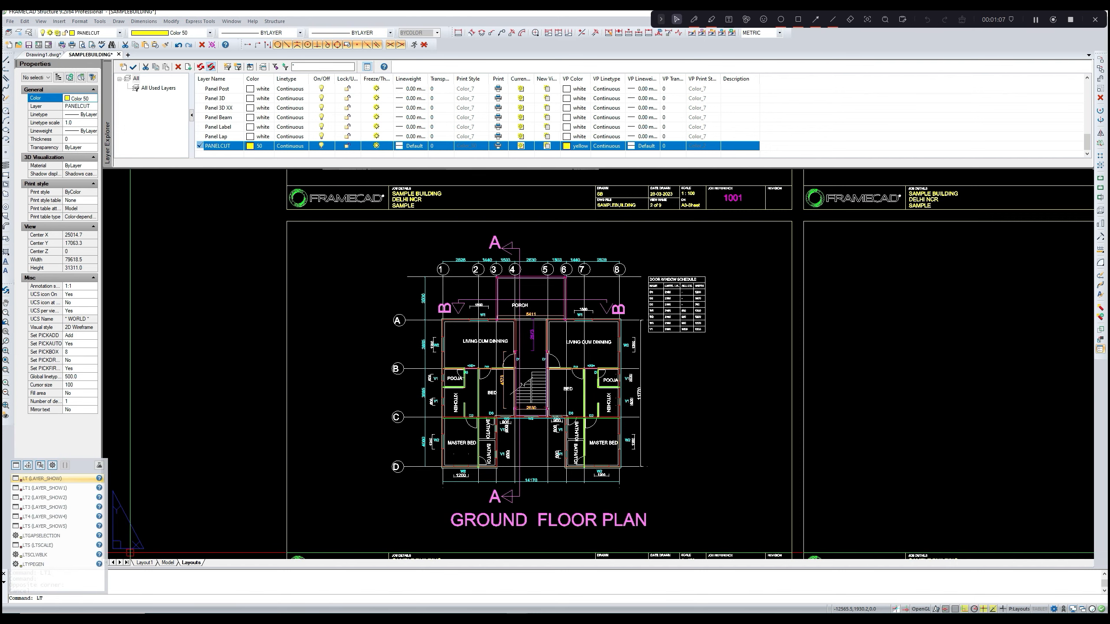
key("Return")
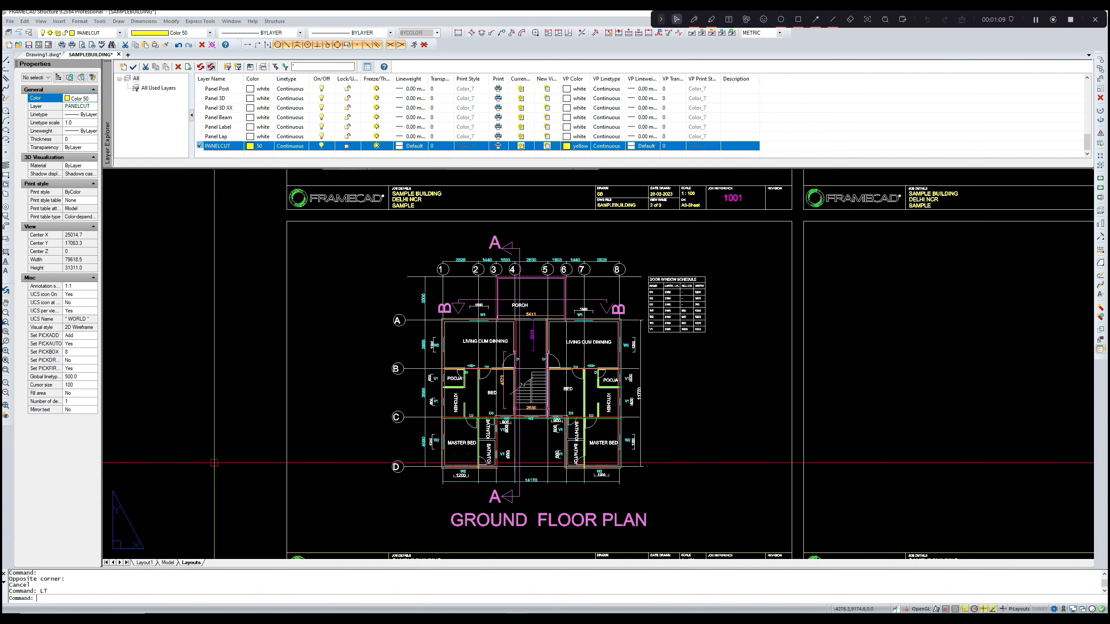
scroll(438, 430, "down", 3)
middle_click_drag(602, 400, 581, 408)
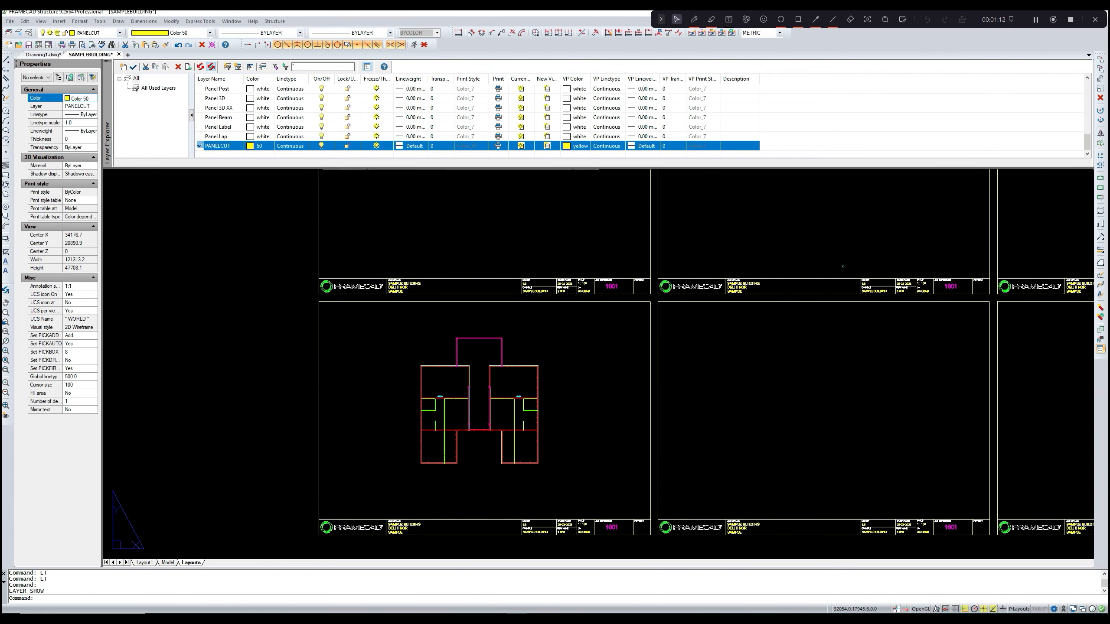
middle_click_drag(578, 391, 603, 364)
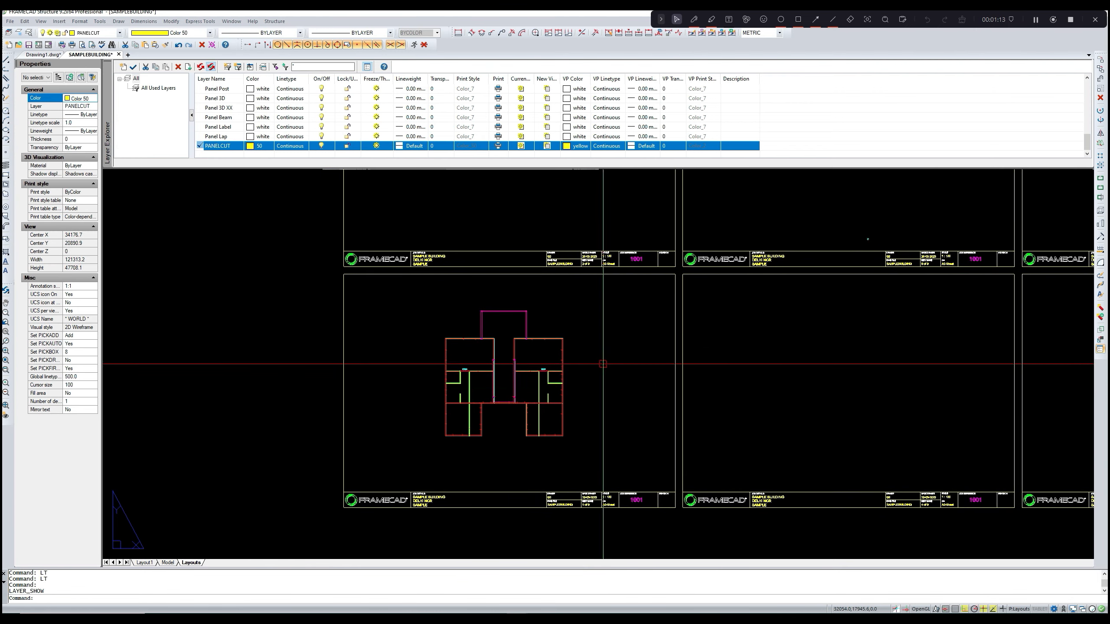
scroll(576, 386, "up", 1)
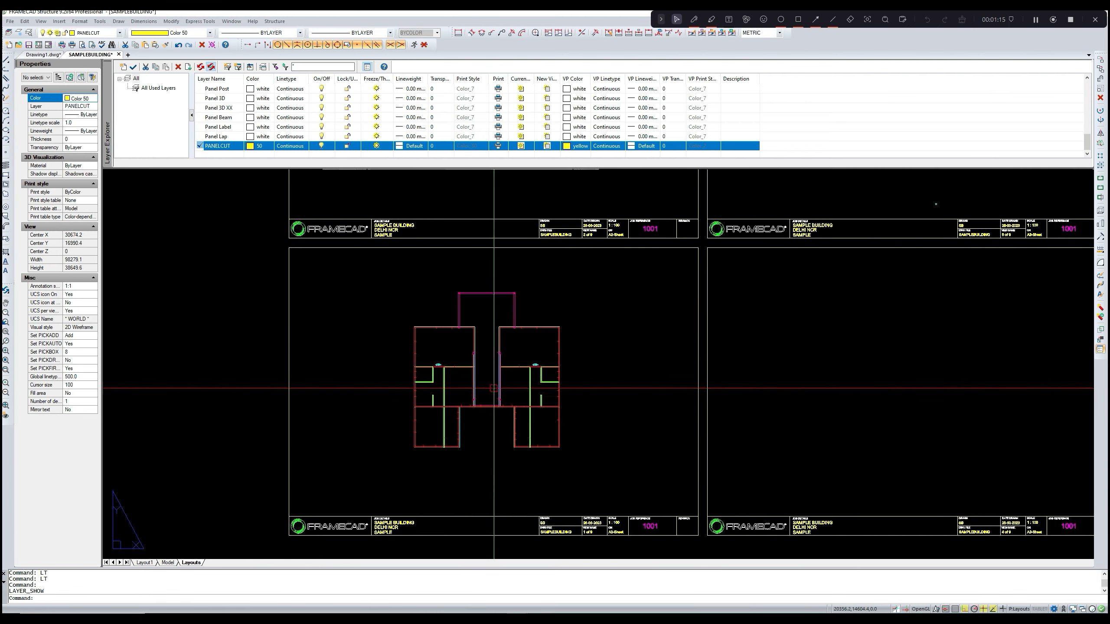
scroll(494, 388, "up", 3)
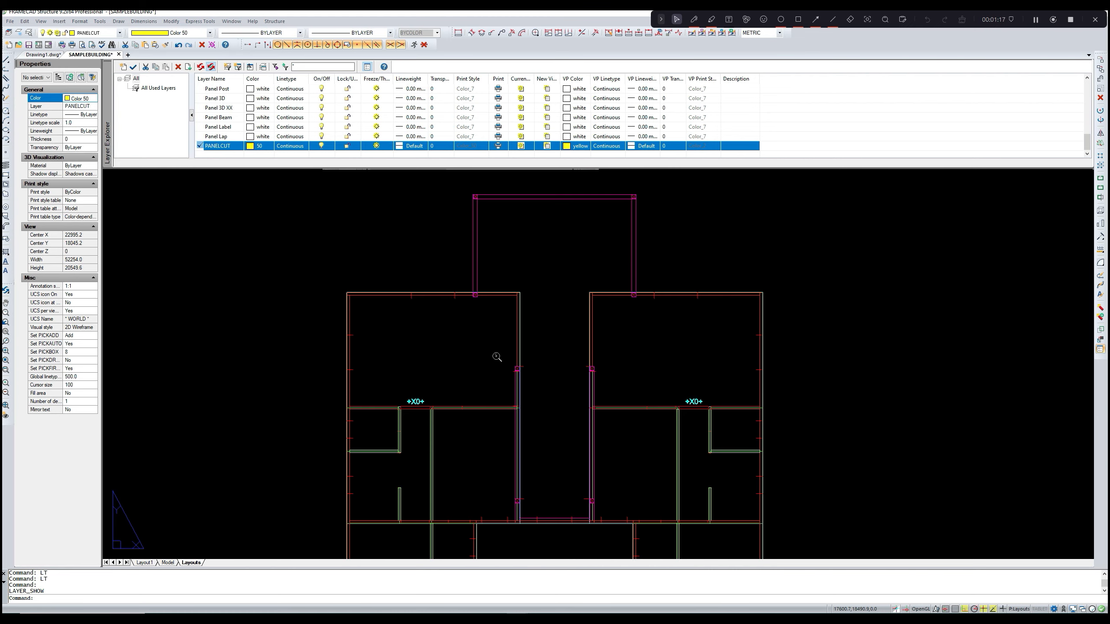
scroll(497, 357, "down", 2)
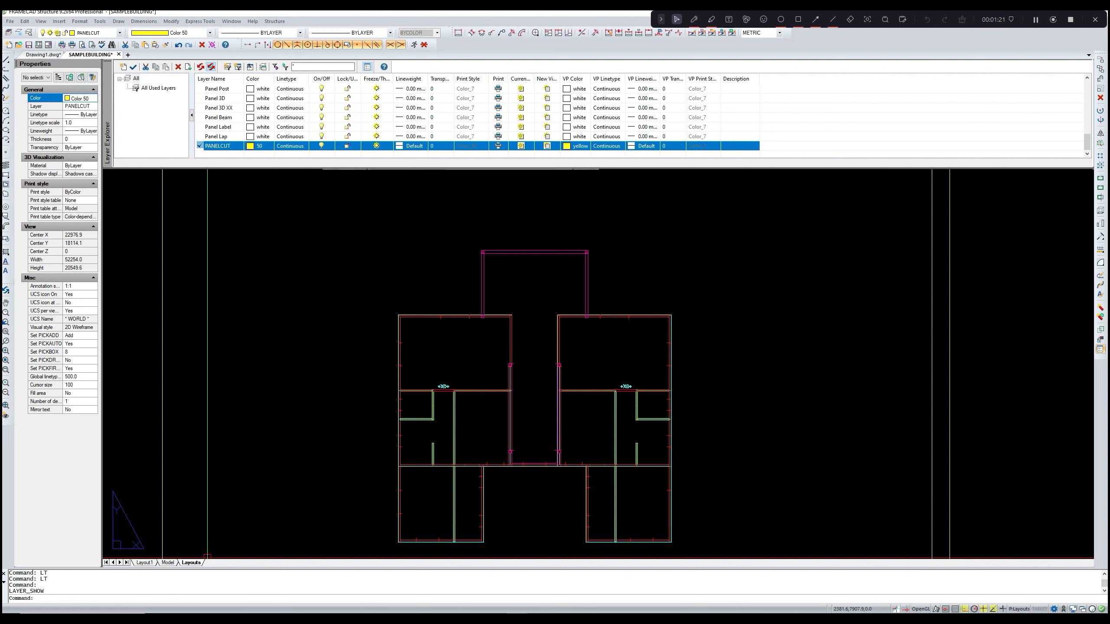
- Set up a user-defined door opening (UD) with height 2160, width 1520 and Side placement
type("UD")
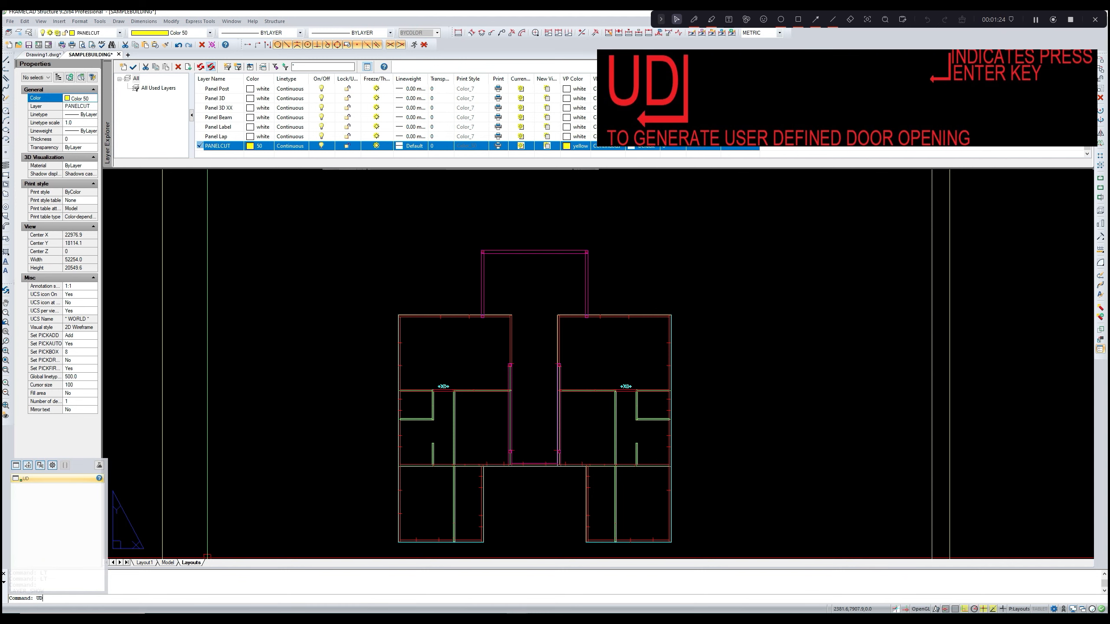
key("Return")
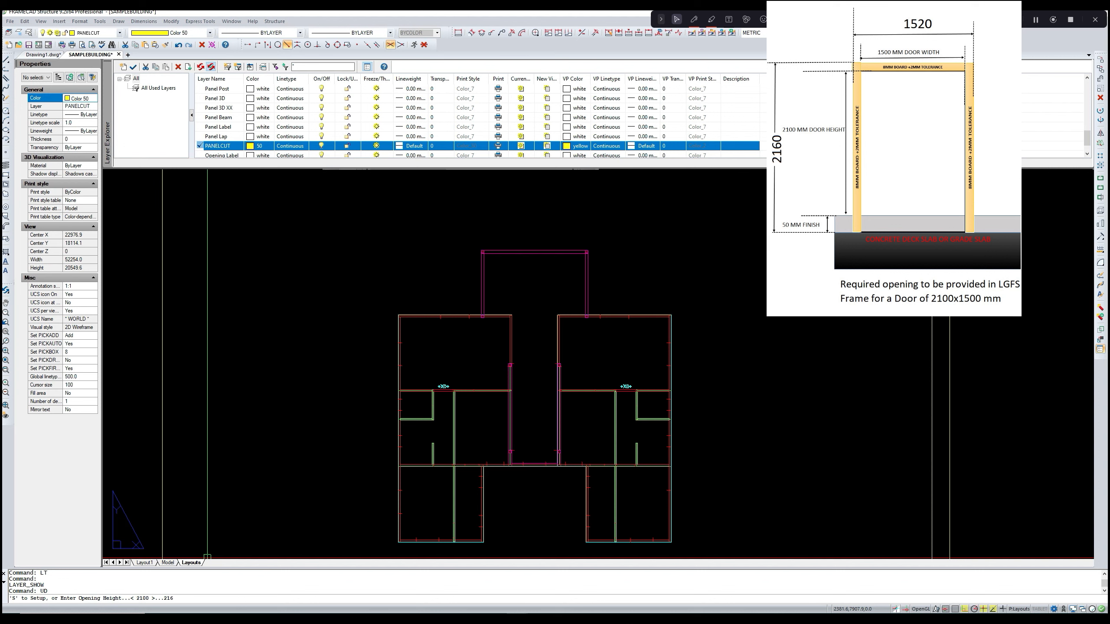
key("Return")
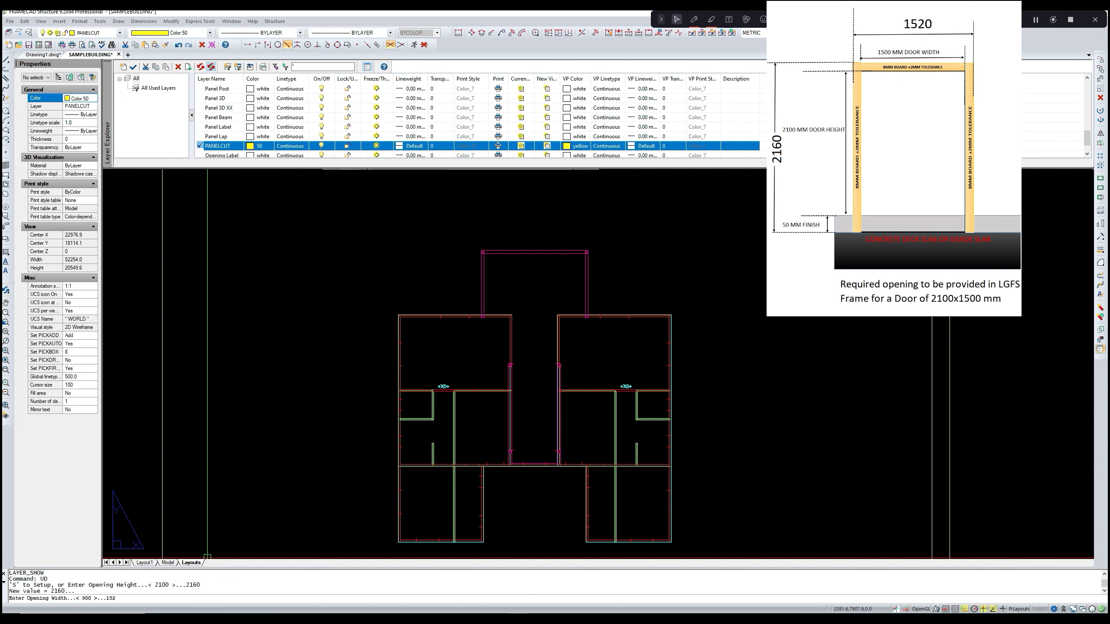
type("0")
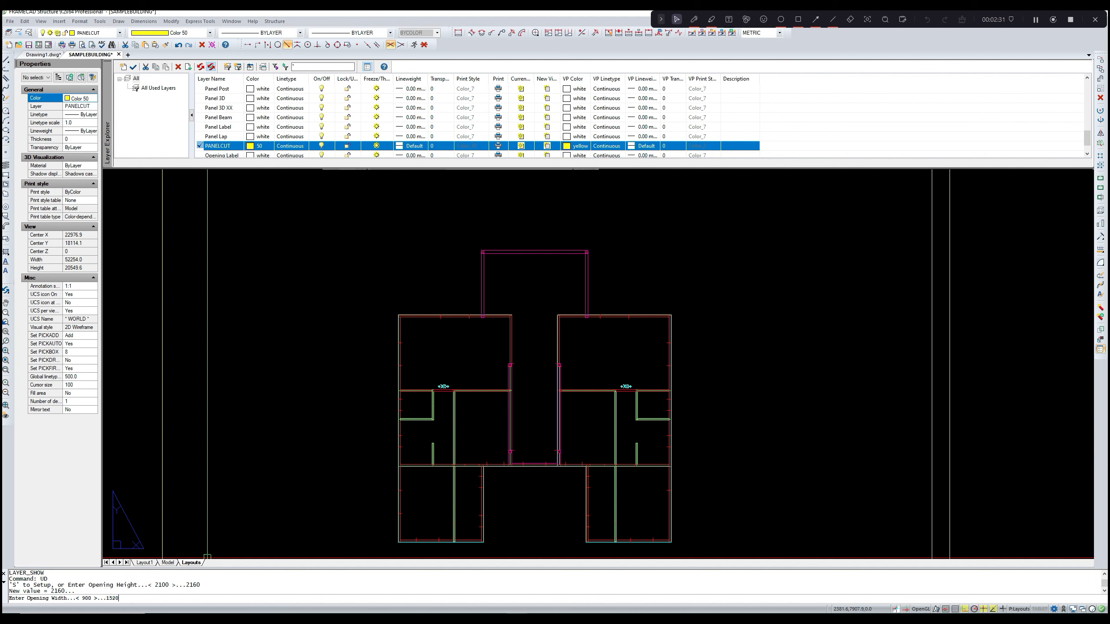
key("Return")
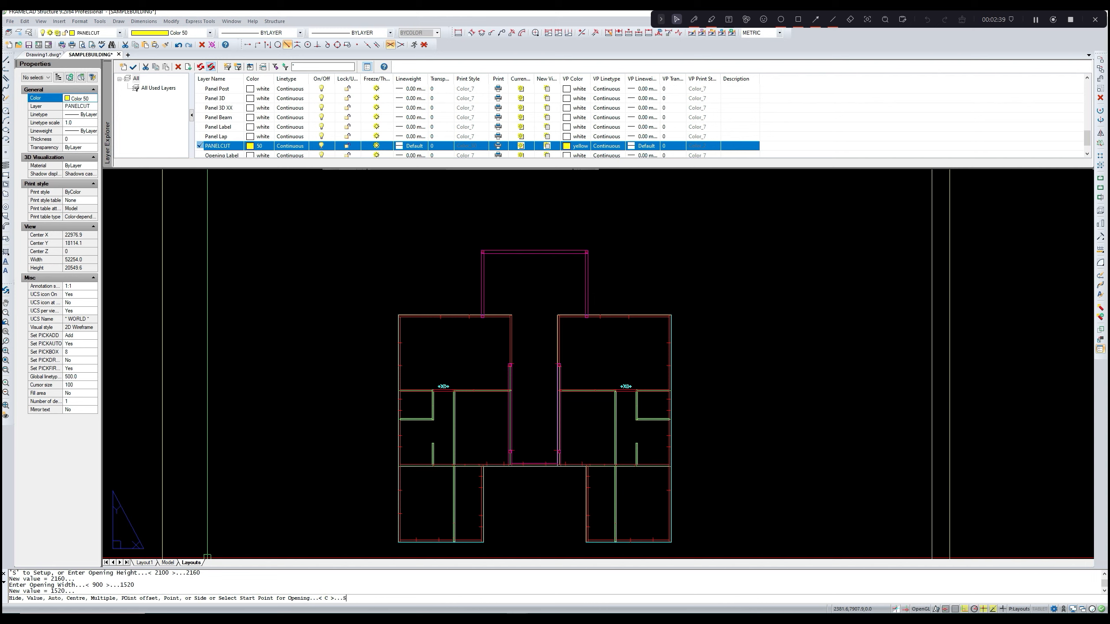
key("Return")
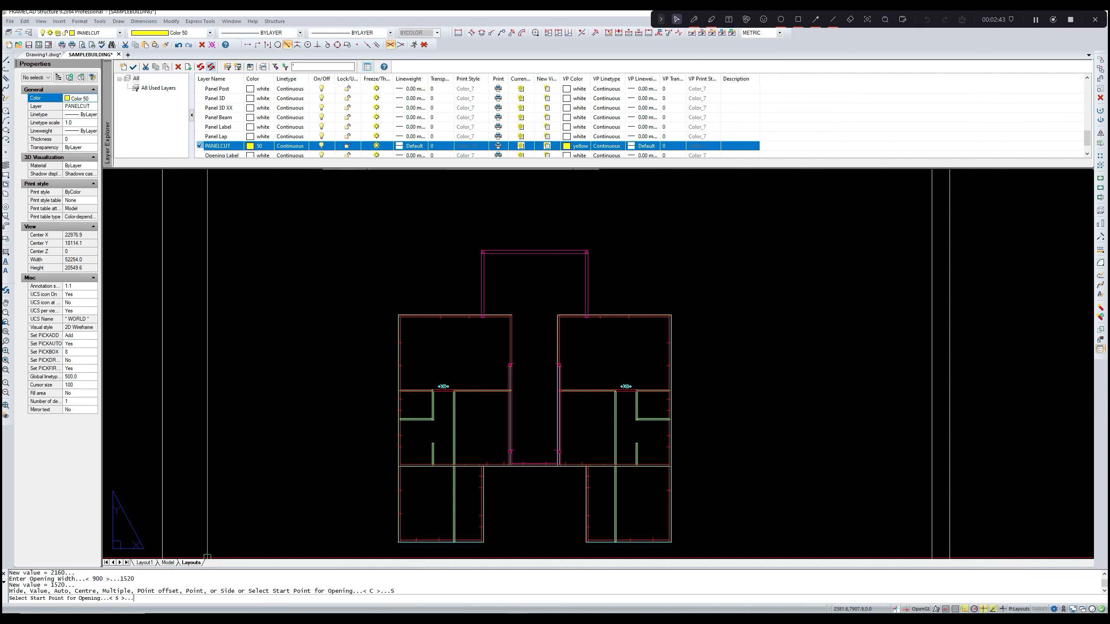
- Insert the 2160 x 1520 door opening in the left unit's passage wall, from the cross-wall corner toward the post, with offset 0
scroll(517, 398, "up", 5)
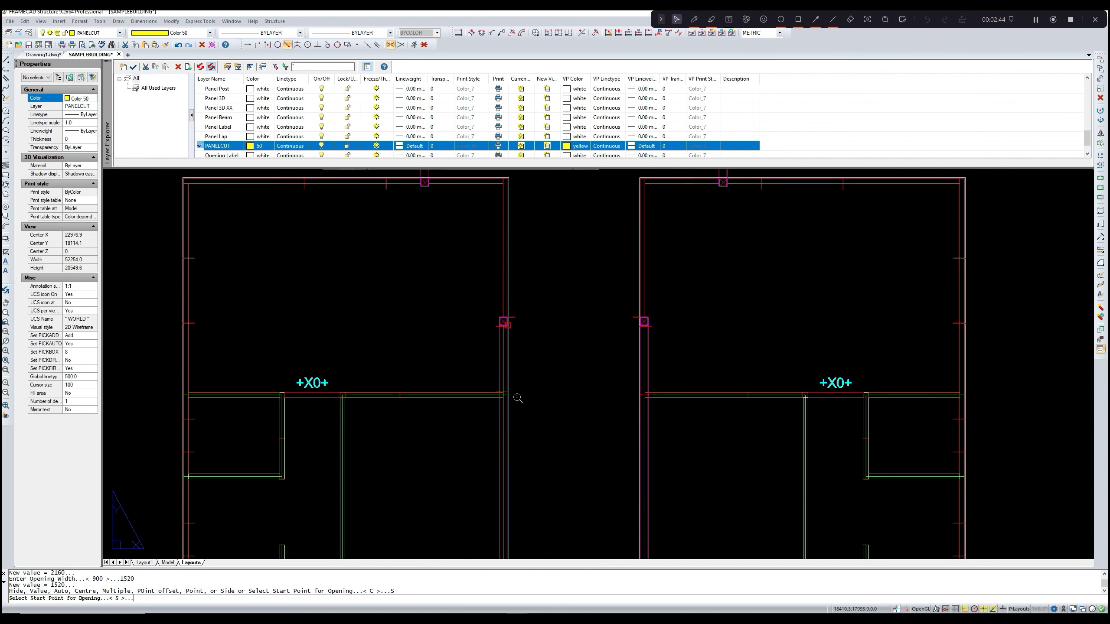
scroll(517, 398, "up", 6)
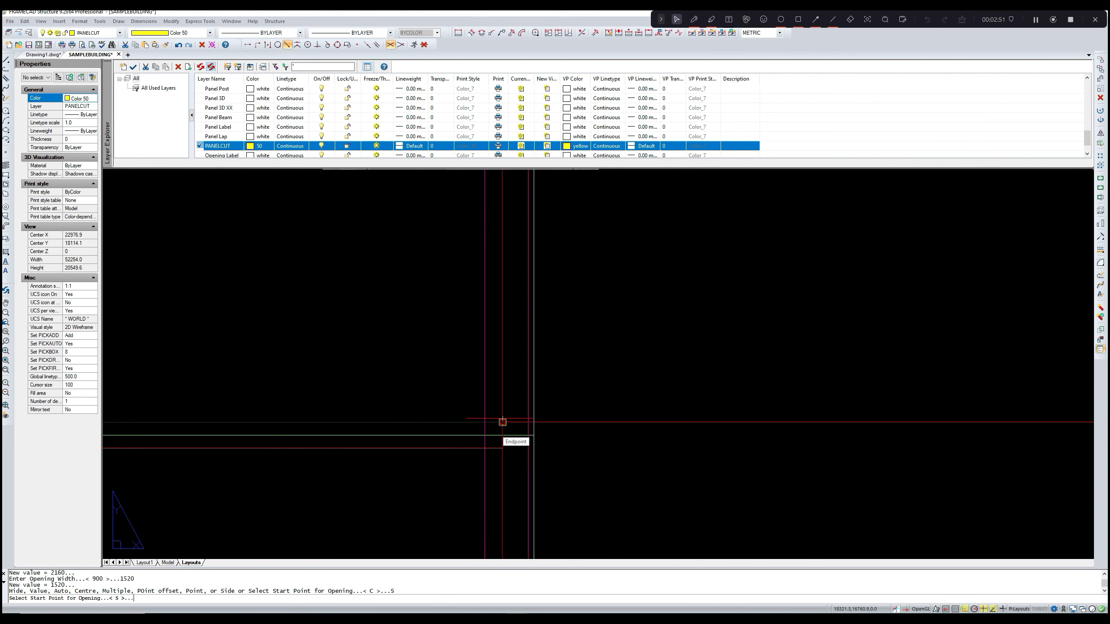
left_click(503, 422)
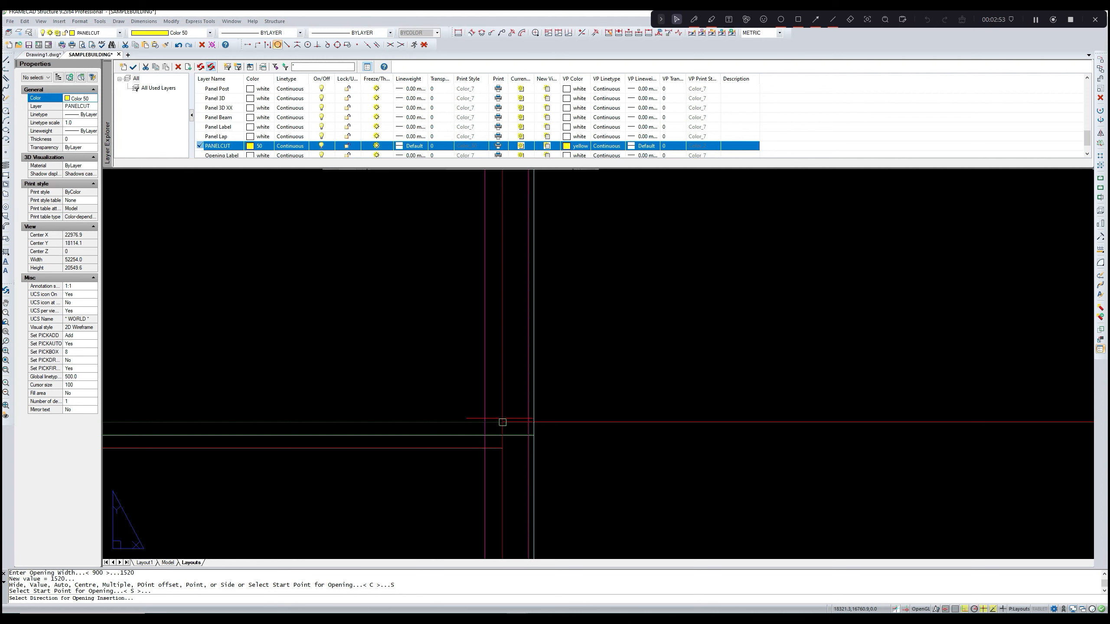
scroll(502, 422, "down", 4)
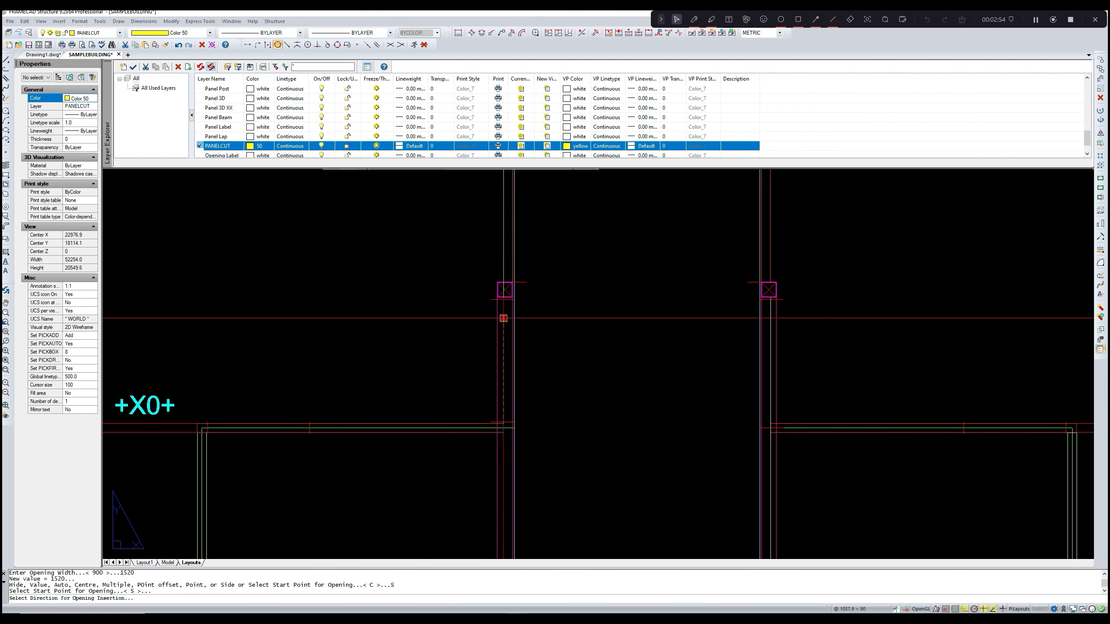
scroll(505, 290, "up", 3)
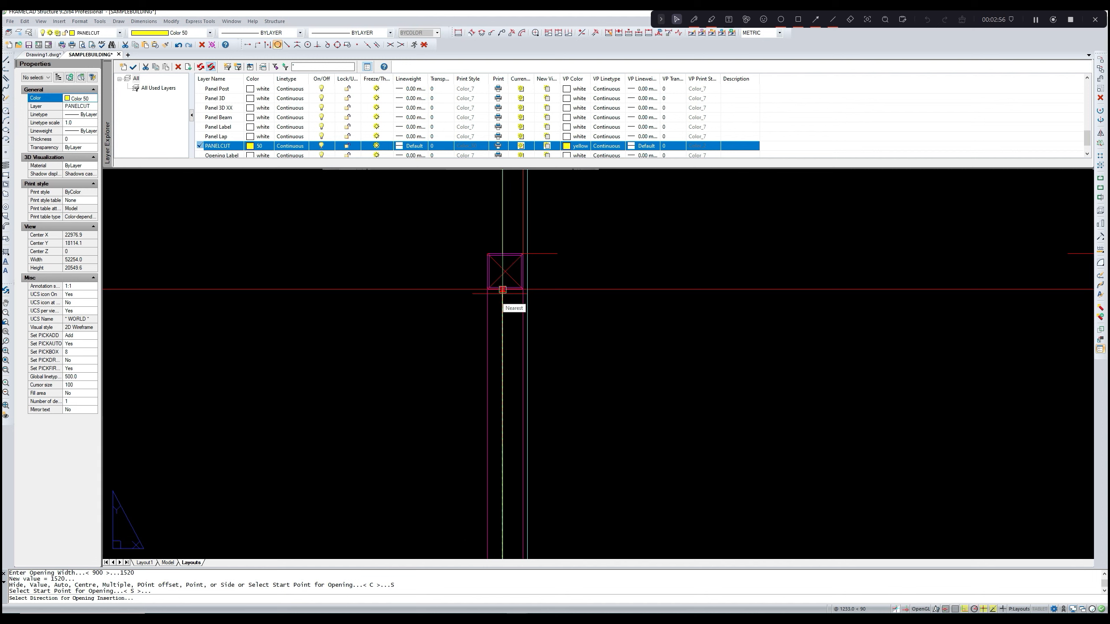
left_click(502, 289)
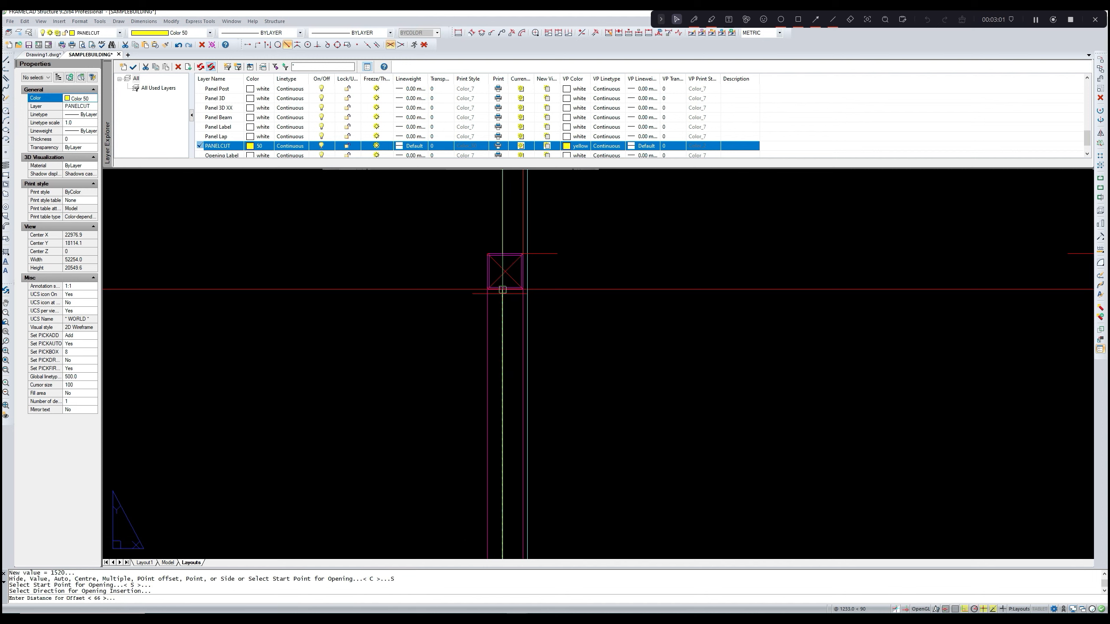
type("0")
key("Return")
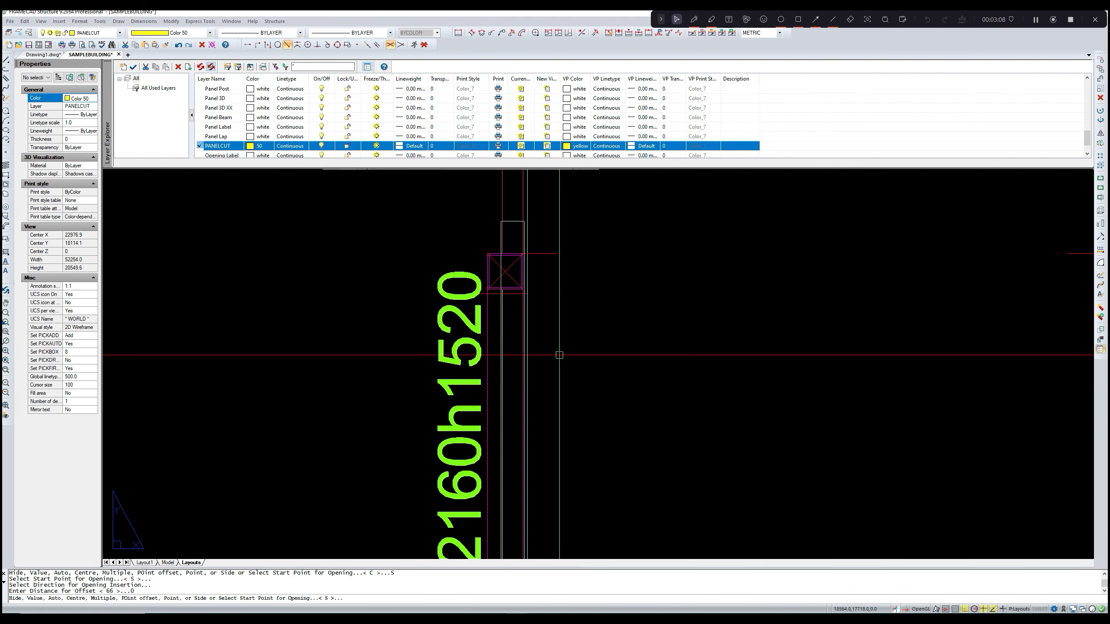
- Insert a matching 2160 x 1520 door opening in the right unit's passage wall, from the cross-wall corner toward the post, with offset 0
scroll(497, 353, "down", 3)
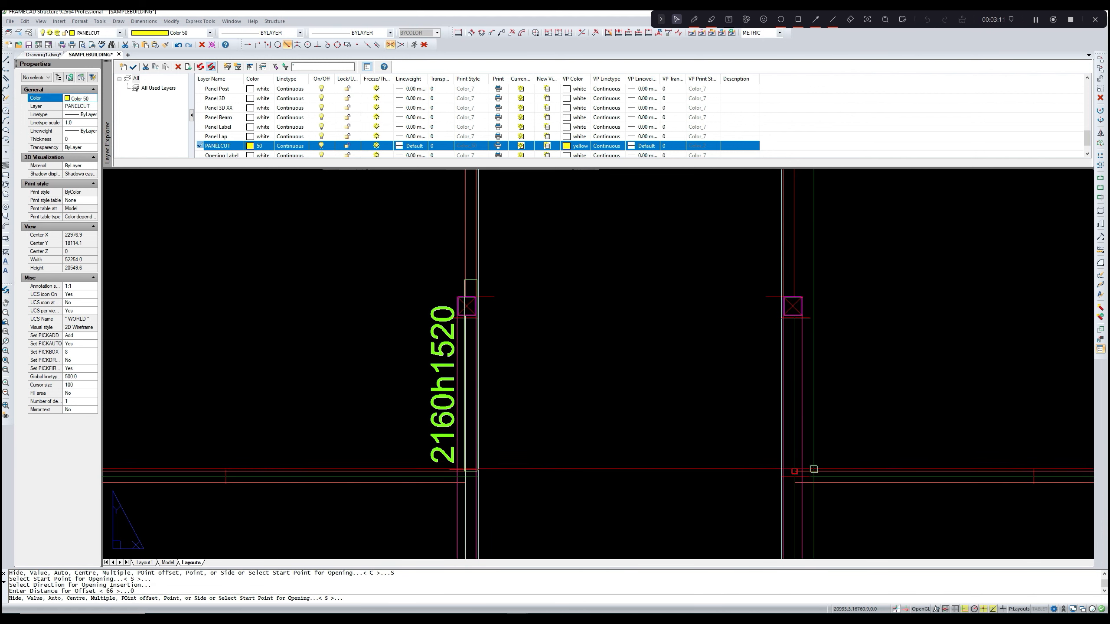
scroll(785, 472, "up", 3)
left_click(785, 471)
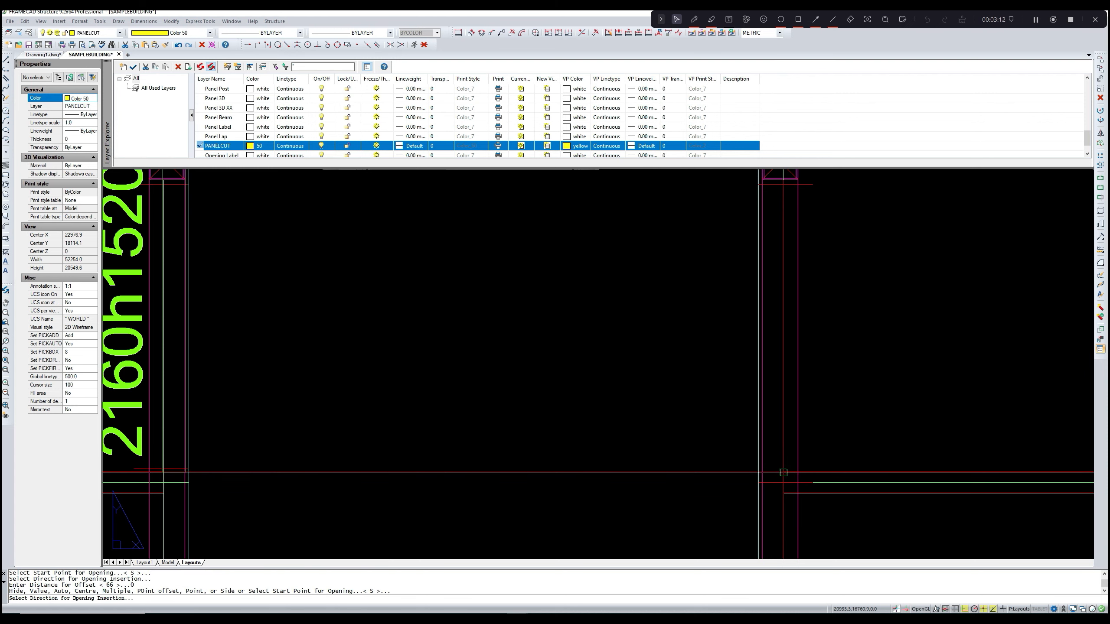
scroll(783, 471, "down", 2)
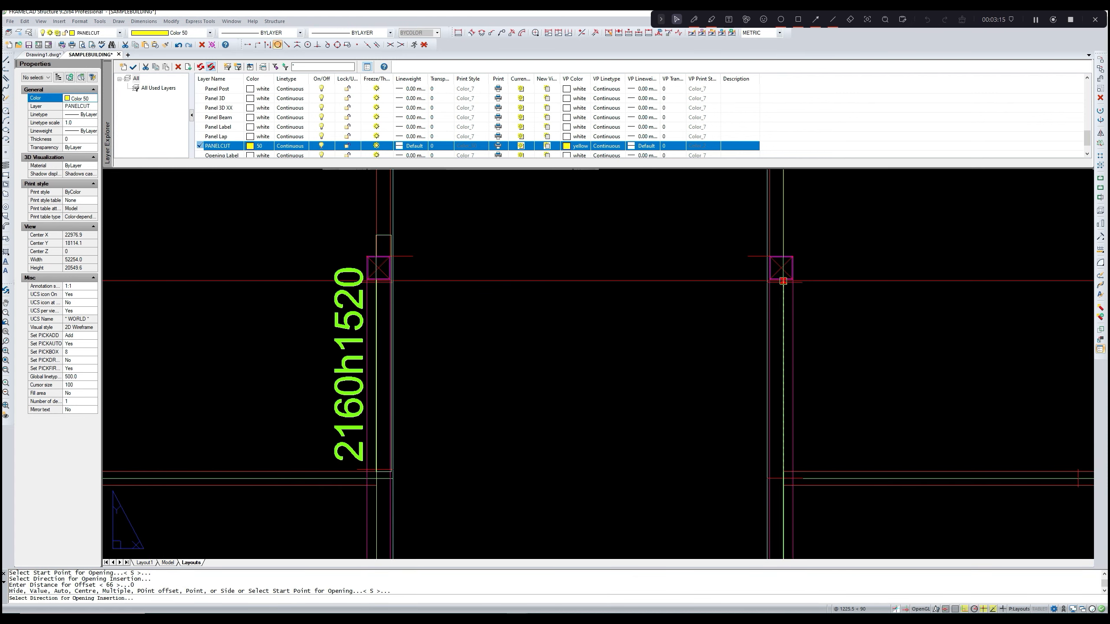
scroll(783, 283, "up", 2)
left_click(784, 278)
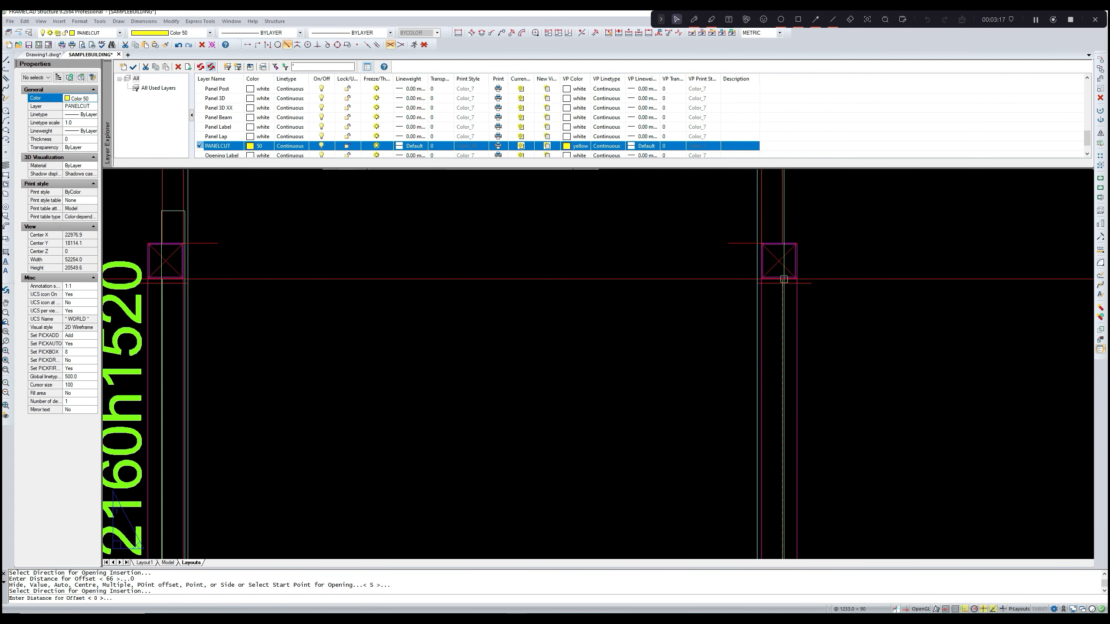
key("Return")
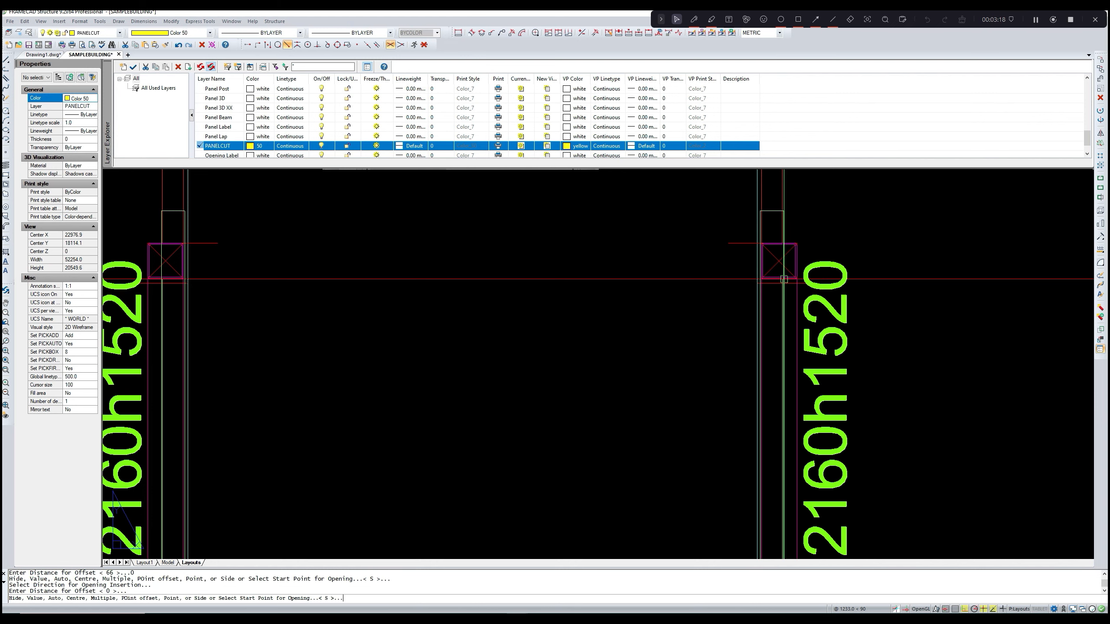
scroll(784, 446, "down", 2)
scroll(639, 410, "down", 3)
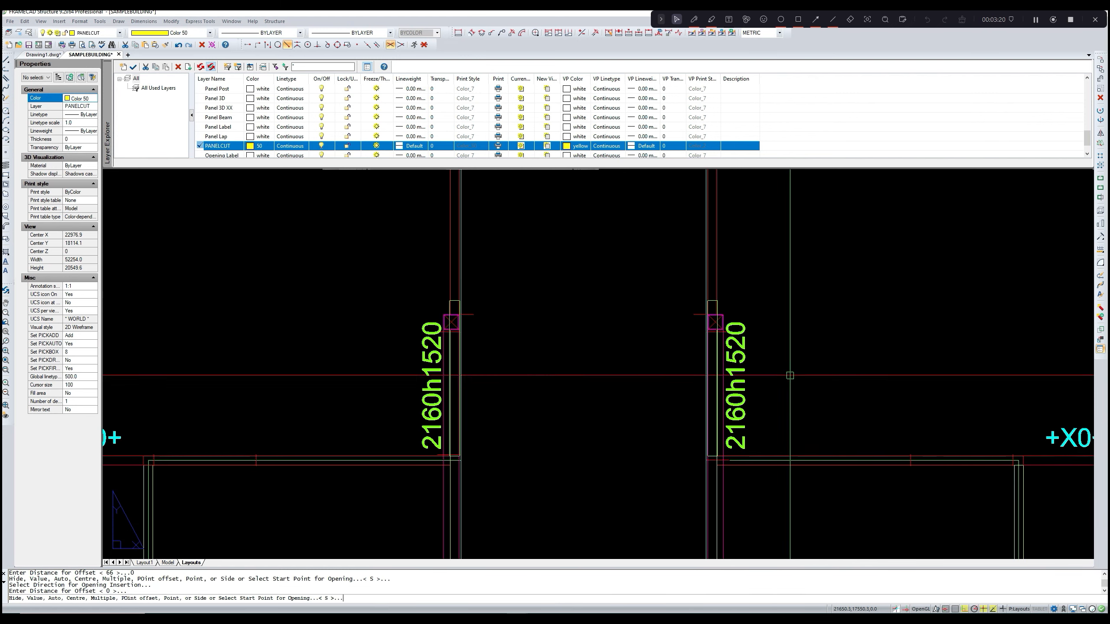
middle_click_drag(639, 409, 653, 395)
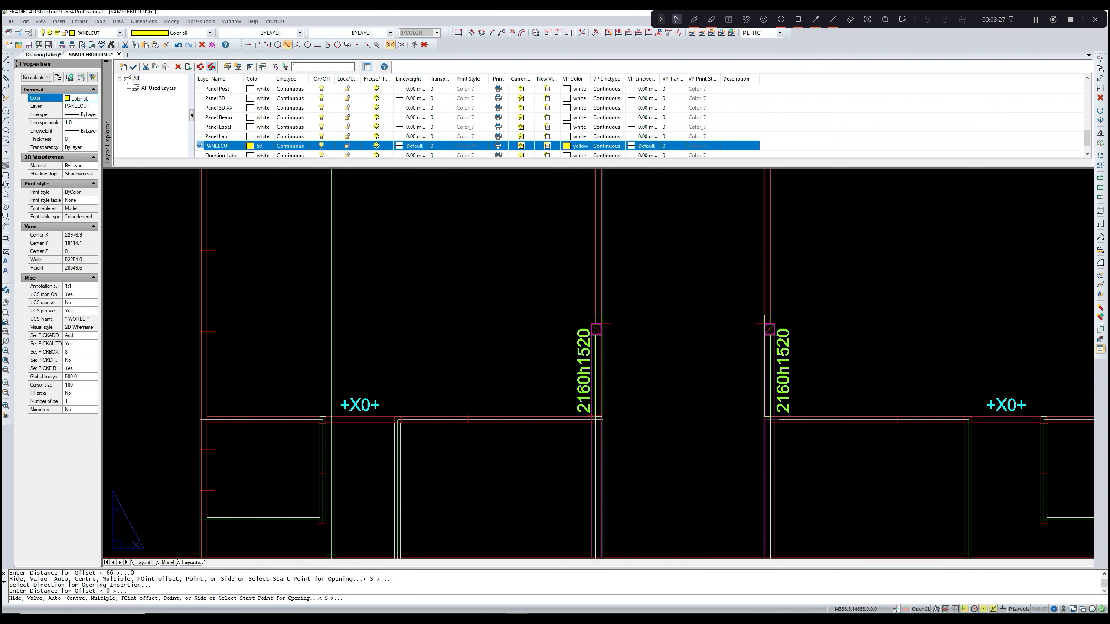
key("Escape")
- Set up a user-defined door opening (UD) with height 2160, width 1020 and Side placement
key("Return")
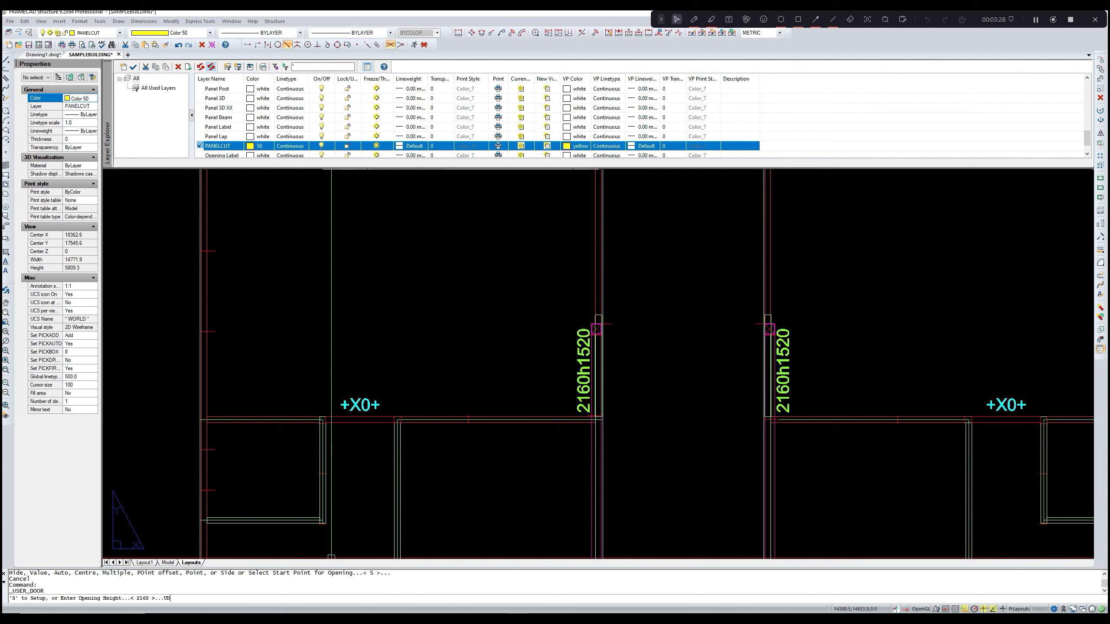
key("Return")
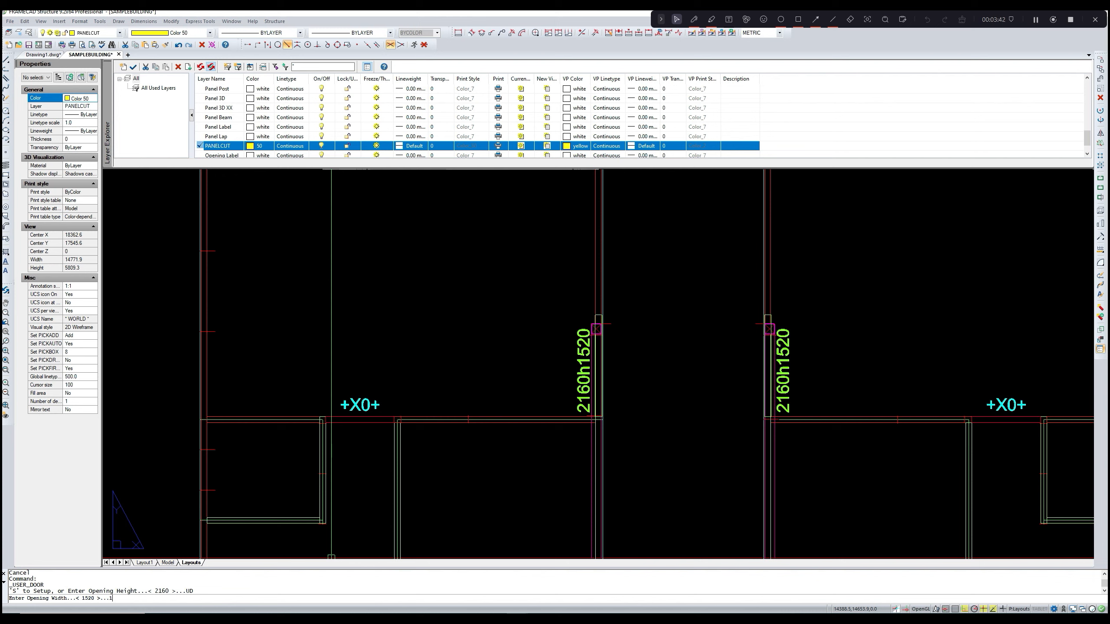
key("Return")
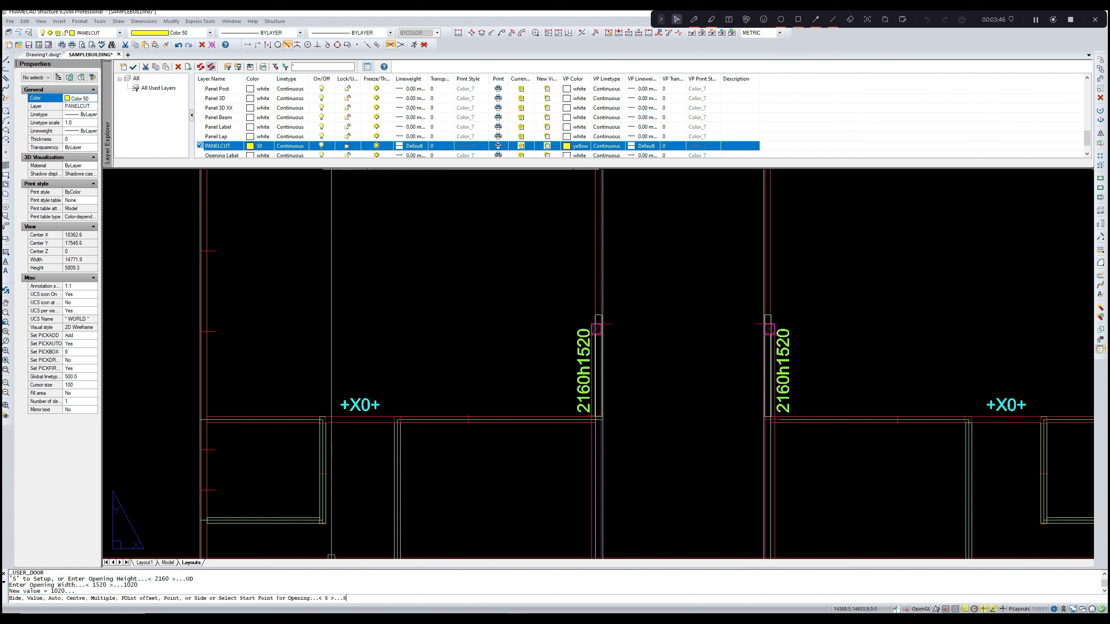
key("Return")
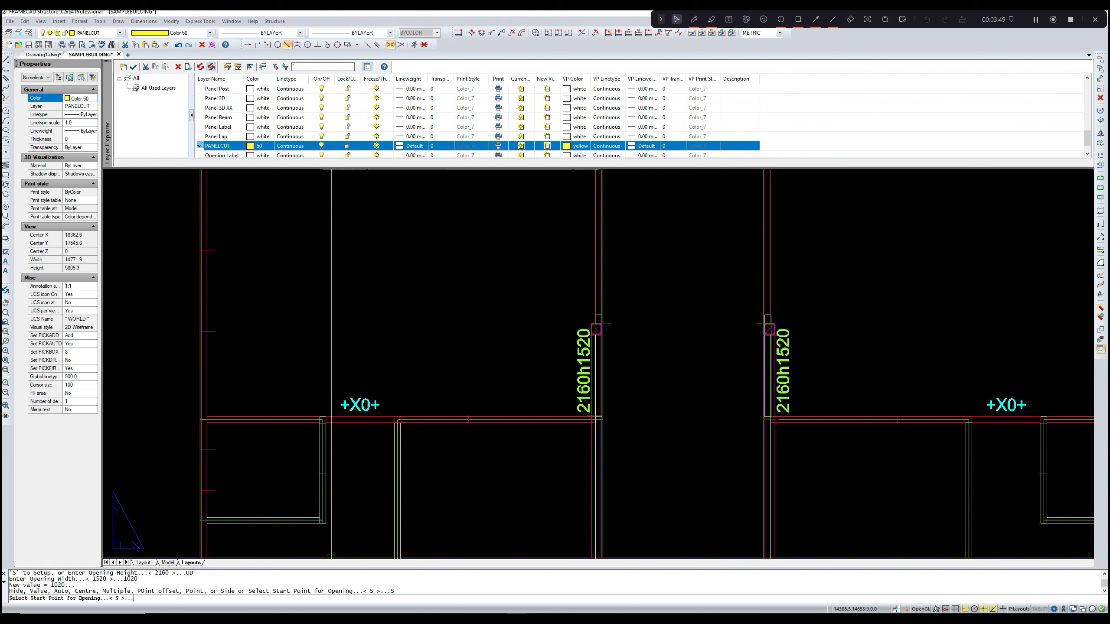
- Insert the 2160 x 1020 door opening in the left unit's master bedroom wall, from the bedroom partition corner toward the kitchen stub wall, with offset 0
scroll(362, 550, "down", 2)
middle_click_drag(388, 525, 441, 394)
scroll(430, 450, "up", 6)
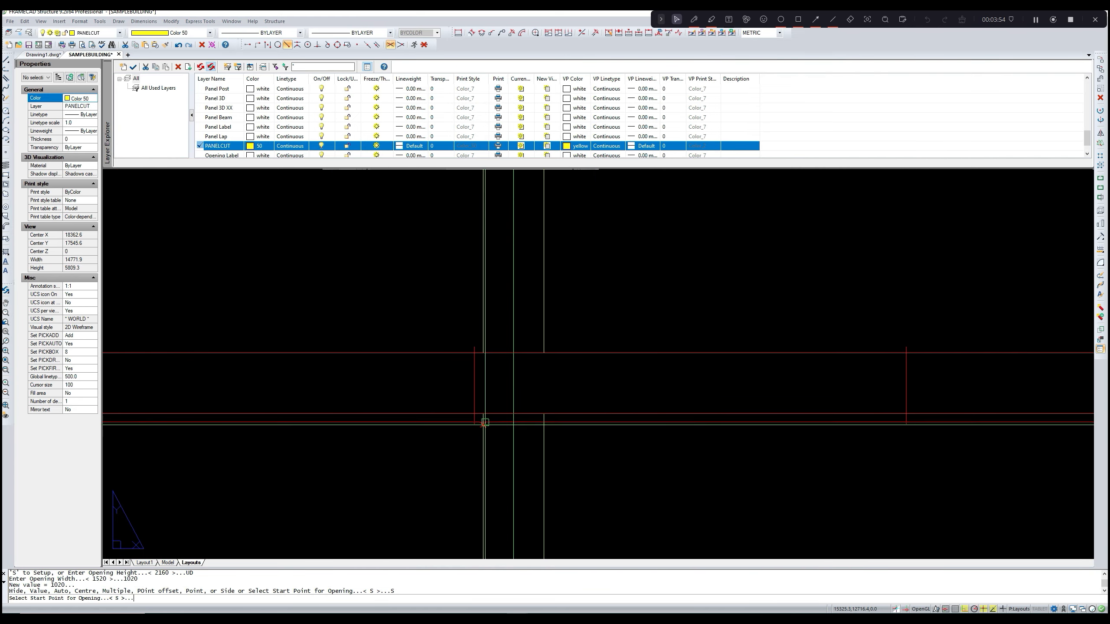
left_click(483, 413)
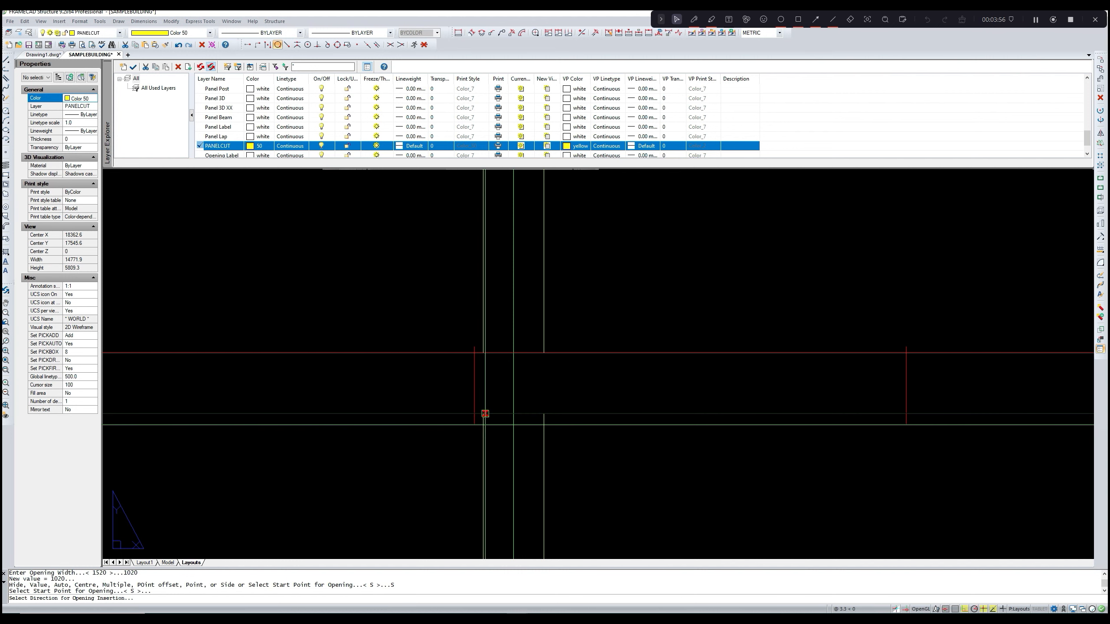
scroll(483, 413, "down", 4)
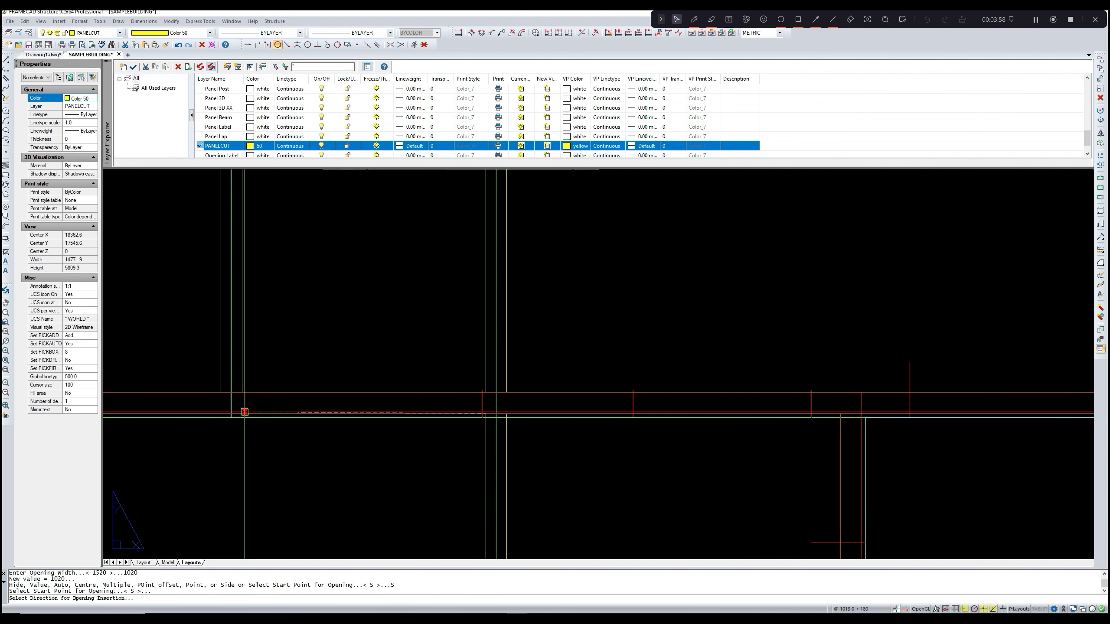
left_click(244, 412)
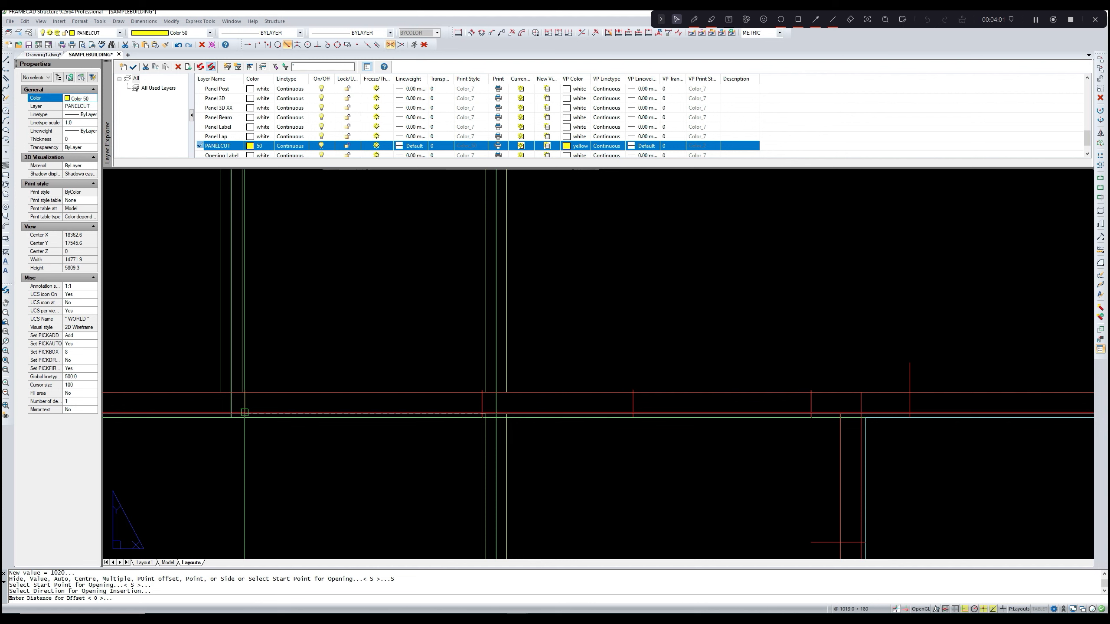
type("0")
key("Return")
- Insert a 2160 x 1020 door opening in the right unit's master bedroom wall, from the bedroom partition toward the kitchen stub wall, with offset 0
scroll(279, 445, "down", 5)
middle_click_drag(607, 476, 421, 479)
scroll(760, 444, "up", 2)
middle_click_drag(721, 437, 694, 456)
scroll(694, 456, "up", 2)
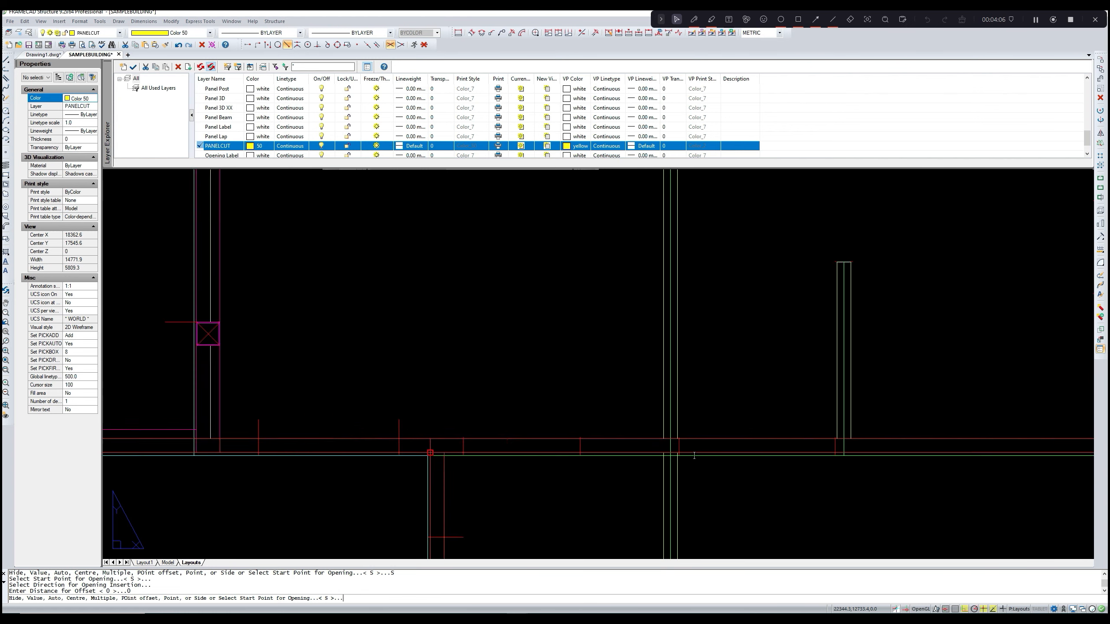
scroll(694, 456, "up", 1)
left_click(670, 453)
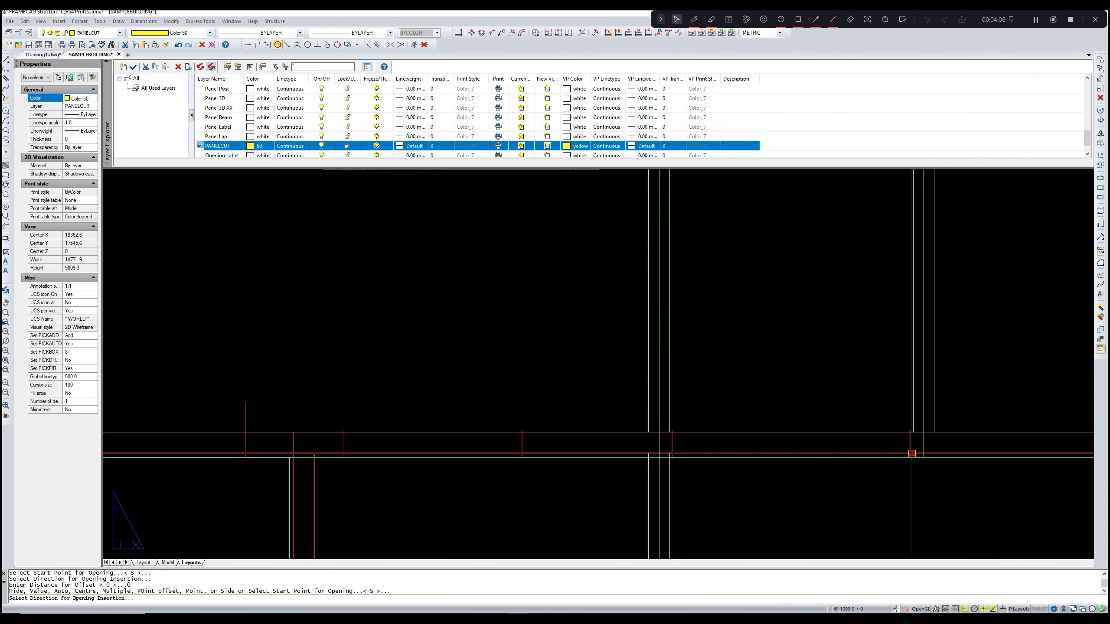
left_click(911, 454)
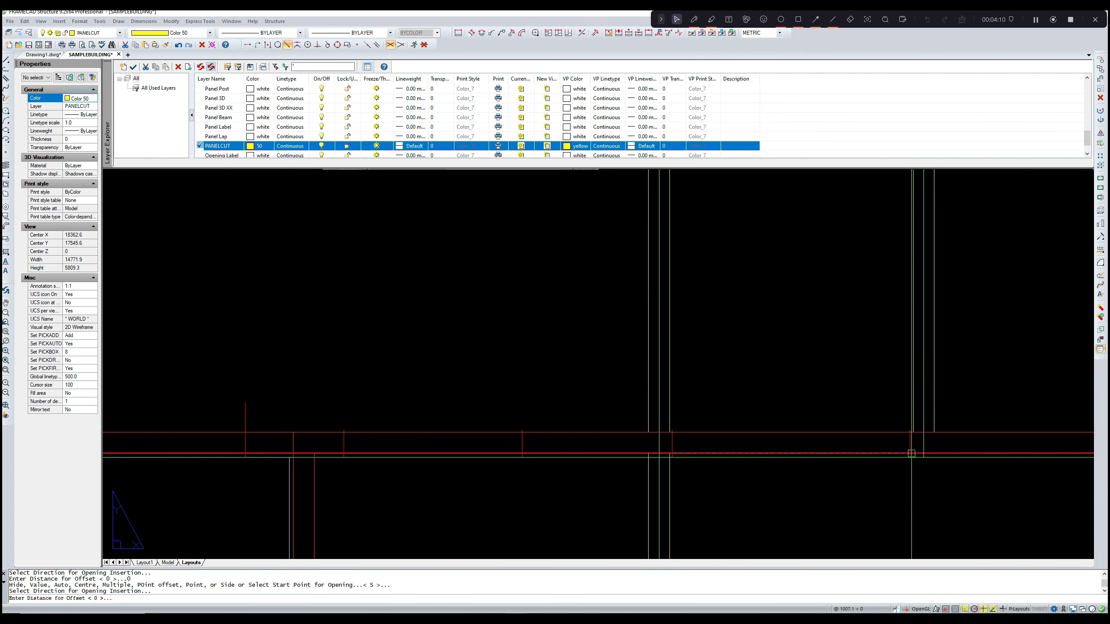
key("Return")
- Insert a 2160 x 1020 door opening in the right unit's bedroom cross-wall, from the partition corner toward the central passage, with offset 0
scroll(847, 493, "down", 5)
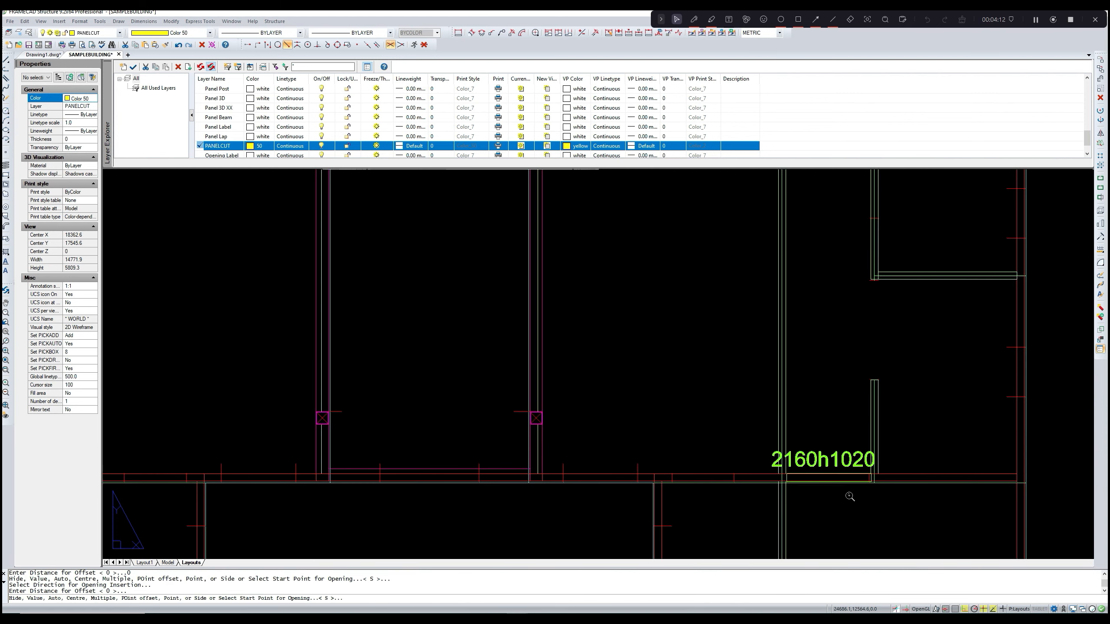
middle_click_drag(802, 496, 801, 497)
middle_click_drag(792, 408, 785, 453)
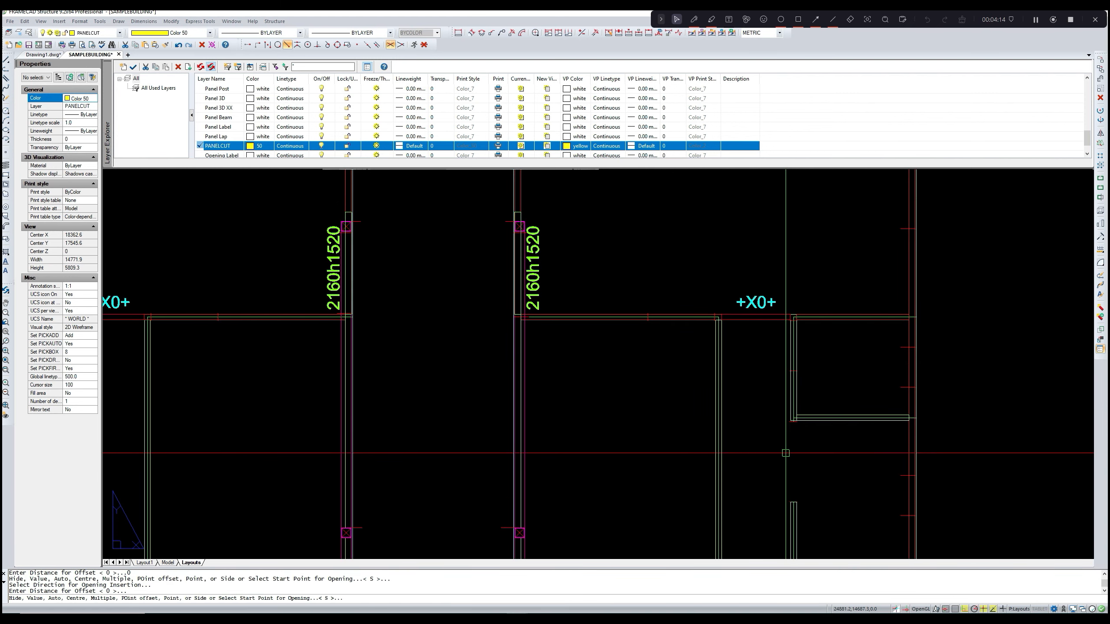
scroll(682, 313, "up", 5)
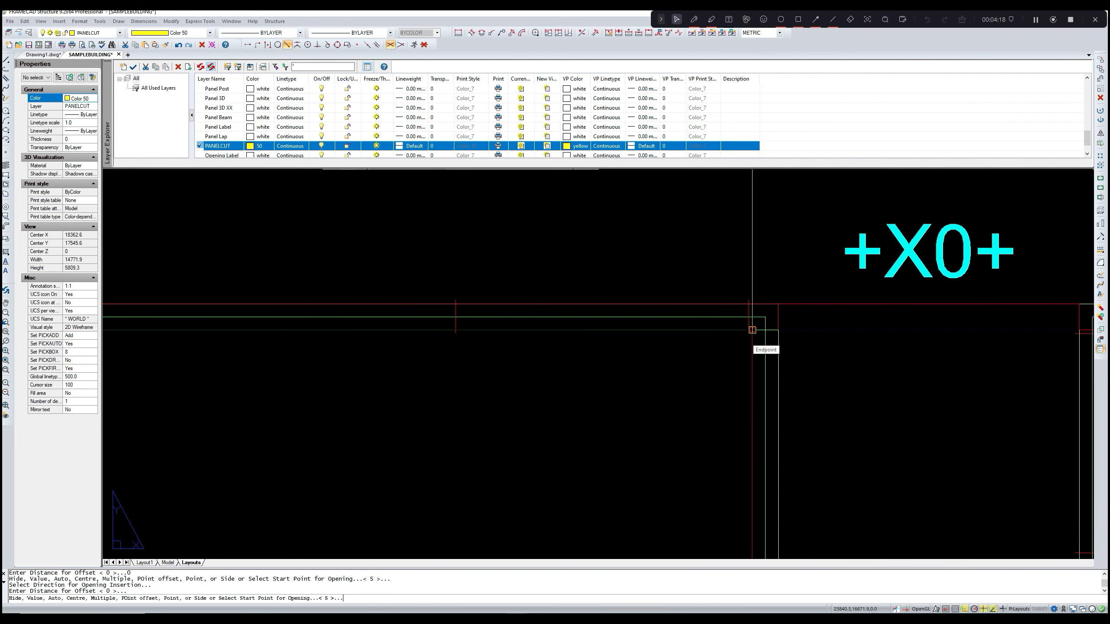
left_click(752, 330)
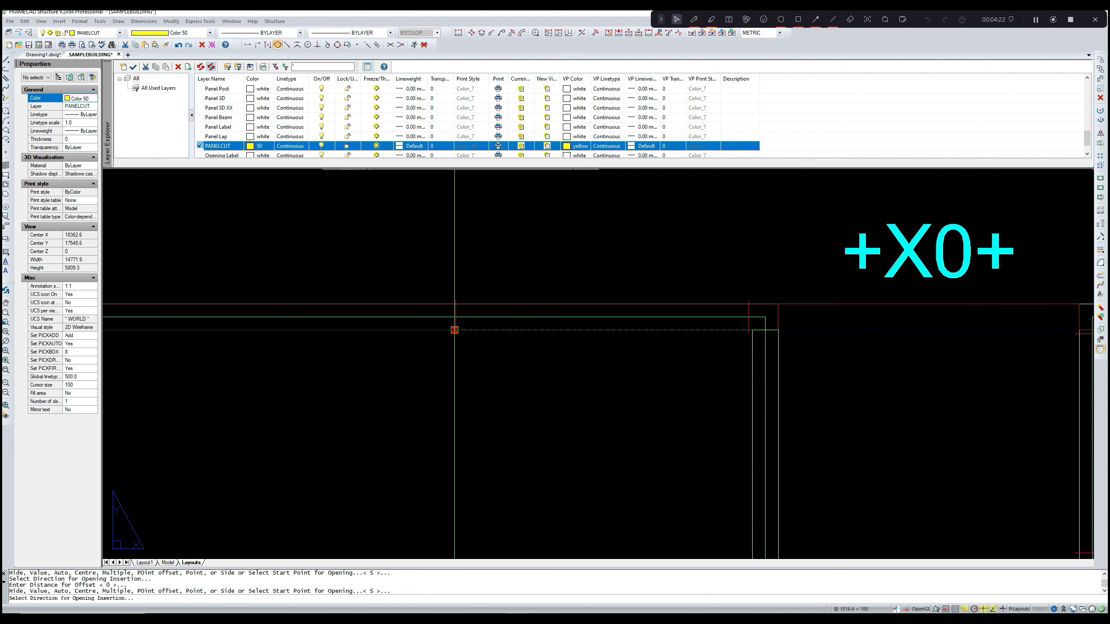
left_click(455, 329)
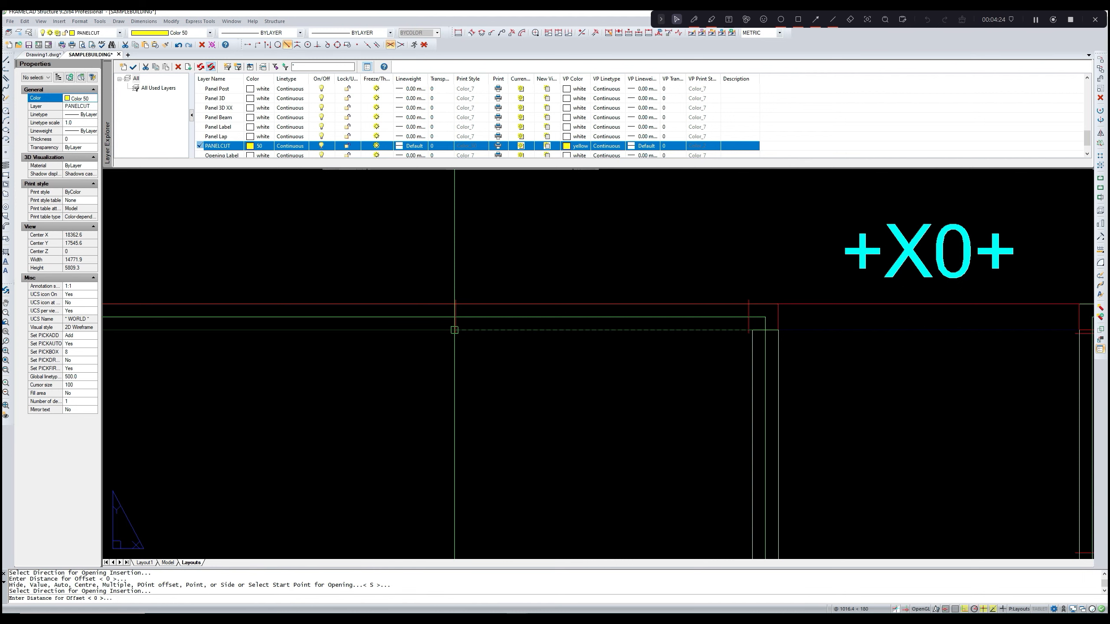
key("Return")
- Insert a 2160 x 1020 door opening in the left unit's bedroom cross-wall, from the partition corner toward the central passage, with offset 0
scroll(577, 363, "down", 5)
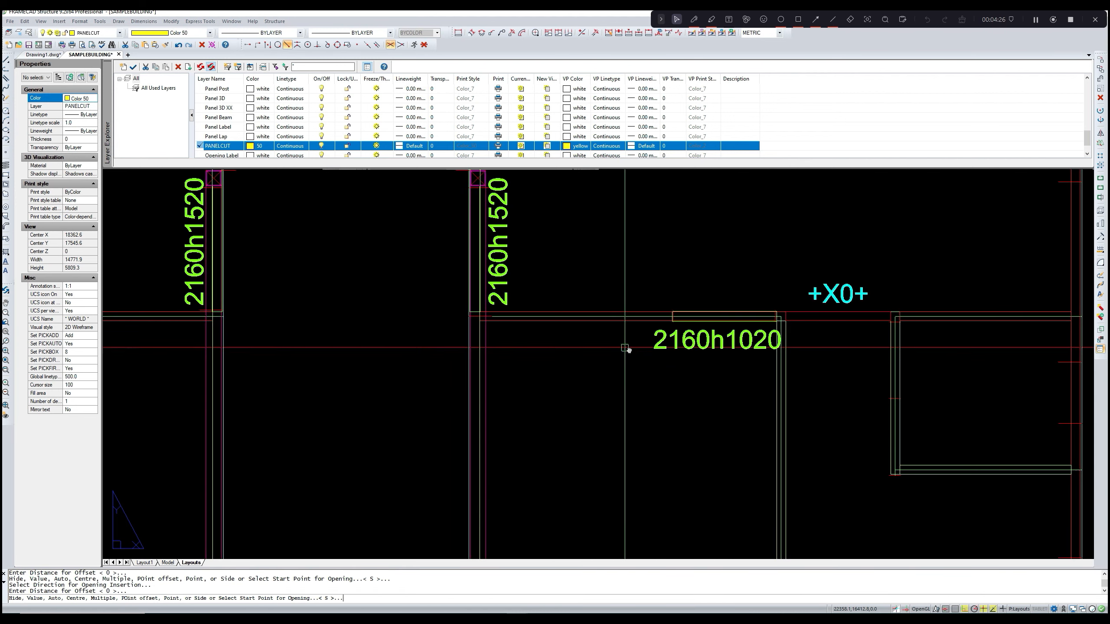
scroll(577, 364, "up", 10)
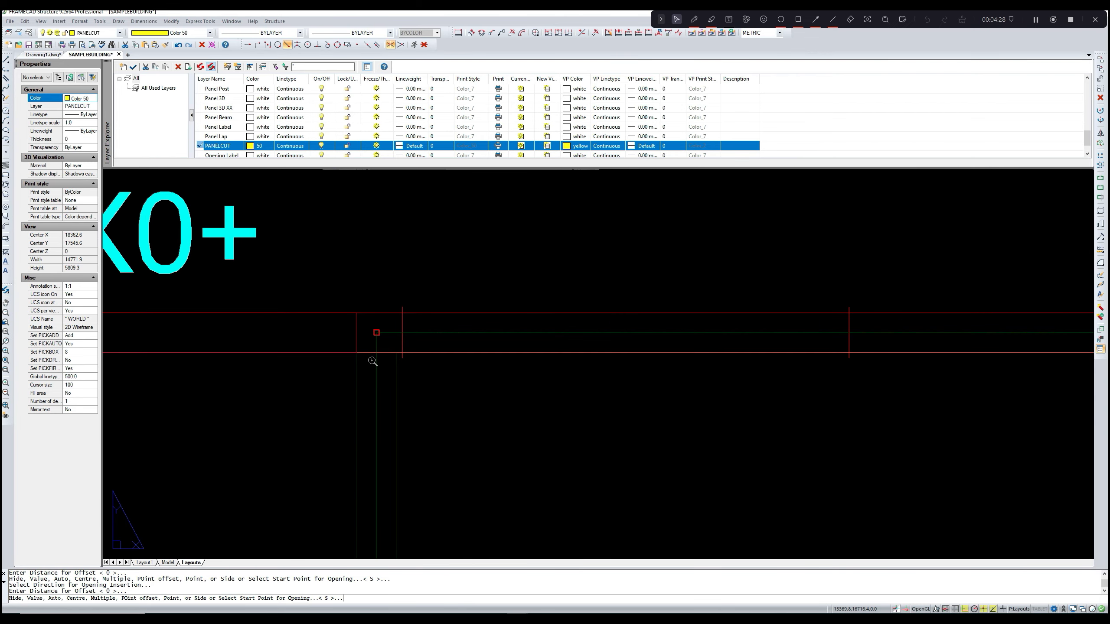
left_click(403, 351)
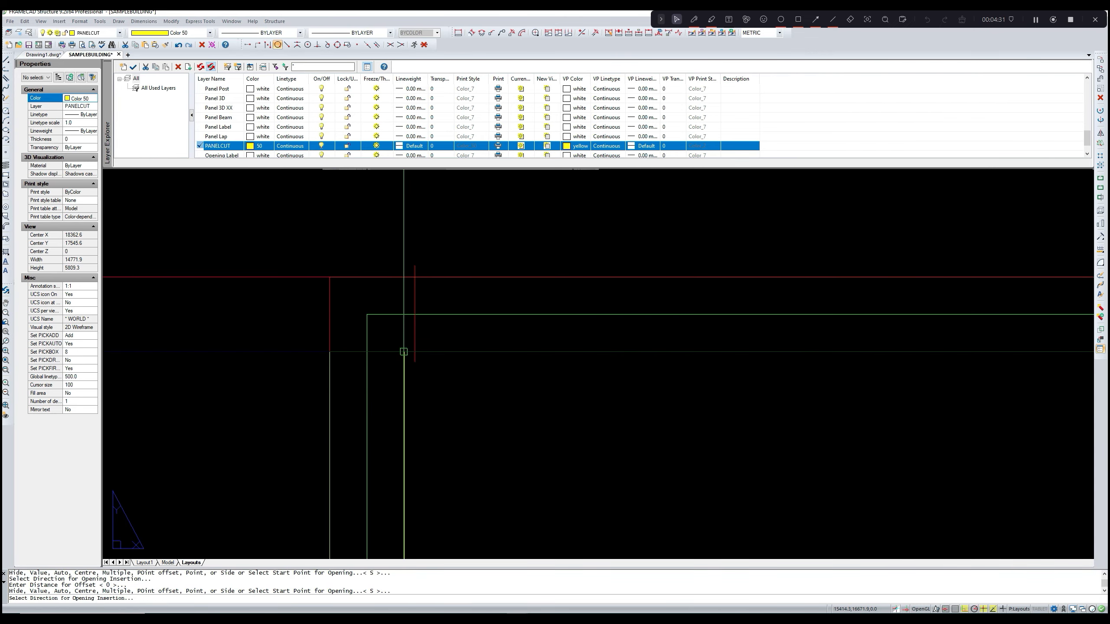
left_click(688, 353)
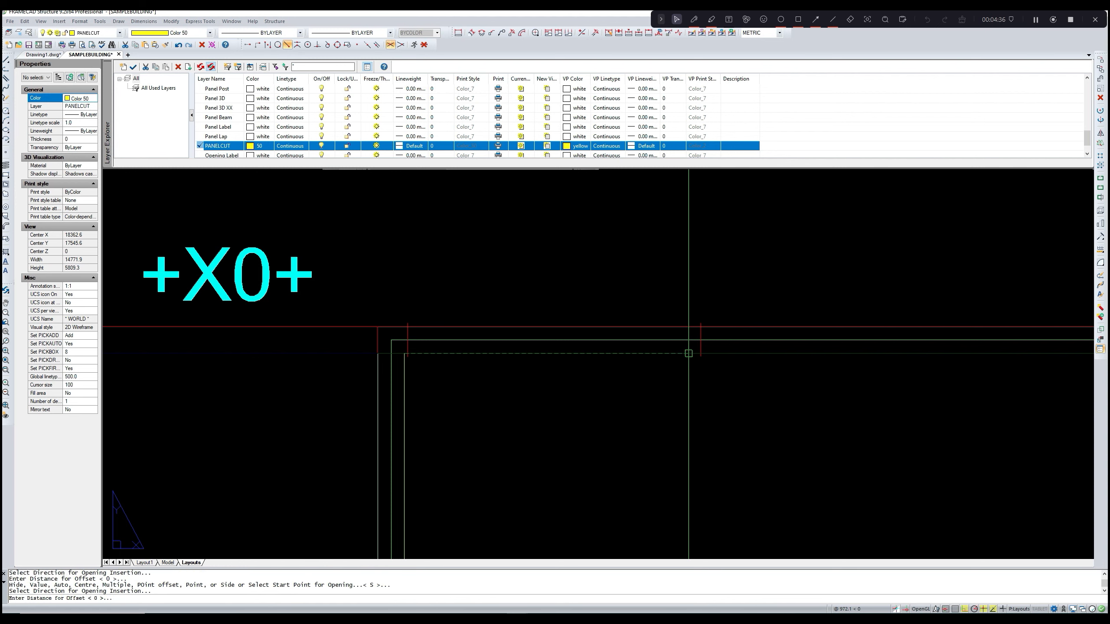
key("Return")
scroll(593, 406, "down", 5)
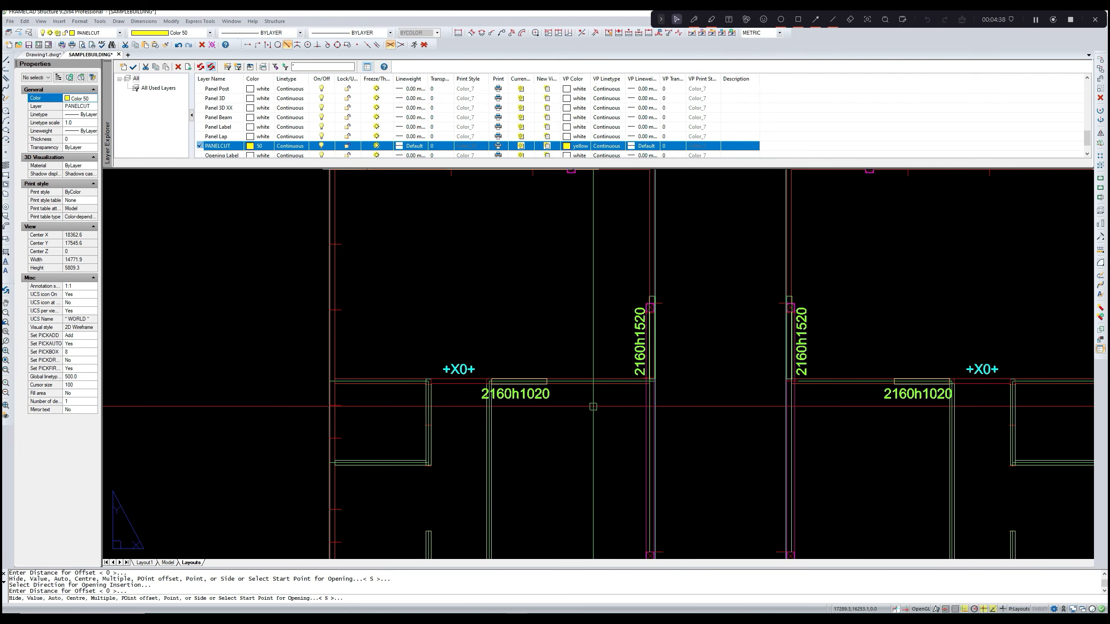
scroll(593, 407, "down", 3)
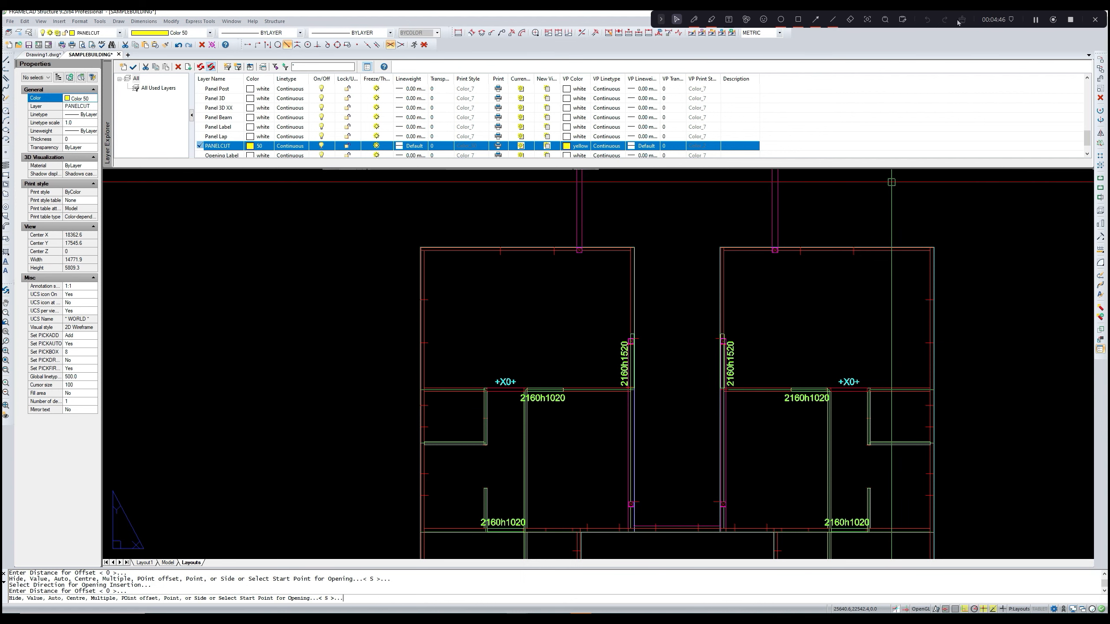
left_click(1037, 20)
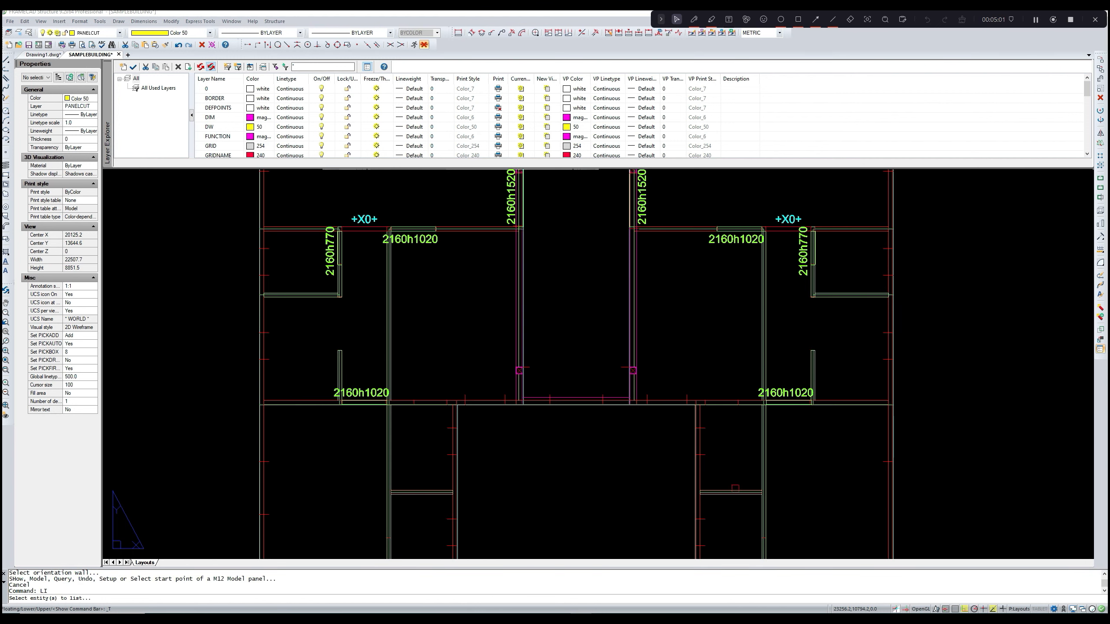
- List the short bathroom partition panels of both units and recode their wall height as 305 in the panel coding editor
left_click(734, 493)
left_click(435, 492)
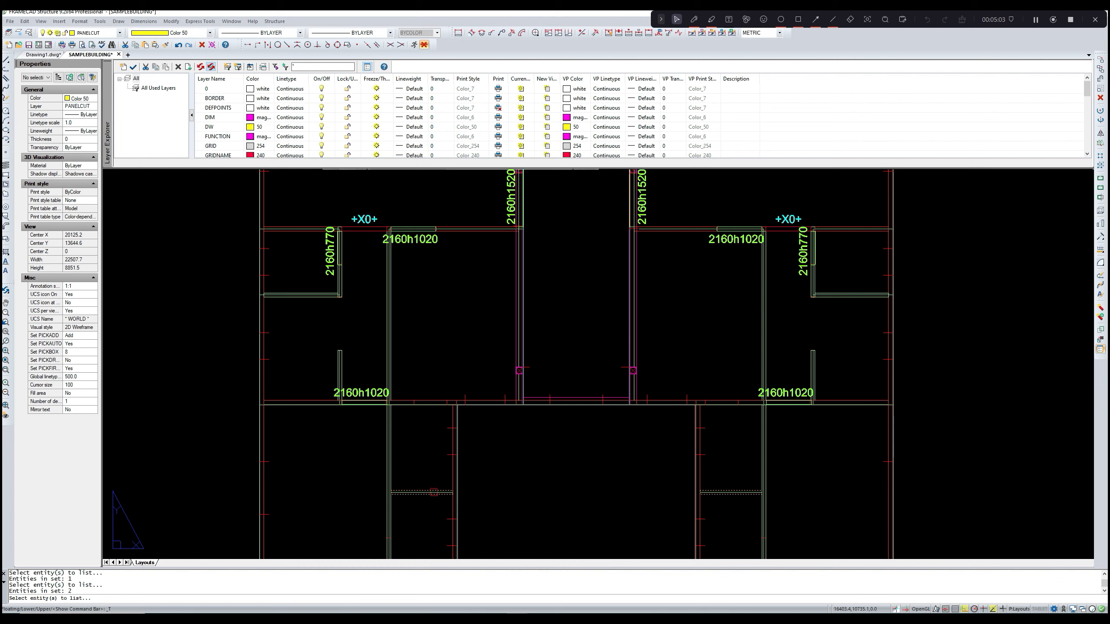
key("Return")
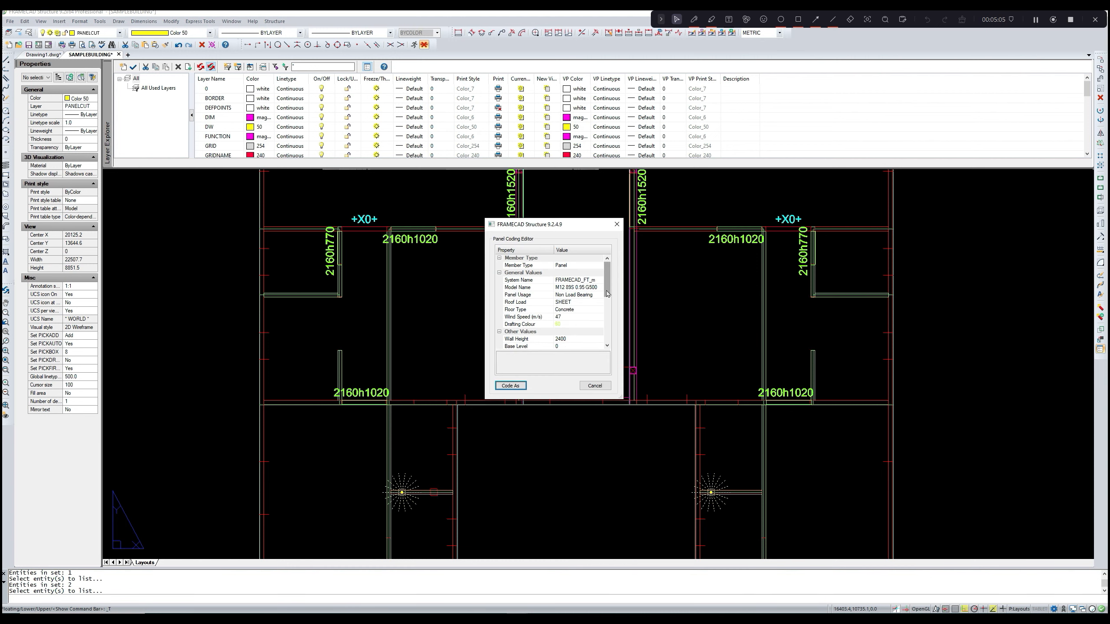
left_click_drag(607, 291, 603, 316)
left_click(546, 280)
left_click(576, 281)
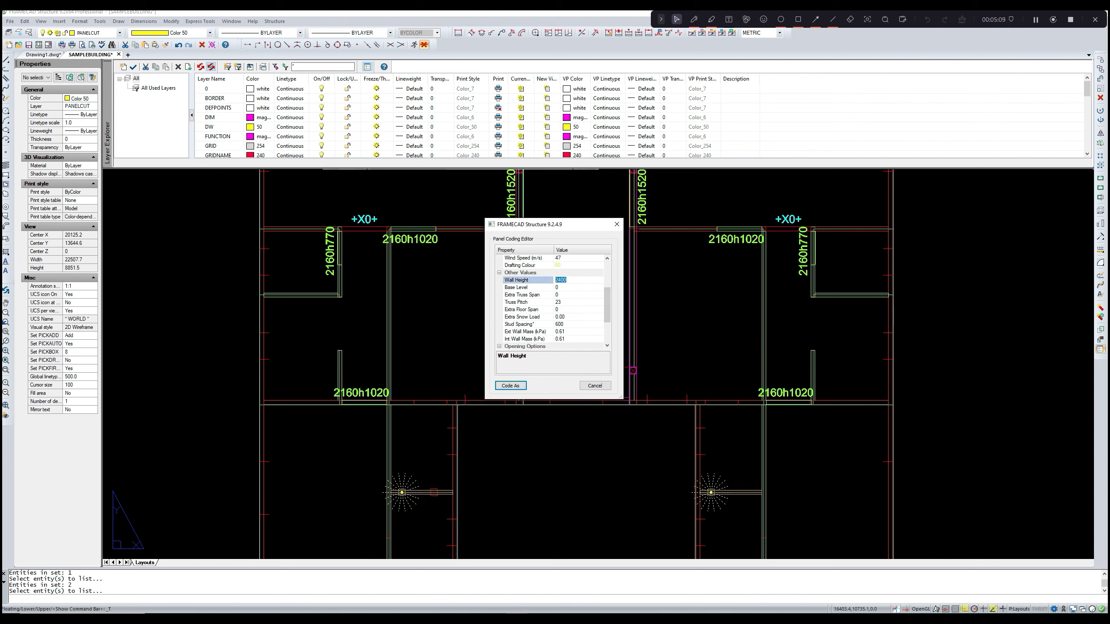
type("305")
left_click_drag(604, 306, 606, 329)
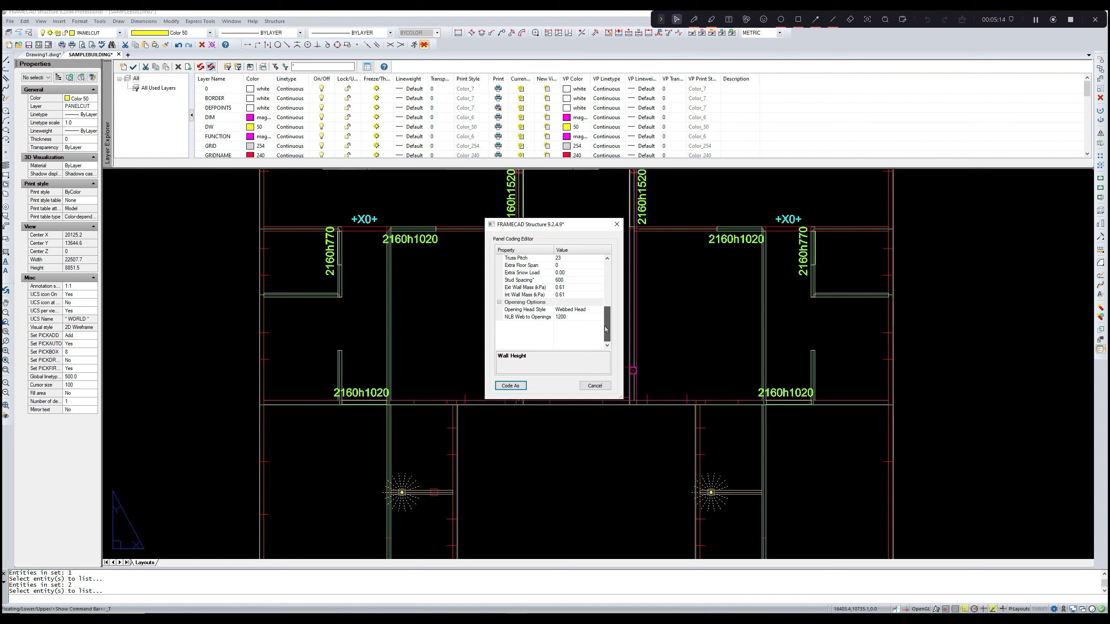
left_click(510, 386)
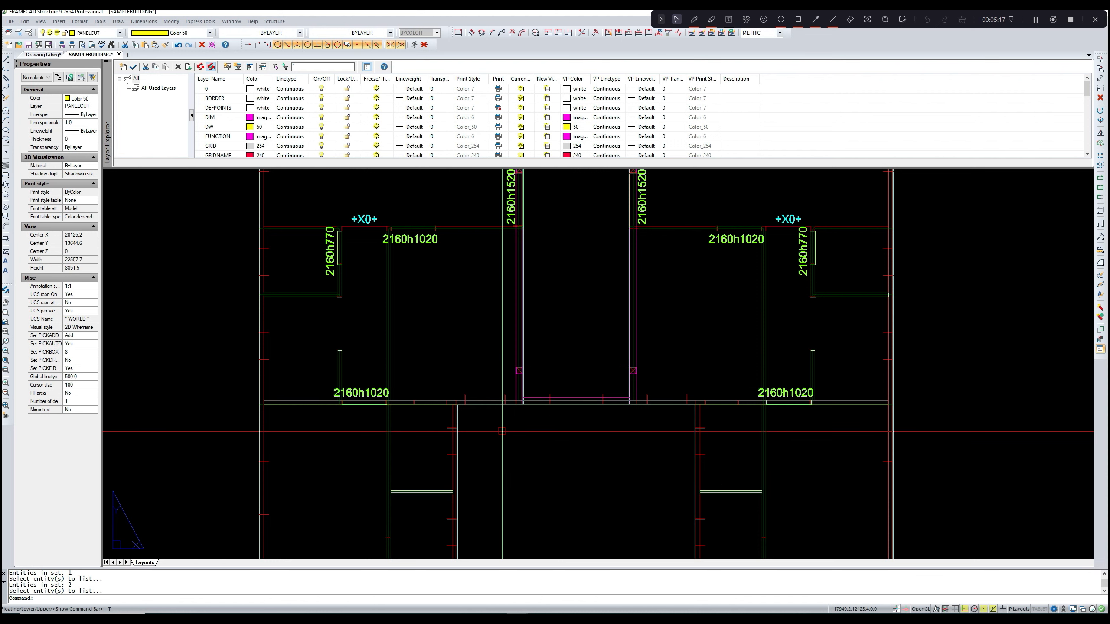
- Use the LT layer display command to show the architectural ground floor plan and door window schedule with the wall panels
scroll(592, 306, "down", 3)
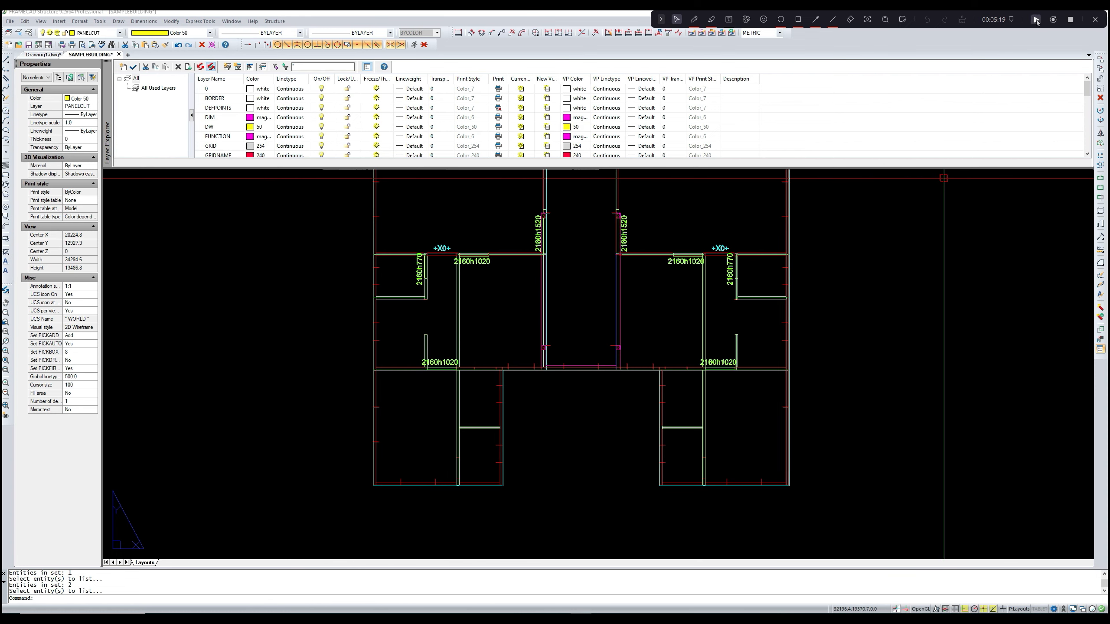
middle_click_drag(376, 525, 426, 495)
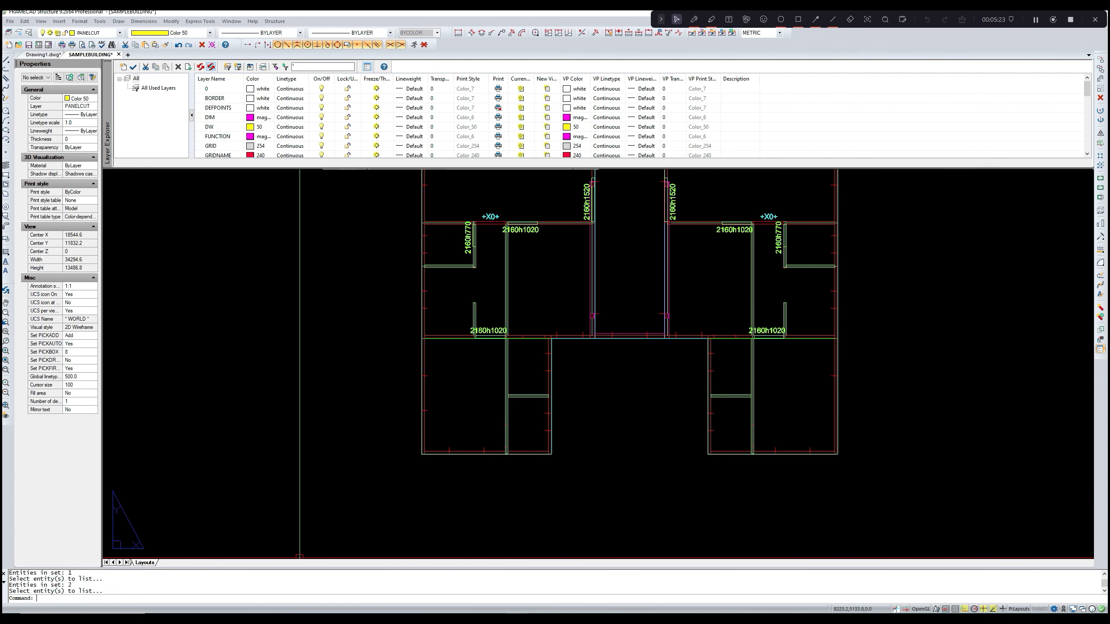
type("LT")
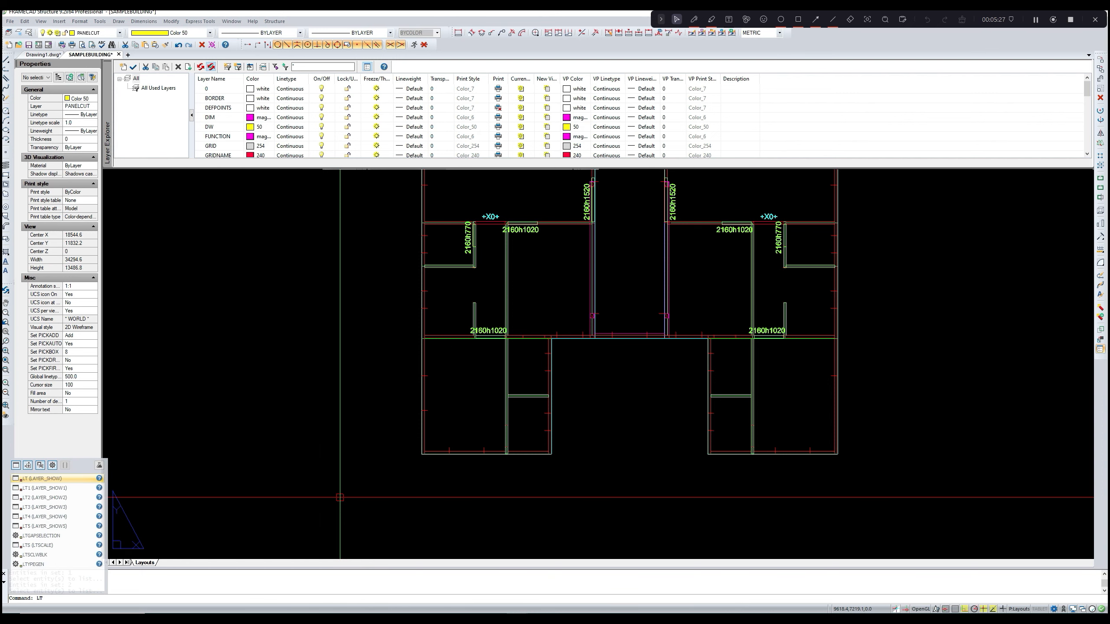
key("Return")
scroll(541, 359, "down", 3)
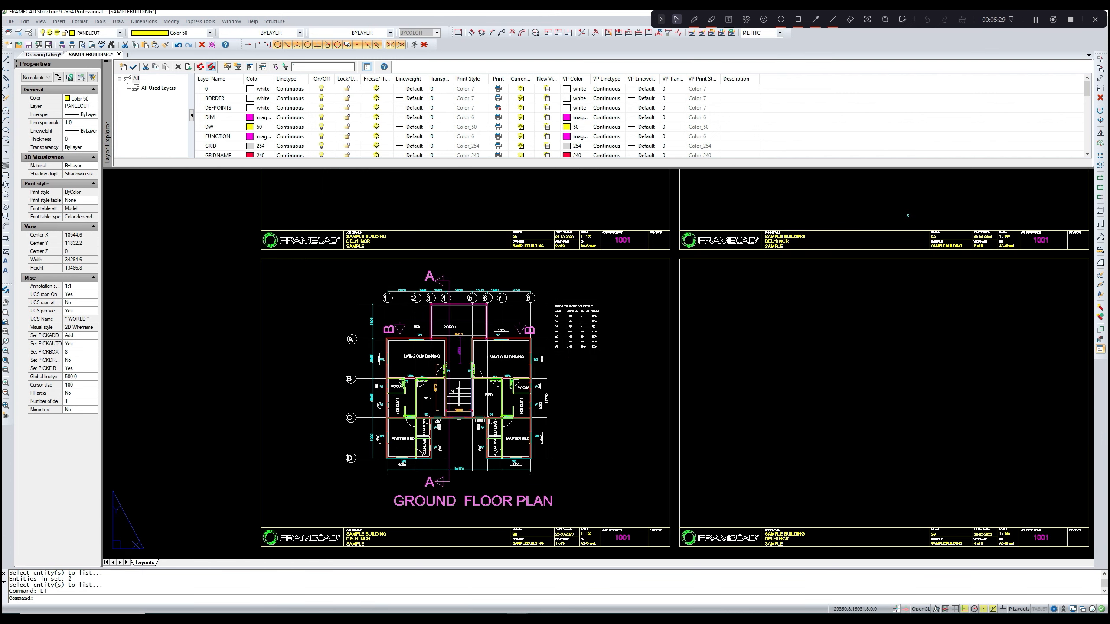
scroll(541, 359, "up", 3)
scroll(541, 359, "up", 4)
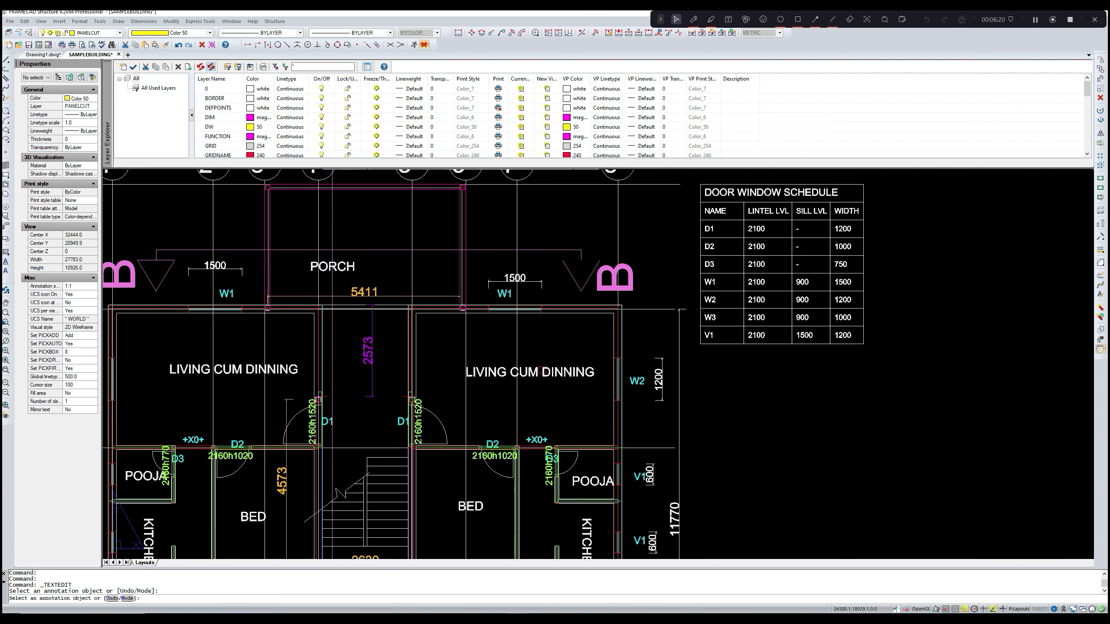
scroll(555, 362, "up", 1)
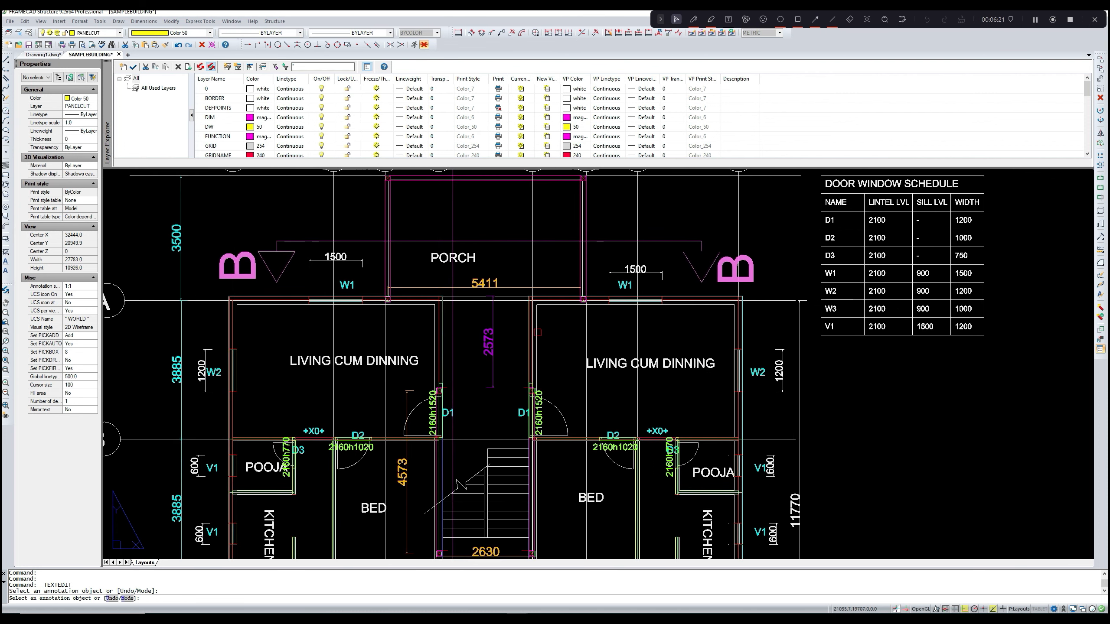
scroll(350, 339, "down", 2)
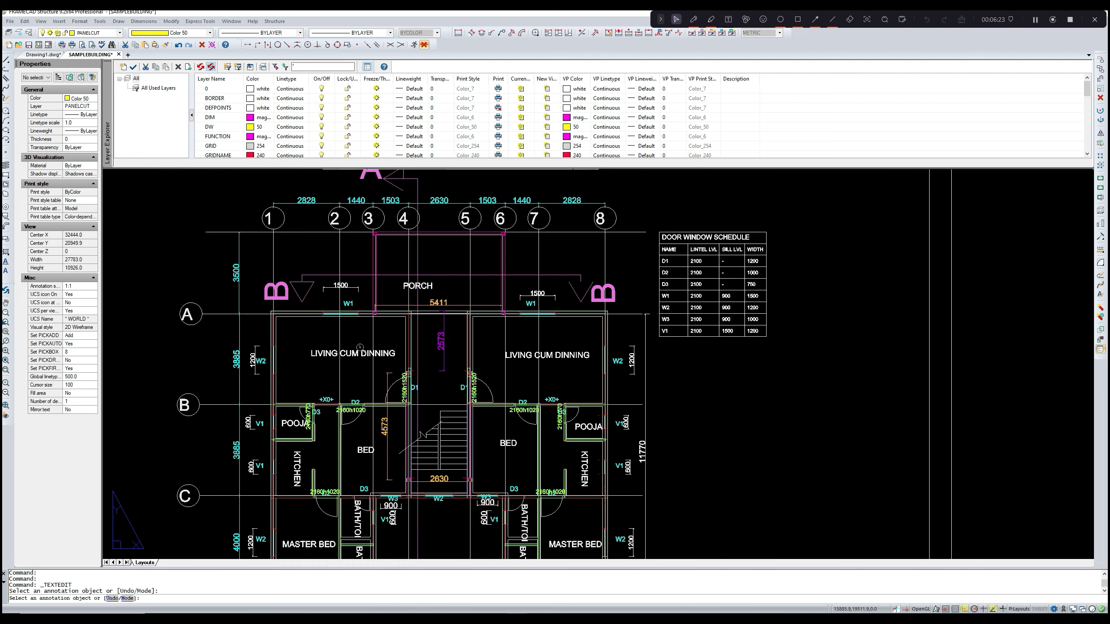
- Use the LT layer display command to hide the architectural ground floor plan and show only the wall panels
middle_click_drag(343, 422, 380, 349)
mouse_move(388, 419)
middle_mouse_down()
mouse_move(384, 405)
mouse_move(365, 416)
middle_mouse_up()
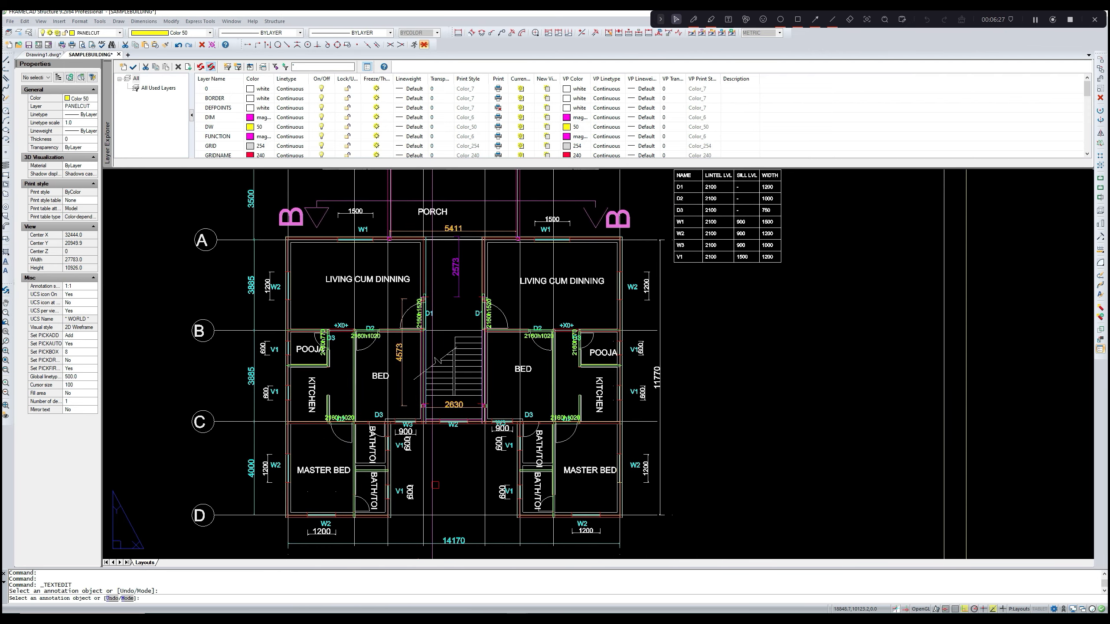
key("Escape")
type("LT")
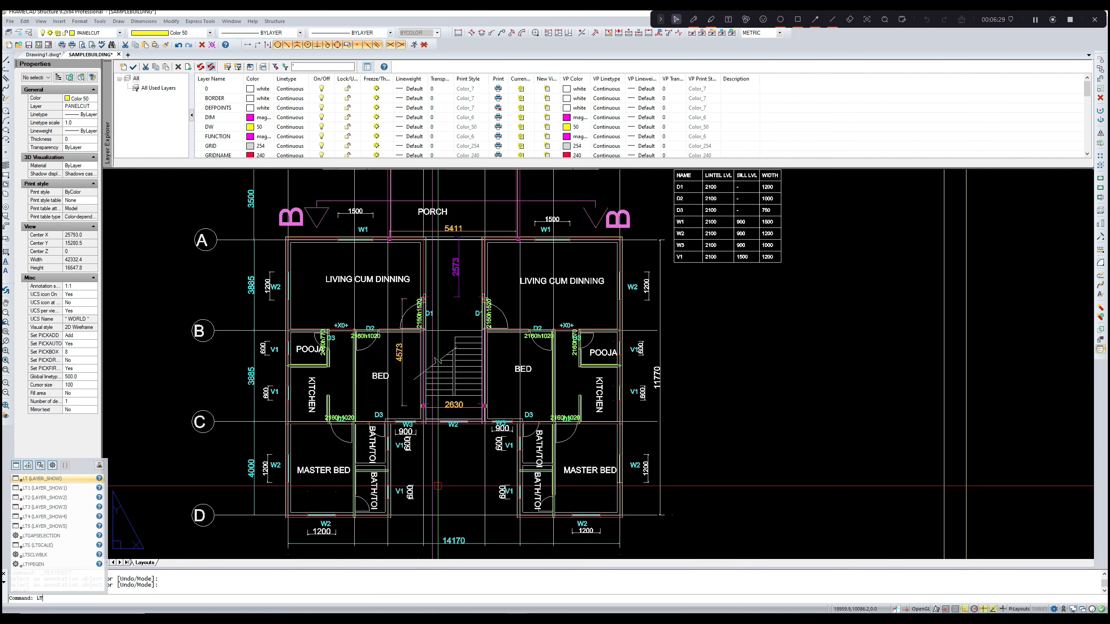
key("Return")
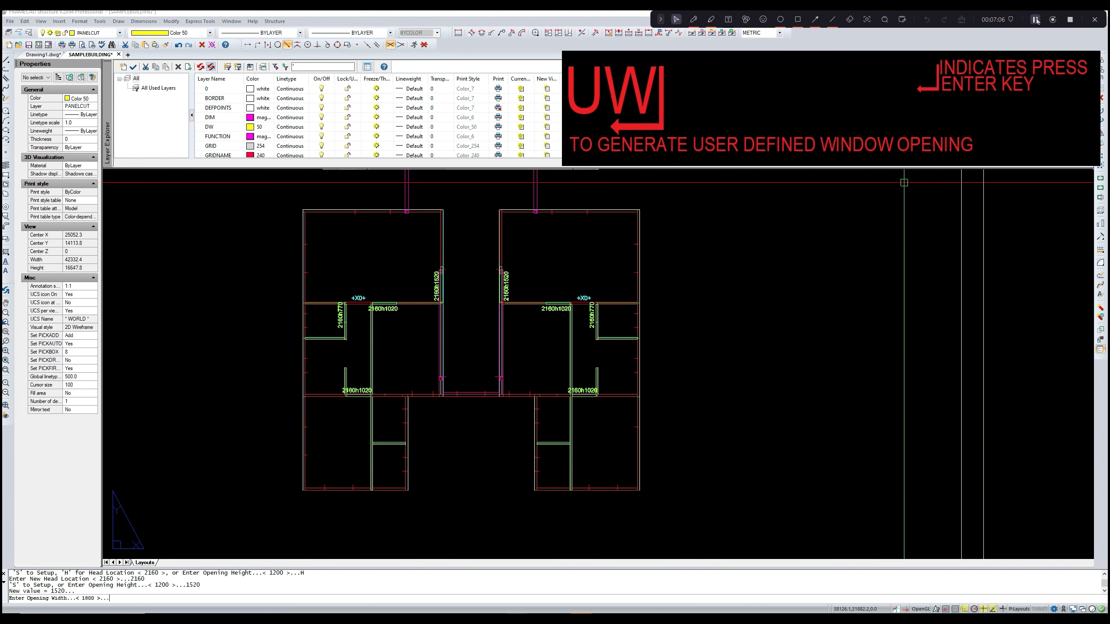
- Set up a user-defined window opening with UW: head location 2160, opening height 1220, width 1520, centre placement
key("Return")
left_click(78, 600)
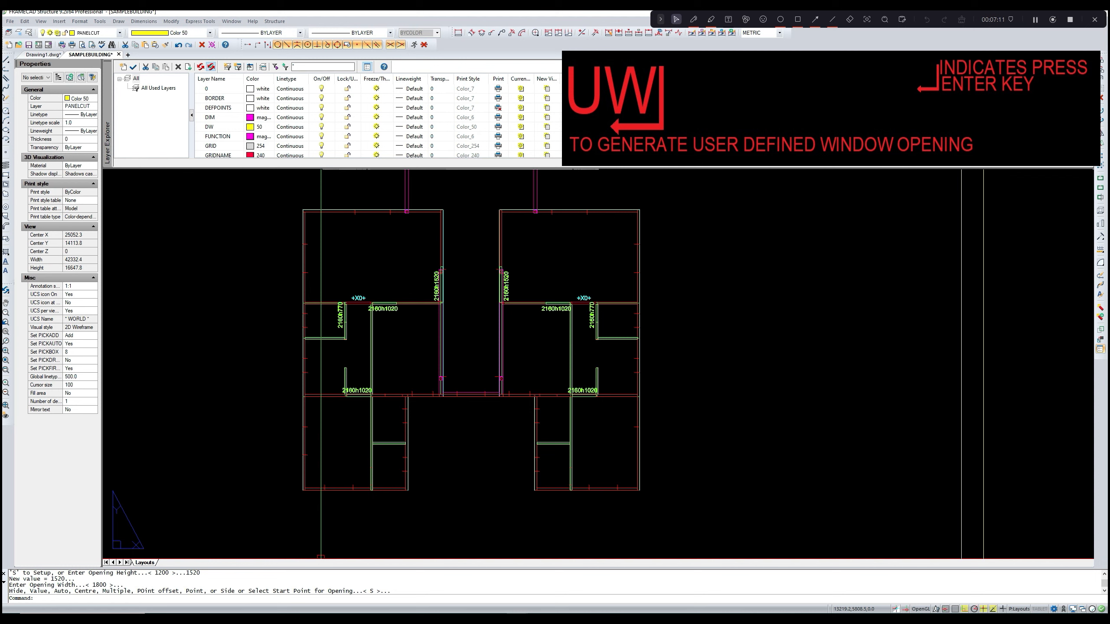
type("uw")
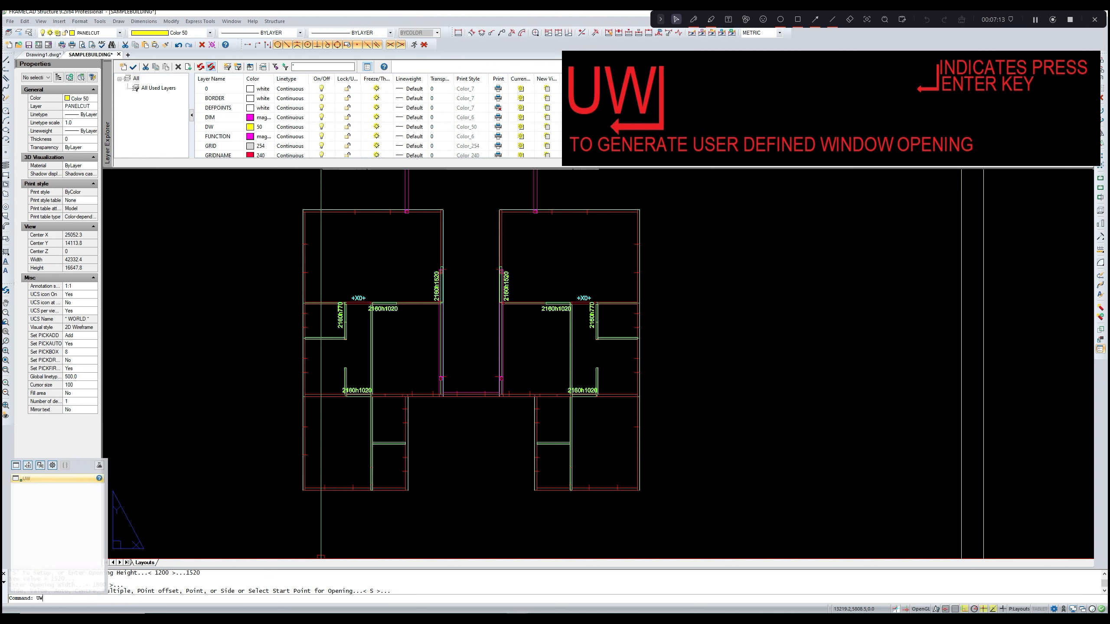
key("Return")
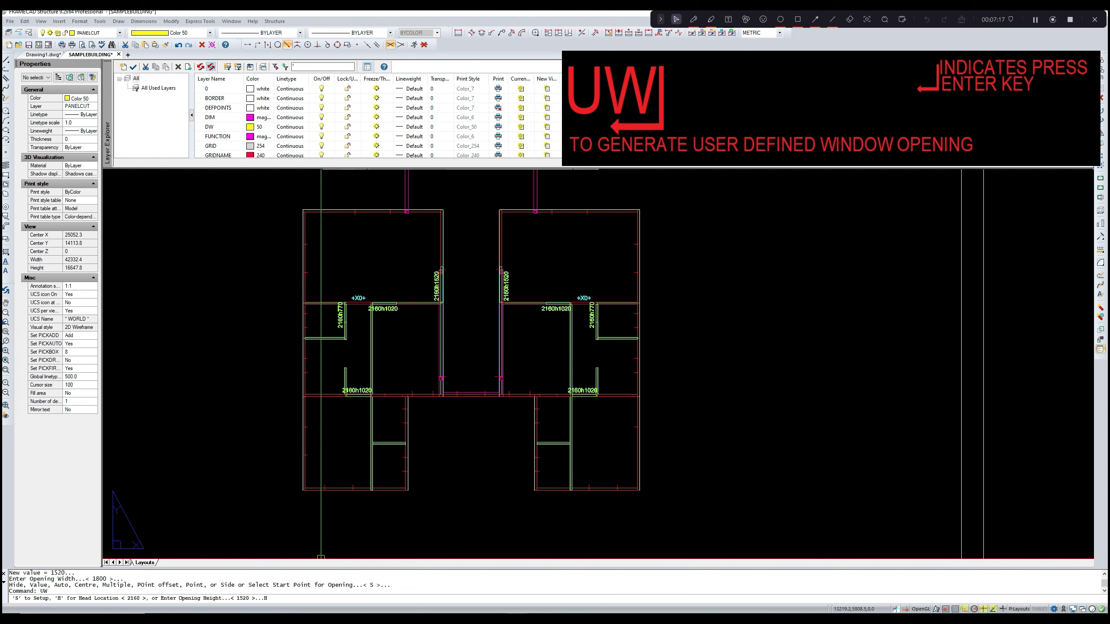
key("Return")
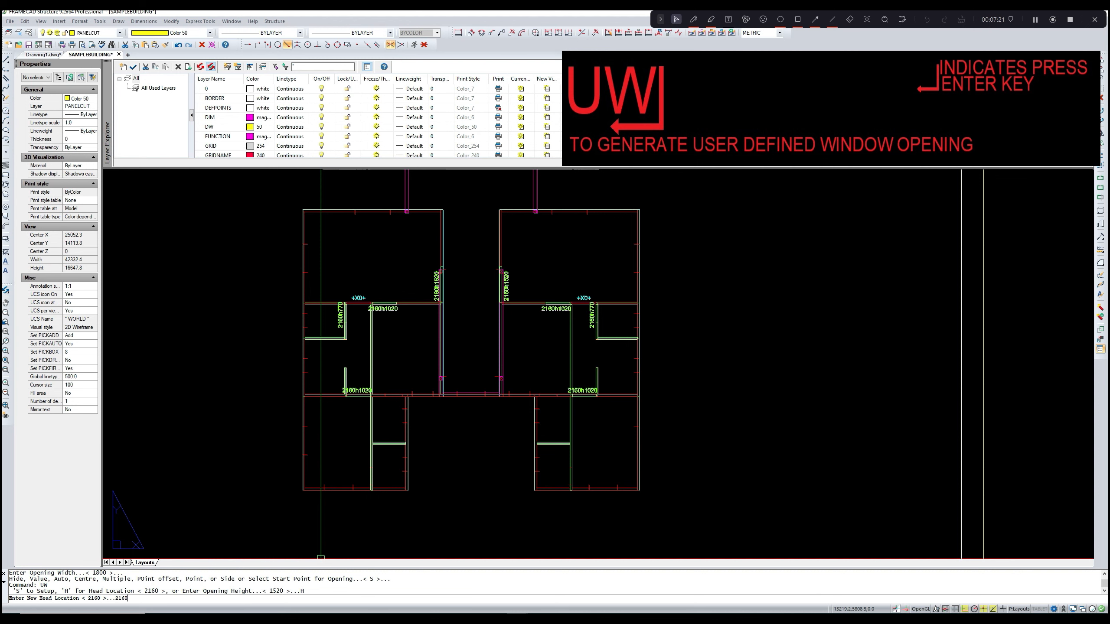
key("Return")
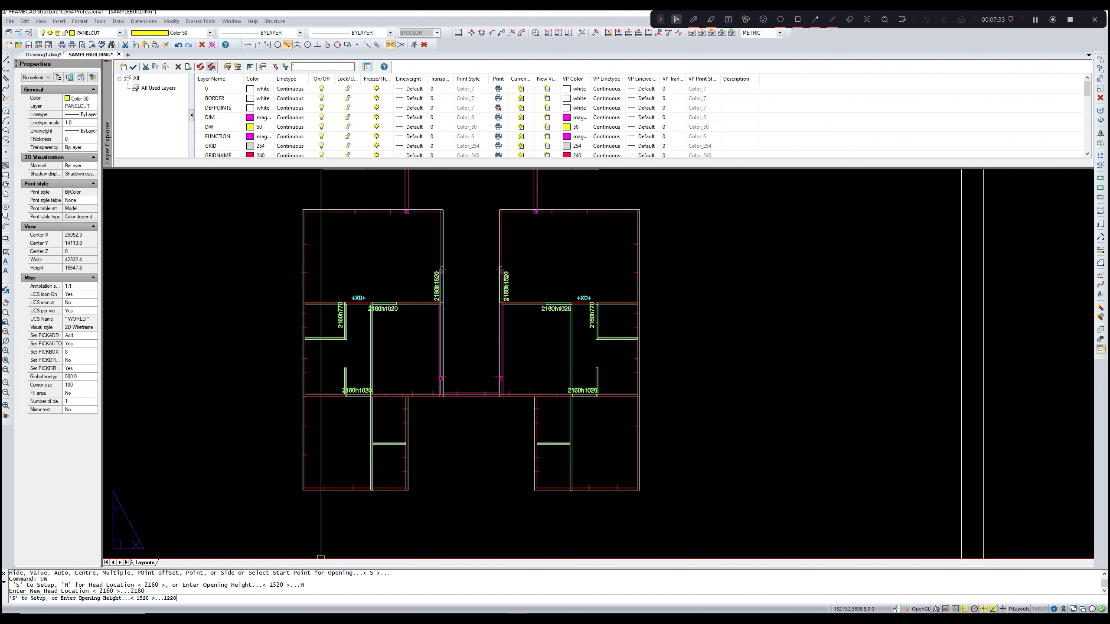
key("Return")
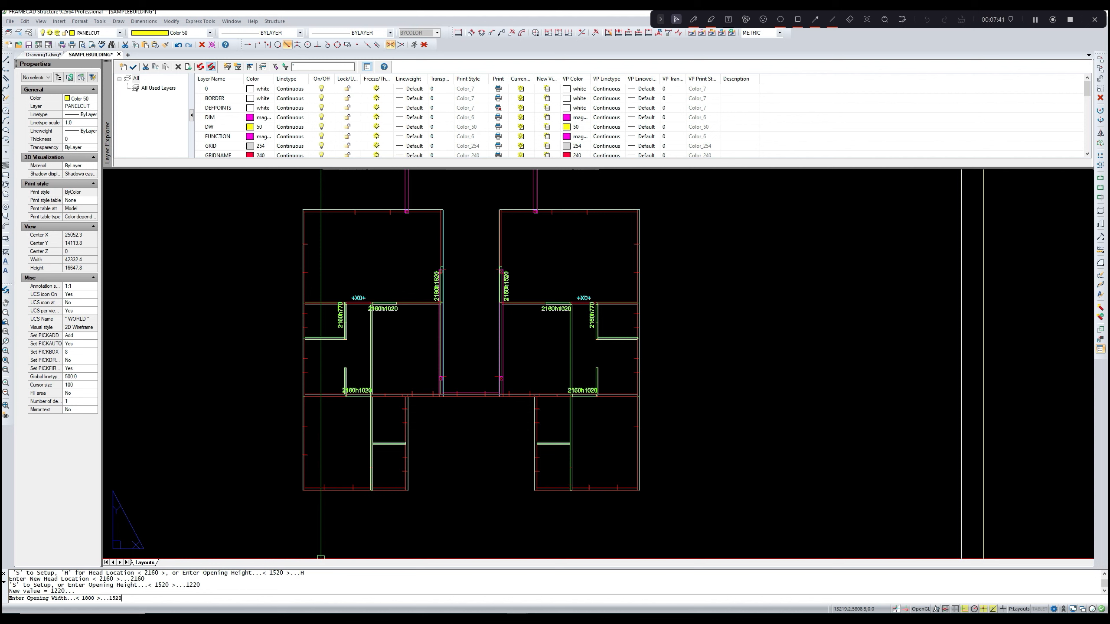
key("Return")
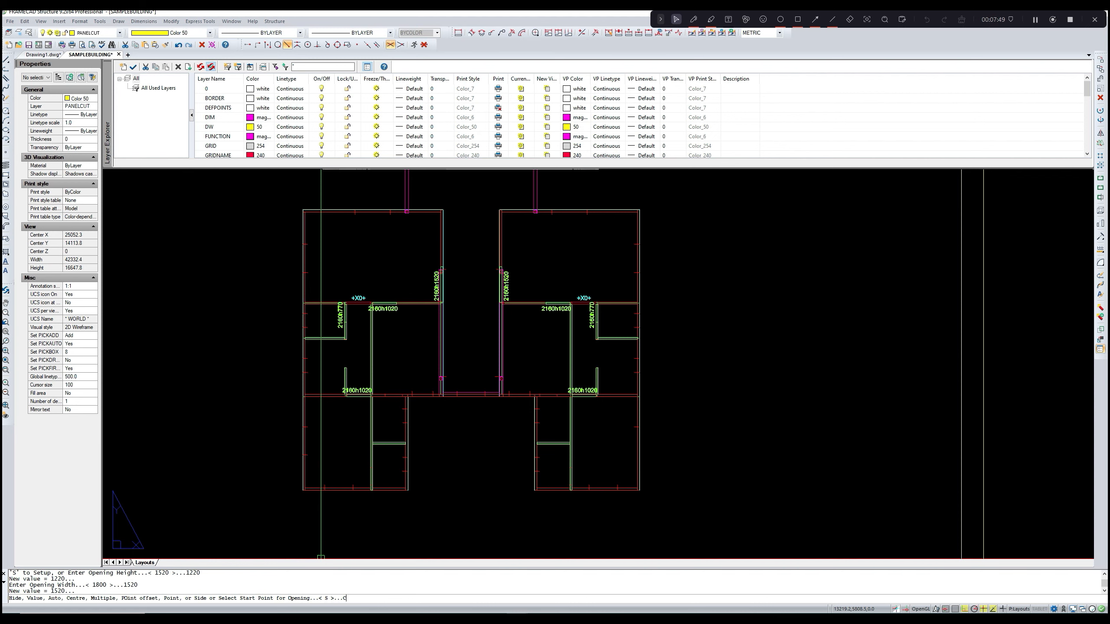
key("Return")
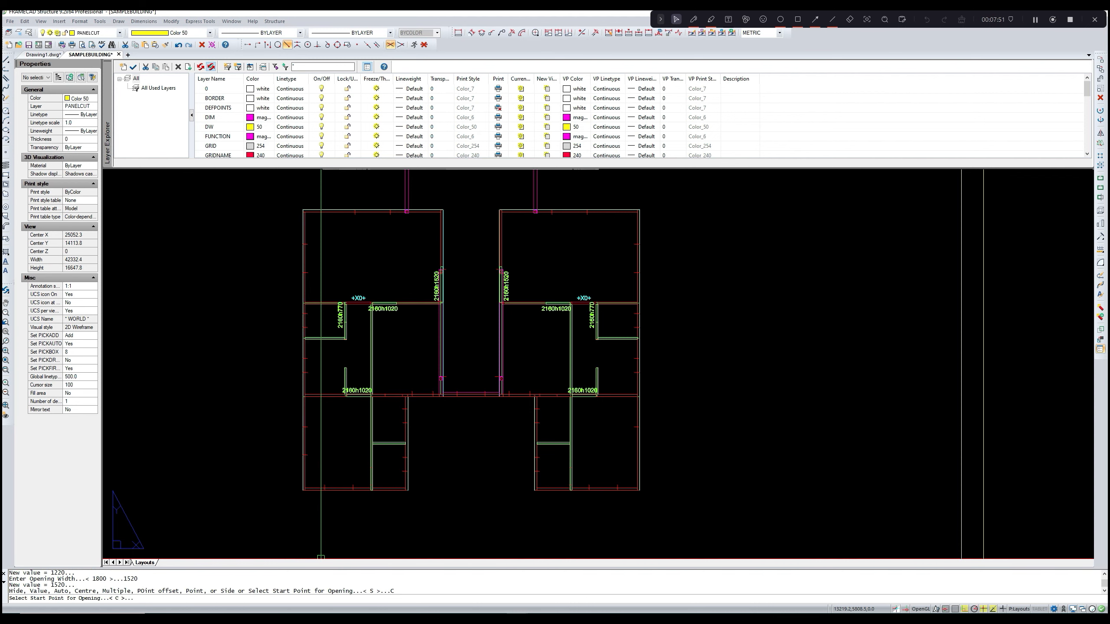
- Place the 1220 x 1520 window opening centred between the tick marks on the left unit's front living room wall
scroll(331, 283, "up", 6)
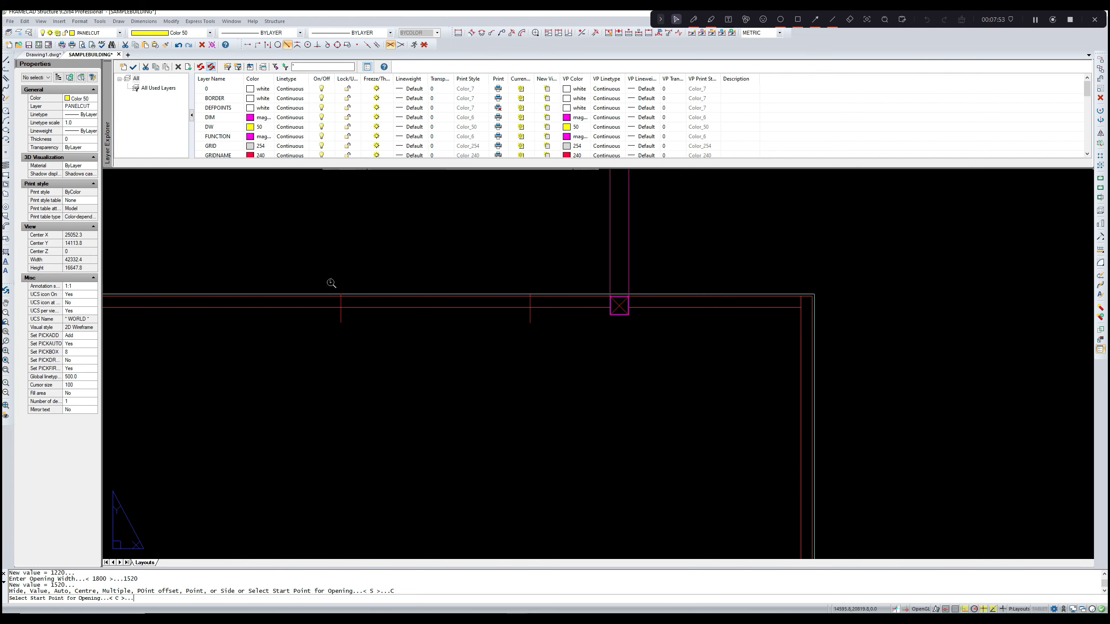
left_click(341, 307)
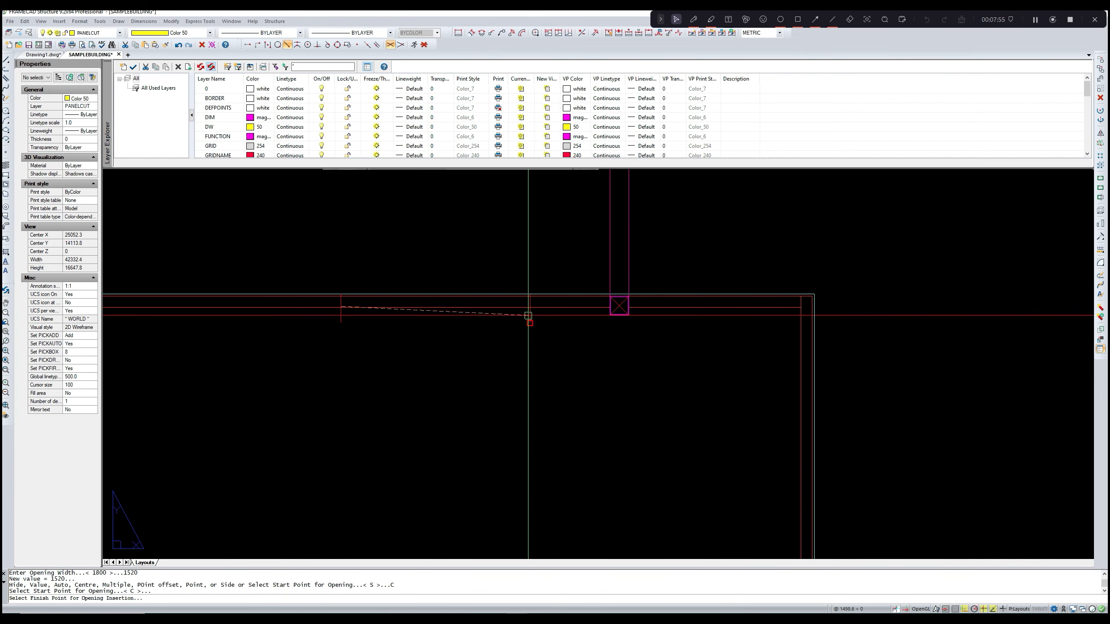
left_click(530, 308)
scroll(460, 410, "down", 4)
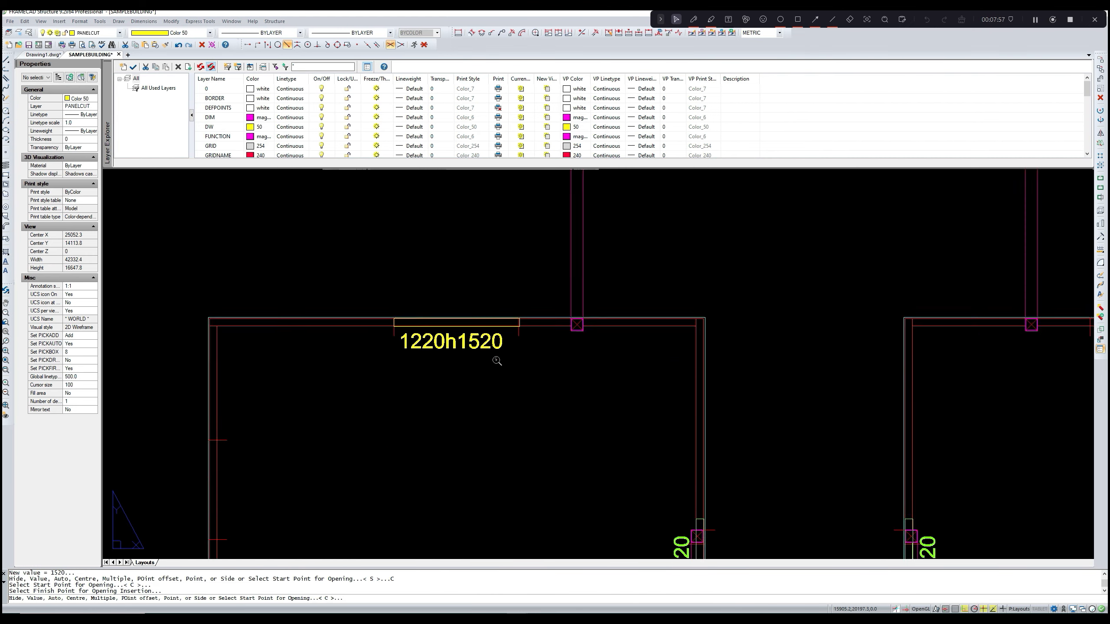
- Place the 1220 x 1520 window opening centred between the tick marks on the right unit's front living room wall
scroll(706, 377, "up", 2)
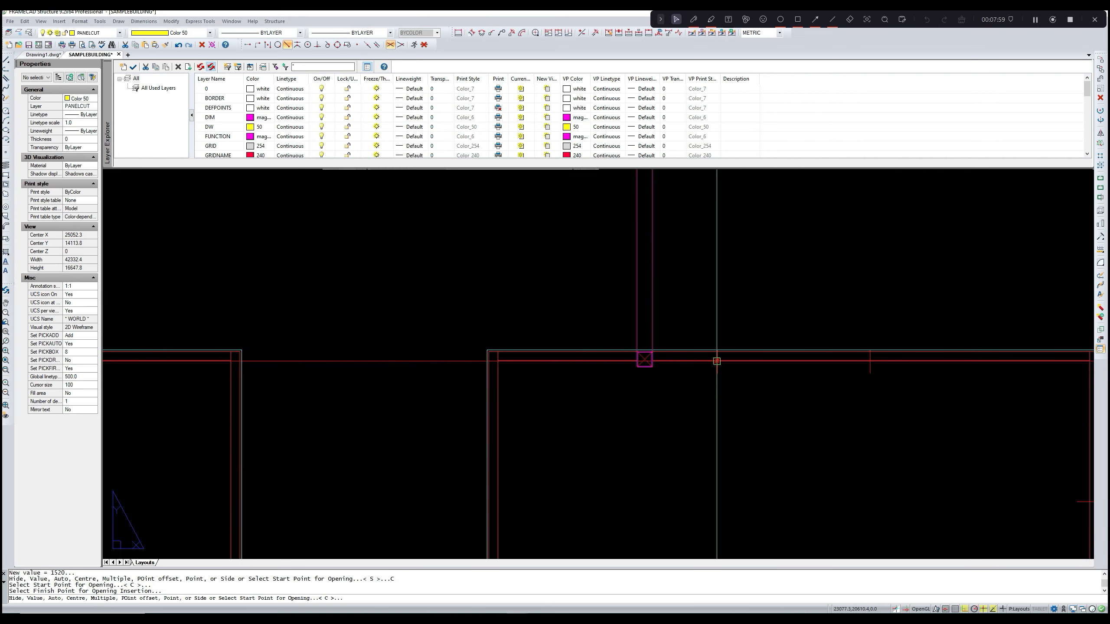
left_click(717, 361)
left_click(870, 367)
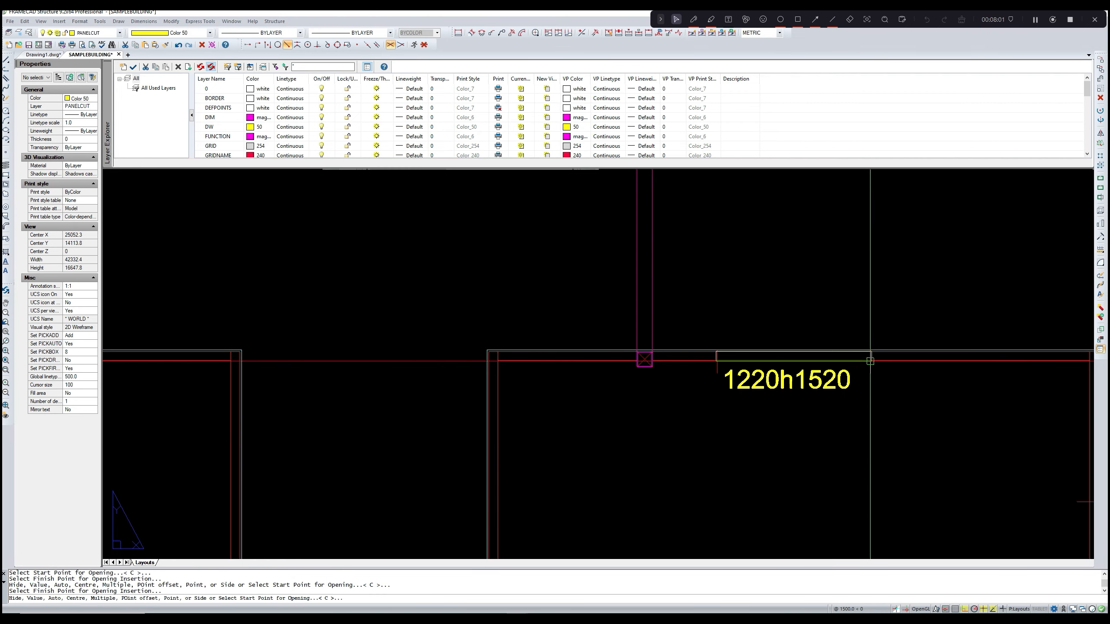
scroll(811, 455, "down", 2)
scroll(811, 455, "down", 2)
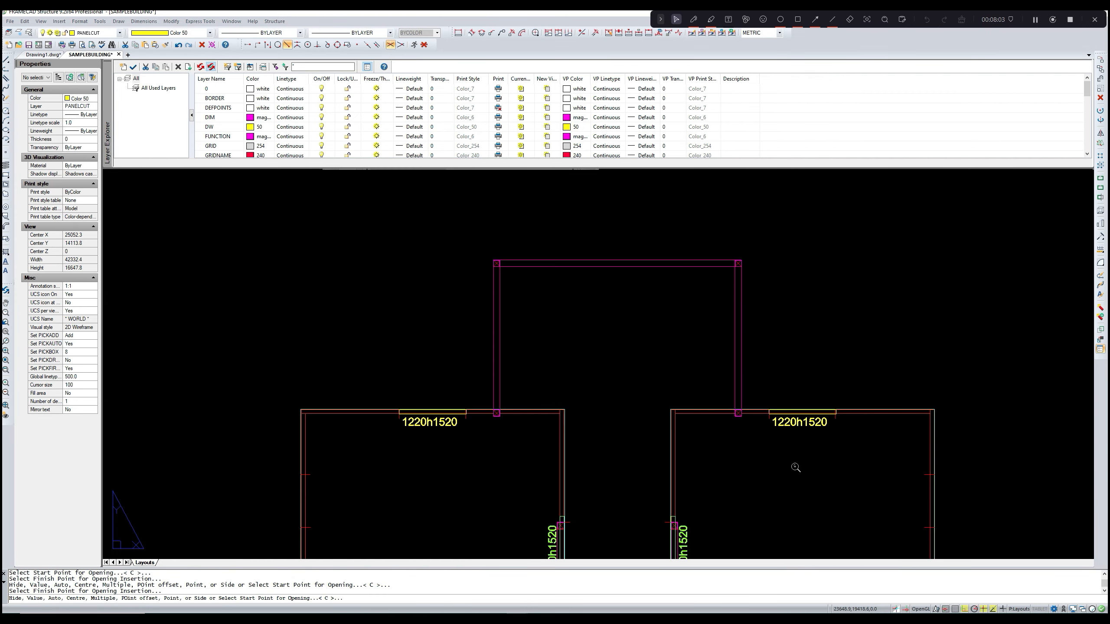
mouse_move(796, 468)
middle_mouse_down()
mouse_move(783, 361)
mouse_move(777, 375)
middle_mouse_up()
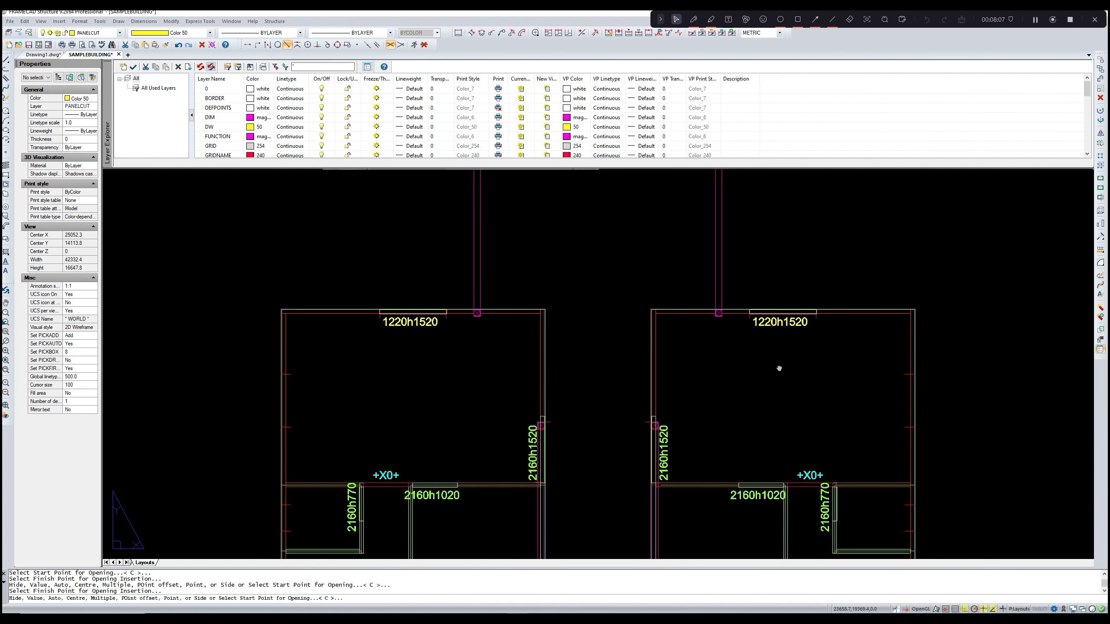
left_click(1035, 19)
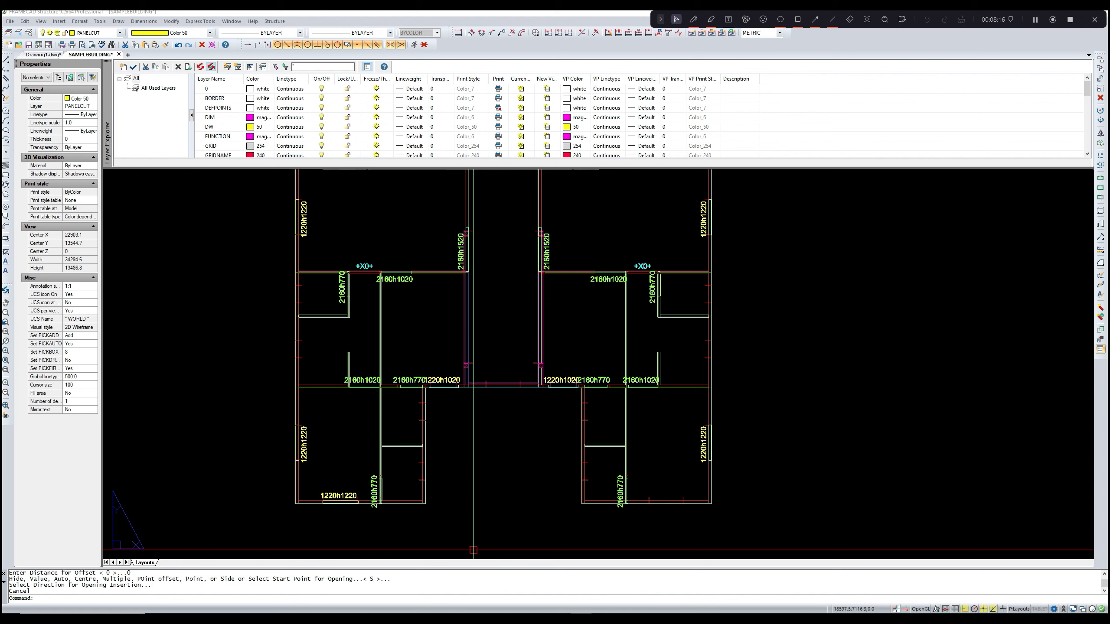
- Show the architectural plan with the LT command and compare the window openings with the door window schedule
left_click(47, 603)
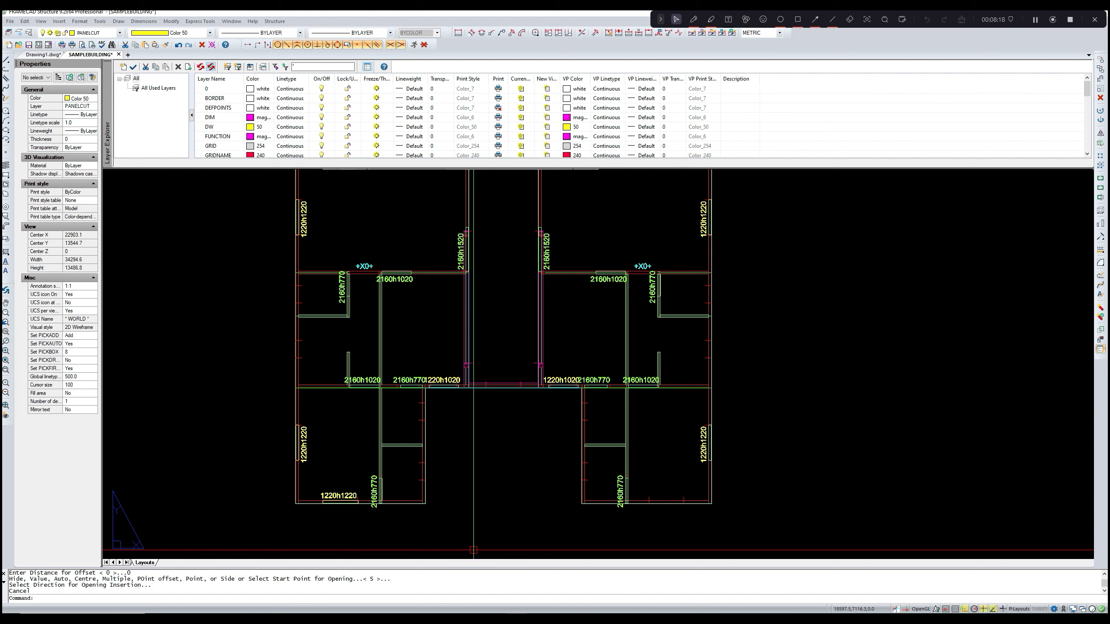
type("LT")
key("Return")
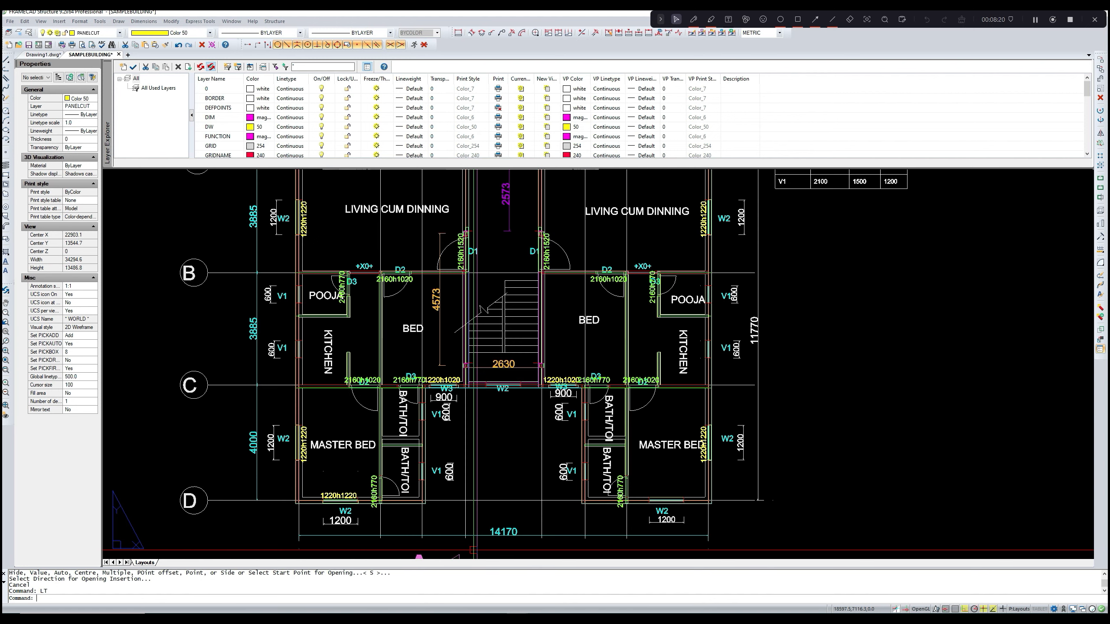
middle_click_drag(836, 474, 753, 508)
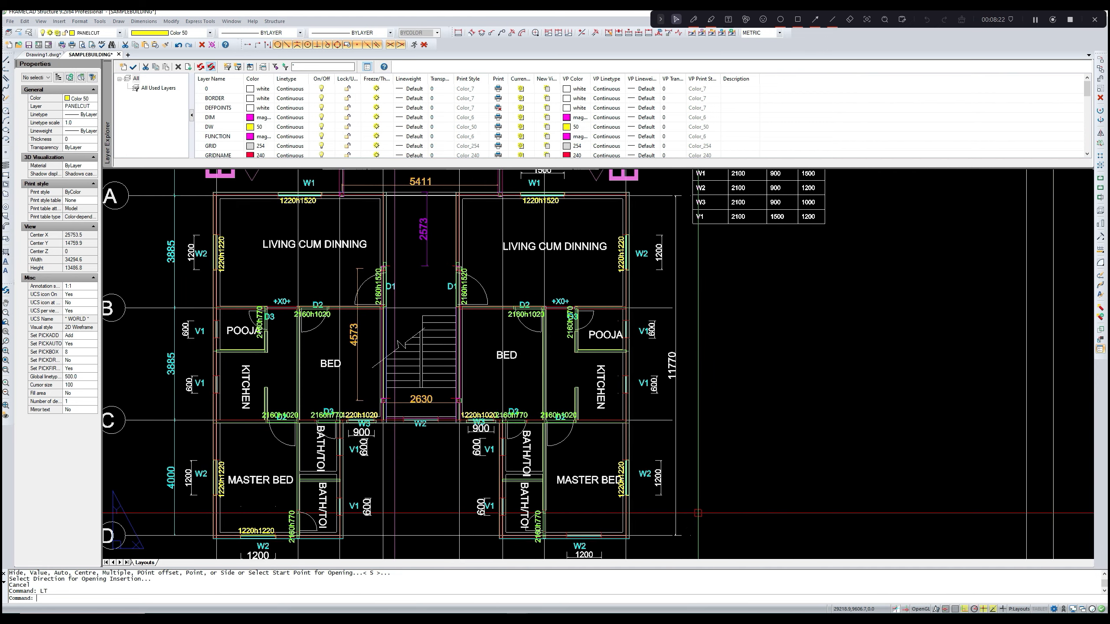
scroll(730, 503, "down", 2)
middle_click_drag(715, 468, 694, 494)
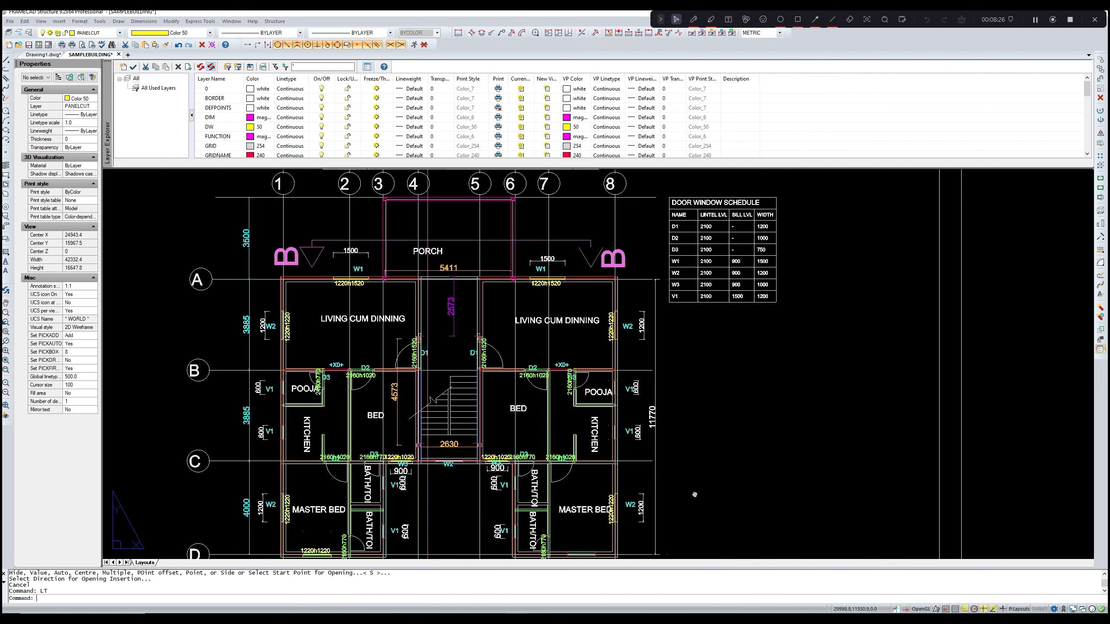
middle_click_drag(694, 494, 698, 494)
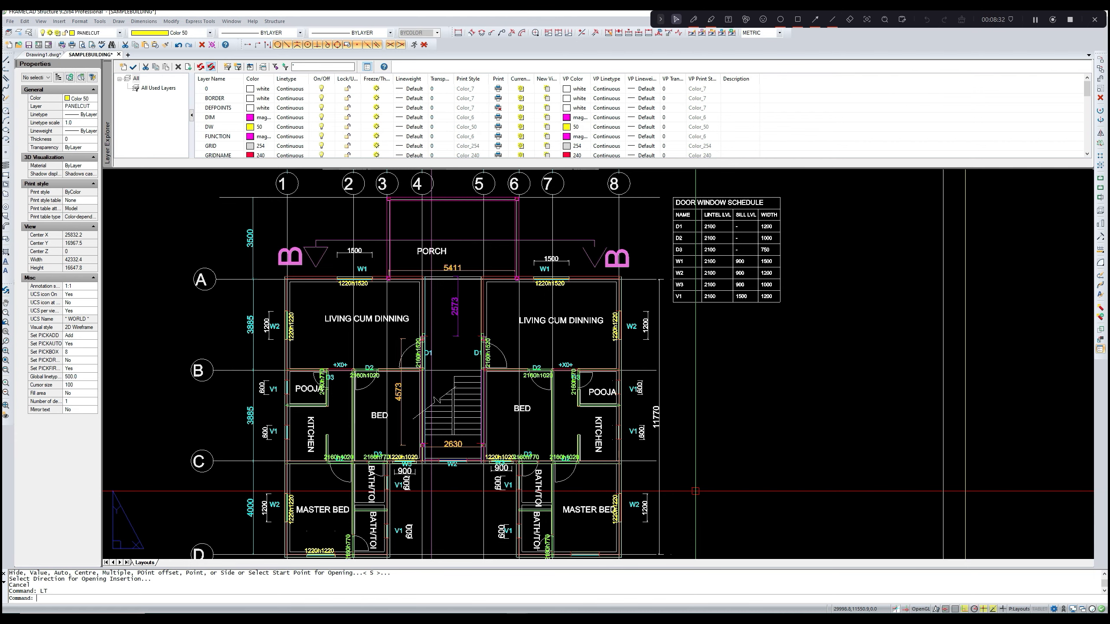
- Turn the architectural plan and door window schedule off again with the LT command, keeping the panels with openings displayed
type("LT")
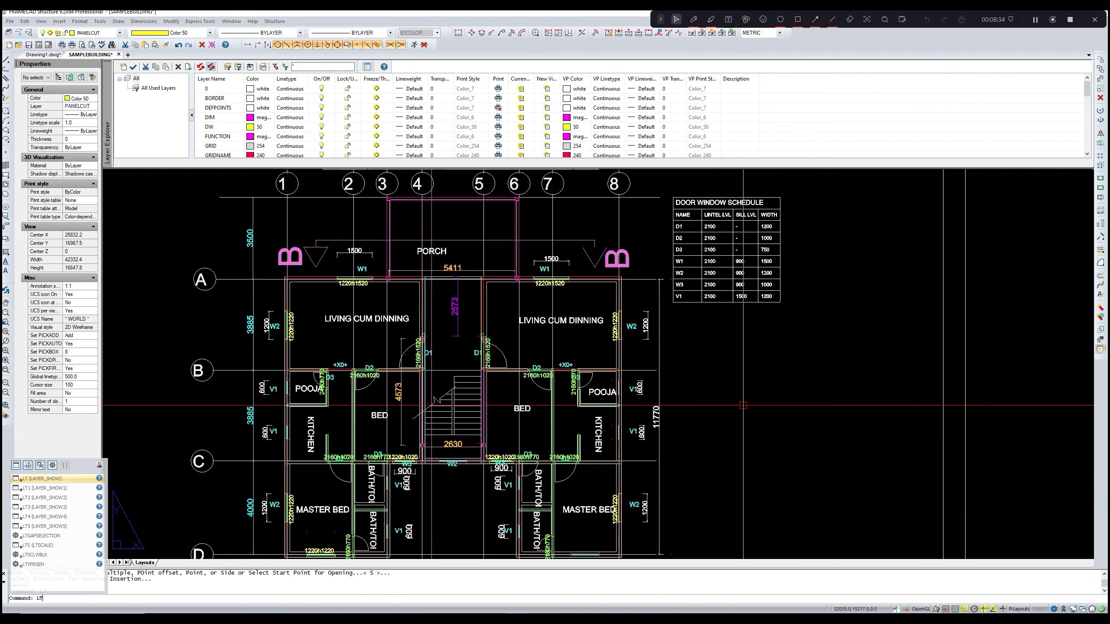
key("Return")
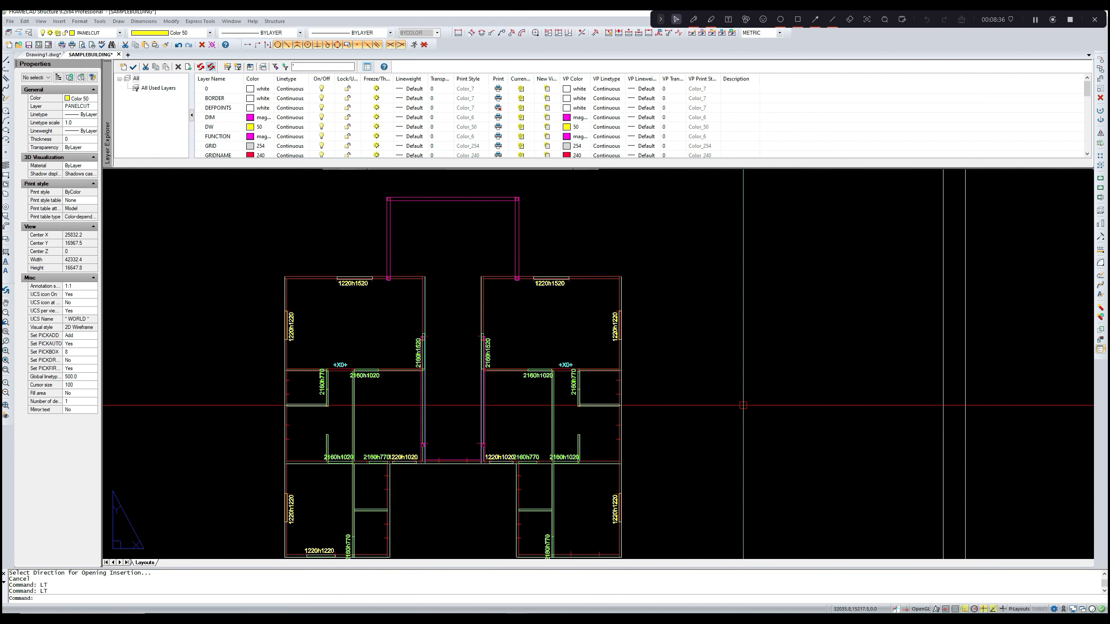
middle_click_drag(714, 396, 738, 320)
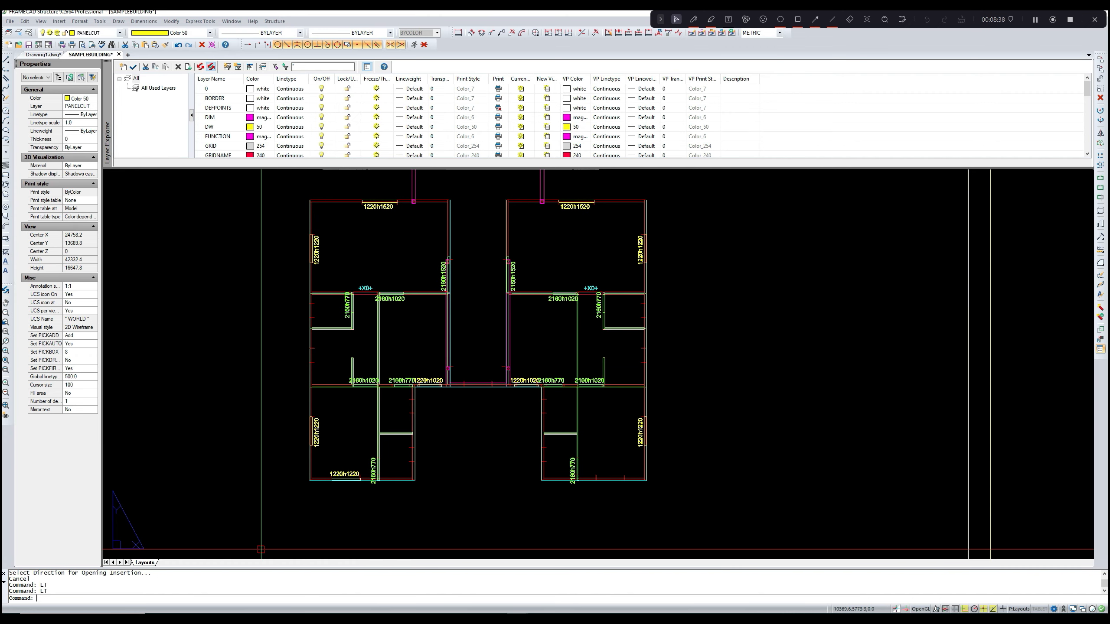
scroll(105, 557, "down", 4)
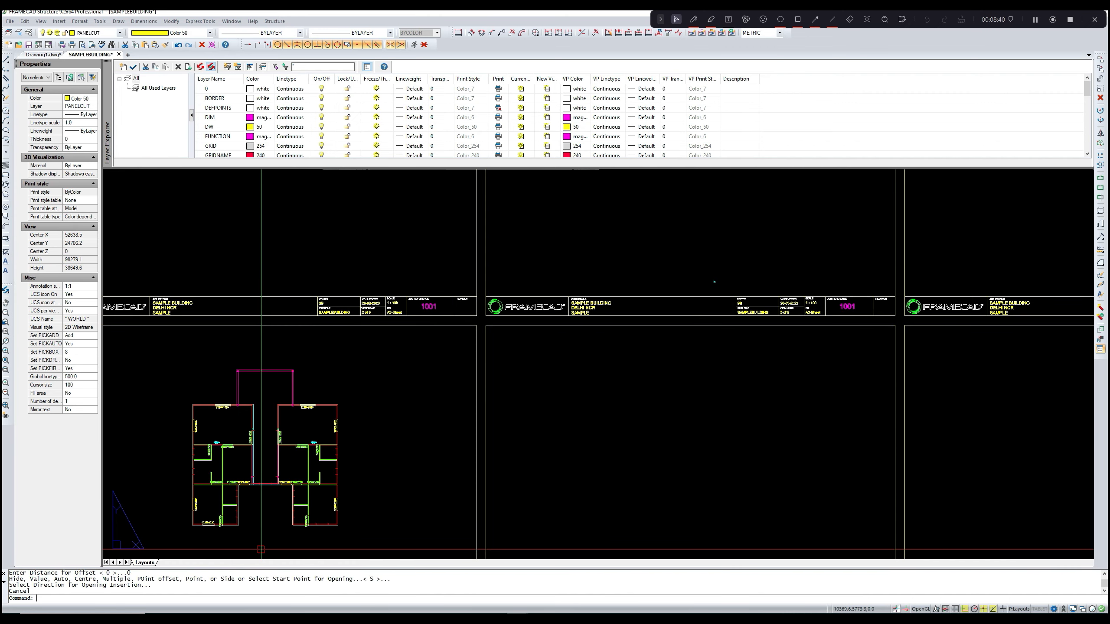
right_click(93, 585)
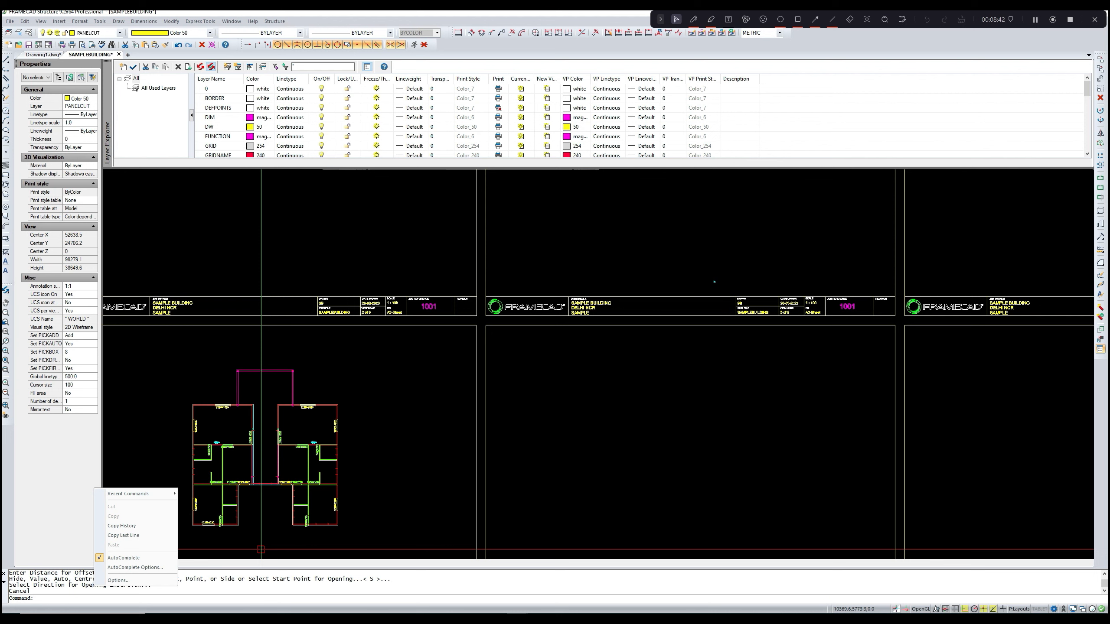
left_click(58, 600)
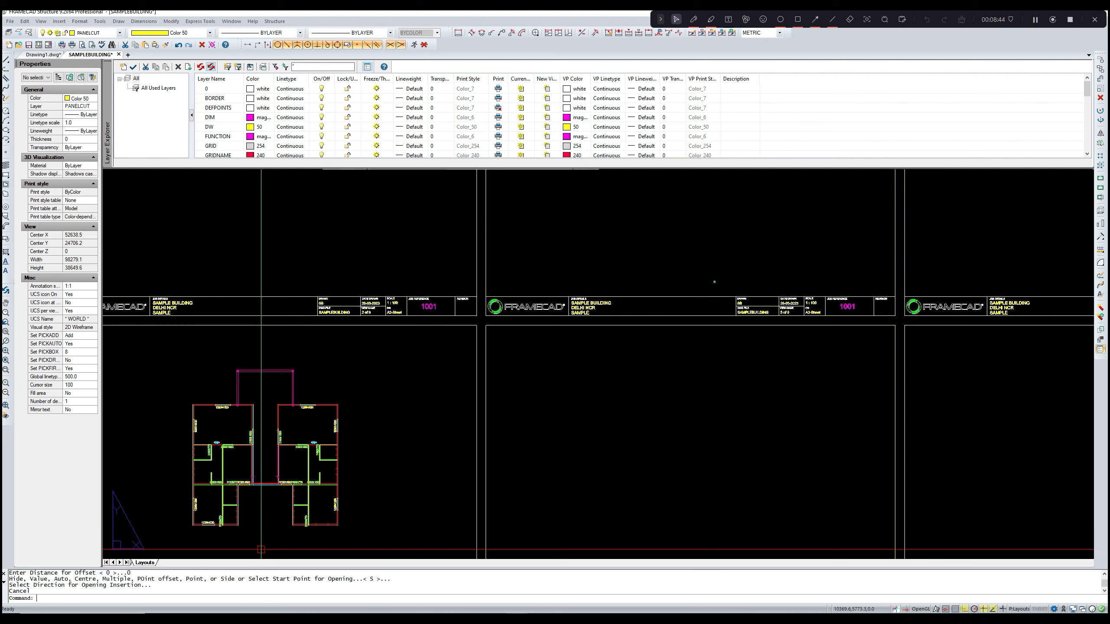
type("UW")
key("Return")
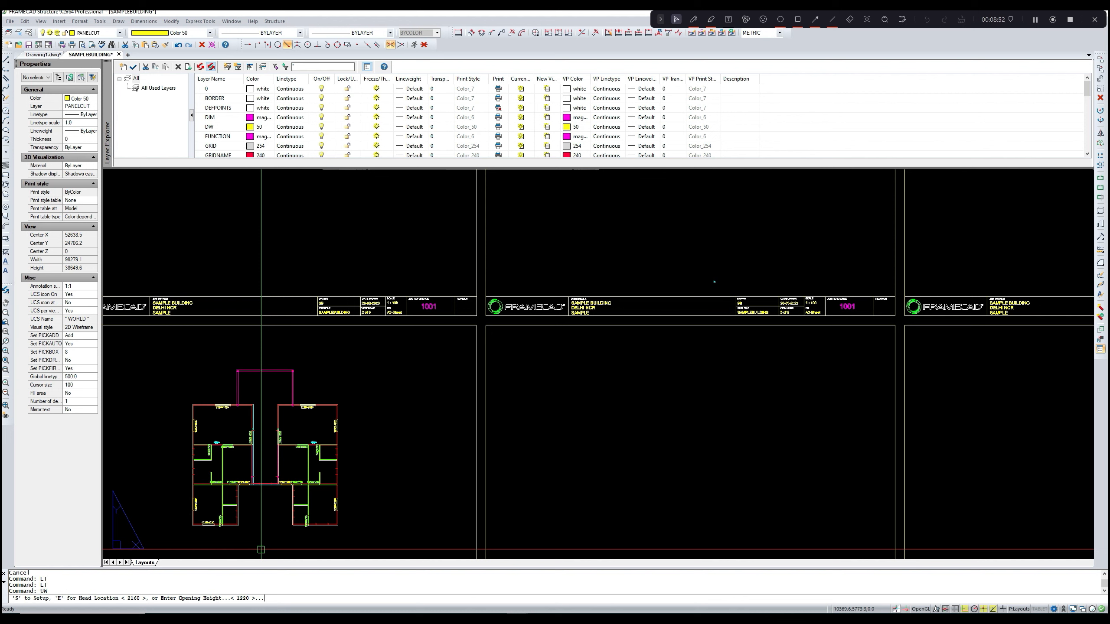
type("H")
key("Return")
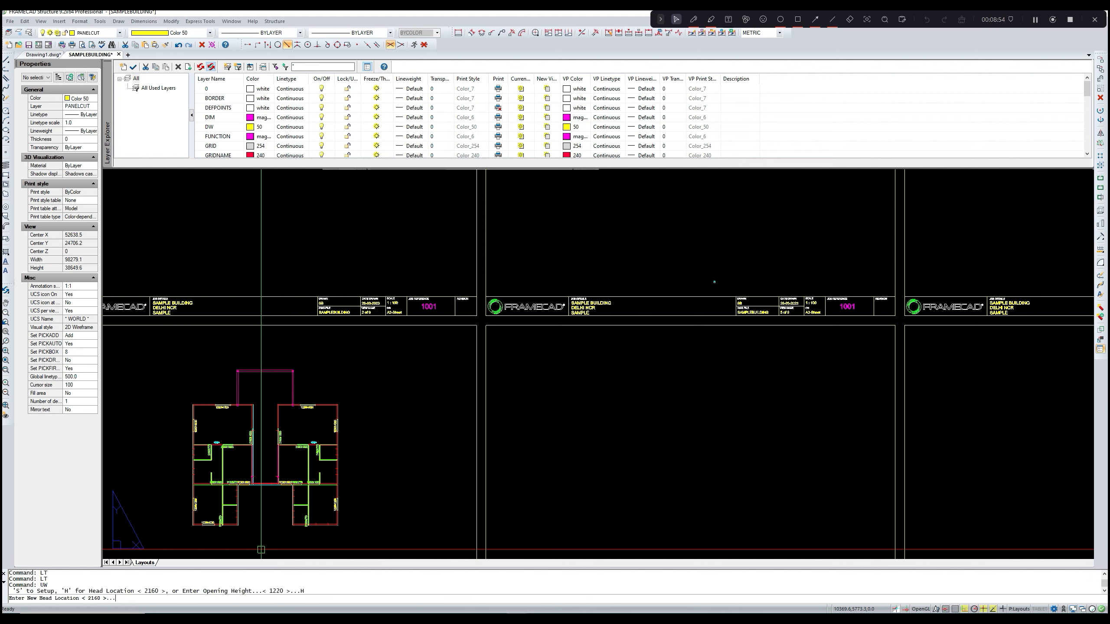
type("2160")
key("Return")
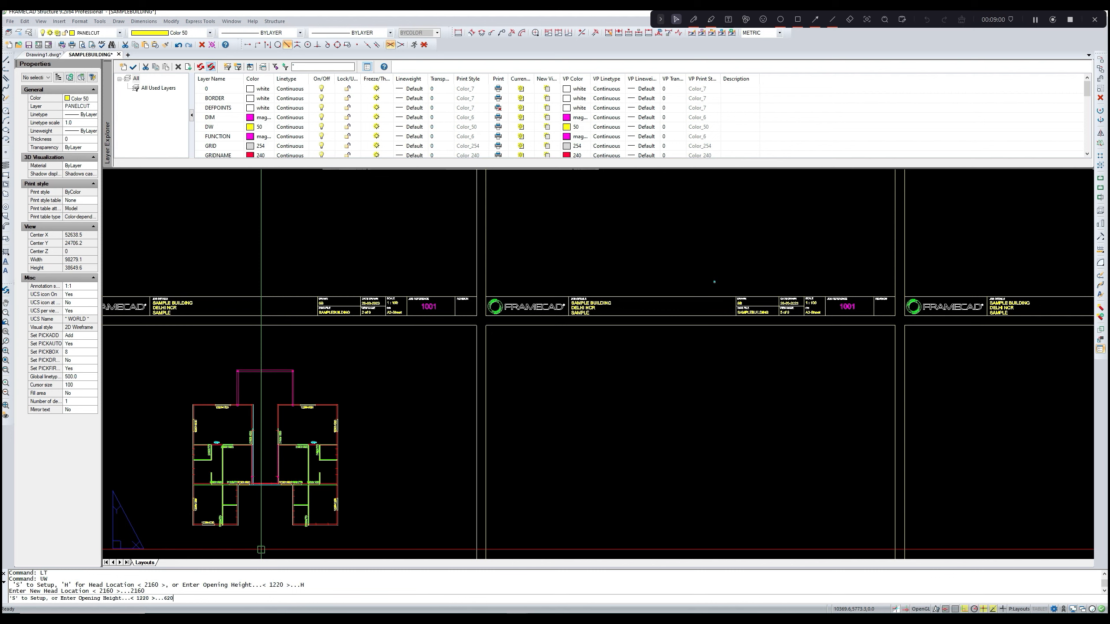
key("Return")
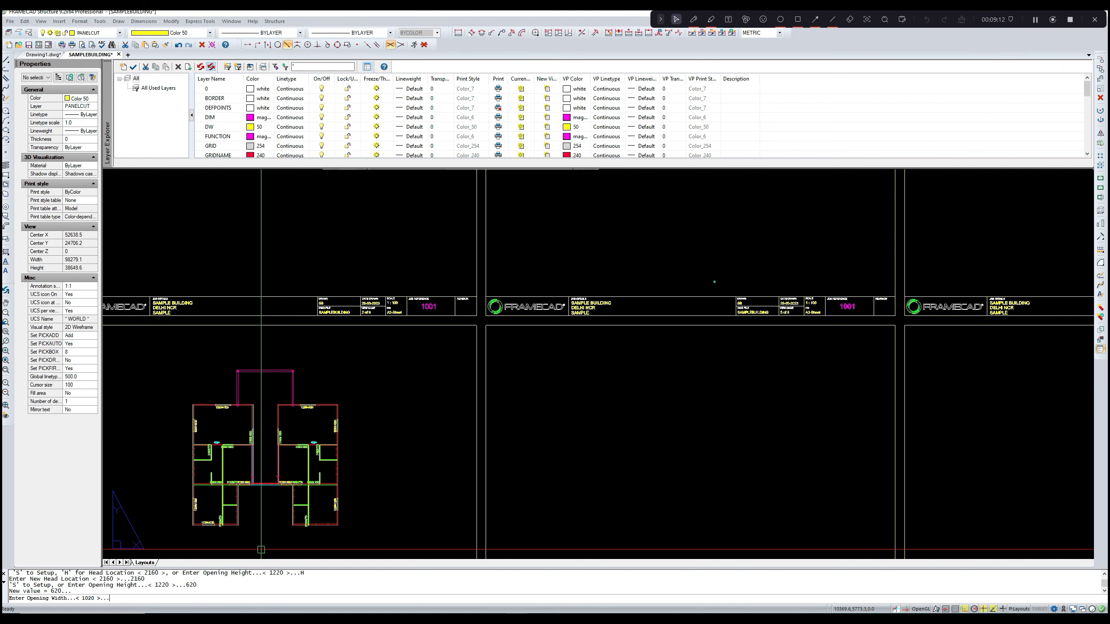
scroll(105, 552, "up", 1)
key("Escape")
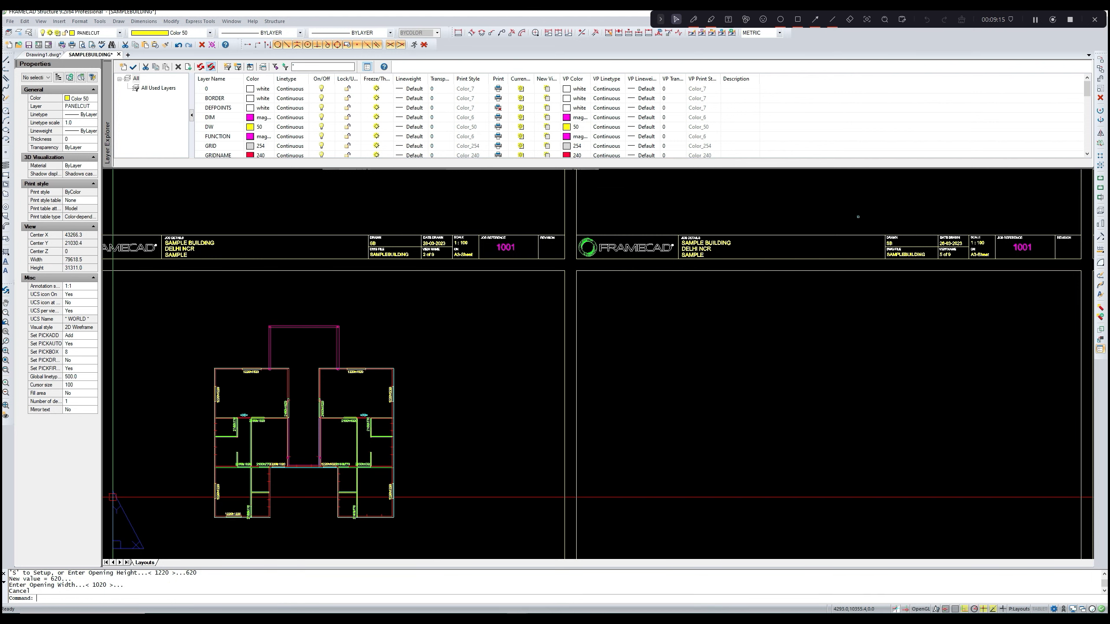
- Set up a user-defined window opening with head location 2160, height 620, width 620 and centre placement
type("UW")
key("Return")
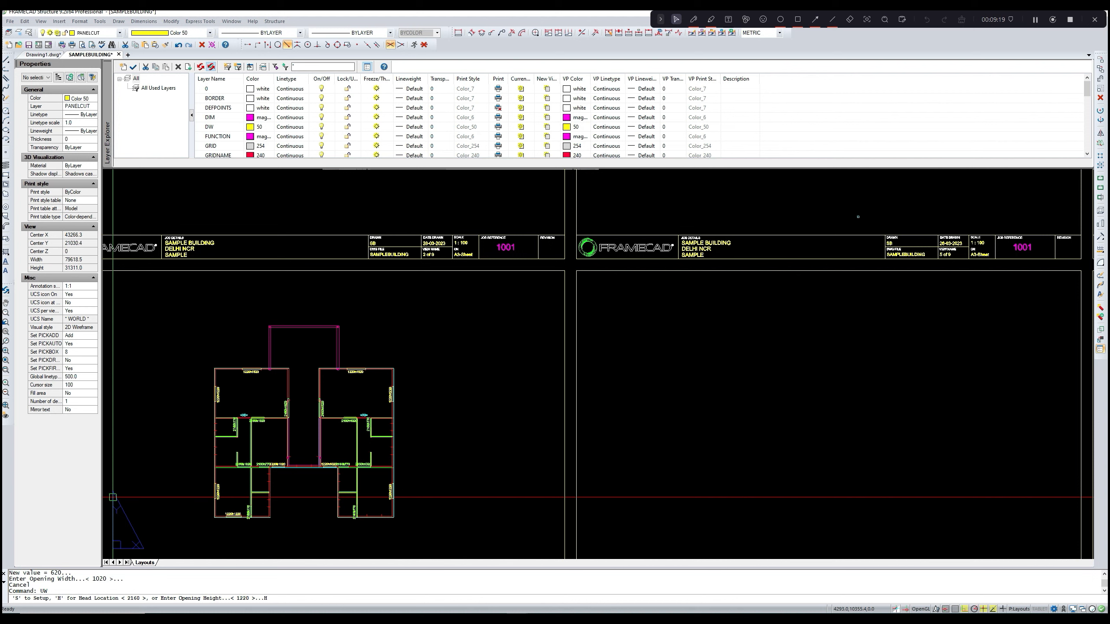
type("H")
key("Return")
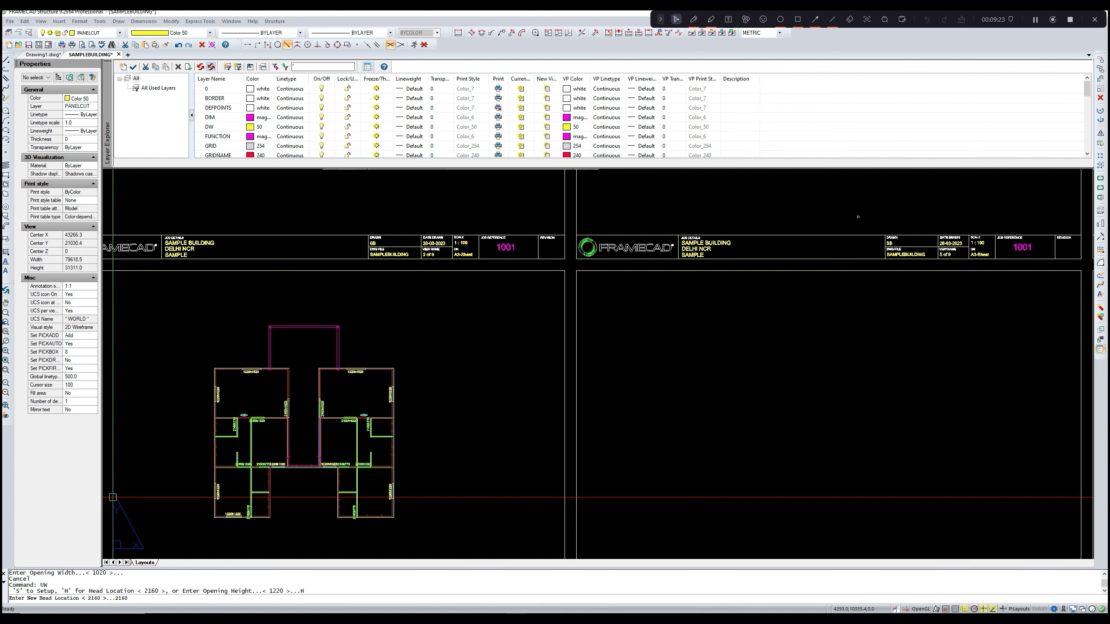
type("2160")
key("Return")
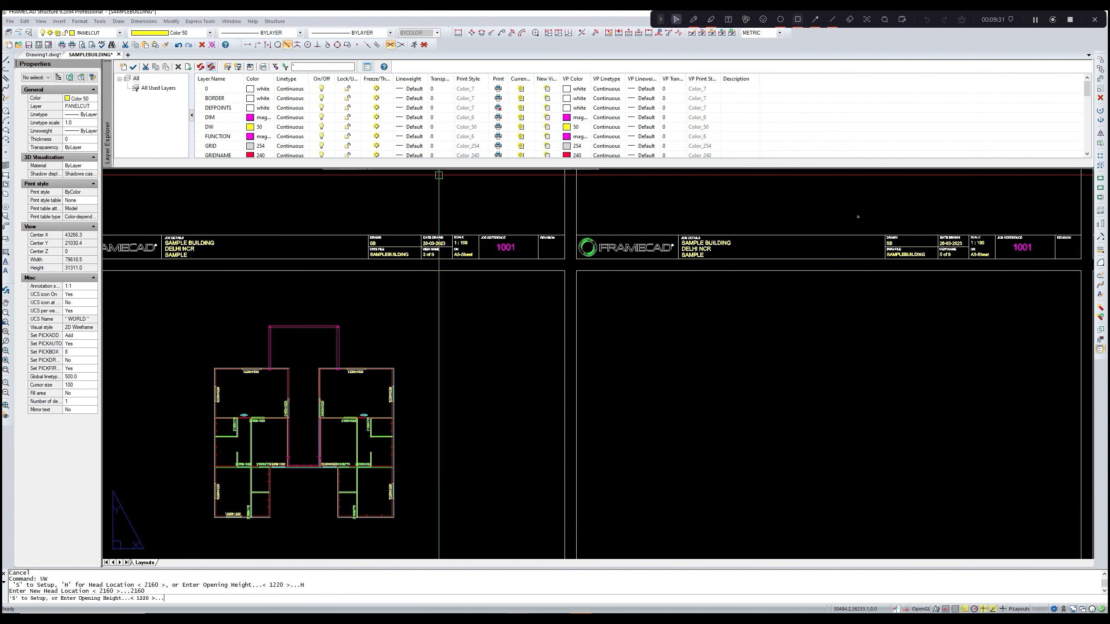
left_click(1035, 20)
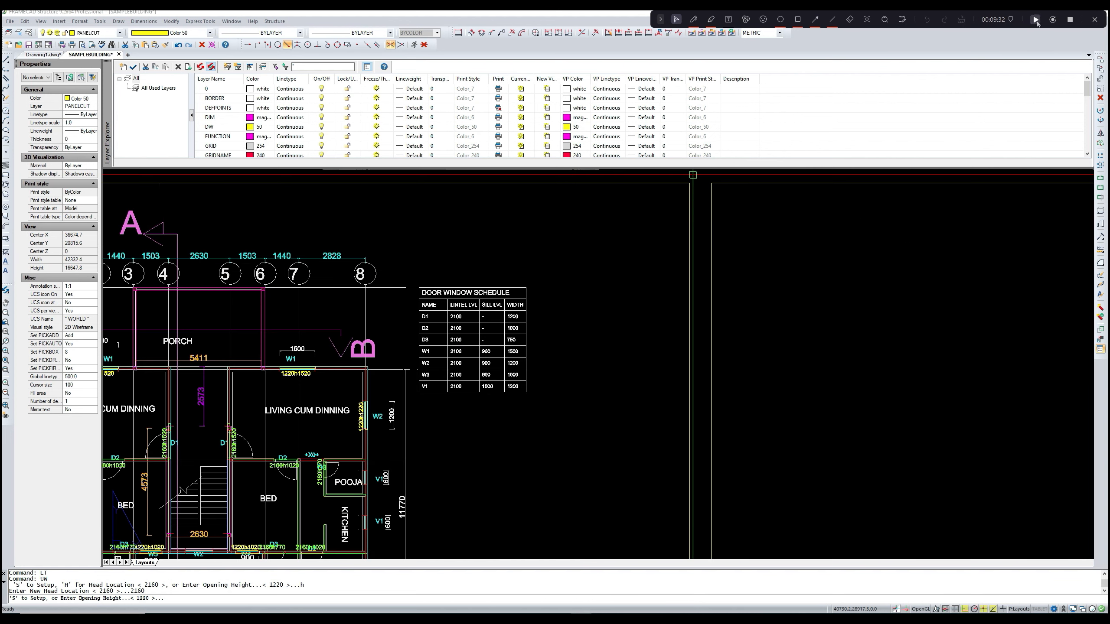
left_click(1036, 19)
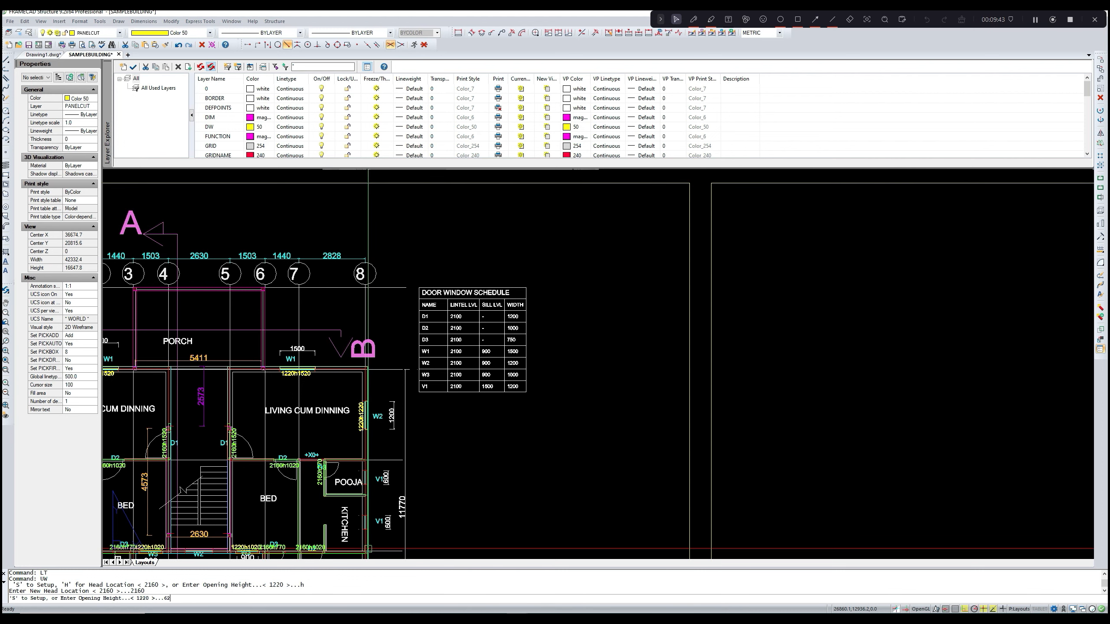
key("Return")
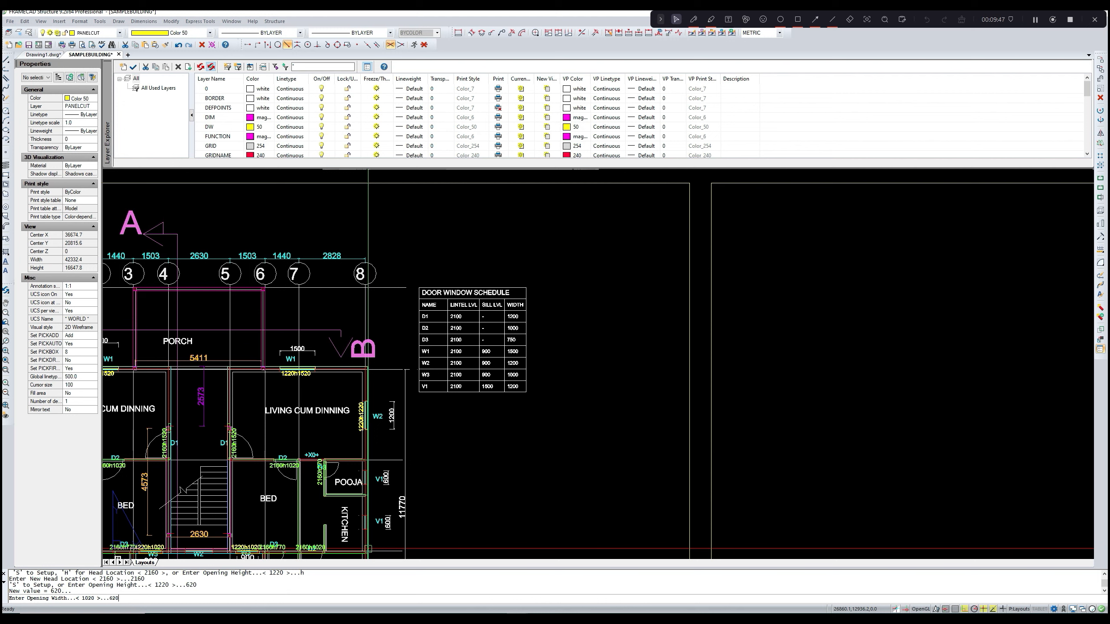
type("620")
key("Return")
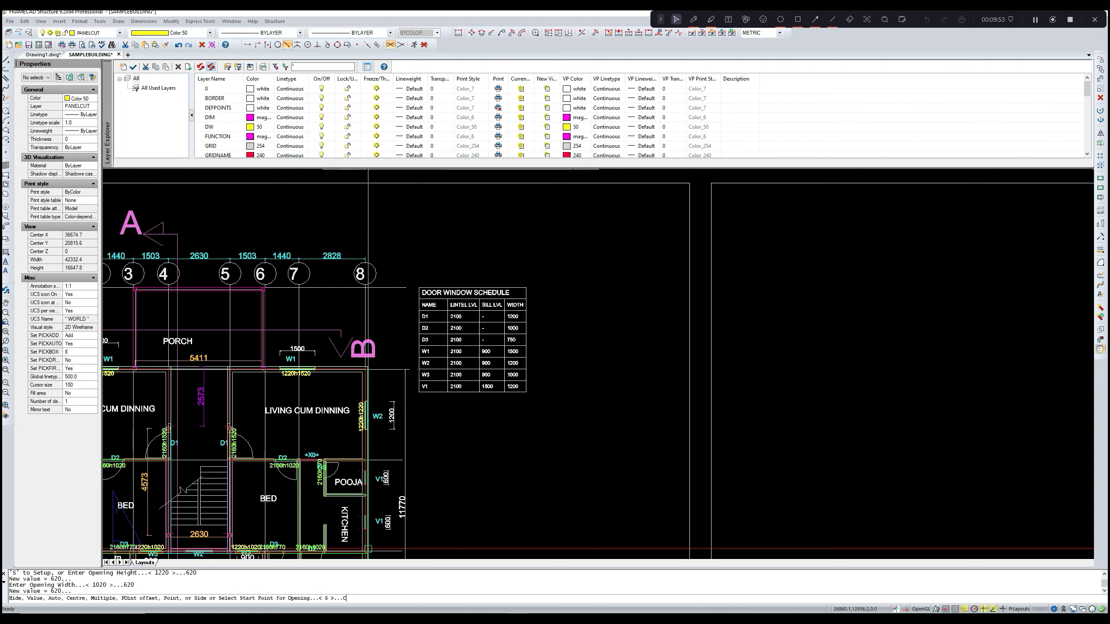
key("Return")
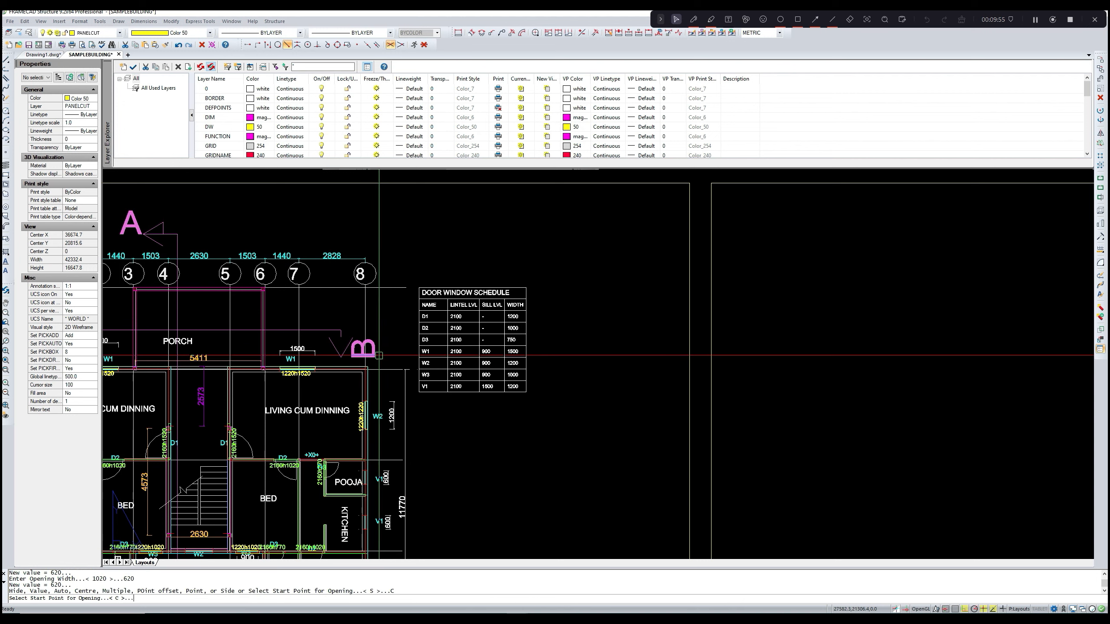
- Place the 620 x 620 opening centred between the V1 tick marks on the left unit's outer Pooja wall
middle_click_drag(380, 377, 598, 307)
middle_click_drag(233, 414, 292, 375)
scroll(292, 375, "up", 10)
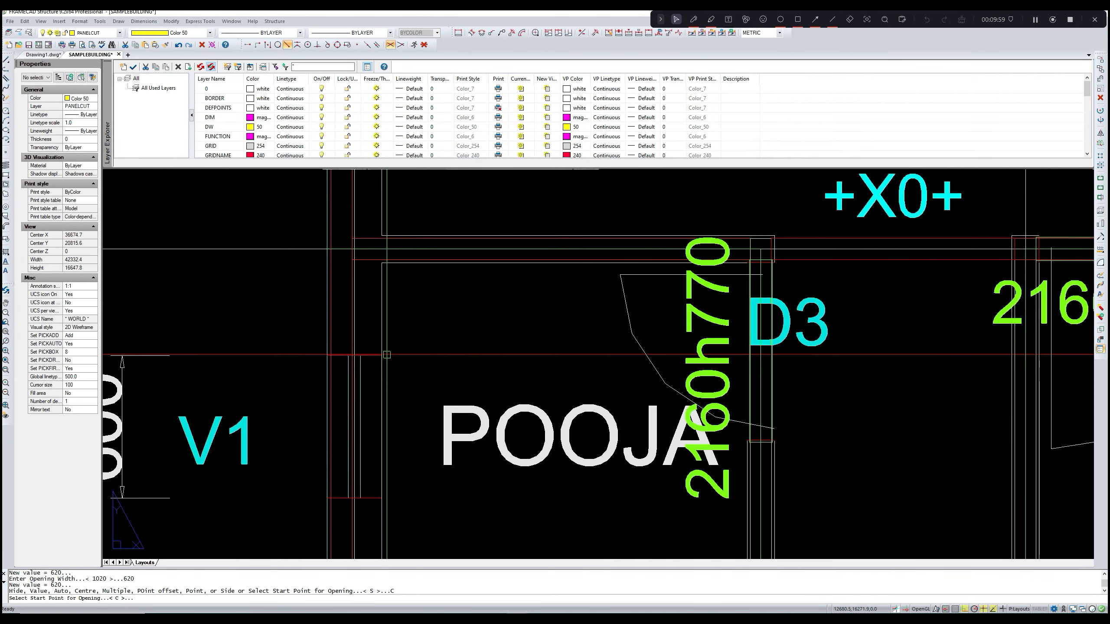
scroll(367, 355, "up", 3)
left_click(358, 355)
scroll(358, 354, "down", 3)
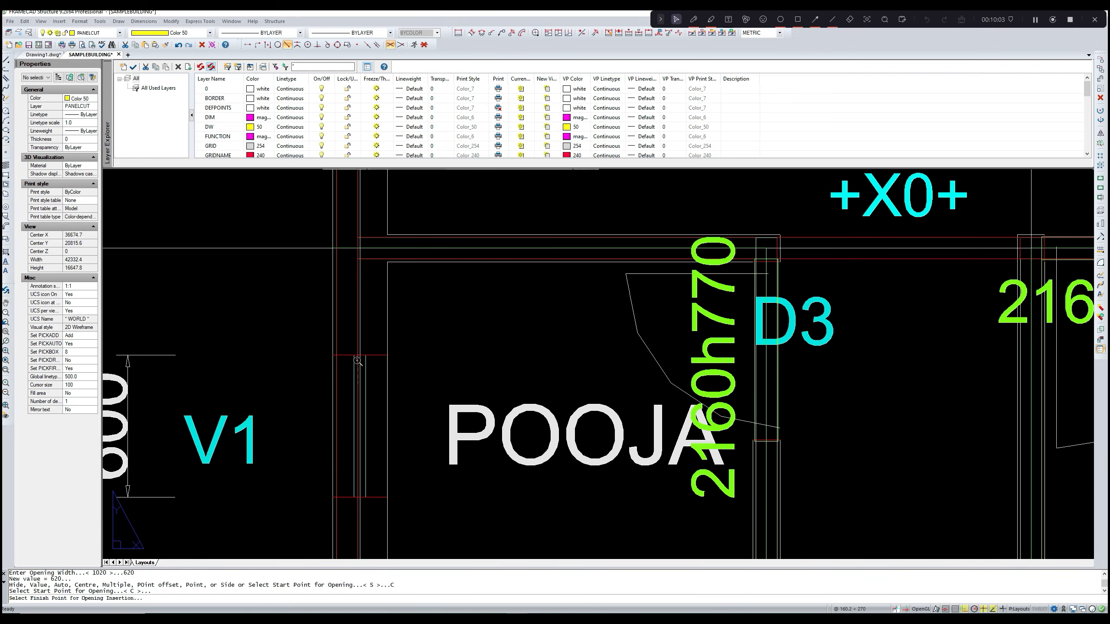
left_click(357, 497)
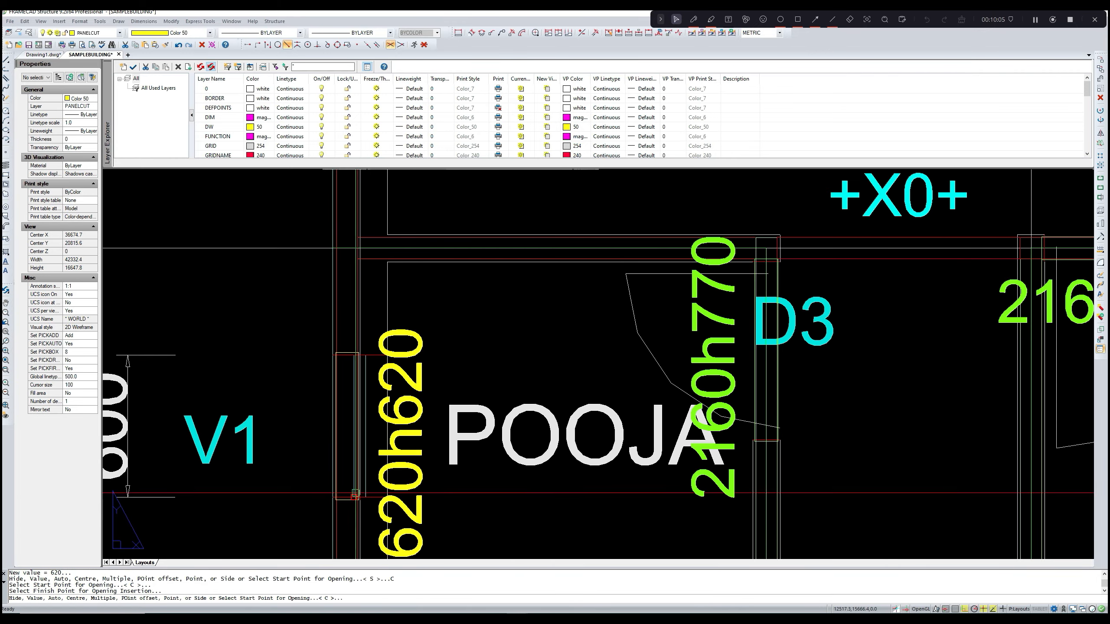
- Place the 620 x 620 opening centred between the V1 tick marks on the left unit's outer kitchen wall
scroll(371, 423, "down", 2)
middle_click_drag(372, 422, 398, 298)
middle_click_drag(408, 426, 406, 264)
scroll(383, 374, "up", 4)
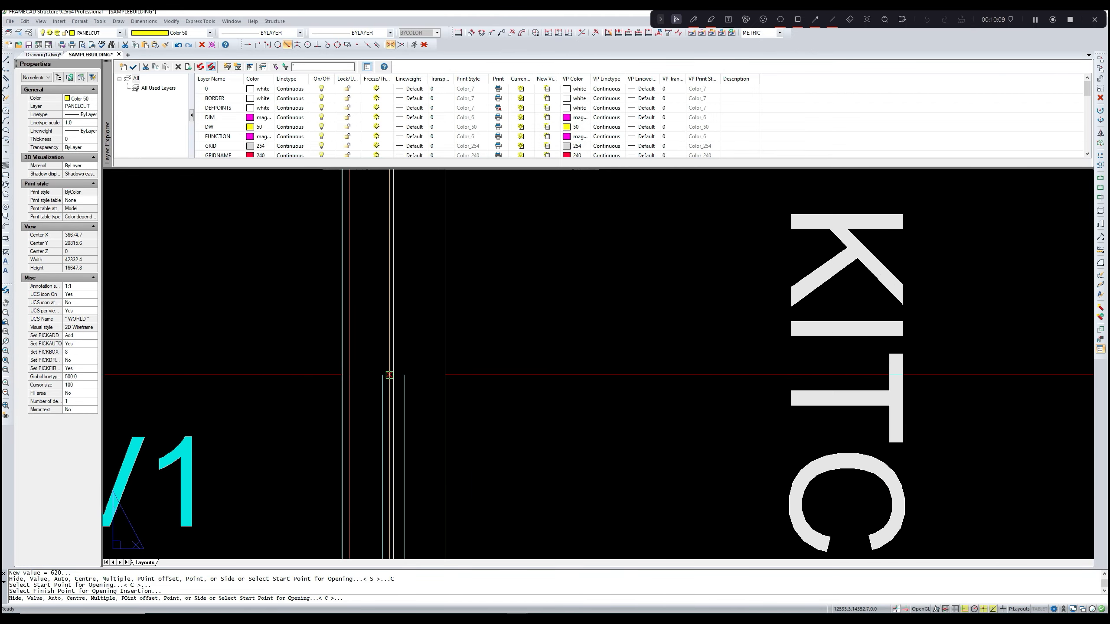
left_click(389, 375)
scroll(389, 375, "down", 5)
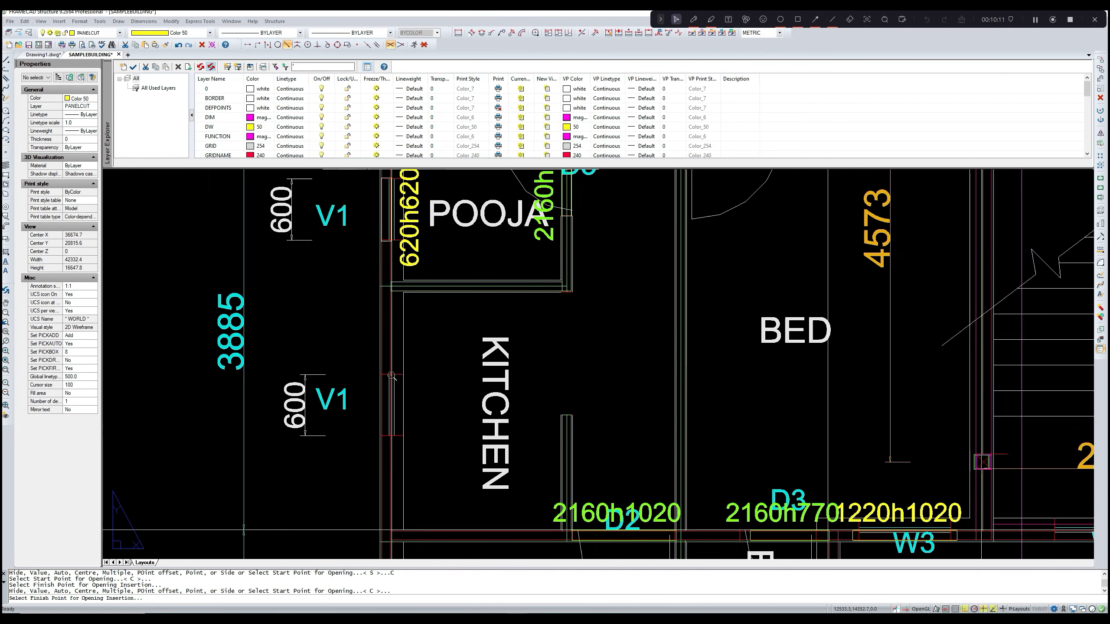
scroll(390, 426, "up", 2)
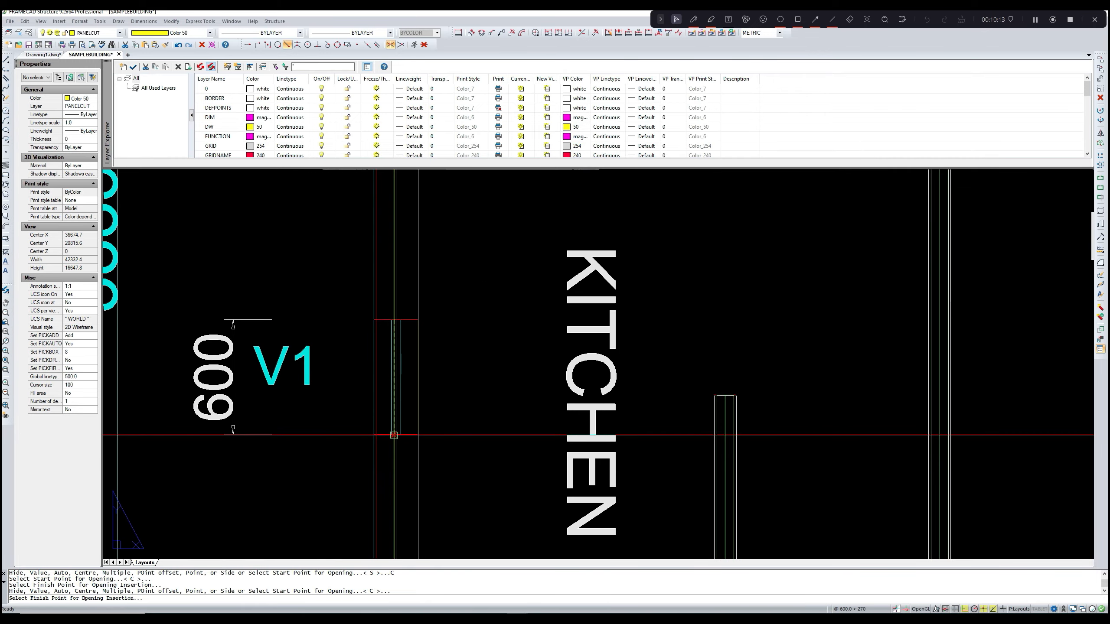
scroll(396, 434, "up", 2)
left_click(395, 434)
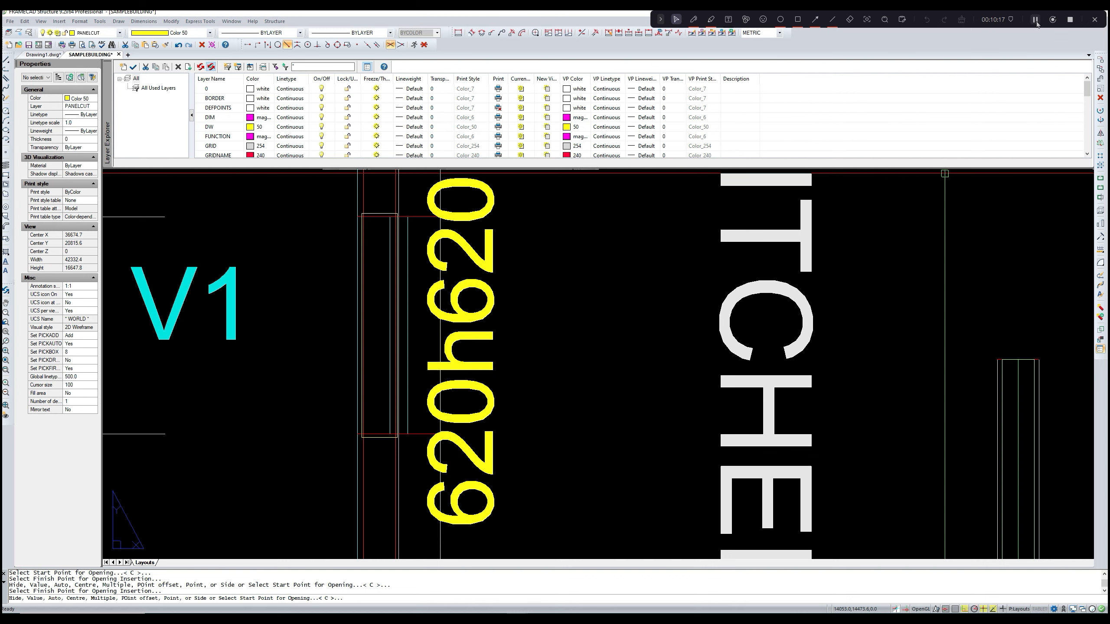
- End the opening placement and turn the architectural plan and door window schedule off with the LT command
scroll(814, 302, "down", 6)
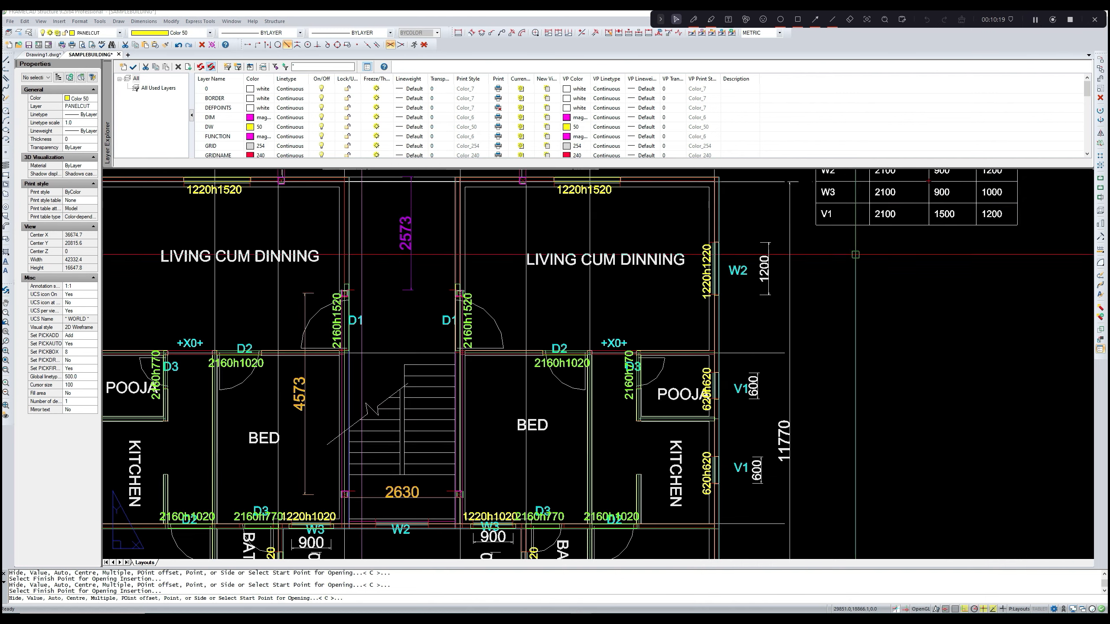
scroll(810, 300, "down", 4)
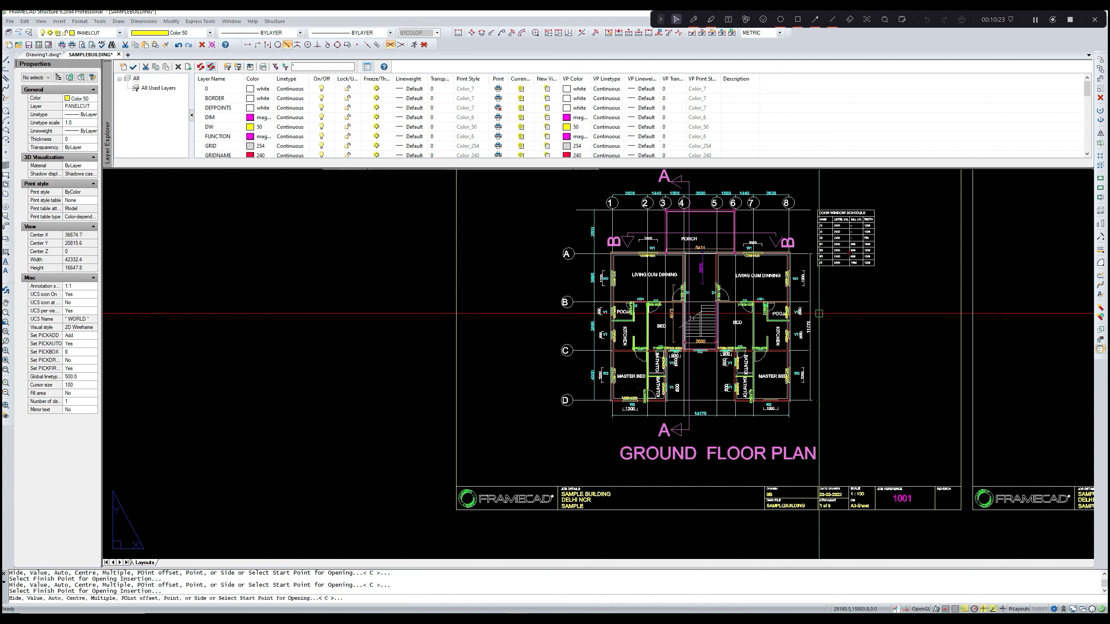
scroll(802, 311, "up", 3)
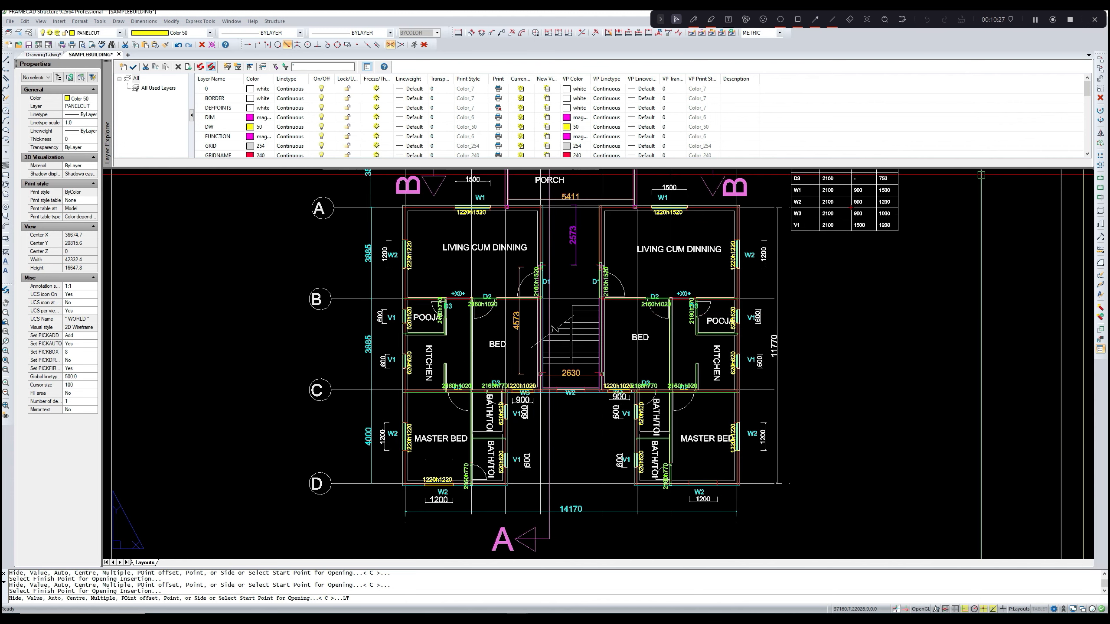
left_click(1035, 19)
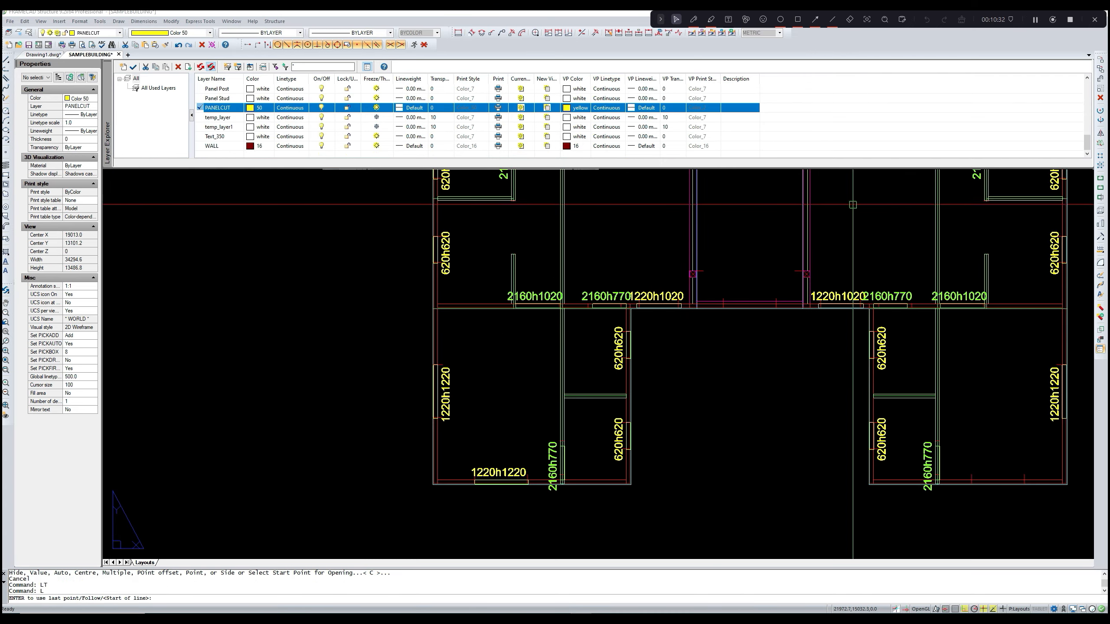
mouse_move(856, 215)
middle_mouse_down()
mouse_move(792, 255)
mouse_move(691, 286)
middle_mouse_up()
scroll(792, 256, "down", 3)
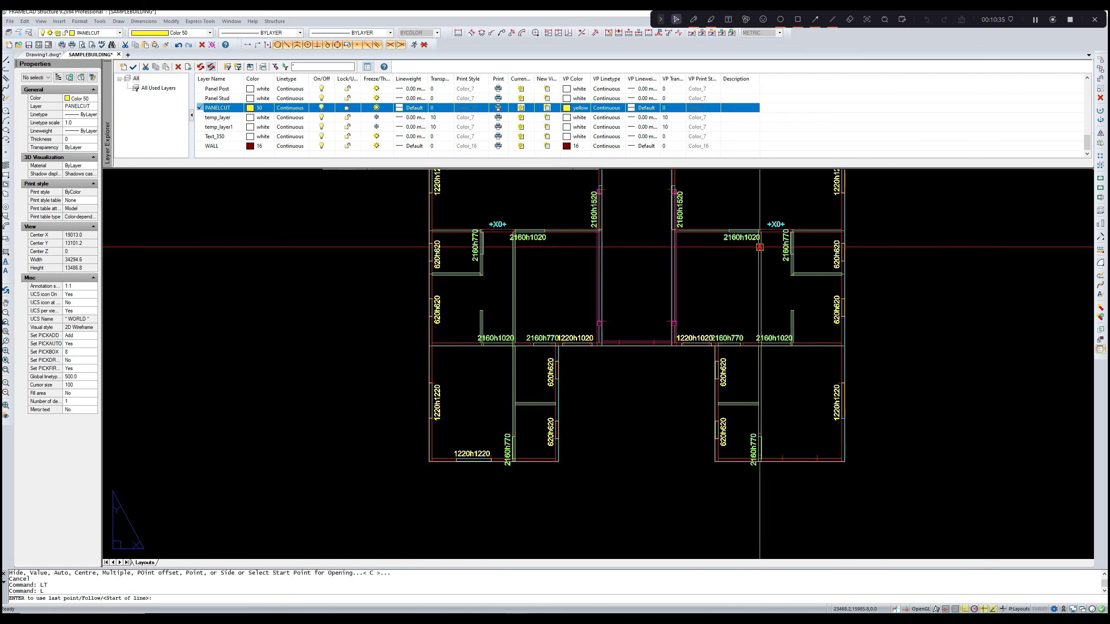
left_click(1036, 20)
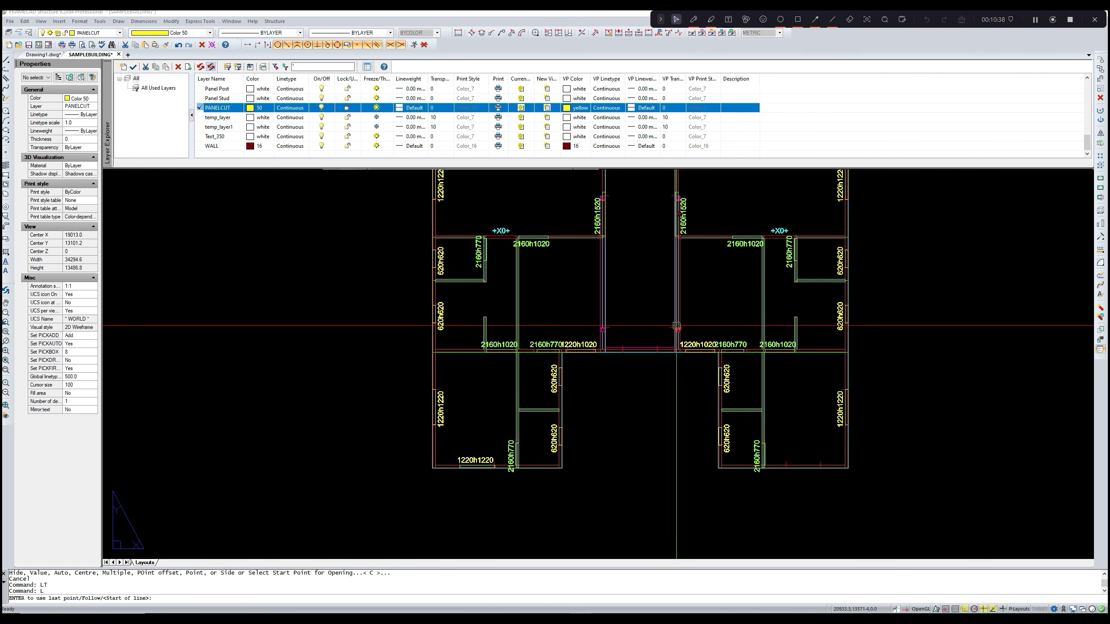
middle_click_drag(627, 385, 643, 421)
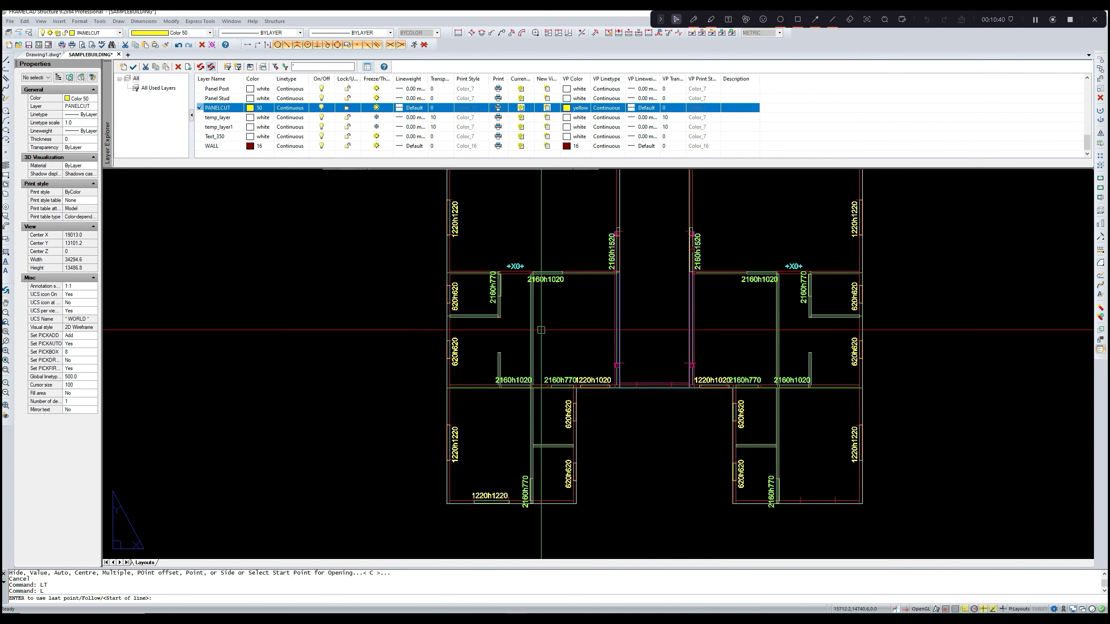
scroll(541, 330, "down", 2)
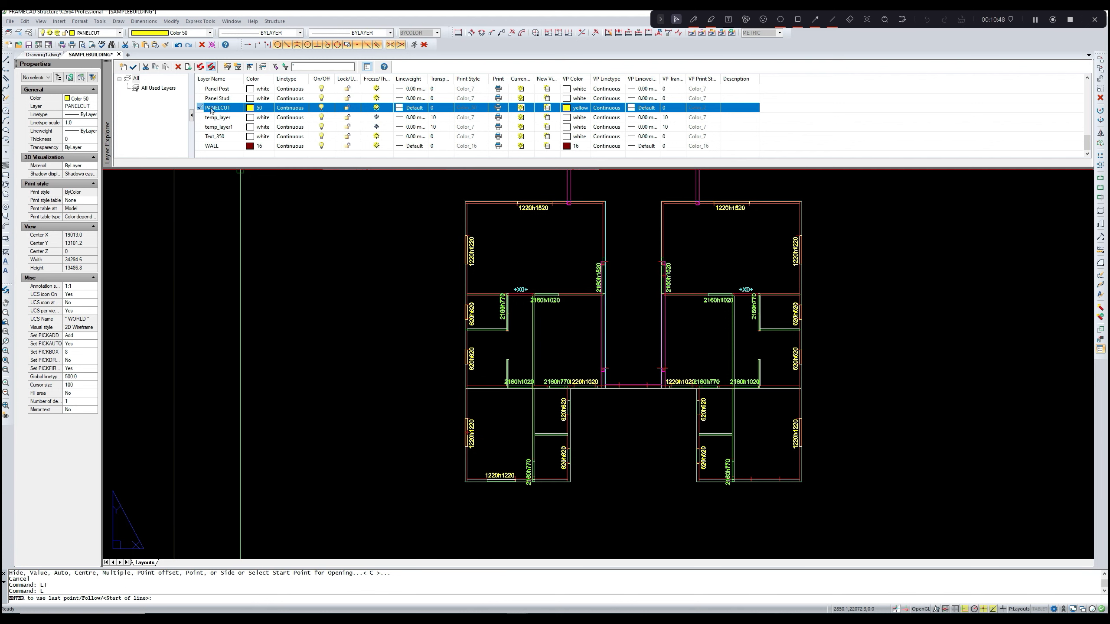
middle_click_drag(409, 375, 410, 369)
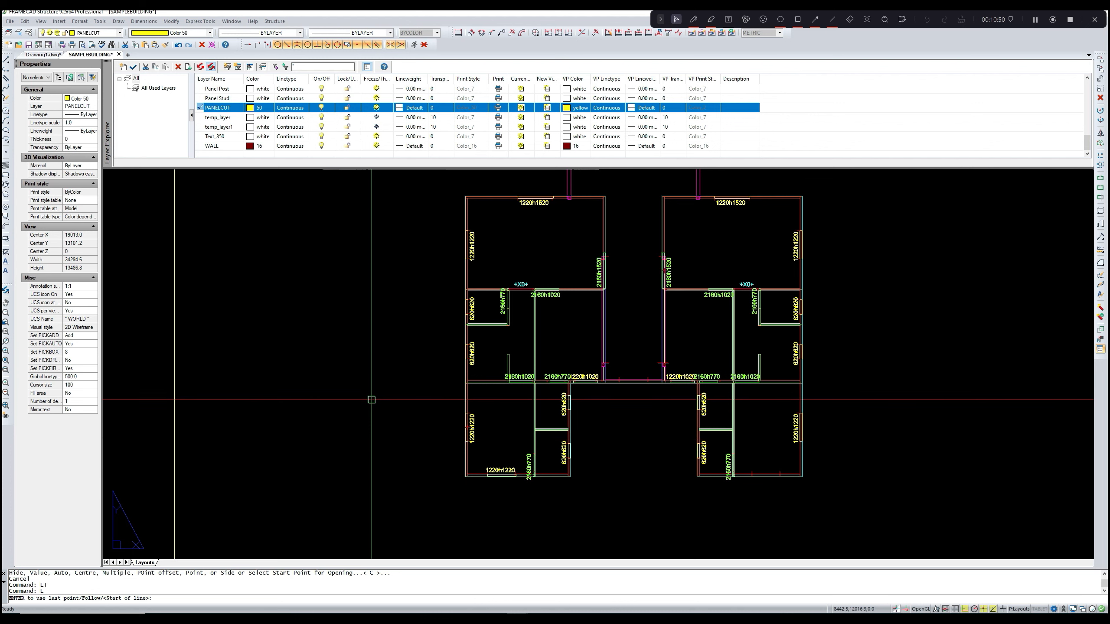
- Draw a trial horizontal line about 2315 mm long in the empty area beside the left unit and delete it
type("1")
key("Return")
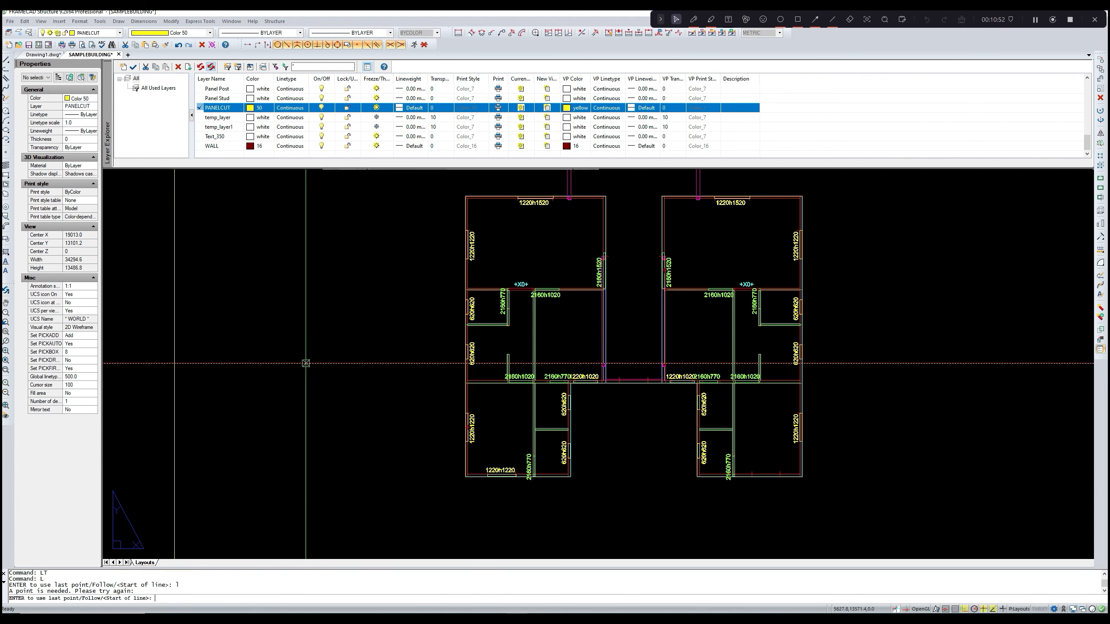
left_click(306, 363)
left_click(359, 363)
key("Return")
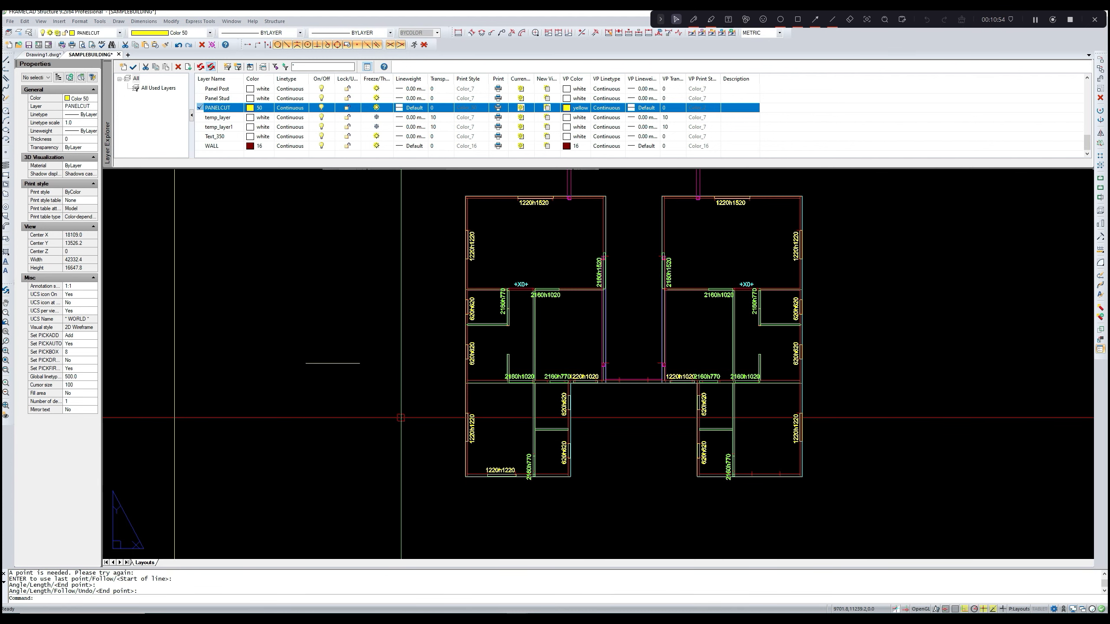
middle_click_drag(401, 418, 411, 415)
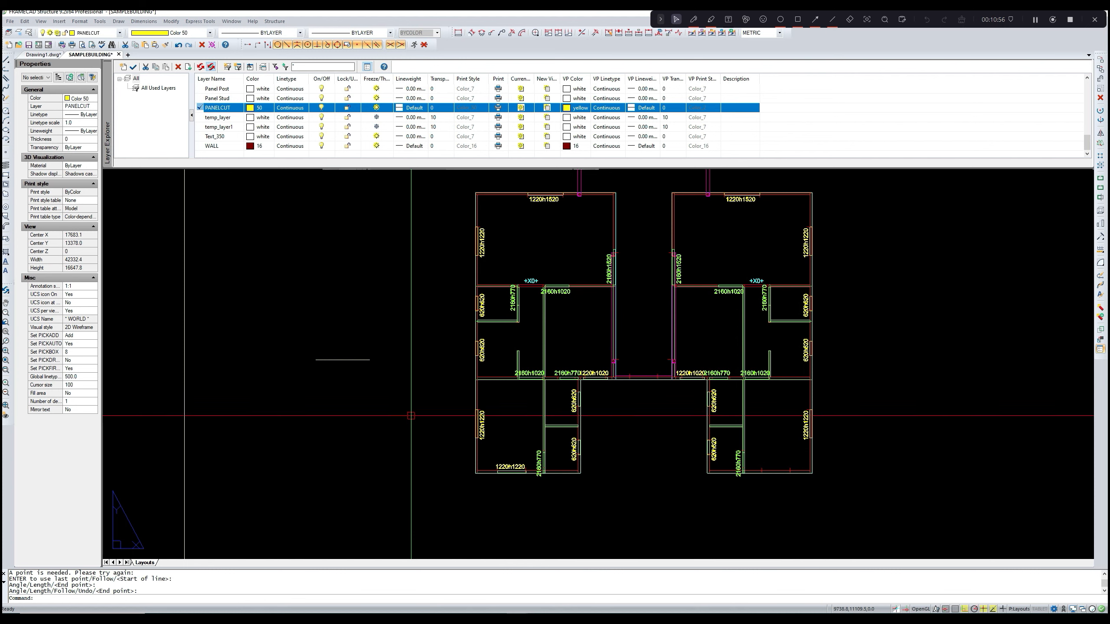
left_click(379, 369)
left_click(346, 361)
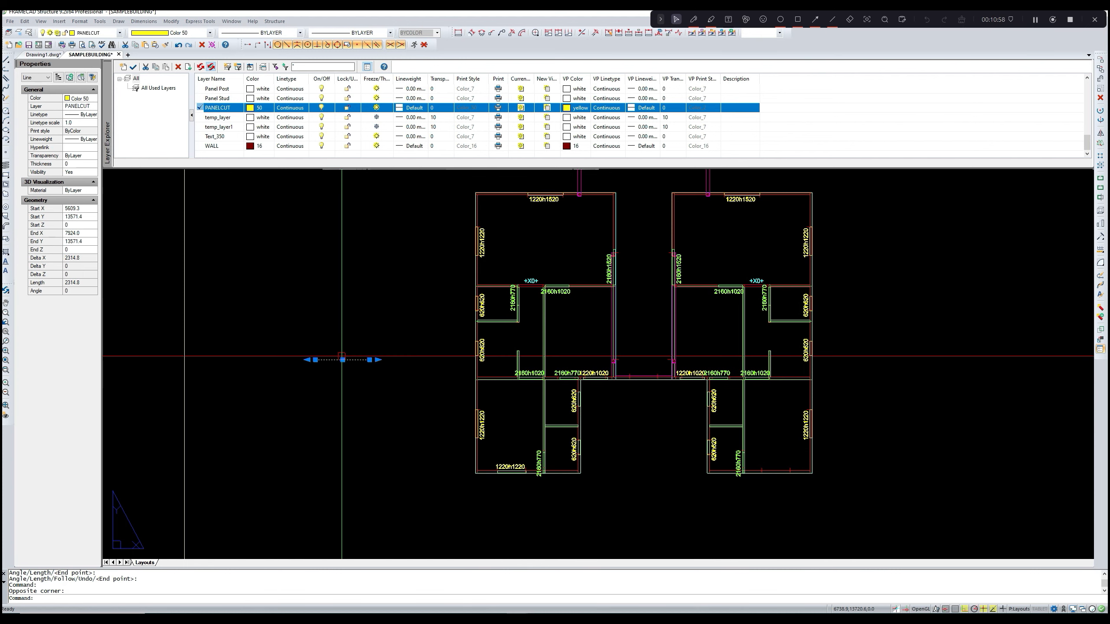
key("Delete")
- Draw a horizontal line about 6575 mm long outward to the left from the left unit's lower-left outer corner
type("L")
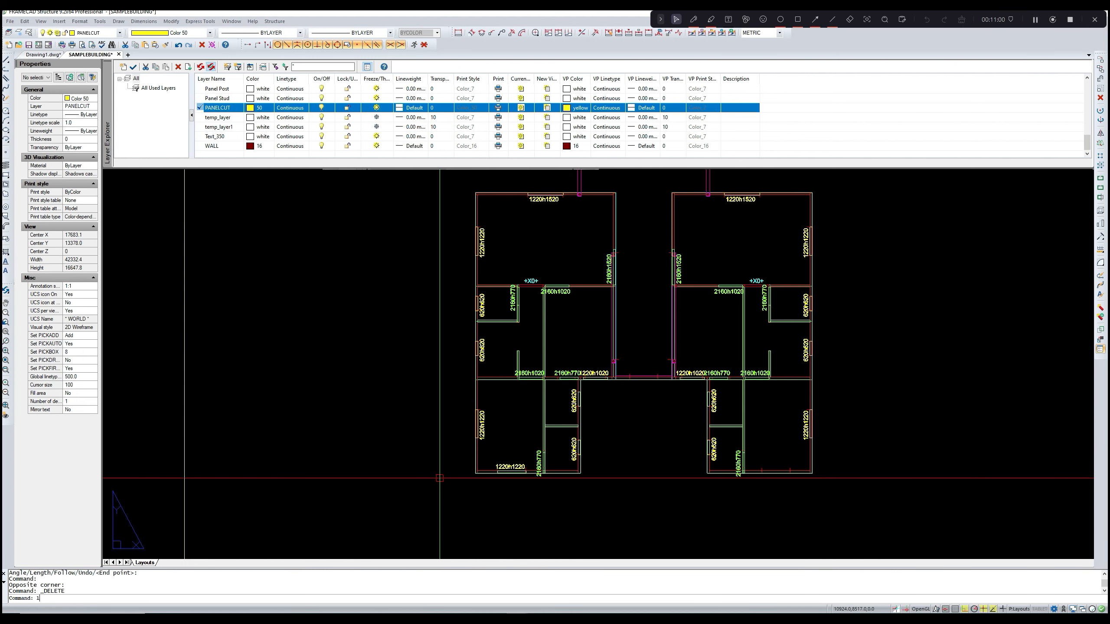
key("Return")
scroll(471, 480, "up", 2)
left_click(478, 473)
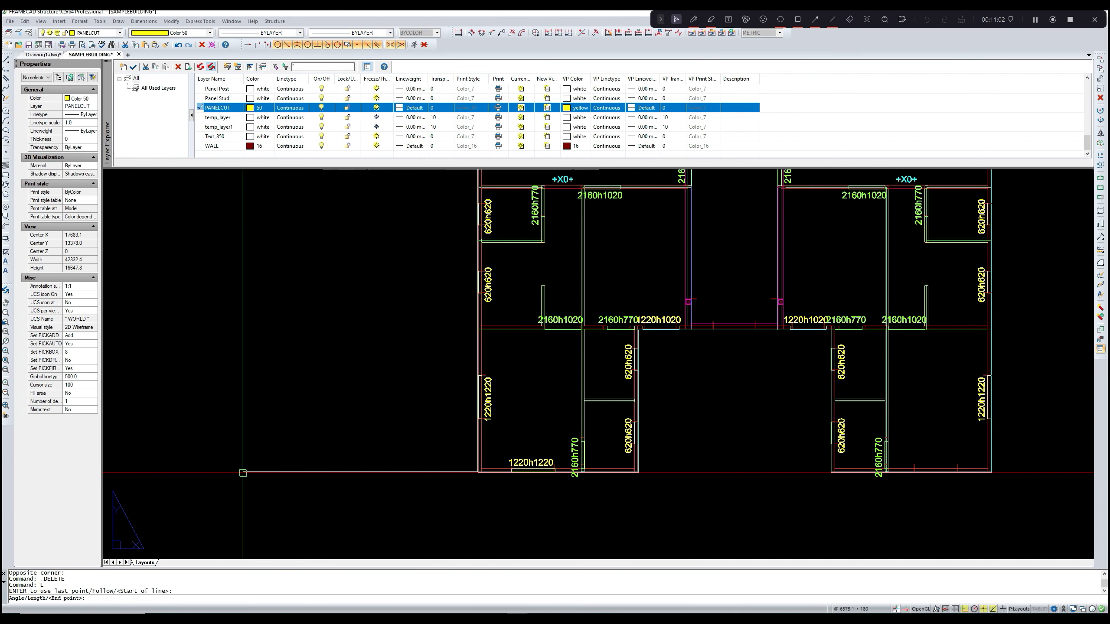
left_click(243, 472)
key("Return")
scroll(314, 503, "down", 3)
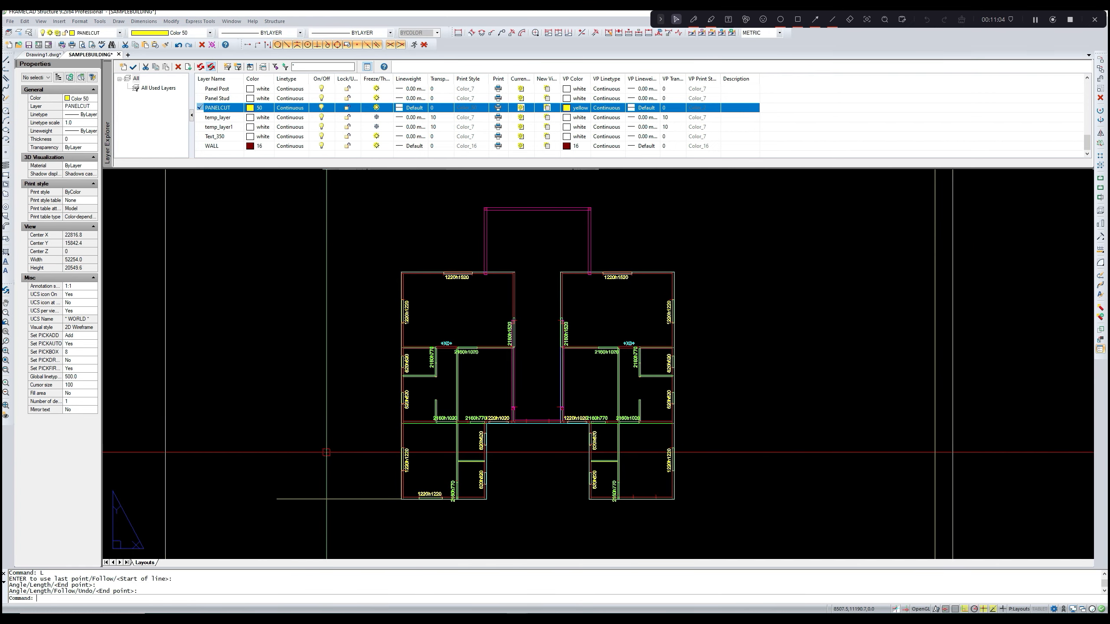
- Draw a horizontal line outward to the left from the left unit's upper-left outer corner
type("l")
key("Return")
scroll(392, 254, "up", 2)
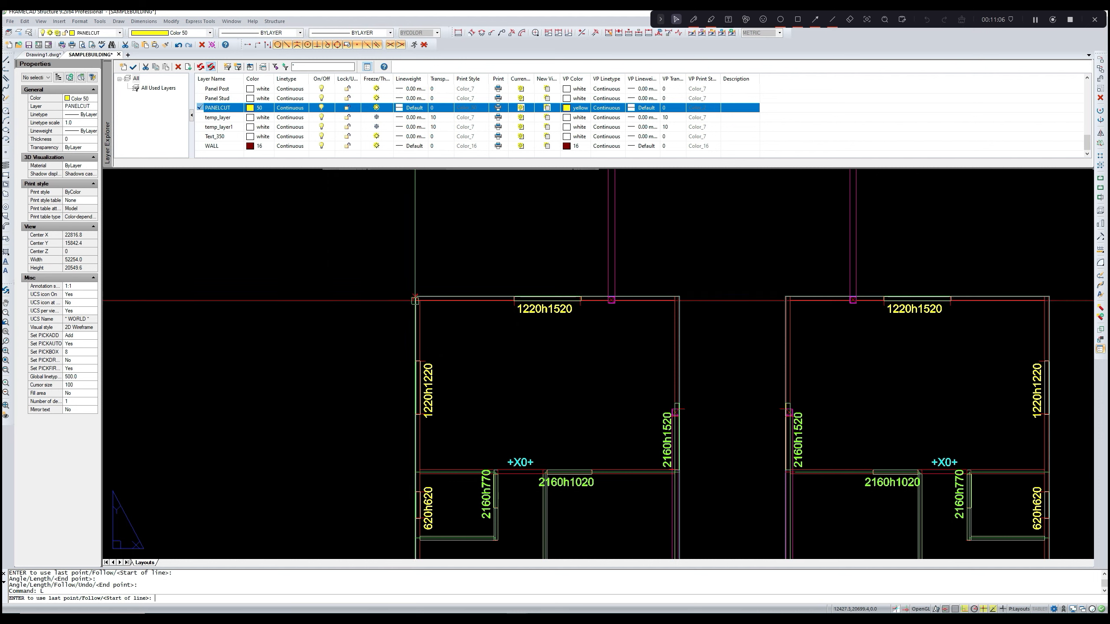
left_click(415, 301)
left_click(252, 303)
key("Return")
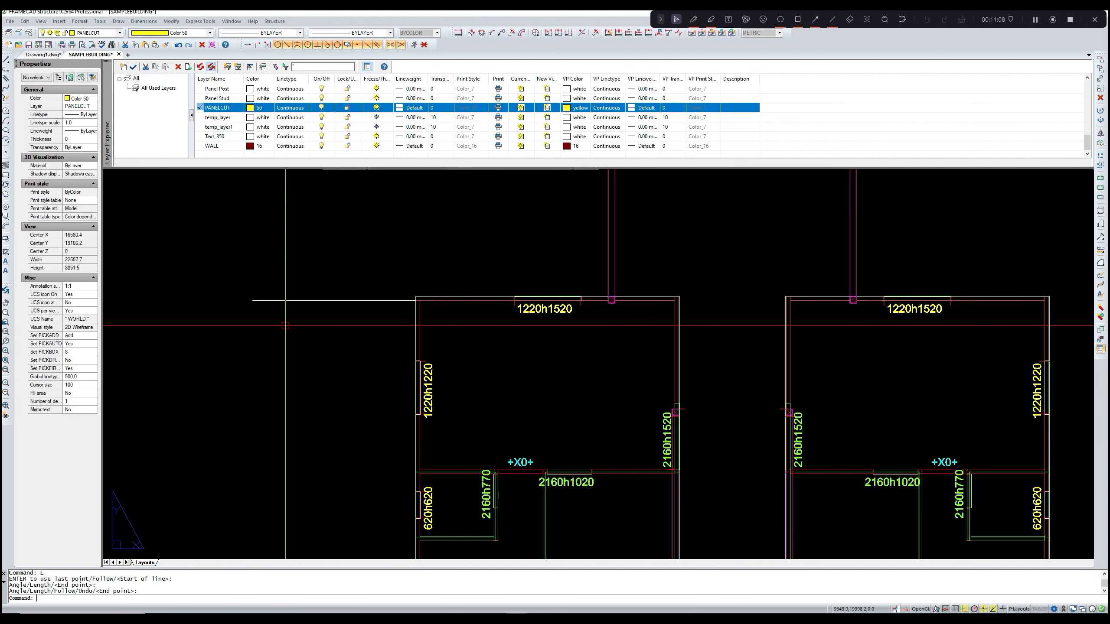
middle_click_drag(299, 329, 328, 292)
scroll(329, 293, "down", 3)
key("Escape")
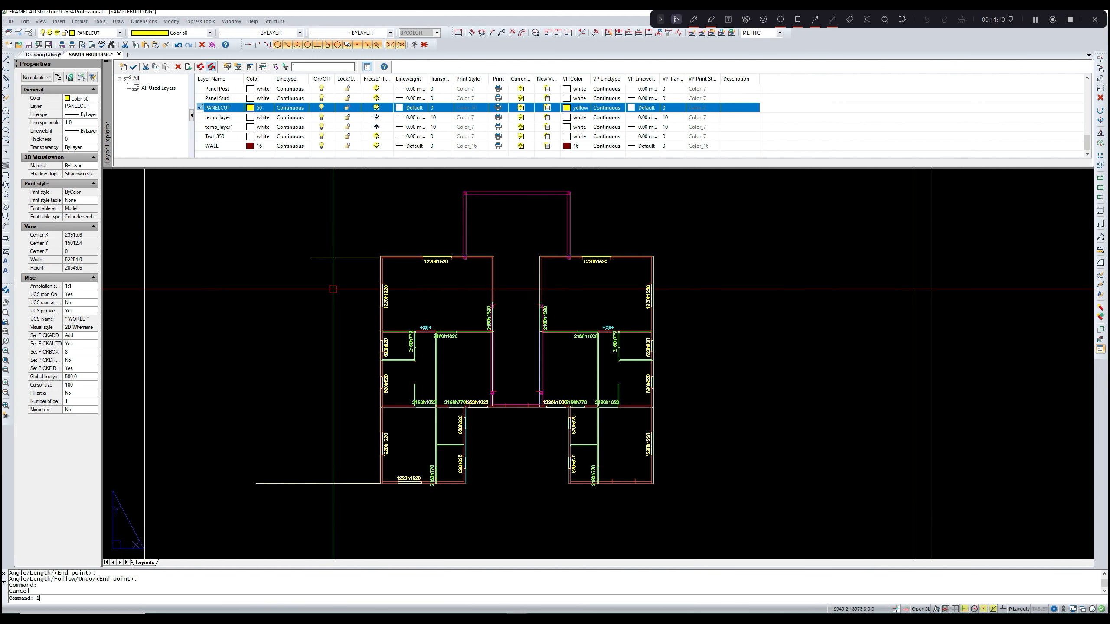
- Draw a vertical line from the outer end of the left unit's upper horizontal line down to the lower horizontal line
type("l")
key("Return")
left_click(311, 259)
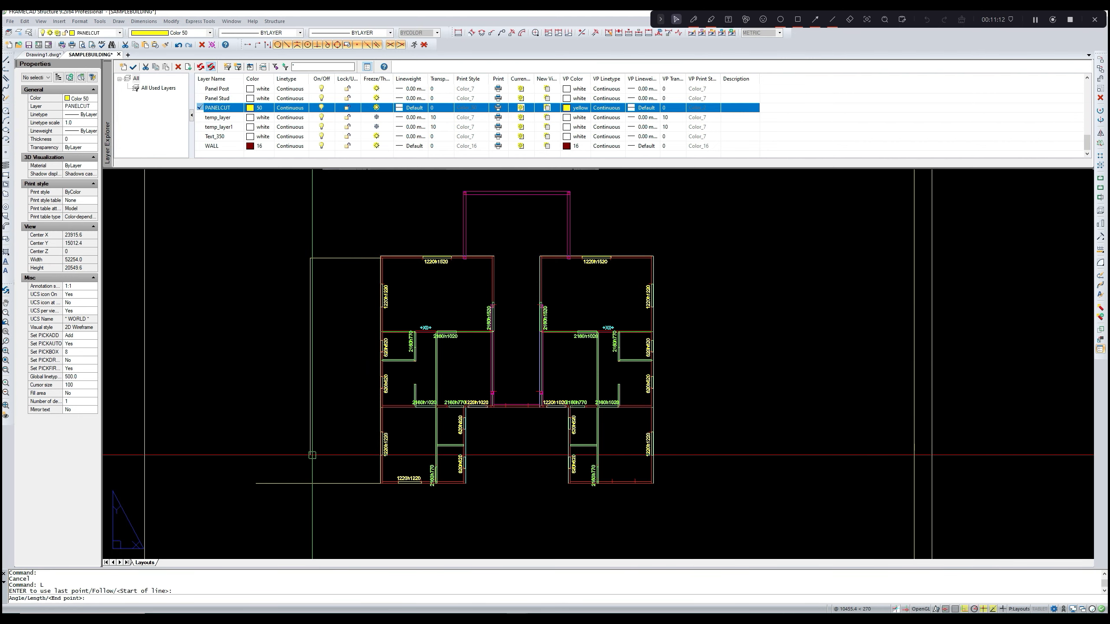
left_click(312, 483)
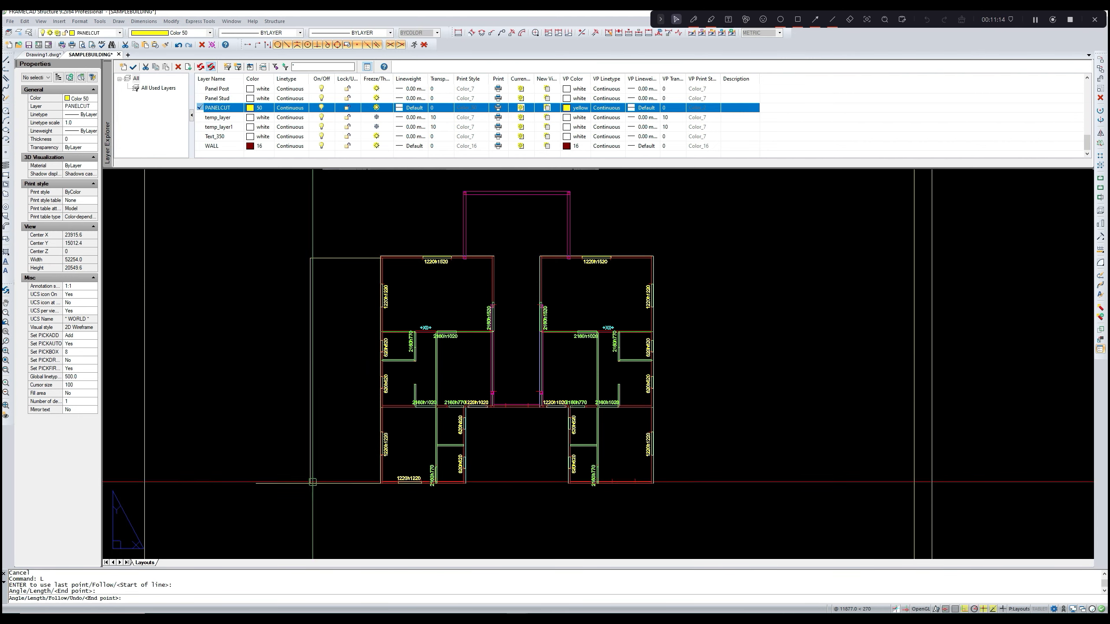
key("Return")
middle_click_drag(355, 337, 360, 351)
key("Escape")
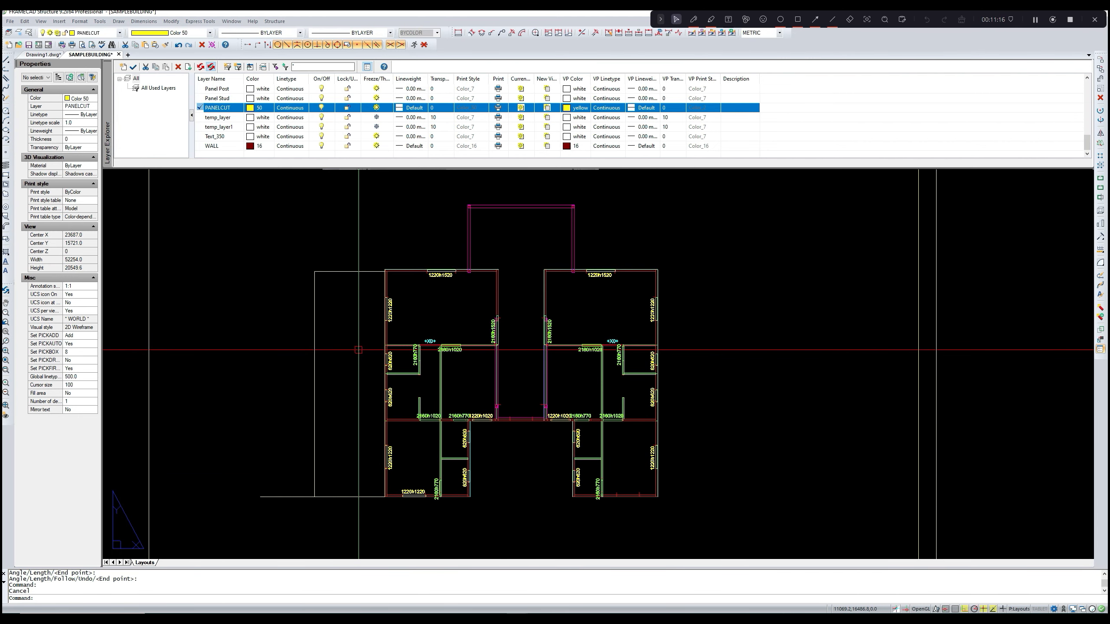
- Try offsetting the upper horizontal line 1830 mm downward beside the left unit, and delete the copy
key("Return")
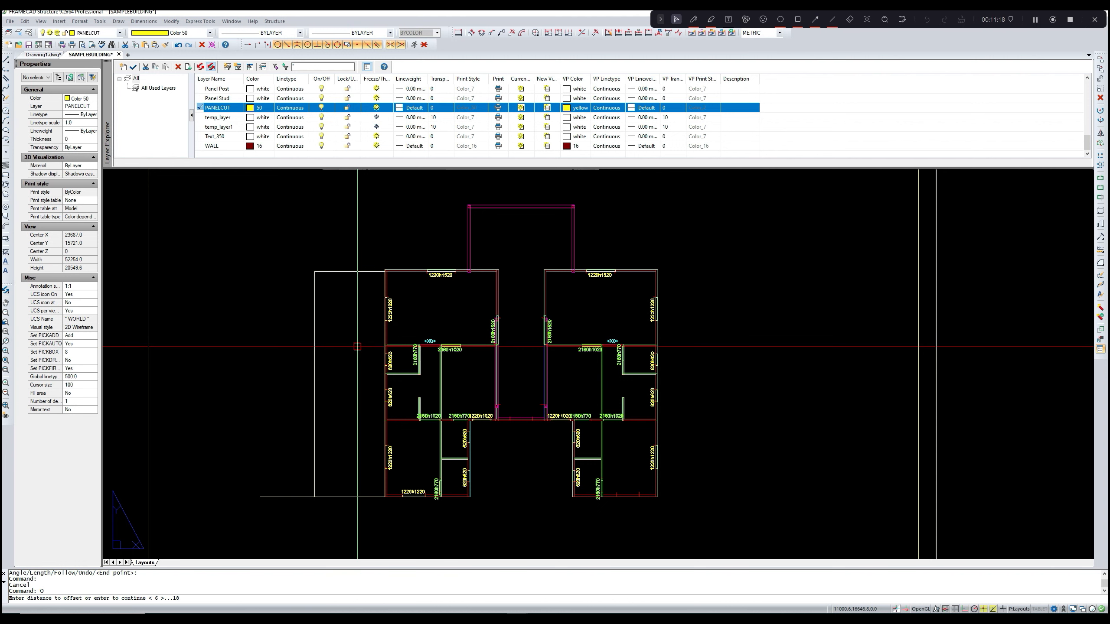
type("1830")
key("Return")
left_click(368, 272)
left_click(357, 302)
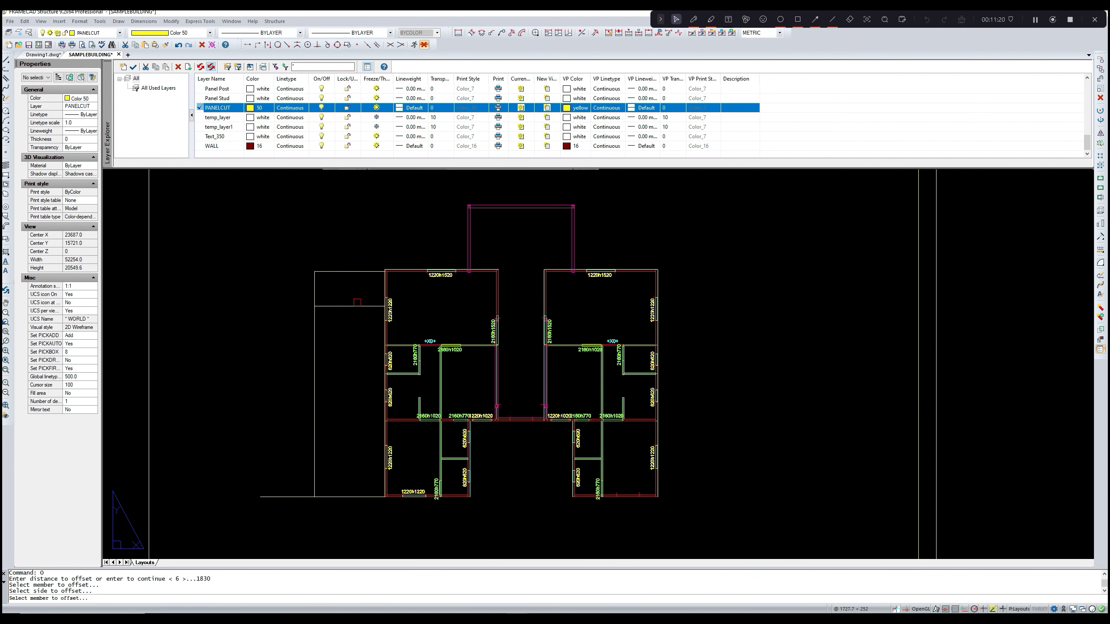
key("Escape")
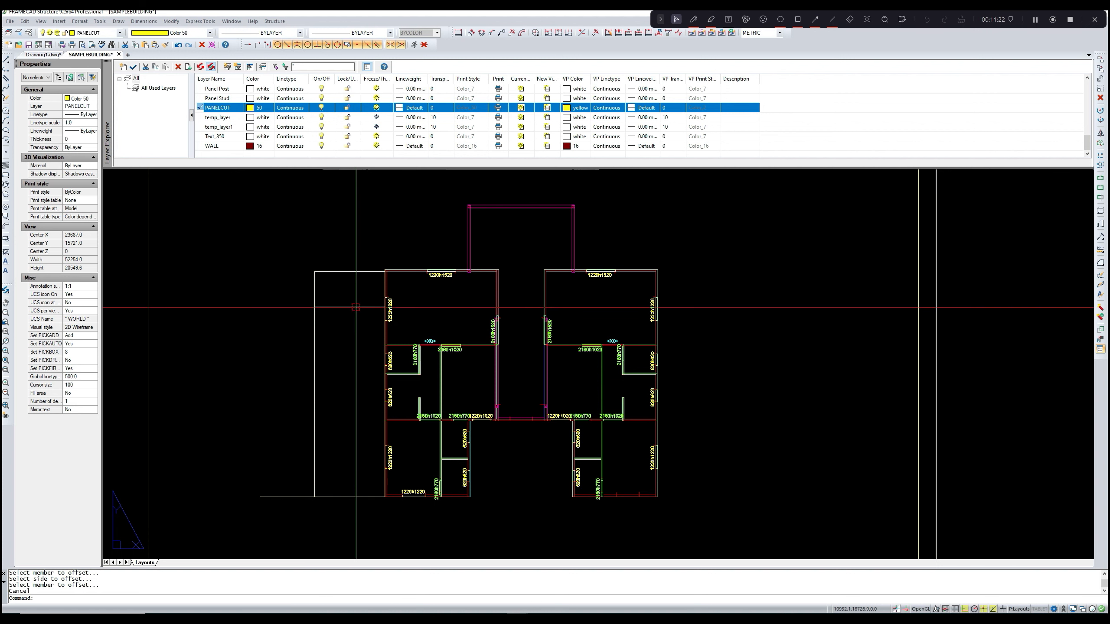
left_click(355, 306)
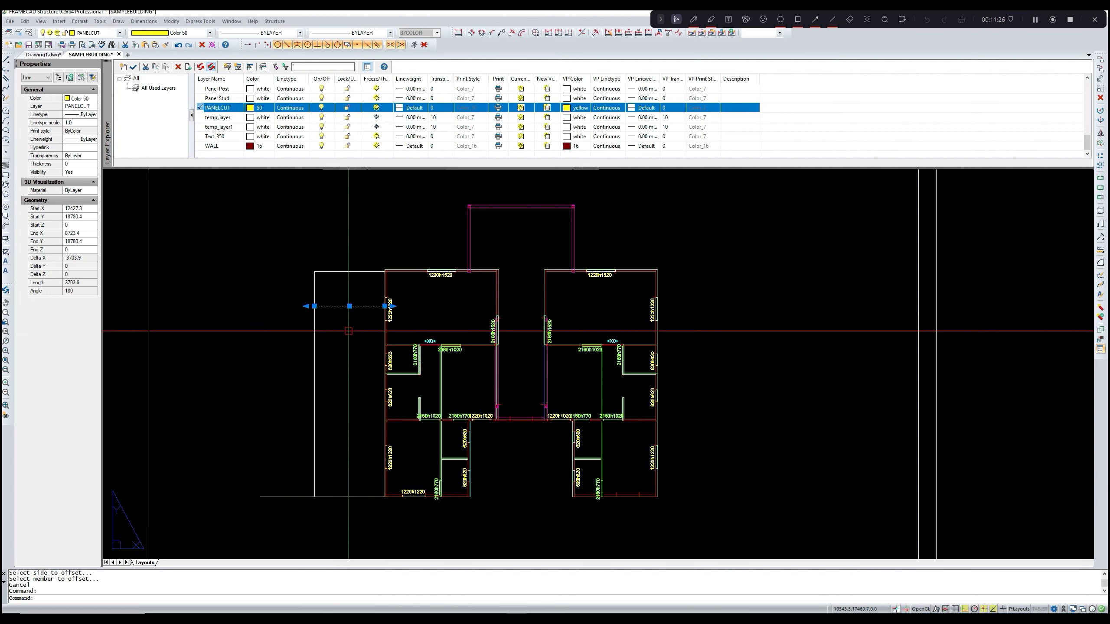
key("Delete")
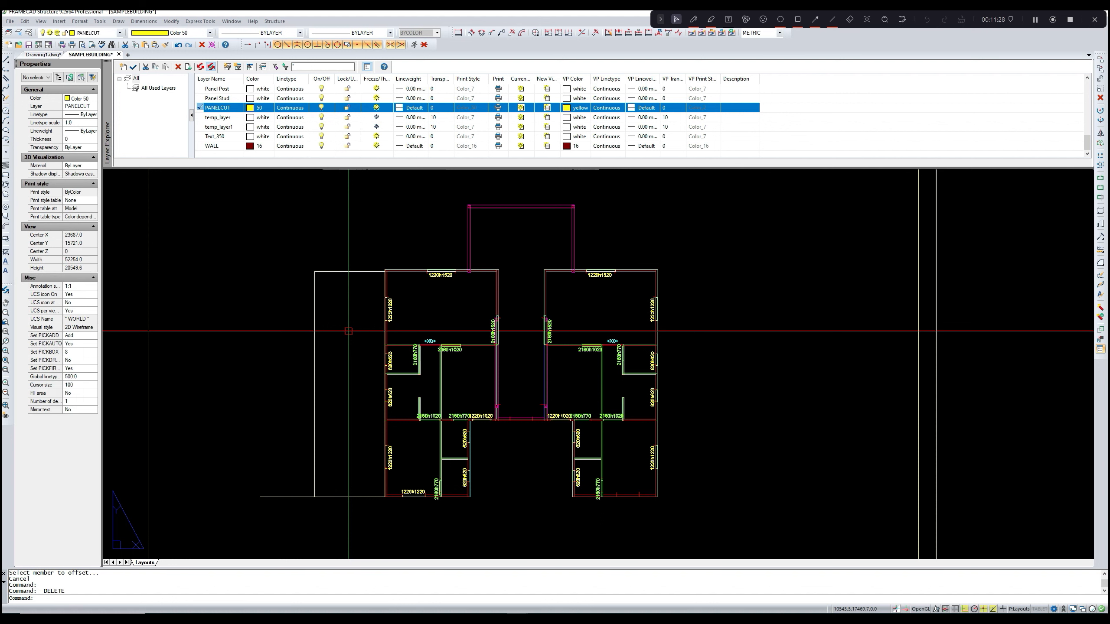
type("o")
key("Return")
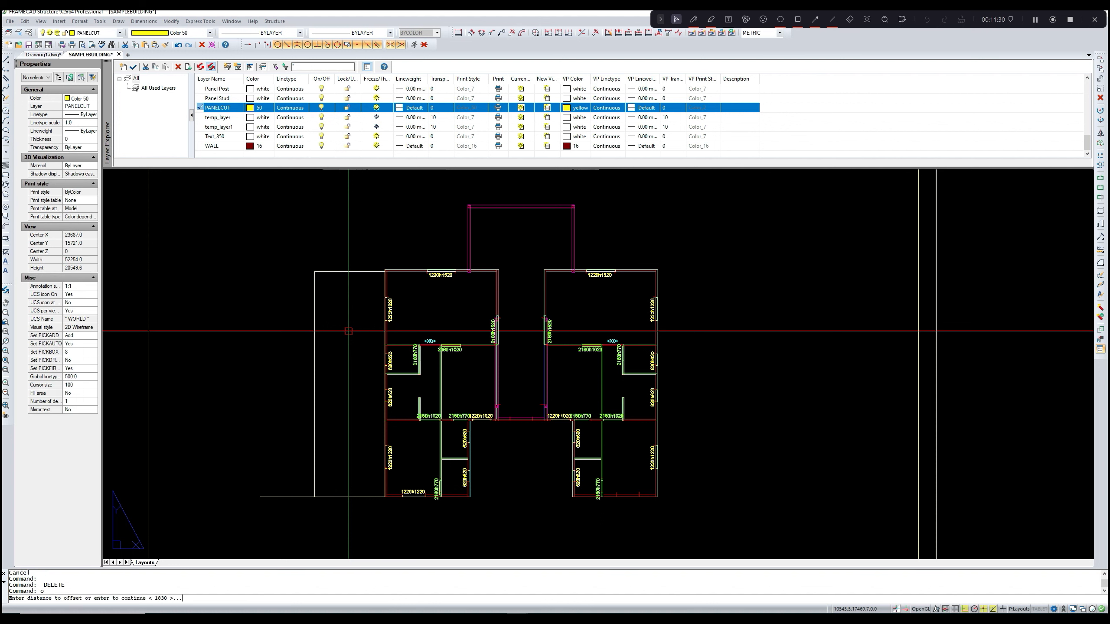
type("122")
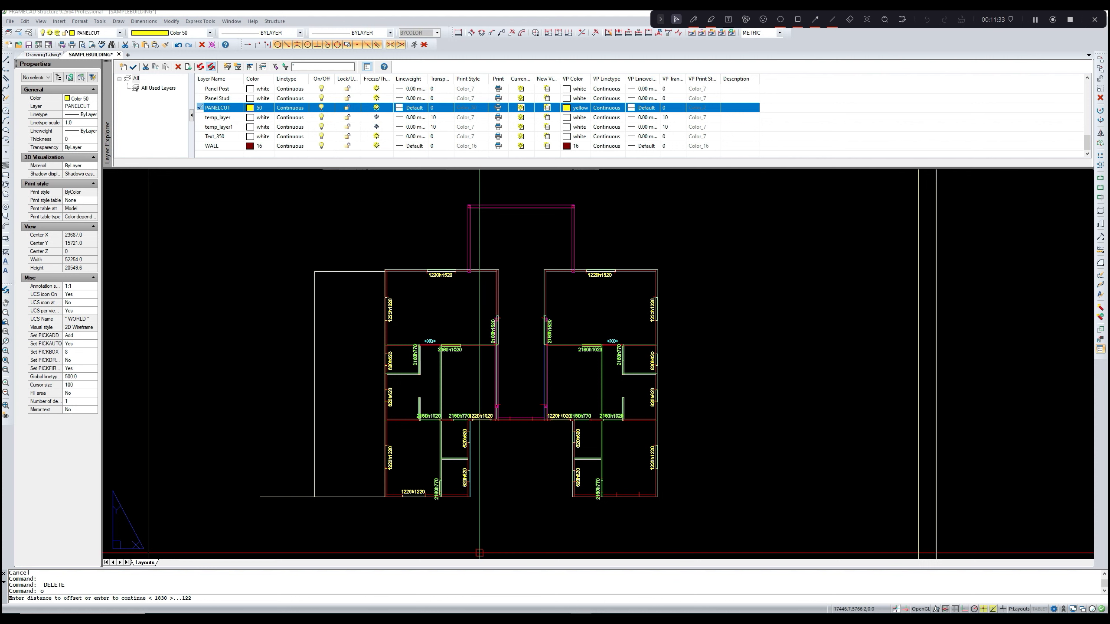
key("Escape")
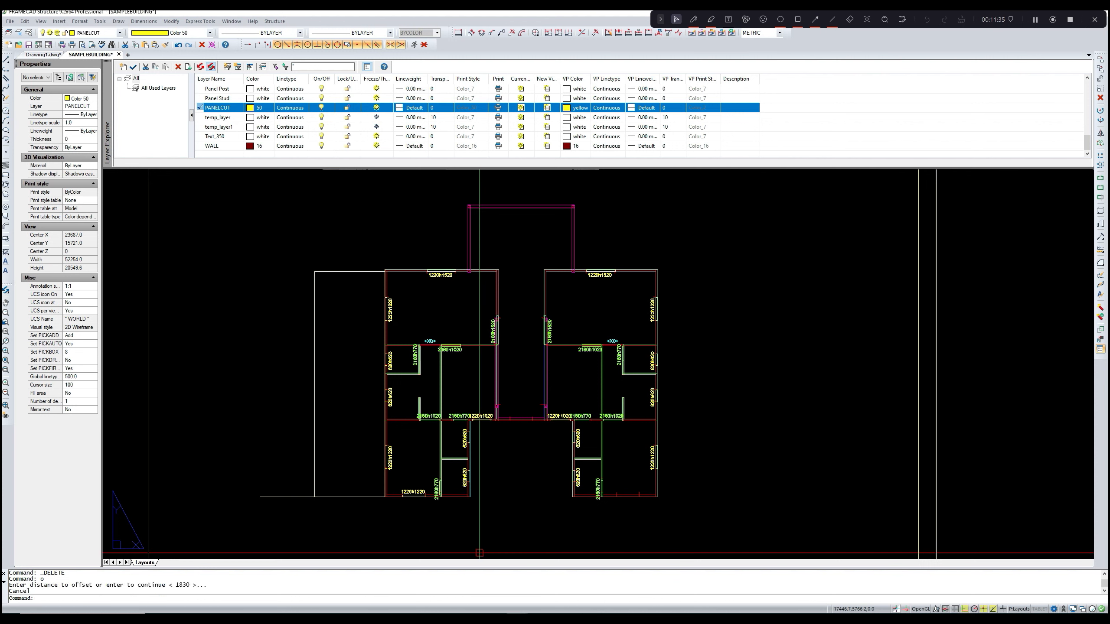
- Offset the upper horizontal line beside the left unit 1220 mm downward
type("O")
key("Return")
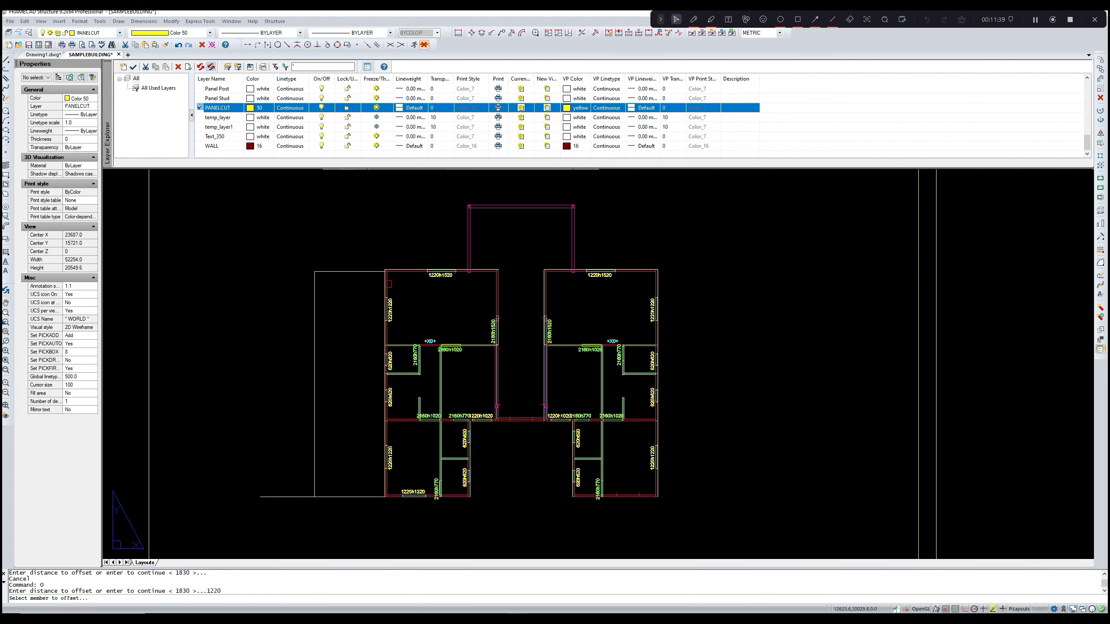
key("Return")
left_click(371, 271)
left_click(365, 287)
scroll(366, 301, "up", 5)
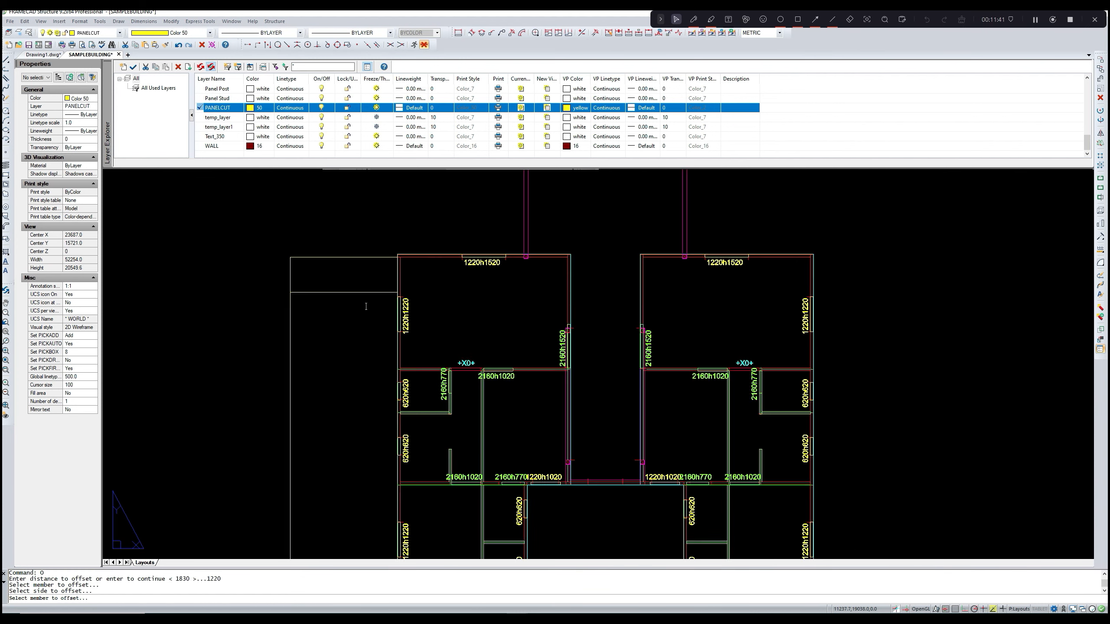
scroll(366, 301, "down", 2)
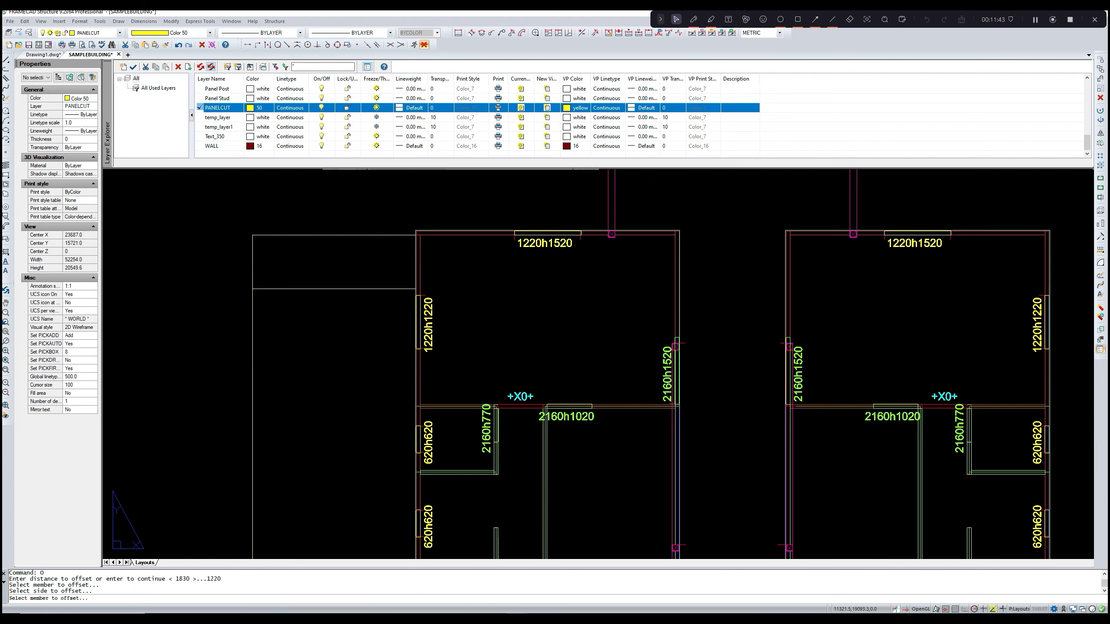
middle_click_drag(364, 314, 380, 295)
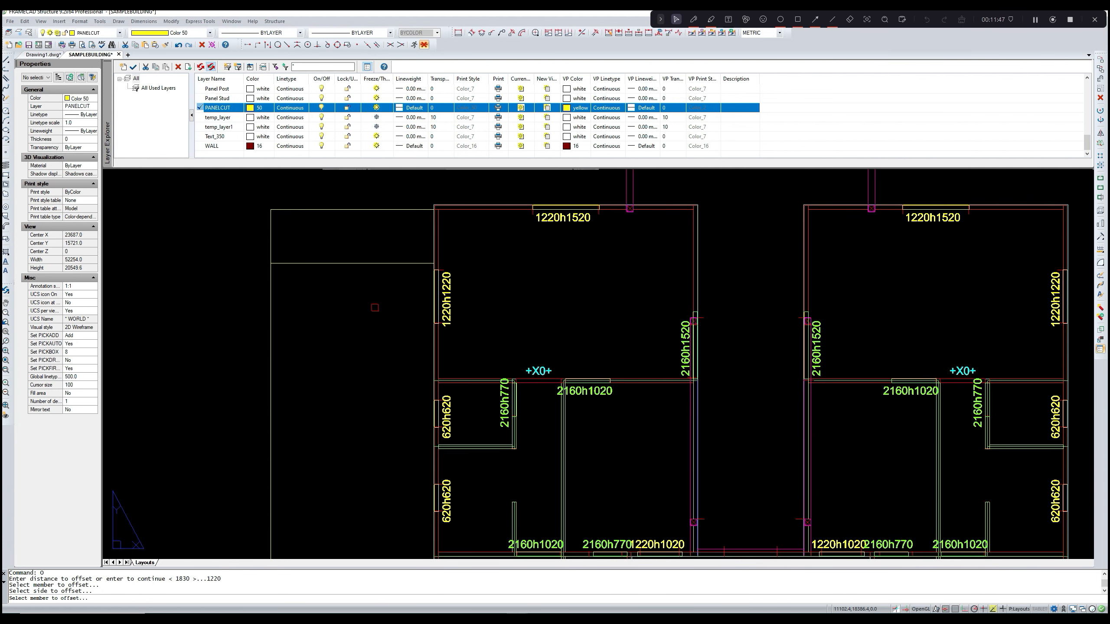
key("Escape")
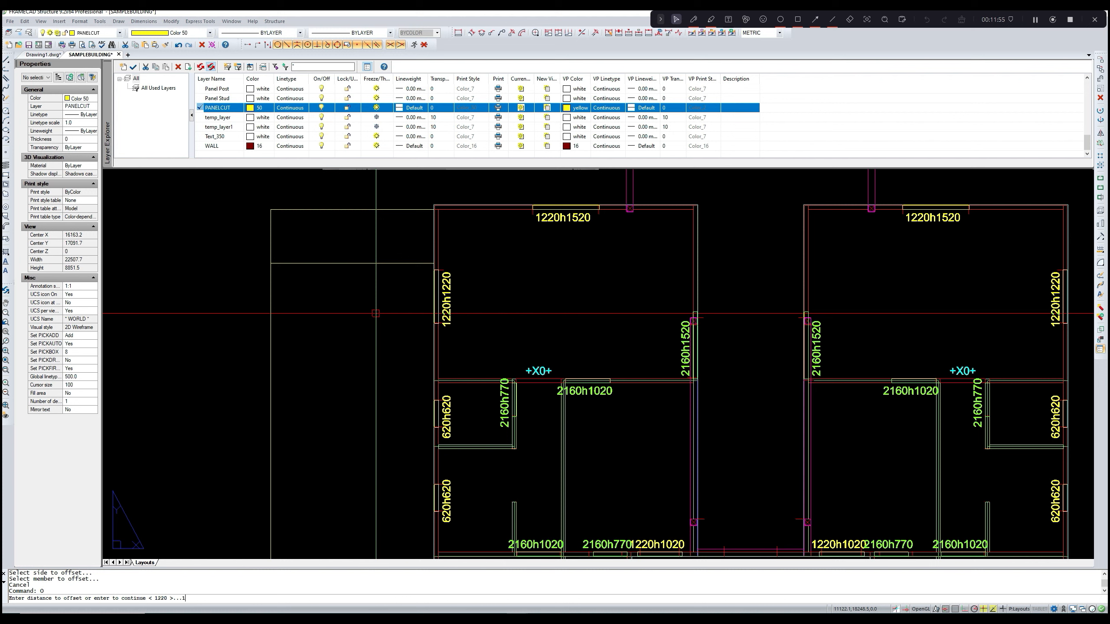
- Offset the new panel cut line beside the left unit a further 1830 mm downward
type("0")
key("Return")
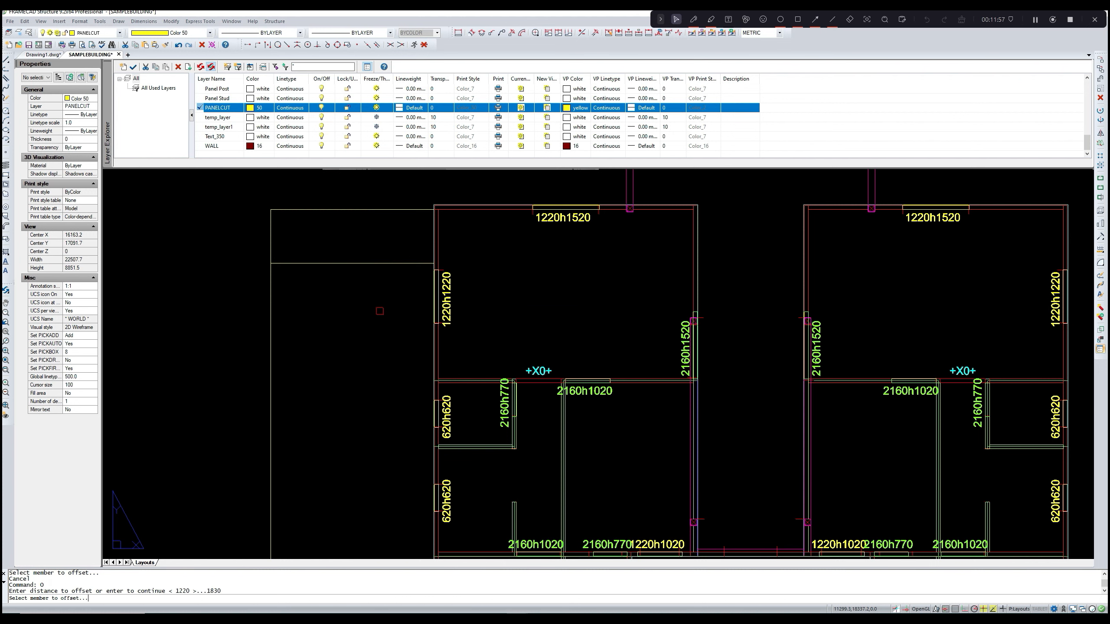
left_click(389, 264)
left_click(382, 327)
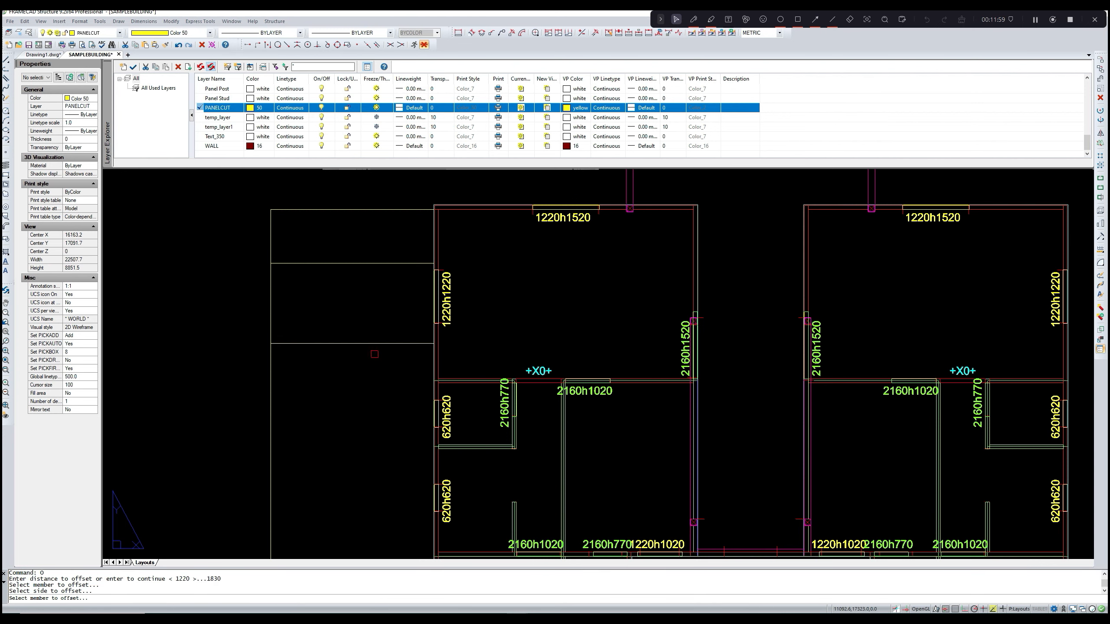
middle_click_drag(374, 354, 394, 321)
key("Escape")
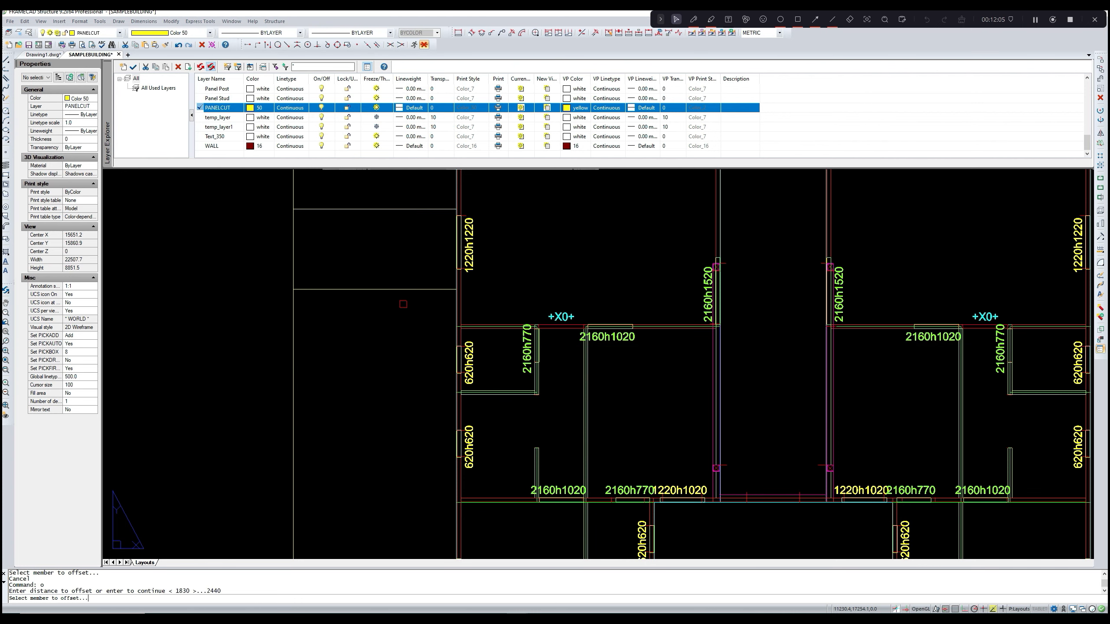
- Offset the lowest of the new panel cut lines 2440 mm downward, beside the bathroom windows
left_click(403, 290)
left_click(394, 369)
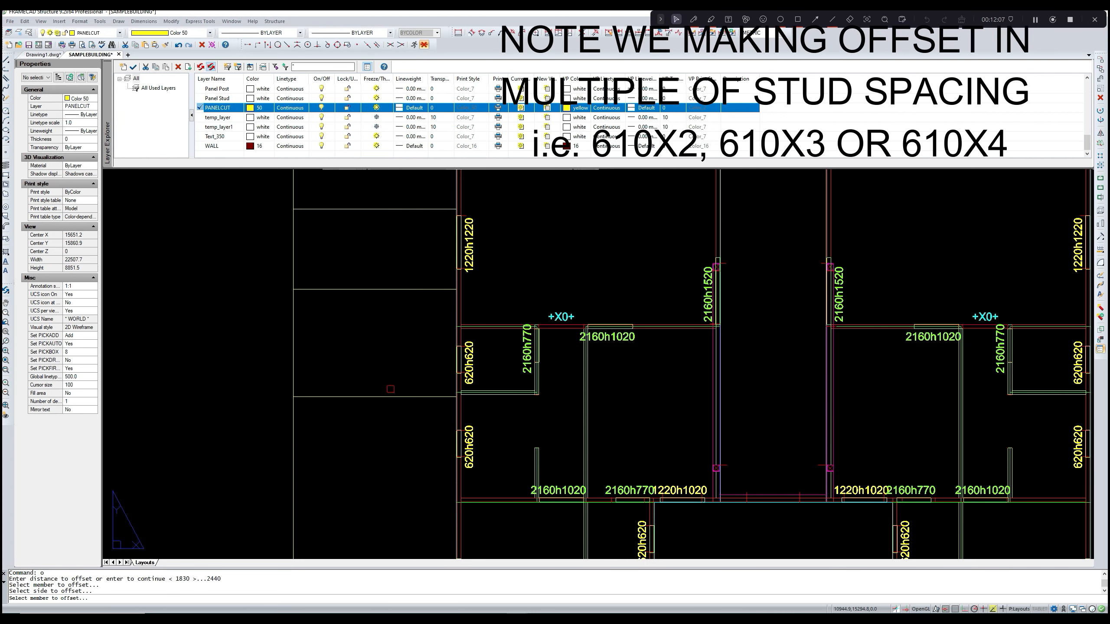
middle_click_drag(391, 407, 406, 367)
scroll(403, 368, "up", 1)
scroll(404, 368, "down", 1)
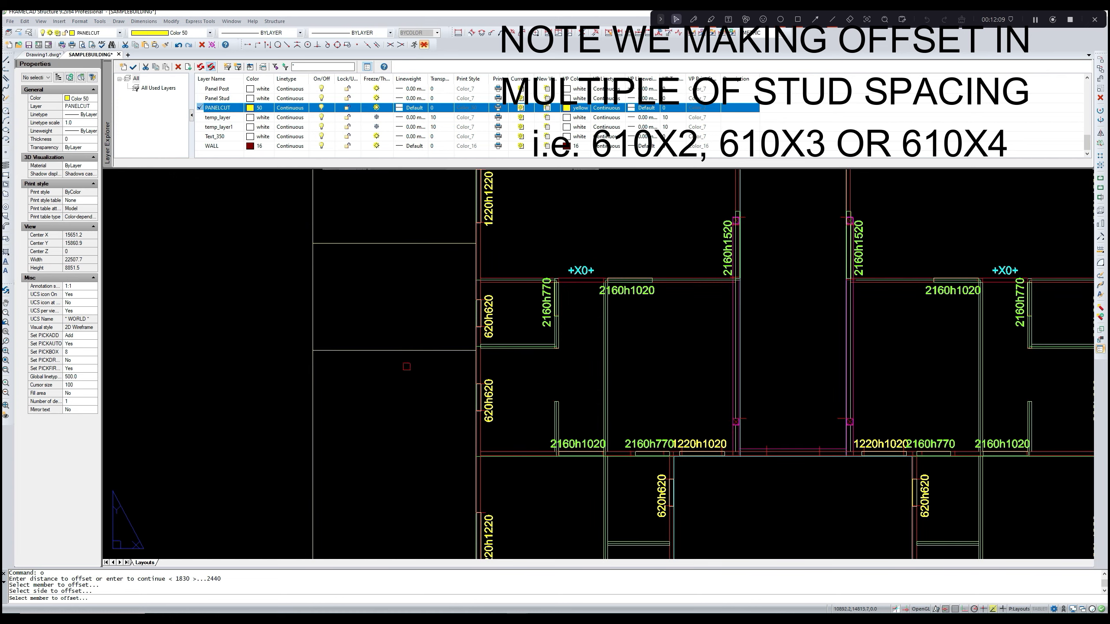
- Add two more panel cut lines below the last one at successive 2440 mm offsets, and end the Offset command
left_click(411, 351)
left_click(404, 409)
middle_click_drag(404, 409, 429, 362)
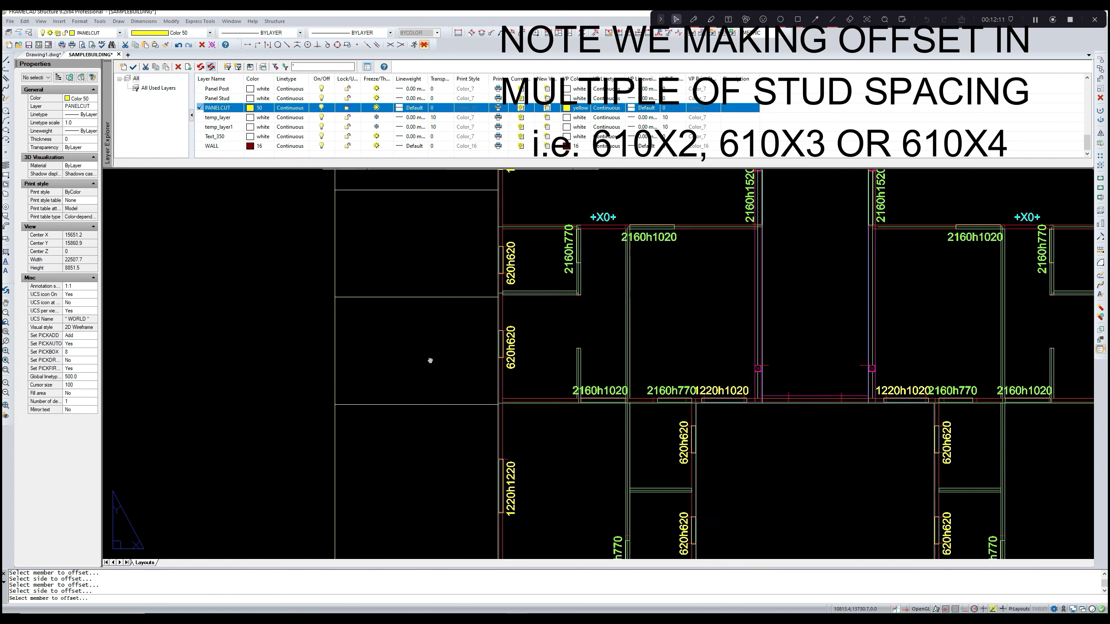
scroll(480, 414, "up", 2)
scroll(487, 405, "down", 3)
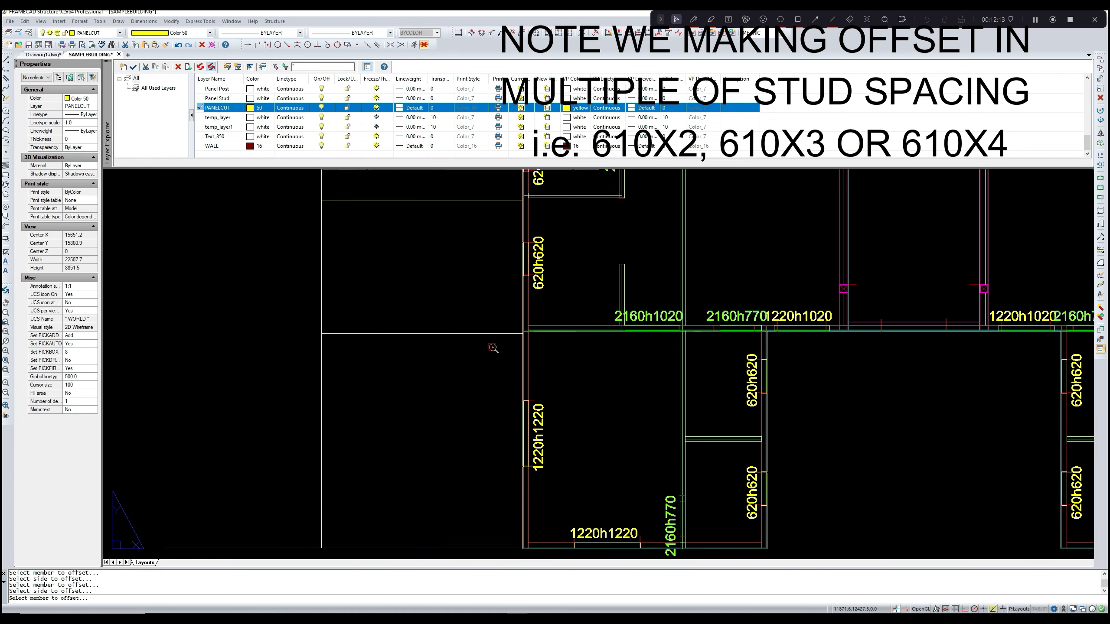
left_click(490, 340)
left_click(476, 372)
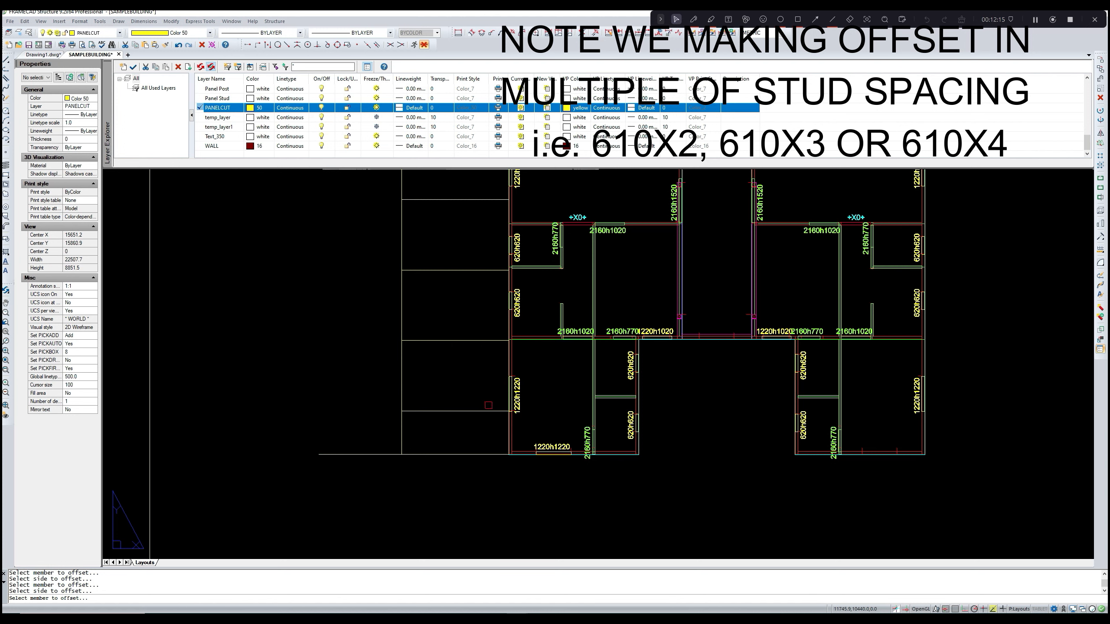
scroll(489, 405, "up", 3)
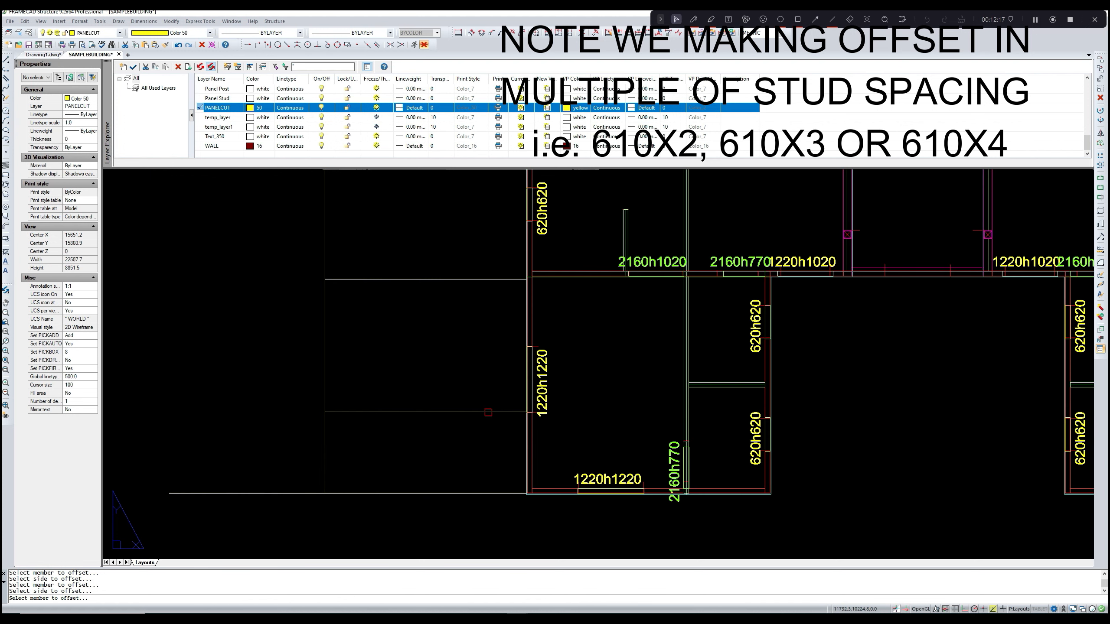
key("Escape")
- Delete the two lowest offset lines above the bottom horizontal line beside the left unit
left_click(488, 412)
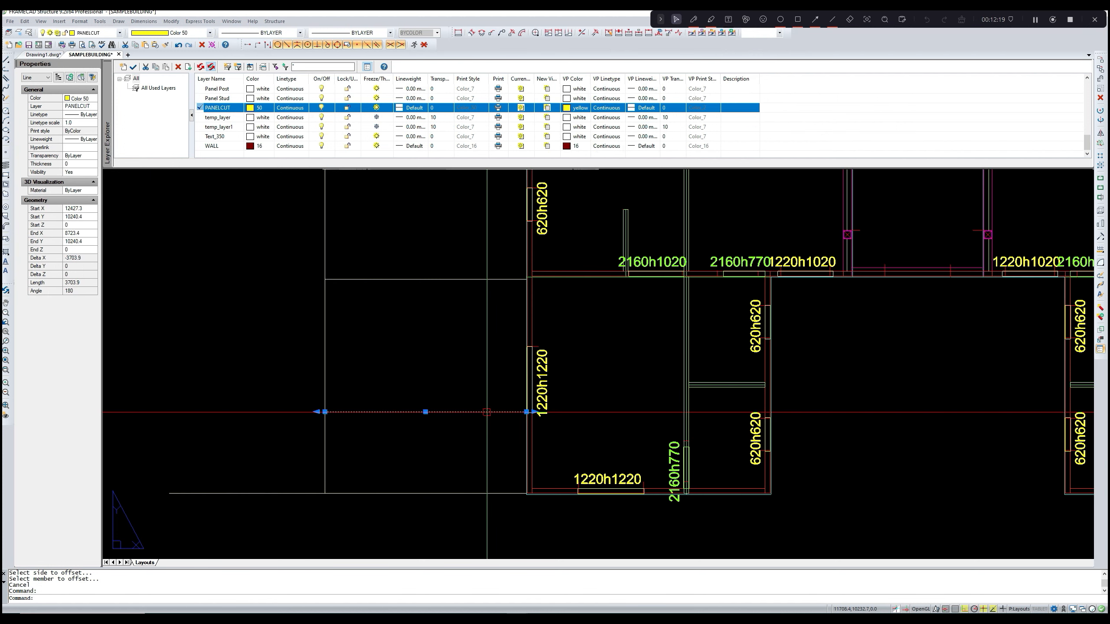
key("Delete")
scroll(491, 345, "down", 3)
left_click(487, 350)
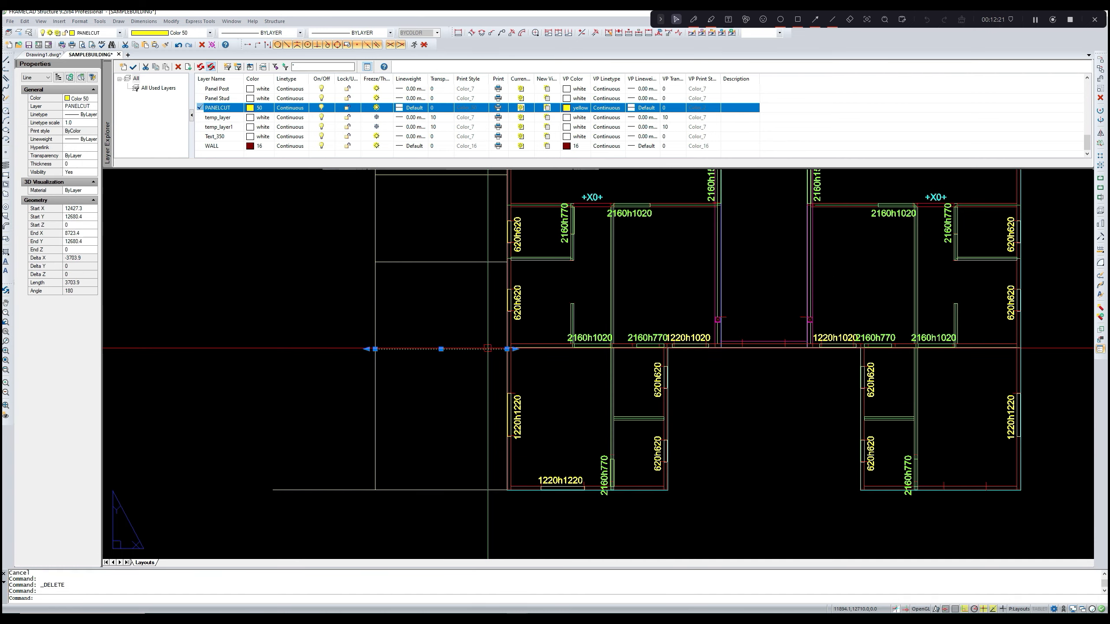
key("Delete")
scroll(486, 354, "down", 2)
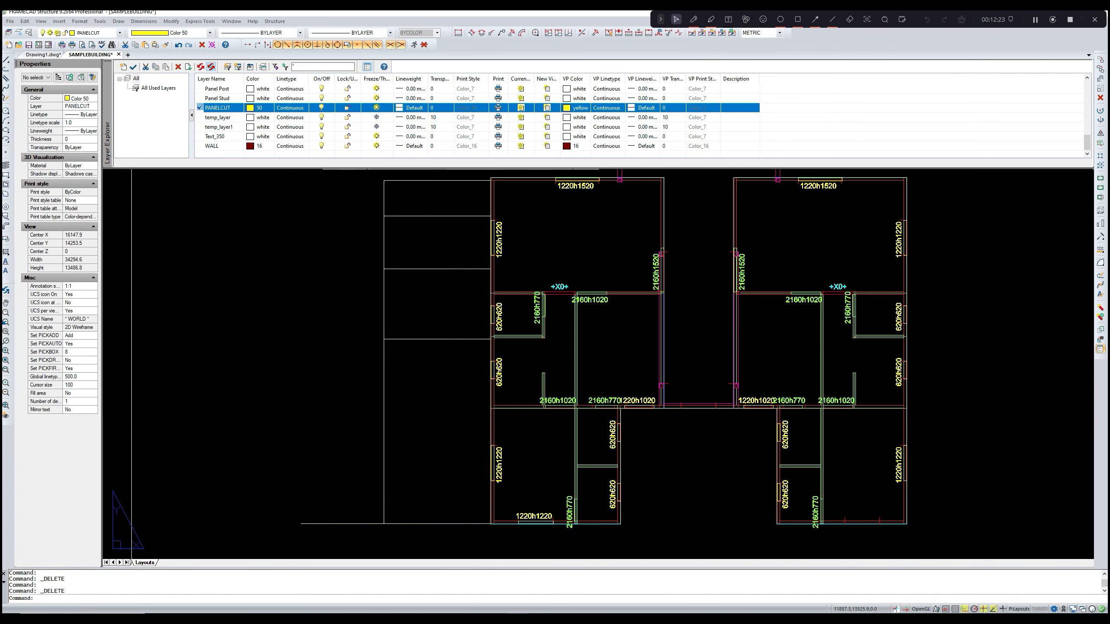
- Try offsetting the lowest remaining panel cut line 1220 mm downward, and delete the copy
scroll(477, 354, "up", 5)
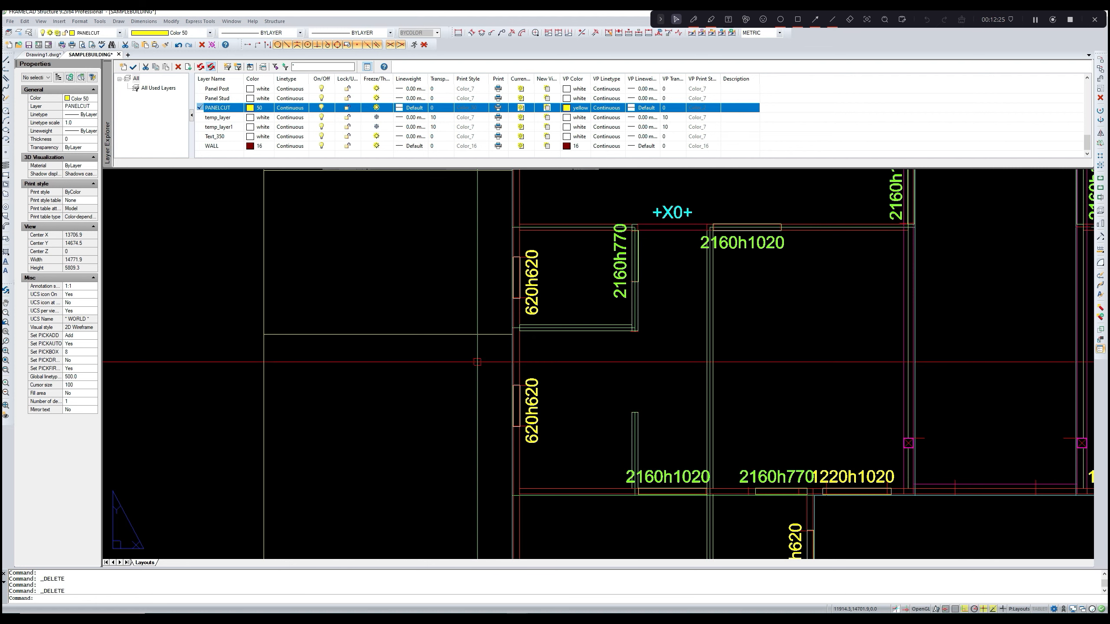
middle_click_drag(478, 362, 477, 365)
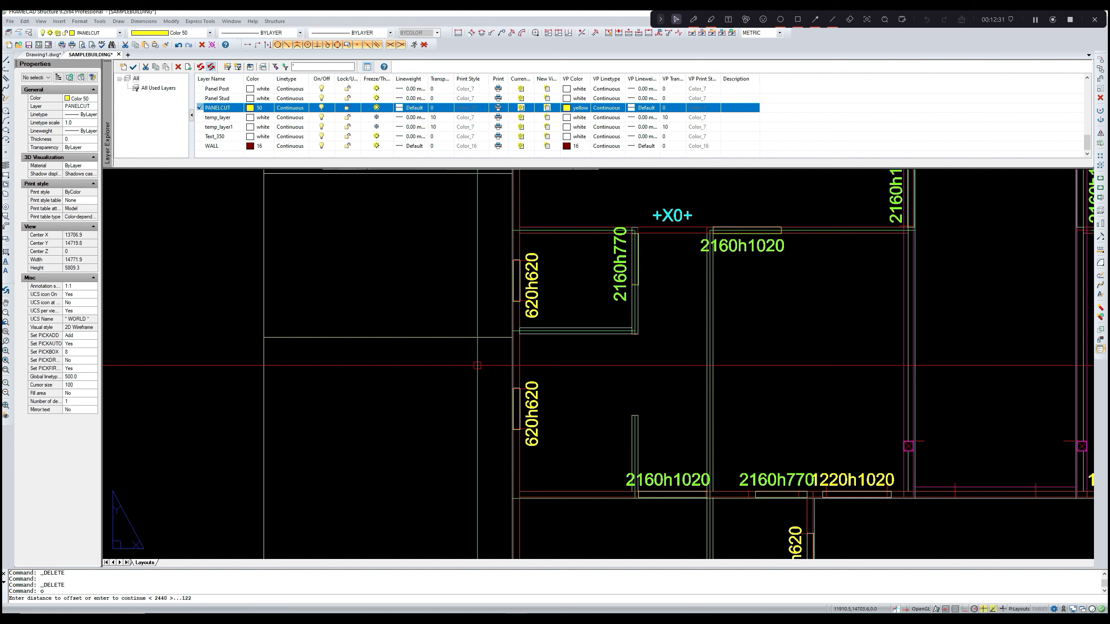
key("Return")
left_click(478, 339)
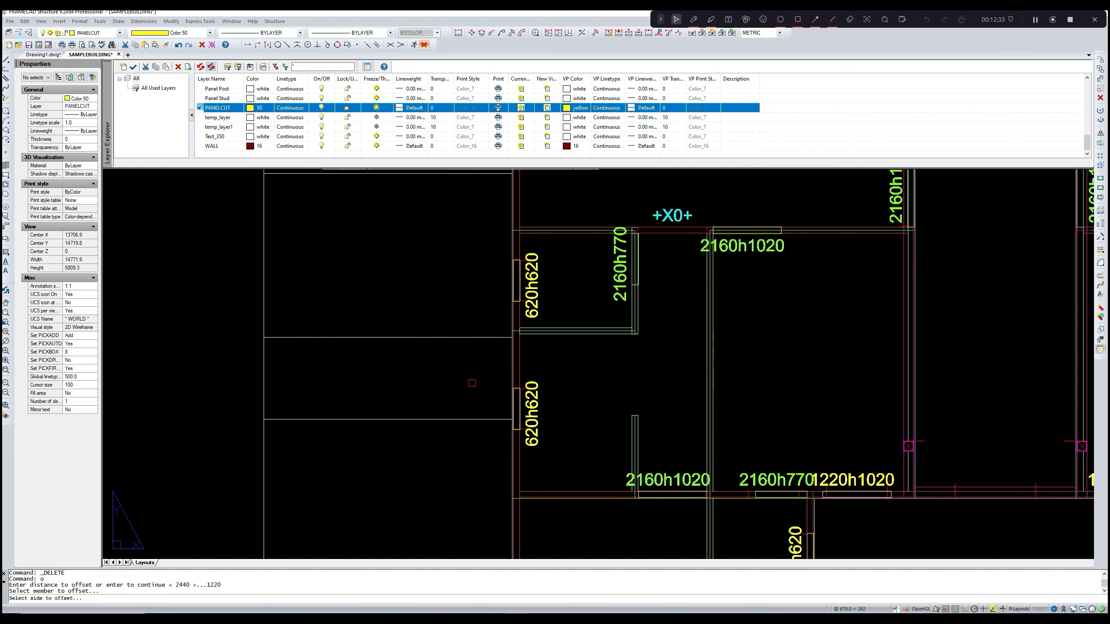
left_click(471, 384)
scroll(473, 393, "down", 5)
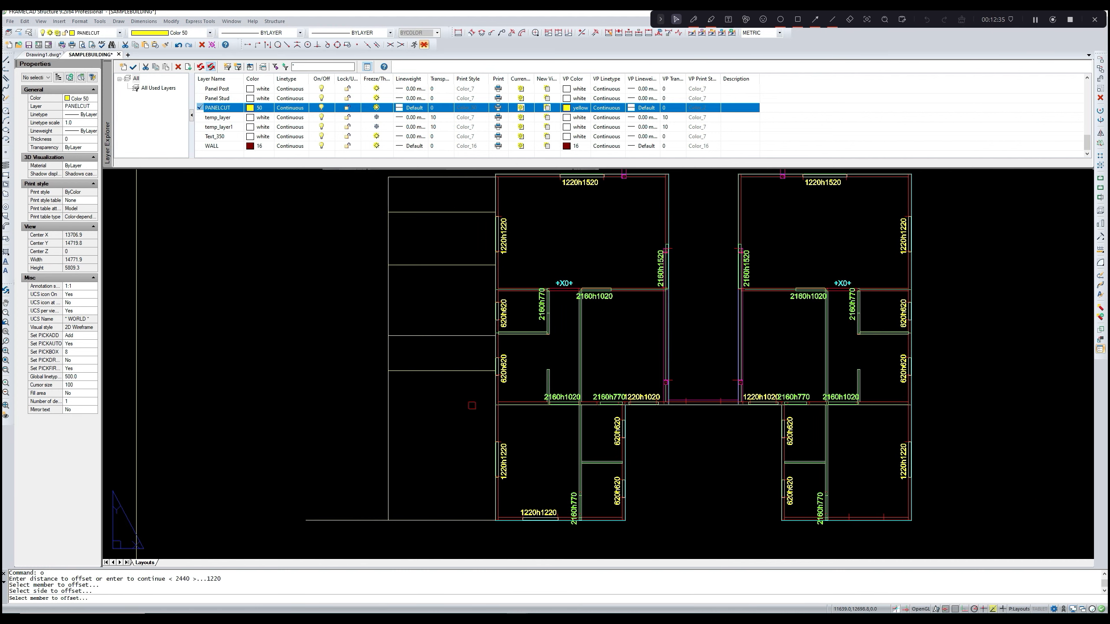
key("Escape")
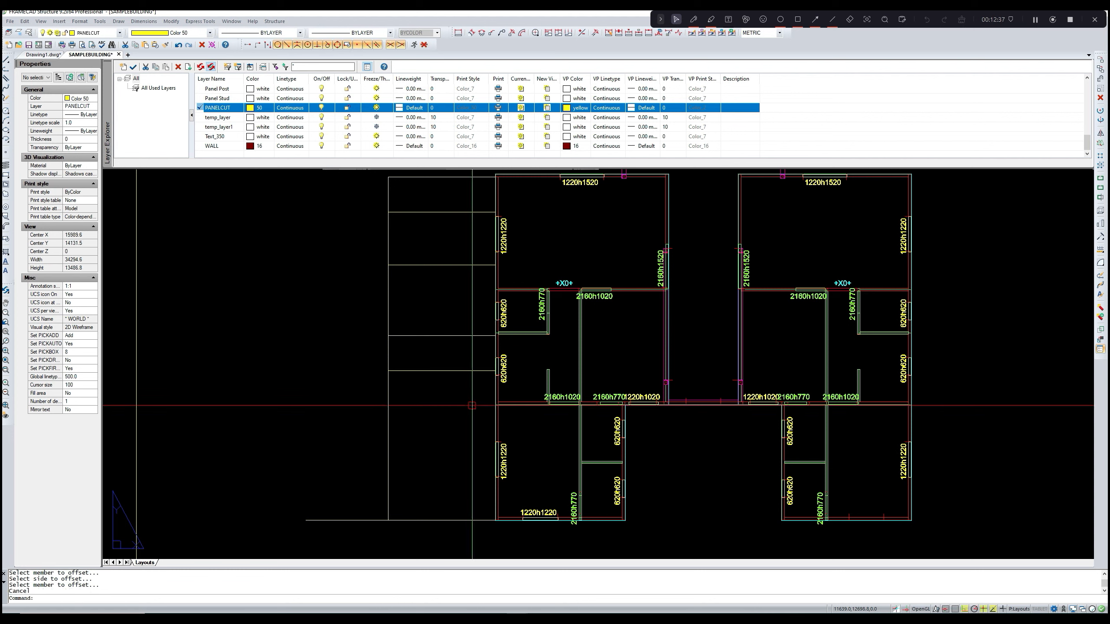
key("Escape")
left_click(477, 371)
key("Delete")
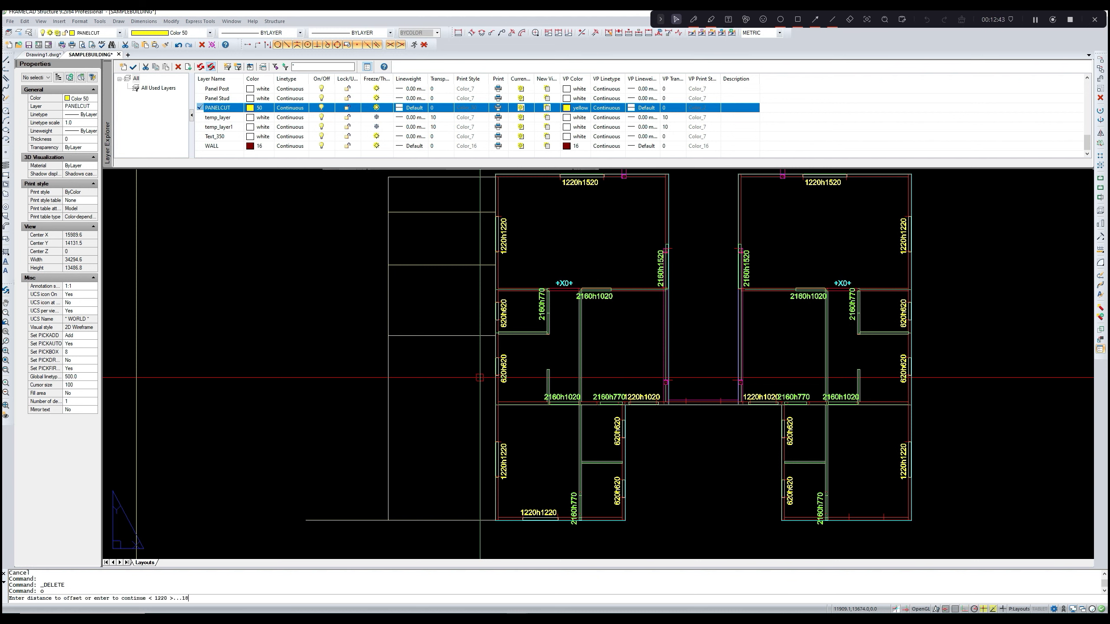
- Offset the lowest panel cut line beside the left unit 1830 mm downward, and end the Offset command
key("Return")
left_click(466, 336)
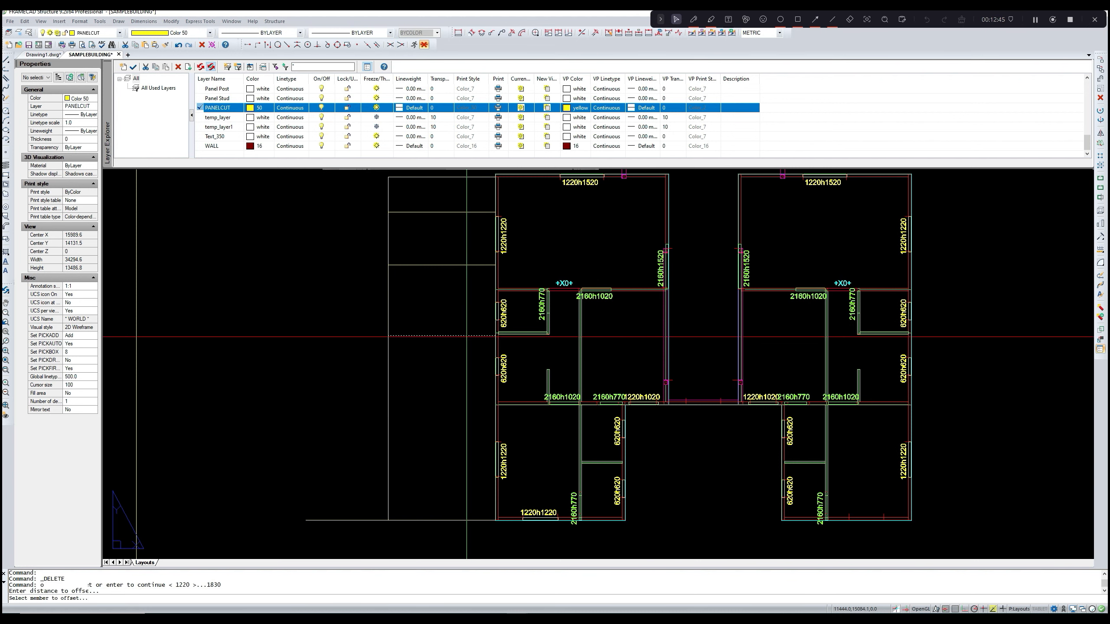
left_click(460, 386)
key("Escape")
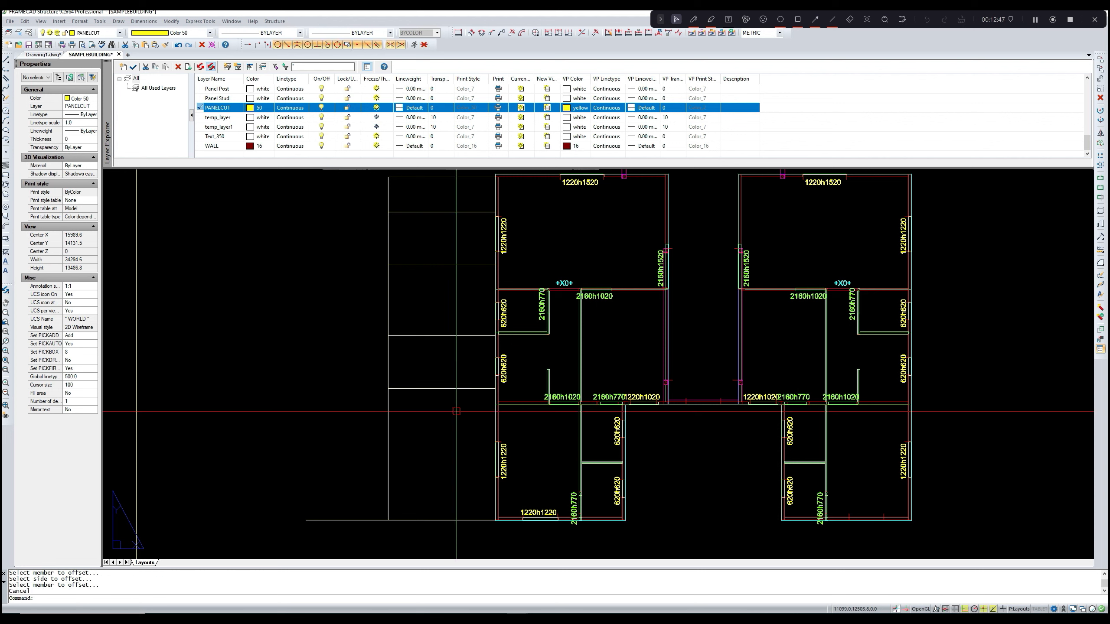
- Try offsetting the new lowest panel cut line another 1830 mm downward, and delete the copy
key("Return")
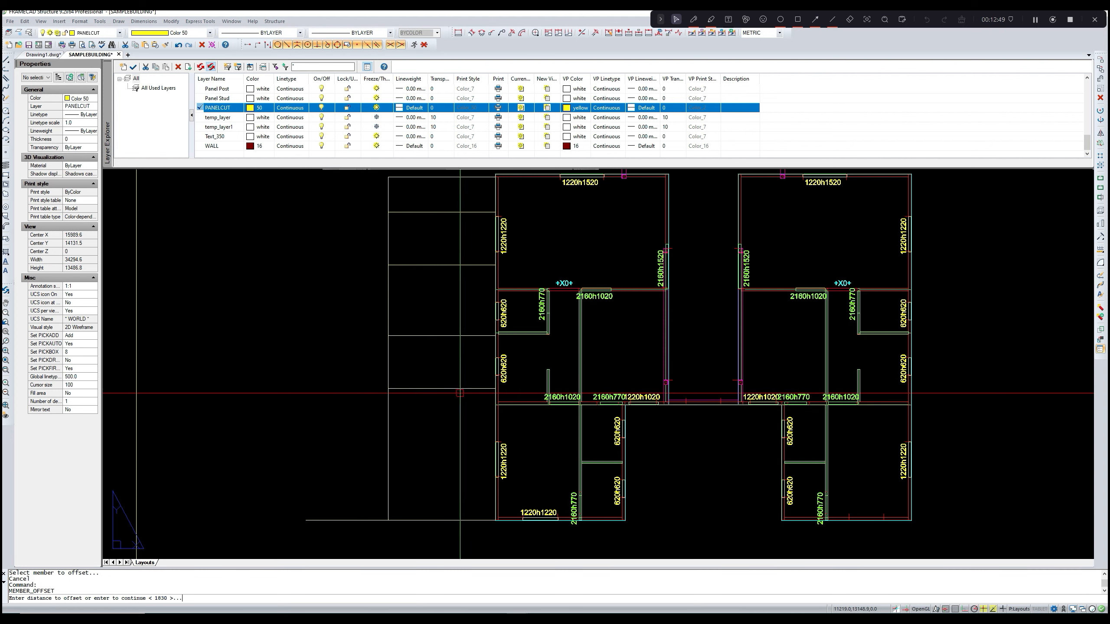
key("Return")
left_click(460, 389)
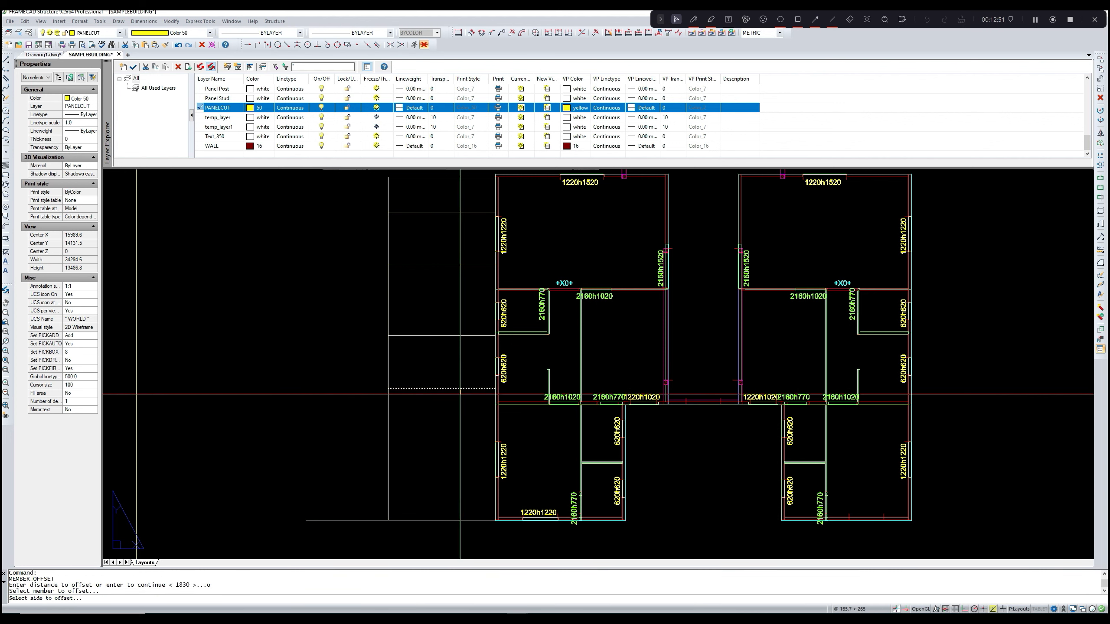
left_click(458, 413)
scroll(462, 440, "up", 1)
key("Escape")
left_click(464, 442)
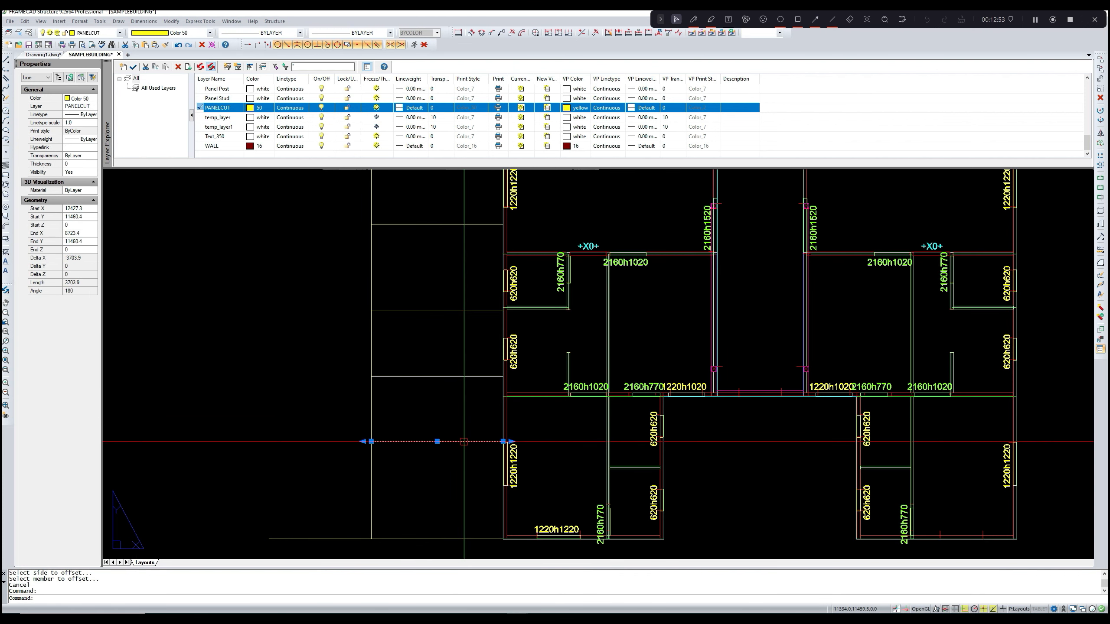
key("Delete")
- Offset the lowest remaining panel cut line 1220 mm downward, and end the Offset command
type("o")
key("Return")
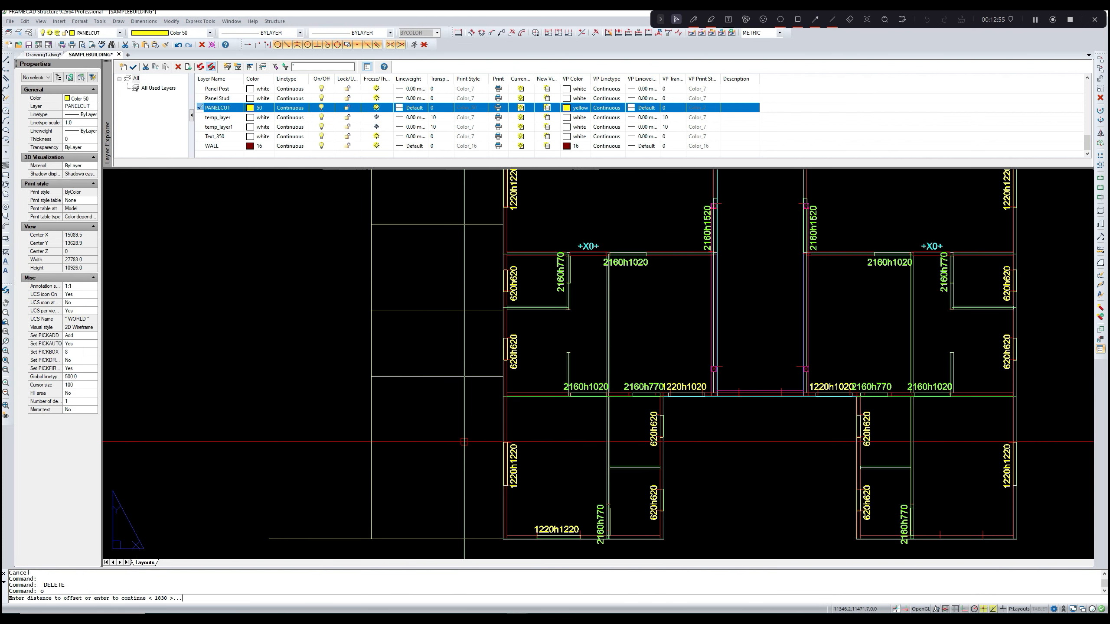
type("1220")
key("Return")
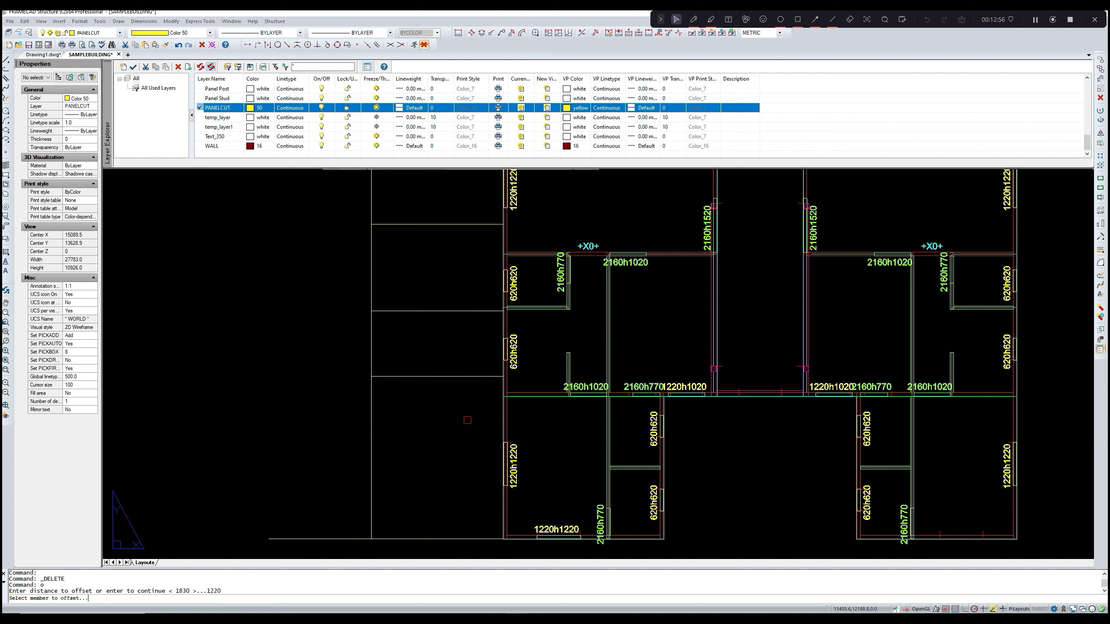
left_click(468, 378)
left_click(464, 410)
key("Escape")
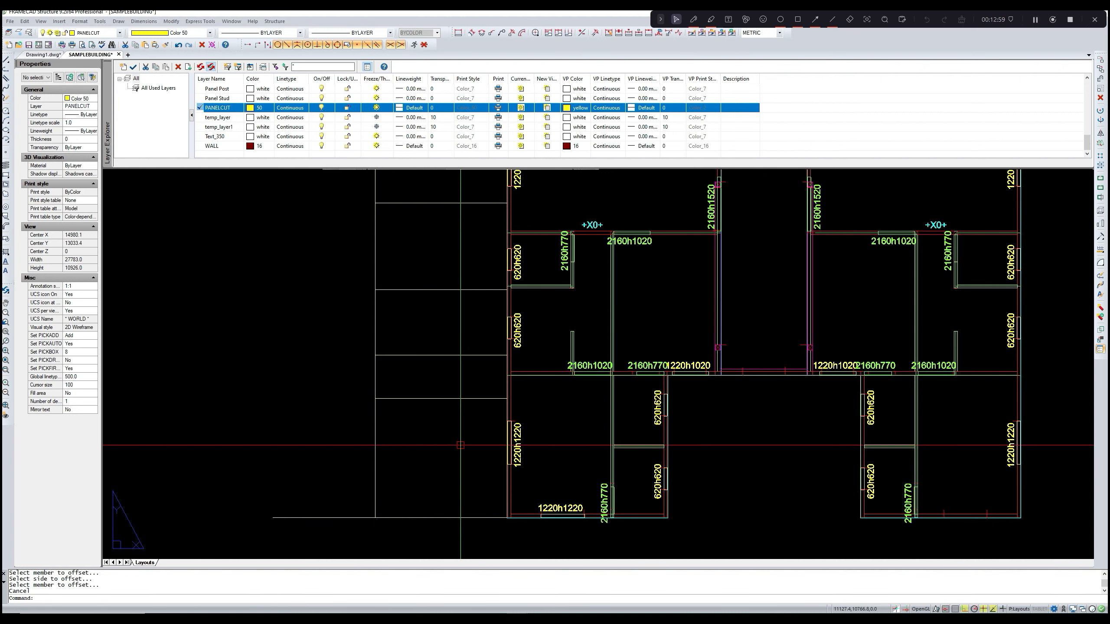
- Offset the panel cut line just below the bathroom area 2440 mm downward, near the left unit's lower end
type("o")
key("Return")
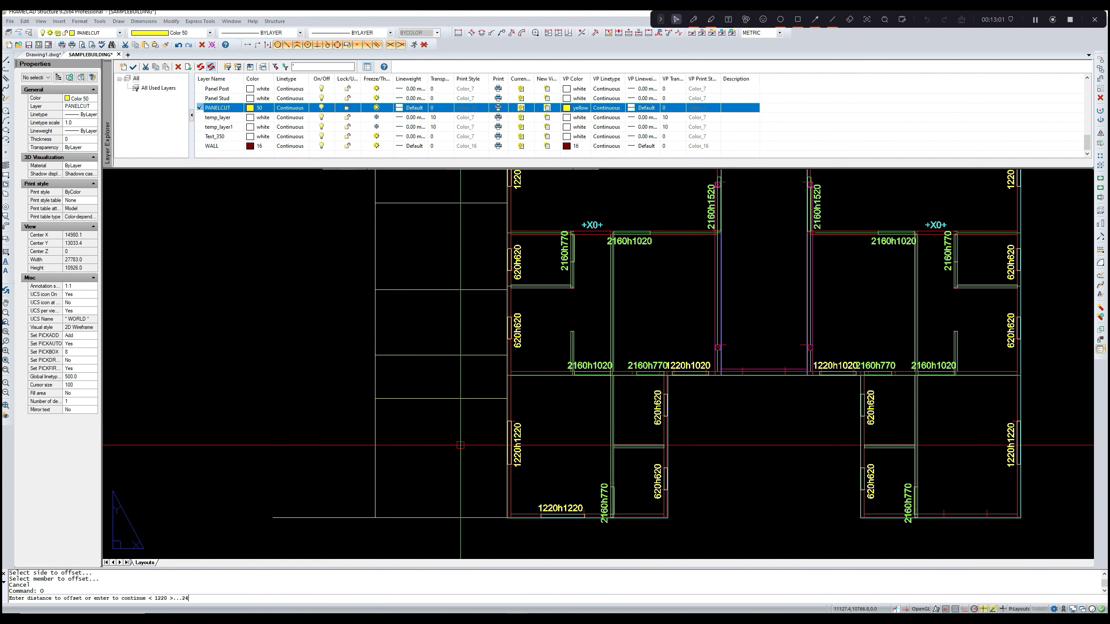
key("Return")
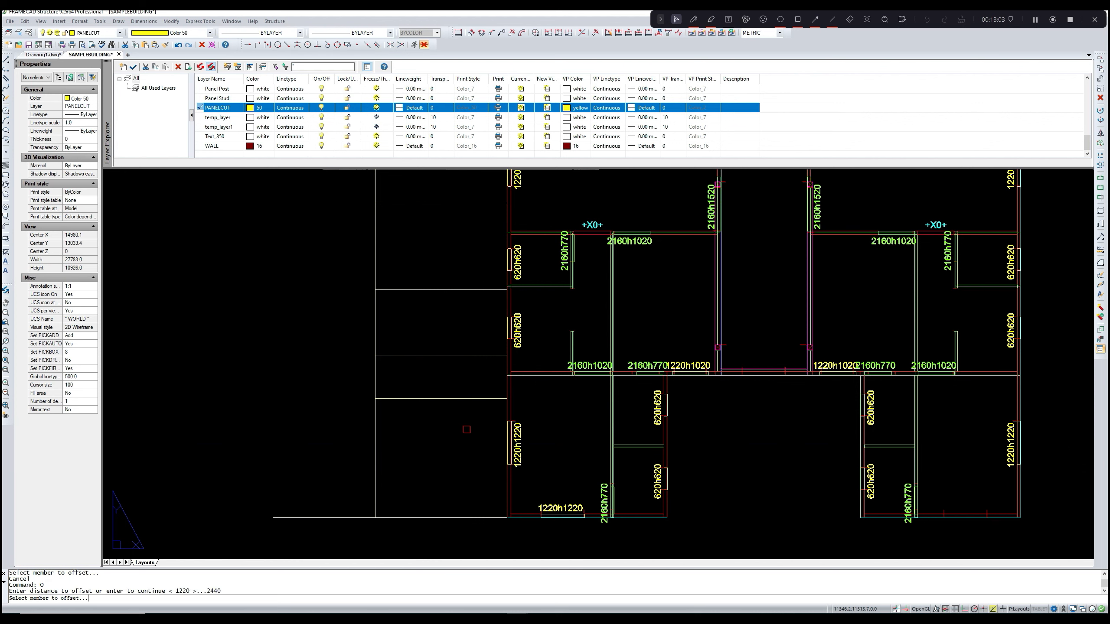
left_click(468, 398)
left_click(465, 444)
scroll(467, 446, "down", 1)
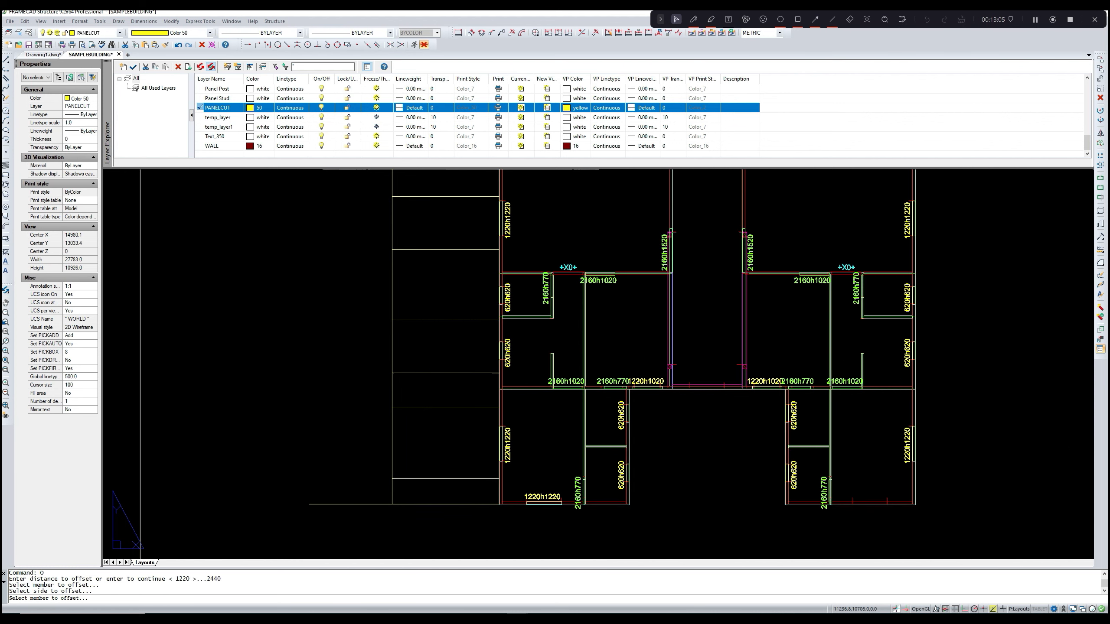
key("Escape")
key("Escape")
- Delete the bottom horizontal reference line and the vertical line joining the outer ends of the panel cut lines
left_click(383, 505)
key("Delete")
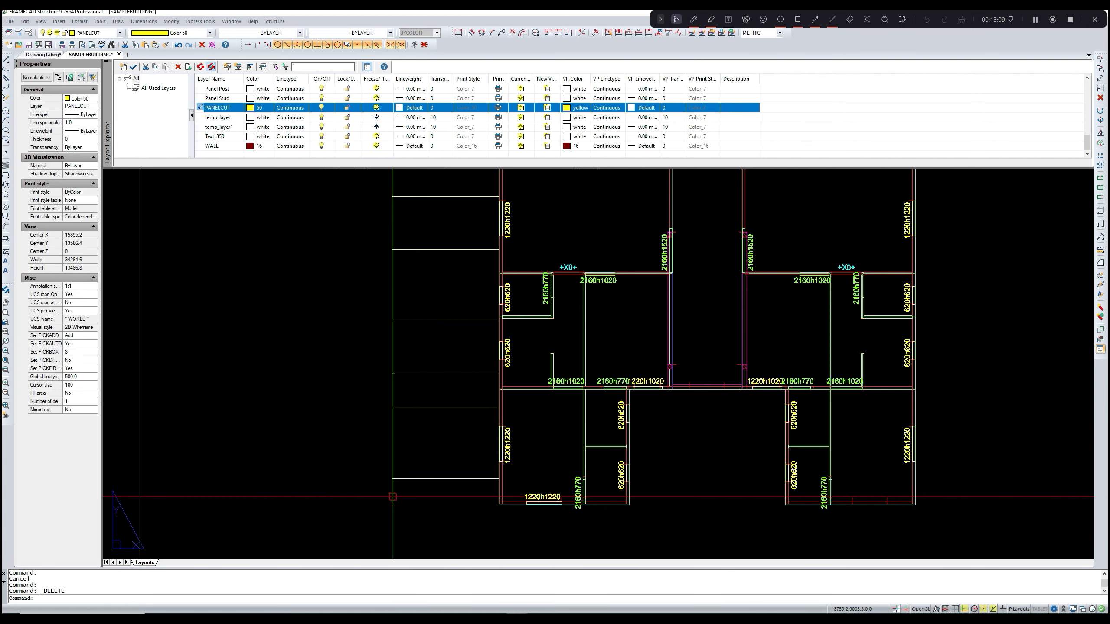
left_click(392, 490)
key("Delete")
scroll(411, 497, "down", 3)
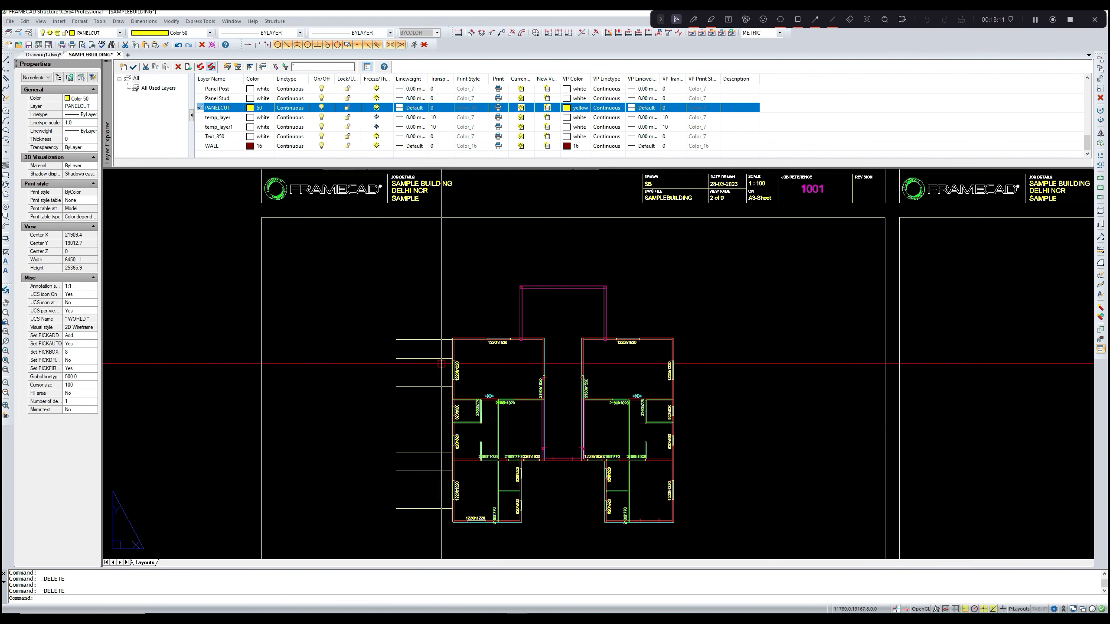
scroll(430, 366, "up", 2)
scroll(432, 368, "down", 2)
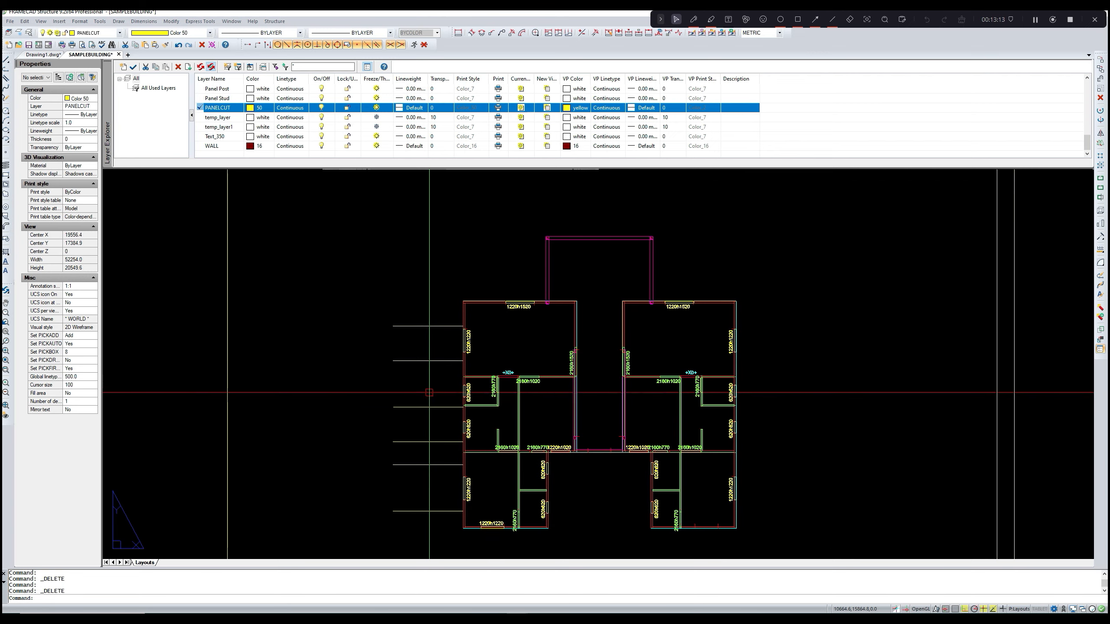
scroll(414, 446, "up", 2)
type("opy")
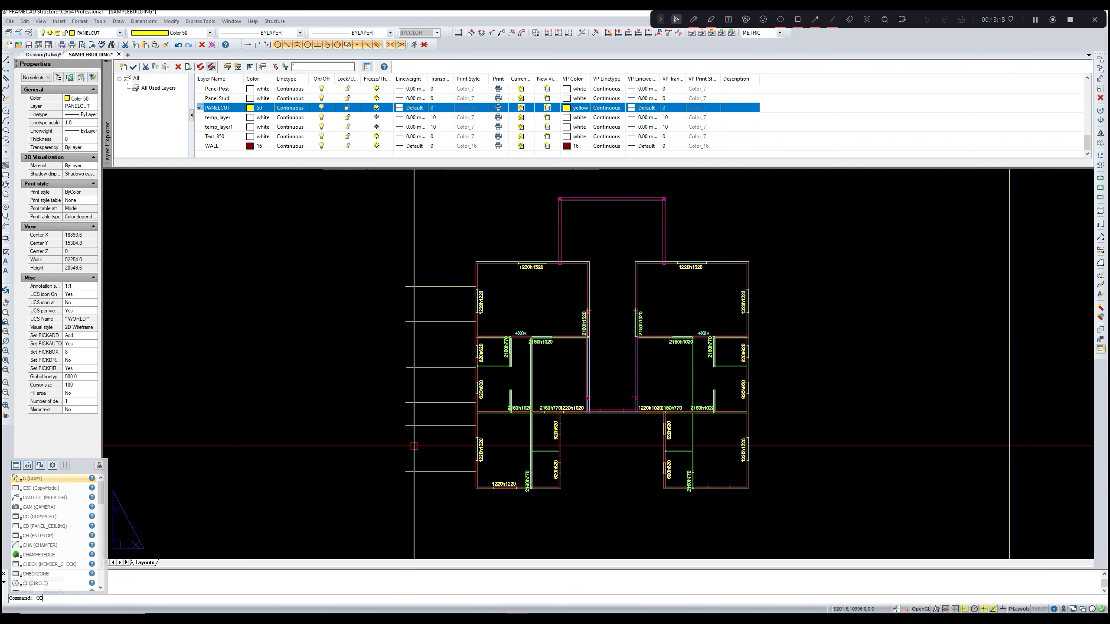
key("Return")
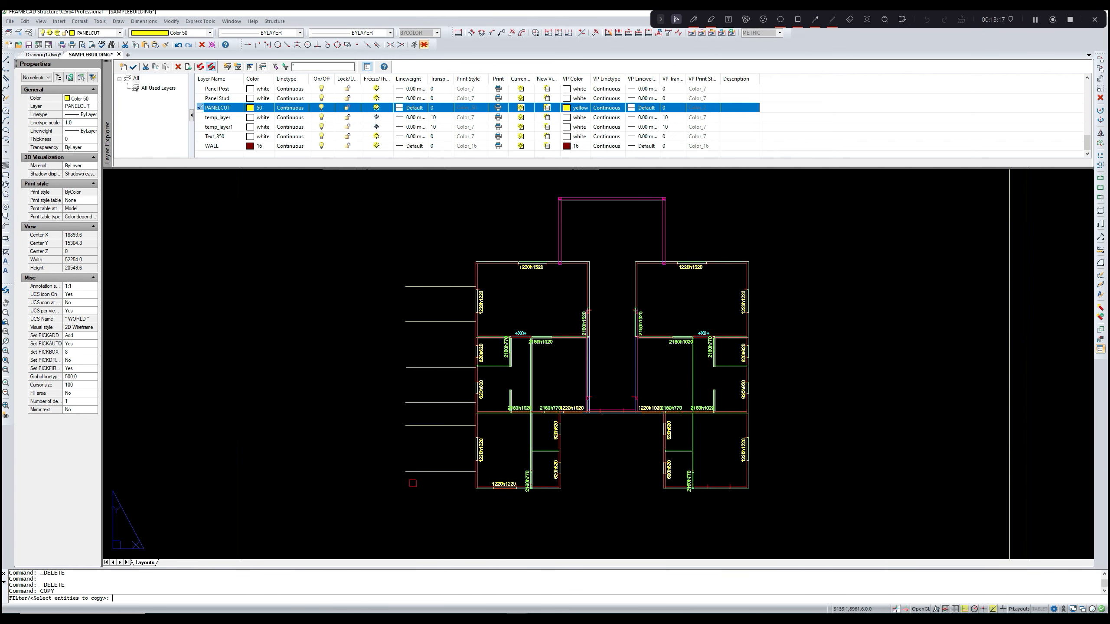
left_click(442, 485)
left_click(397, 280)
key("Return")
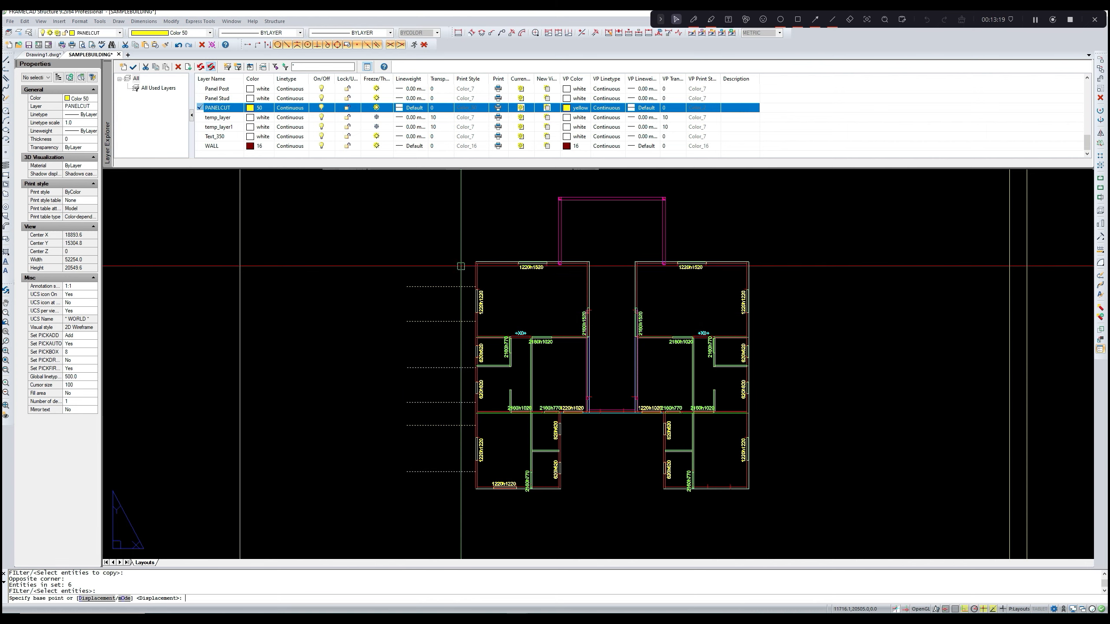
scroll(472, 285, "up", 5)
middle_click_drag(499, 235, 467, 297)
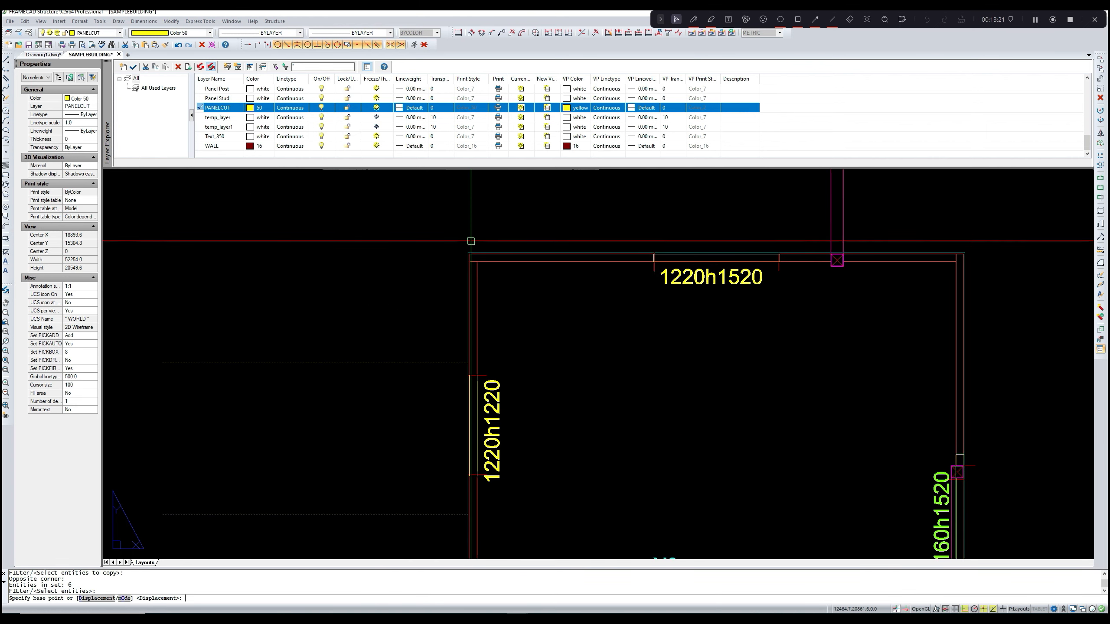
left_click(469, 253)
scroll(468, 253, "down", 5)
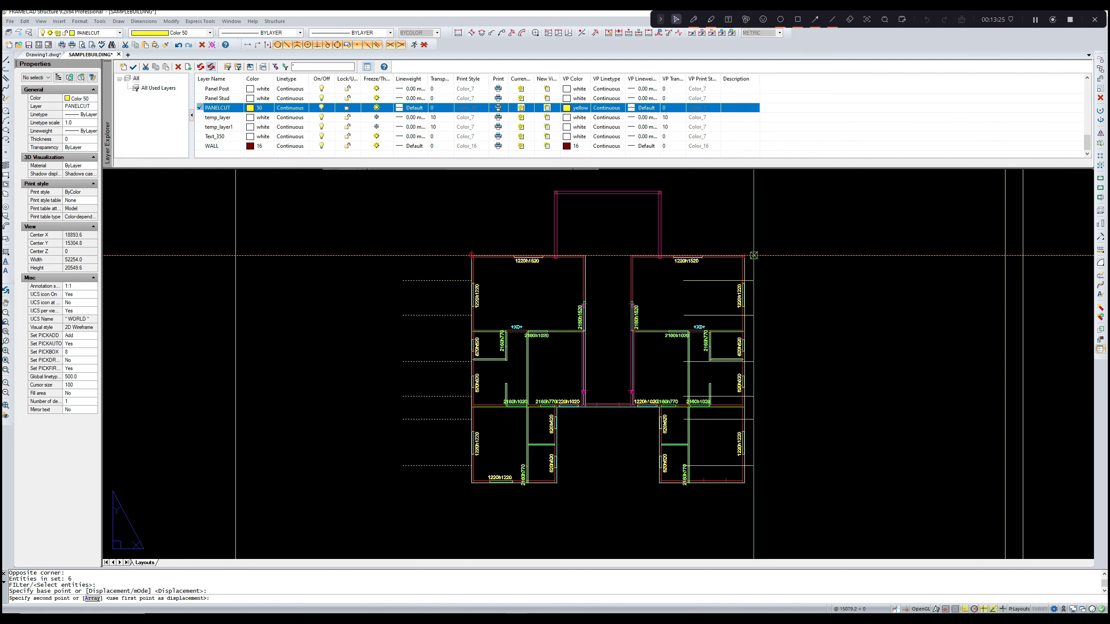
key("Escape")
scroll(461, 259, "up", 3)
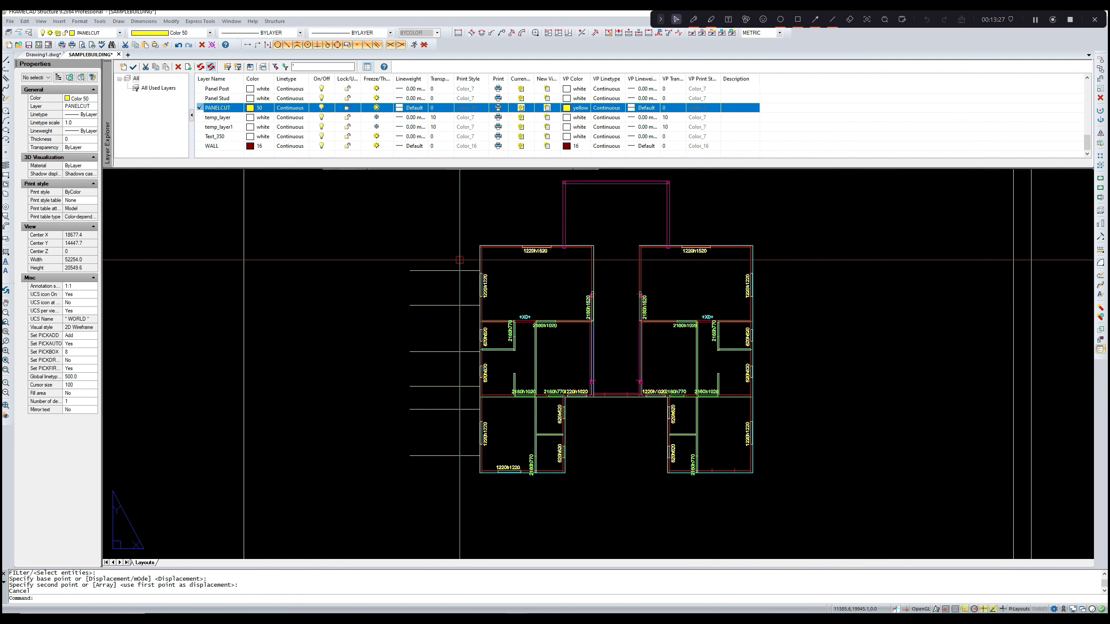
- Copy the uppermost panel cut line from its endpoint at the wall up to the left unit's upper outer wall corner
type("c")
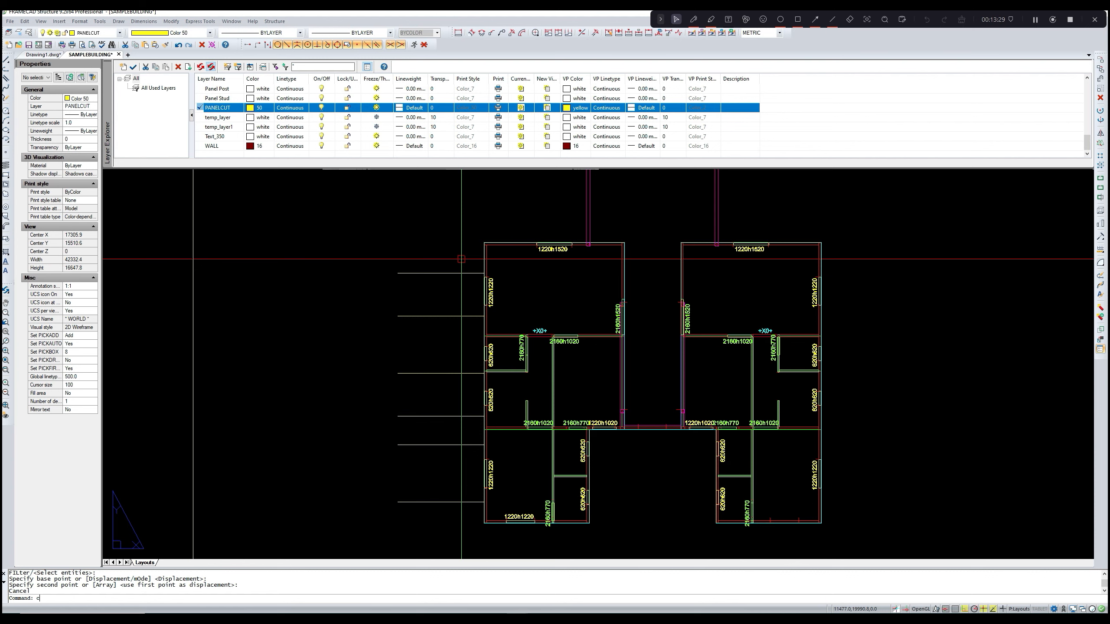
type("op")
key("Return")
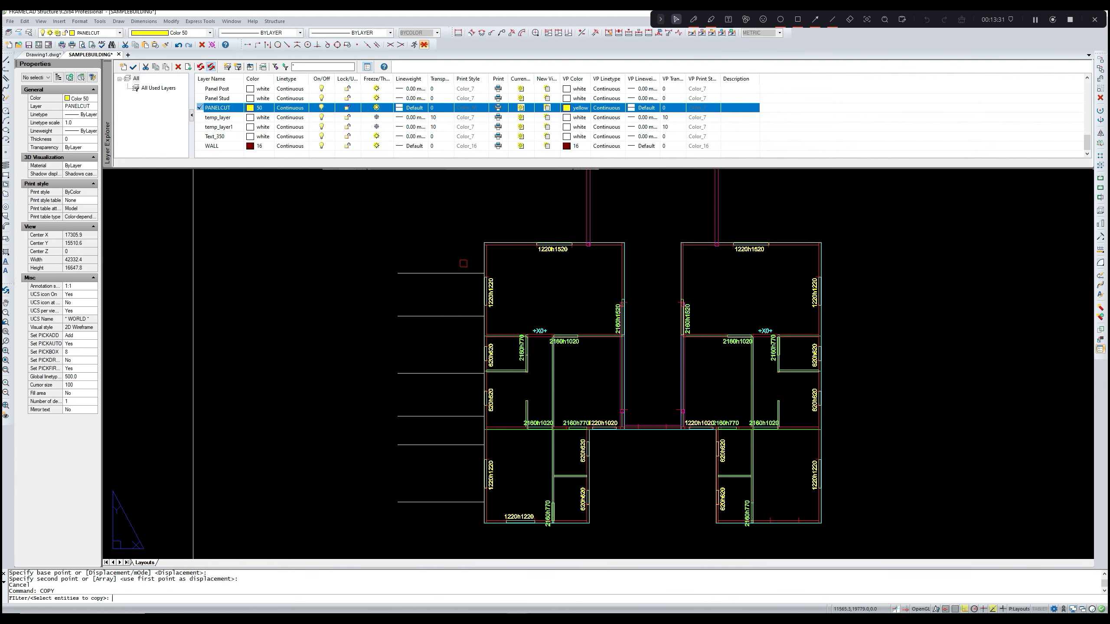
left_click(457, 273)
key("Return")
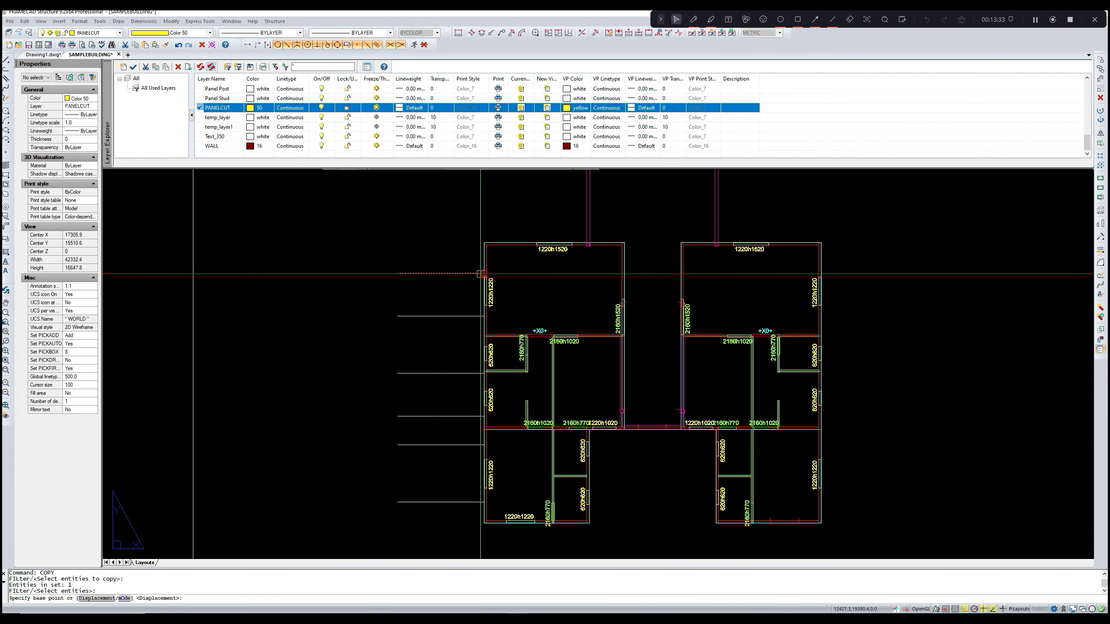
scroll(481, 262, "up", 5)
scroll(482, 253, "up", 1)
left_click(492, 281)
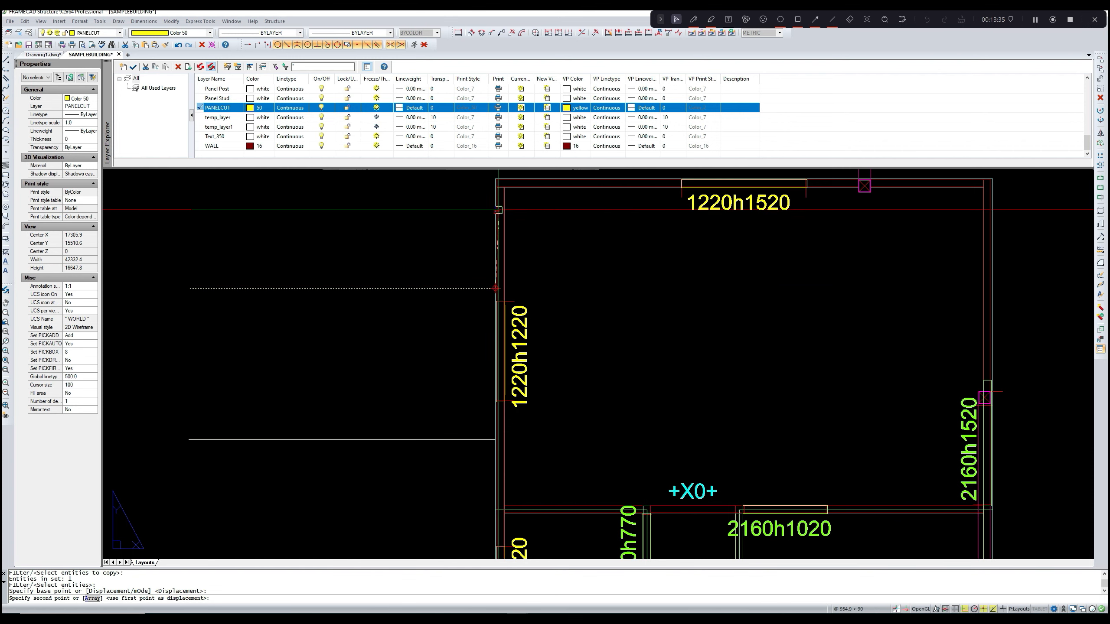
left_click(497, 187)
key("Return")
scroll(473, 236, "down", 4)
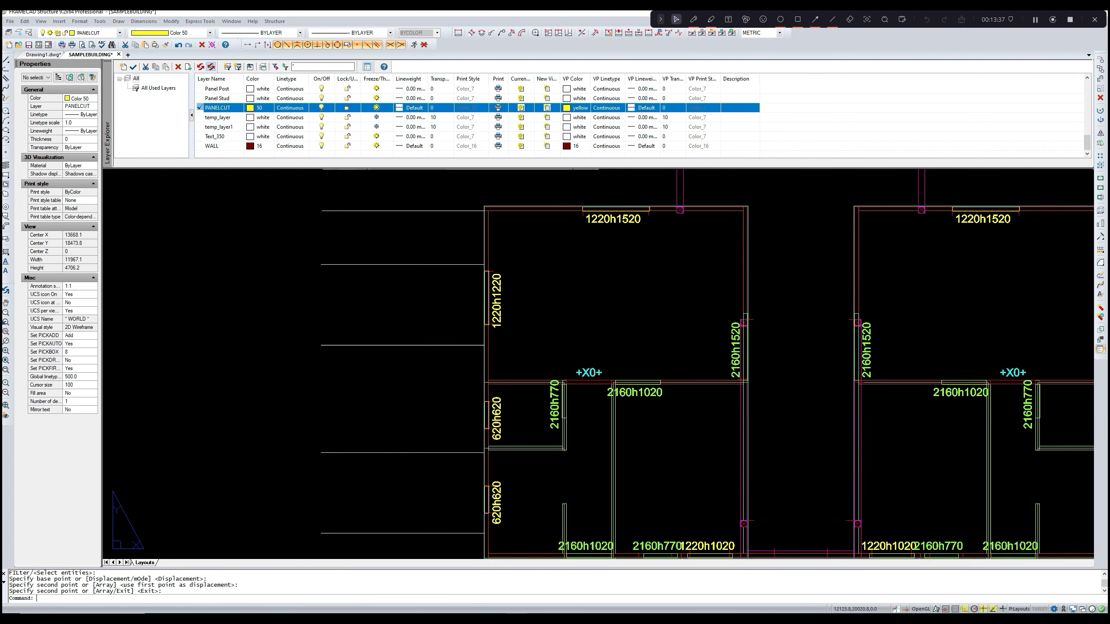
middle_click_drag(423, 243, 451, 211)
scroll(451, 211, "down", 5)
key("Escape")
type("CO")
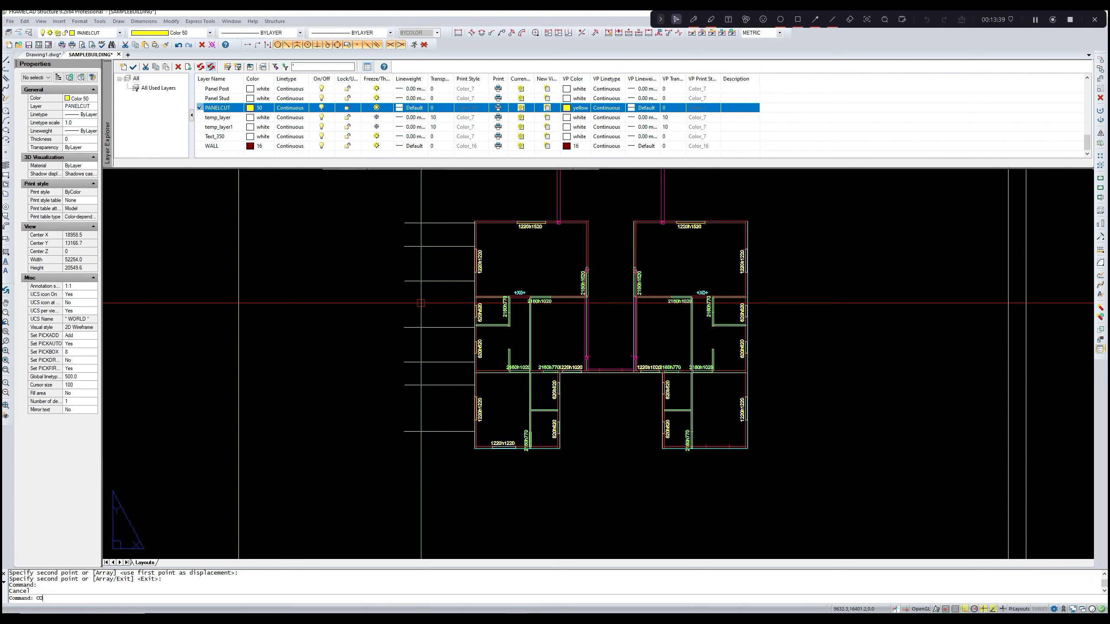
key("Return")
mouse_move(392, 203)
left_mouse_down()
mouse_move(440, 454)
mouse_move(454, 456)
mouse_move(426, 397)
mouse_move(386, 217)
left_mouse_up()
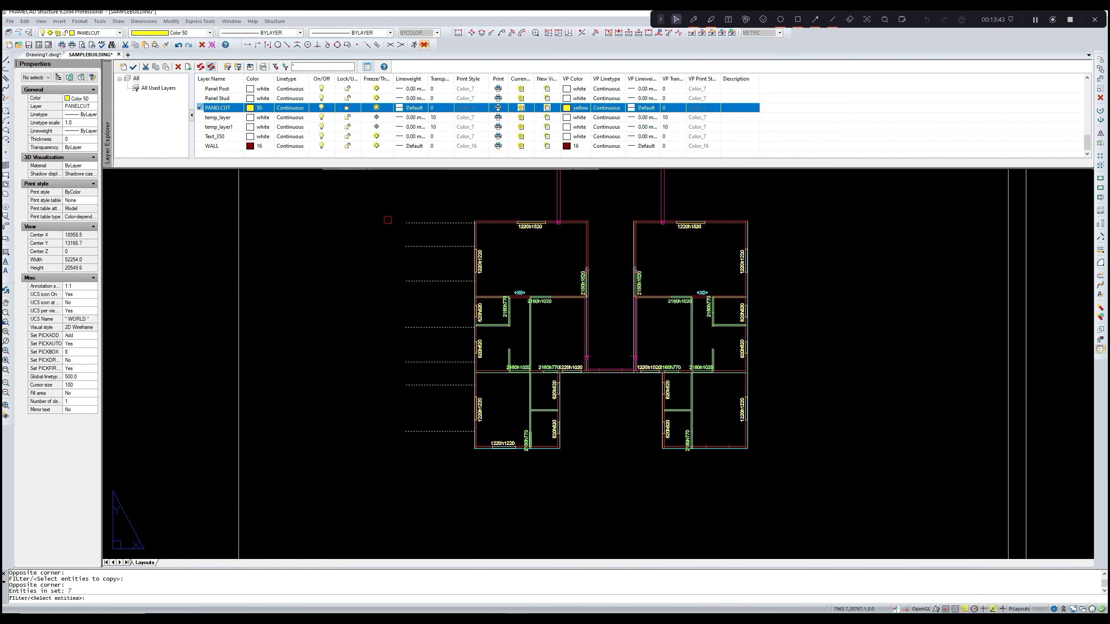
key("Return")
left_click(404, 223)
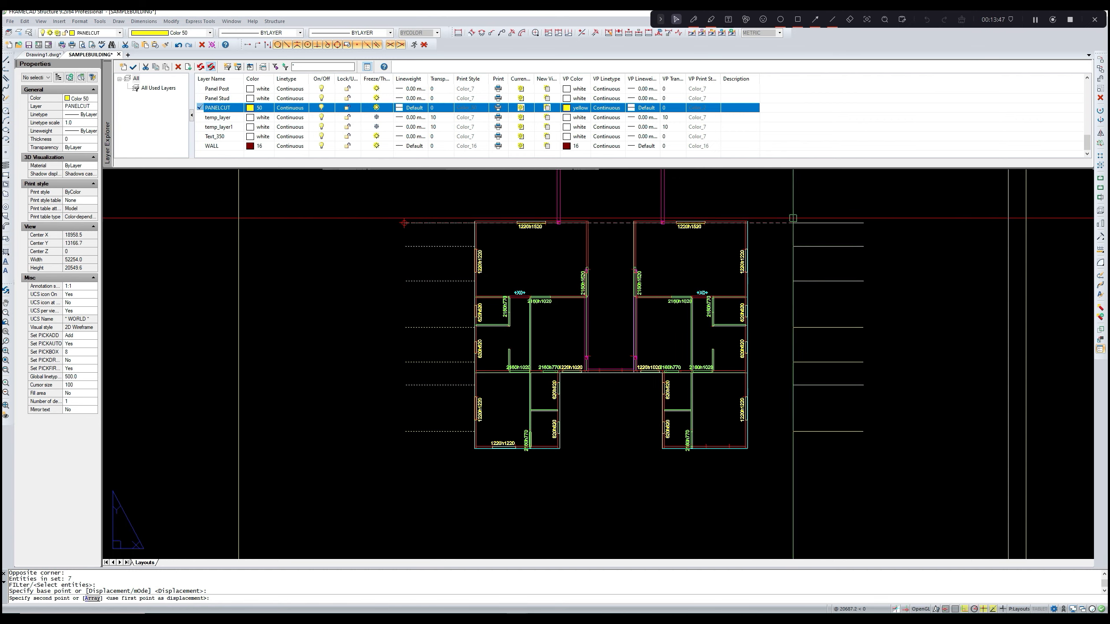
scroll(753, 220, "up", 3)
scroll(756, 221, "up", 5)
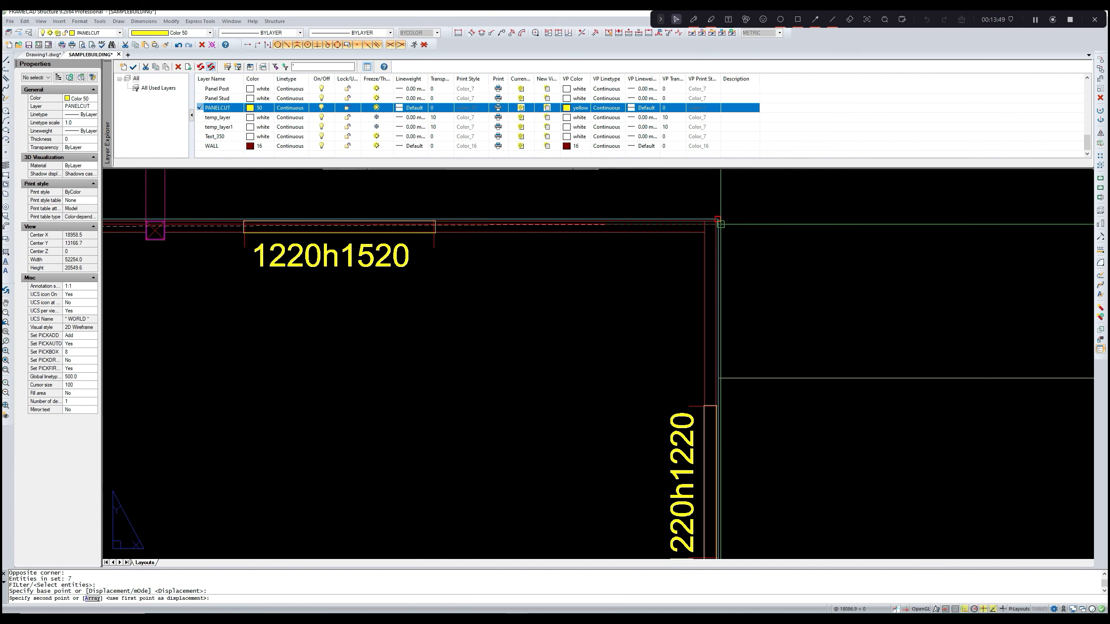
scroll(717, 222, "down", 5)
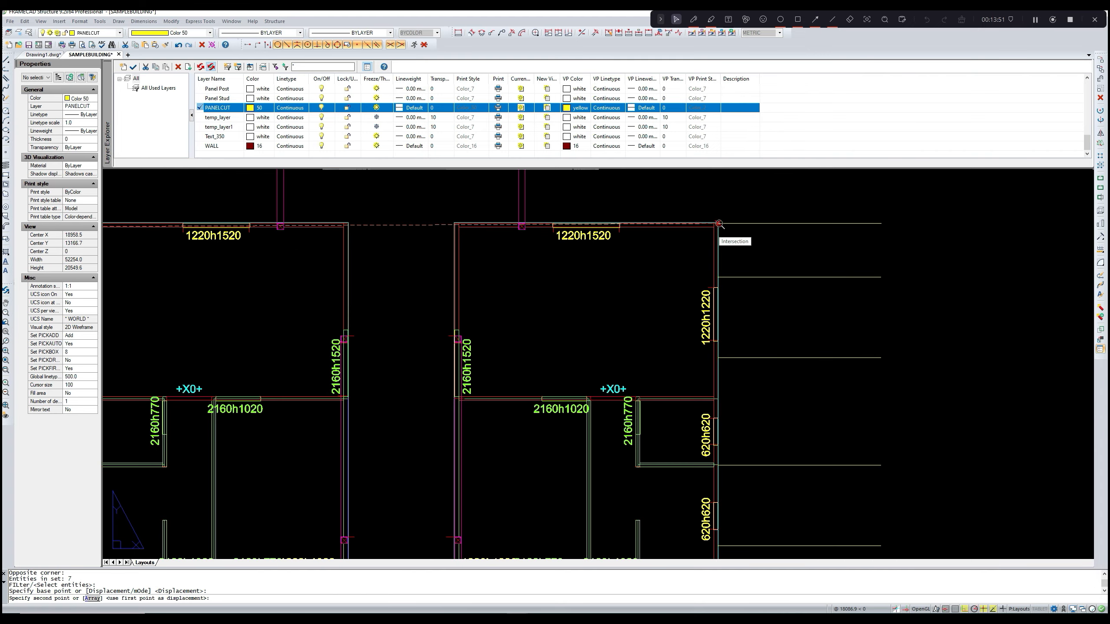
scroll(720, 225, "up", 2)
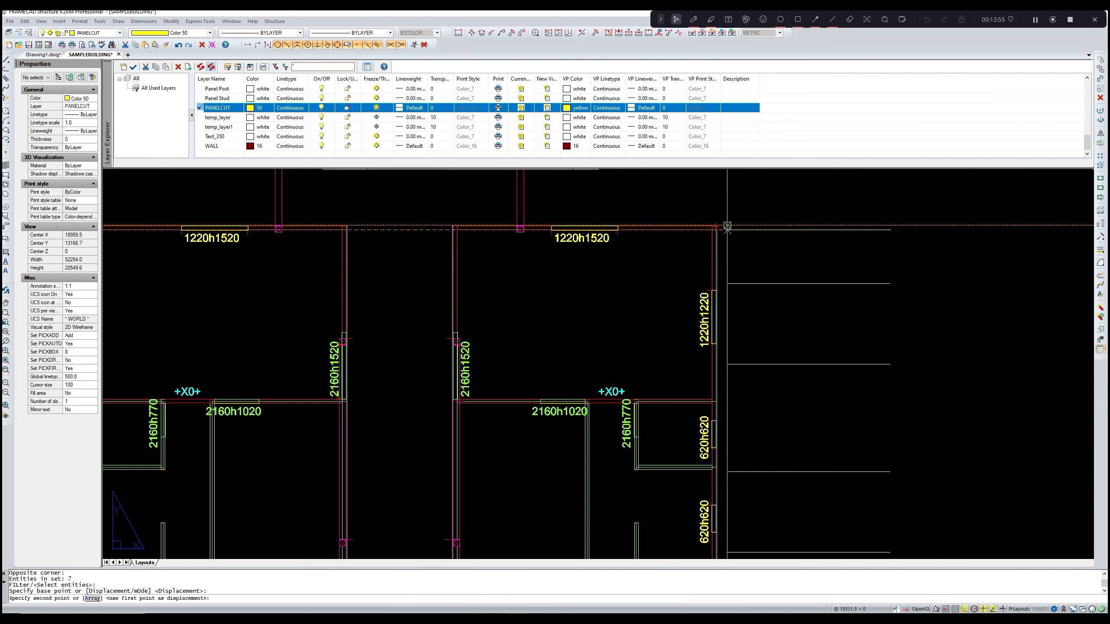
key("Escape")
- Fillet the right unit's upper wall line with its outer side wall line using the MF command
scroll(727, 225, "down", 2)
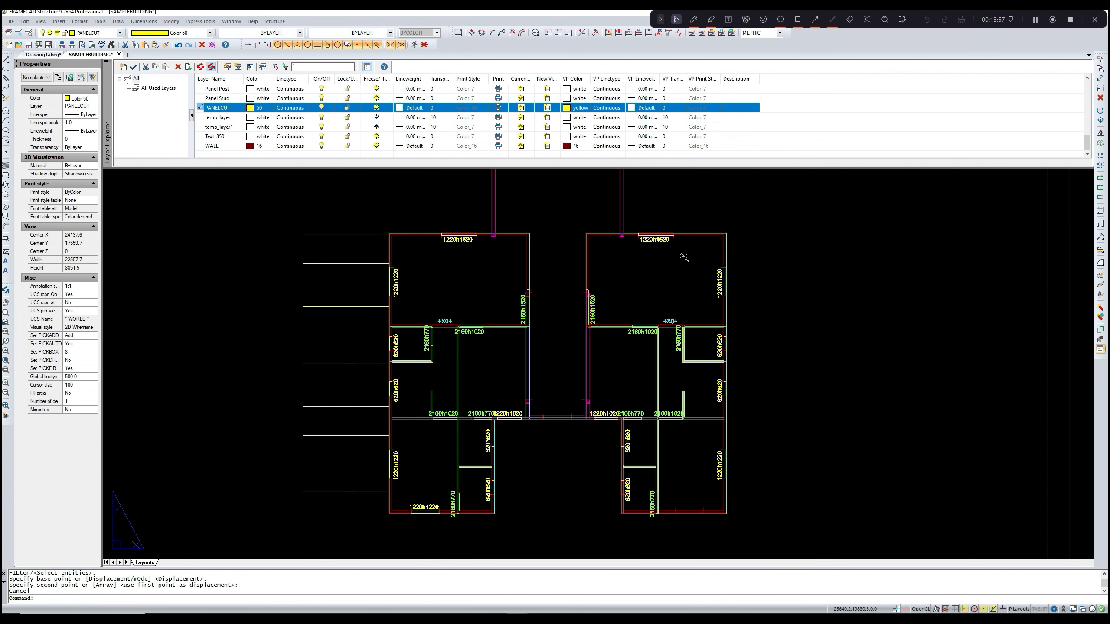
scroll(434, 243, "up", 2)
middle_click_drag(752, 262, 647, 269)
middle_click_drag(830, 278, 777, 284)
key("Escape")
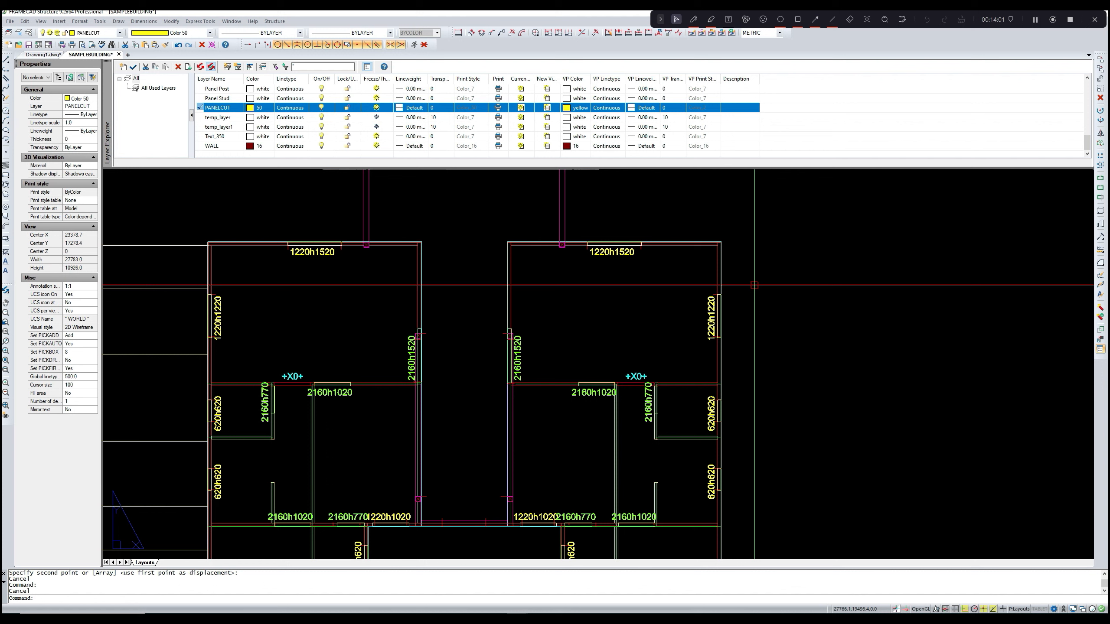
type("mf")
key("Return")
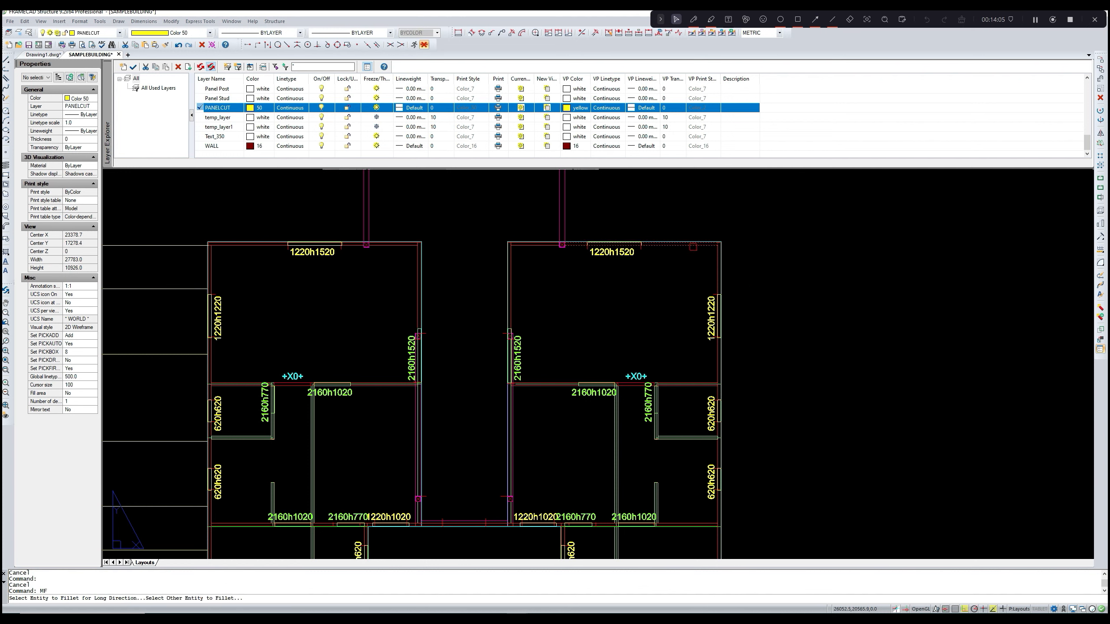
left_click(717, 260)
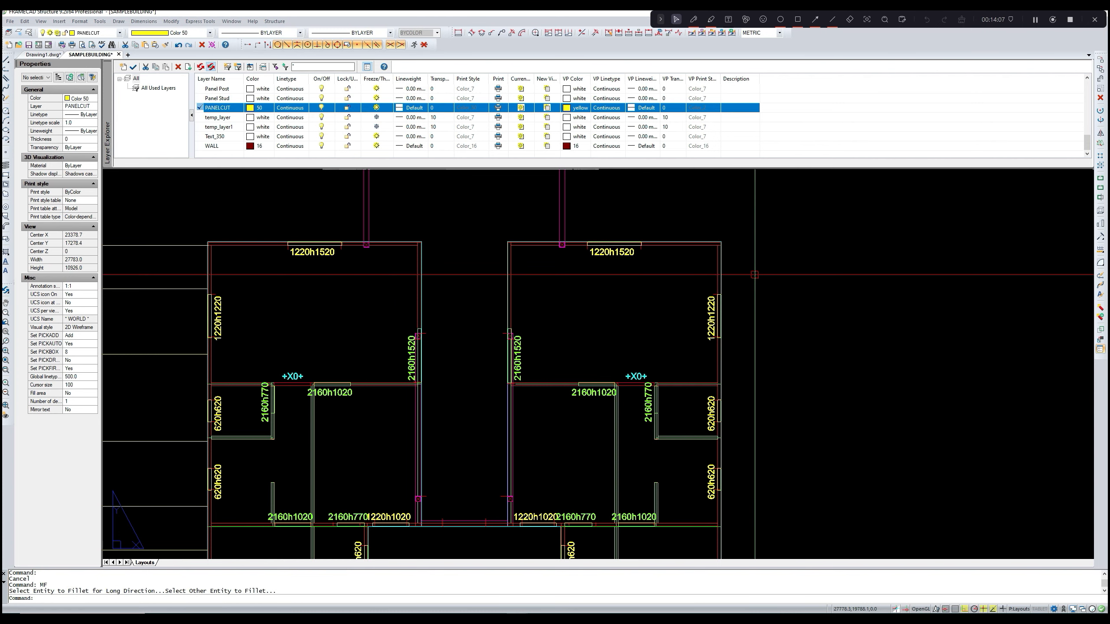
- Copy the left unit's seven panel cut lines to the right unit, placing them outward from its outer side wall and aligned with its upper wall
key("Return")
middle_click_drag(755, 274, 754, 265)
scroll(508, 298, "down", 4)
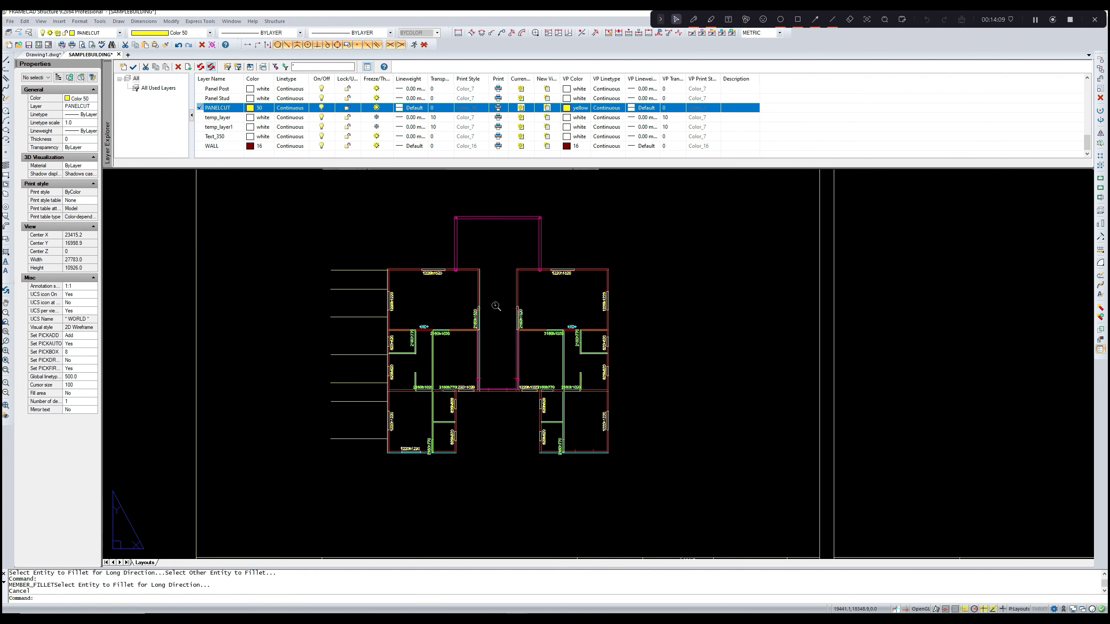
type("co")
key("Return")
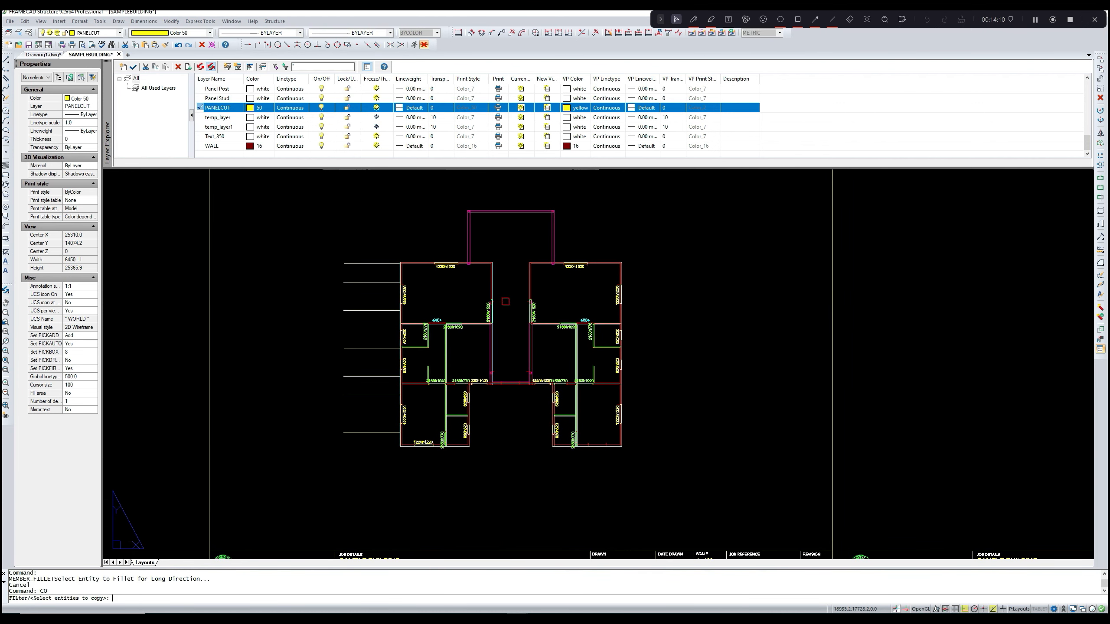
left_click(377, 446)
left_click(347, 262)
key("Return")
scroll(427, 268, "up", 5)
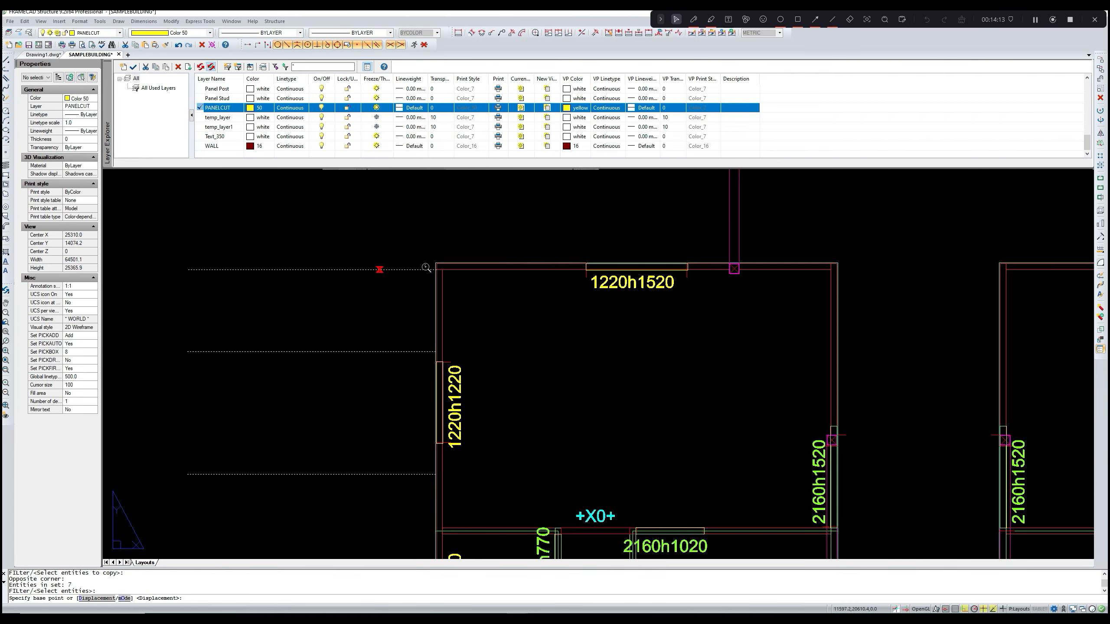
scroll(427, 267, "up", 3)
middle_click_drag(193, 297, 386, 297)
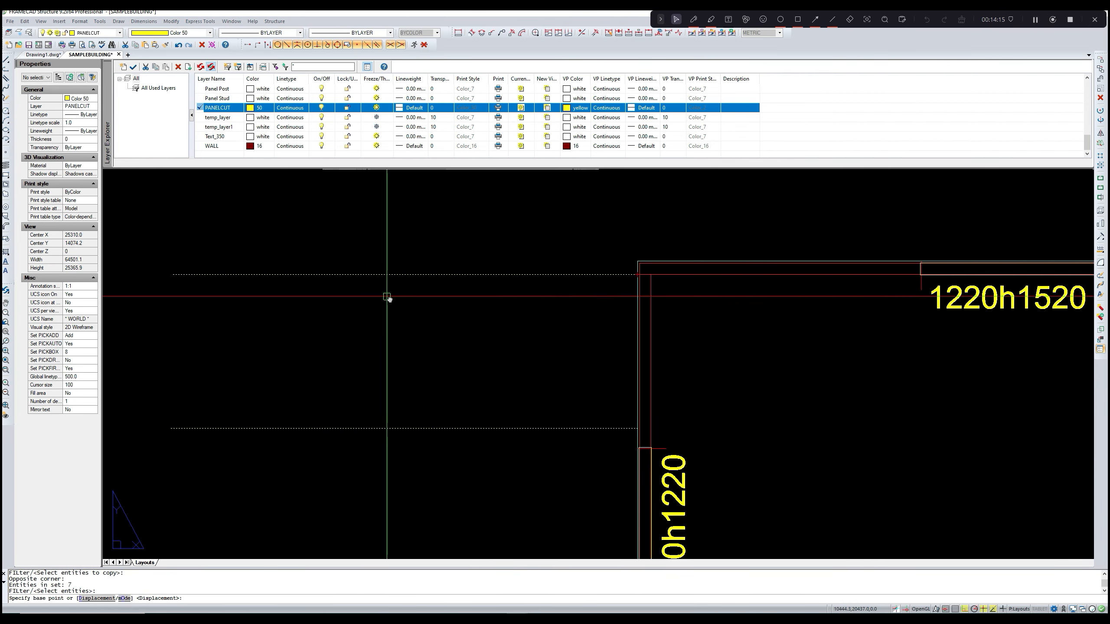
scroll(383, 299, "down", 2)
left_click(246, 284)
scroll(246, 284, "down", 3)
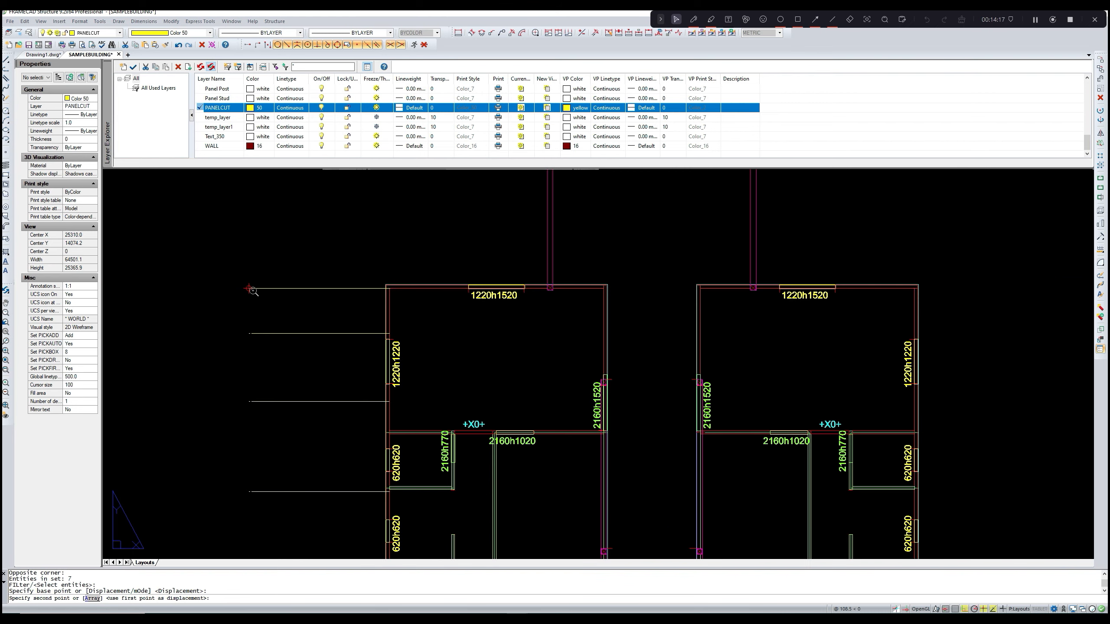
scroll(631, 316, "down", 2)
scroll(617, 296, "up", 2)
scroll(617, 297, "up", 7)
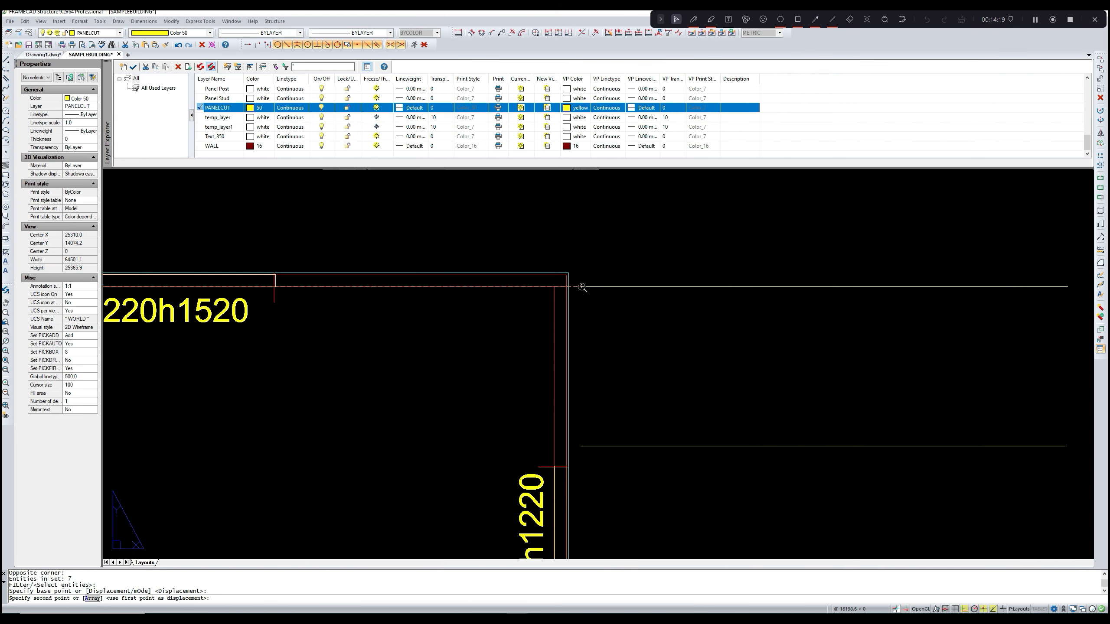
scroll(565, 289, "up", 2)
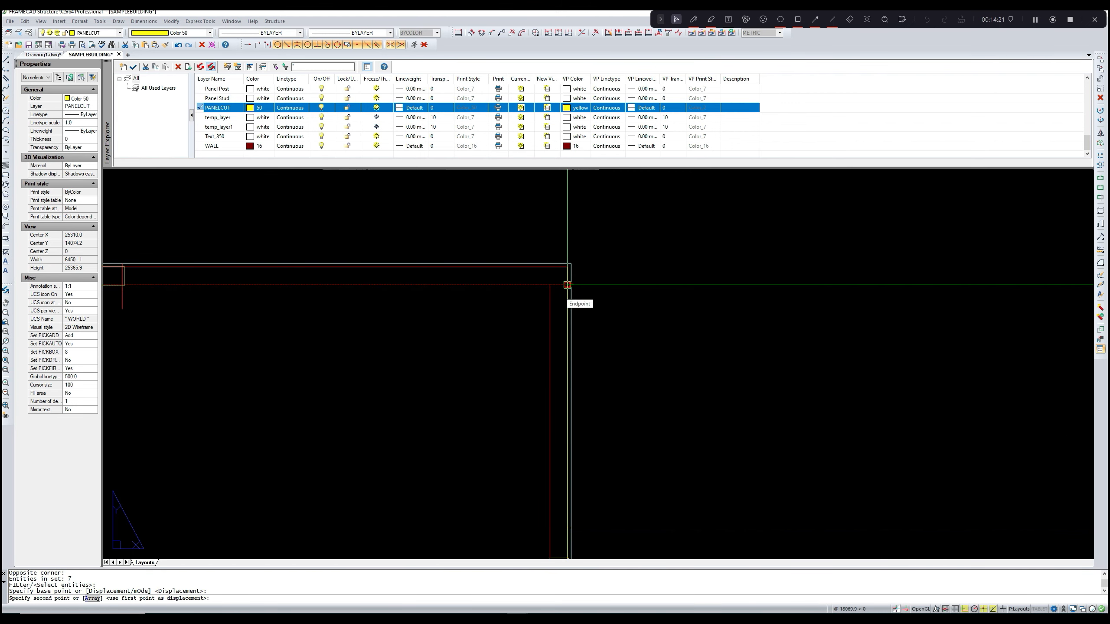
scroll(567, 284, "up", 3)
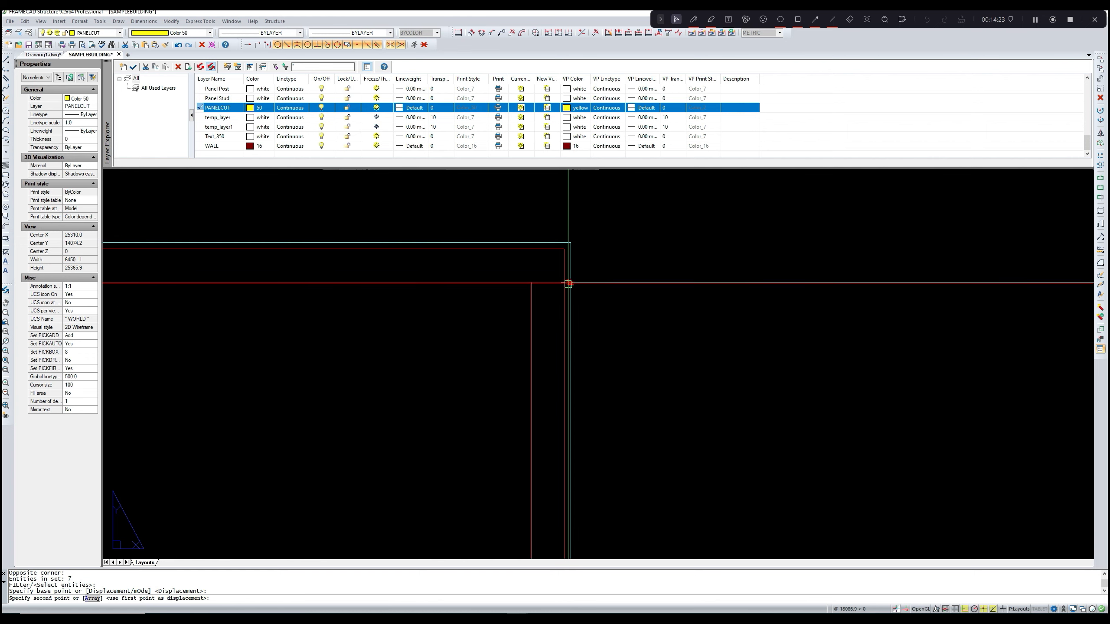
left_click(564, 282)
scroll(675, 347, "down", 3)
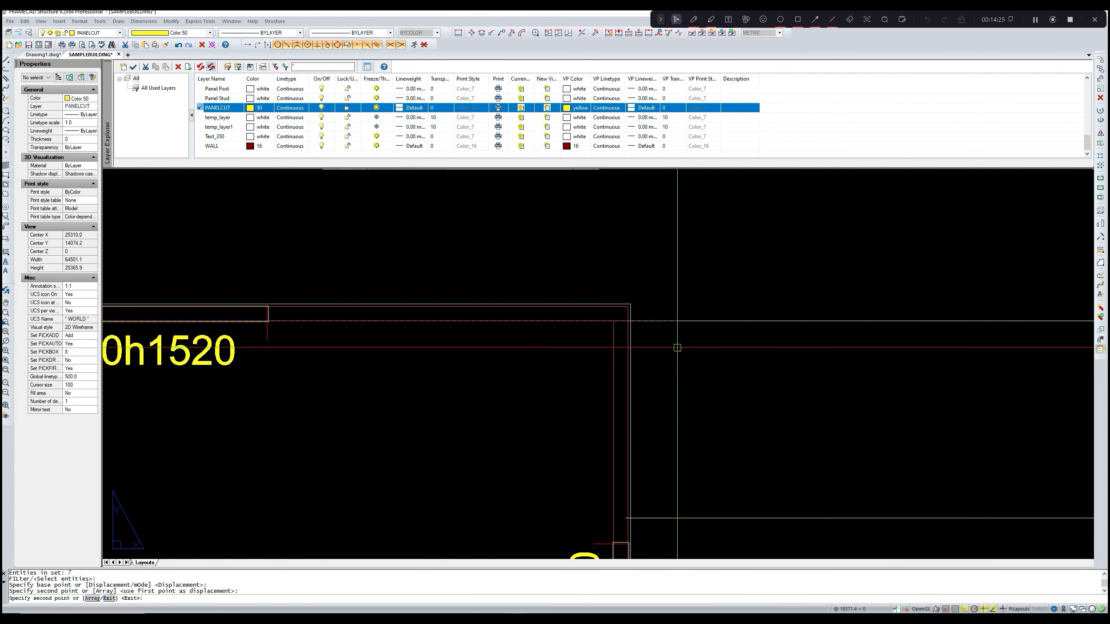
key("Escape")
- Extend the left unit's panel cut lines to the outer frame line of its outer side wall
scroll(681, 367, "down", 3)
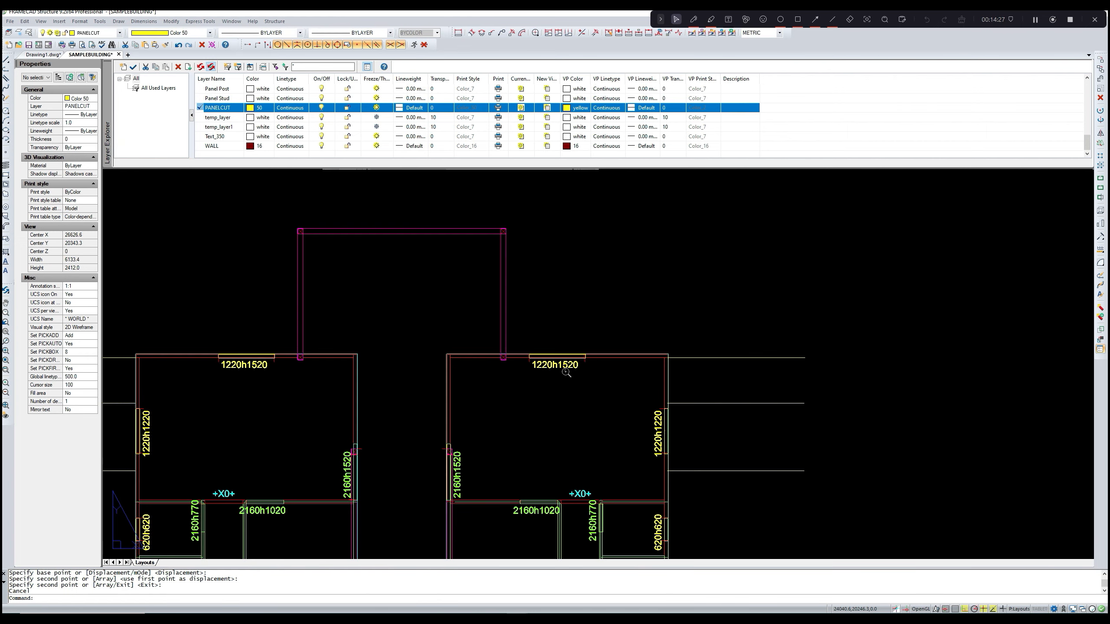
scroll(327, 327, "up", 6)
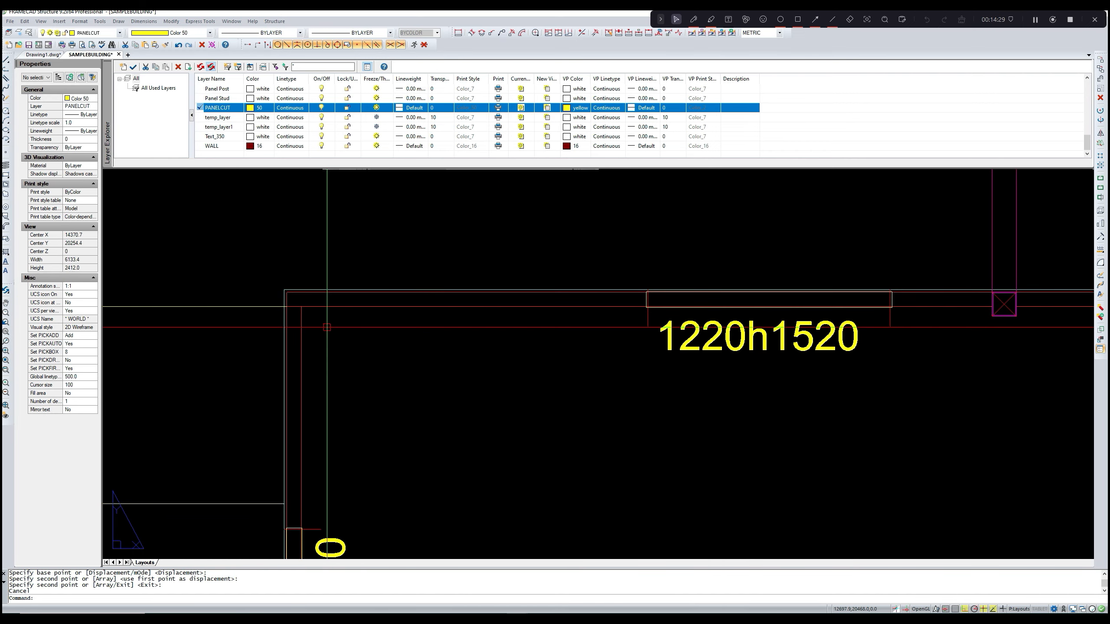
key("Escape")
scroll(427, 283, "down", 3)
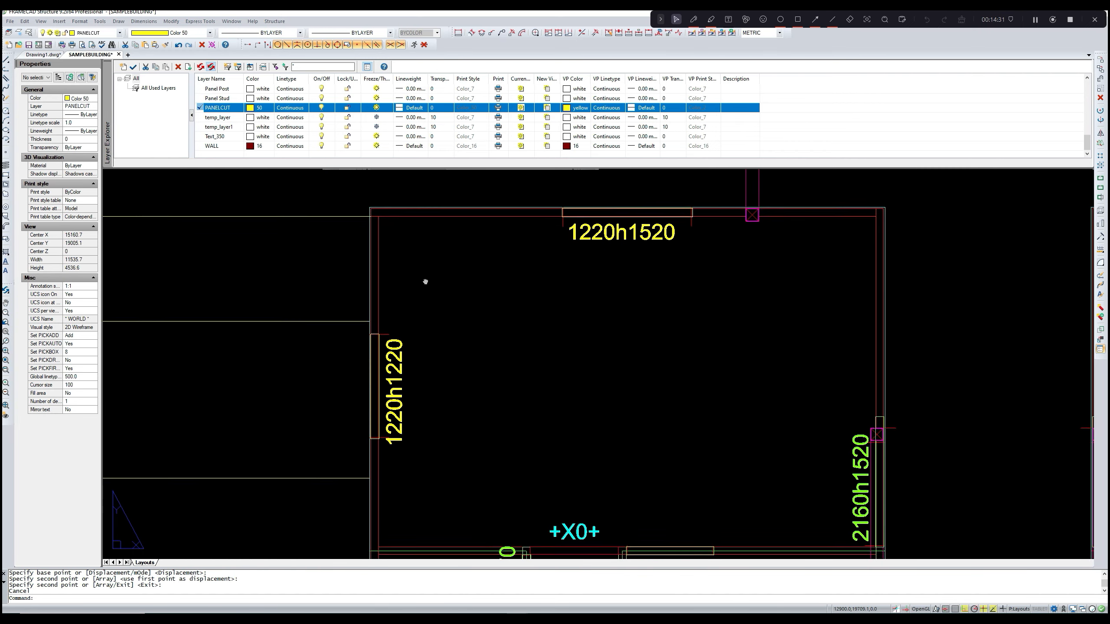
type("ex")
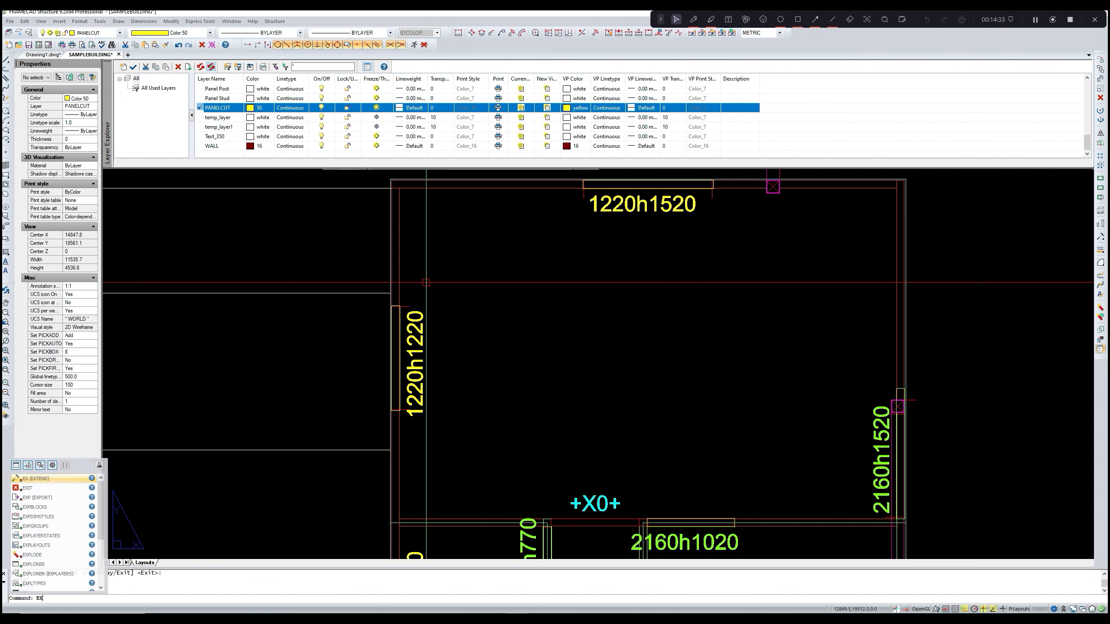
key("Return")
scroll(396, 288, "up", 5)
left_click(396, 289)
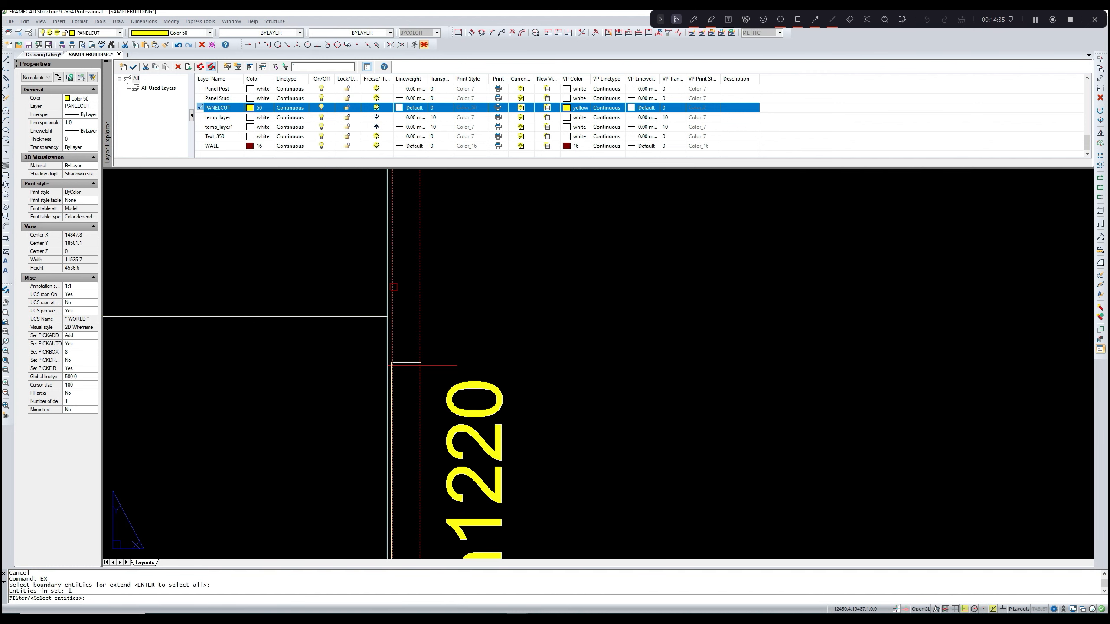
scroll(395, 288, "down", 4)
scroll(445, 290, "down", 5)
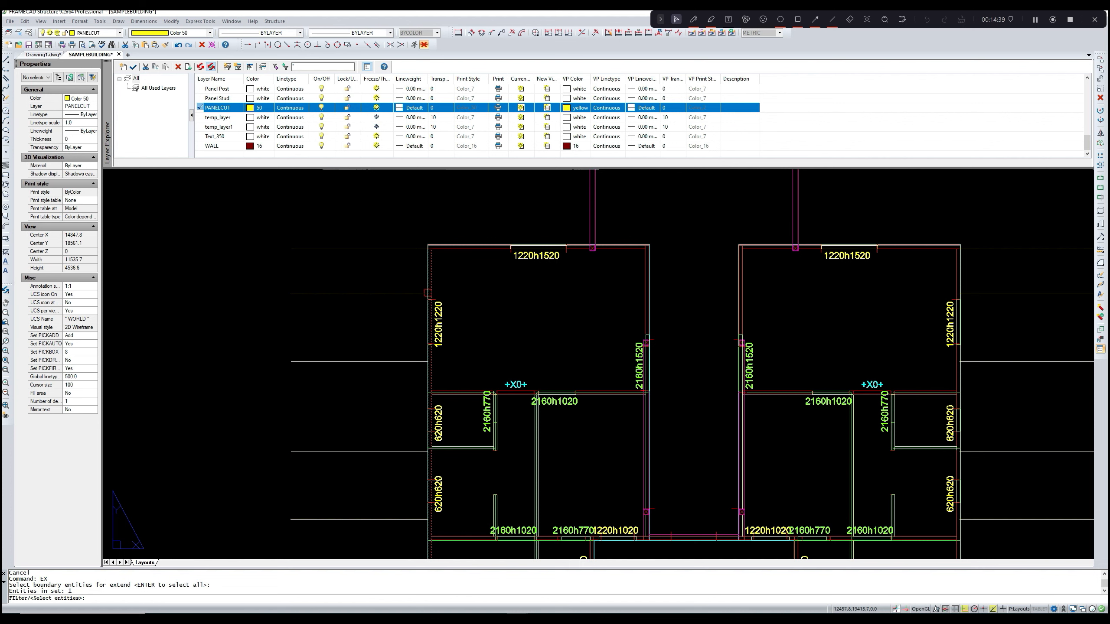
key("Return")
scroll(385, 284, "down", 2)
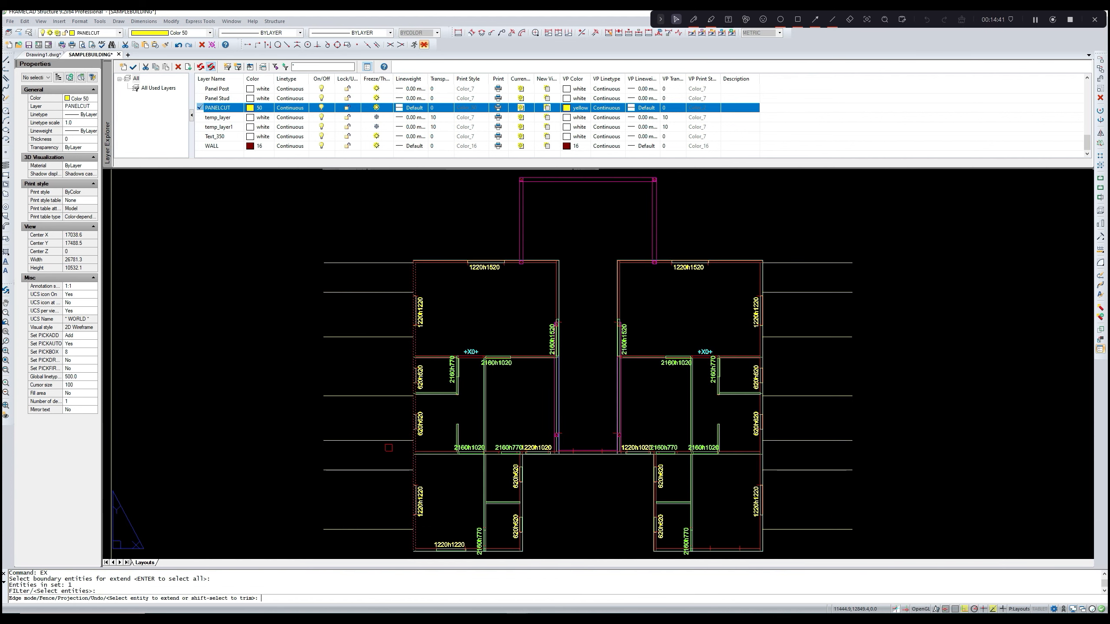
left_click(385, 544)
left_click(328, 287)
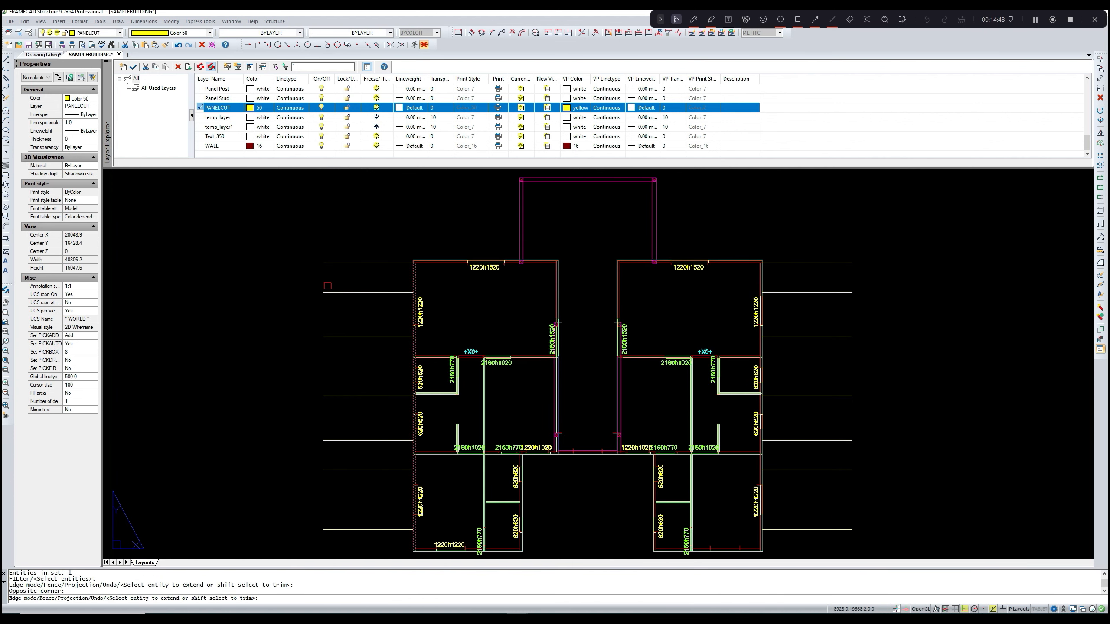
key("Return")
- Examine the panel cut line ends at the left unit's side wall and the layout around both units' lower walls
scroll(401, 308, "up", 10)
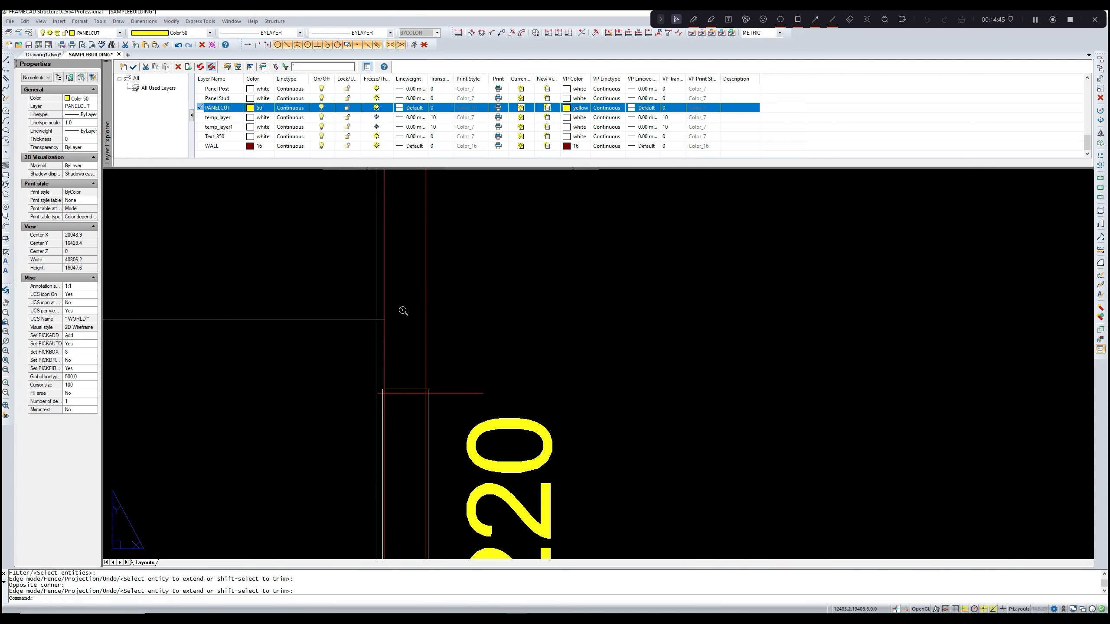
scroll(402, 310, "down", 8)
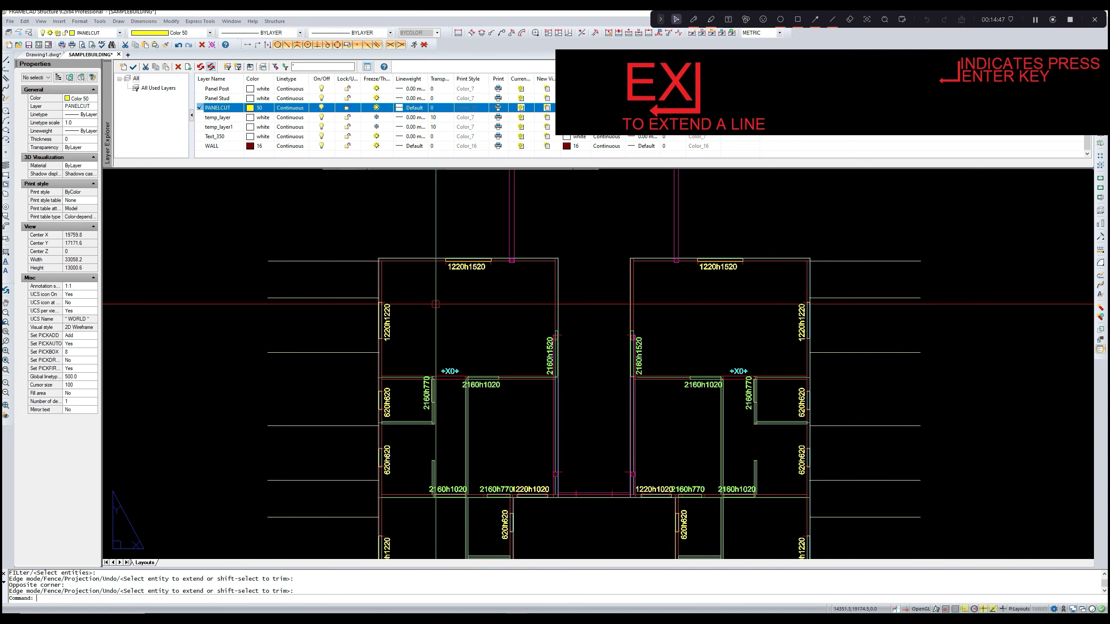
scroll(435, 303, "up", 4)
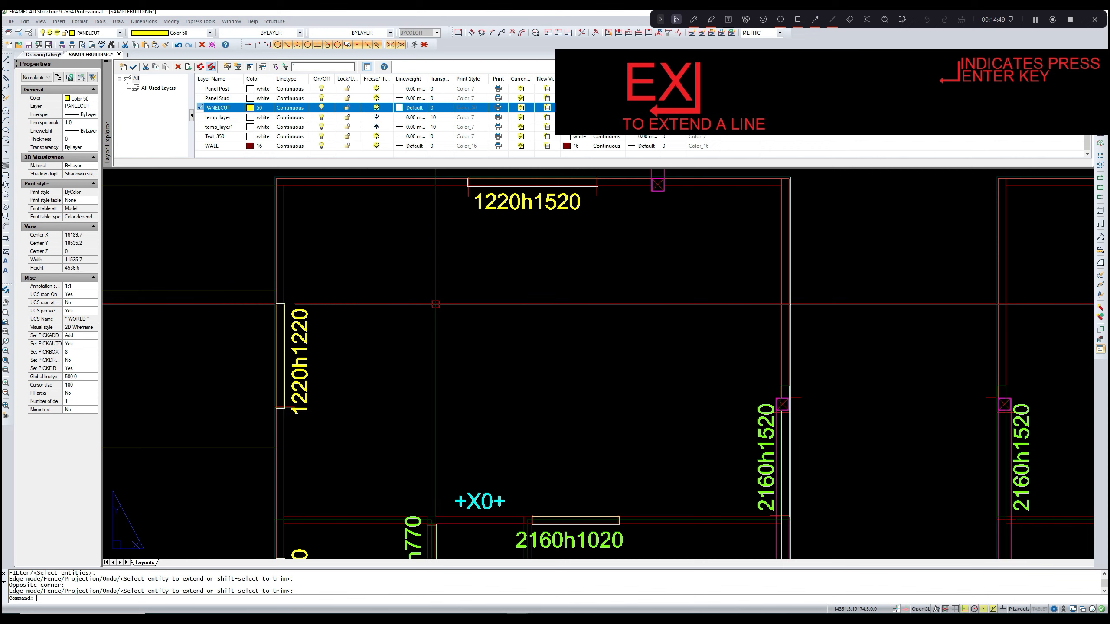
scroll(436, 303, "down", 4)
middle_click_drag(434, 304, 388, 287)
scroll(464, 316, "down", 1)
middle_click_drag(465, 318, 497, 226)
middle_click_drag(498, 355, 521, 298)
scroll(529, 417, "up", 1)
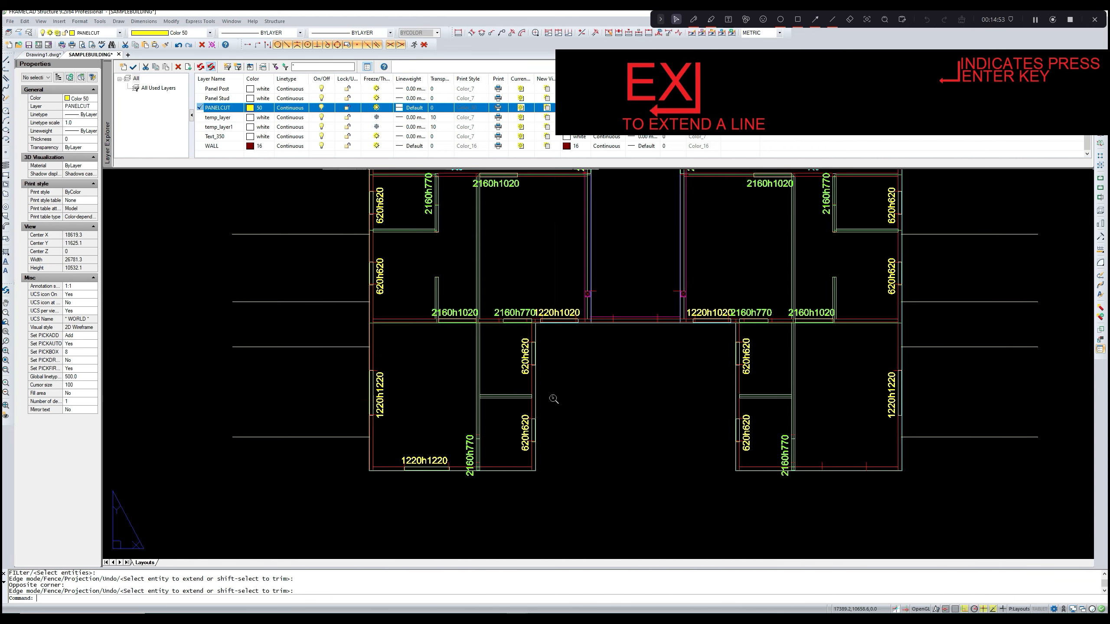
middle_click_drag(553, 398, 560, 372)
scroll(456, 466, "up", 3)
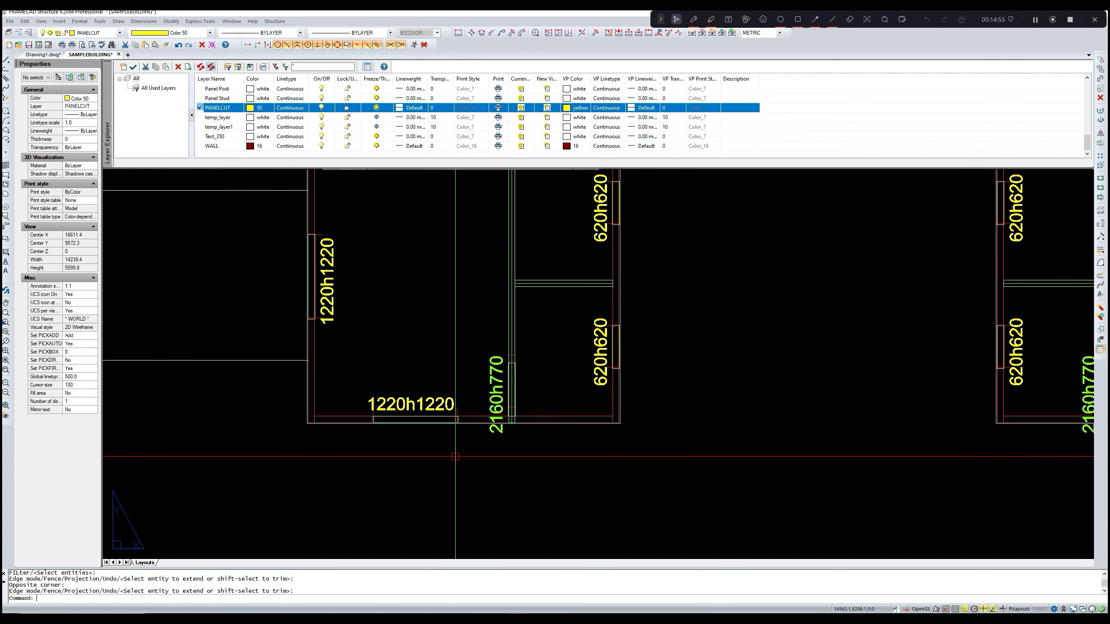
middle_click_drag(450, 454, 466, 438)
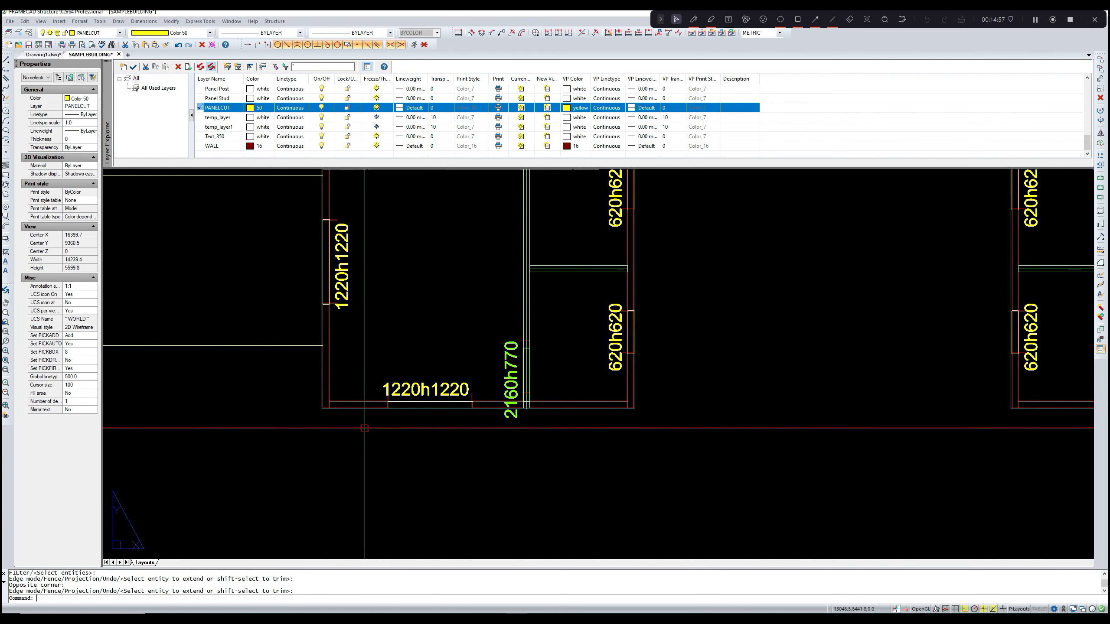
- Measure the horizontal distance along the left unit's lower wall from the outer side wall to the partition with the 2160h770 door
scroll(365, 429, "up", 1)
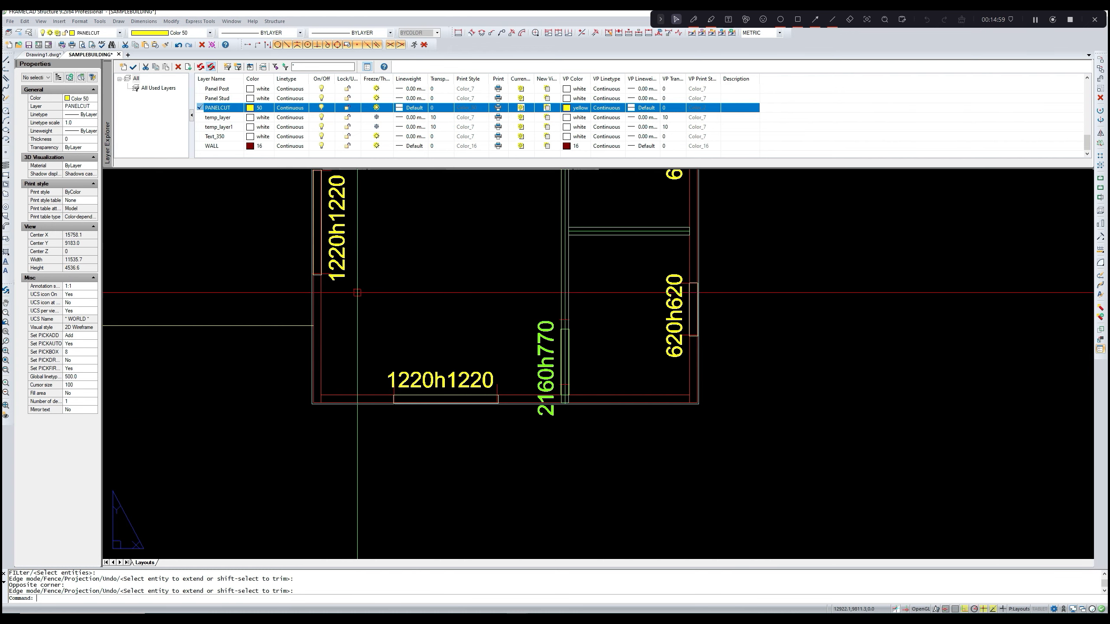
type("dli")
key("Return")
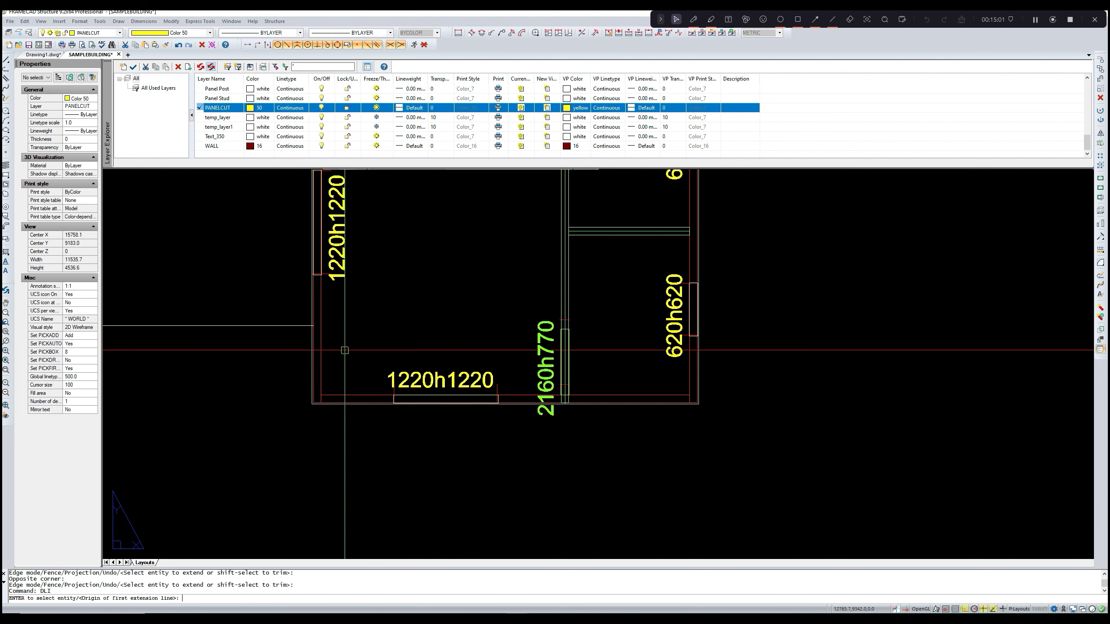
left_click(321, 396)
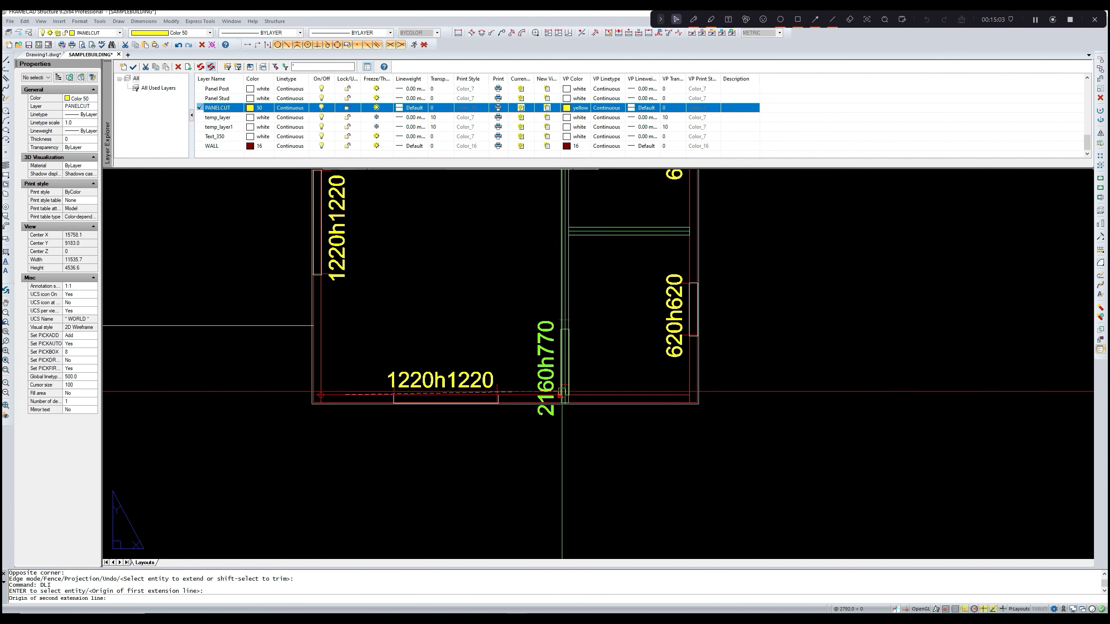
left_click(561, 396)
key("Escape")
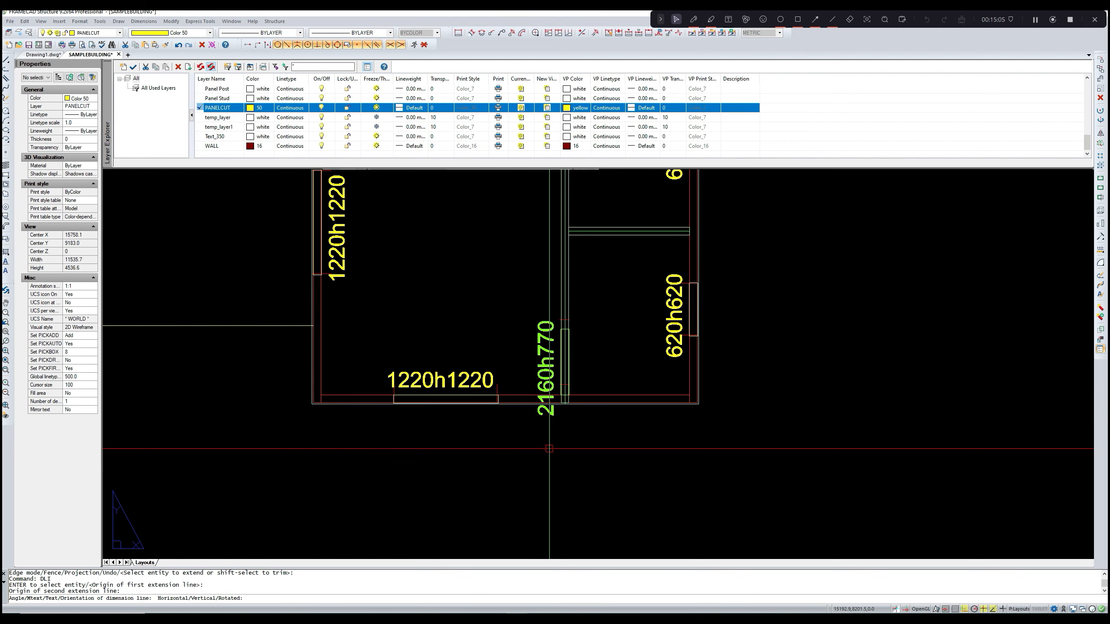
- Try a short horizontal panel cut line outward from the left unit's lower corner facing the right unit, and delete it
scroll(573, 428, "down", 2)
middle_click_drag(625, 388, 484, 414)
scroll(464, 418, "up", 1)
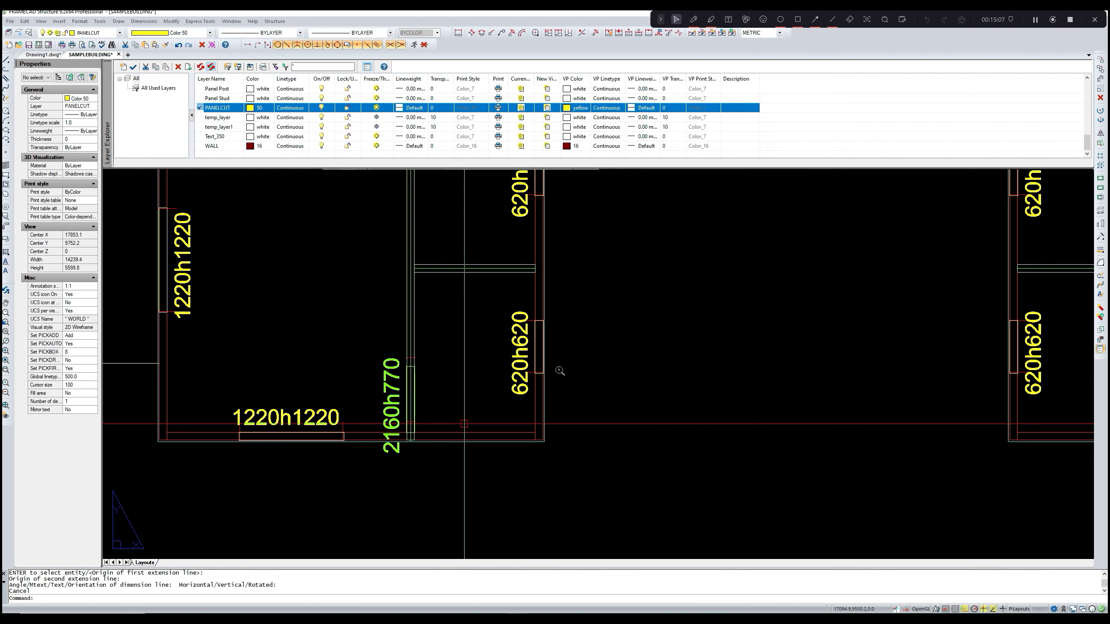
middle_click_drag(560, 370, 537, 392)
scroll(540, 372, "up", 1)
scroll(539, 363, "down", 2)
middle_click_drag(542, 354, 509, 383)
scroll(504, 464, "up", 1)
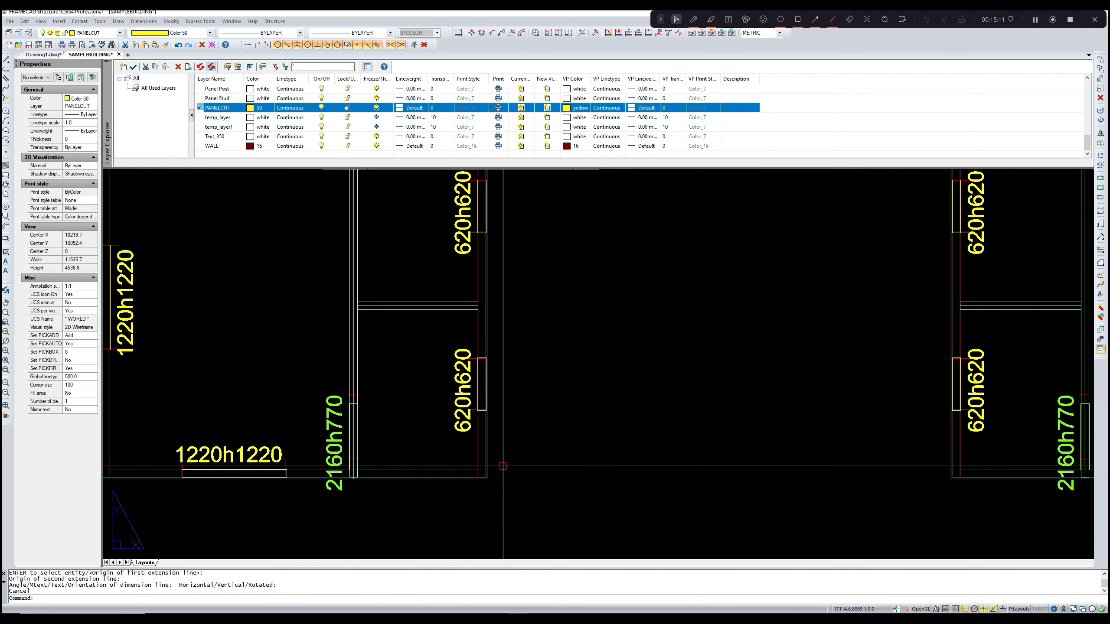
key("Return")
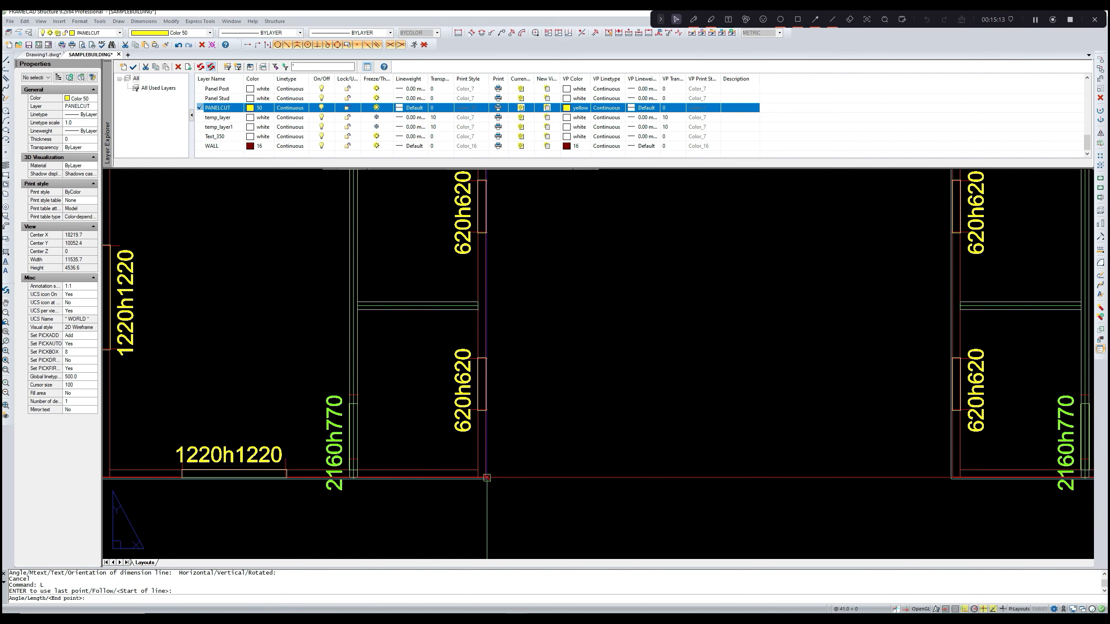
left_click(486, 479)
left_click(609, 483)
key("Return")
scroll(496, 477, "up", 3)
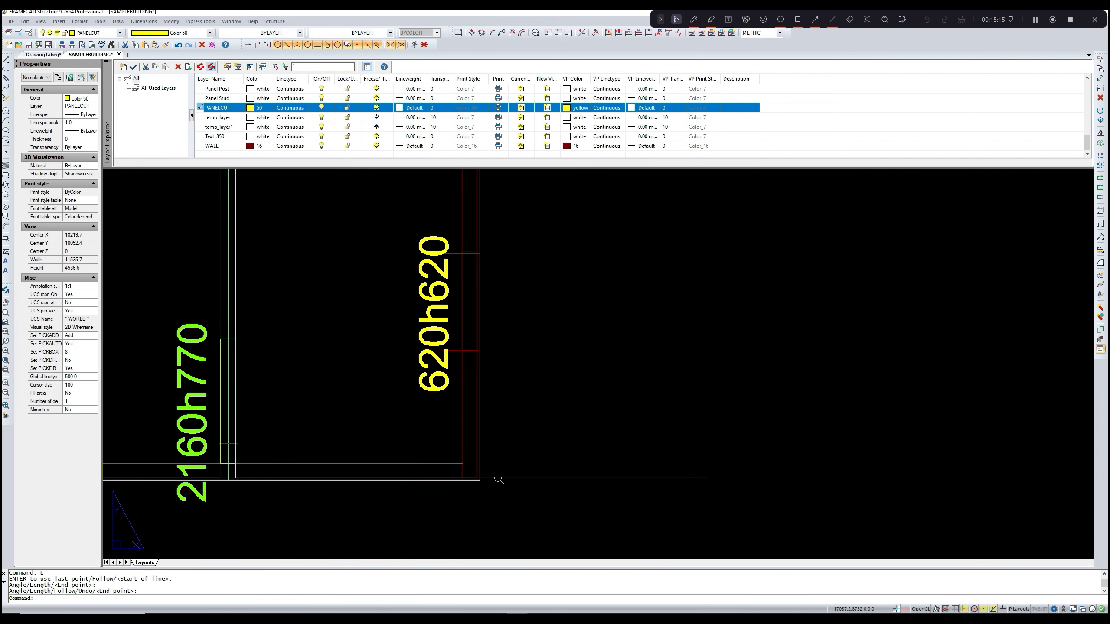
left_click(497, 477)
key("Delete")
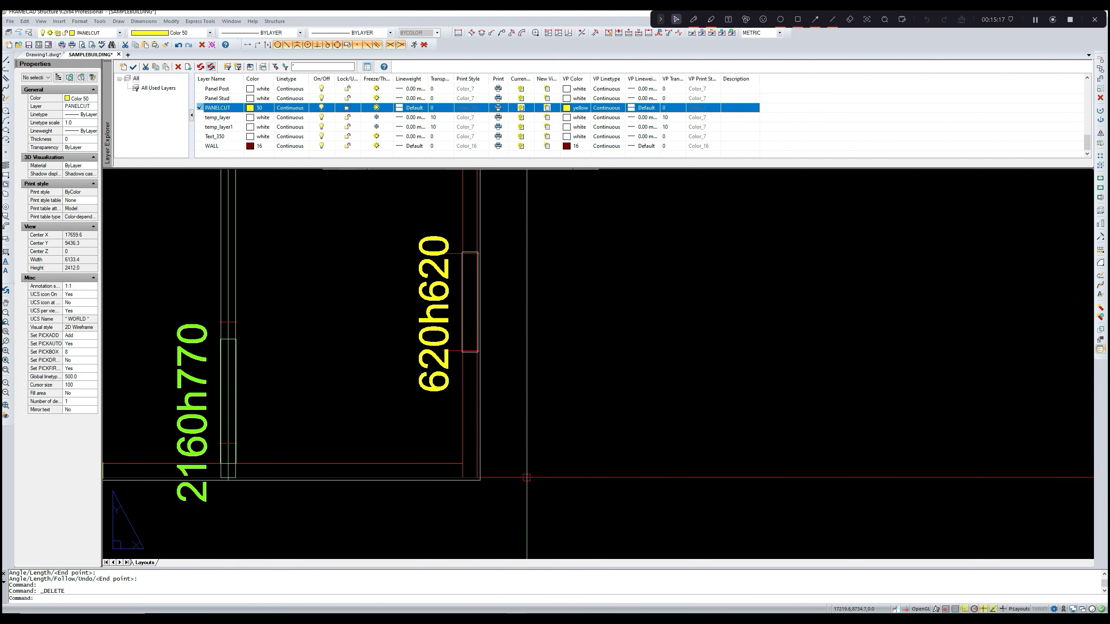
scroll(526, 477, "down", 3)
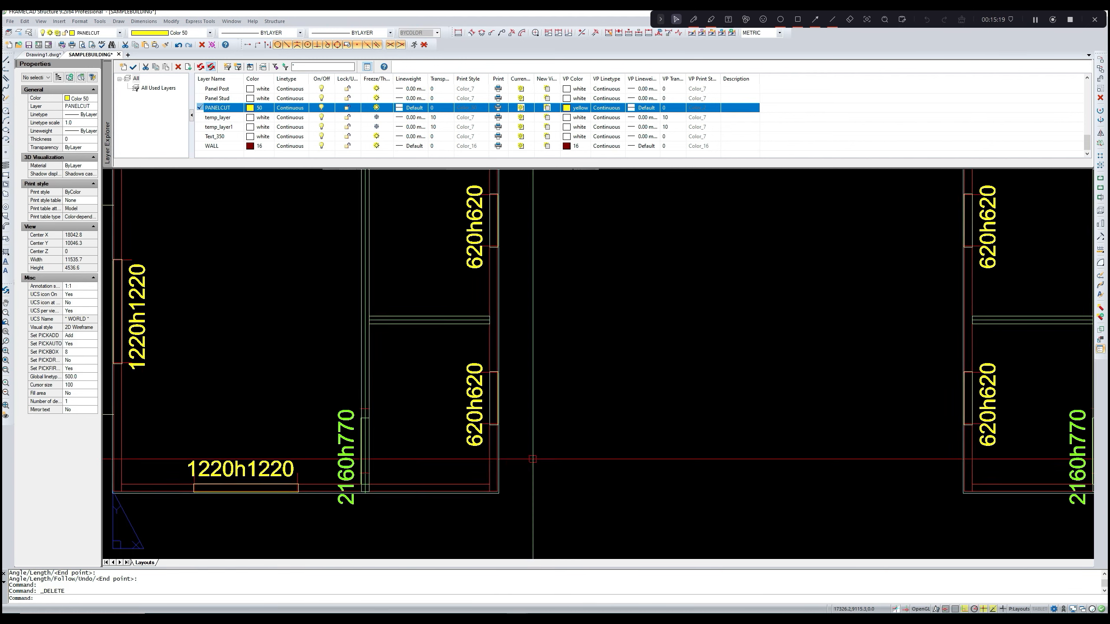
scroll(526, 477, "down", 3)
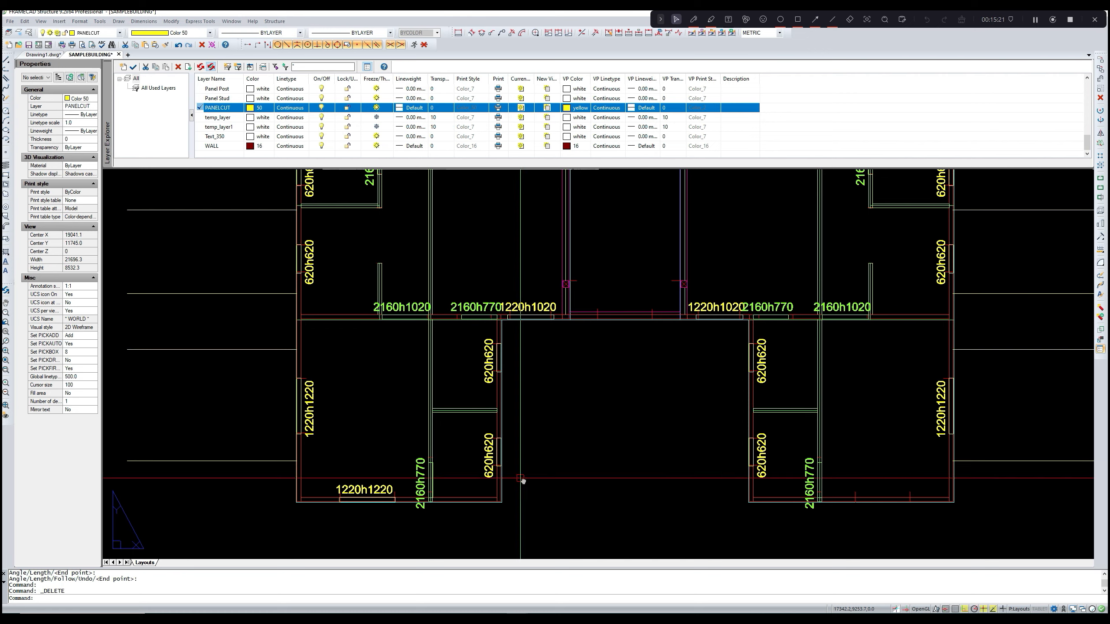
scroll(526, 477, "down", 3)
middle_click_drag(521, 476, 519, 479)
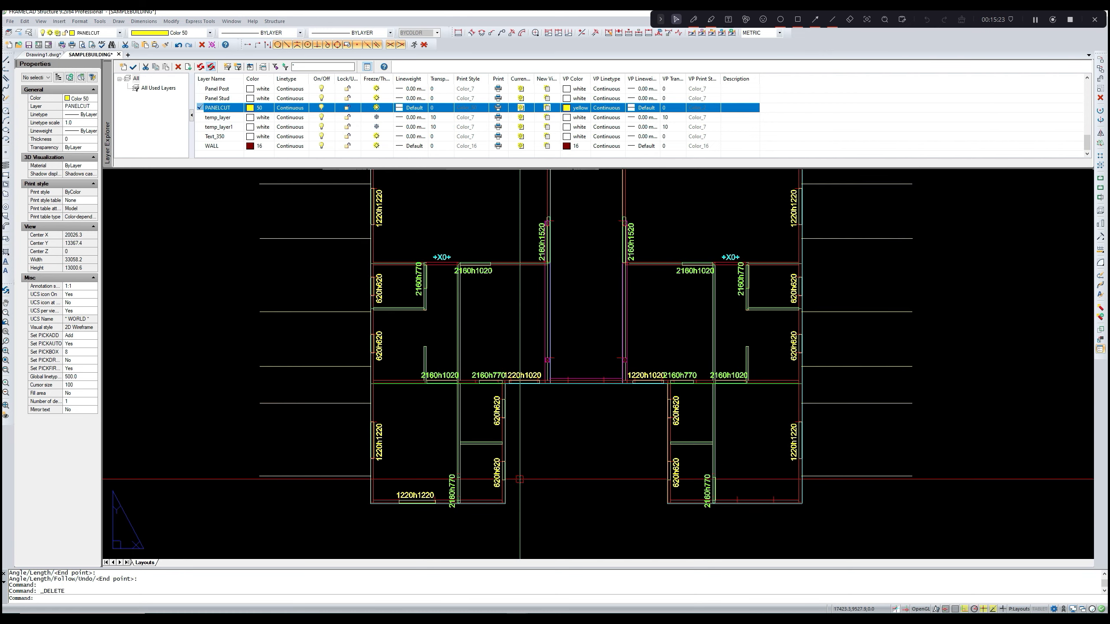
- Check which layers the overlapping lines of the left unit's side wall facing the right unit belong to
scroll(520, 479, "up", 2)
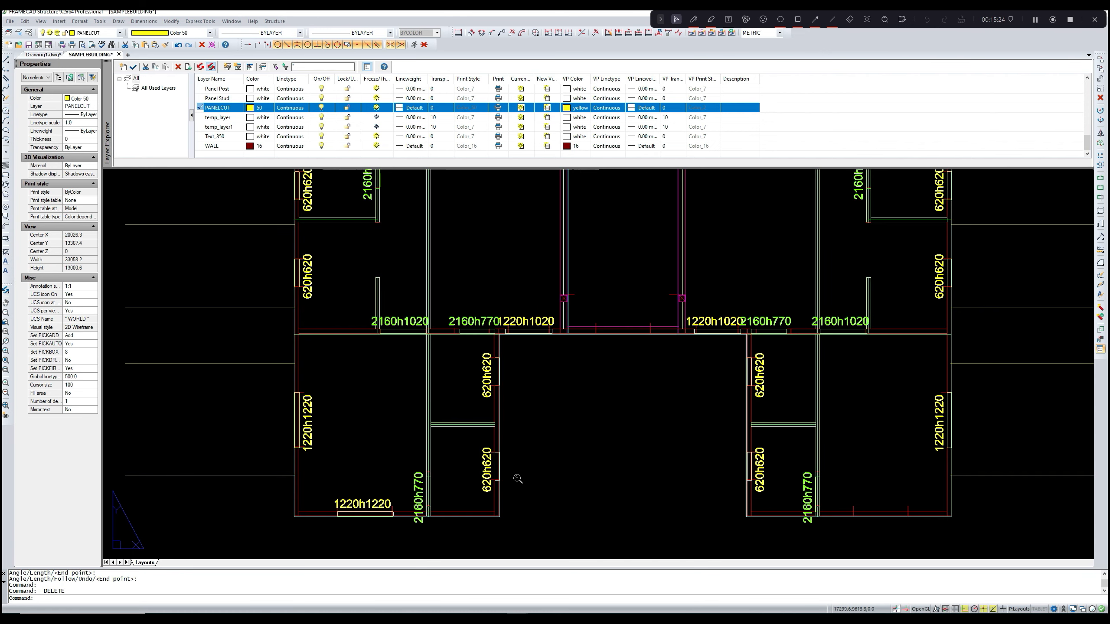
scroll(507, 443, "up", 2)
left_click(499, 435)
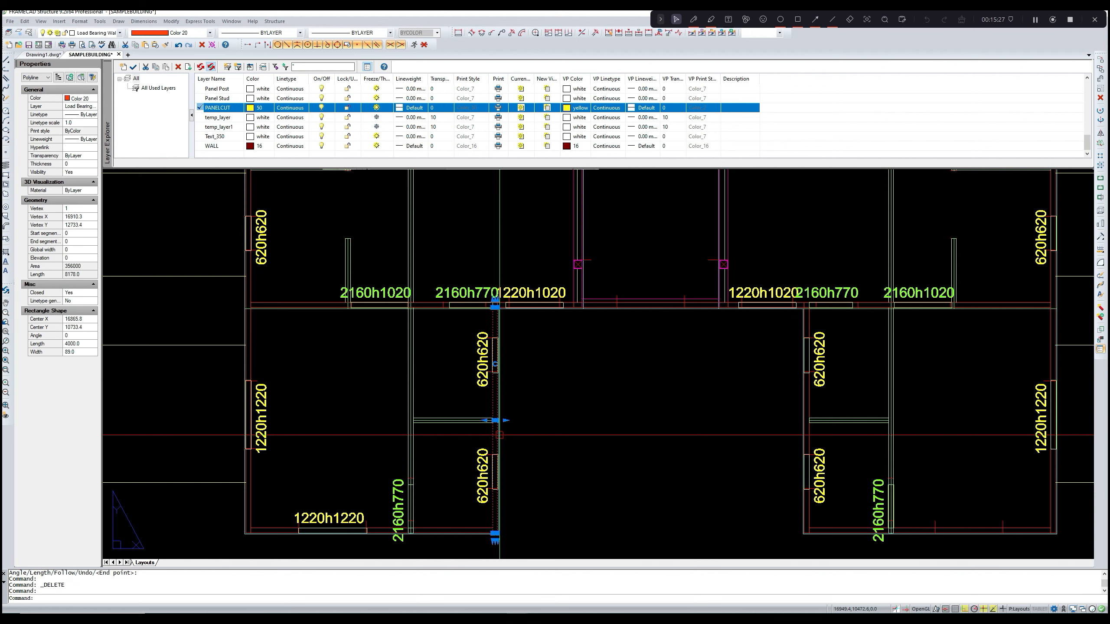
type("PR")
key("Return")
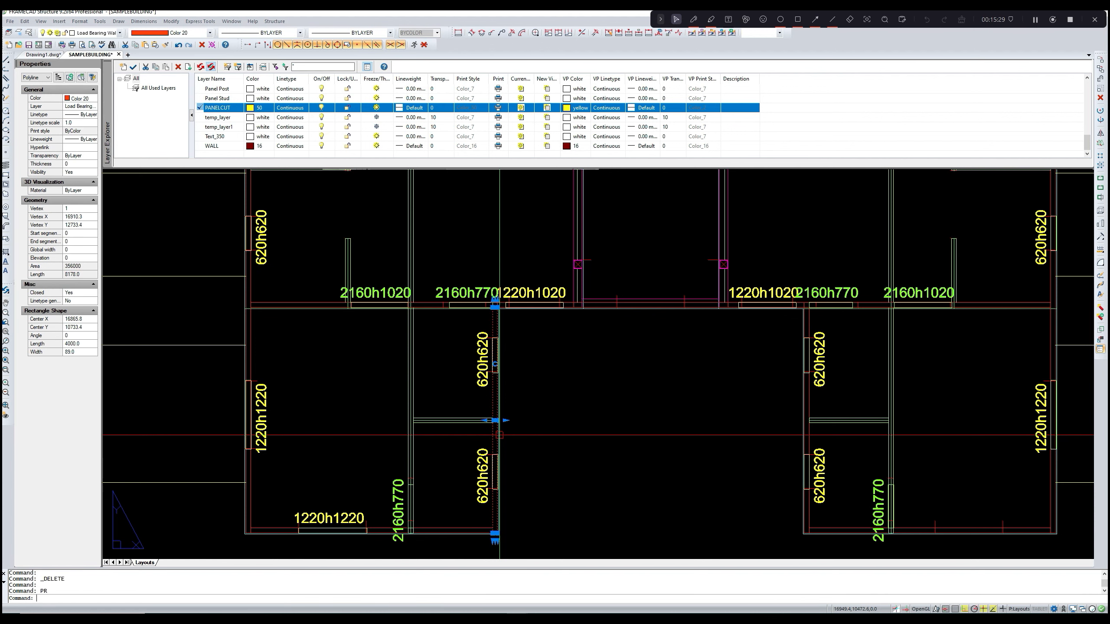
key("Escape")
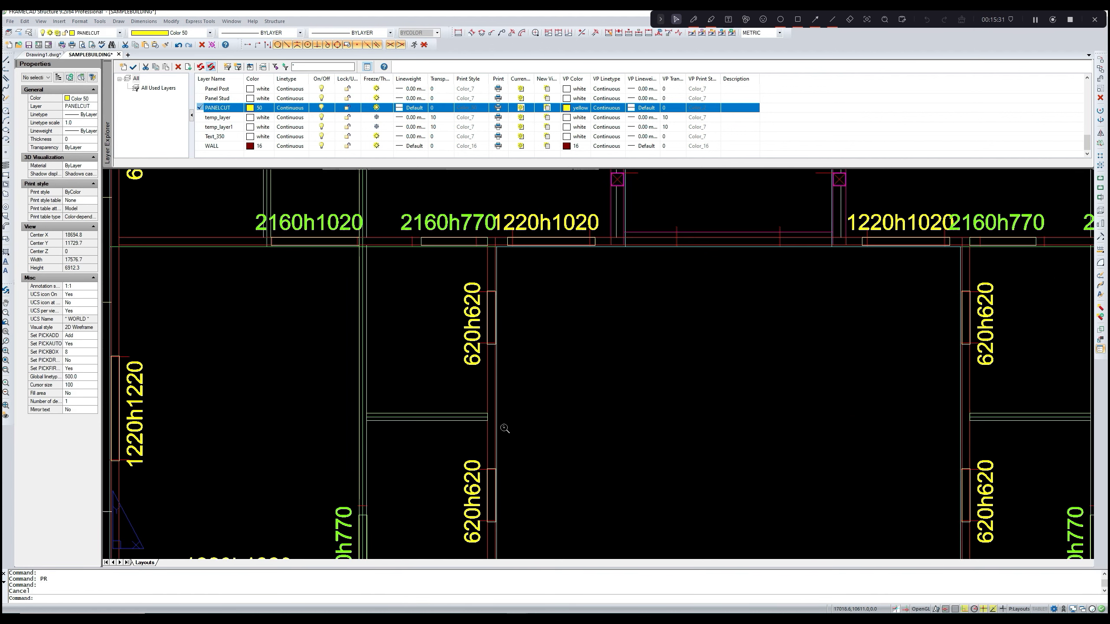
scroll(500, 428, "up", 2)
left_click(499, 428)
type("PR")
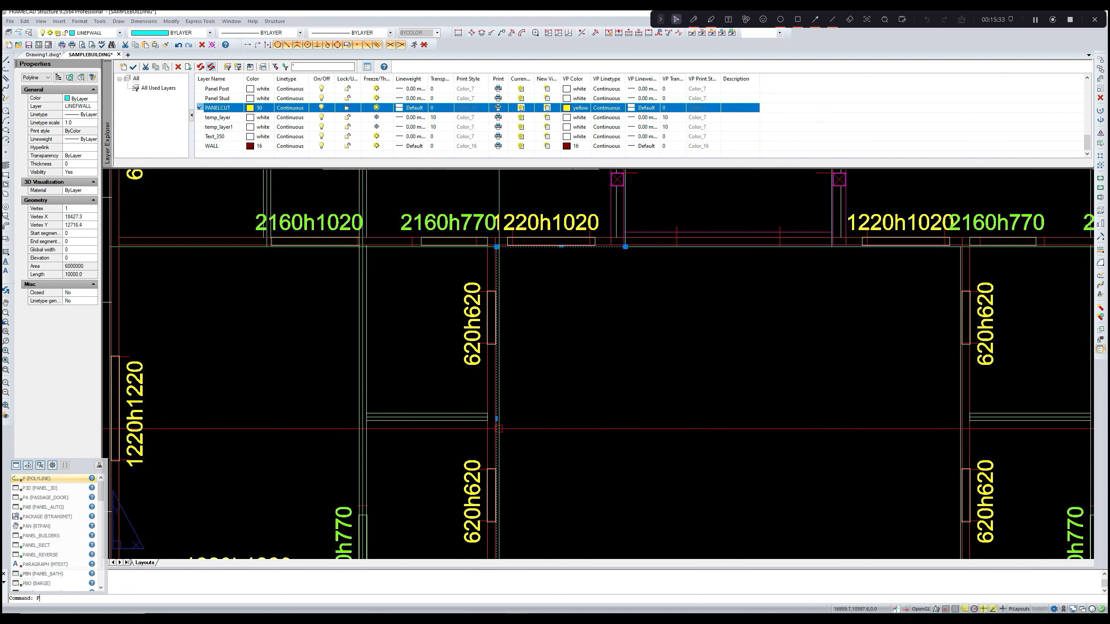
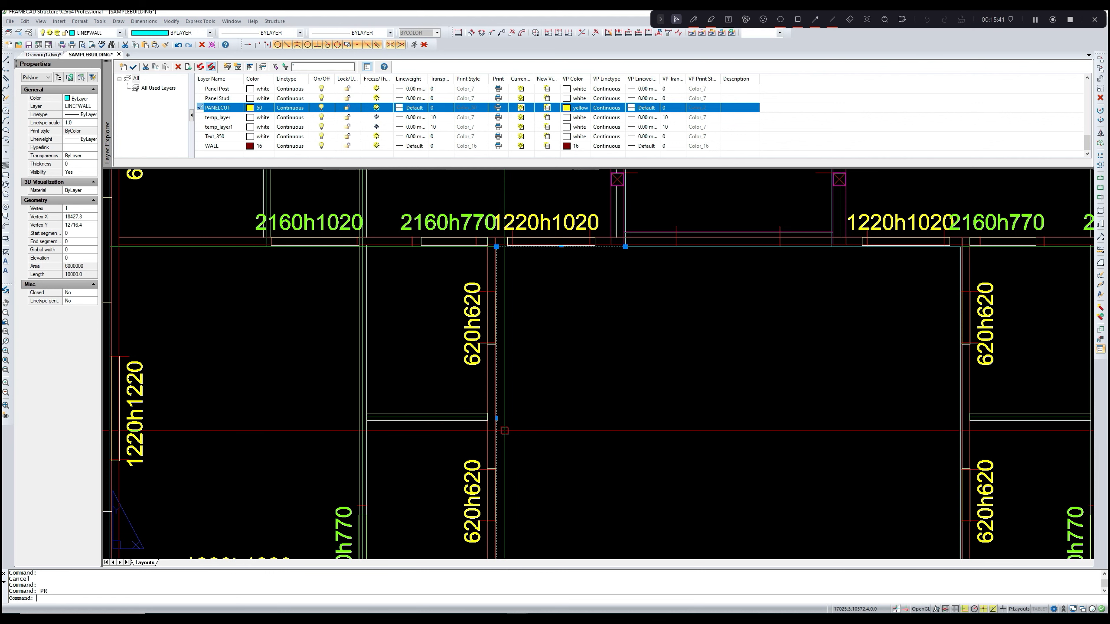
key("Escape")
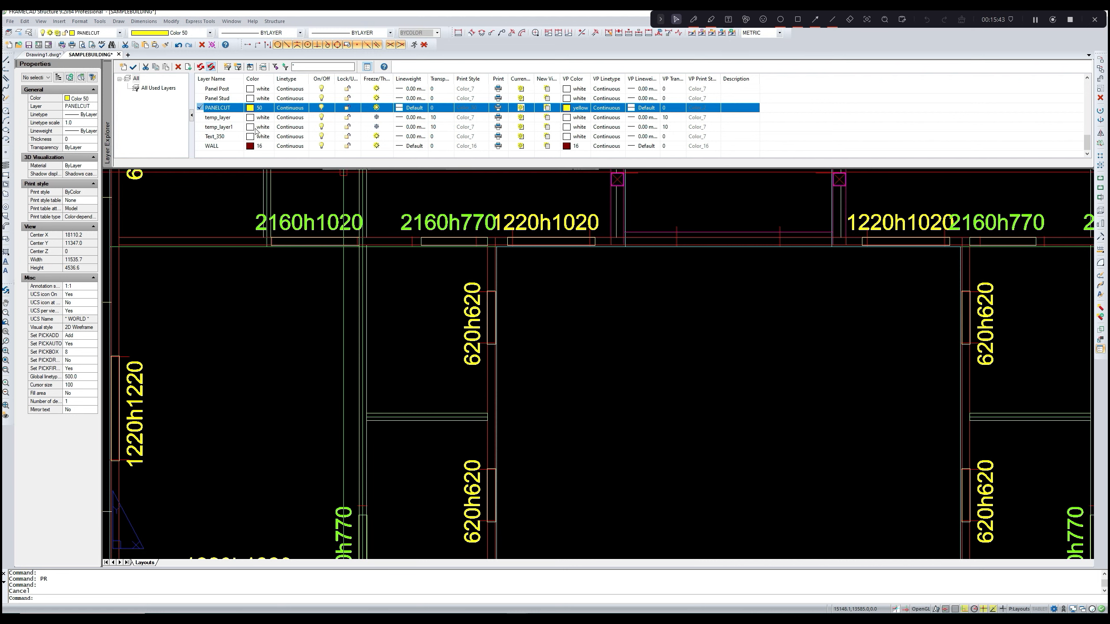
- Turn off the LINEFWALL layer
scroll(257, 131, "up", 5)
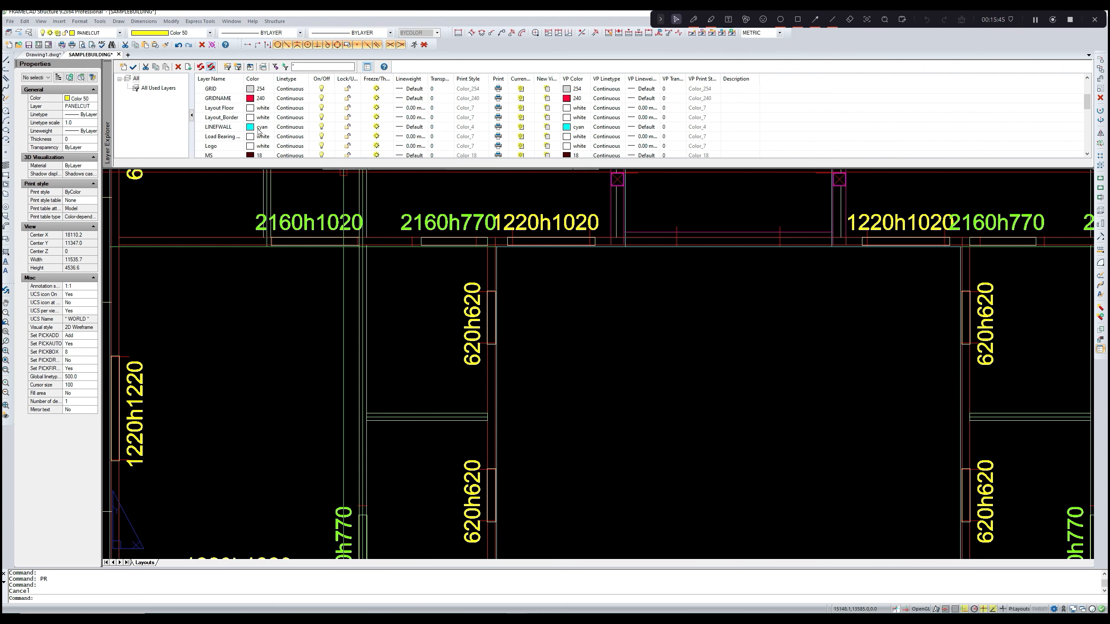
left_click(231, 121)
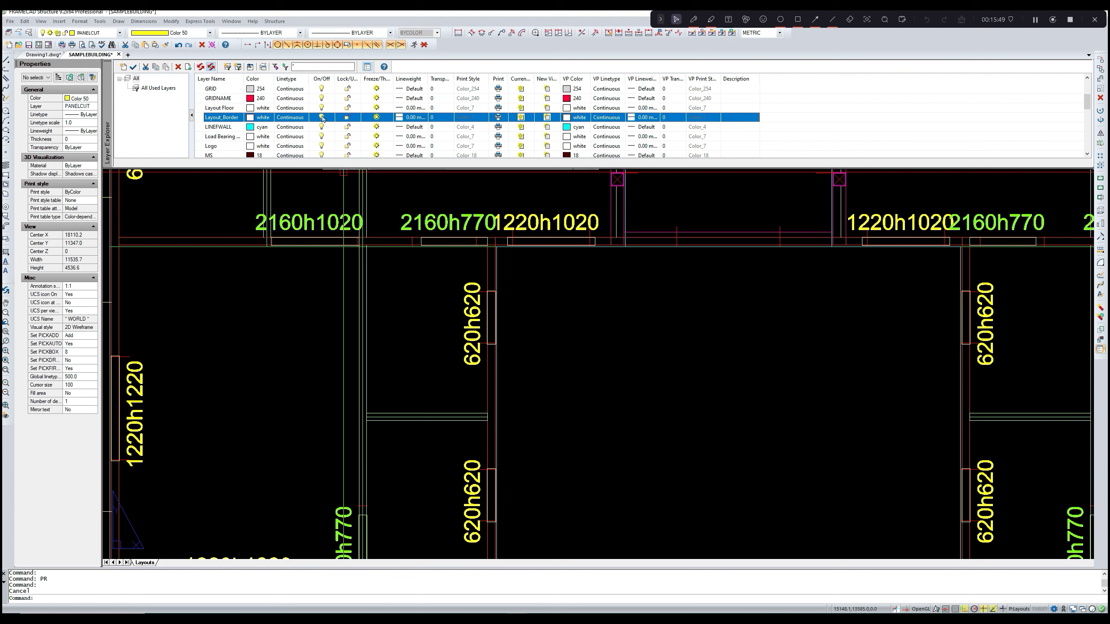
left_click(554, 306)
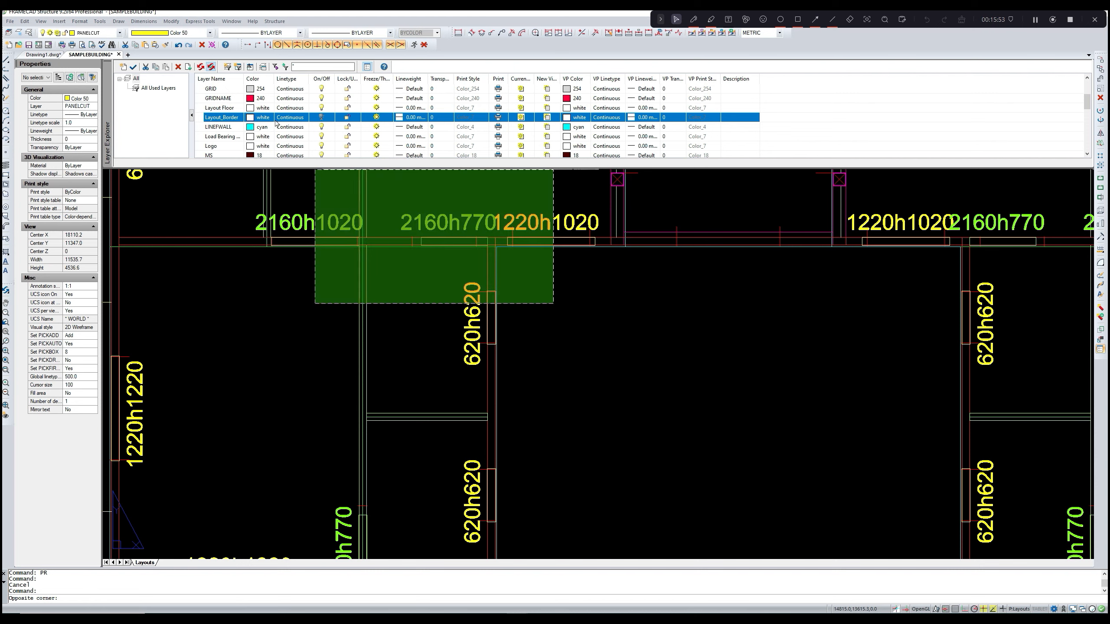
left_click(322, 127)
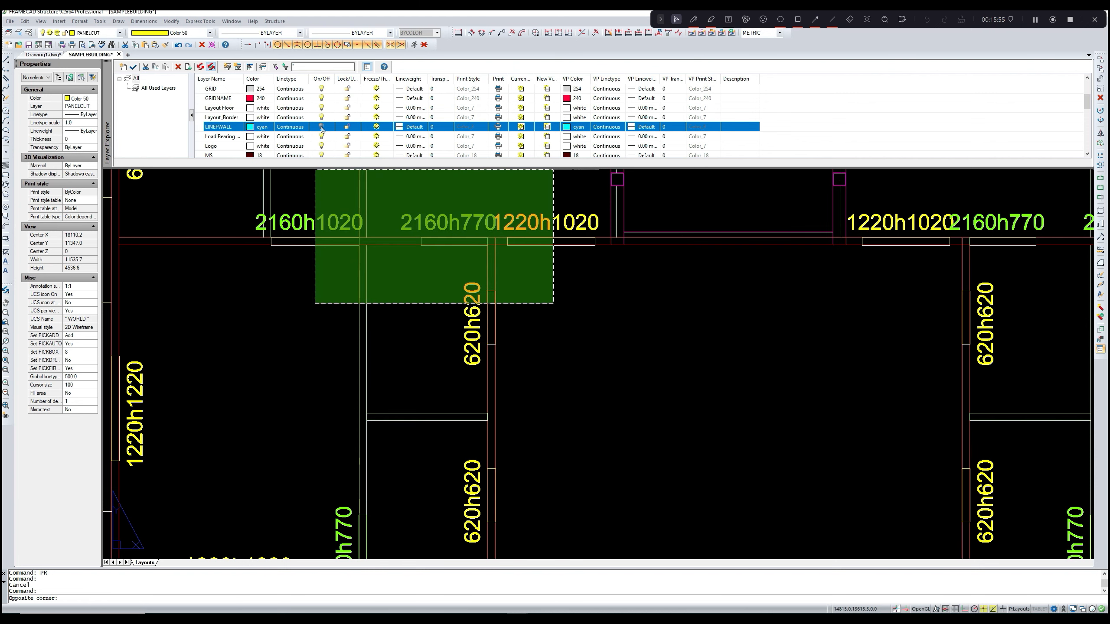
key("Escape")
key("Escape")
- Draw a horizontal panel cut line about 1150 mm long outward from the left unit's lower corner facing the right unit
scroll(551, 299, "down", 3)
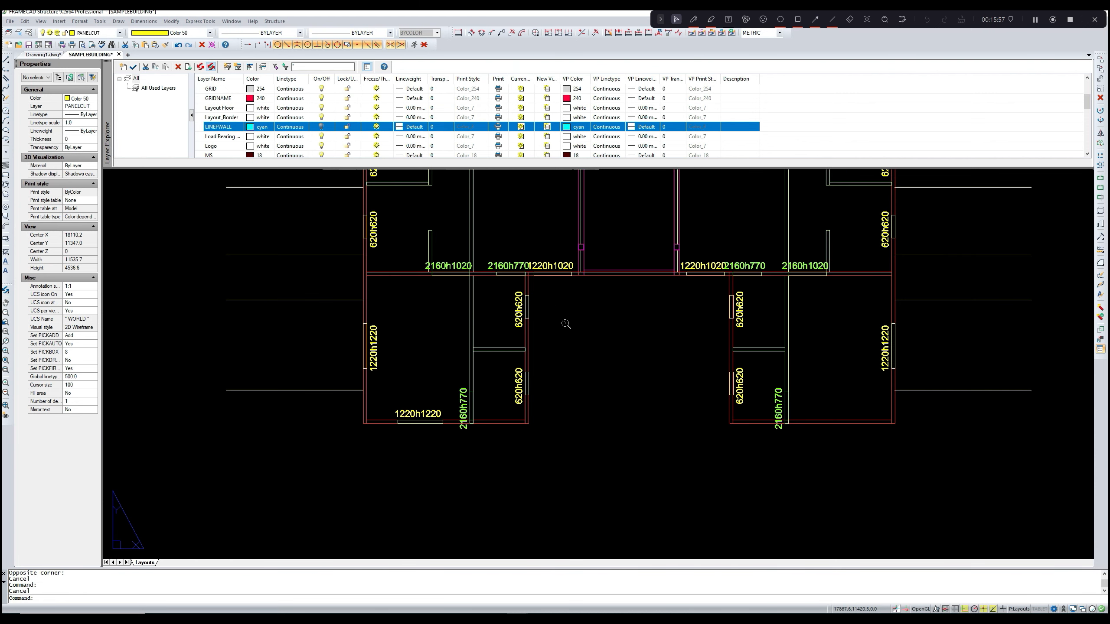
middle_click_drag(565, 325, 565, 290)
scroll(548, 356, "up", 1)
type("L")
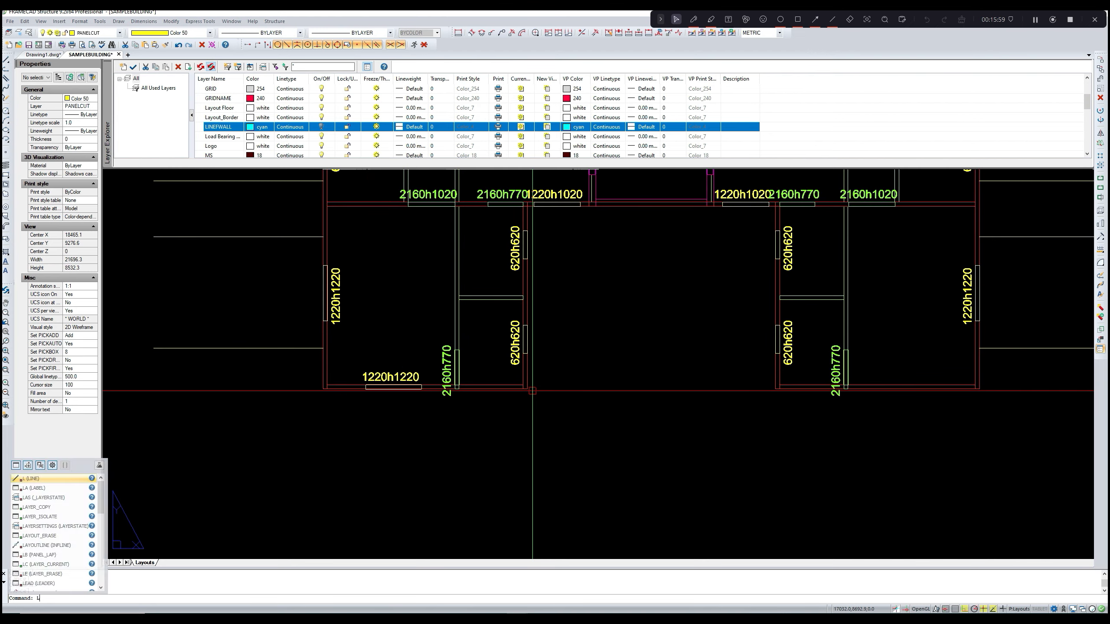
key("Return")
scroll(534, 396, "up", 2)
left_click(524, 384)
left_click(621, 384)
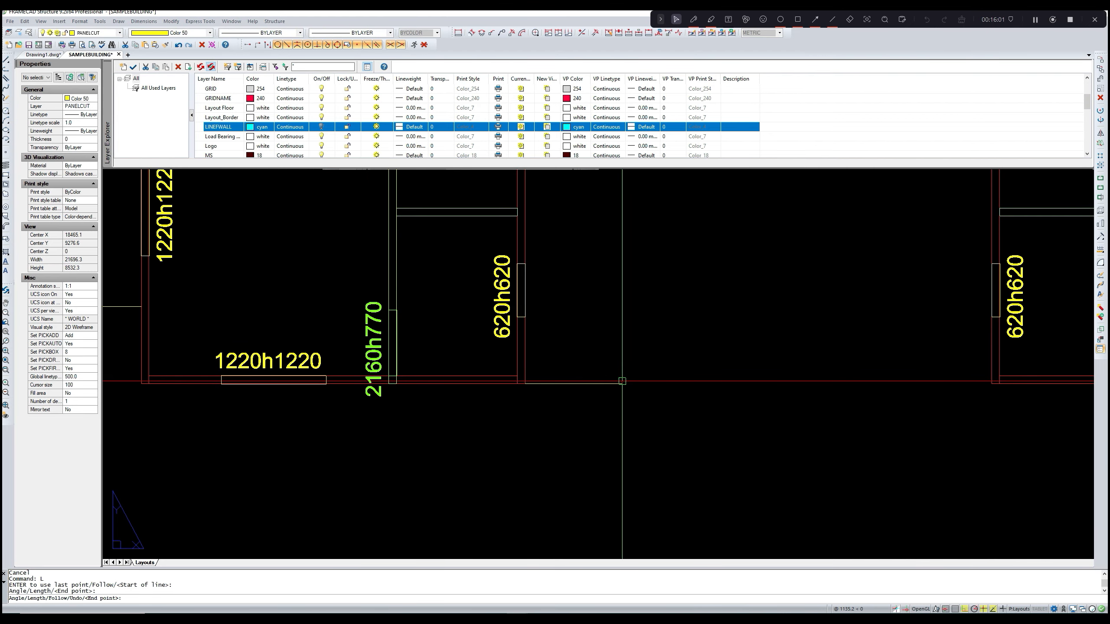
key("Return")
- Offset the left unit's lower inner panel cut line 2440 mm upward
type("o")
key("Return")
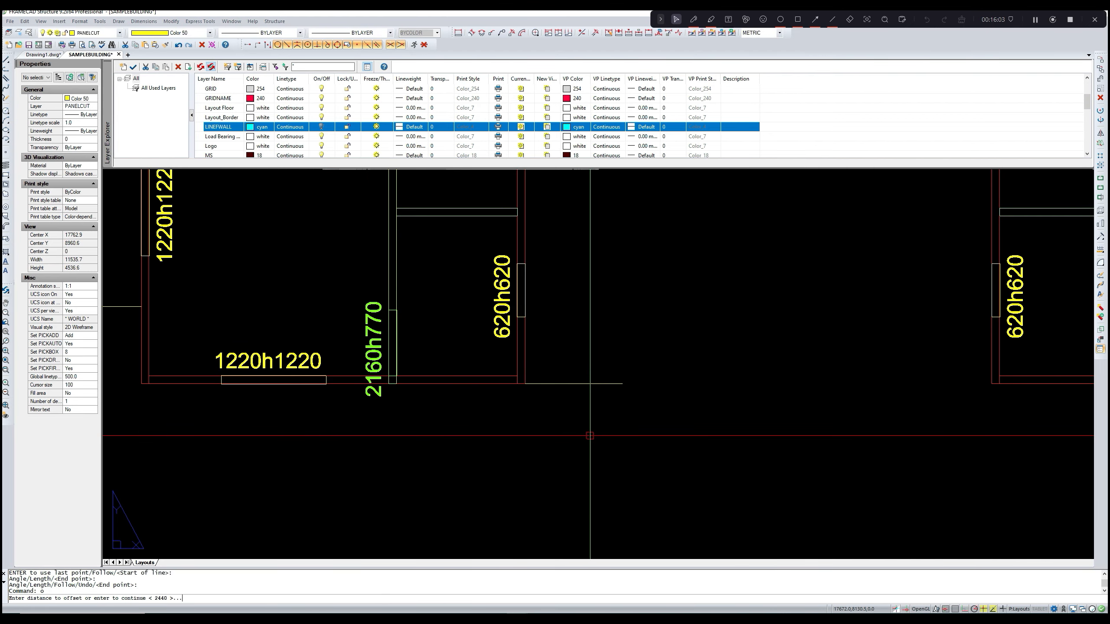
key("Return")
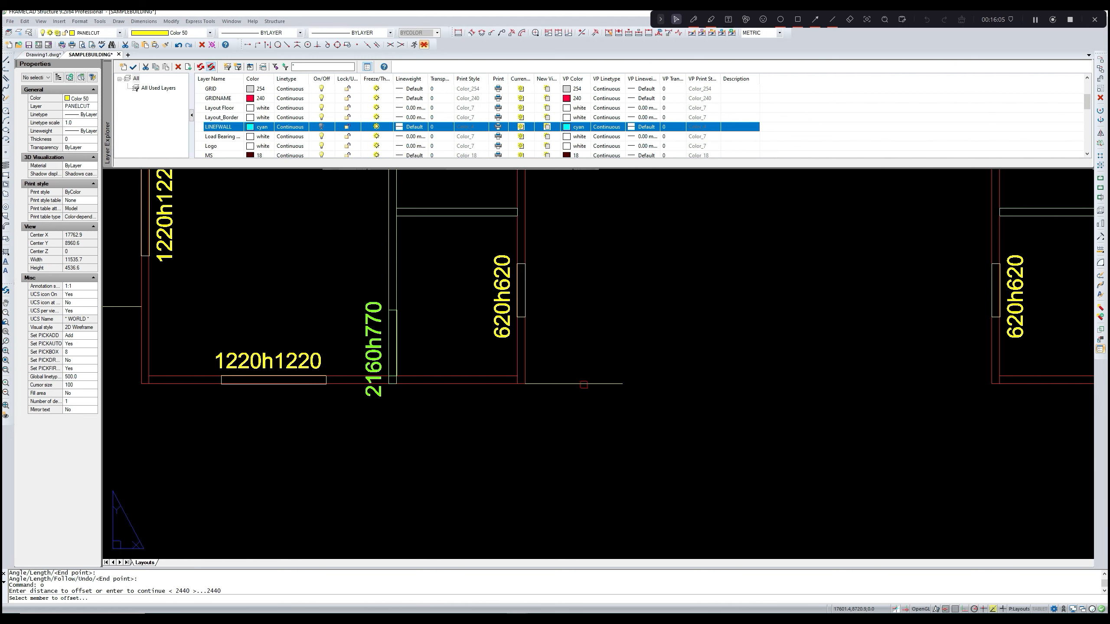
left_click(584, 384)
left_click(581, 350)
scroll(567, 378, "down", 4)
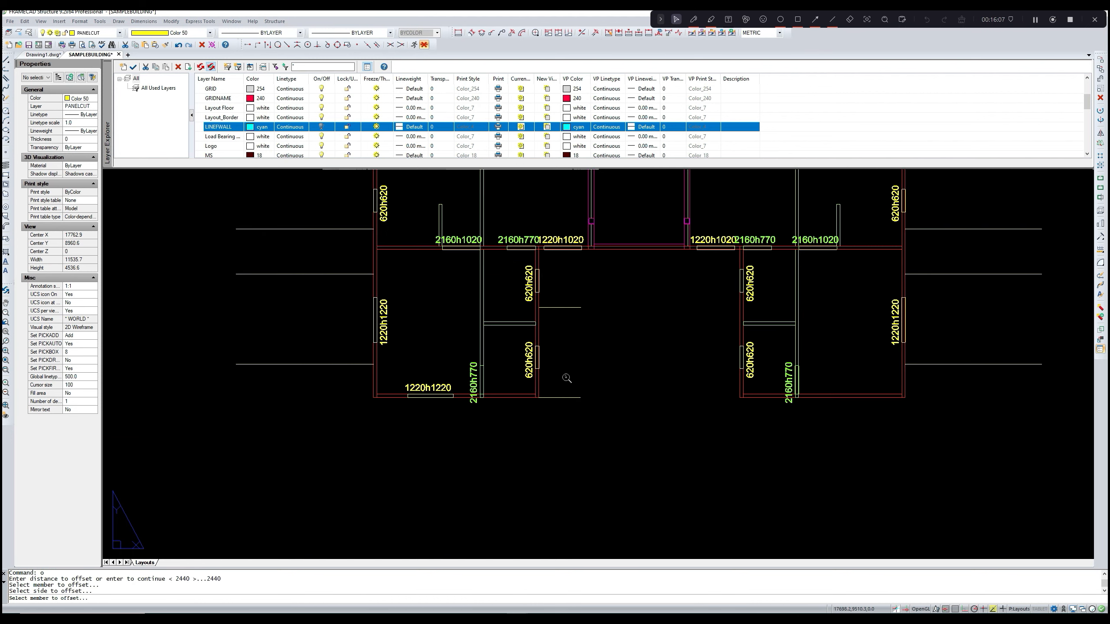
middle_click_drag(566, 363, 508, 372)
key("Escape")
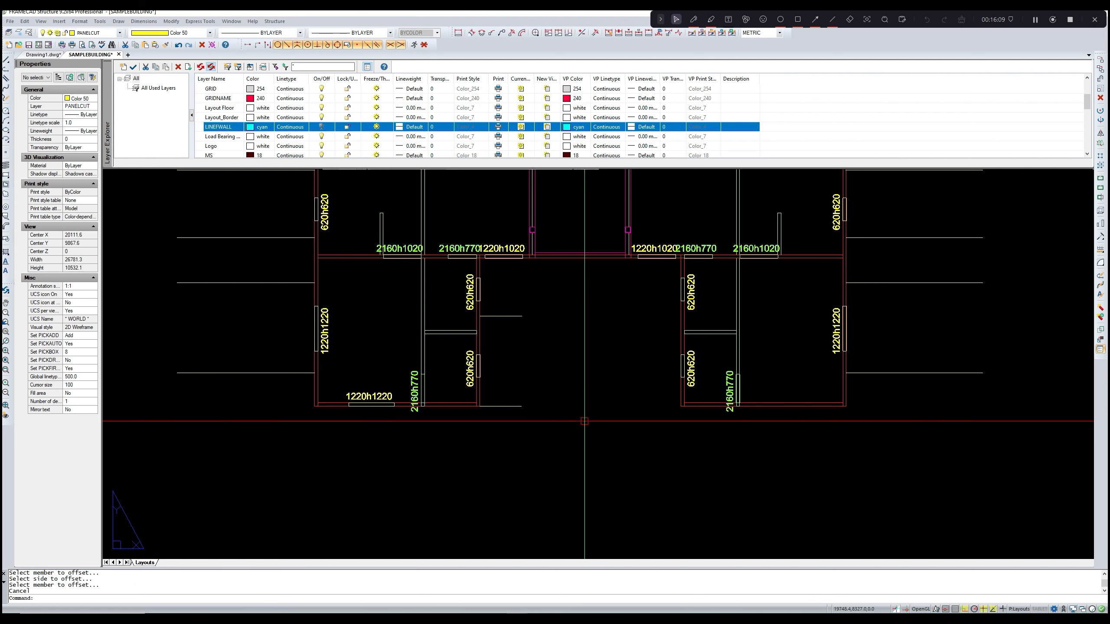
- Draw a short horizontal panel cut line from the right unit's lower corner towards the left unit
type("l")
key("Return")
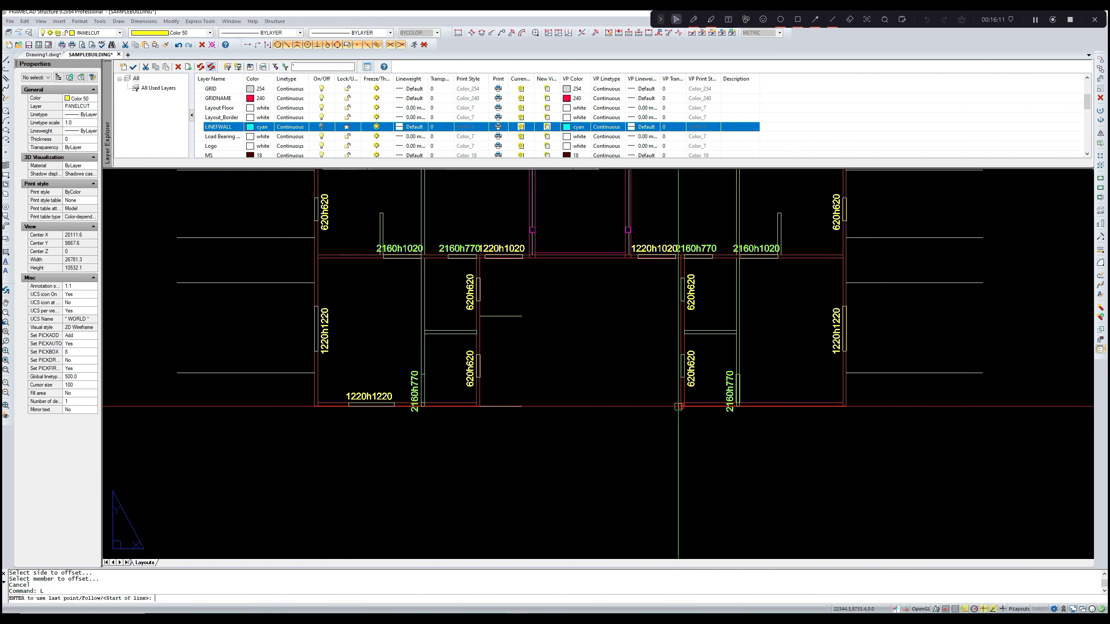
left_click(679, 402)
left_click(611, 406)
key("Return")
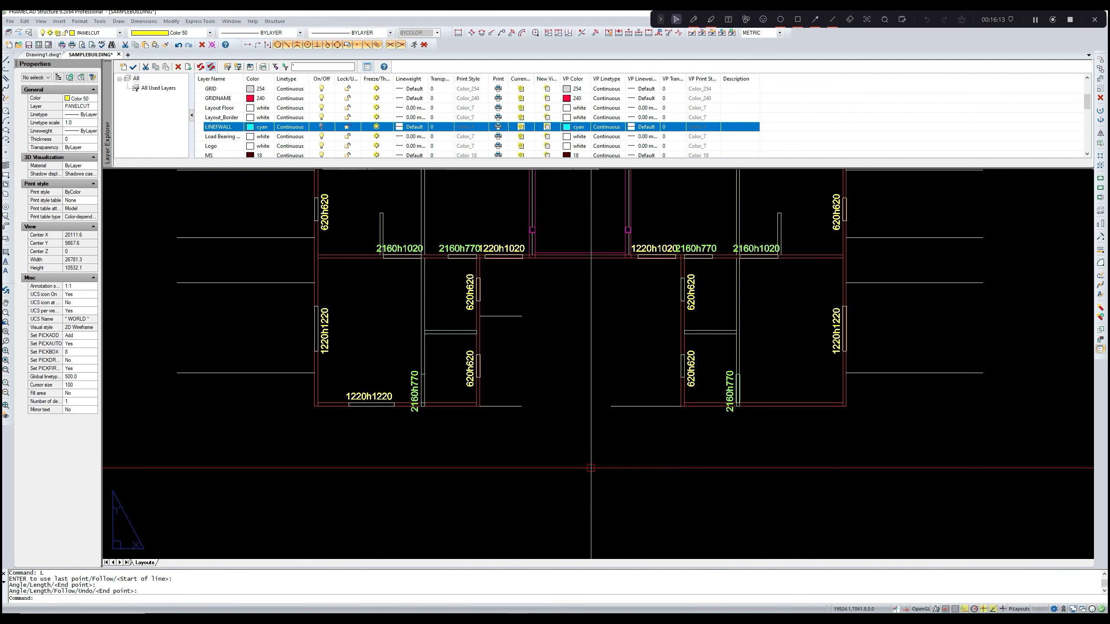
- Offset the right unit's lower inner panel cut line 2440 mm upward
type("o")
key("Return")
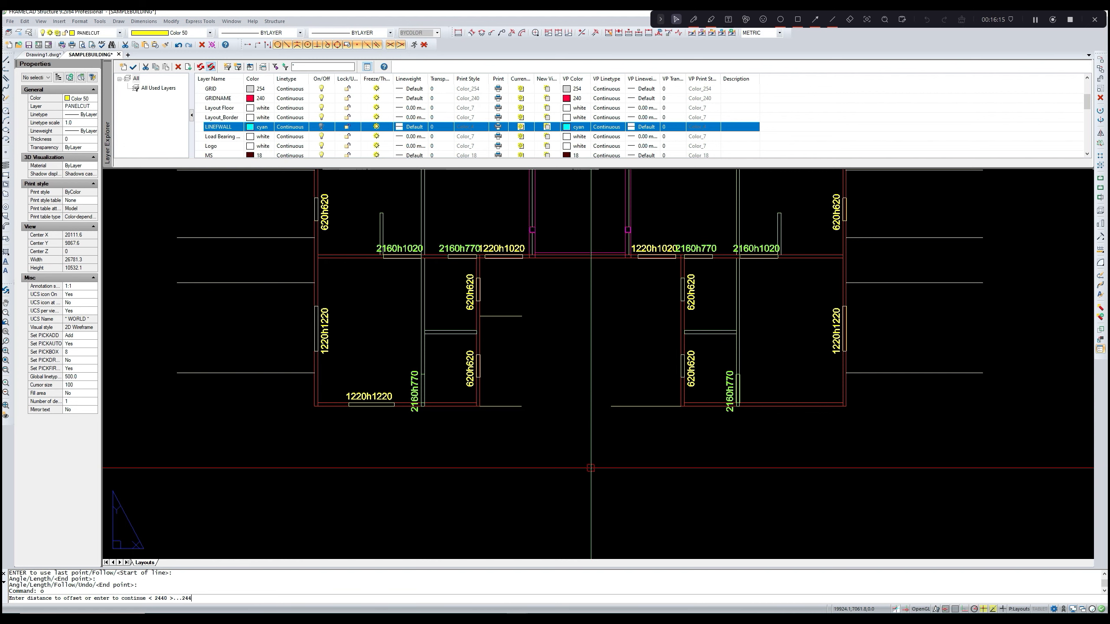
type("2440")
key("Return")
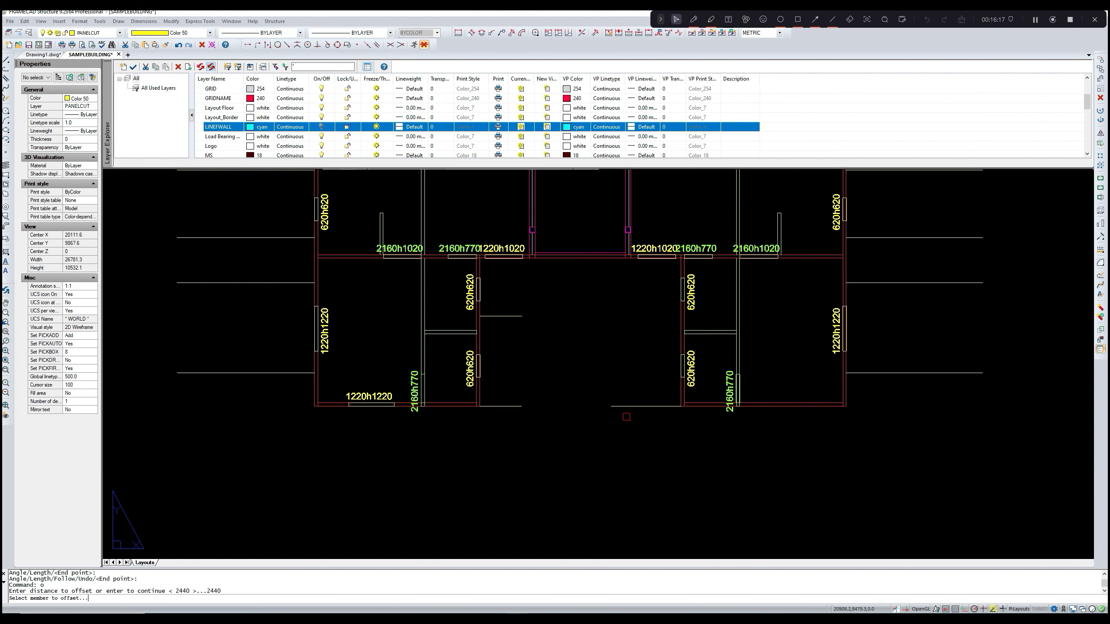
left_click(629, 406)
left_click(627, 374)
middle_click_drag(626, 374, 608, 435)
scroll(607, 435, "down", 2)
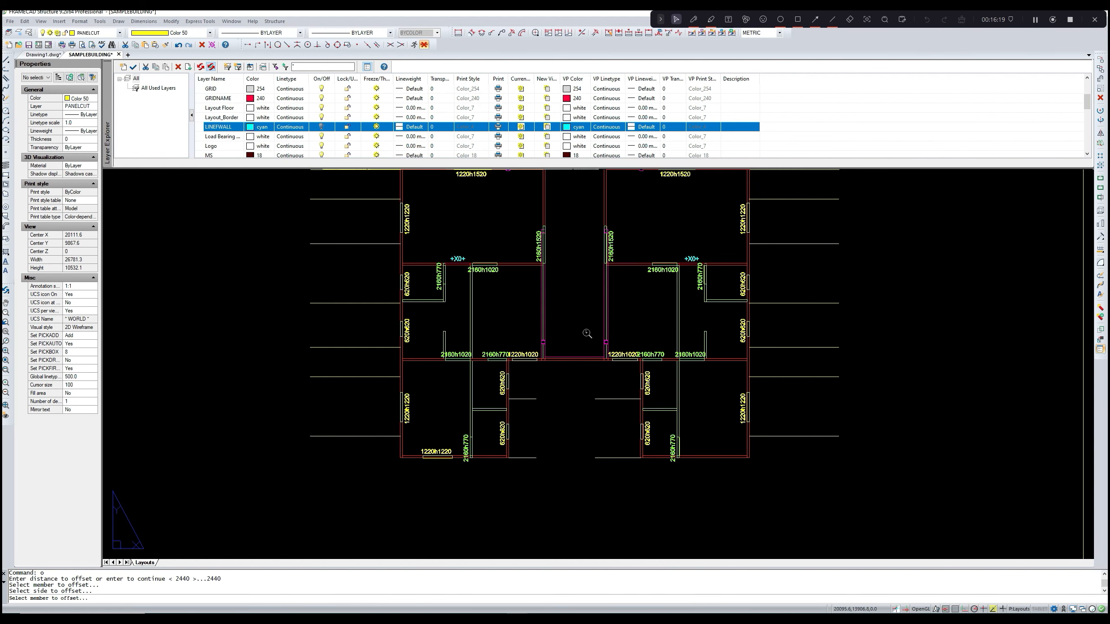
middle_click_drag(564, 217, 540, 322)
scroll(528, 294, "up", 2)
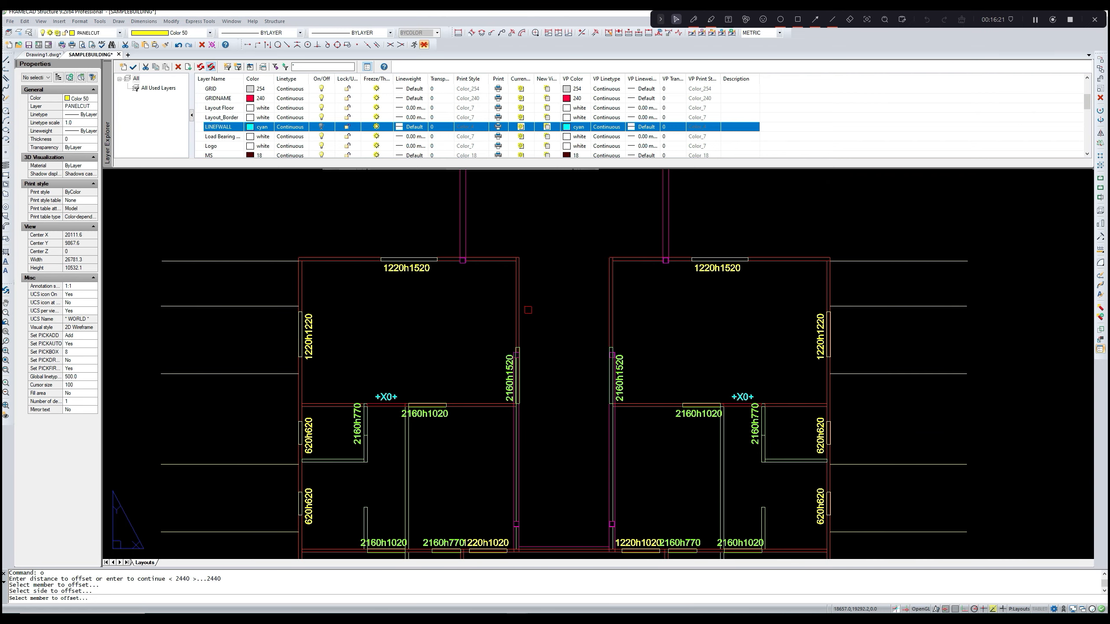
key("Escape")
- Try a horizontal panel cut line about 772 mm long at the left unit's upper corner facing the right unit, and delete it
type("l")
key("Return")
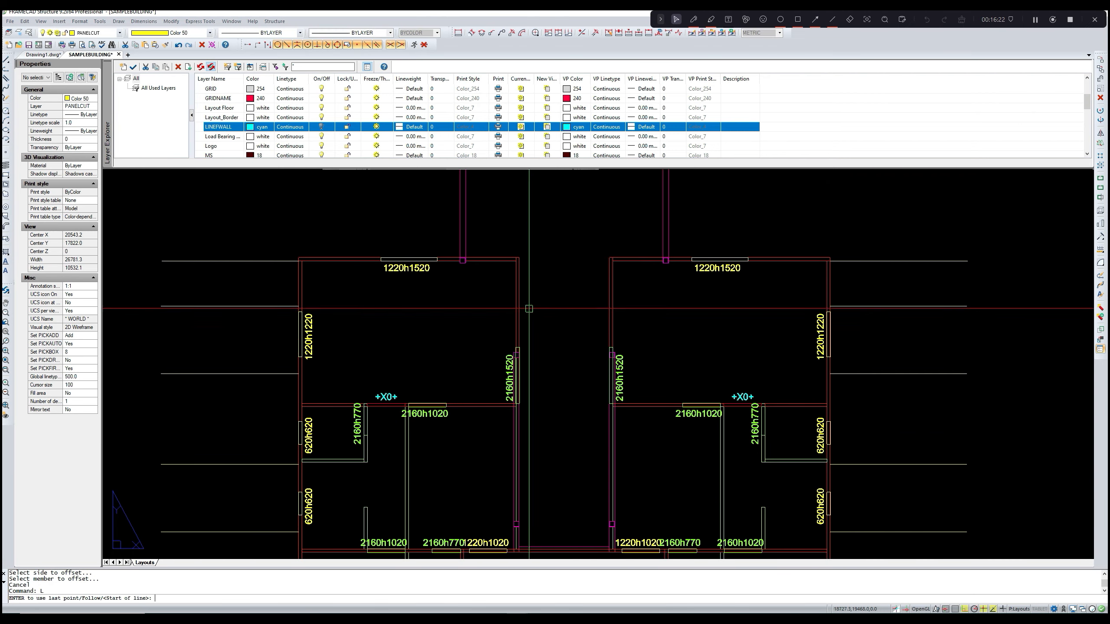
left_click(518, 258)
left_click(548, 261)
key("Return")
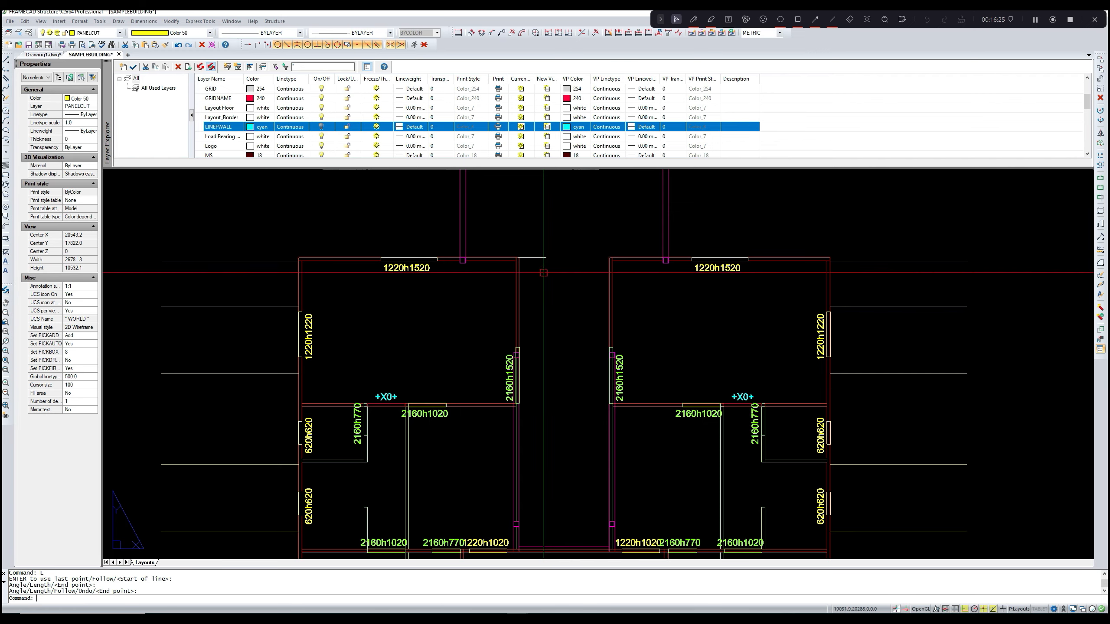
scroll(526, 266, "up", 4)
key("Escape")
left_click(526, 263)
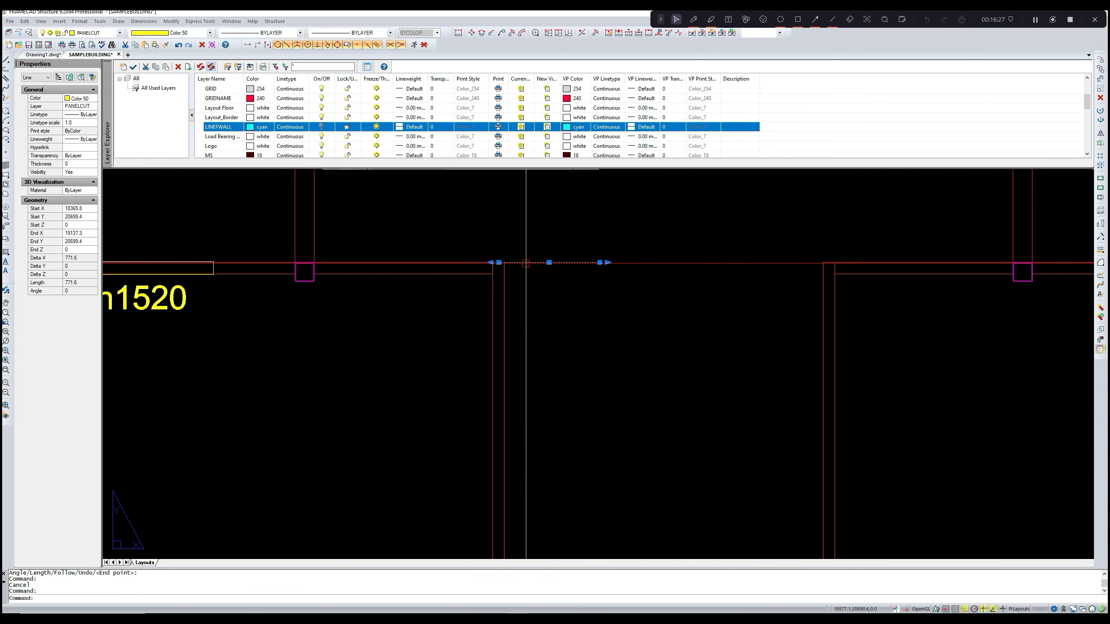
key("Delete")
- Draw a short horizontal panel cut line from the outer face of the left unit's upper corner towards the right unit
type("L")
key("Return")
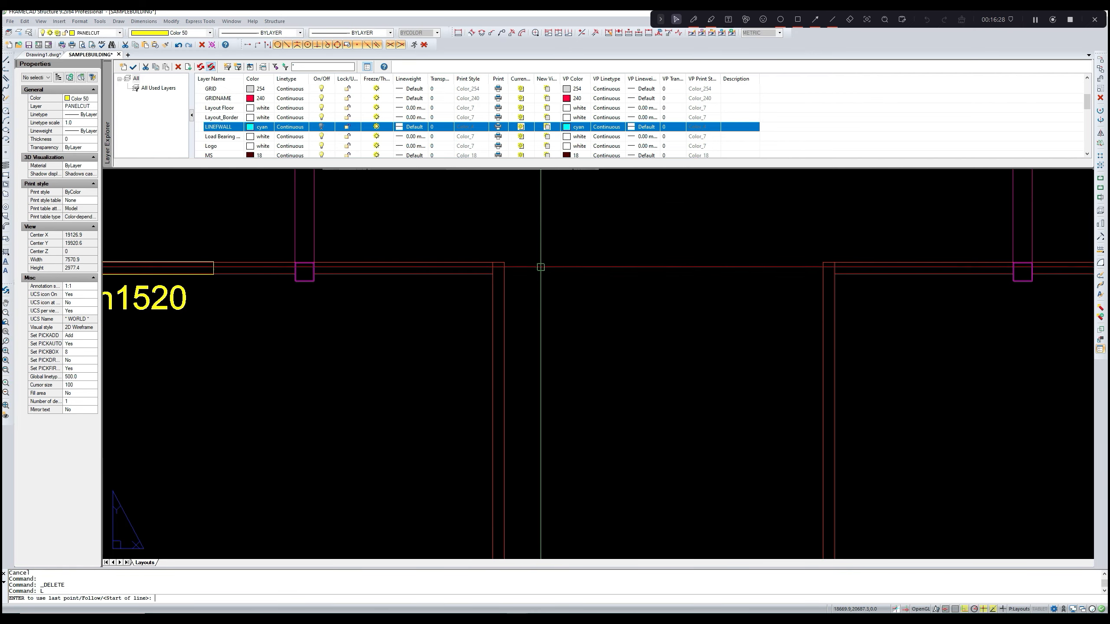
left_click(504, 262)
left_click(560, 267)
key("Return")
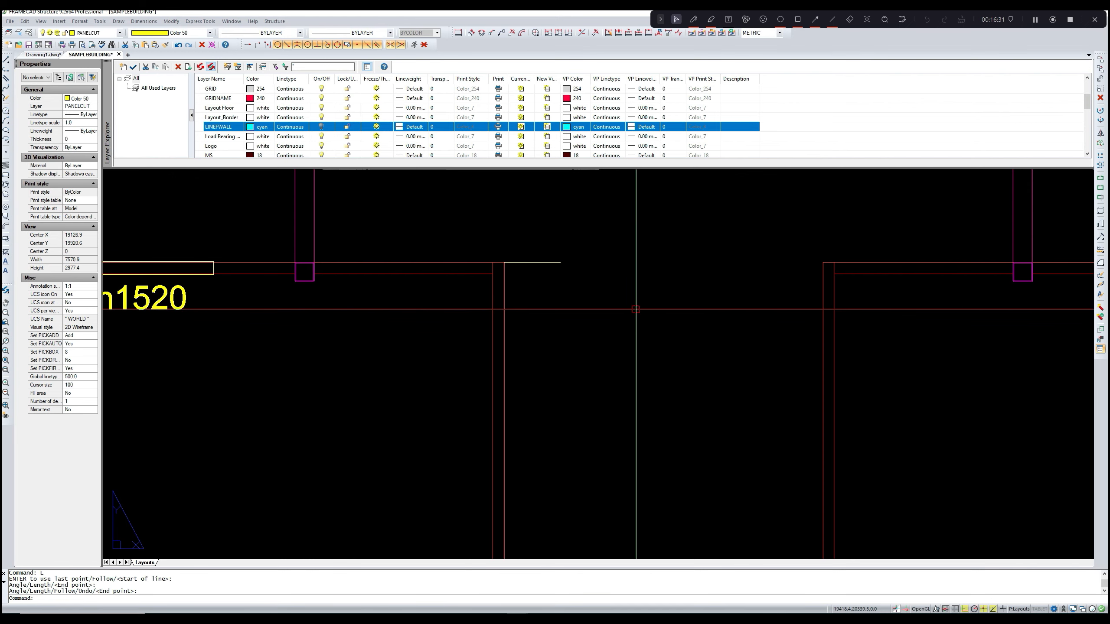
- Draw a short horizontal panel cut line from the right unit's upper corner towards the left unit
type("L")
key("Return")
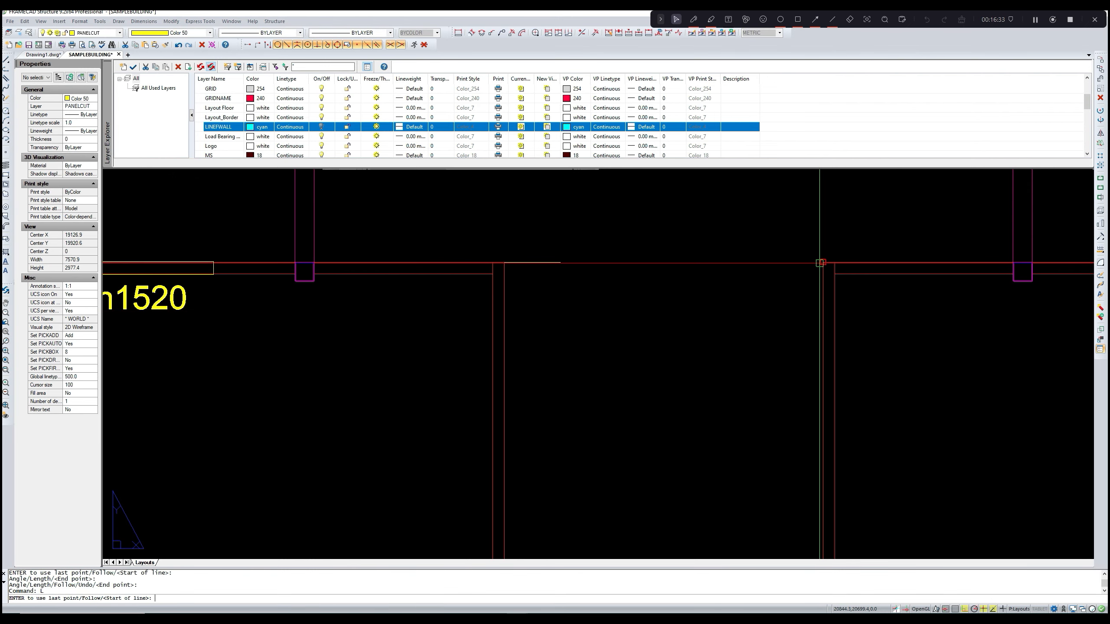
left_click(820, 263)
left_click(748, 262)
key("Return")
- Offset the short panel cut lines at the two units' facing upper corners 2240 mm downward
scroll(680, 308, "down", 3)
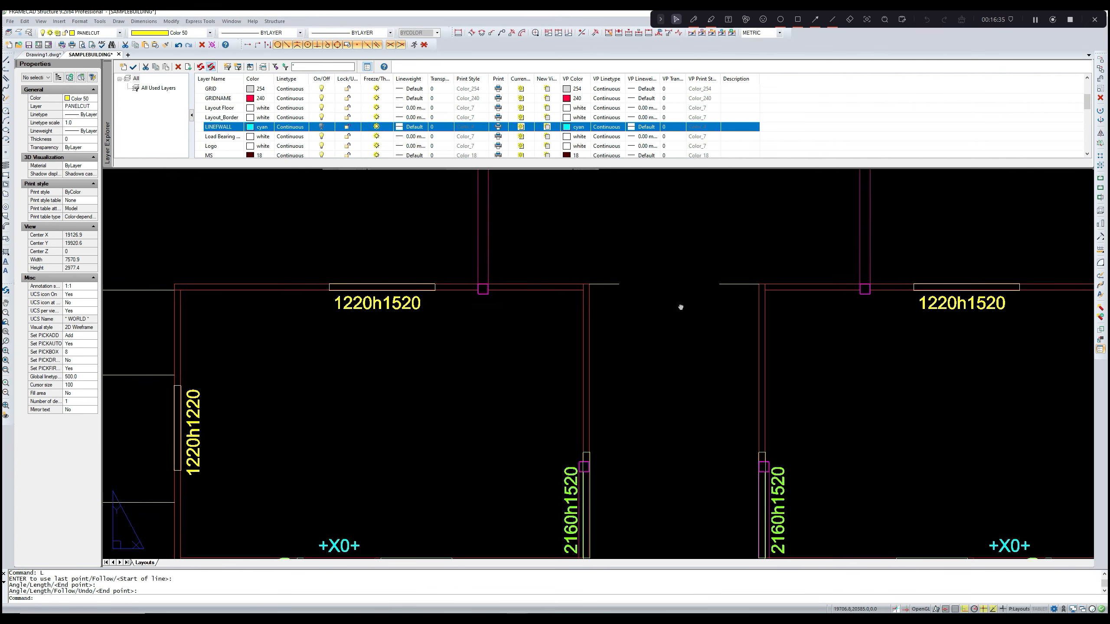
scroll(659, 275, "down", 1)
middle_click_drag(680, 307, 654, 258)
key("Escape")
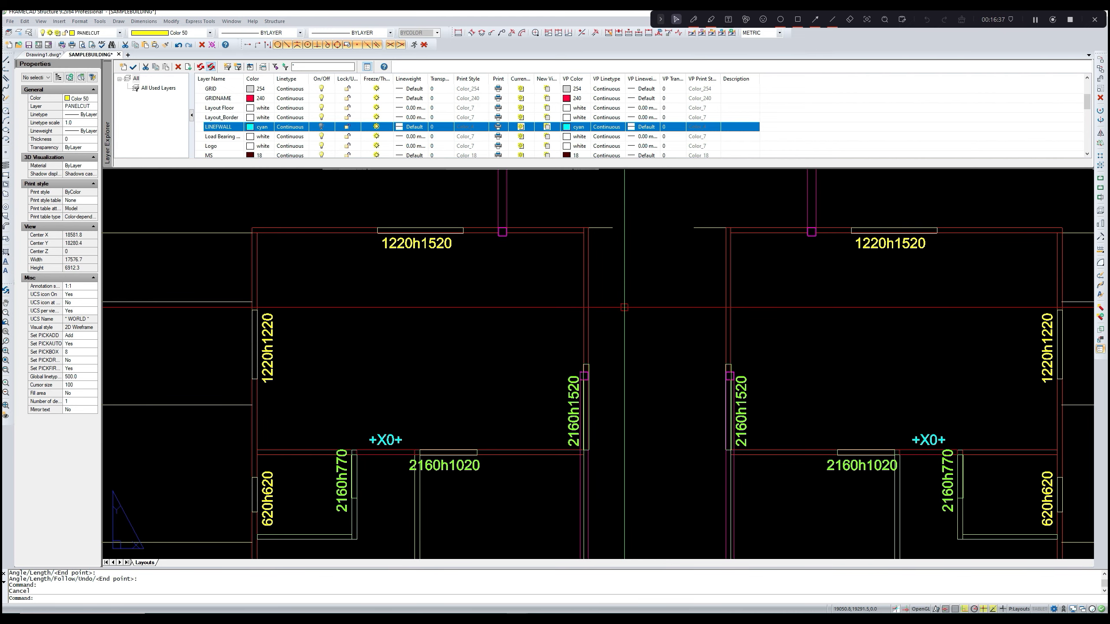
type("o")
key("Return")
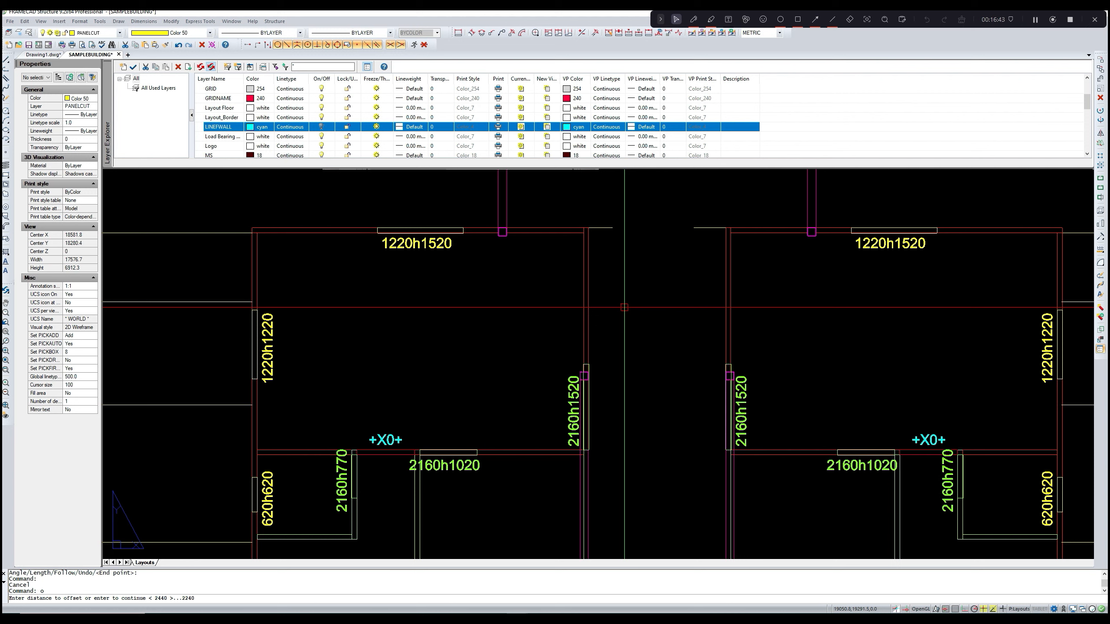
type("2240")
key("Return")
left_click(613, 227)
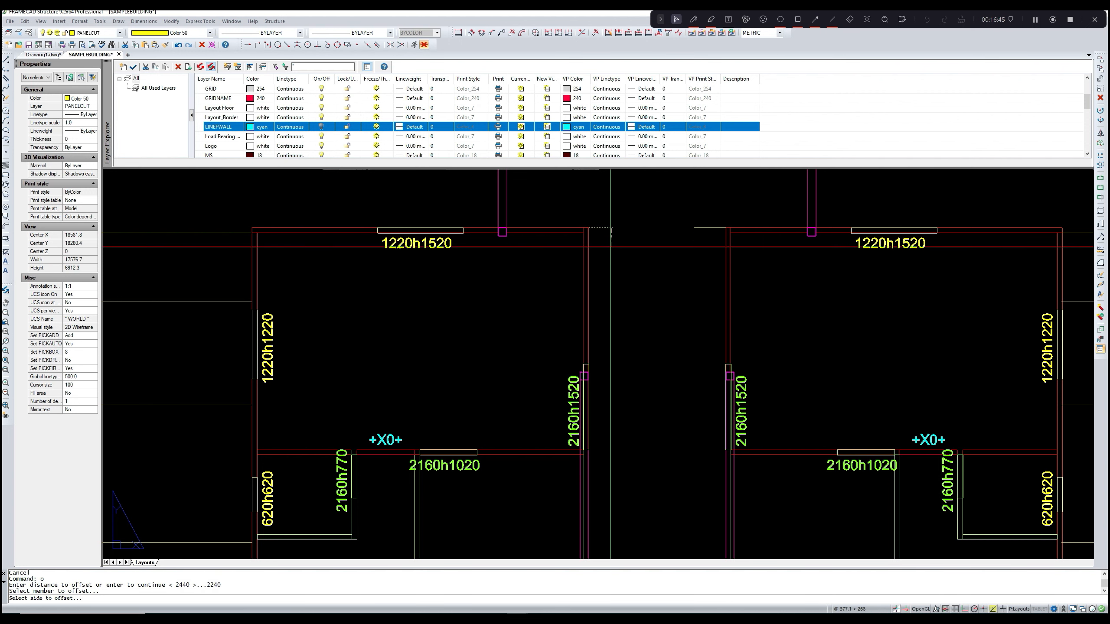
left_click(610, 266)
left_click(716, 226)
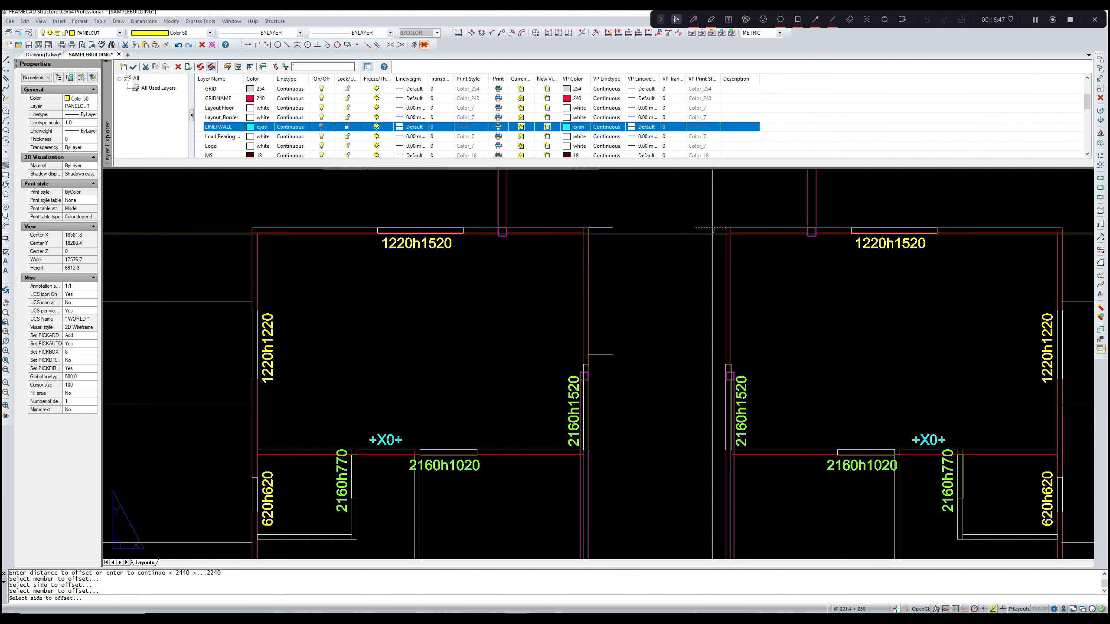
left_click(701, 266)
- Offset the second row of cut lines on the facing inner walls another 2240 mm downward
middle_click_drag(638, 340, 650, 280)
left_click(620, 295)
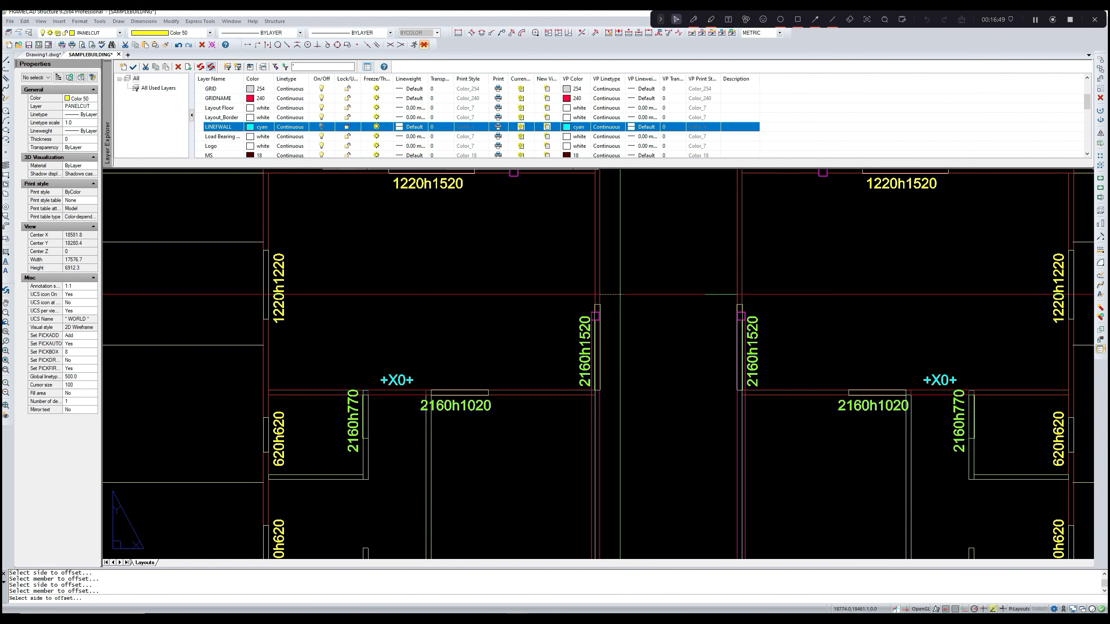
left_click(620, 358)
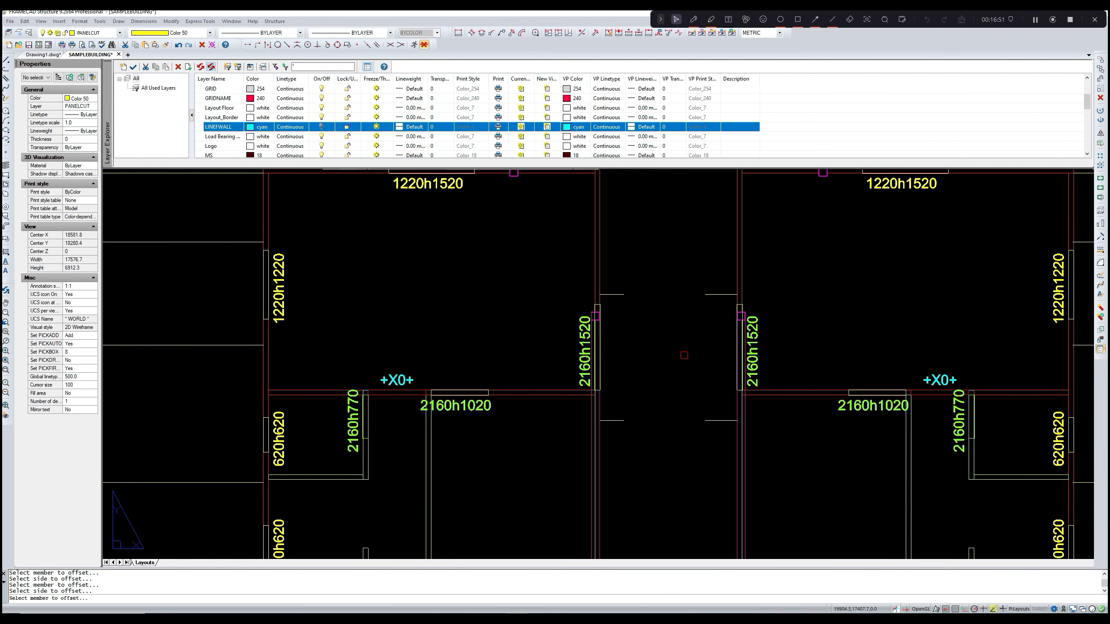
- Try a further 2240 mm downward offset of the lowest cut line on each facing inner wall, and delete both copies
middle_click_drag(685, 356, 694, 236)
left_click(629, 309)
left_click(630, 355)
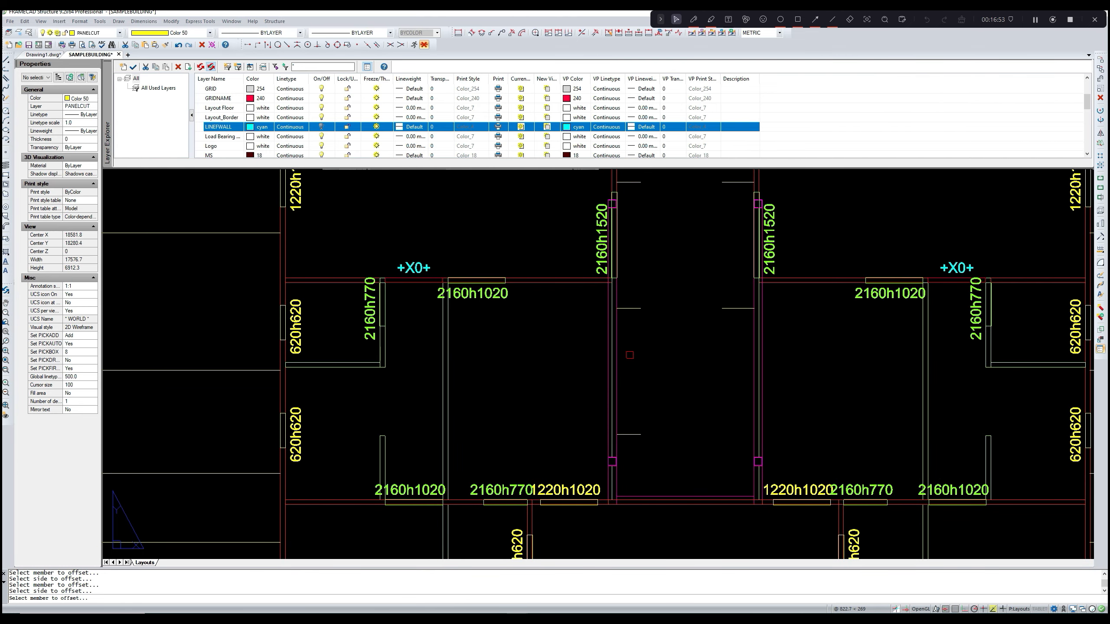
left_click(724, 310)
left_click(724, 337)
middle_click_drag(723, 337, 719, 298)
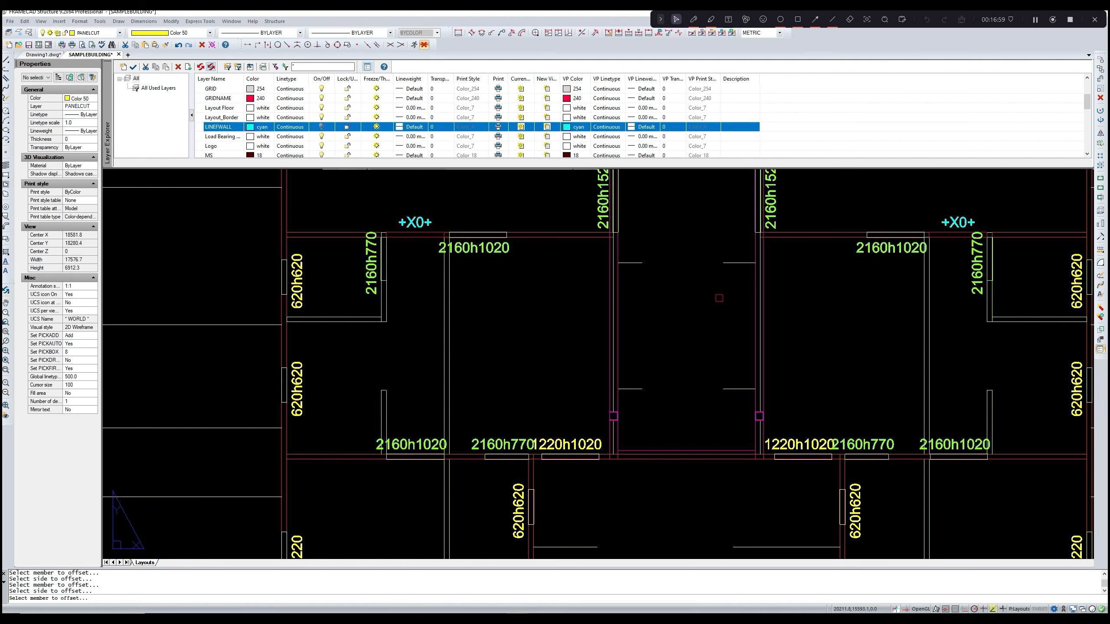
middle_click_drag(709, 316, 694, 326)
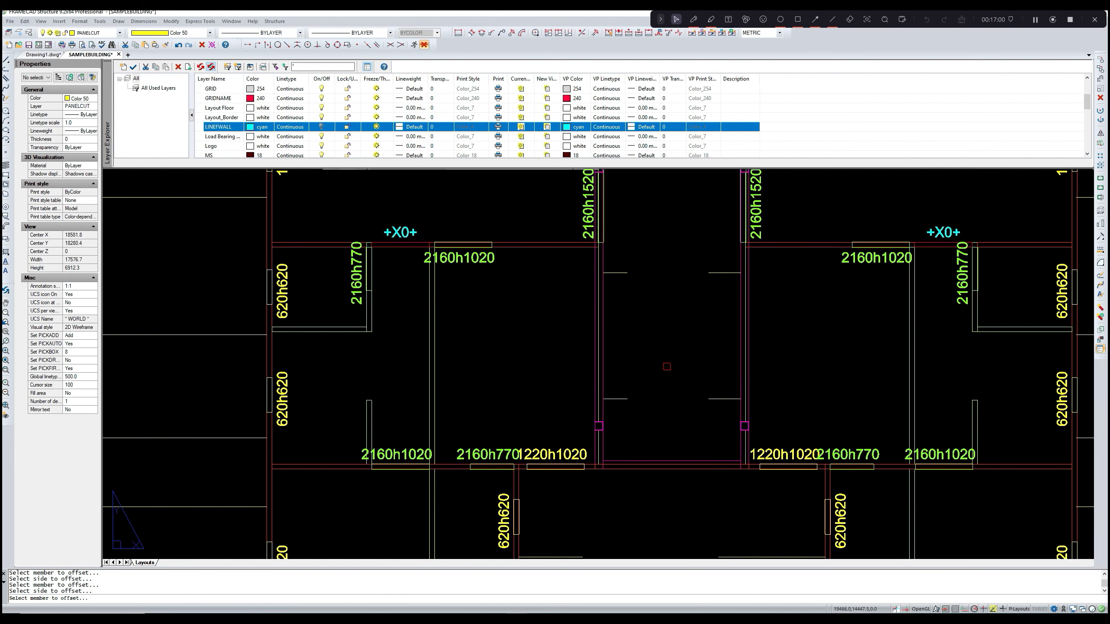
key("Escape")
left_click(615, 399)
key("Delete")
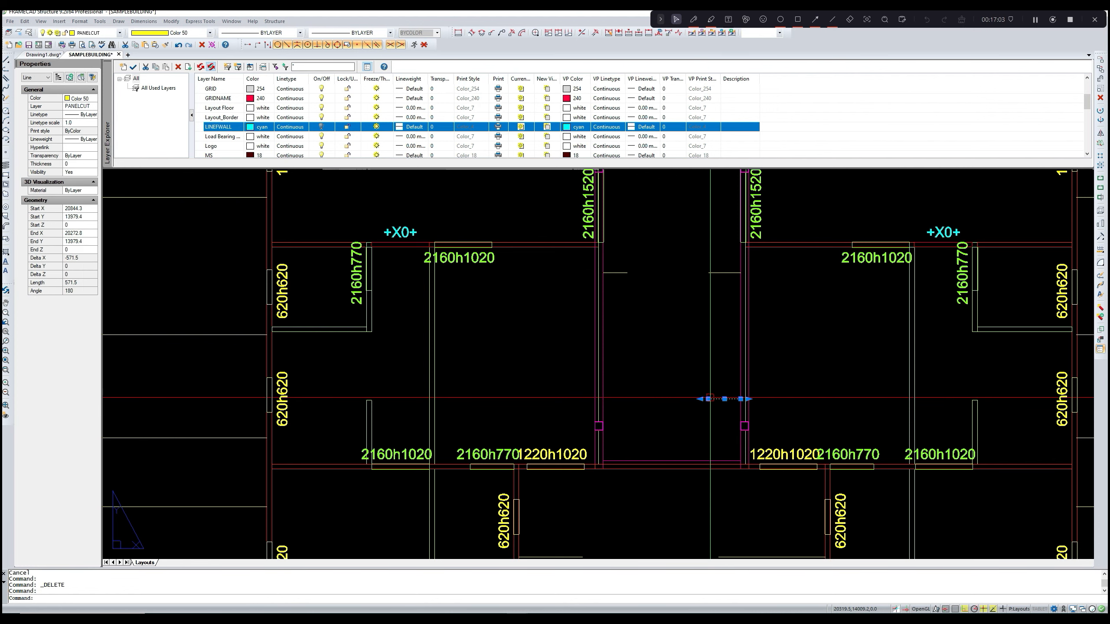
- Offset the lowest cut line on each of the two facing inner walls 1830 mm downward
middle_click_drag(645, 404, 642, 412)
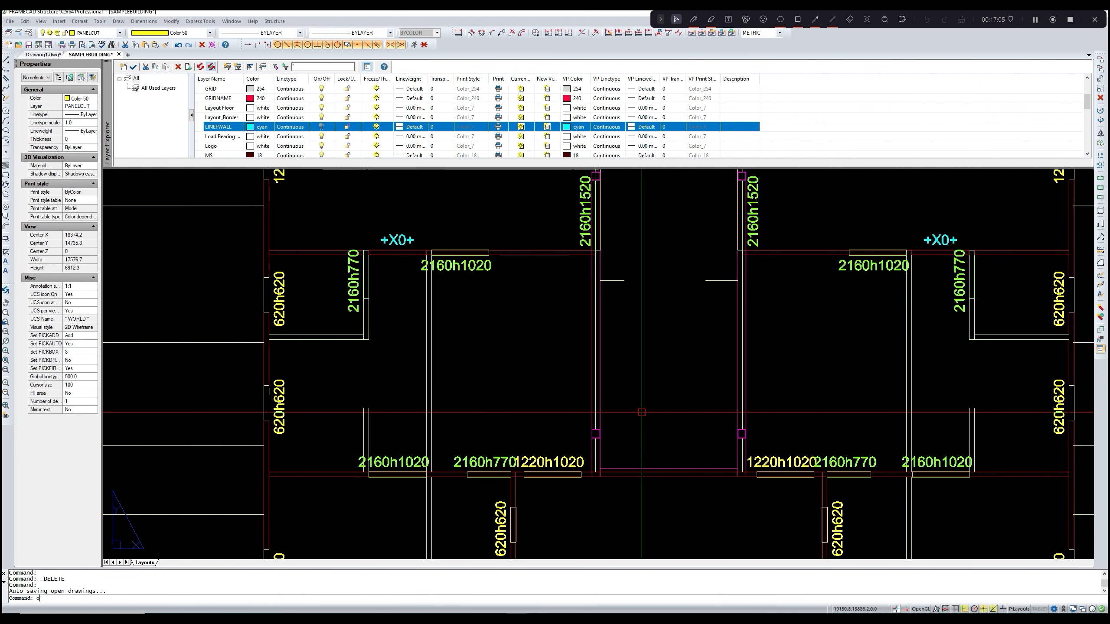
key("Return")
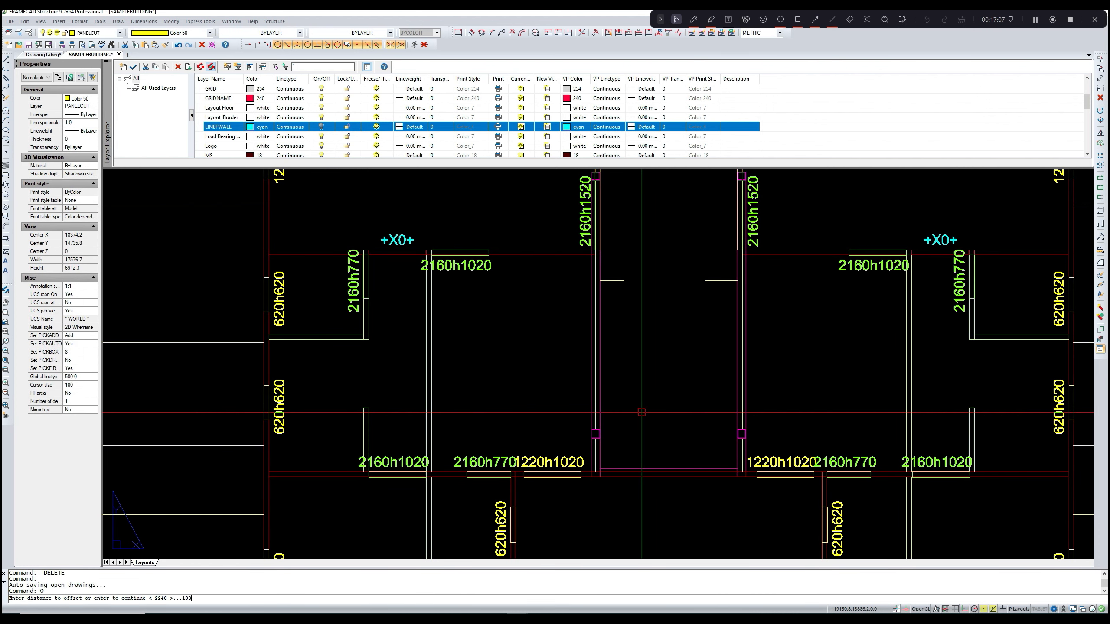
key("Return")
left_click(619, 281)
left_click(622, 322)
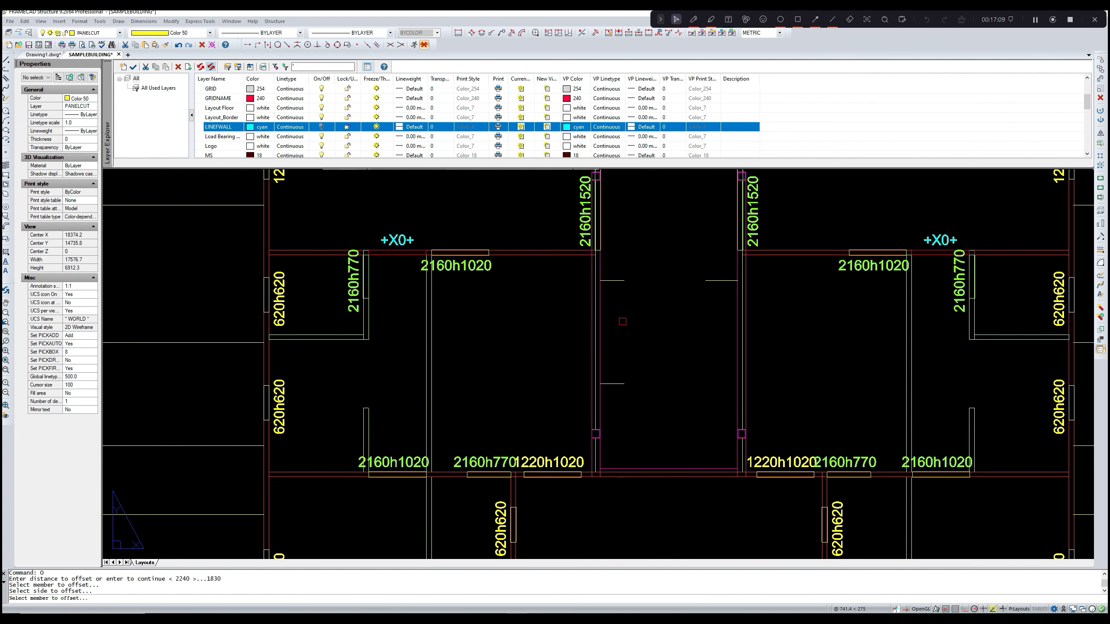
left_click(723, 280)
left_click(718, 321)
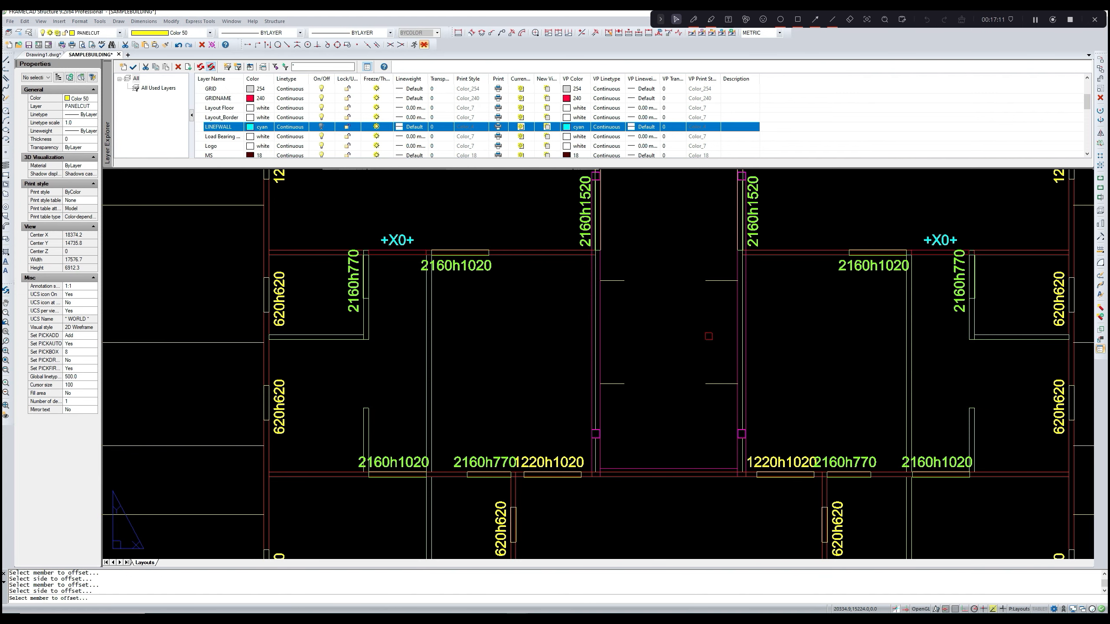
- Examine the lengths of the horizontal wall segments at the lower end of the space between the units
scroll(709, 336, "down", 3)
scroll(651, 426, "up", 5)
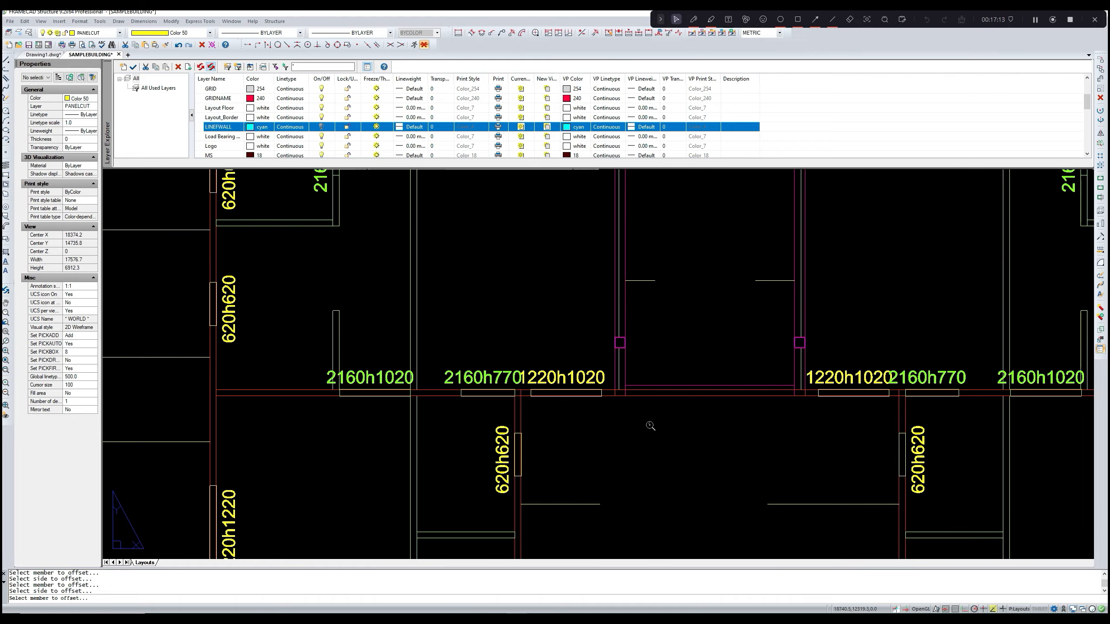
middle_click_drag(650, 426, 776, 394)
scroll(485, 405, "down", 1)
middle_click_drag(701, 400, 675, 401)
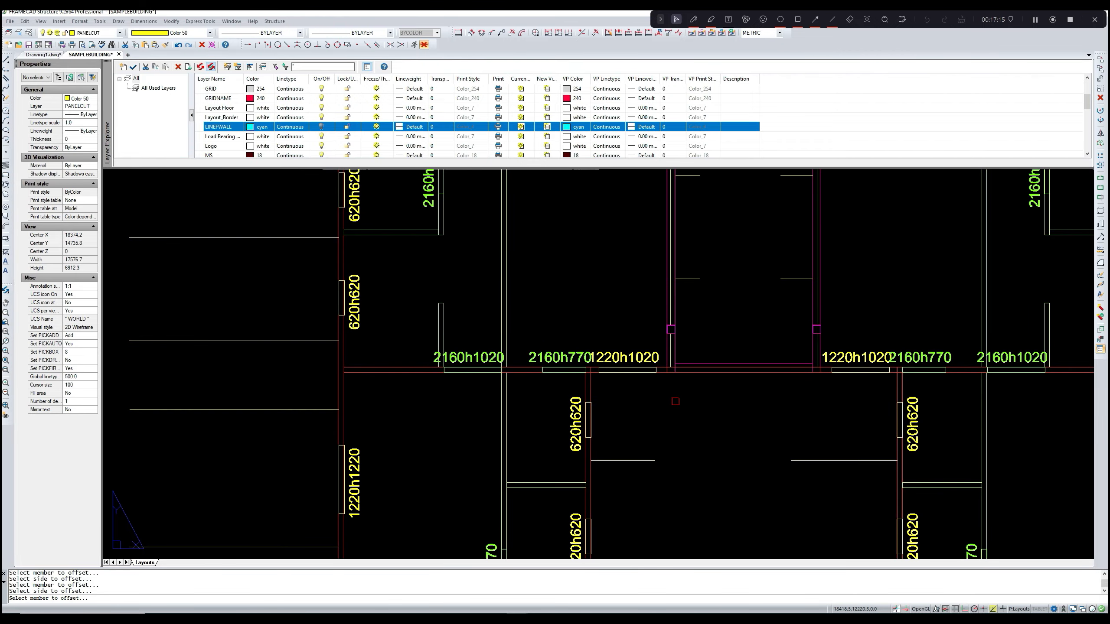
key("Escape")
key("Escape")
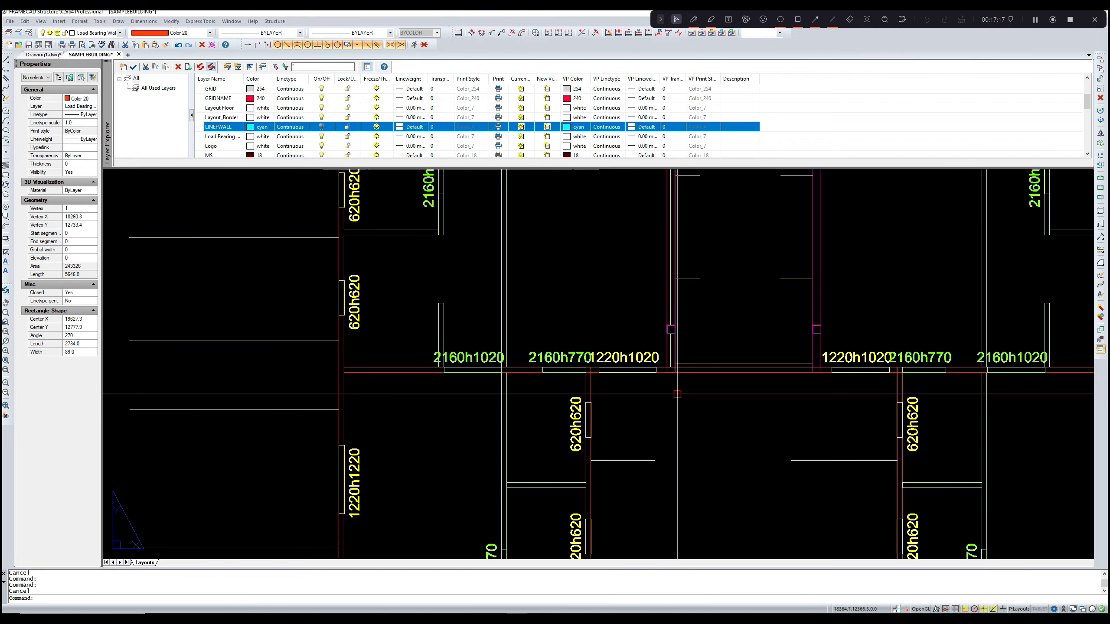
scroll(592, 372, "up", 2)
scroll(592, 373, "up", 2)
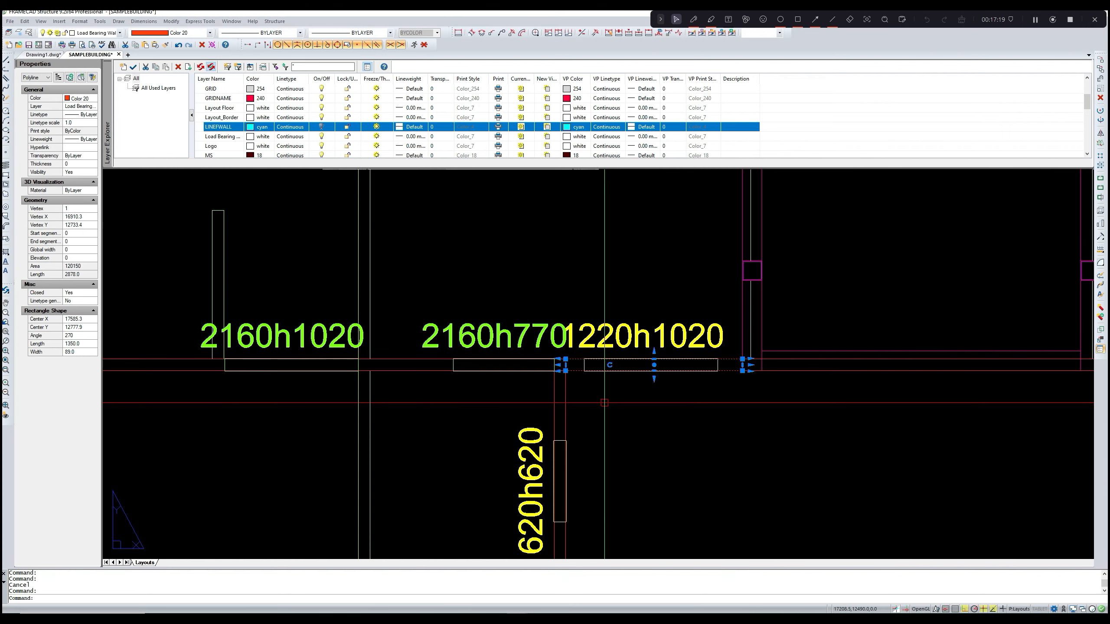
scroll(494, 386, "down", 3)
middle_click_drag(665, 408, 585, 405)
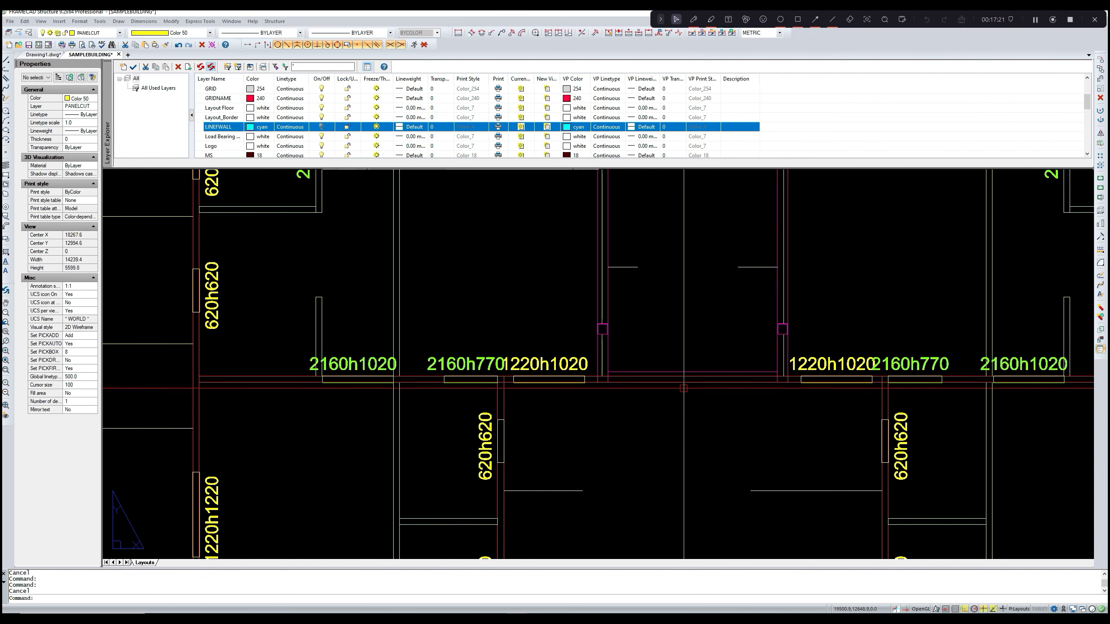
- Measure the linear distance along the horizontal wall from the left outer wall's inner face to the inner side wall's far face
middle_click_drag(437, 420, 596, 403)
scroll(567, 377, "up", 2)
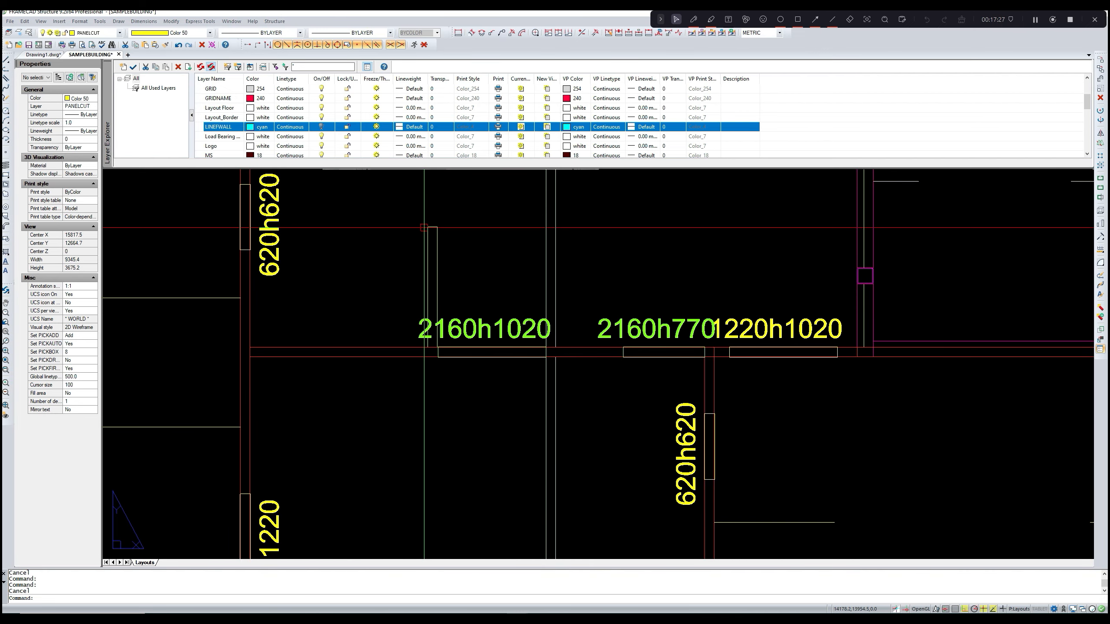
type("DLI")
key("Return")
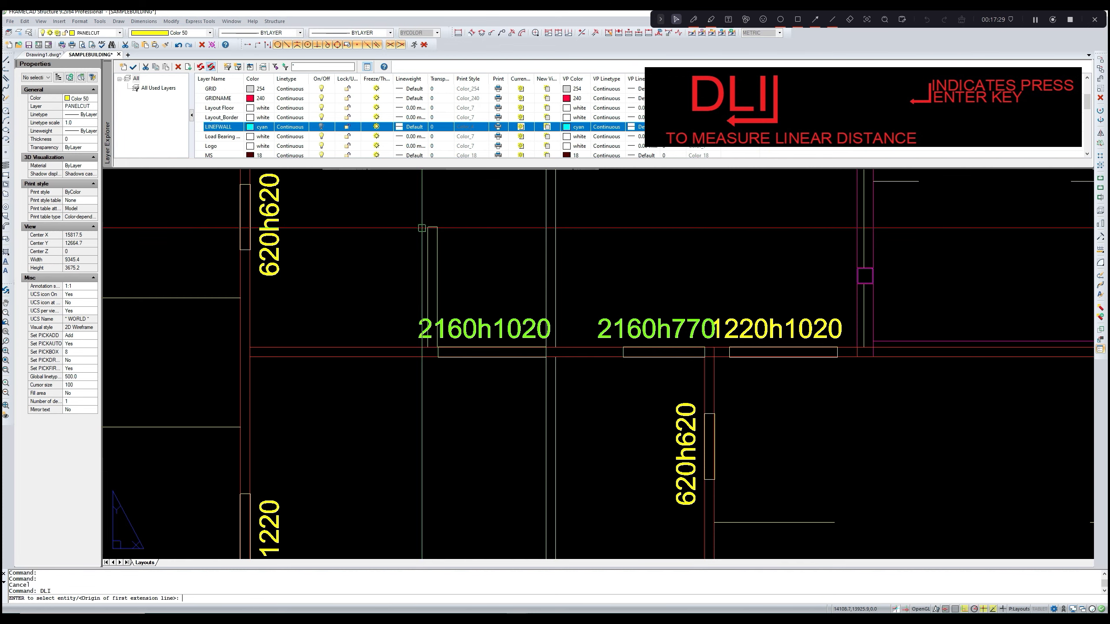
left_click(249, 357)
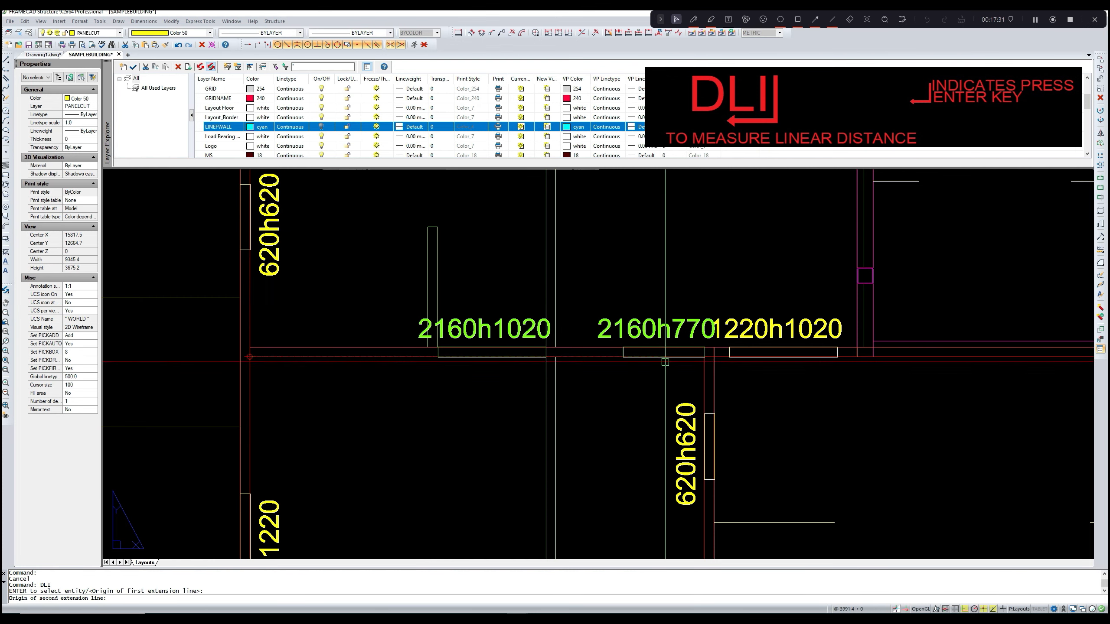
left_click(713, 357)
key("Escape")
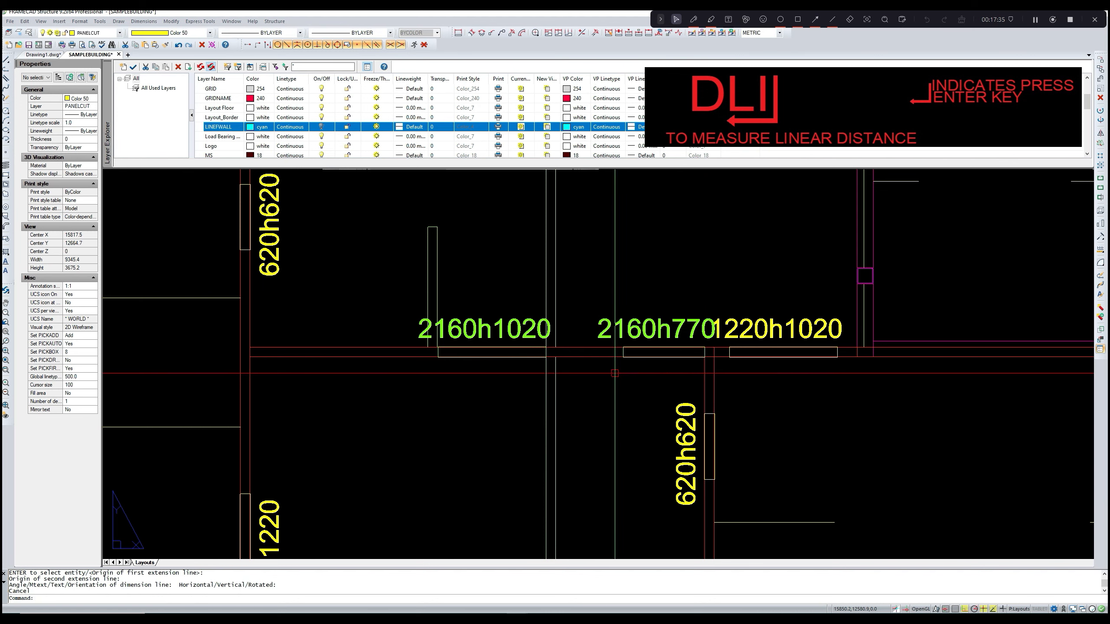
- Draw a short vertical panel cut line downward from the inner corner where the left outer wall meets the horizontal wall
middle_click_drag(413, 393, 492, 393)
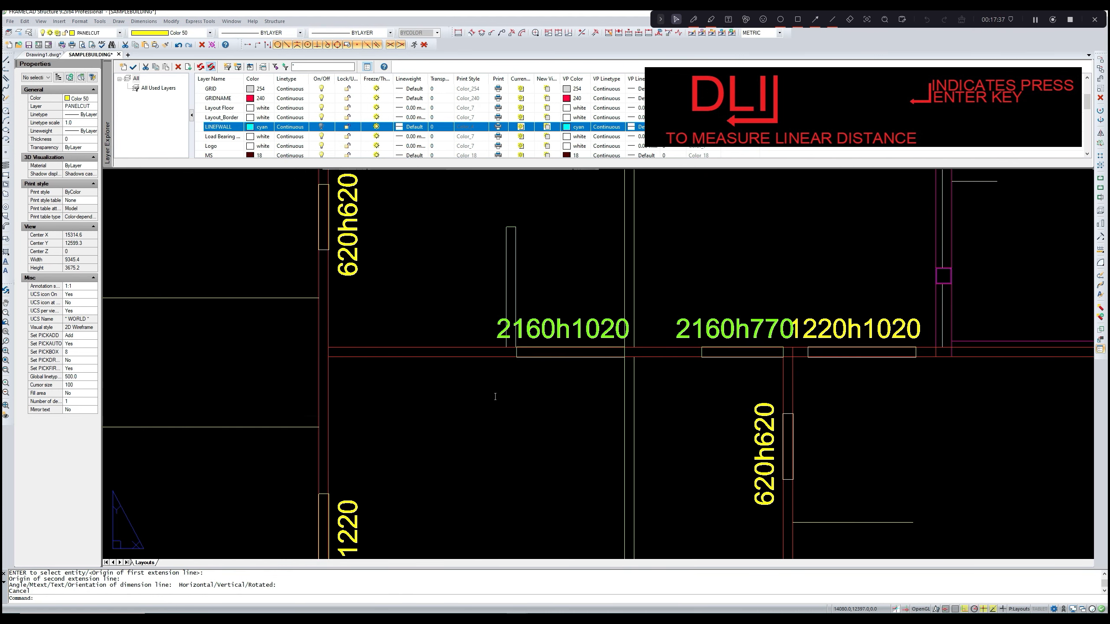
type("l")
key("Return")
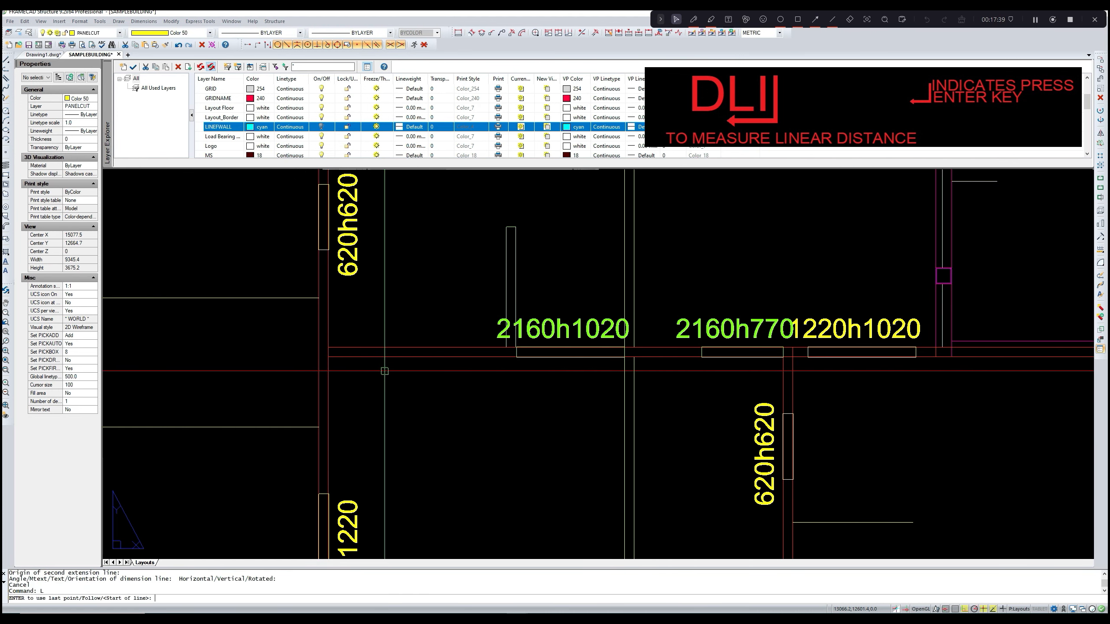
left_click(328, 347)
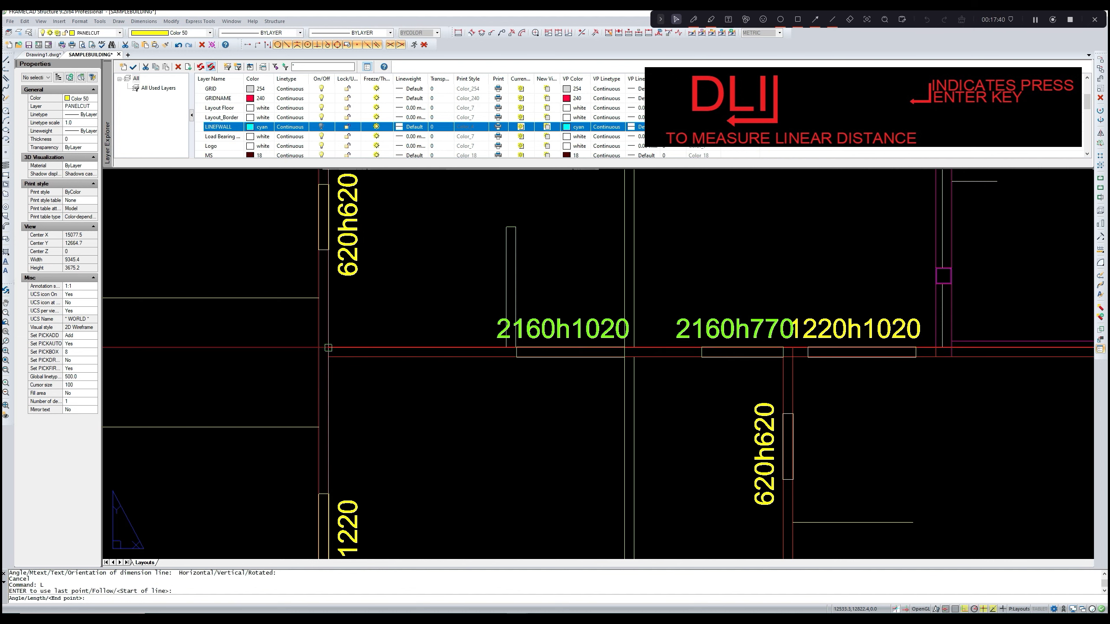
left_click(328, 389)
key("Return")
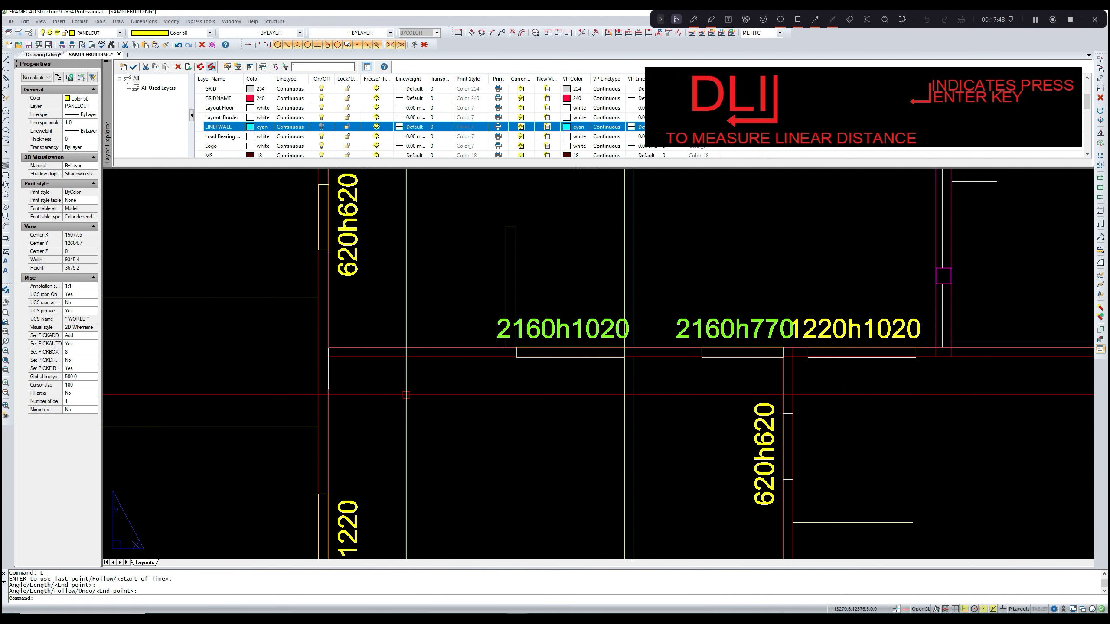
- Try offsetting the vertical cut line 1830 mm inward along the horizontal wall, and delete the copy
type("o")
key("Return")
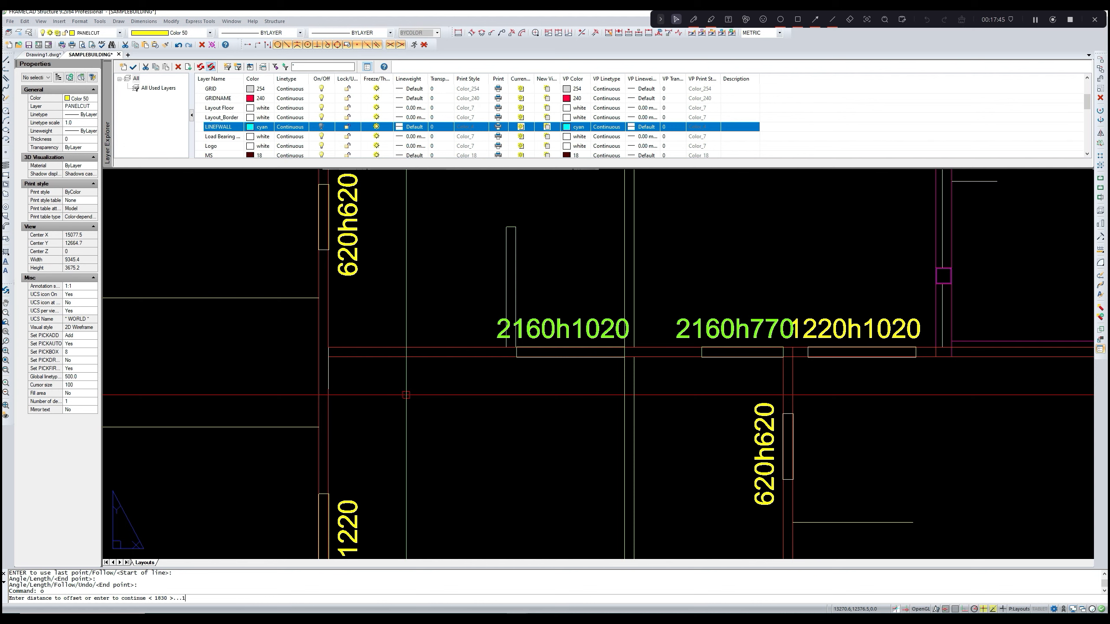
type("1u830")
key("Return")
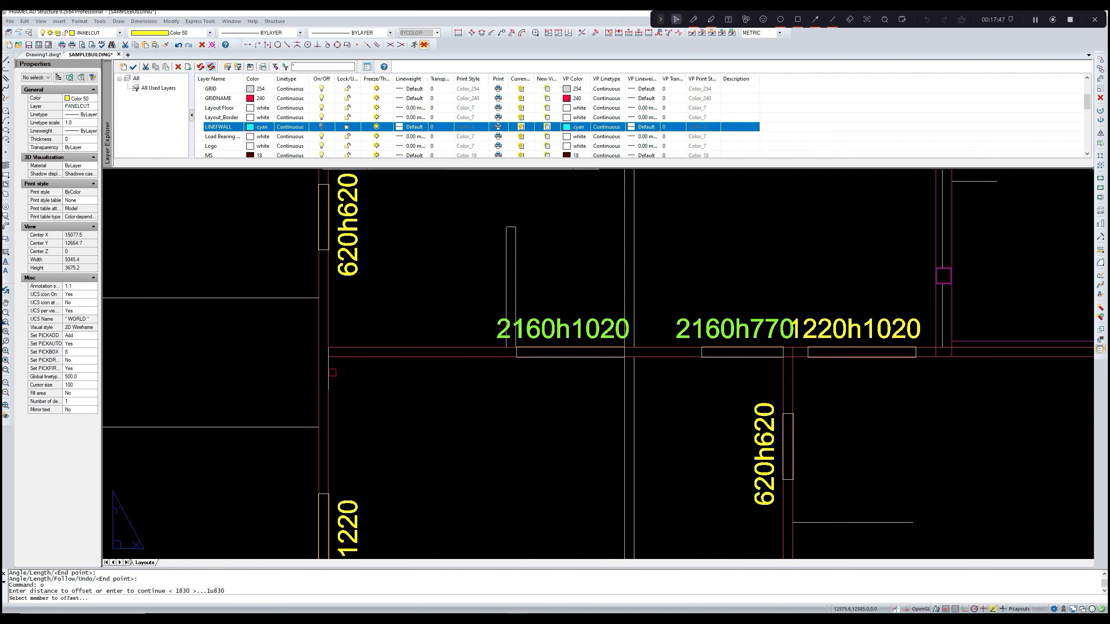
left_click(330, 374)
left_click(388, 384)
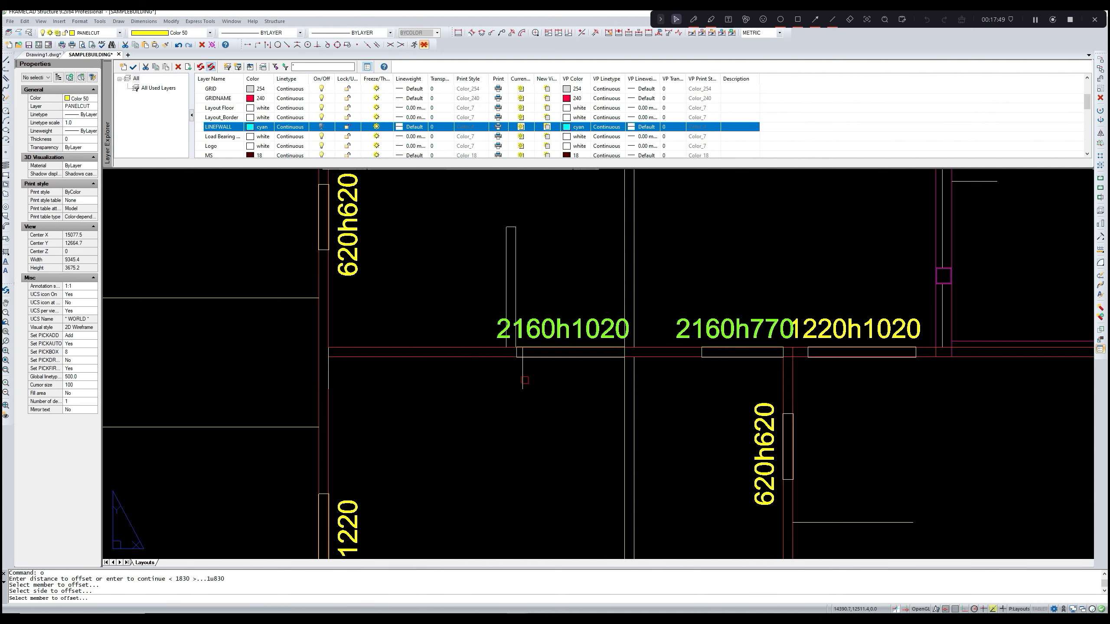
key("Escape")
left_click(522, 376)
key("Delete")
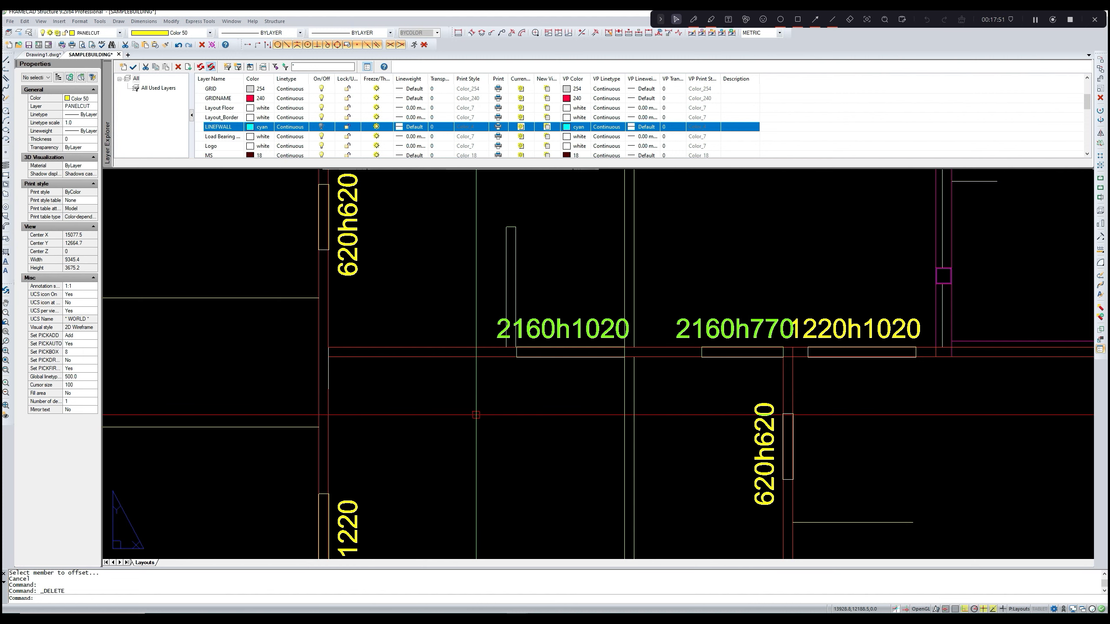
- Offset the vertical cut line at the left outer wall 1220 mm inward along the horizontal wall
type("o")
key("Return")
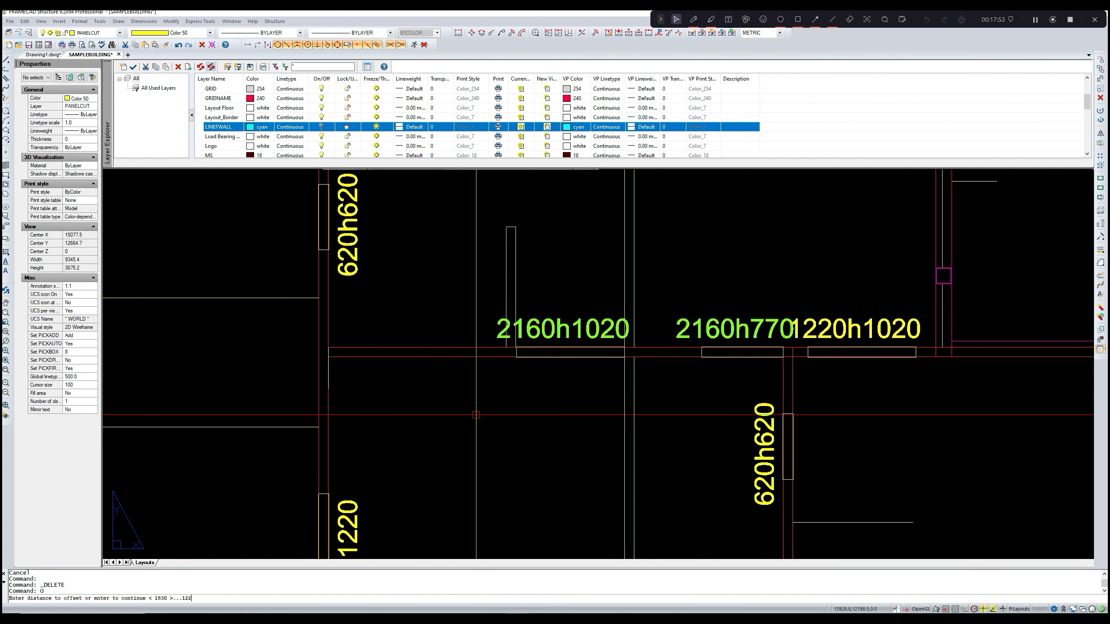
key("Return")
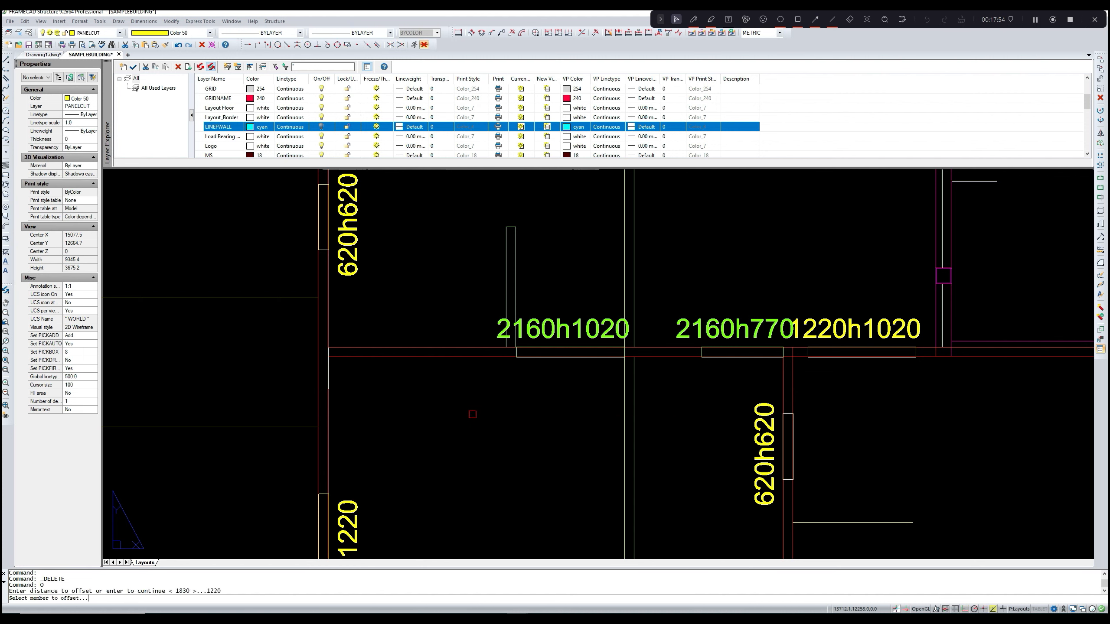
left_click(327, 375)
left_click(398, 379)
scroll(406, 389, "down", 4)
scroll(812, 414, "up", 1)
mouse_move(813, 414)
middle_mouse_down()
mouse_move(649, 419)
mouse_move(655, 411)
middle_mouse_up()
scroll(660, 404, "down", 3)
key("Escape")
- Start a panel cut line at the inner corner where the right unit's outer wall meets the horizontal wall
type("l")
key("Return")
scroll(695, 387, "up", 4)
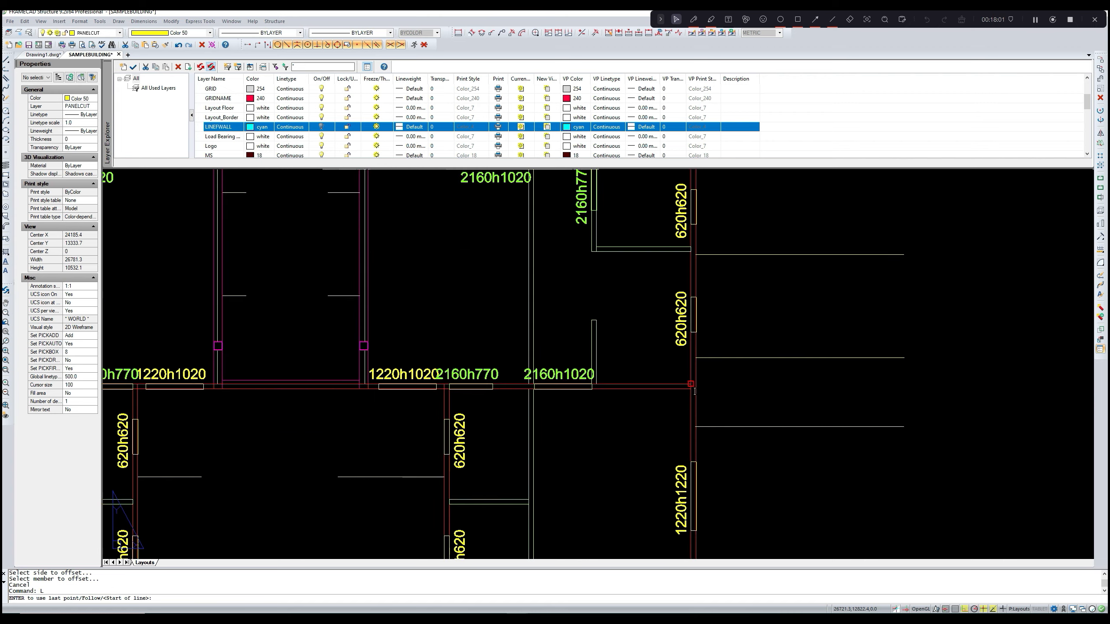
left_click(690, 390)
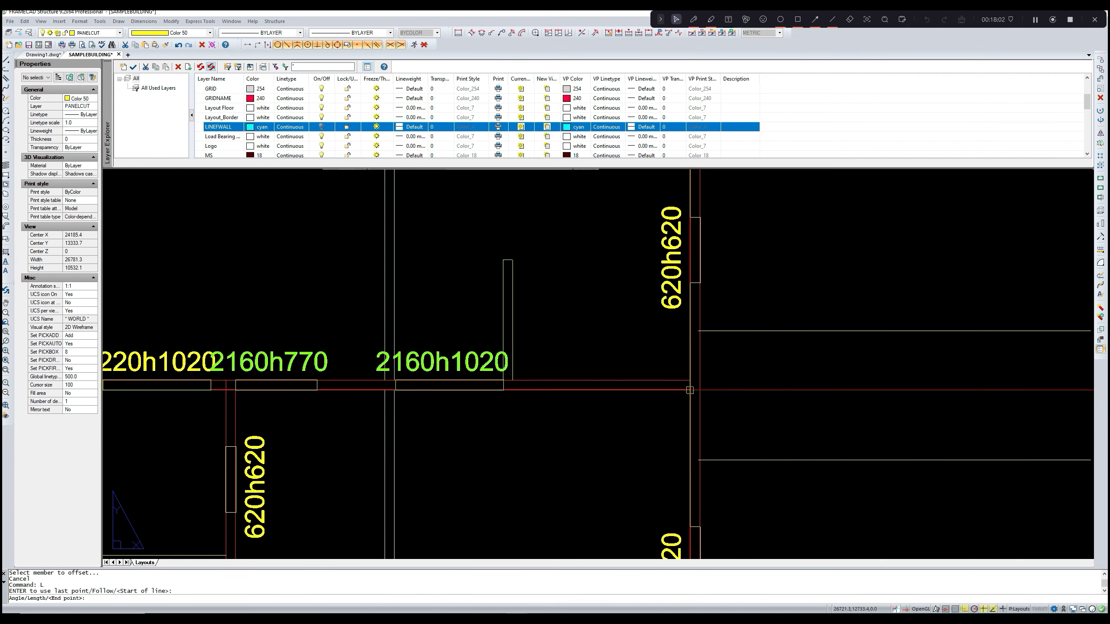
- Finish the short vertical panel cut line down from the right-hand outer wall's junction and offset it 1220 towards the room's interior
left_click(690, 425)
key("Return")
type("o")
key("Return")
type("1220 >...1220")
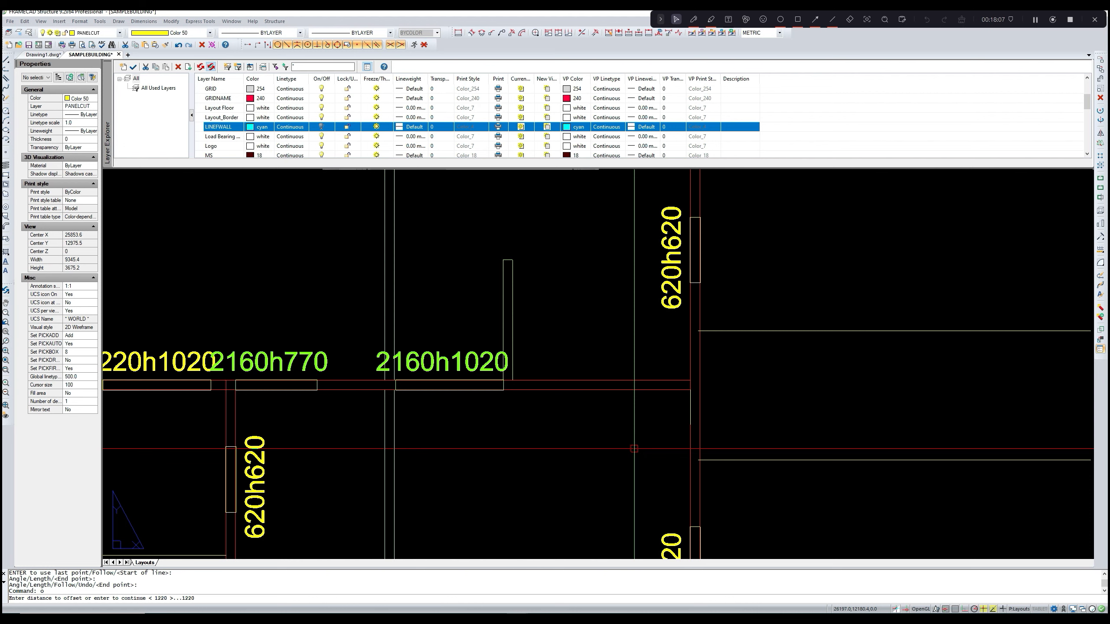
key("Return")
left_click(690, 412)
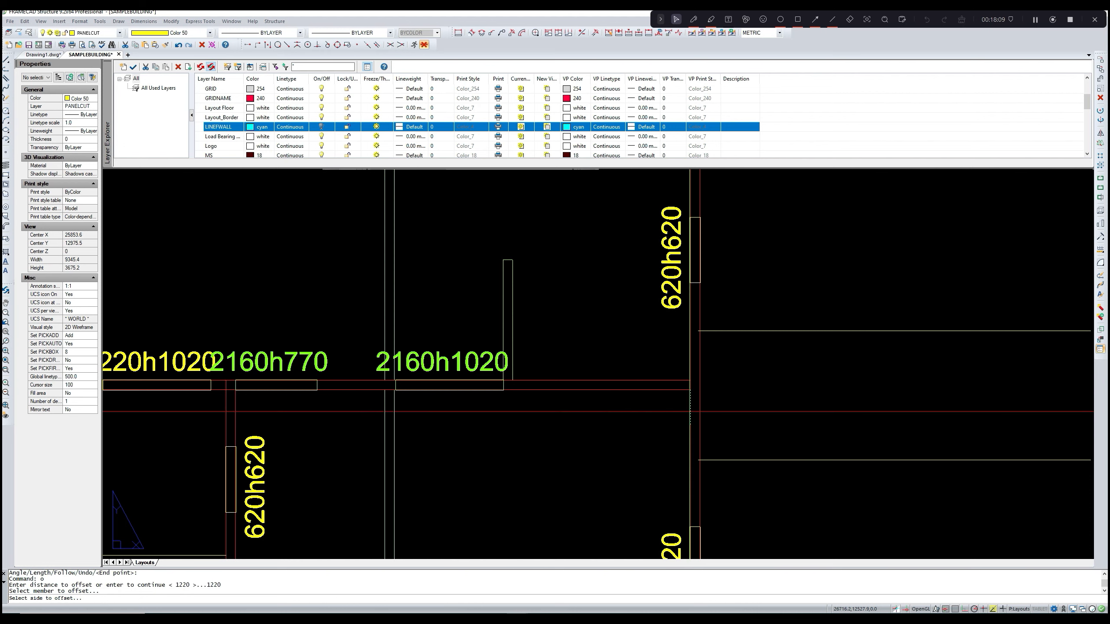
left_click(630, 431)
scroll(627, 434, "down", 2)
scroll(626, 434, "down", 3)
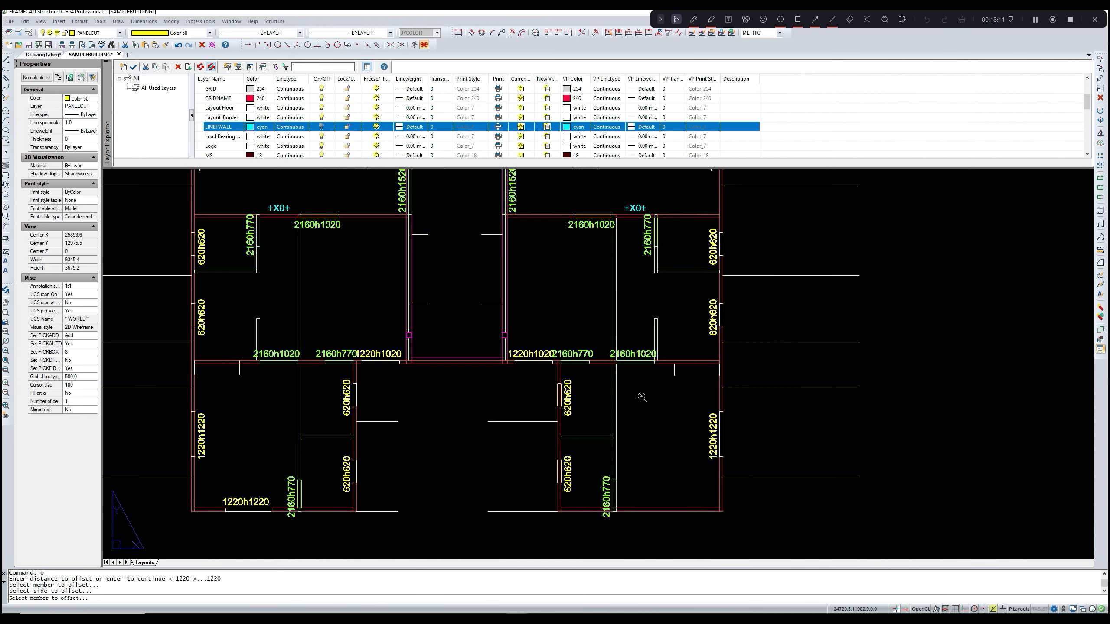
middle_click_drag(639, 397, 667, 372)
middle_click_drag(453, 427, 501, 399)
scroll(479, 414, "up", 2)
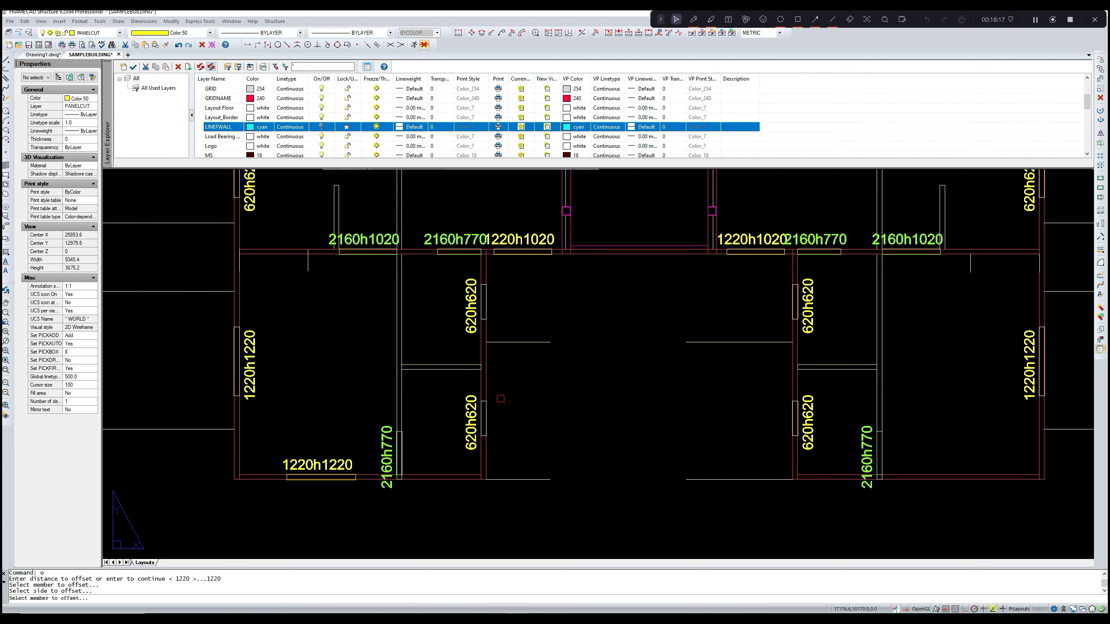
key("Escape")
- Copy the lower-left pair of horizontal cut lines from the 620h620 wall's bottom outer corner to the parallel 2160h770 wall's base
scroll(508, 373, "up", 1)
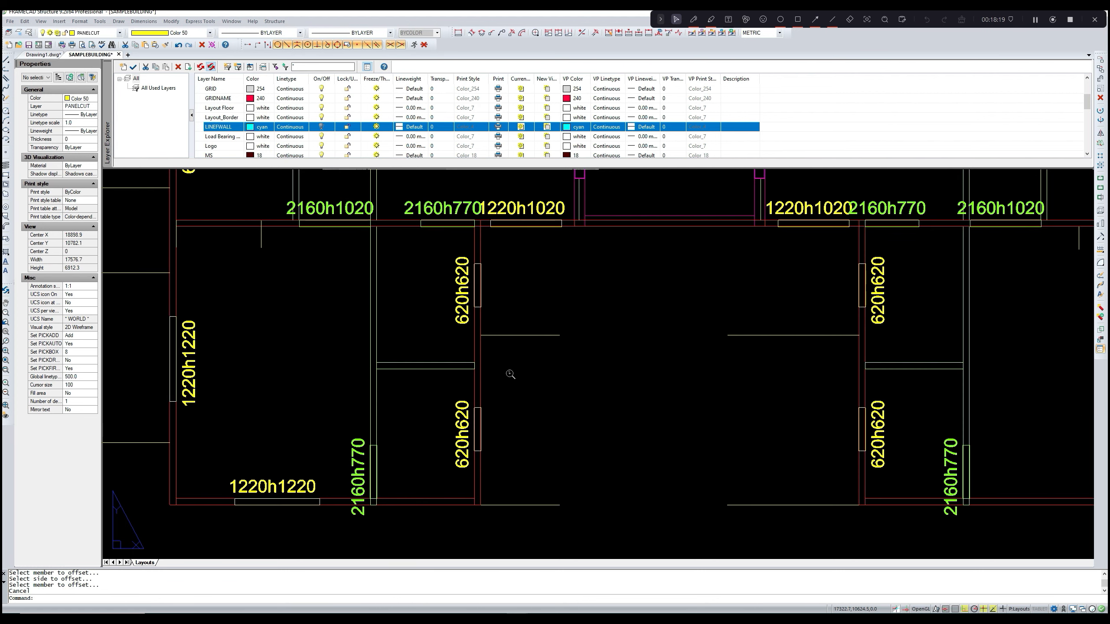
type("cOp")
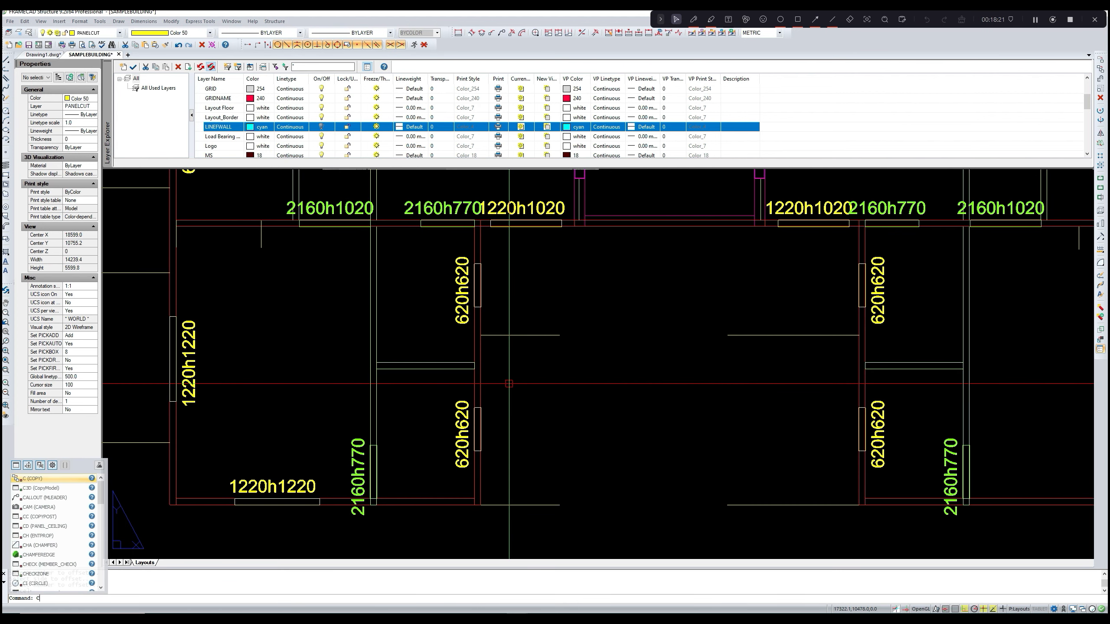
key("Return")
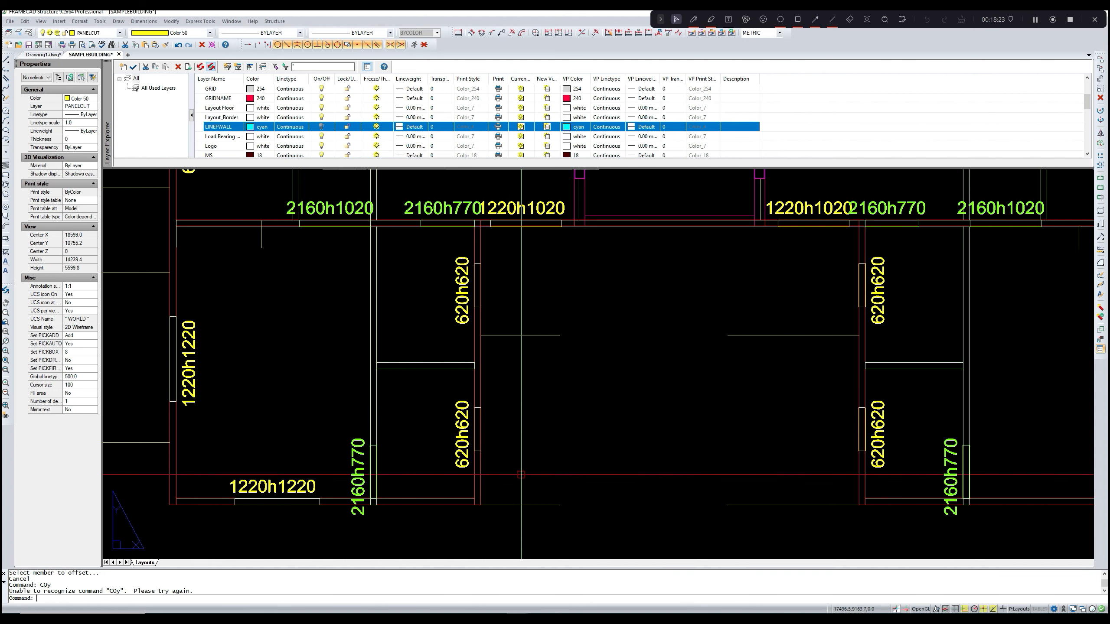
key("Escape")
type("o")
key("Return")
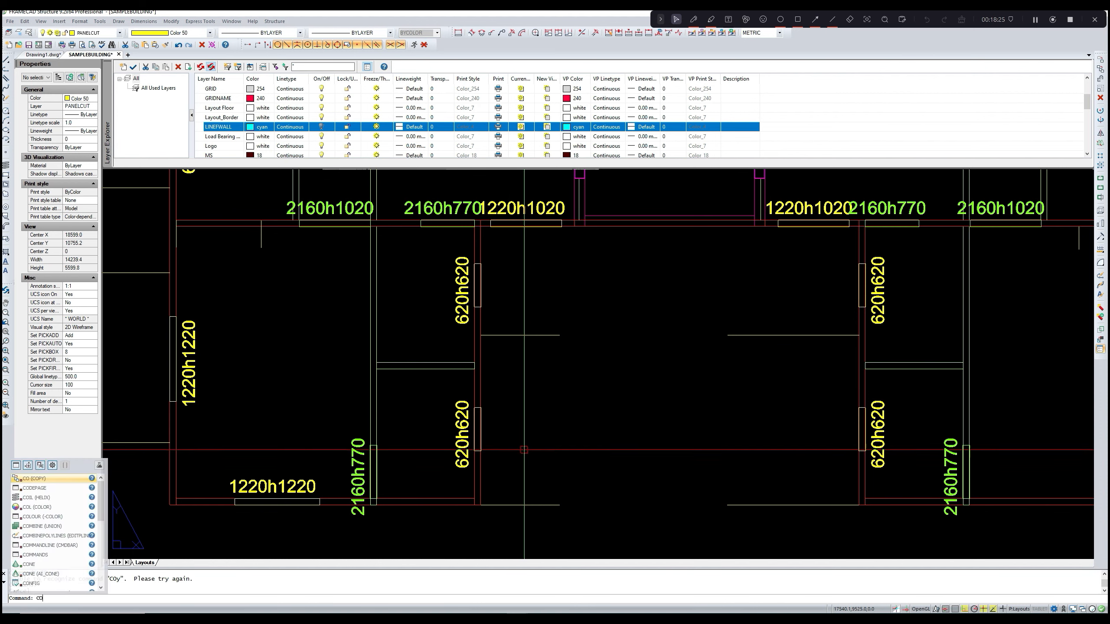
left_click(512, 505)
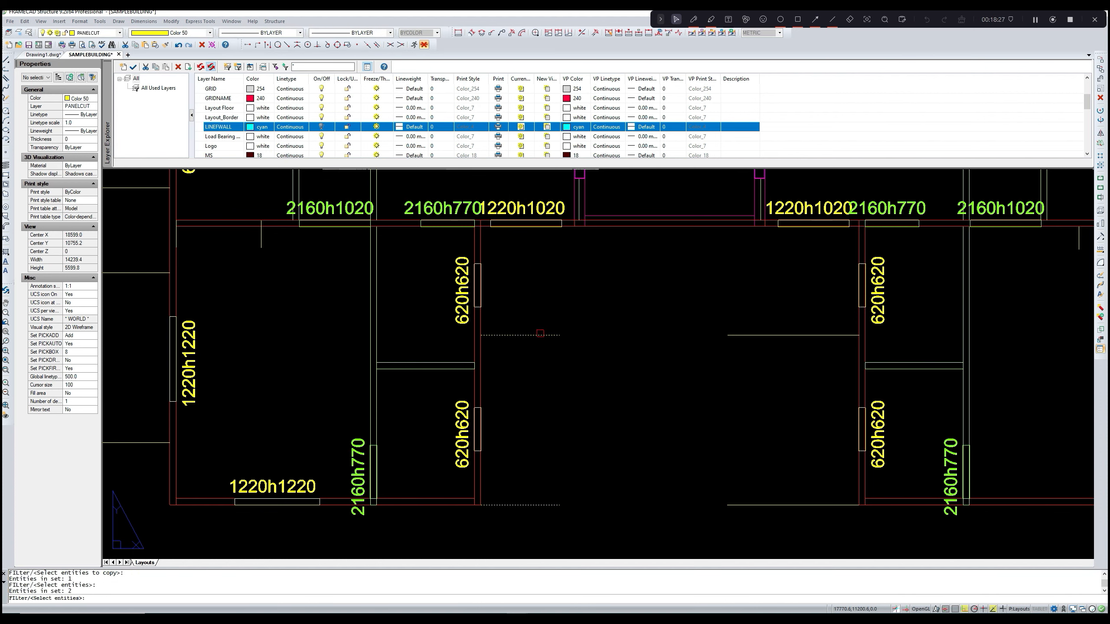
key("Return")
scroll(540, 333, "up", 4)
scroll(526, 402, "down", 4)
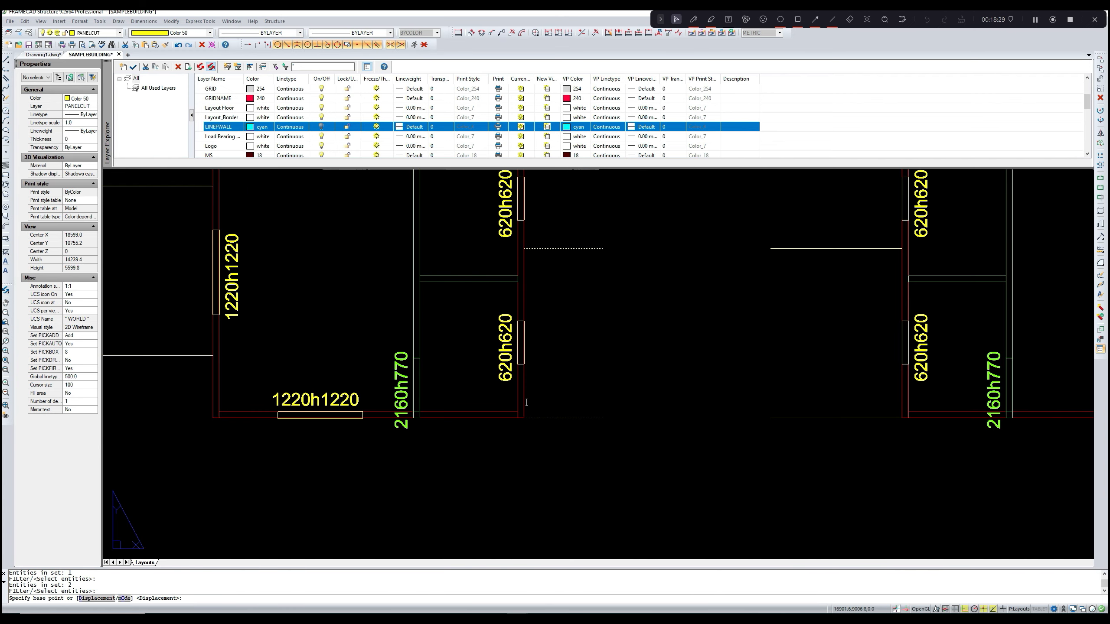
left_click(523, 418)
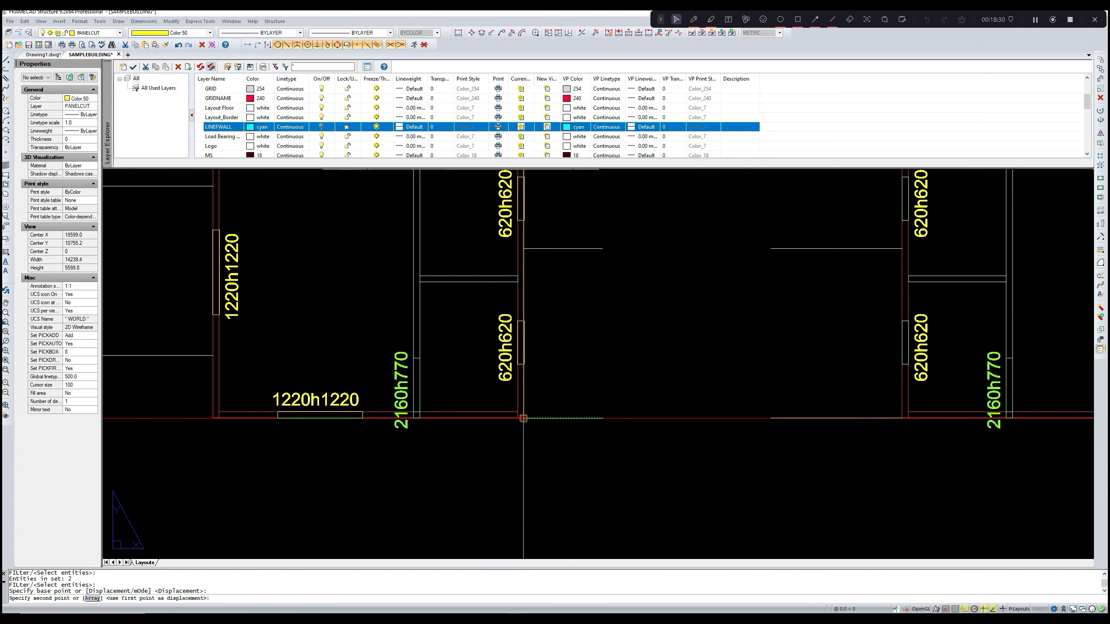
left_click(419, 418)
scroll(575, 401, "down", 3)
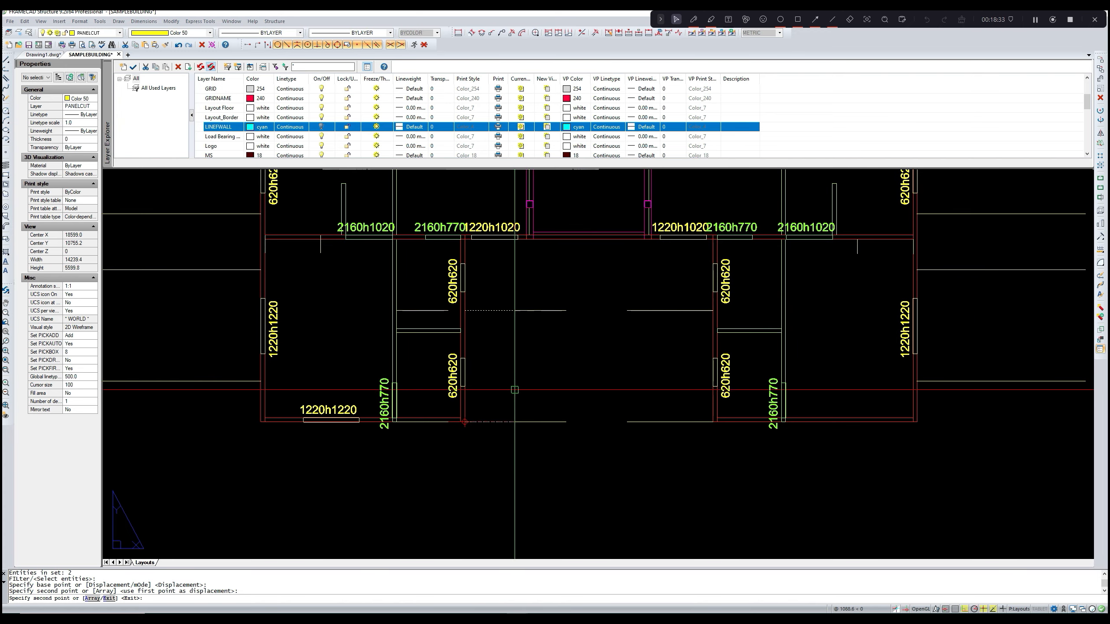
key("Escape")
- Try to copy the lower-right pair of horizontal cut lines from the 620h620 wall's bottom corner to the adjacent 2160h770 wall
scroll(514, 389, "down", 3)
type("c")
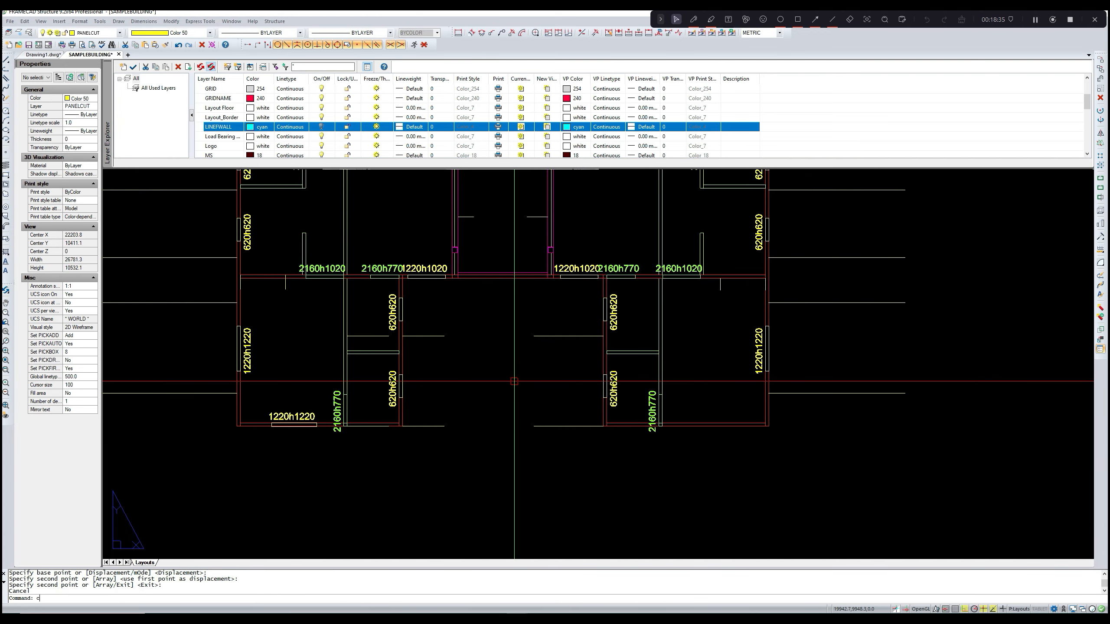
type("o")
key("Return")
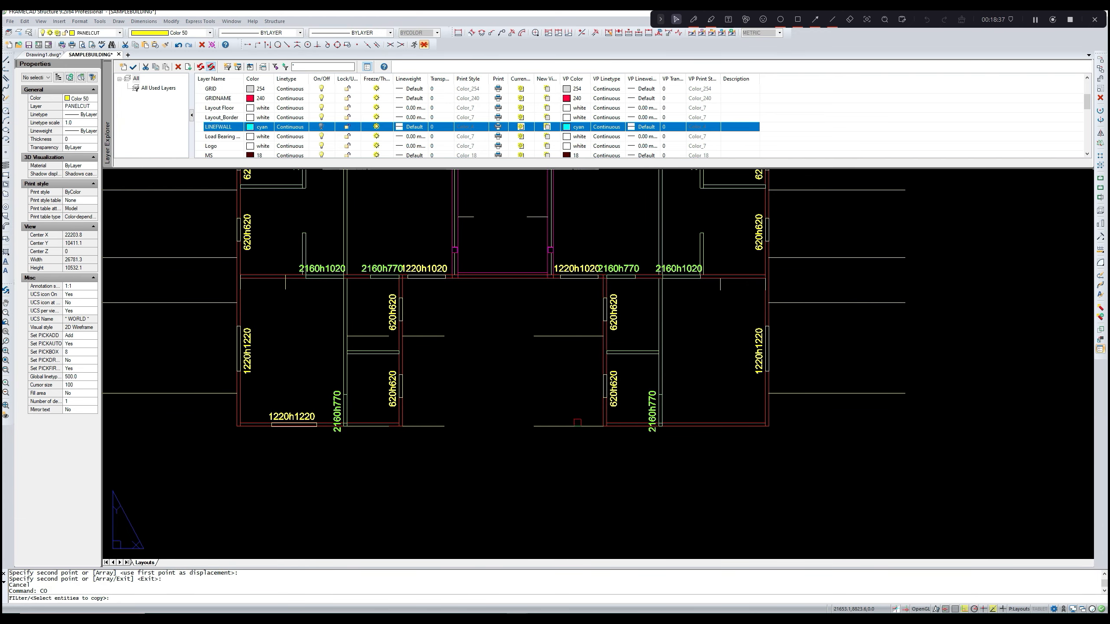
left_click(578, 425)
key("Return")
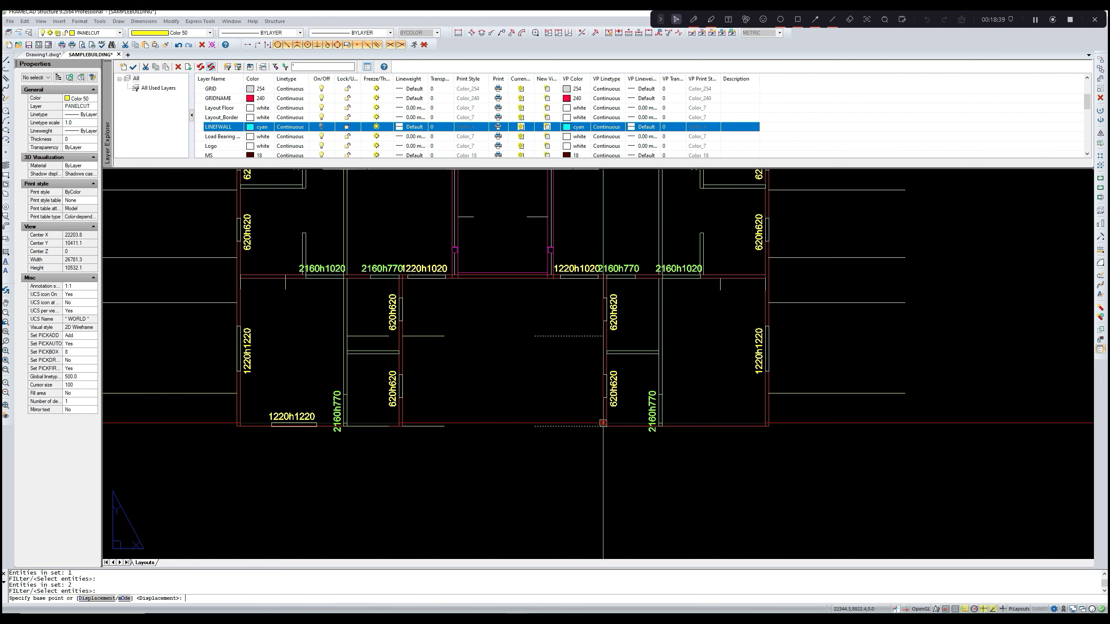
scroll(603, 426, "up", 3)
left_click(601, 427)
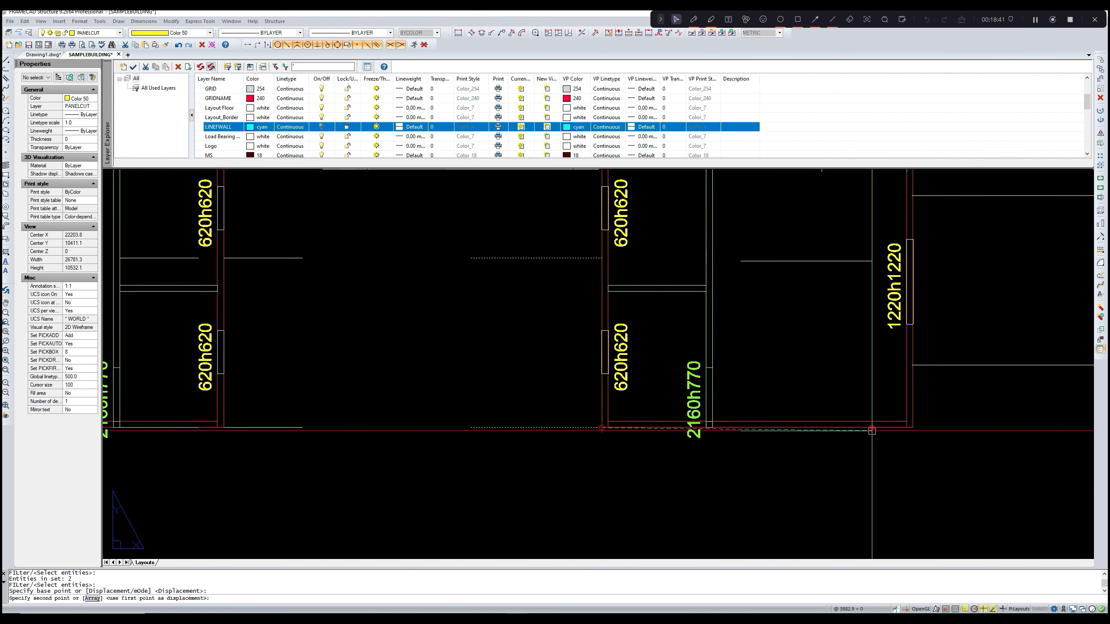
scroll(712, 424, "up", 3)
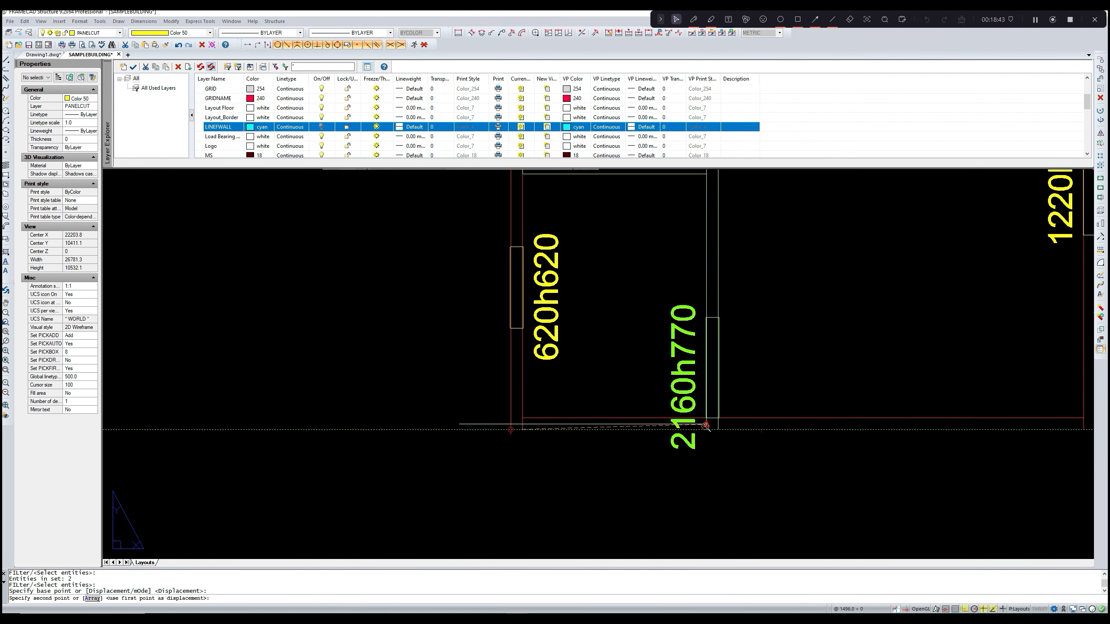
left_click(706, 430)
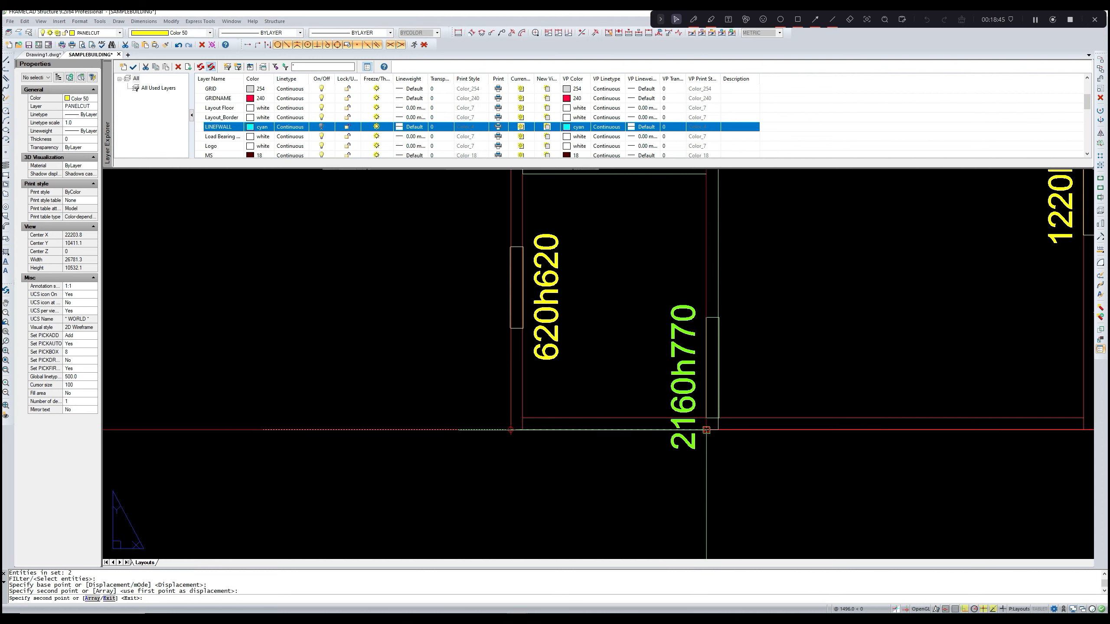
scroll(732, 318, "down", 3)
key("Escape")
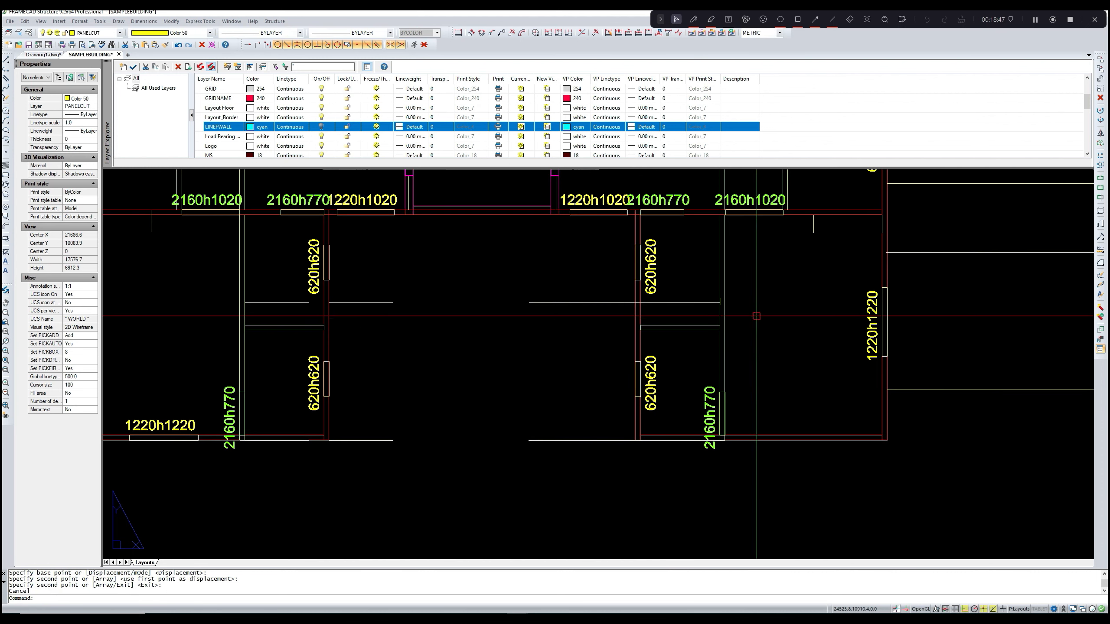
key("Escape")
- Delete the two horizontal cut lines copied into the lower-right room beside the 2160h770 wall
scroll(672, 307, "up", 3)
scroll(671, 307, "down", 1)
scroll(672, 308, "down", 2)
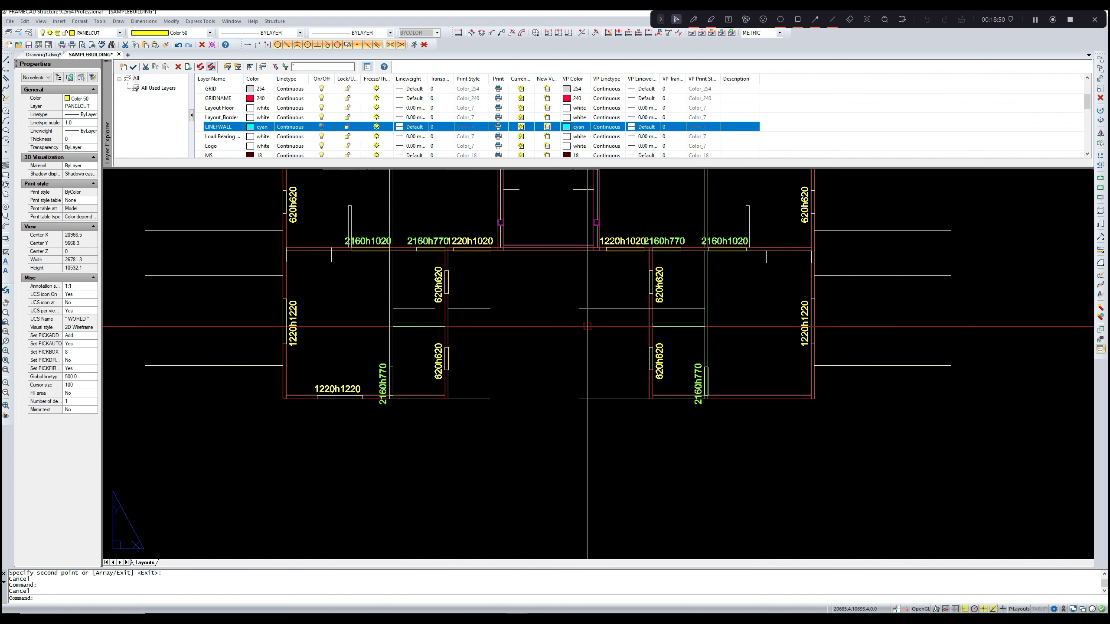
left_click(691, 308)
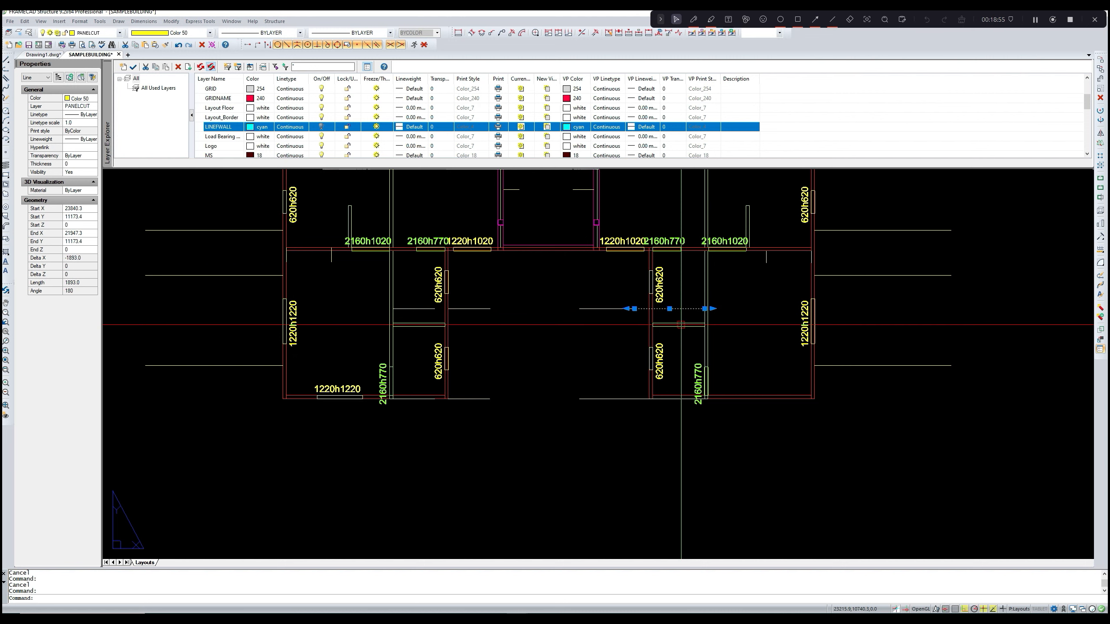
key("Delete")
scroll(675, 400, "up", 1)
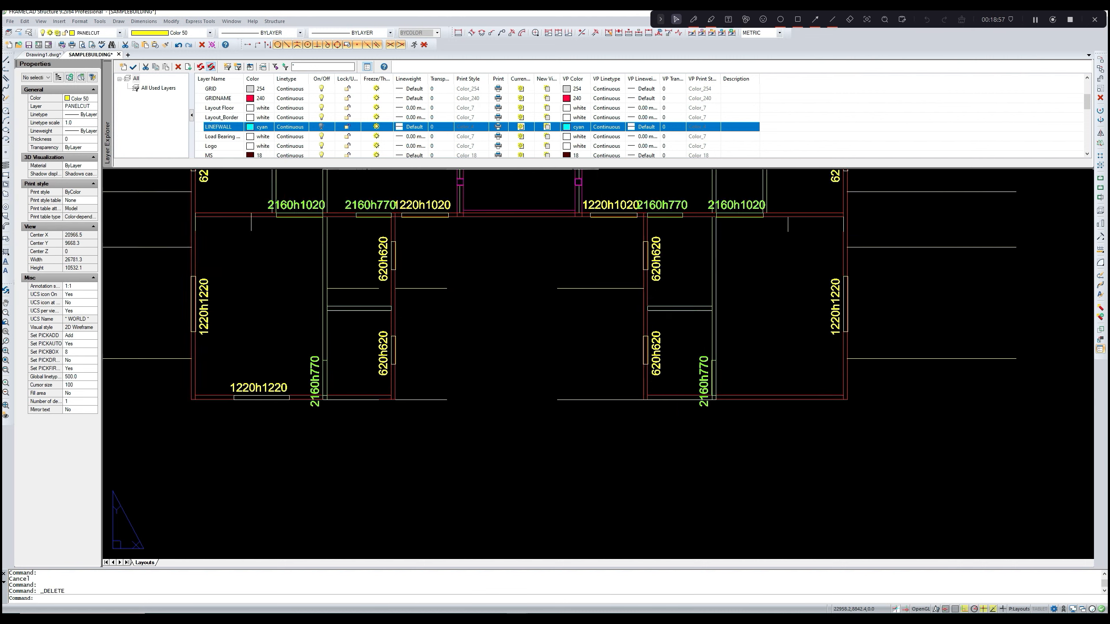
left_click(675, 401)
key("Delete")
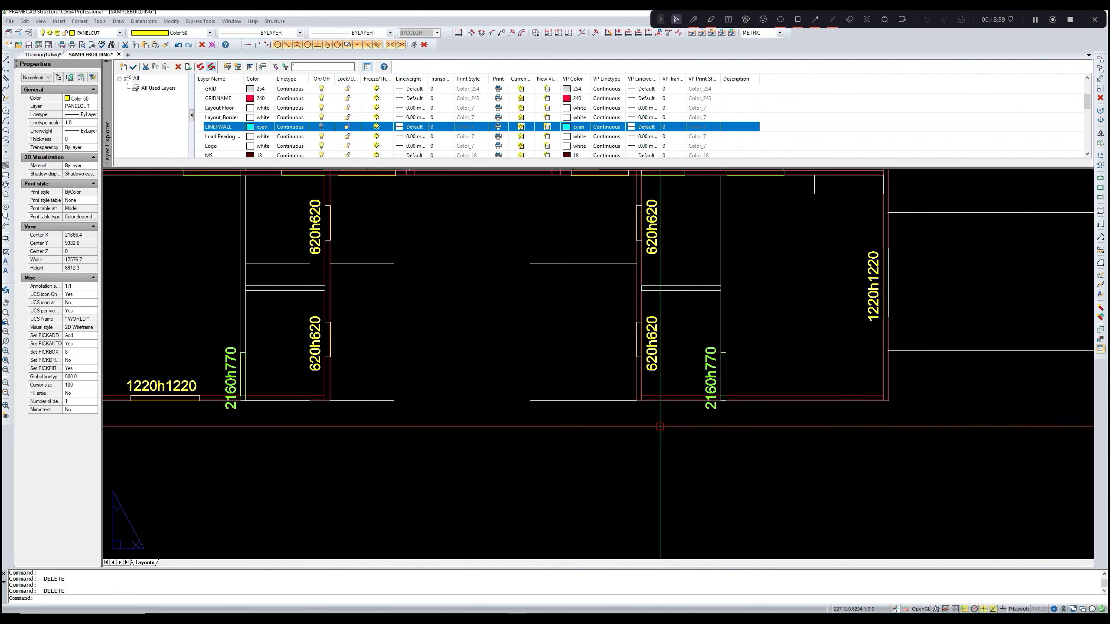
- Draw a vertical helper line crossing both horizontal cut lines just outside the lower-right 620h620 wall
key("Return")
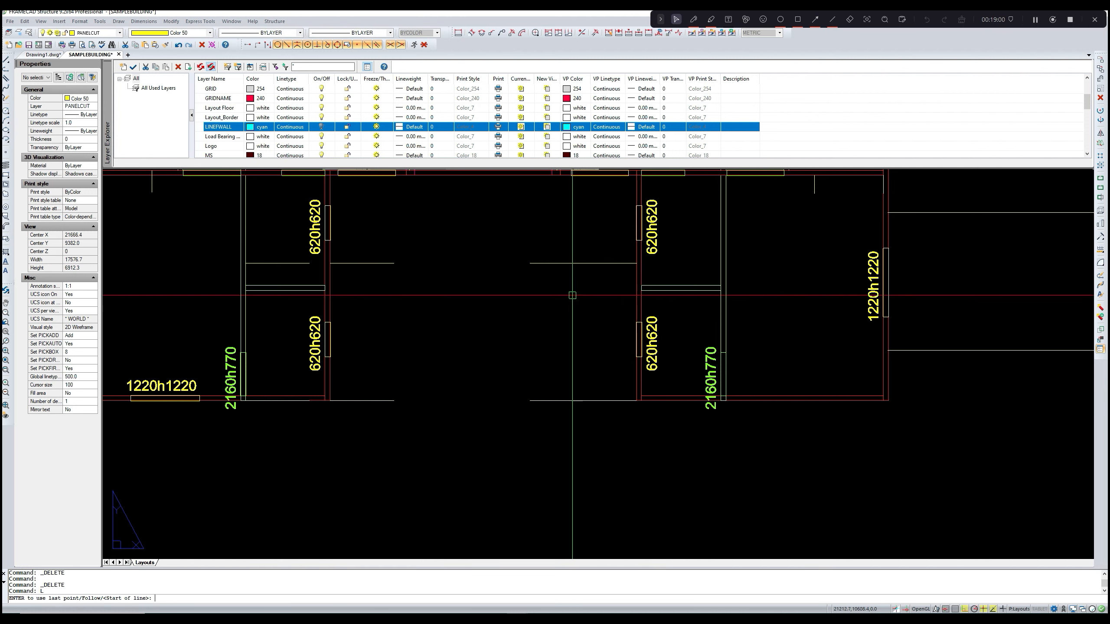
left_click(594, 230)
left_click(603, 469)
key("Return")
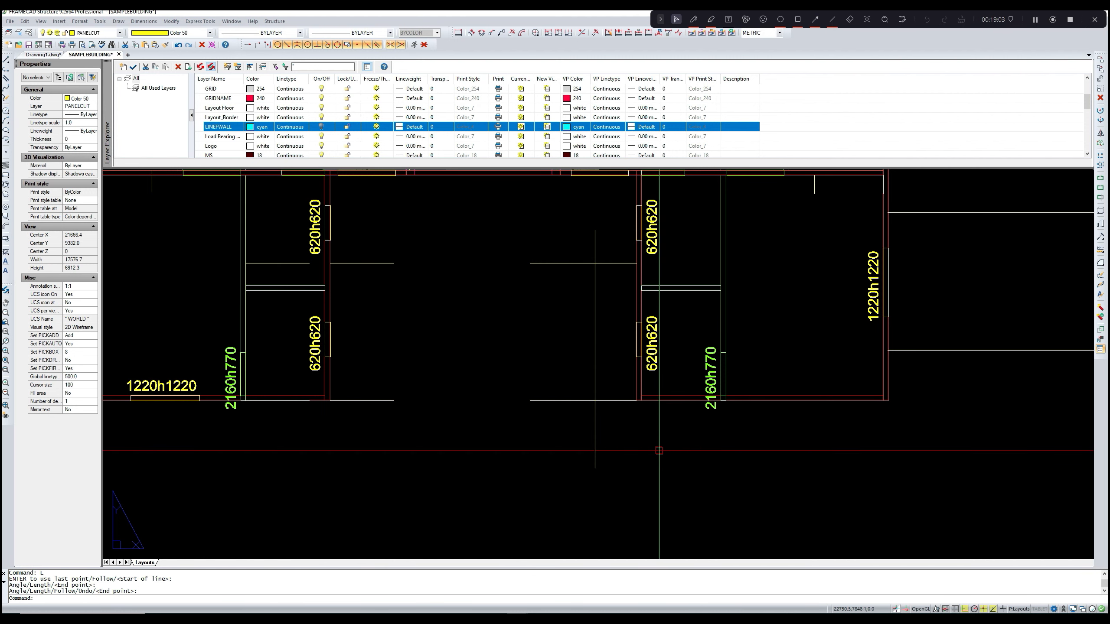
- Trim the outer ends of both horizontal cut lines at the vertical helper line, and delete the helper line
type("tr")
key("Return")
left_click(627, 459)
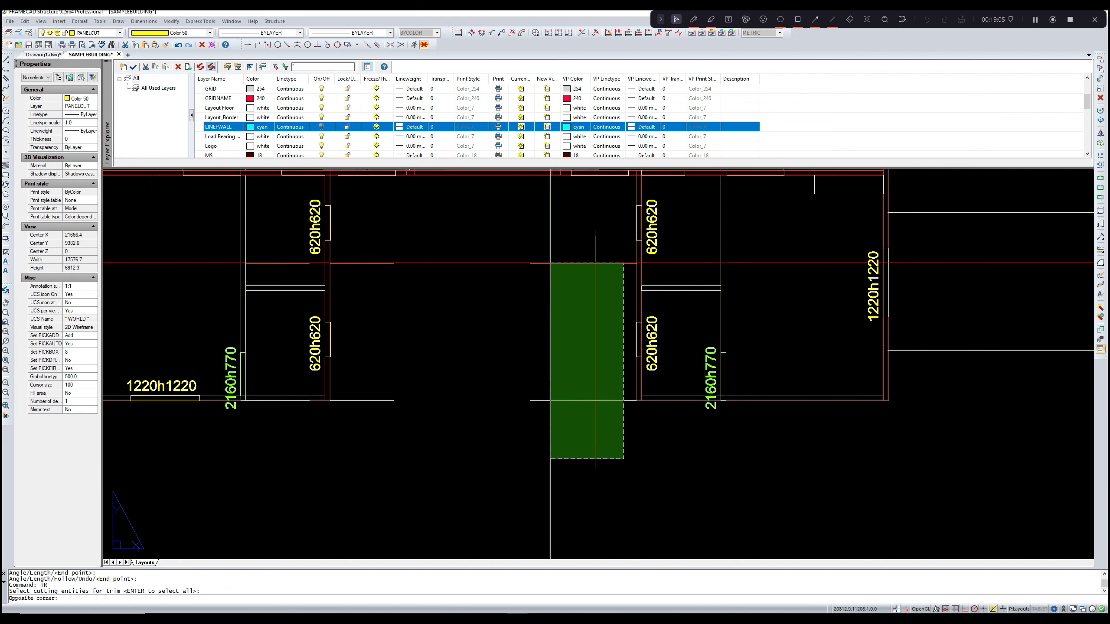
left_click(536, 249)
key("Return")
left_click(581, 433)
left_click(536, 236)
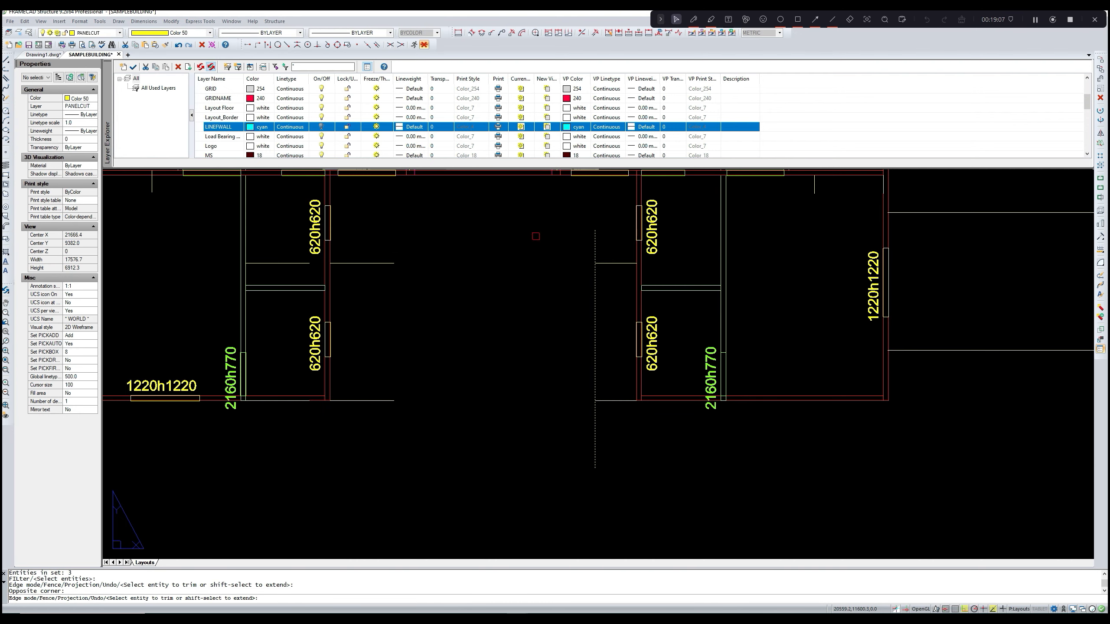
key("Return")
left_click(596, 414)
key("Delete")
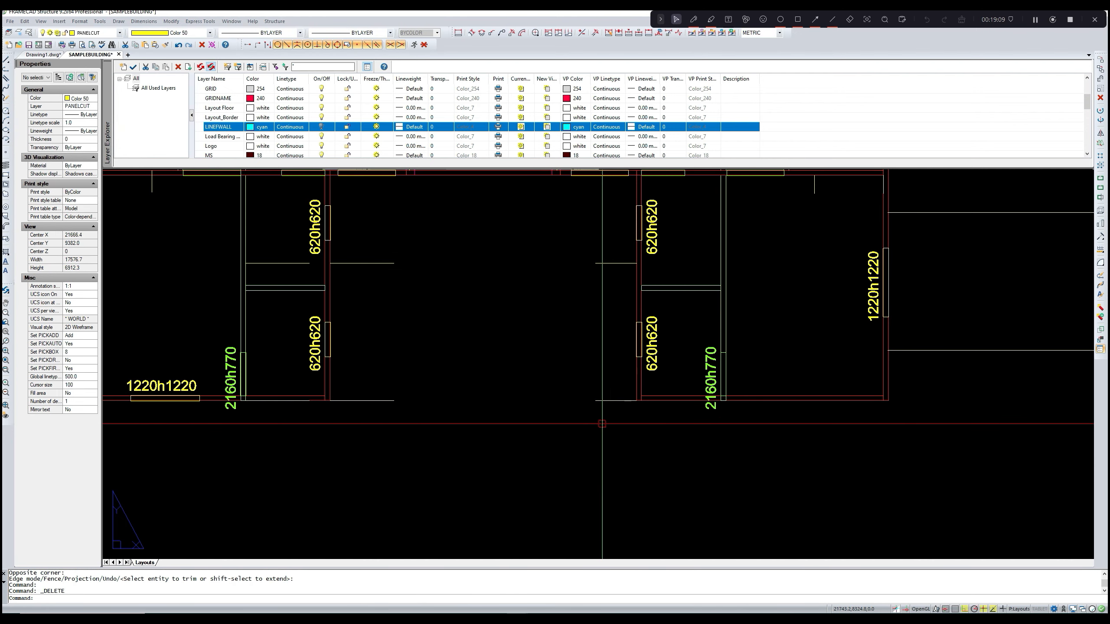
- Copy the two shortened cut lines from the lower-right 620h620 wall's bottom outer corner to the base of the 2160h770 wall
type("co")
key("Return")
left_click(609, 400)
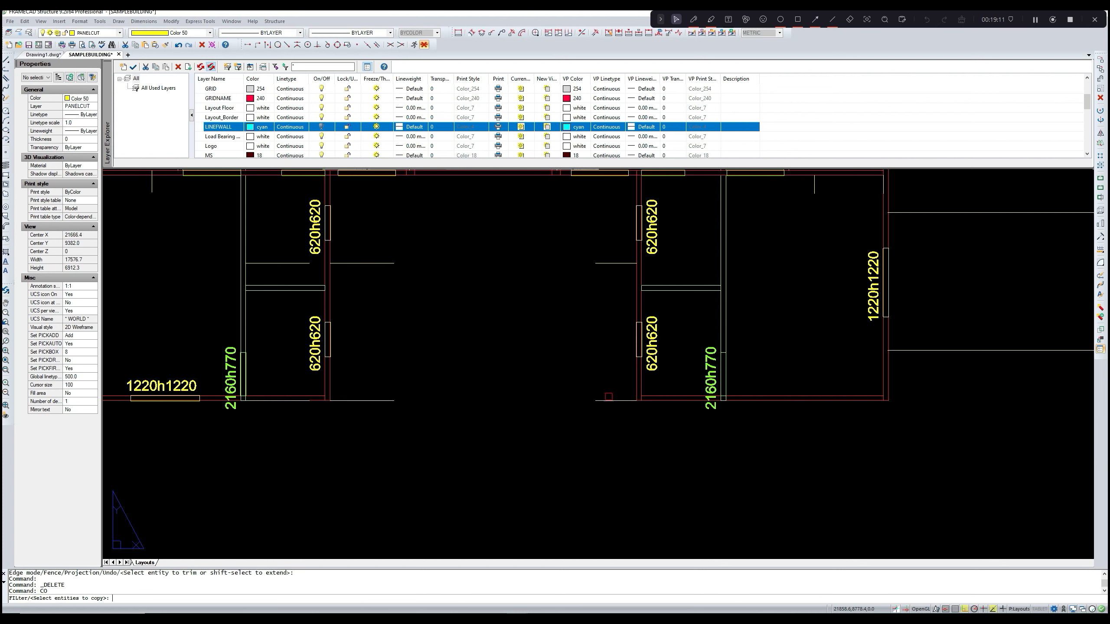
key("Return")
scroll(641, 398, "up", 4)
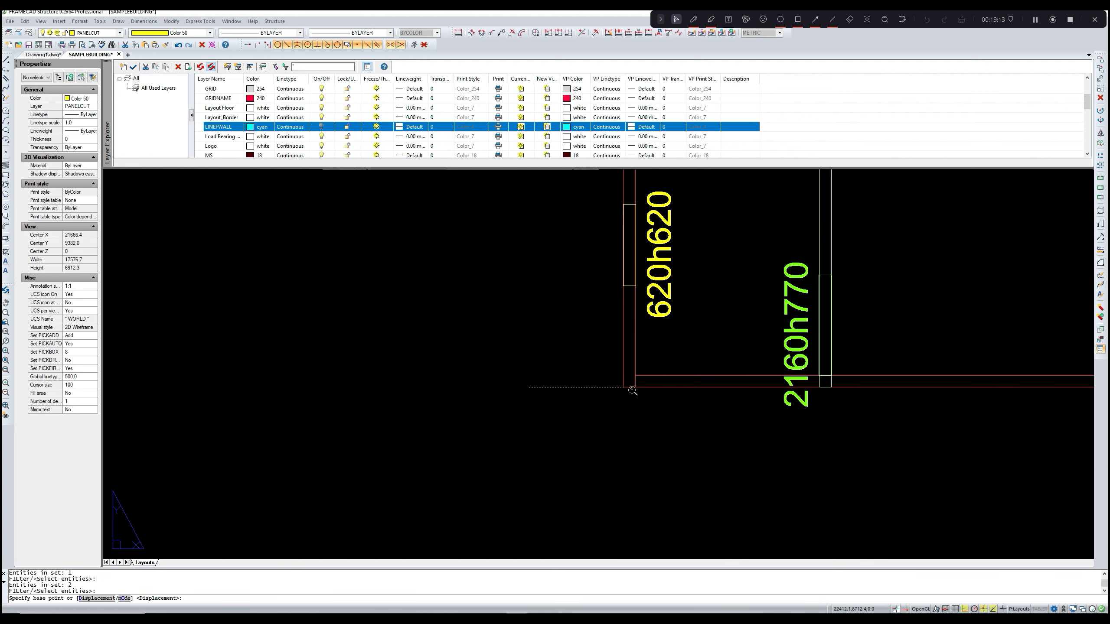
left_click(623, 388)
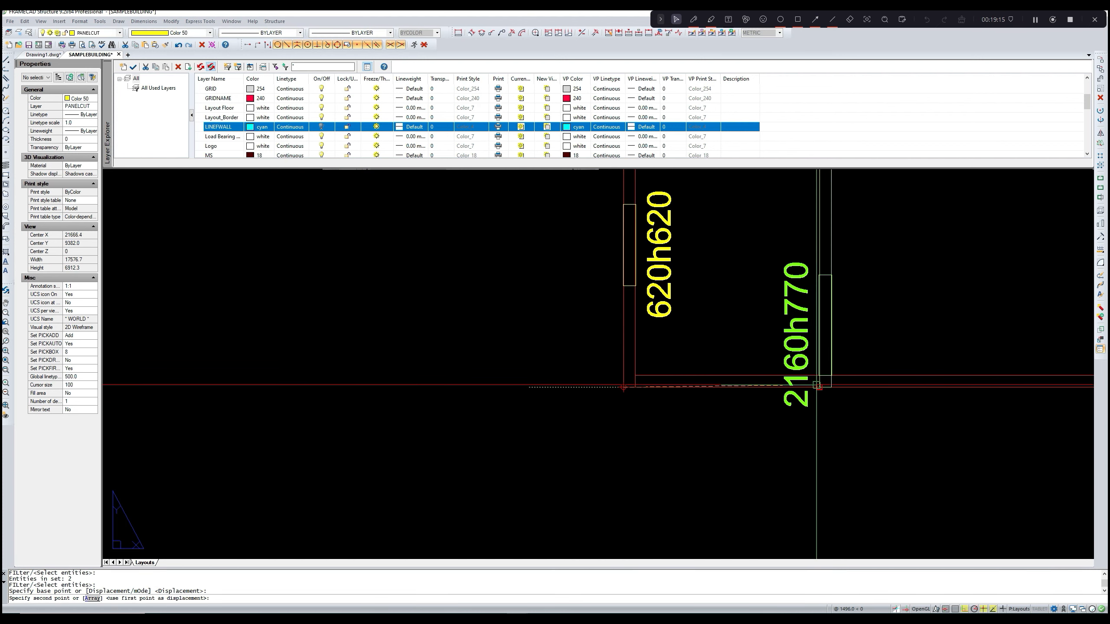
left_click(819, 387)
scroll(730, 453, "down", 3)
key("Escape")
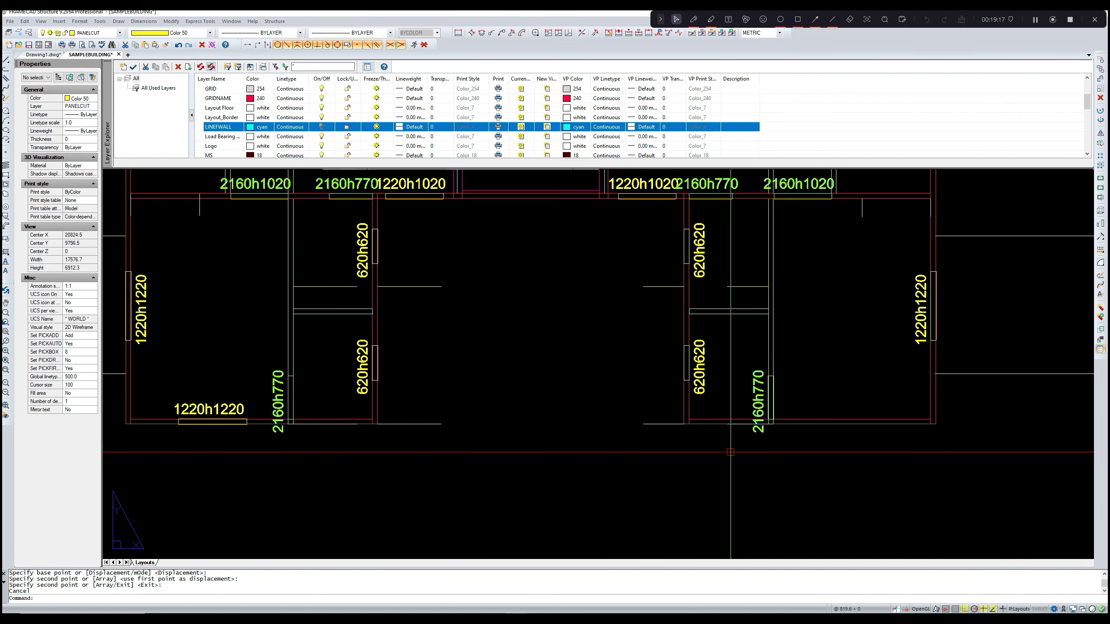
- Measure the length of the horizontal wall with the left 2160h1020 opening beside the +X0+ mark, without placing a dimension
scroll(601, 436, "down", 3)
middle_click_drag(601, 436, 601, 454)
middle_click_drag(505, 326, 536, 352)
scroll(459, 328, "up", 1)
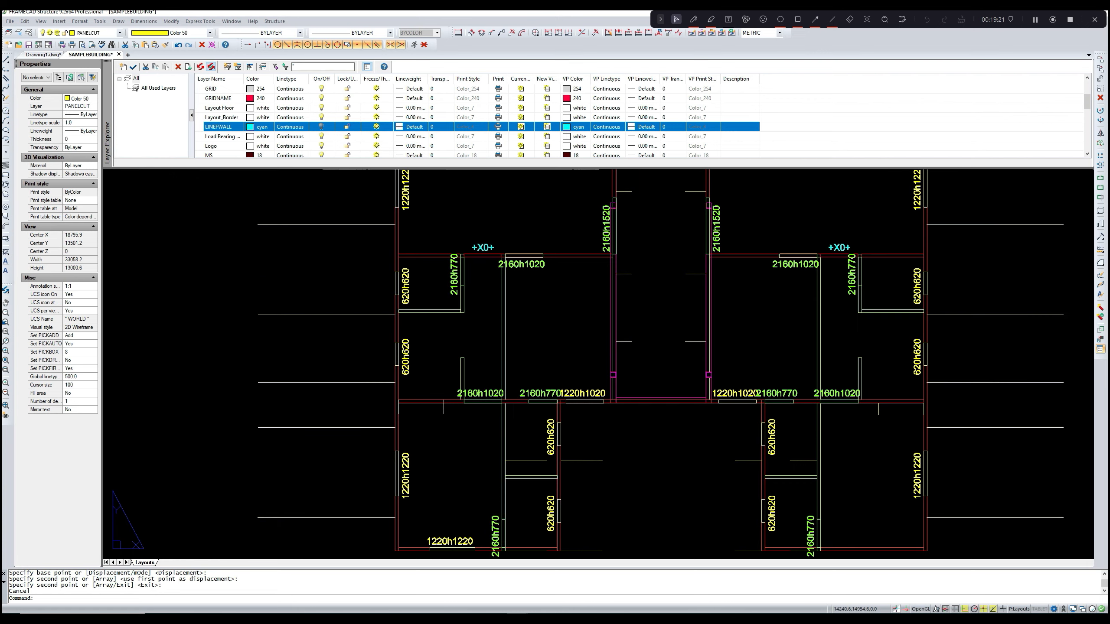
scroll(563, 267, "up", 2)
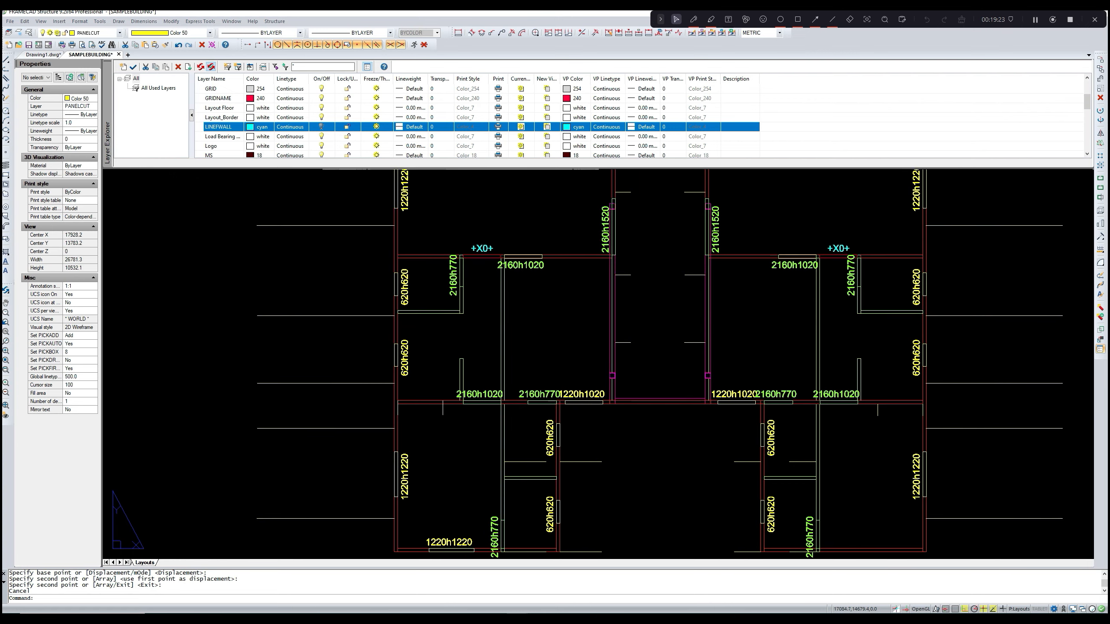
left_click(568, 250)
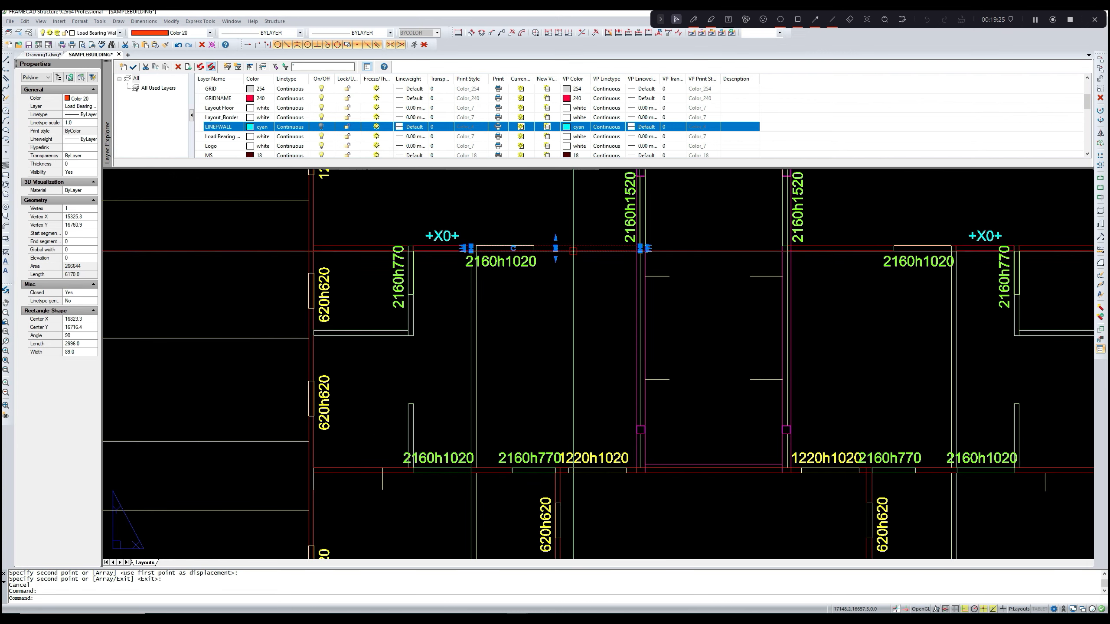
key("Escape")
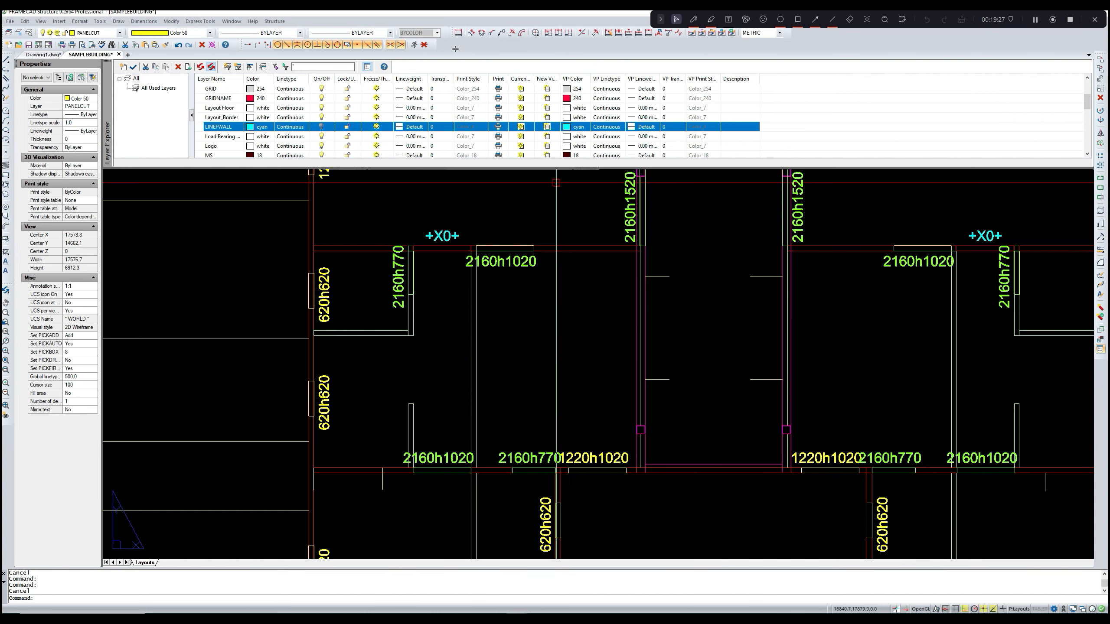
type("dli")
key("Return")
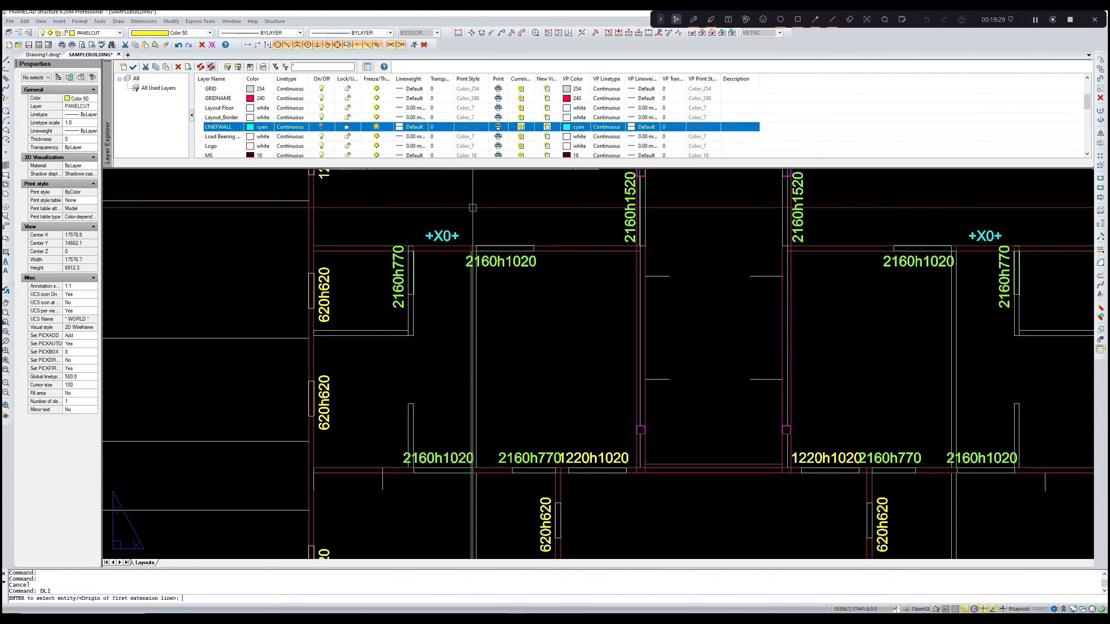
scroll(475, 210, "up", 3)
left_click(477, 271)
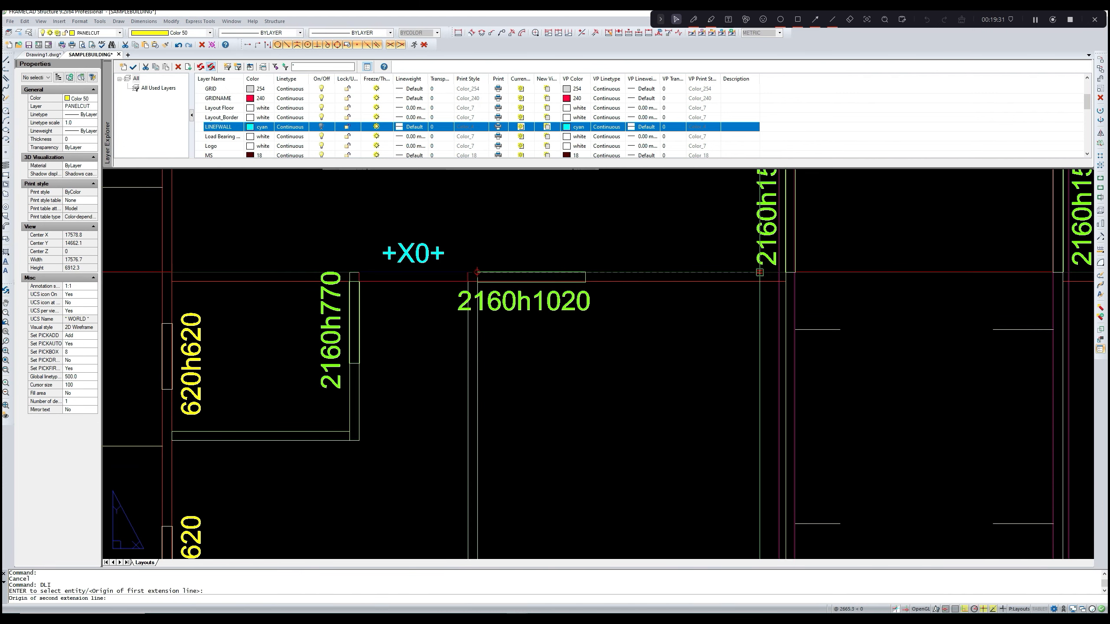
left_click(778, 272)
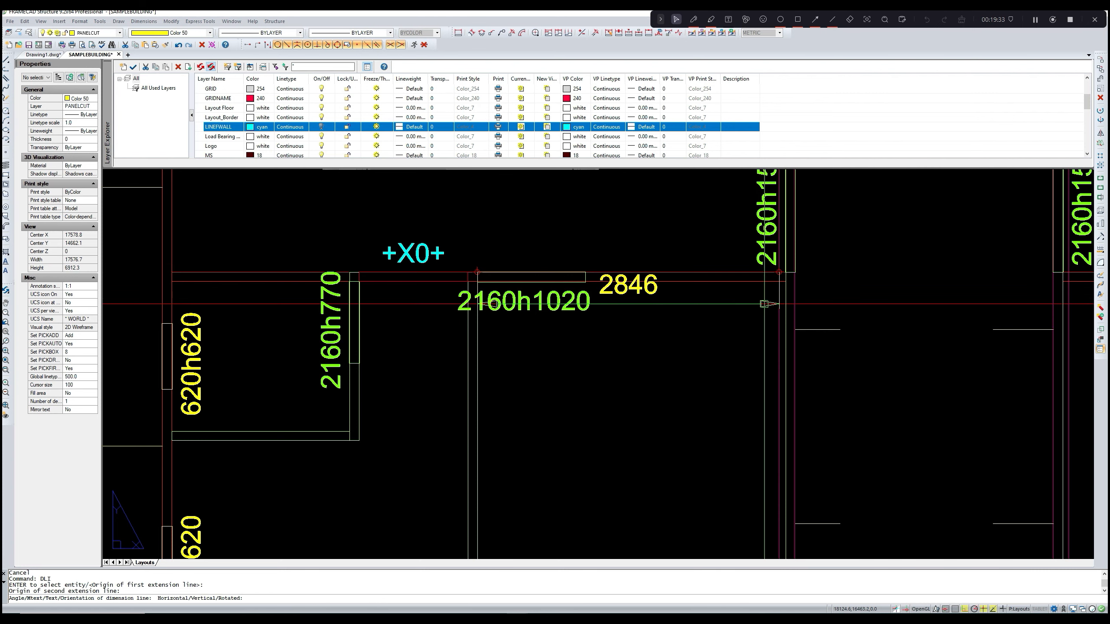
key("Escape")
scroll(680, 331, "down", 3)
middle_click_drag(680, 332, 689, 266)
middle_click_drag(613, 335, 606, 327)
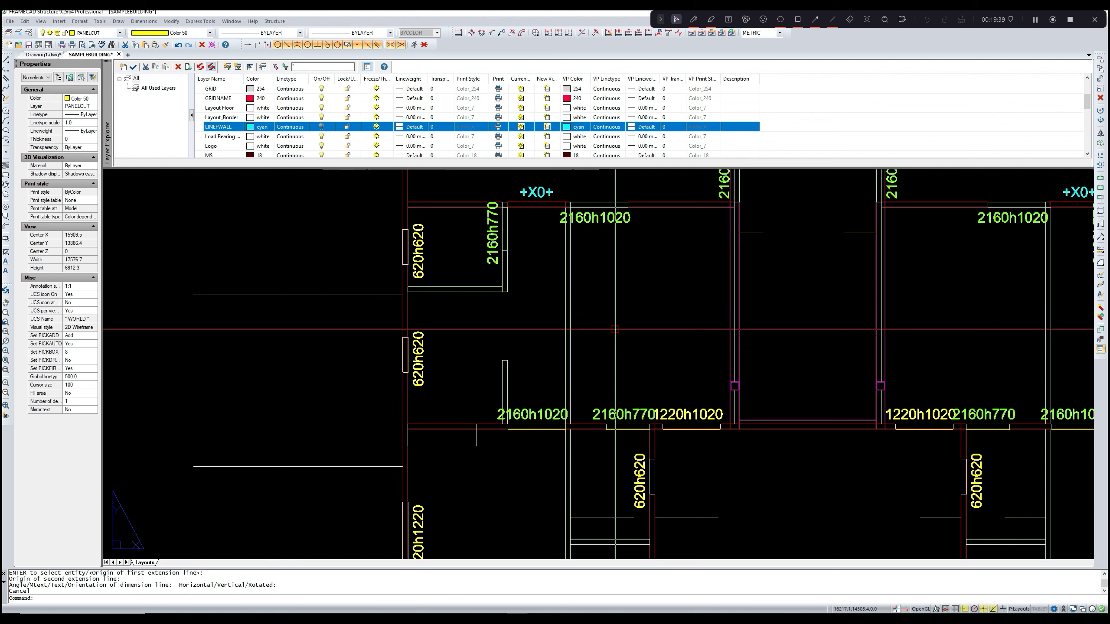
type("COy")
key("Return")
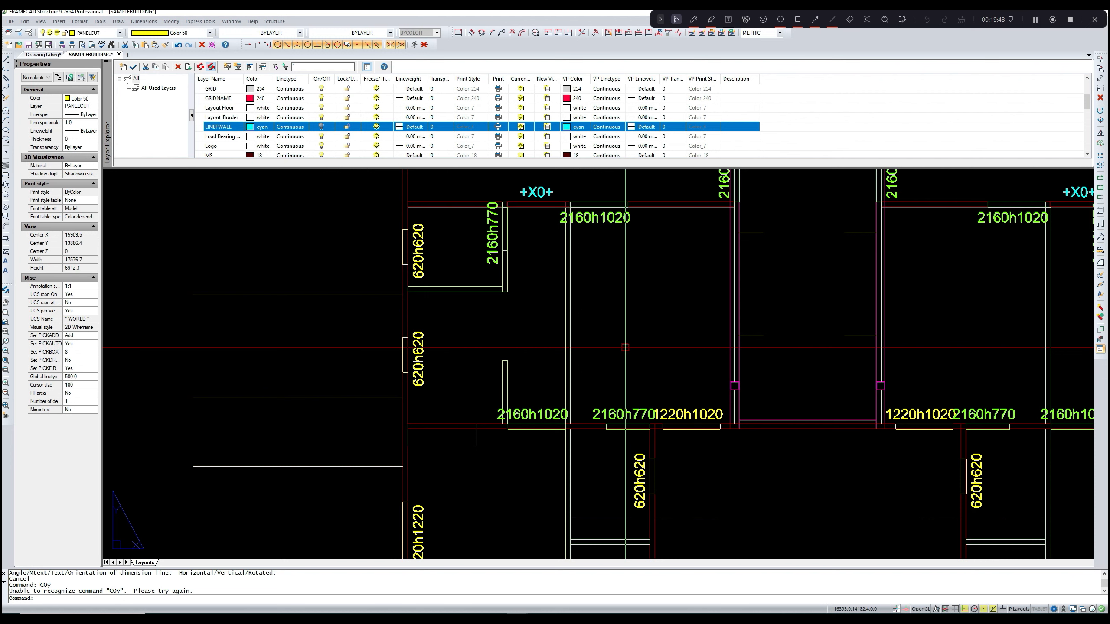
middle_click_drag(517, 340, 520, 334)
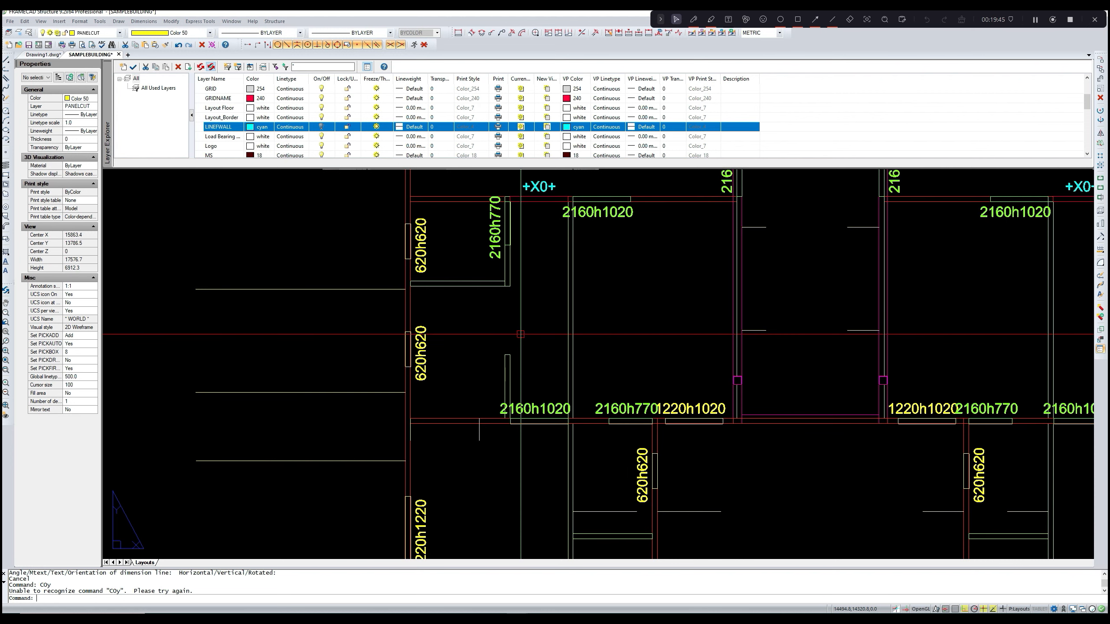
middle_click_drag(608, 337, 589, 349)
- Copy the two lower horizontal cut lines on the central corridor's left wall from its bottom corner to the vertical wall below the left 2160h1020 opening
type("C")
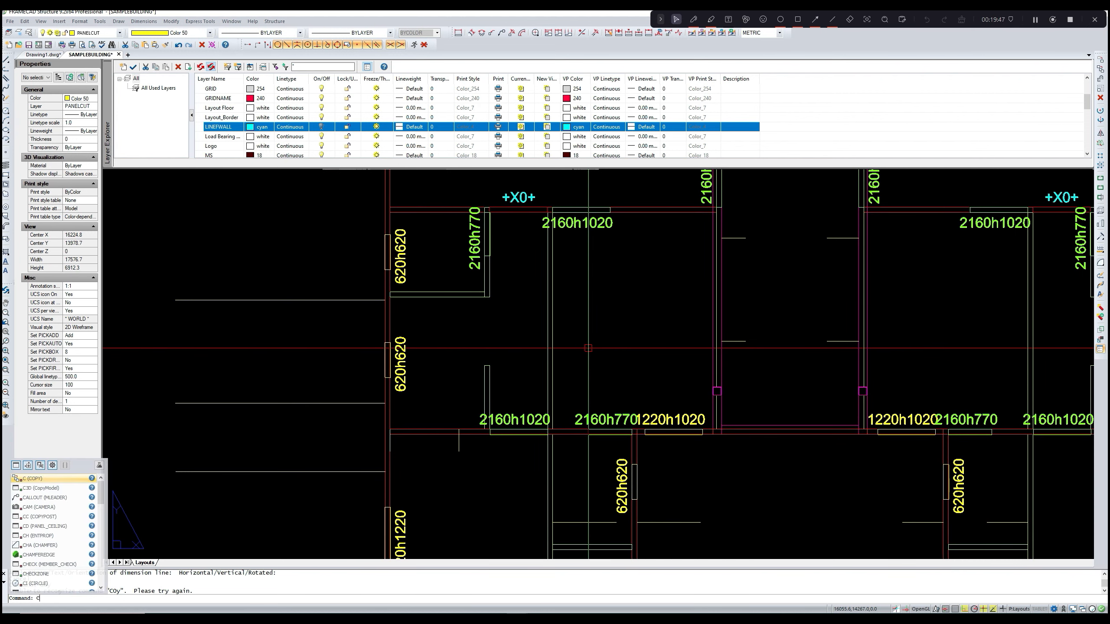
type("OPY")
key("Return")
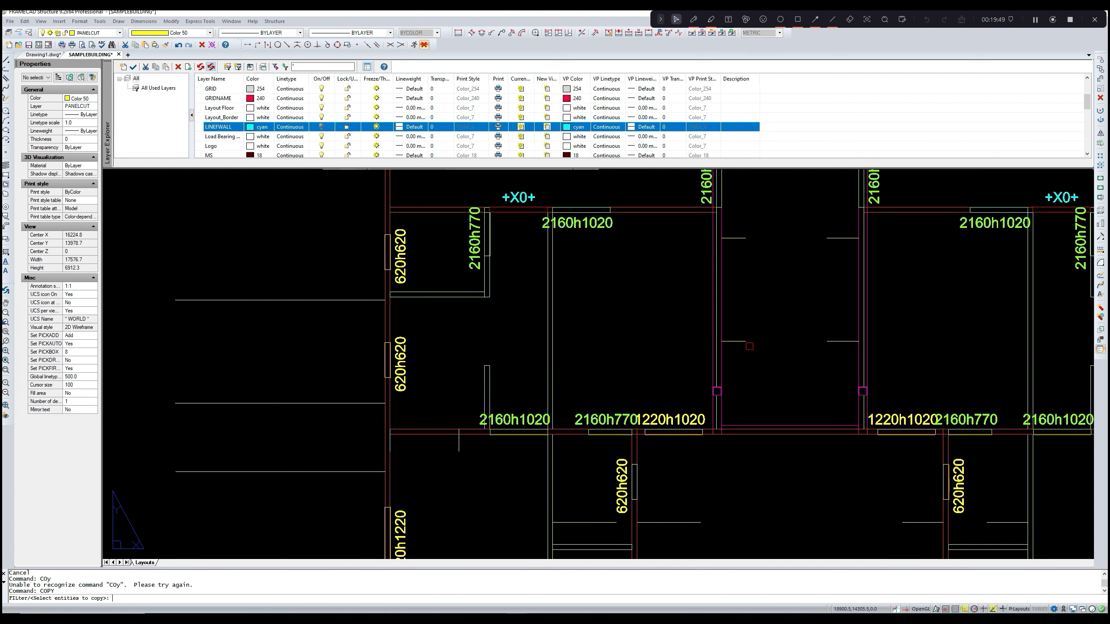
left_click(742, 341)
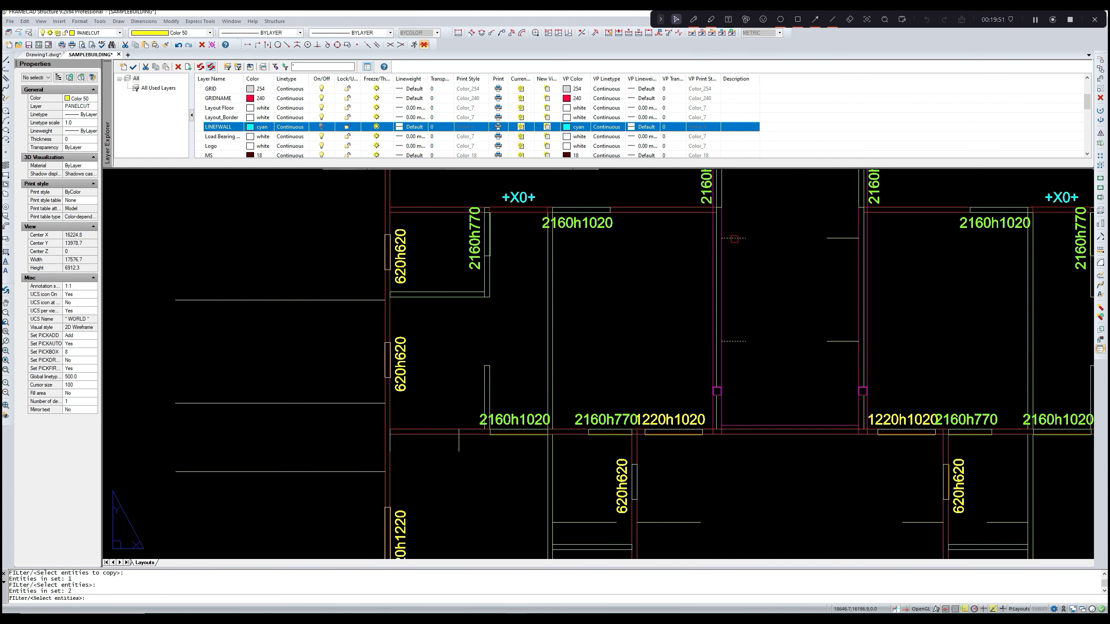
scroll(734, 341, "up", 3)
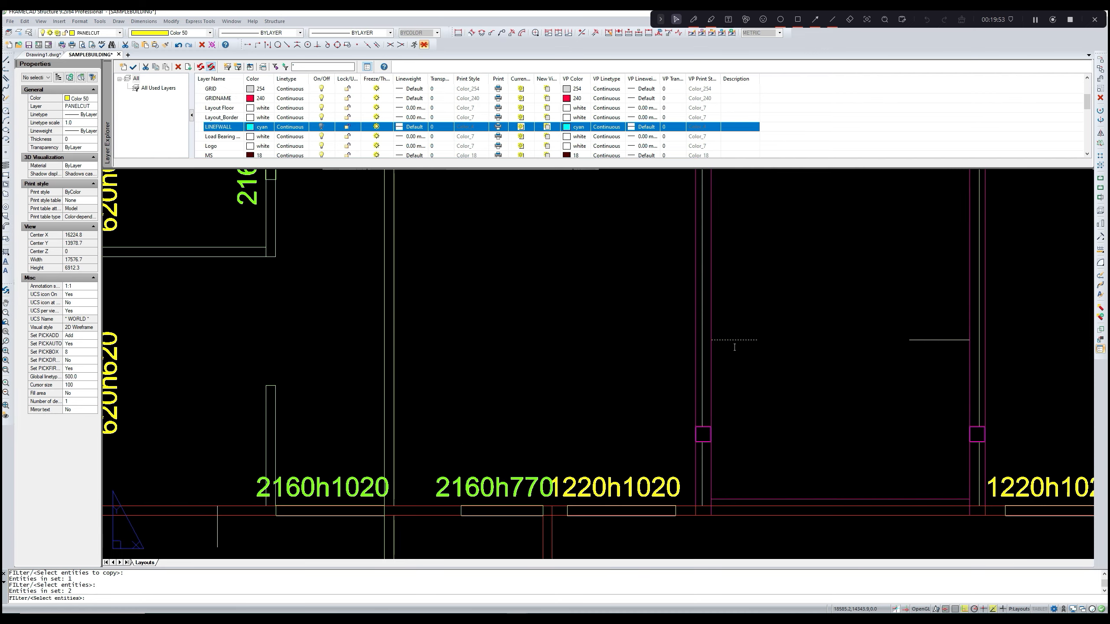
scroll(731, 342, "down", 1)
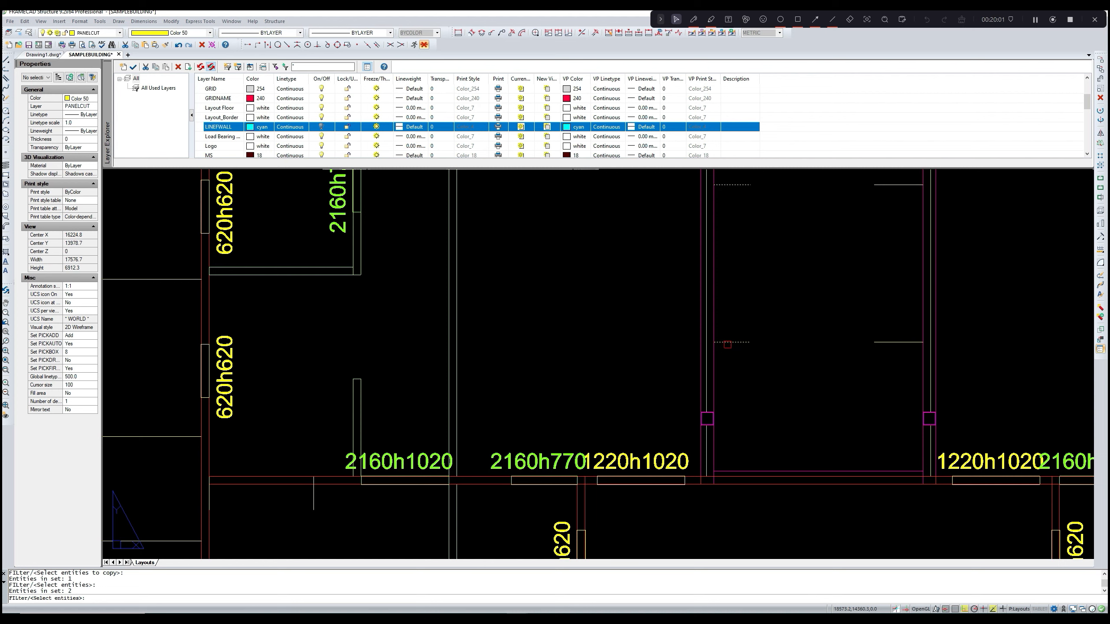
key("Return")
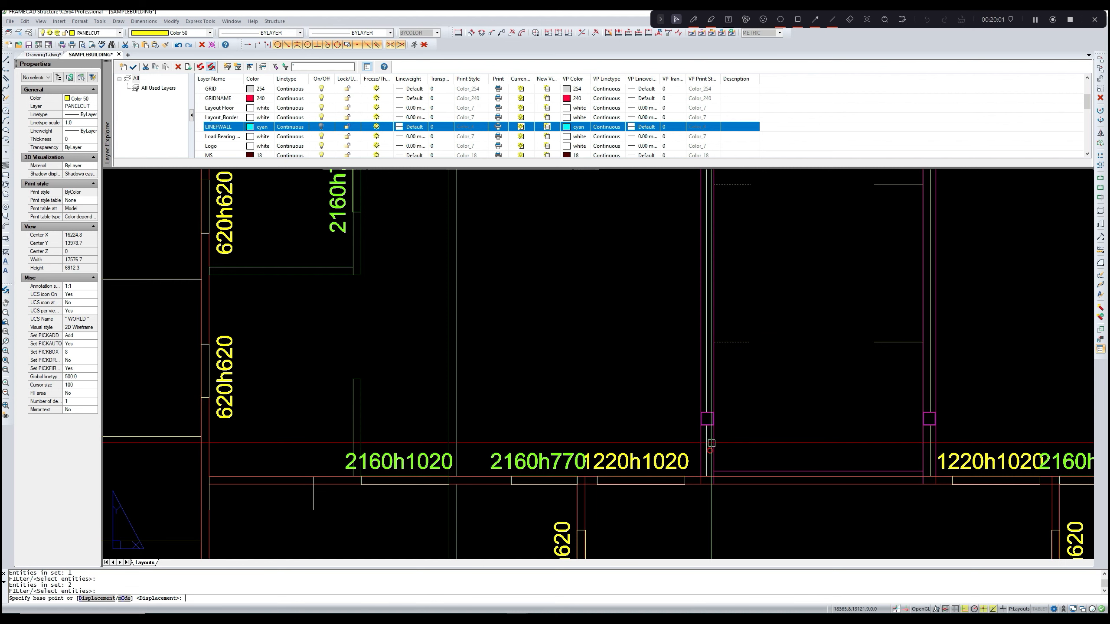
left_click(713, 484)
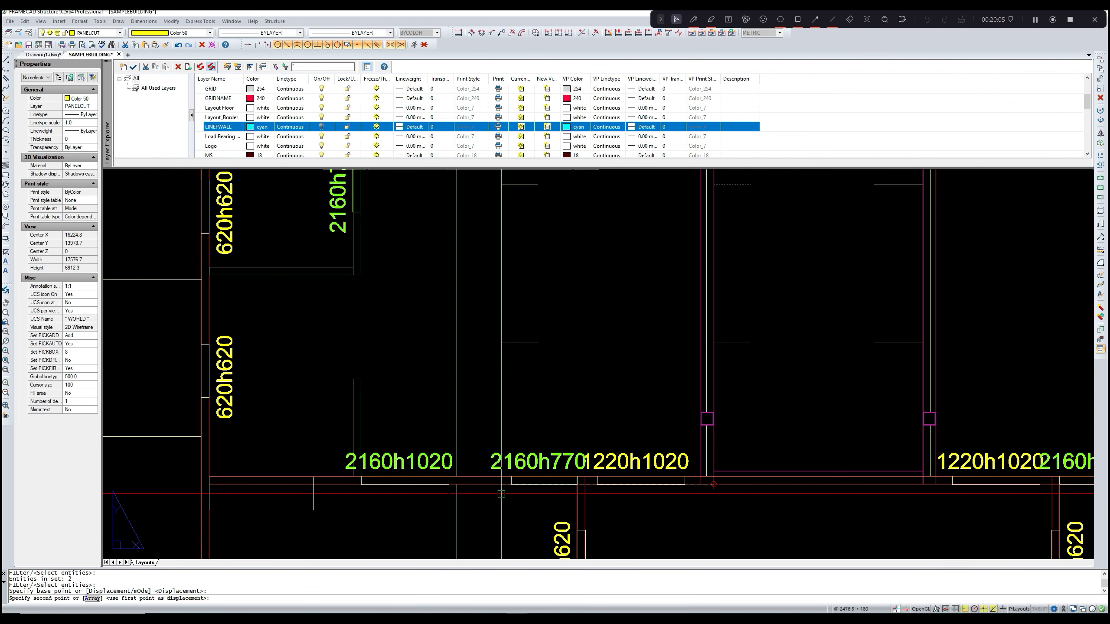
left_click(456, 483)
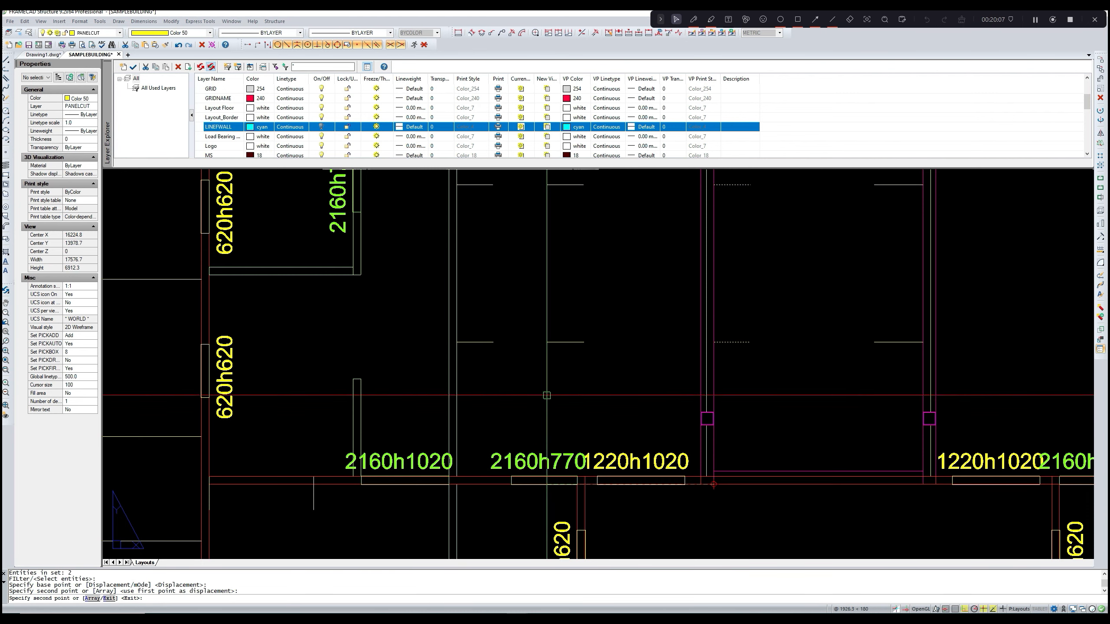
scroll(550, 389, "down", 1)
key("Escape")
- Copy the two lower horizontal cut lines on the central corridor's right wall from its bottom corner to the vertical wall below the right 2160h1020 opening
middle_click_drag(672, 365, 556, 388)
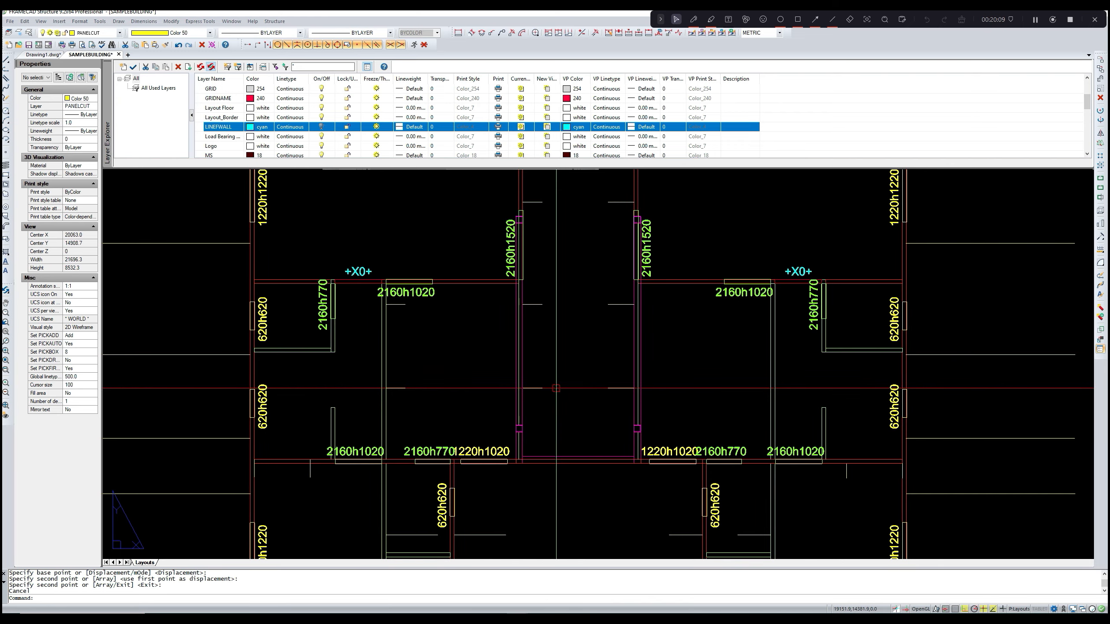
type("CO")
key("Return")
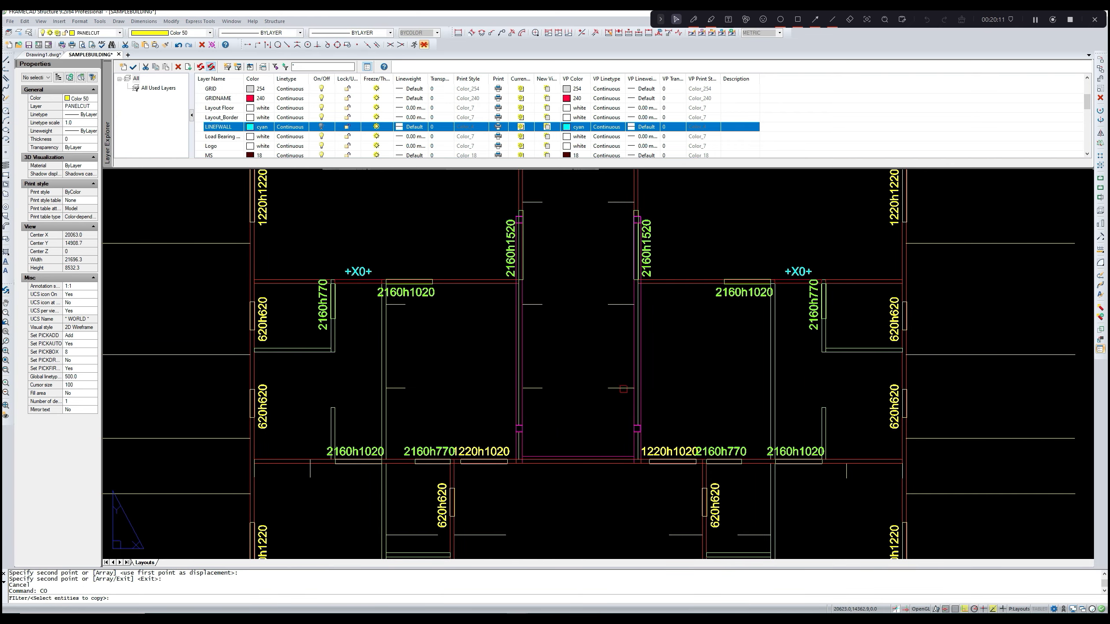
left_click(623, 389)
key("Return")
scroll(635, 461, "up", 5)
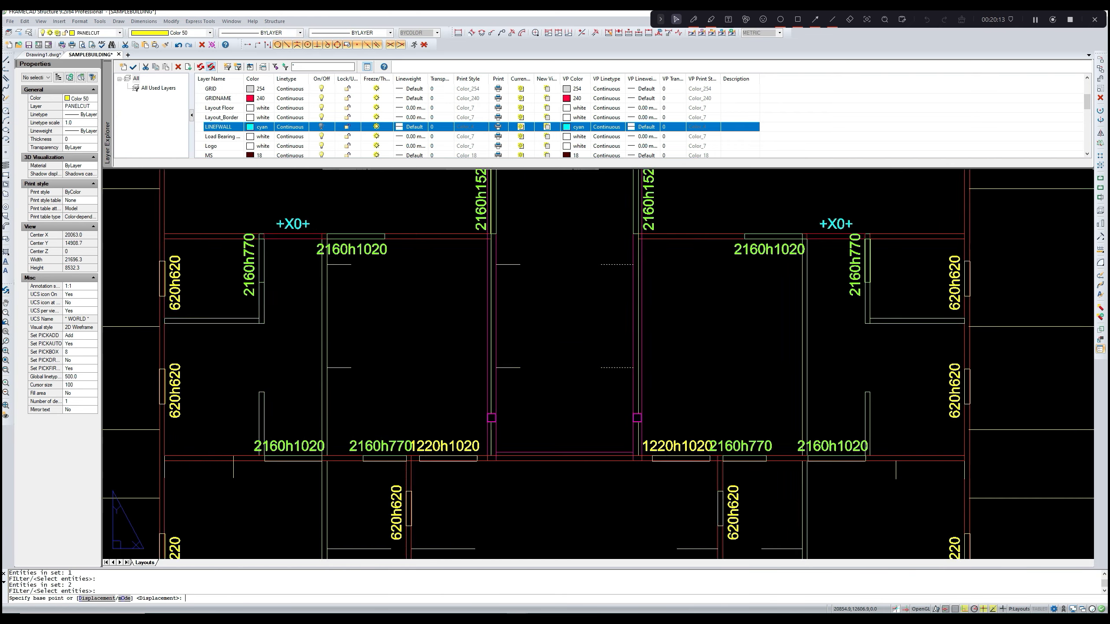
left_click(630, 447)
scroll(630, 447, "down", 4)
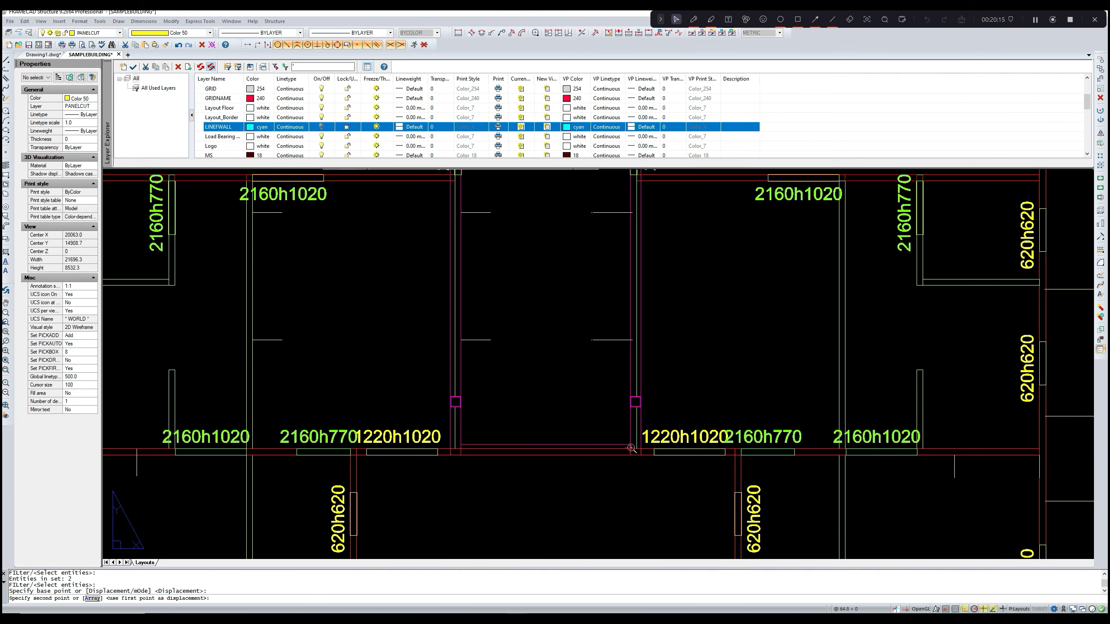
scroll(839, 455, "up", 2)
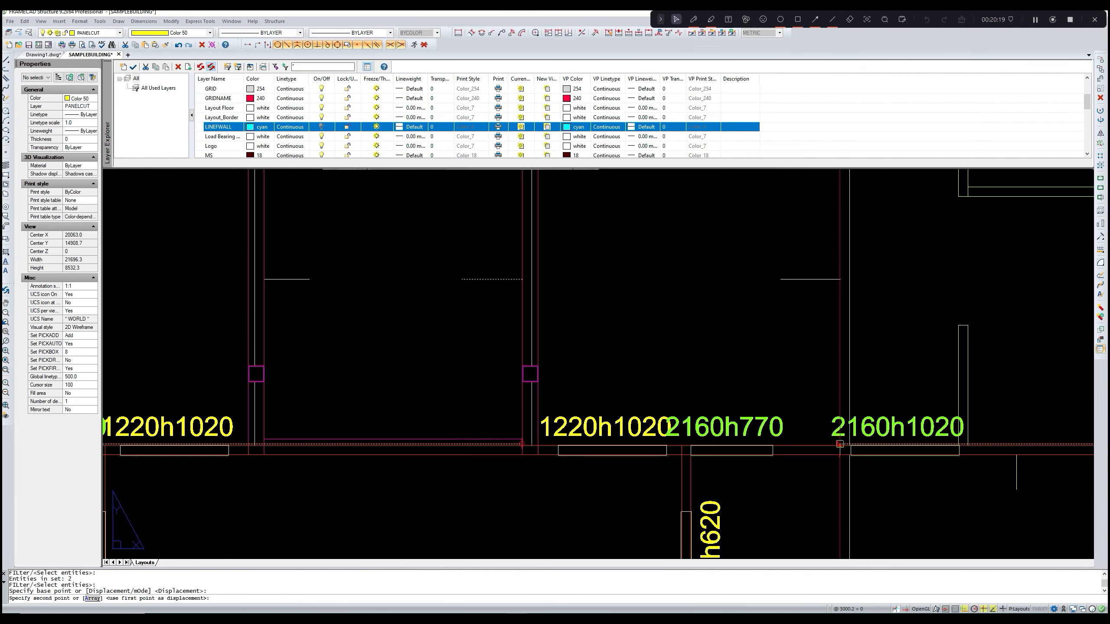
left_click(839, 444)
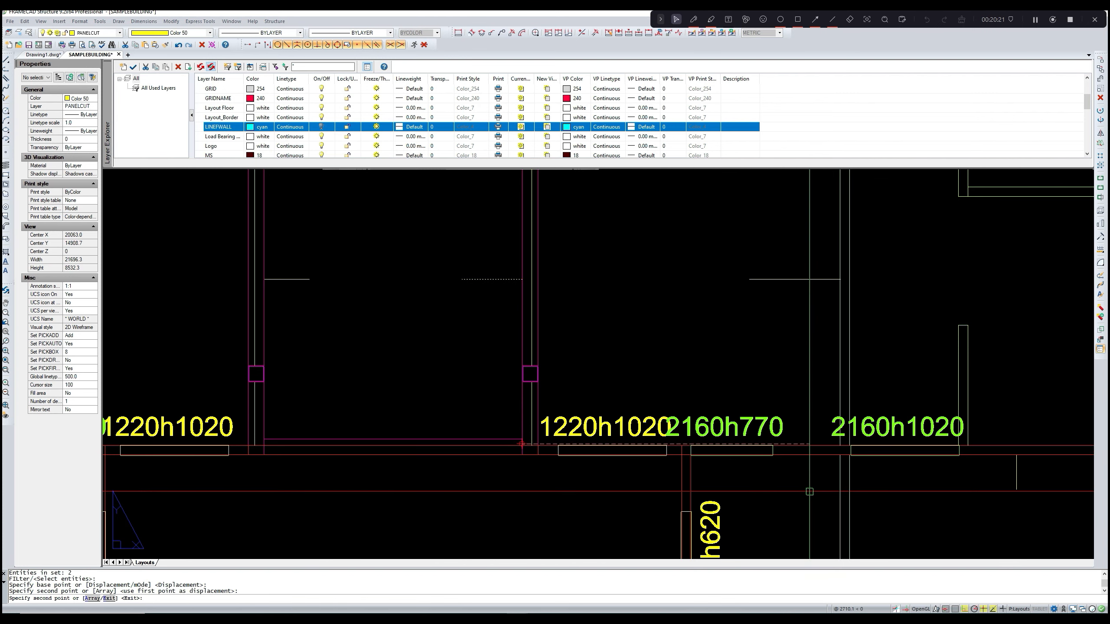
key("Escape")
scroll(715, 436, "down", 3)
scroll(716, 435, "down", 2)
scroll(772, 372, "up", 2)
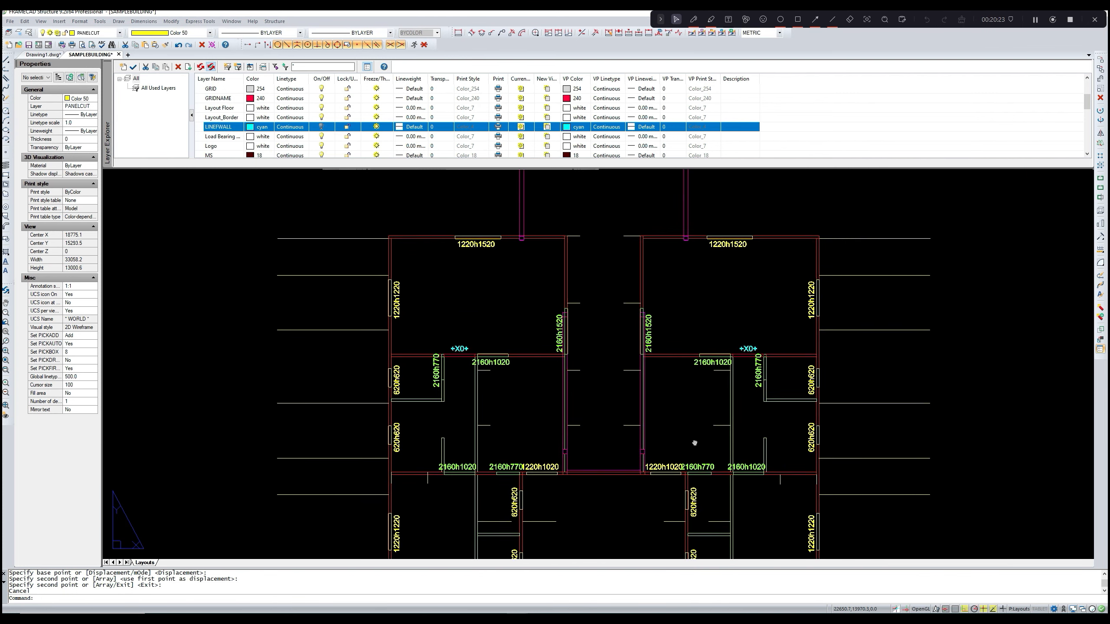
scroll(772, 372, "up", 1)
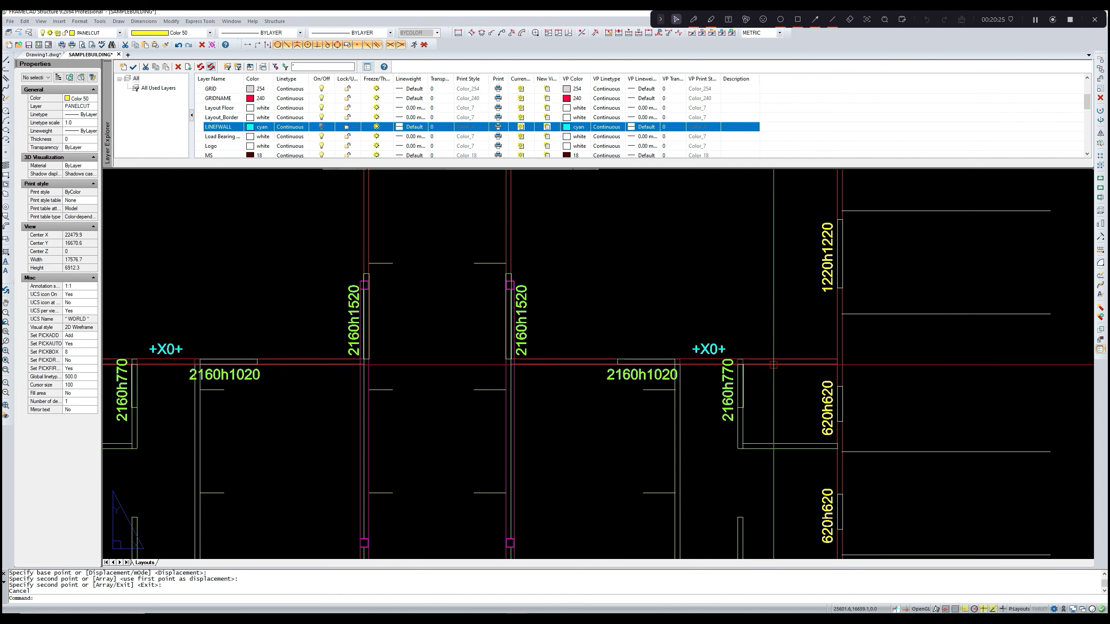
left_click(770, 361)
key("Escape")
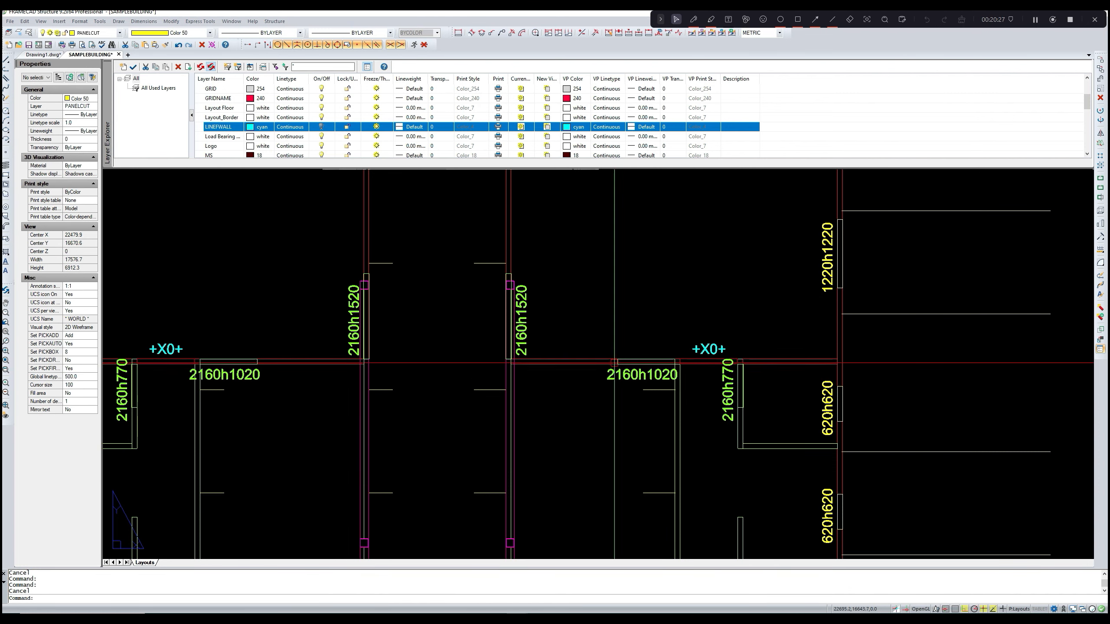
- Draw a vertical cut line about 720 mm long upward from the building's upper-left outer corner
scroll(595, 370, "down", 2)
middle_click_drag(595, 371, 639, 411)
scroll(584, 377, "up", 1)
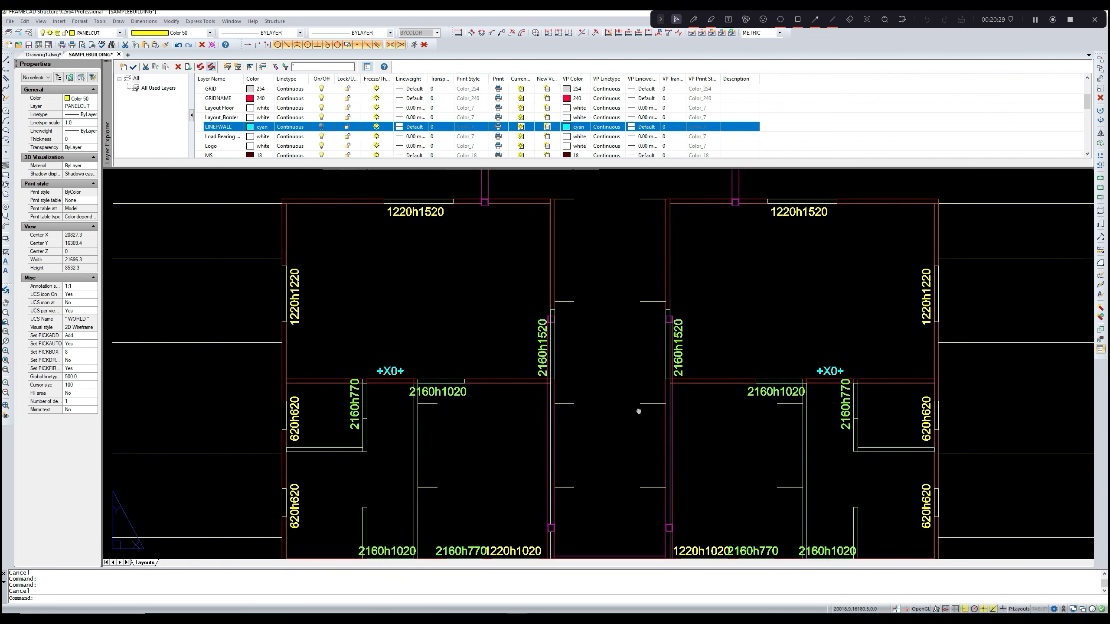
scroll(639, 411, "down", 2)
middle_click_drag(538, 329, 532, 393)
scroll(475, 367, "up", 3)
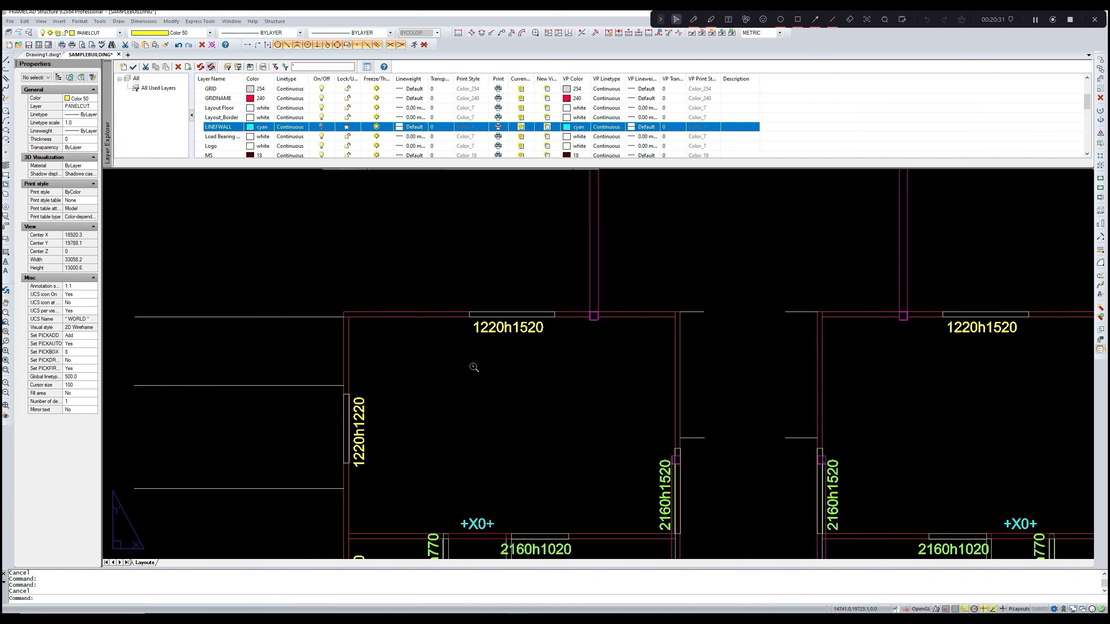
type("l")
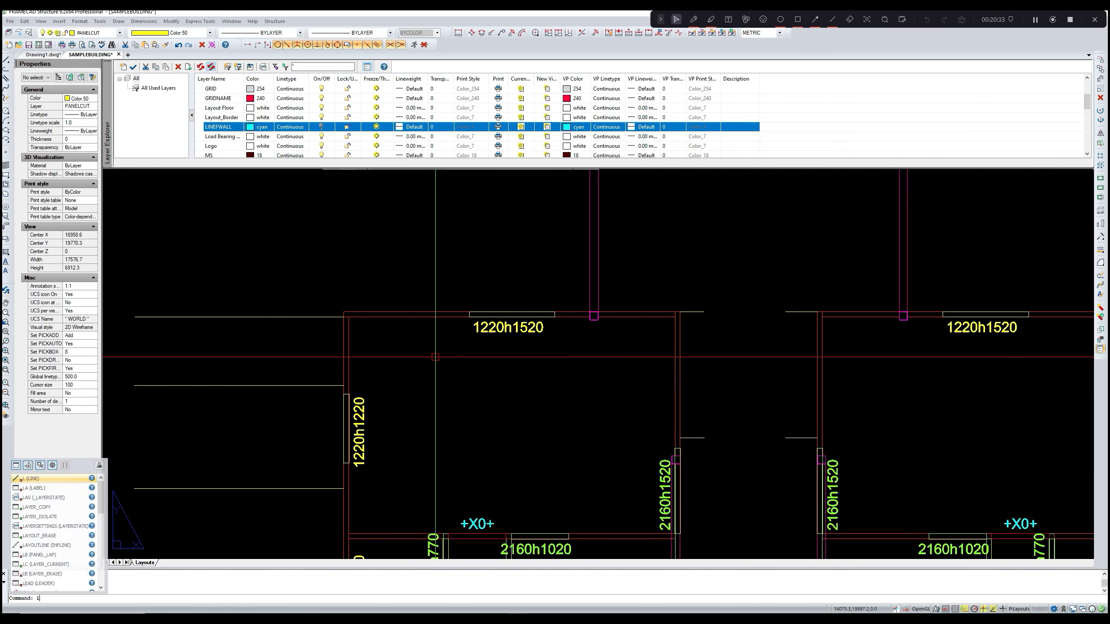
key("Return")
left_click(344, 313)
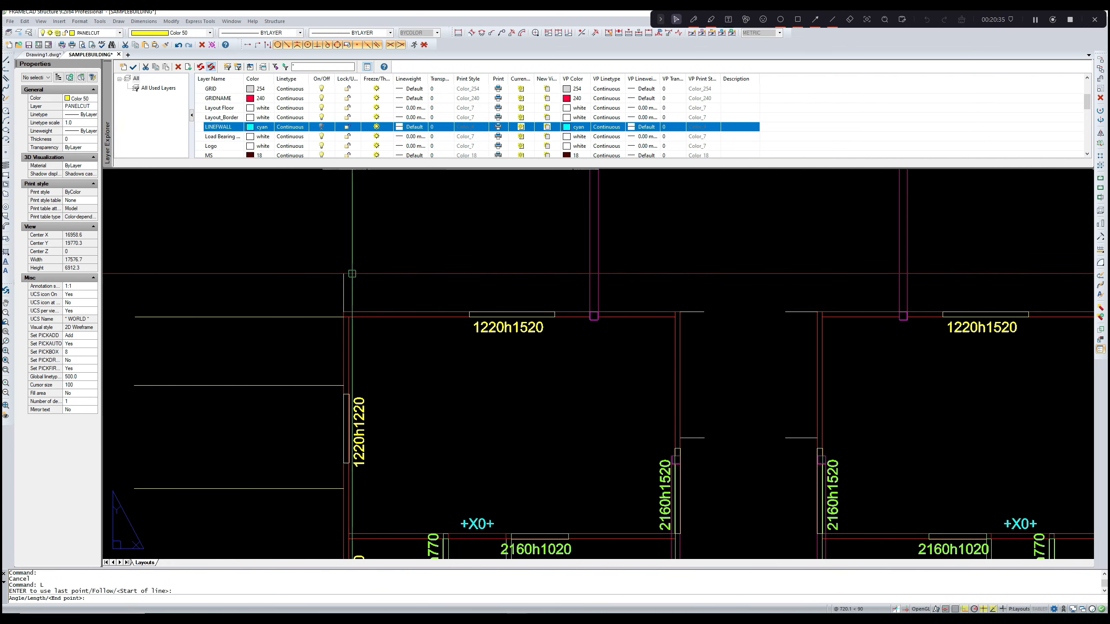
left_click(352, 273)
key("Return")
- Draw a vertical cut line about 1018 mm long upward from the building's upper-right outer corner
scroll(393, 323, "down", 4)
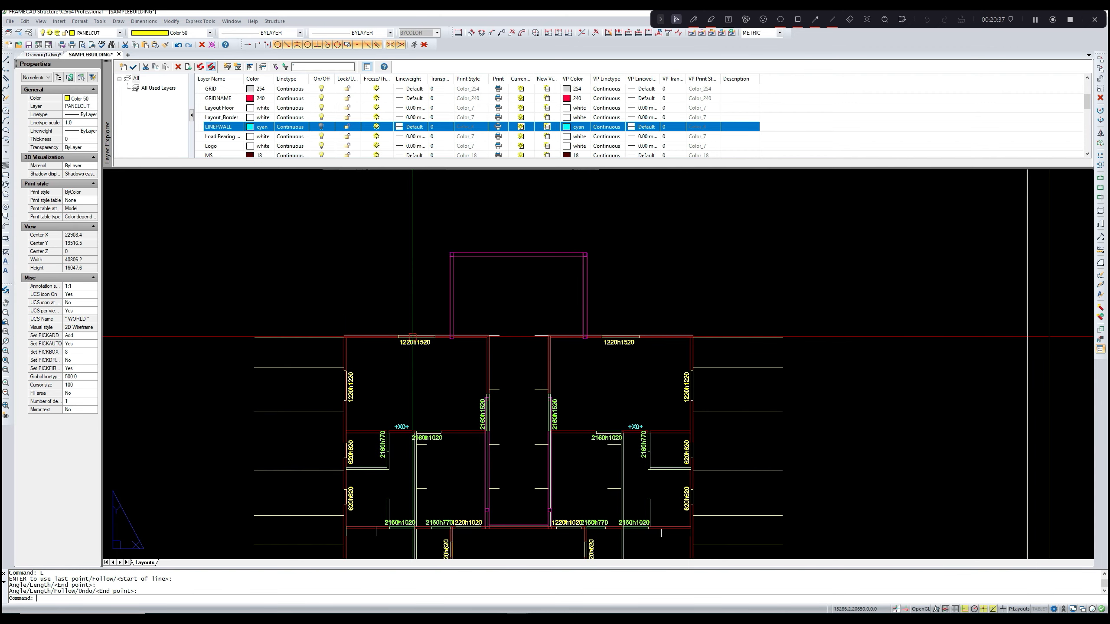
type("l")
key("Return")
scroll(412, 337, "up", 4)
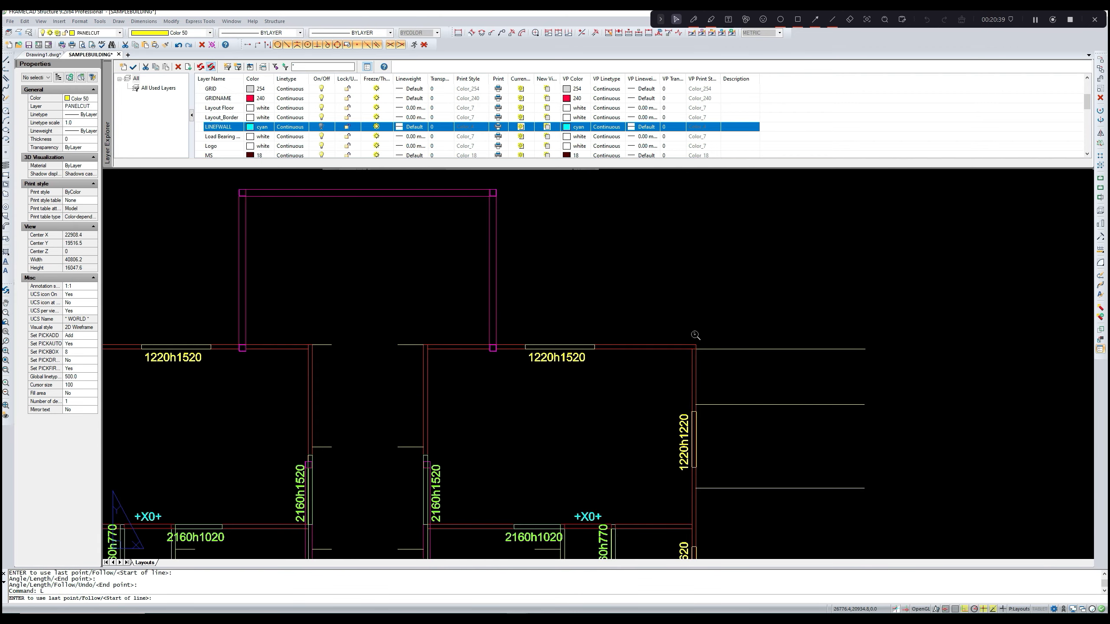
left_click(697, 351)
left_click(696, 282)
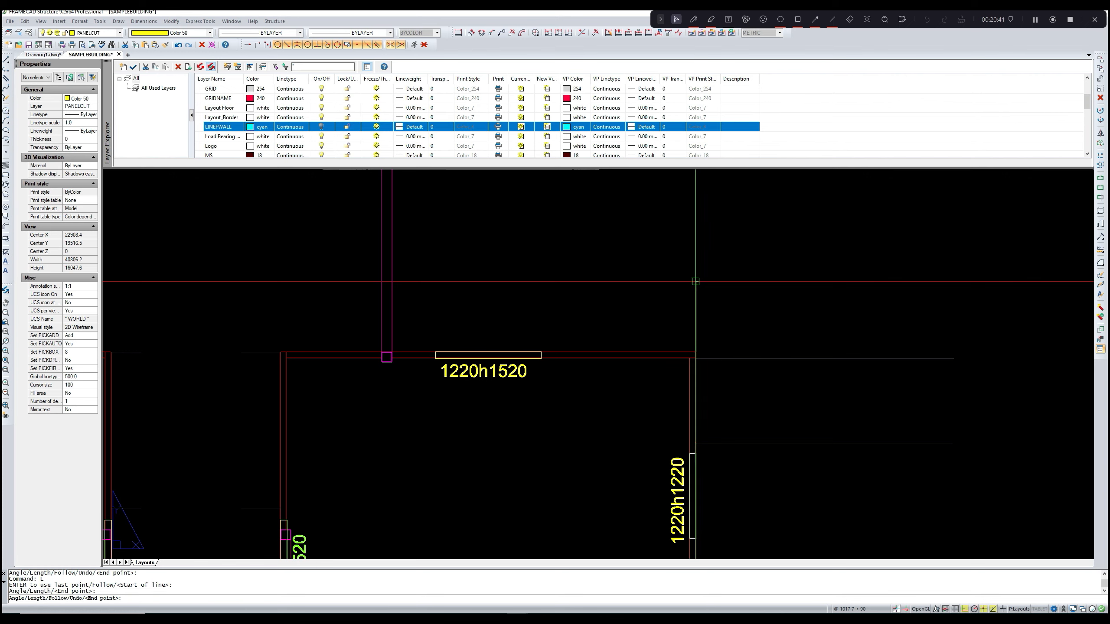
key("Return")
scroll(656, 319, "down", 4)
scroll(532, 294, "up", 3)
key("Escape")
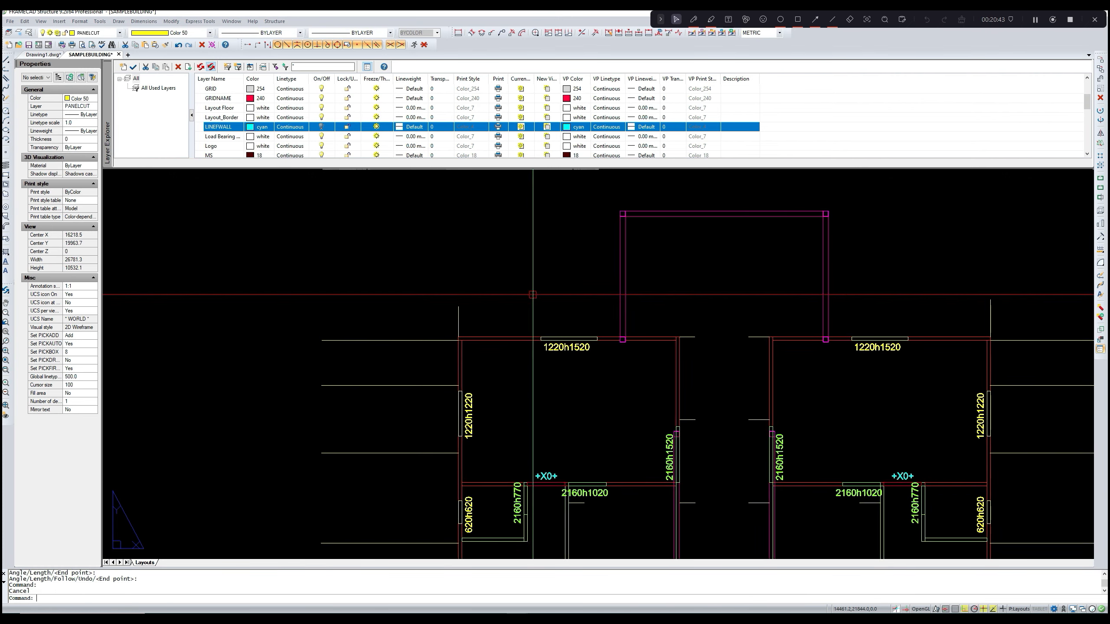
- Try offsetting the vertical cut line at the building's upper-left outer corner 2440 mm inward, and delete the resulting copy
type("o")
key("Return")
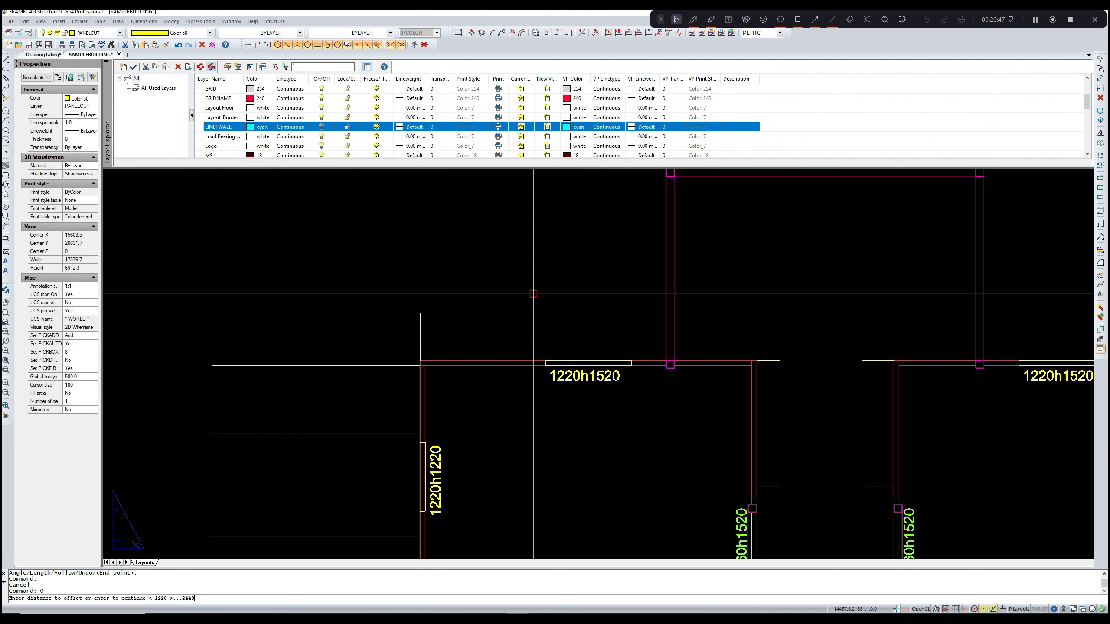
key("Return")
left_click(421, 328)
left_click(477, 334)
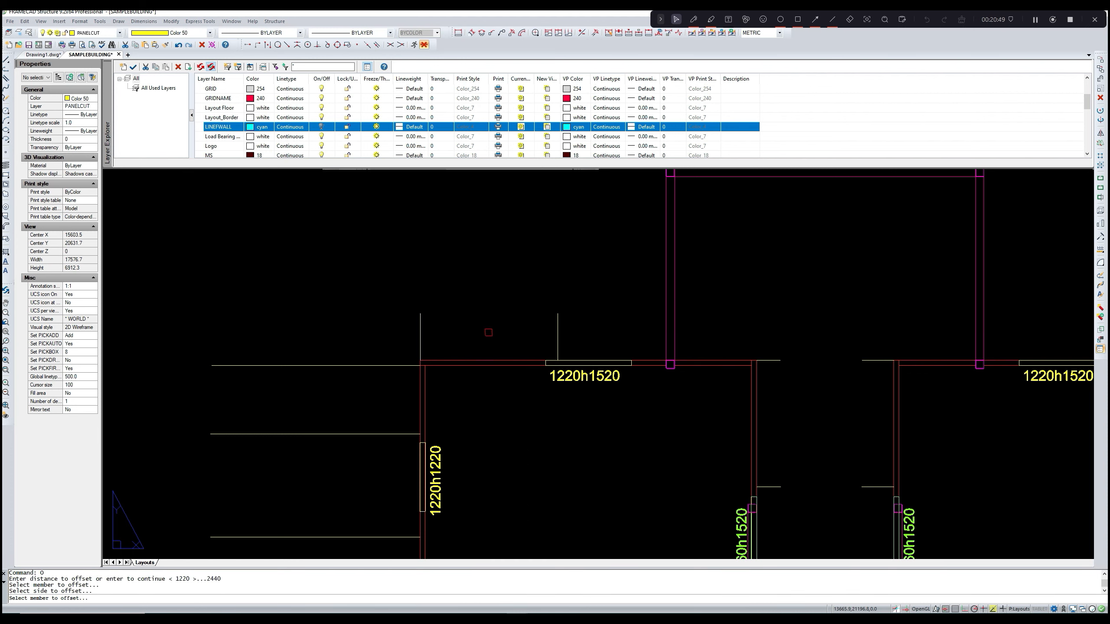
key("Escape")
left_click(557, 337)
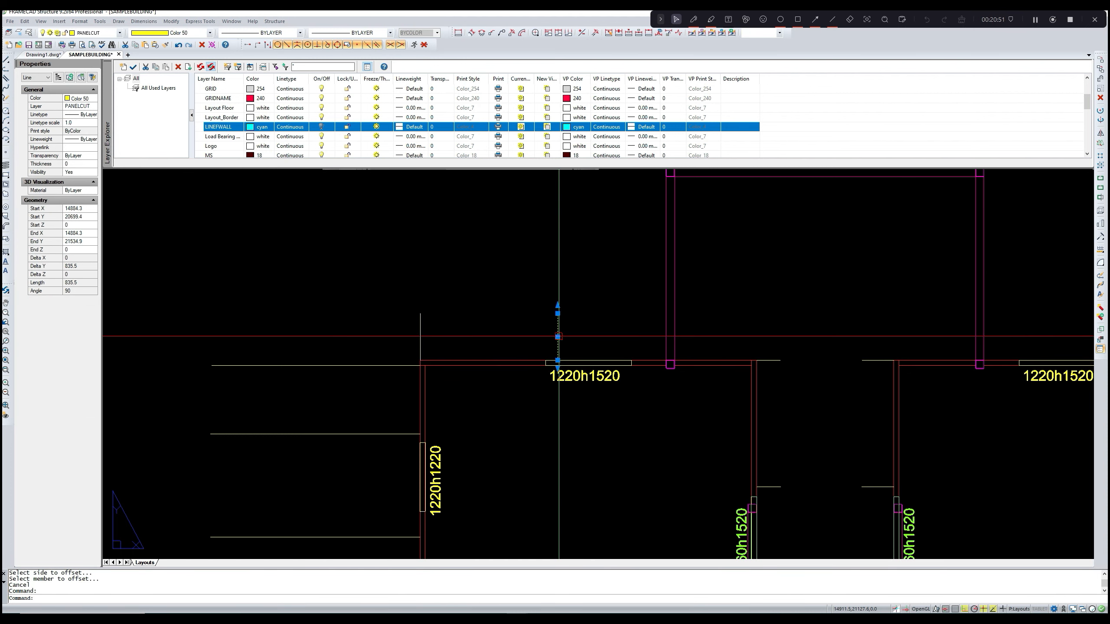
key("Delete")
- Offset the vertical cut lines at the building's upper-left and upper-right outer corners 1220 mm inward
type("o")
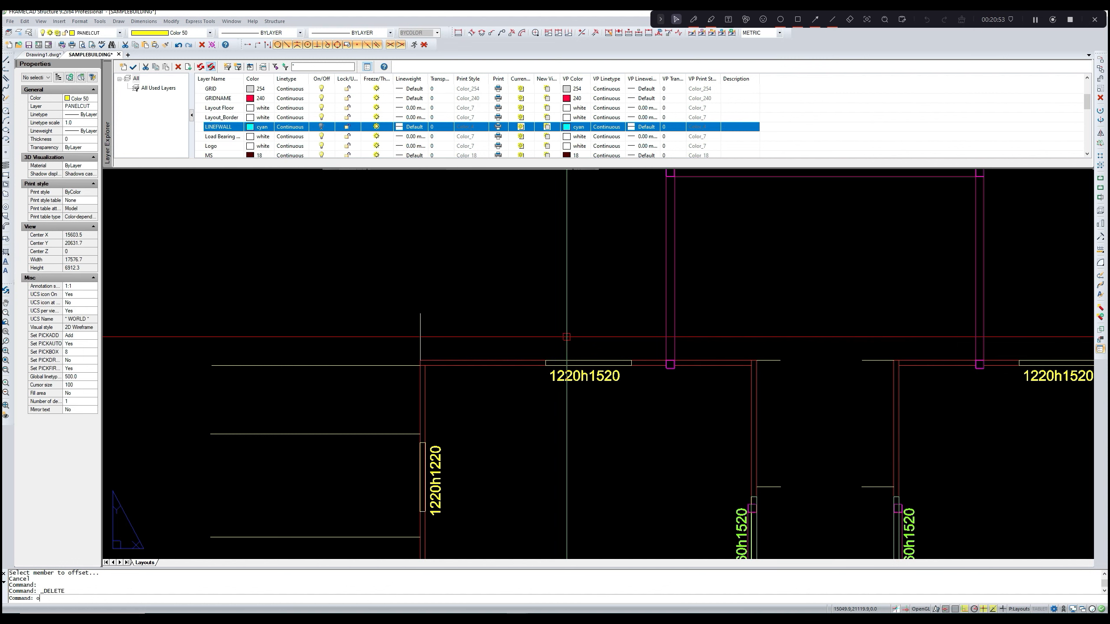
key("Return")
type("1")
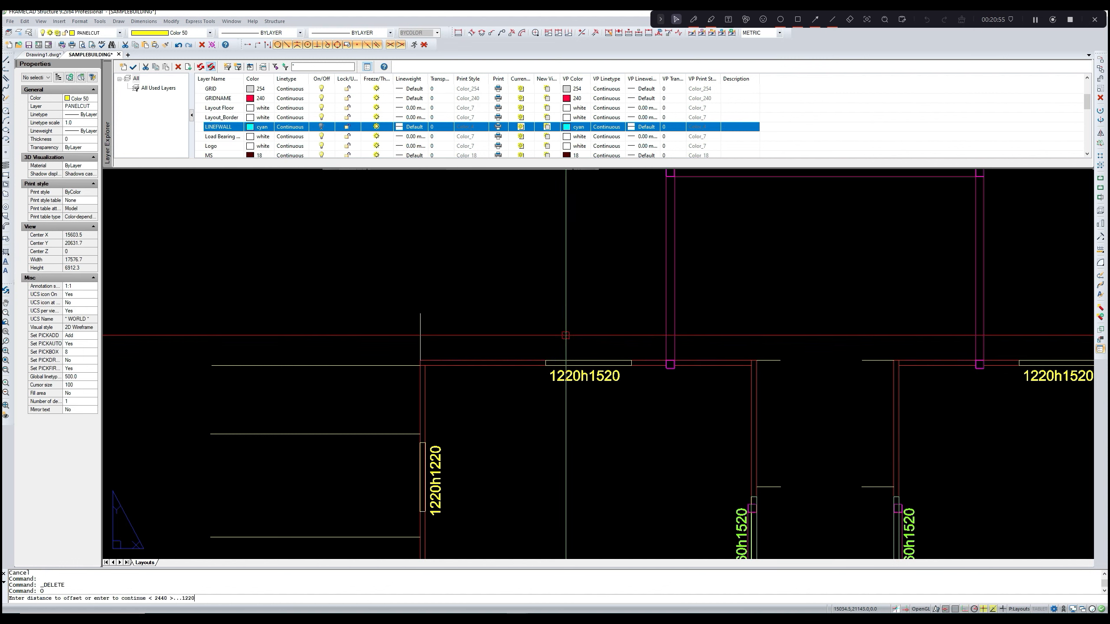
type("220")
key("Return")
left_click(421, 332)
left_click(471, 339)
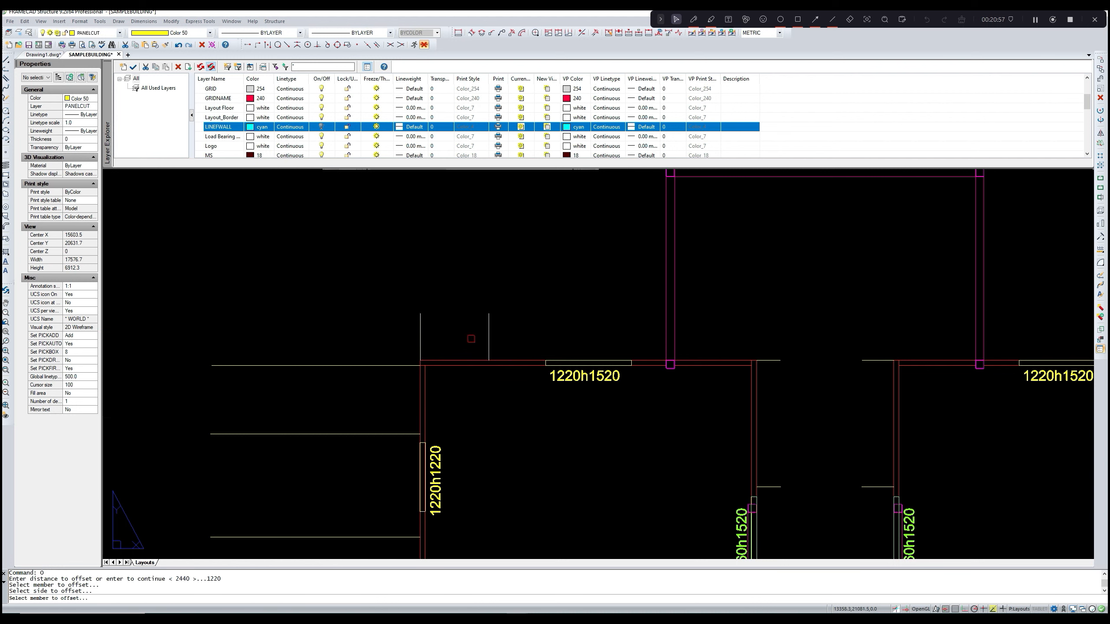
scroll(503, 331, "down", 3)
scroll(693, 340, "up", 2)
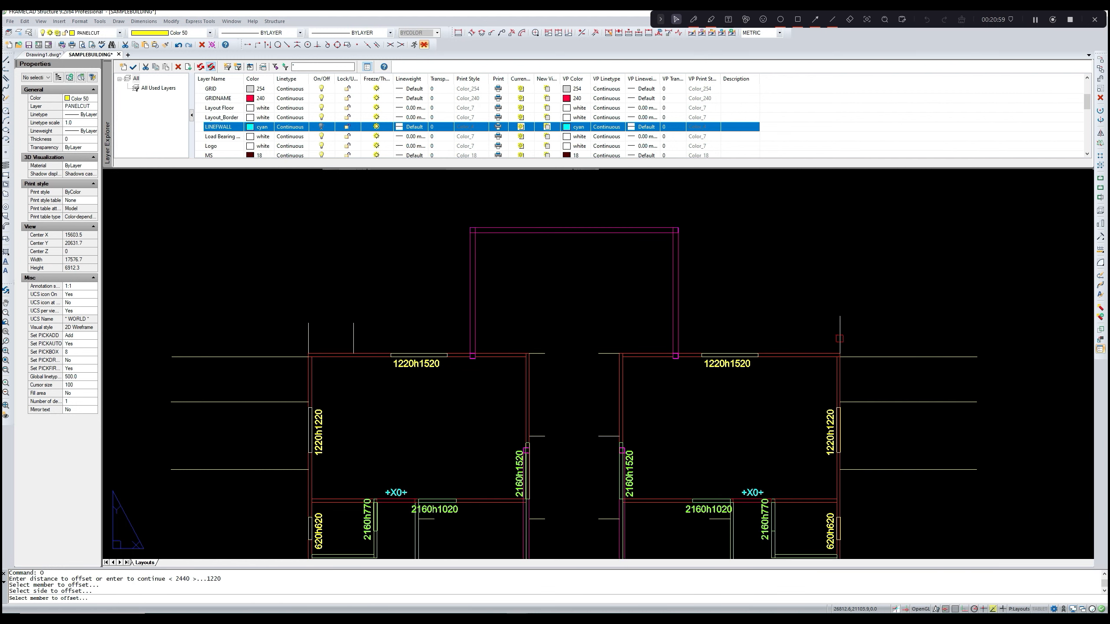
left_click(839, 337)
left_click(781, 335)
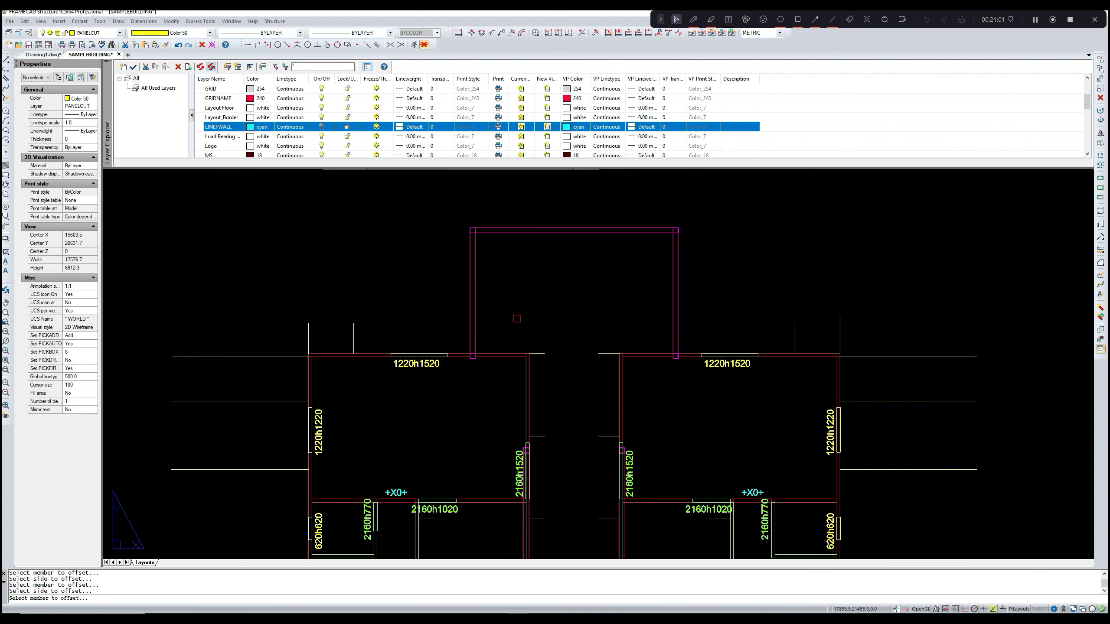
key("Escape")
- Measure the horizontal distance along the upper-left room's top wall from the offset cut line to the left magenta wall
type("d")
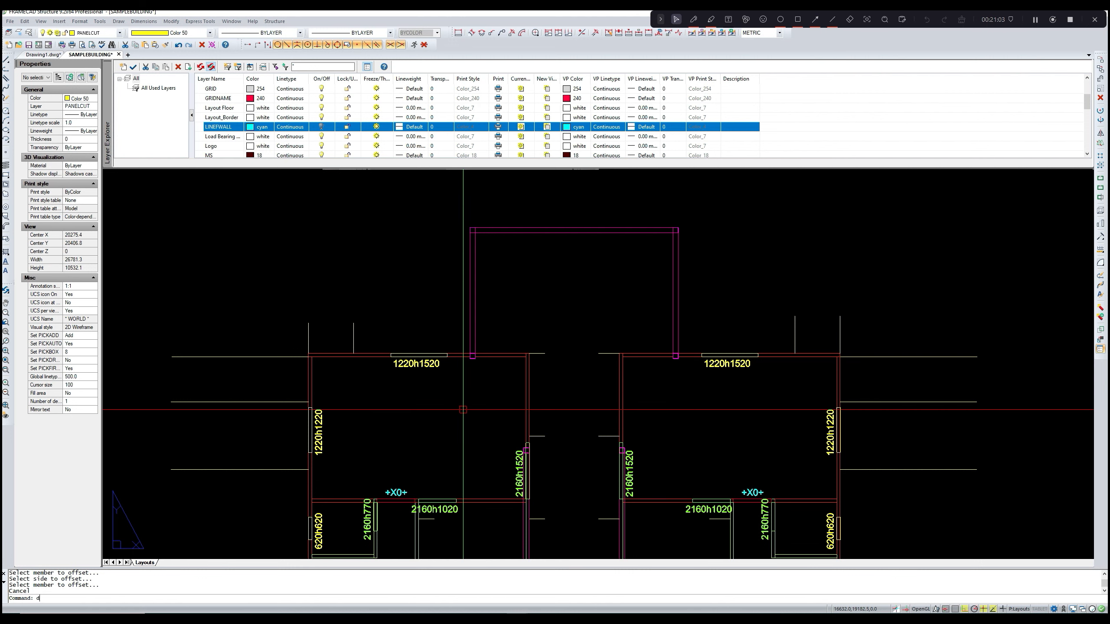
type("li")
key("Return")
scroll(351, 355, "up", 3)
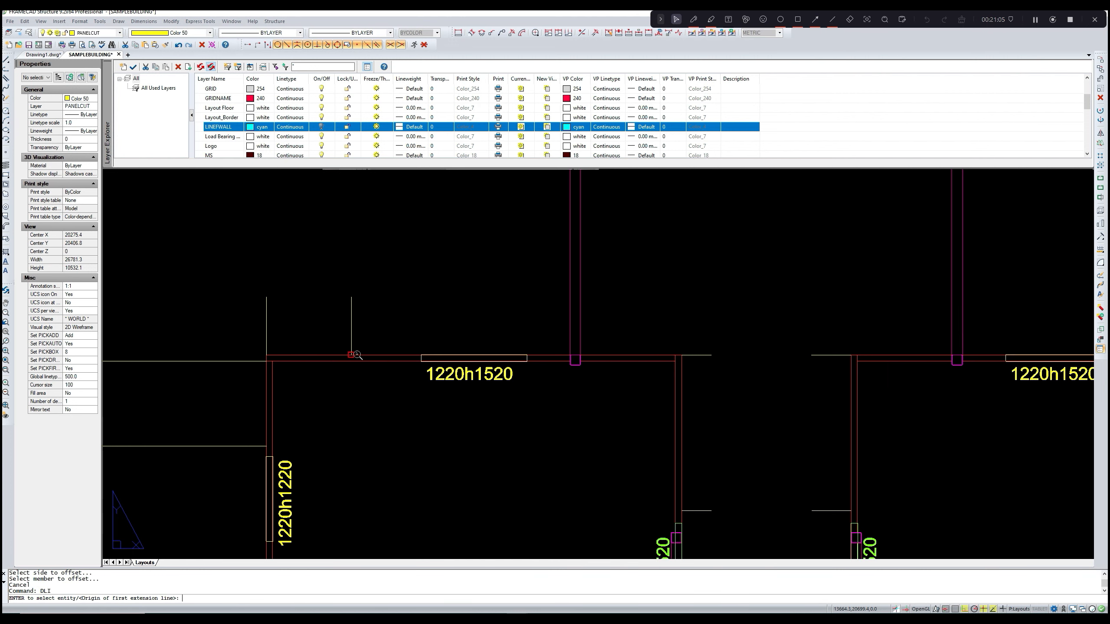
left_click(350, 354)
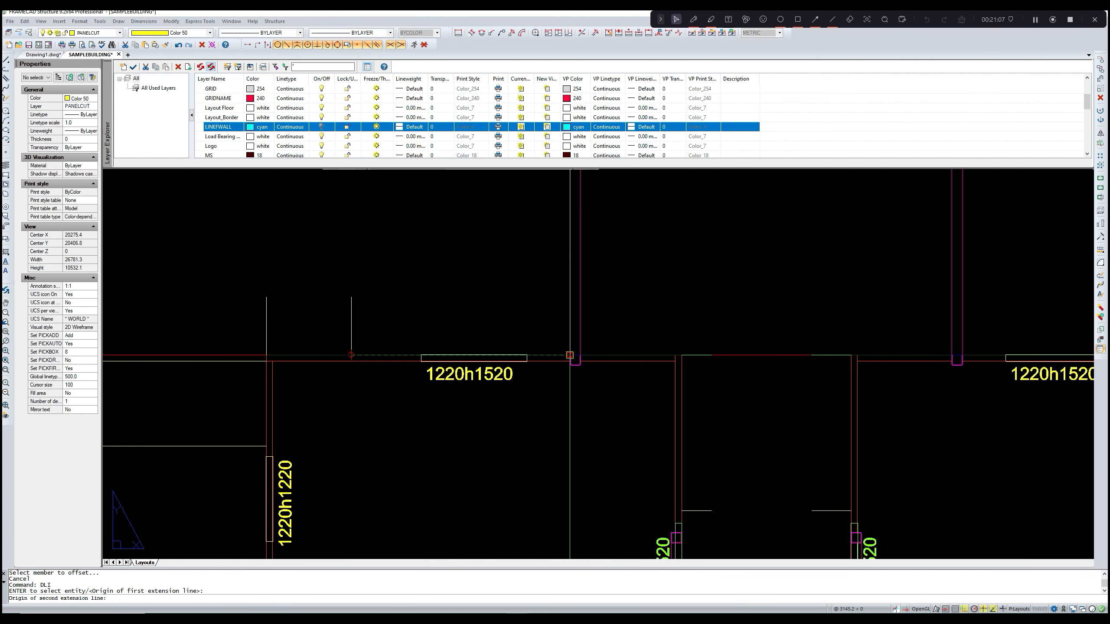
left_click(569, 356)
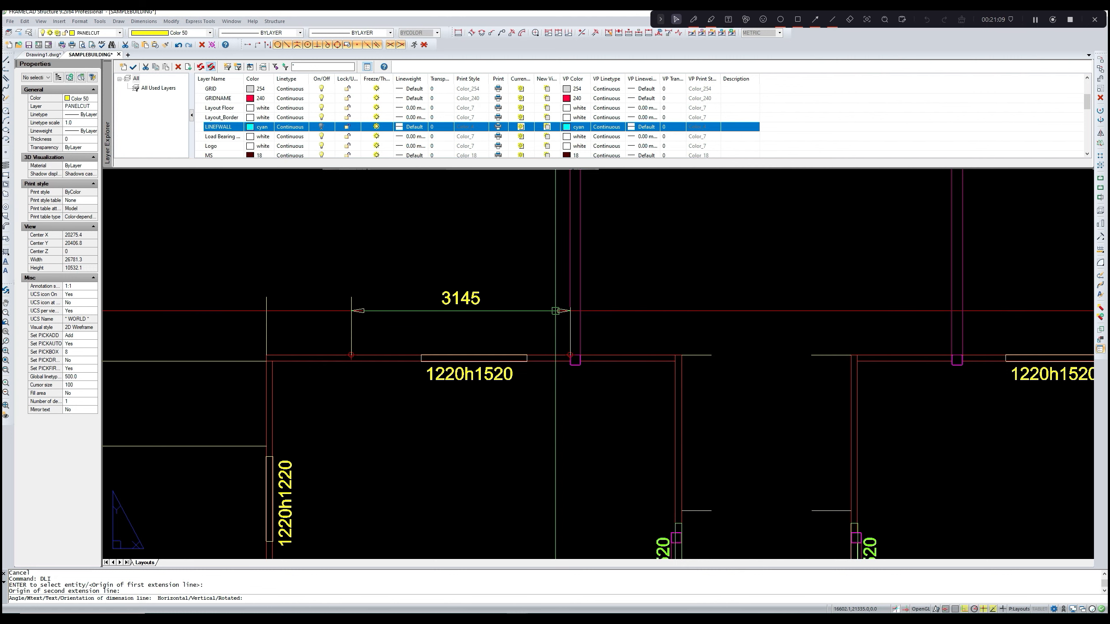
key("Escape")
- Delete the two vertical cut lines offset 1220 mm from the upper outer corners
middle_click_drag(352, 329, 381, 328)
key("Escape")
left_click(381, 327)
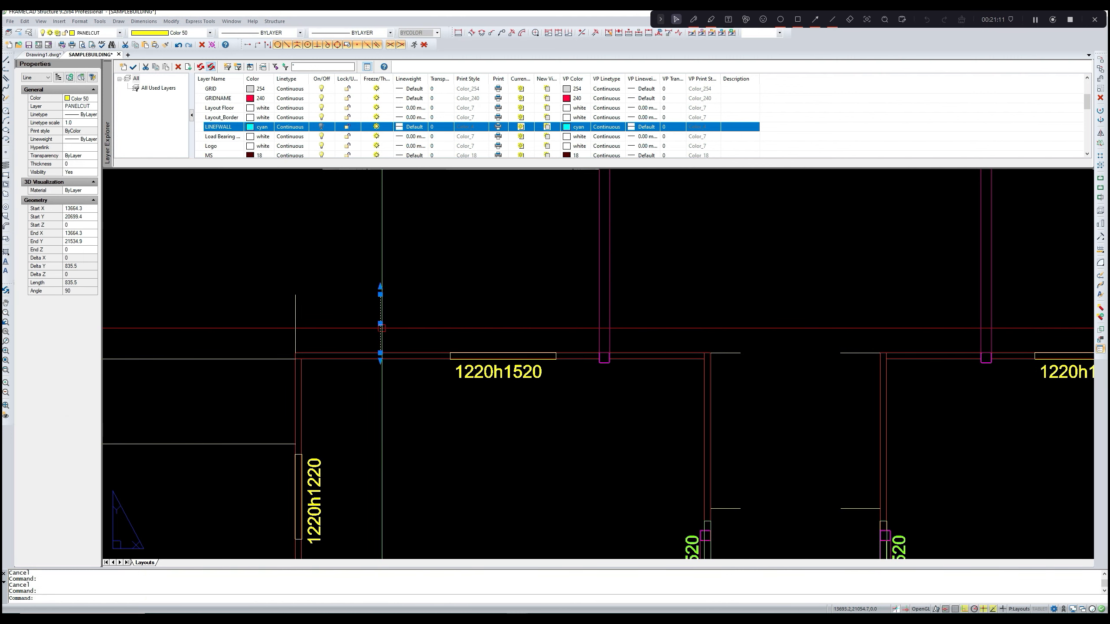
key("Delete")
scroll(381, 328, "down", 5)
scroll(771, 340, "up", 1)
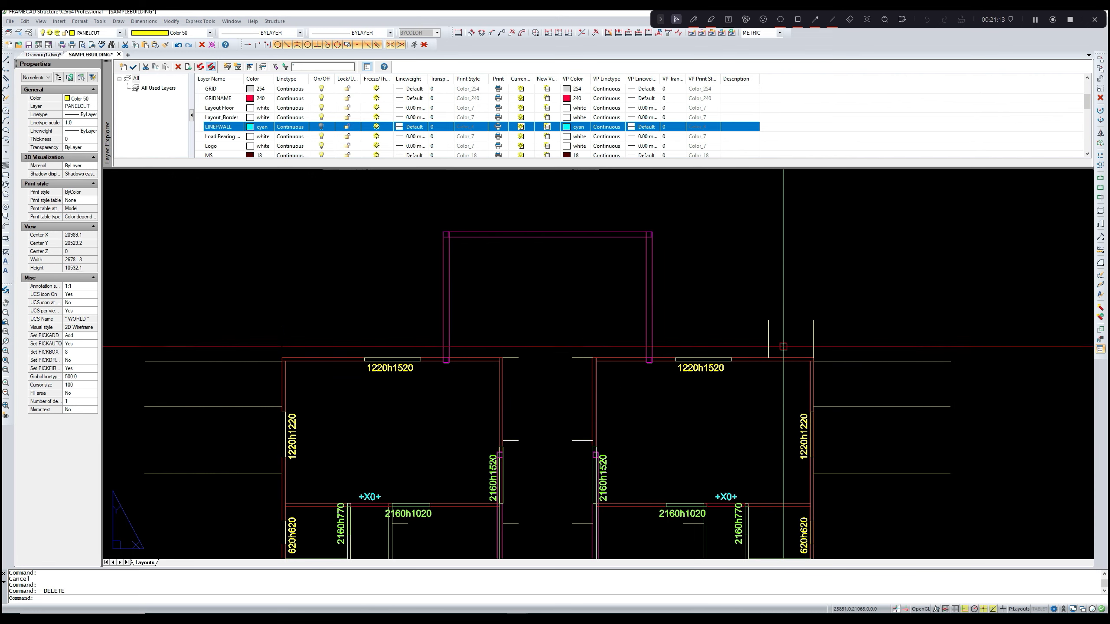
left_click(769, 341)
key("Delete")
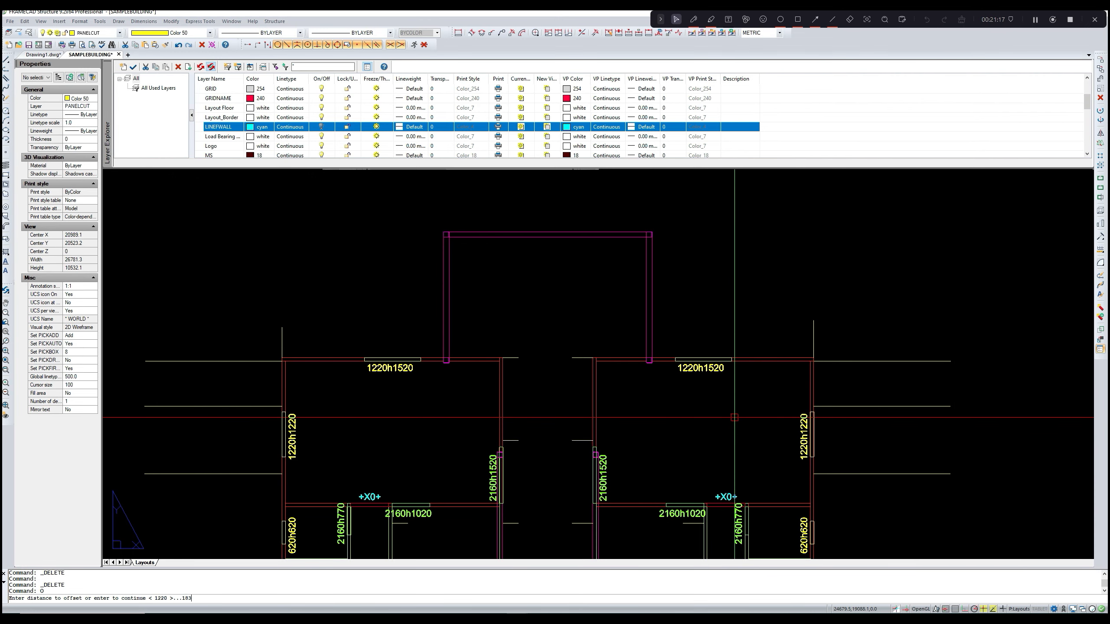
- Offset the vertical cut line at the building's upper-right outer corner 1830 mm inward
type("0")
key("Return")
left_click(815, 345)
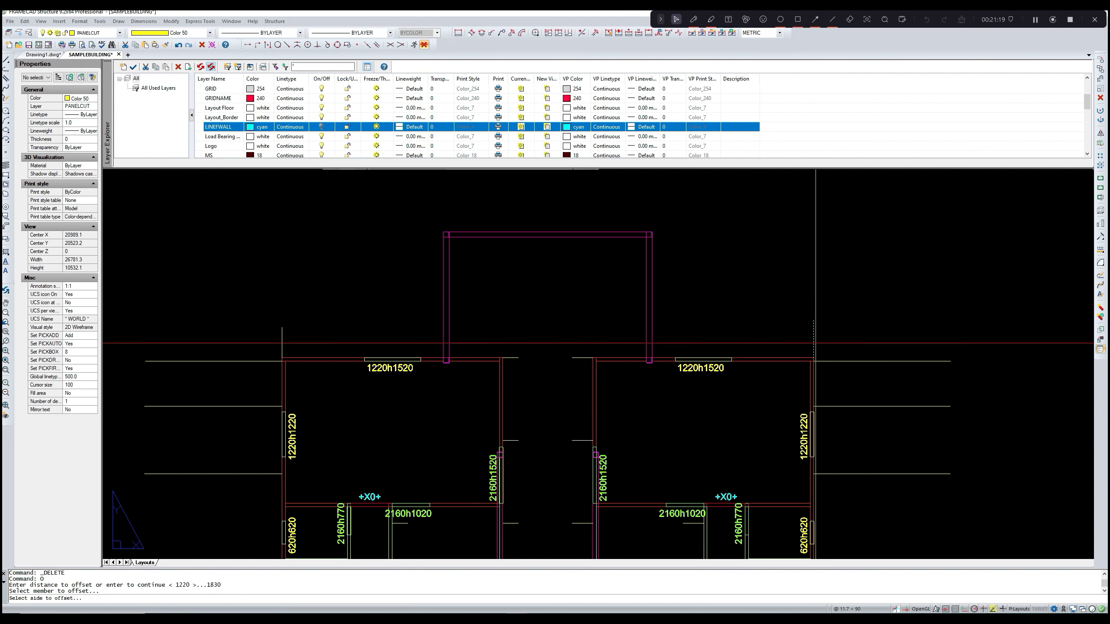
left_click(791, 344)
middle_click_drag(816, 360, 900, 351)
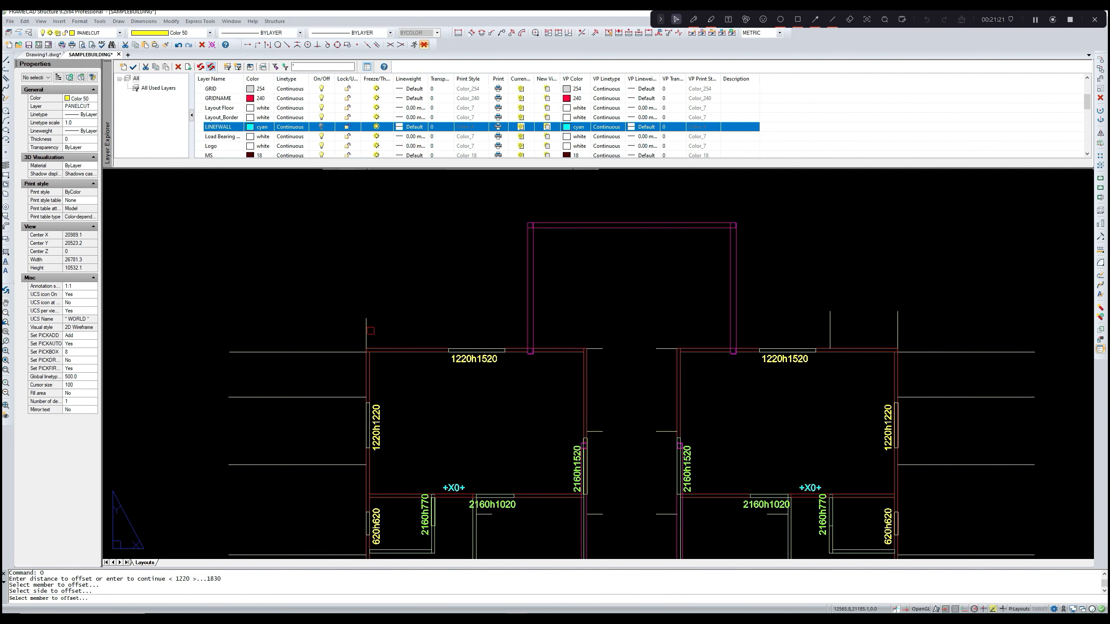
key("Escape")
left_click(409, 337)
left_click(412, 329)
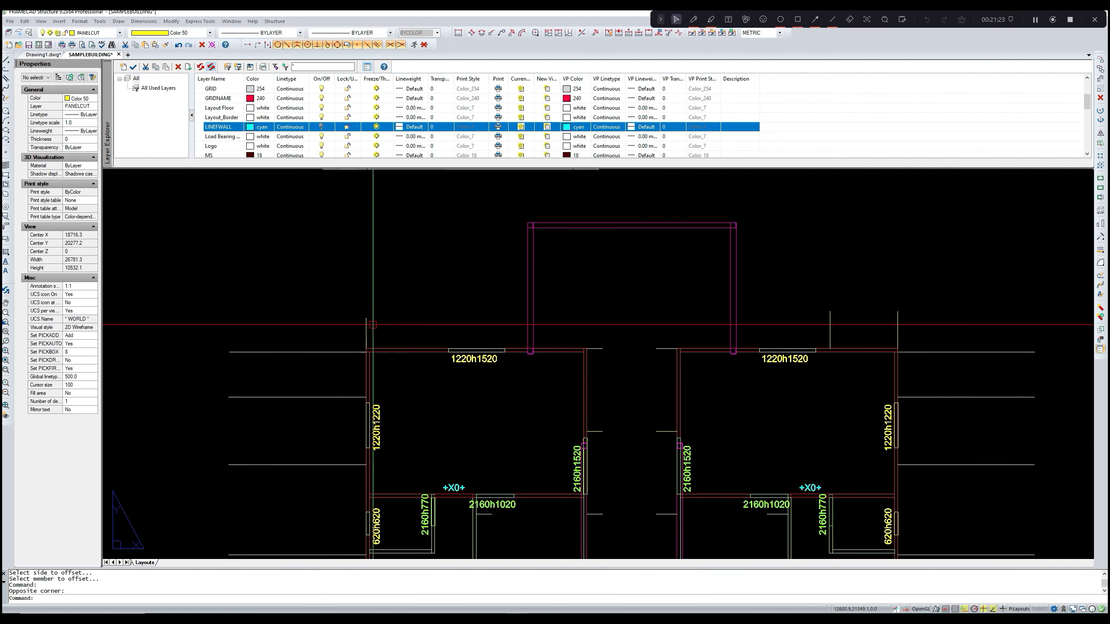
- Offset the vertical cut line at the building's upper-left outer corner 1830 mm inward
type("o")
key("Return")
key("Return")
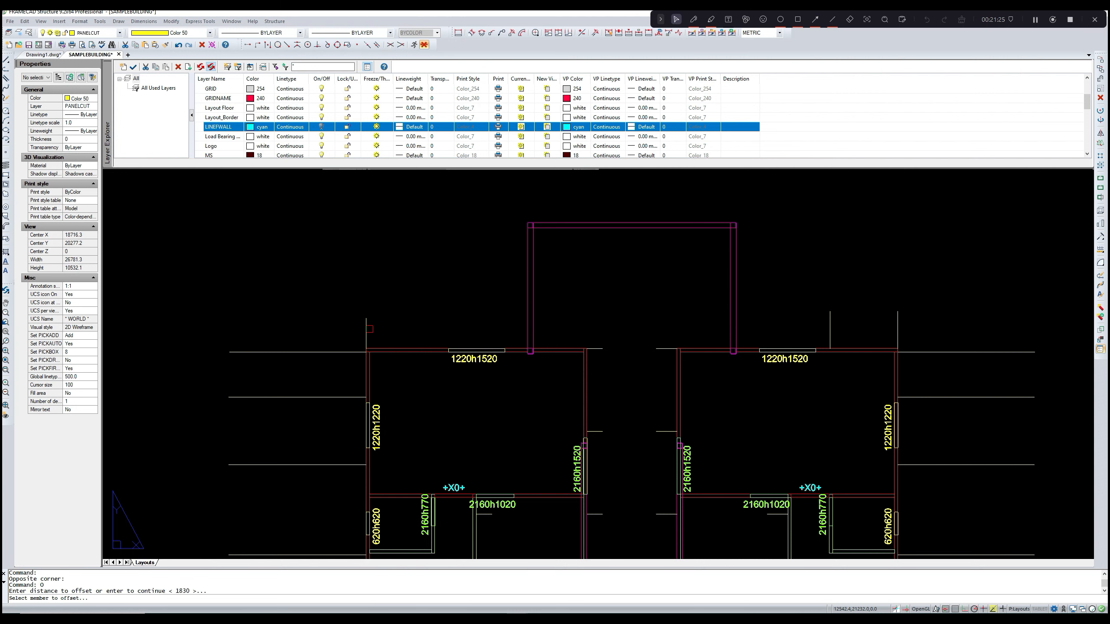
left_click(369, 329)
left_click(406, 331)
scroll(437, 372, "up", 3)
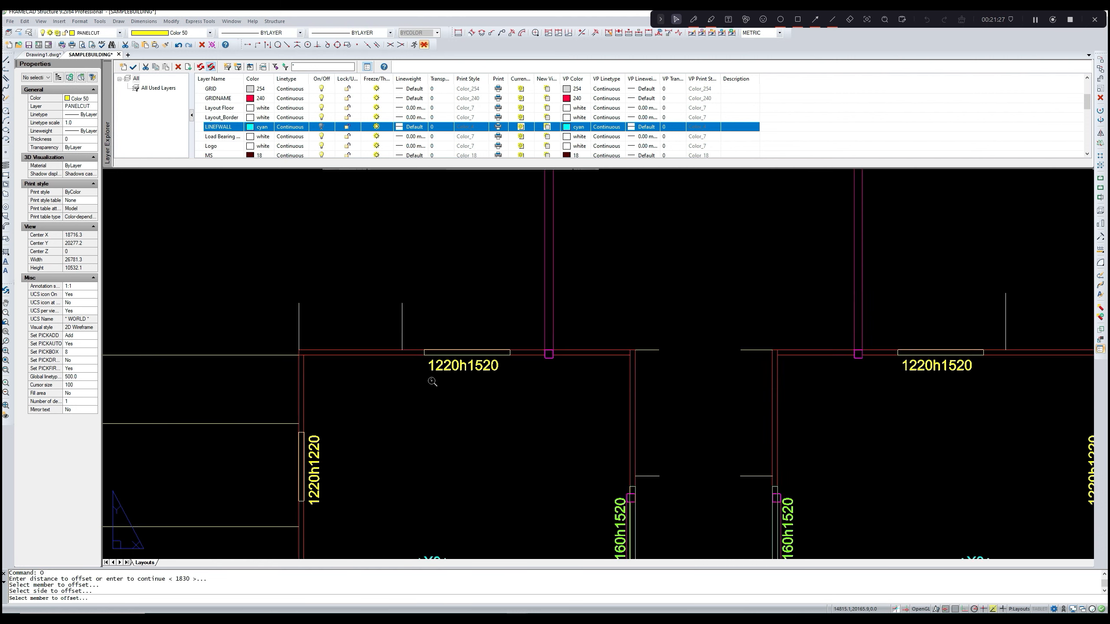
scroll(432, 382, "up", 2)
scroll(433, 381, "down", 4)
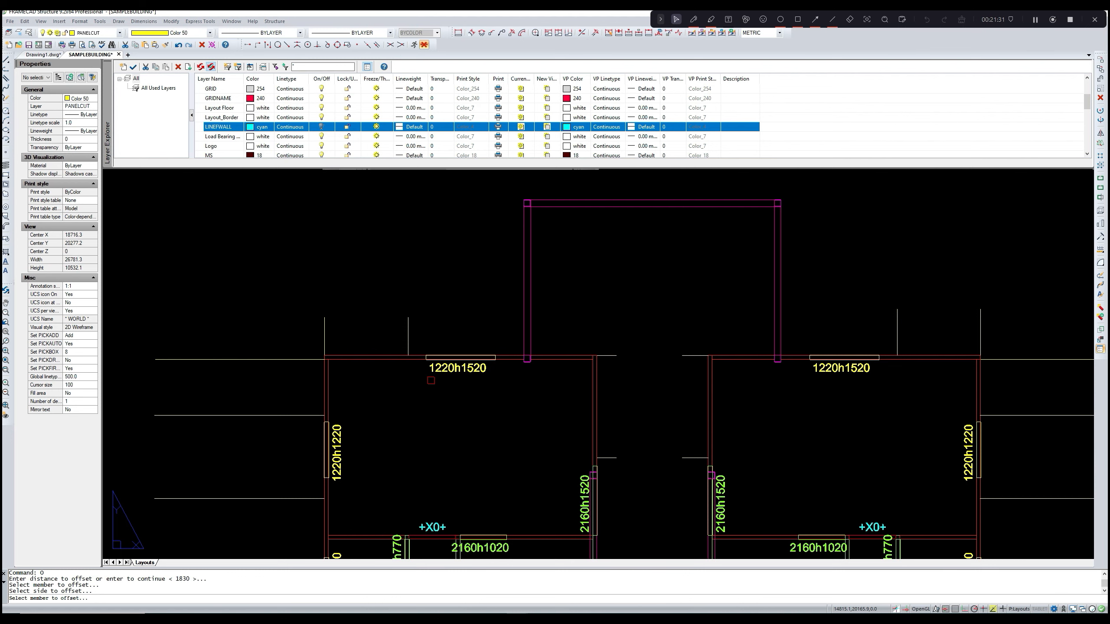
scroll(481, 377, "down", 4)
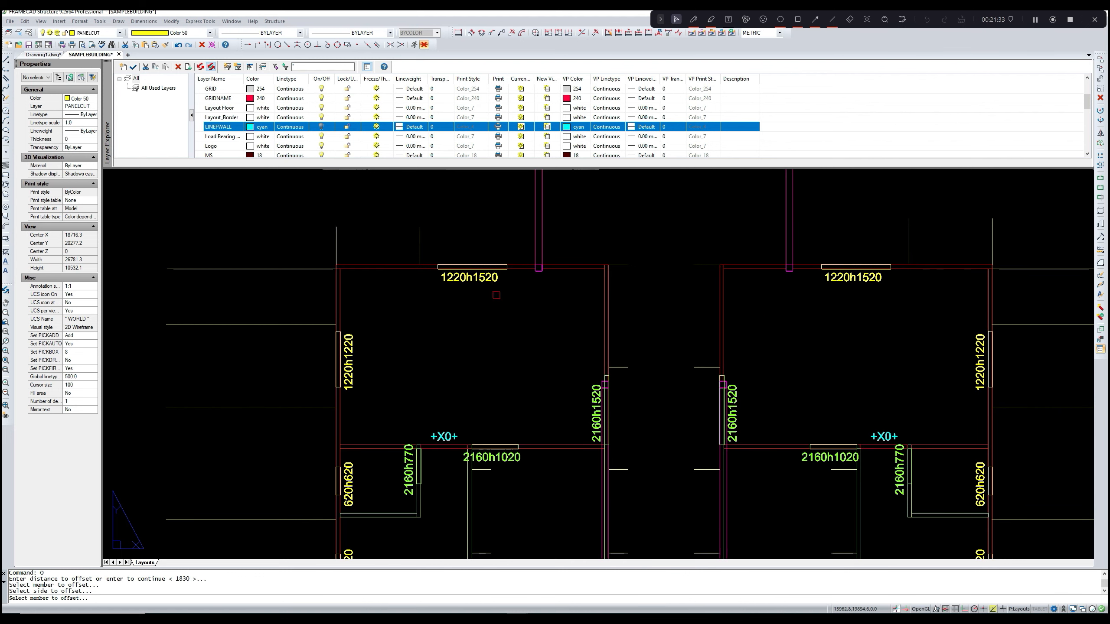
scroll(526, 342, "down", 4)
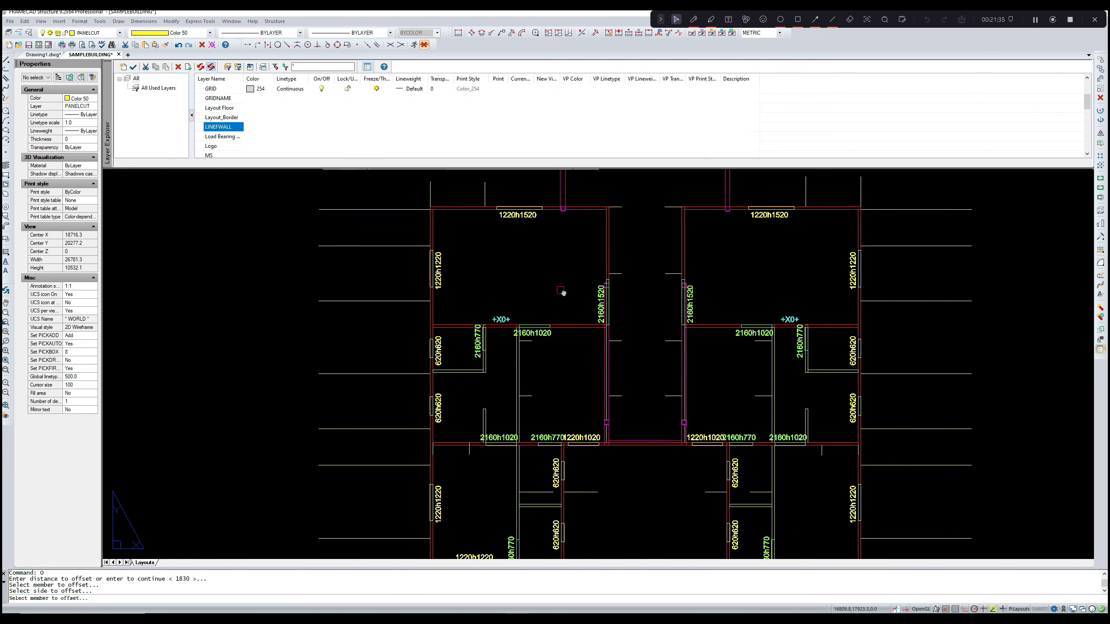
key("Escape")
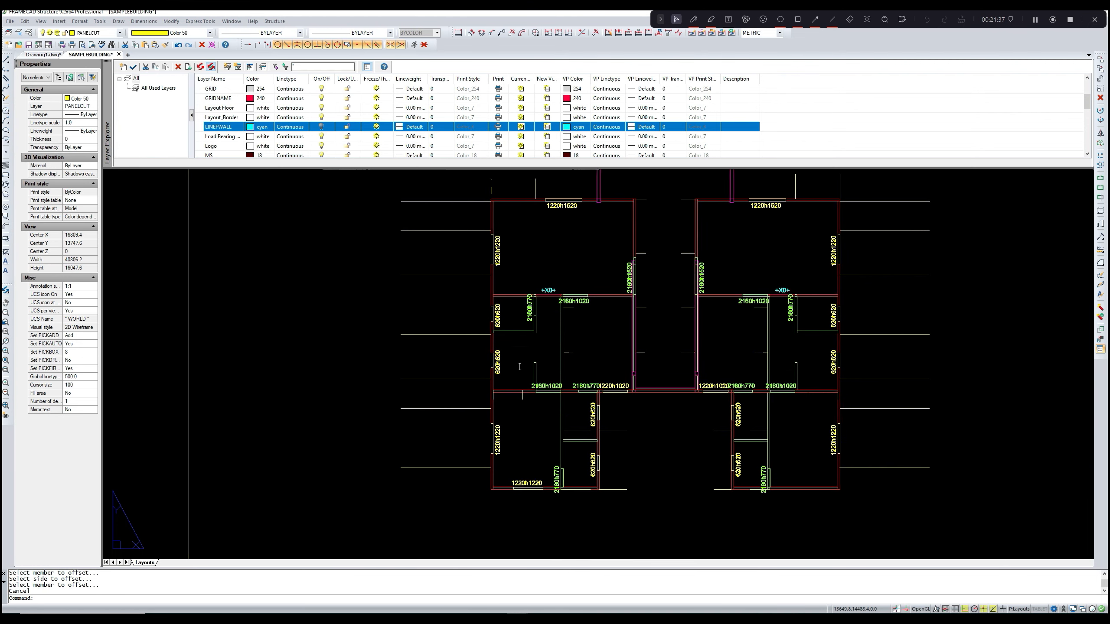
- Start Member Cut (MC) on the left outer wall and cut it at the upper three horizontal cut lines below its top corner
scroll(522, 356, "up", 2)
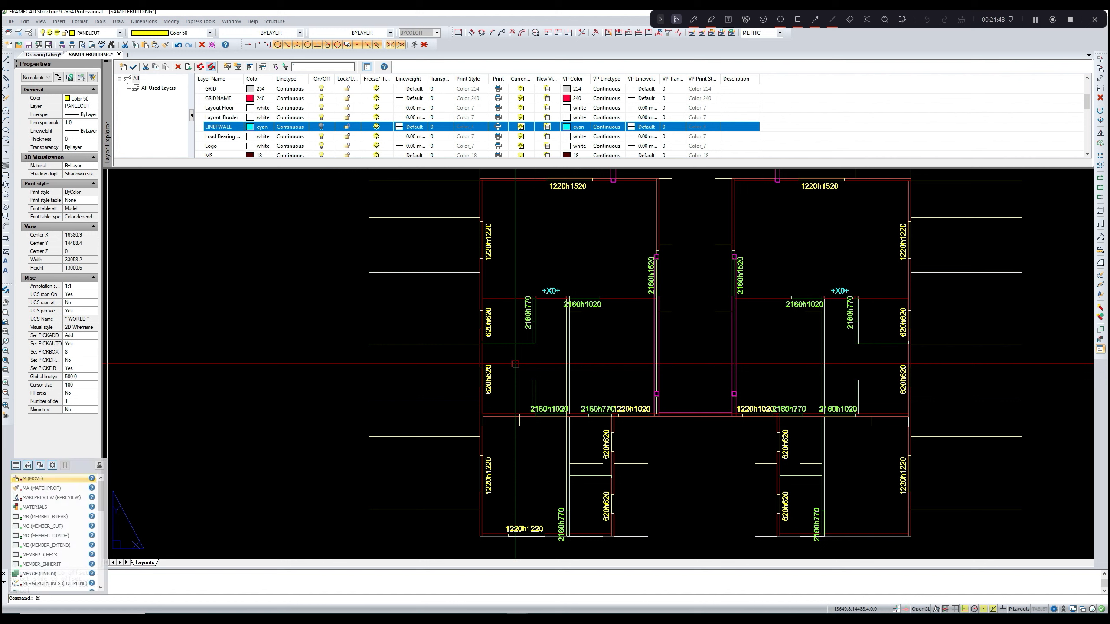
type("C")
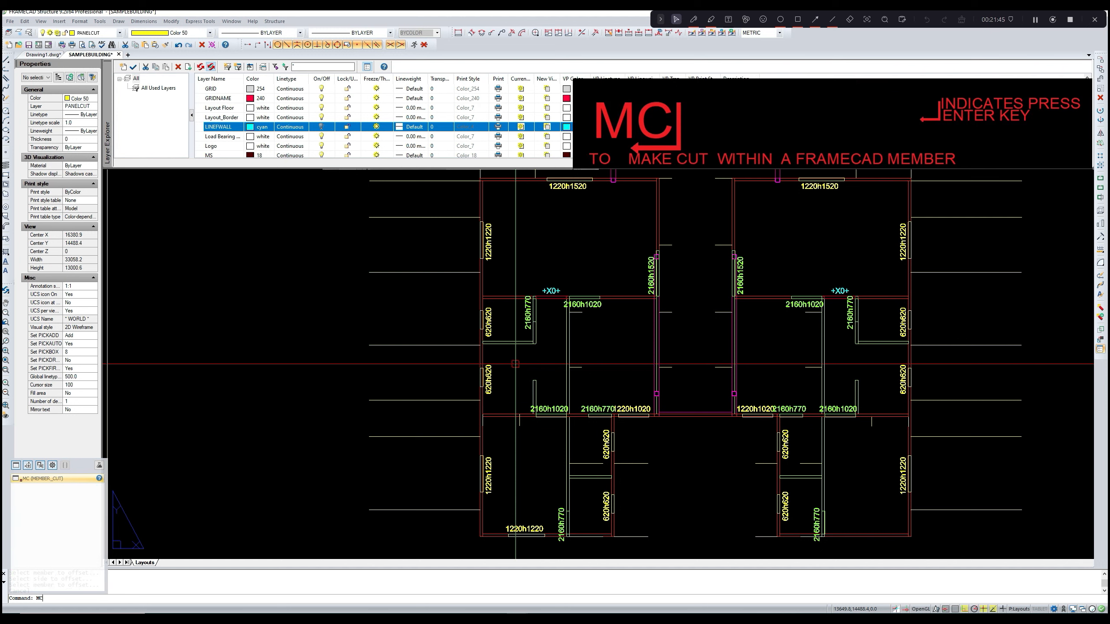
key("Return")
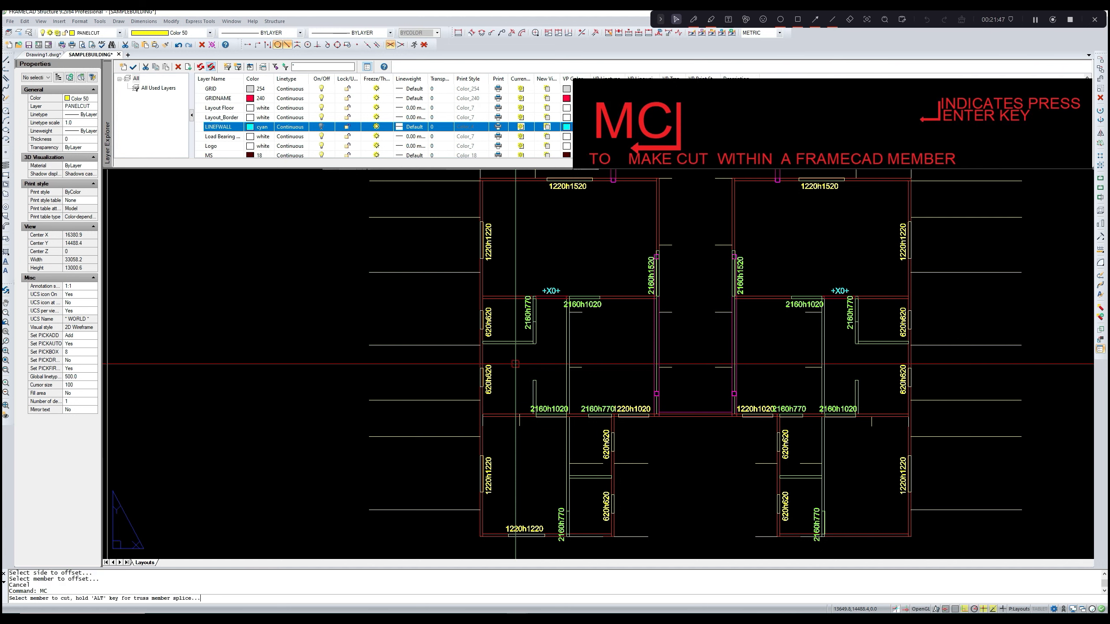
scroll(536, 314, "up", 5)
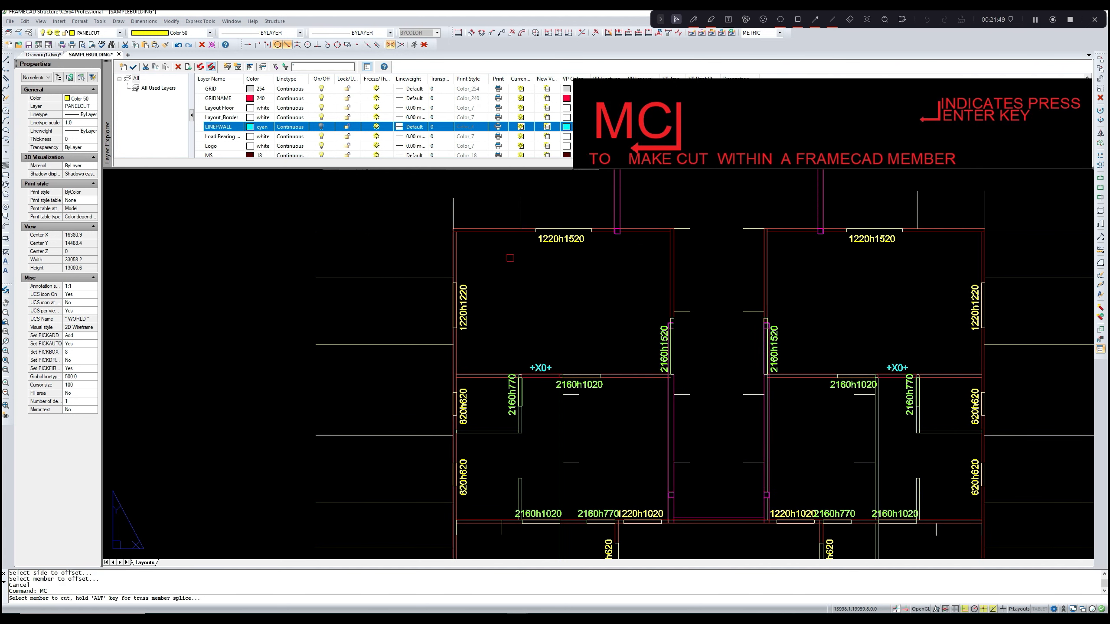
left_click(463, 308)
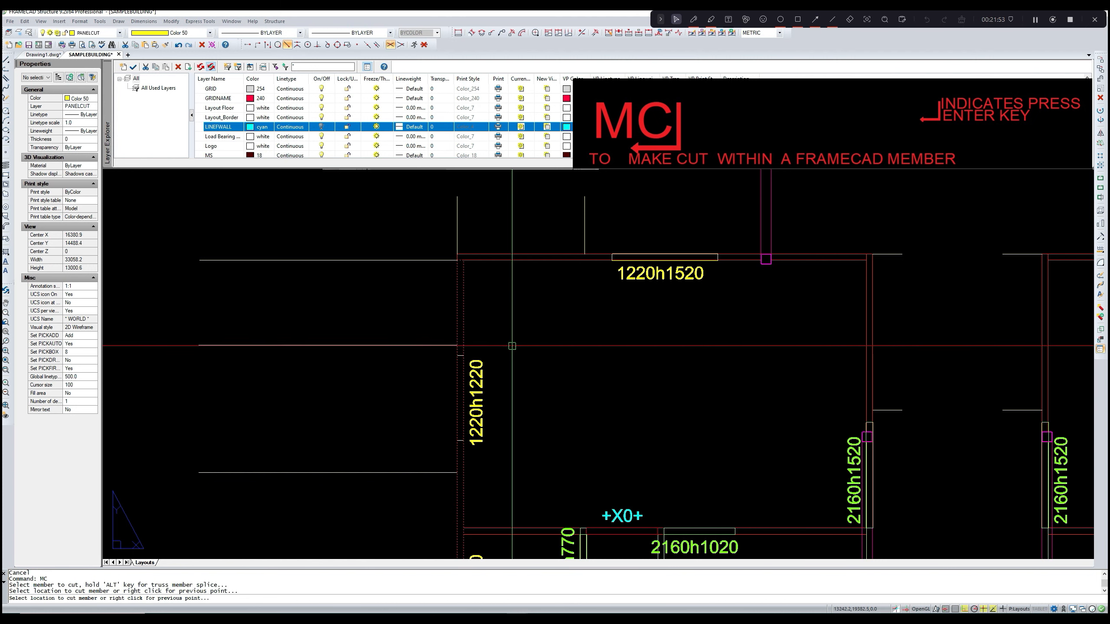
mouse_move(500, 379)
middle_mouse_down()
mouse_move(533, 237)
mouse_move(486, 138)
middle_mouse_up()
left_click(490, 330)
left_click(504, 390)
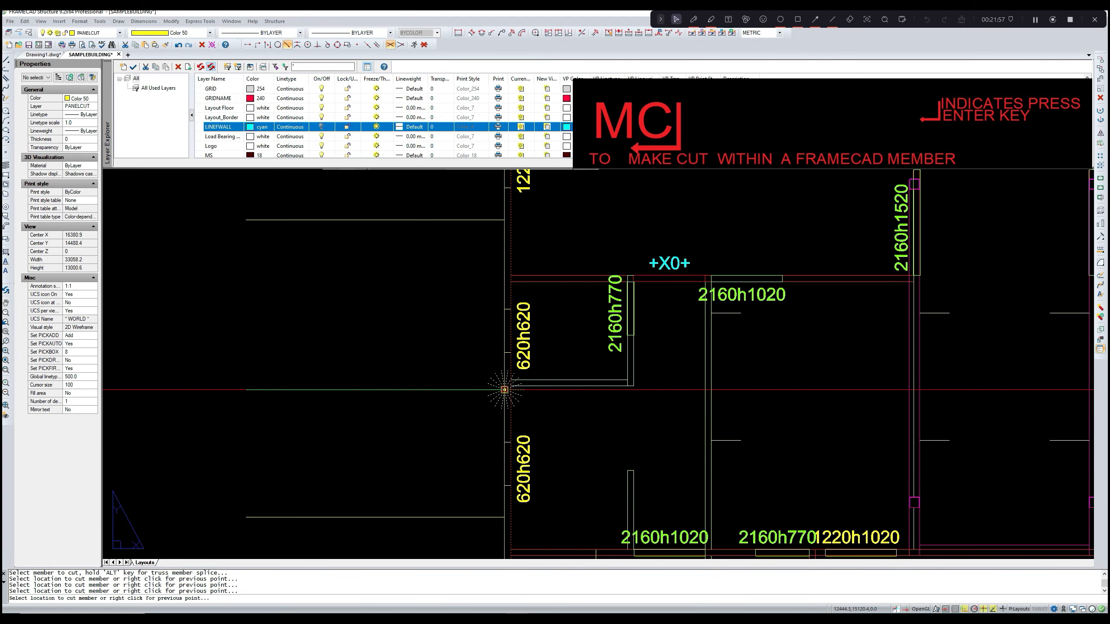
- Cut the left outer wall member at the lower three horizontal cut lines, and end the Member Cut command
middle_click_drag(505, 513, 542, 330)
left_click(542, 330)
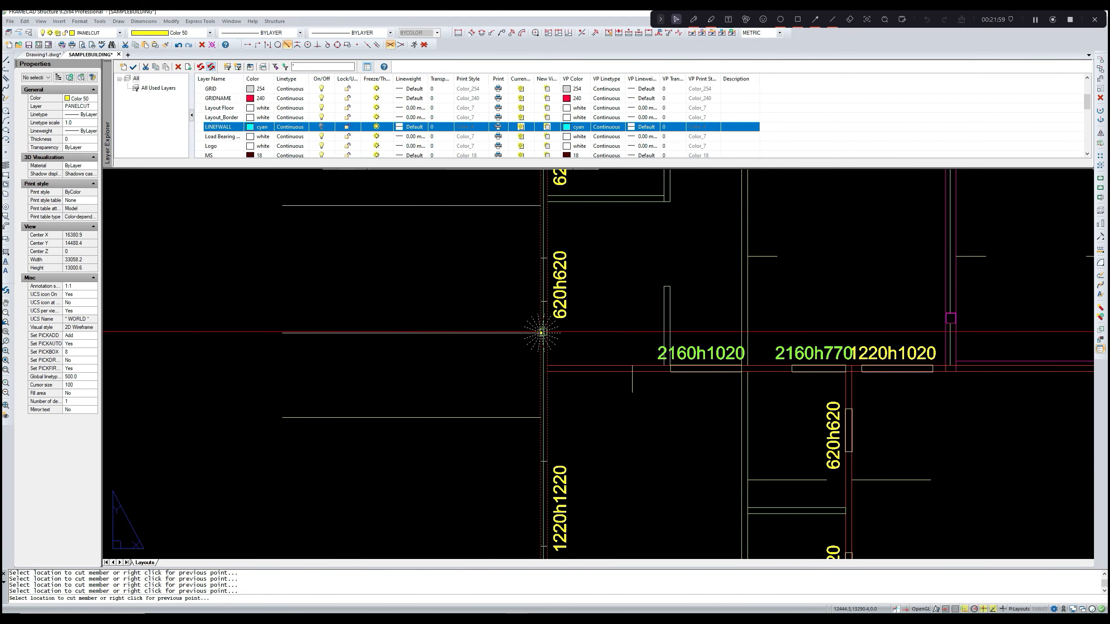
middle_click_drag(541, 419, 546, 322)
left_click(546, 322)
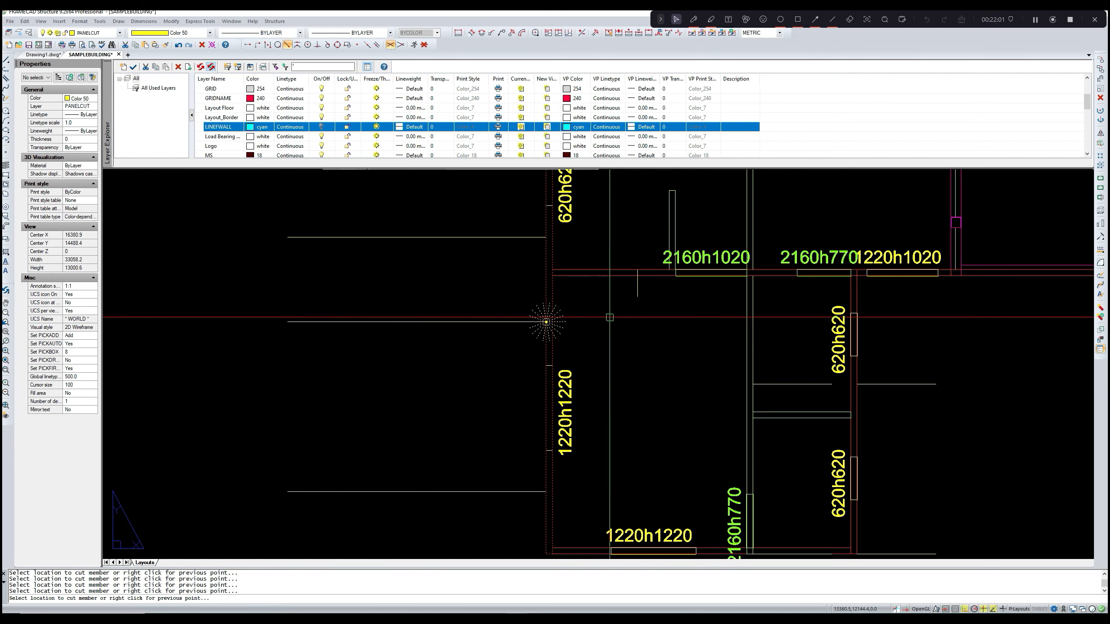
middle_click_drag(547, 492, 548, 401)
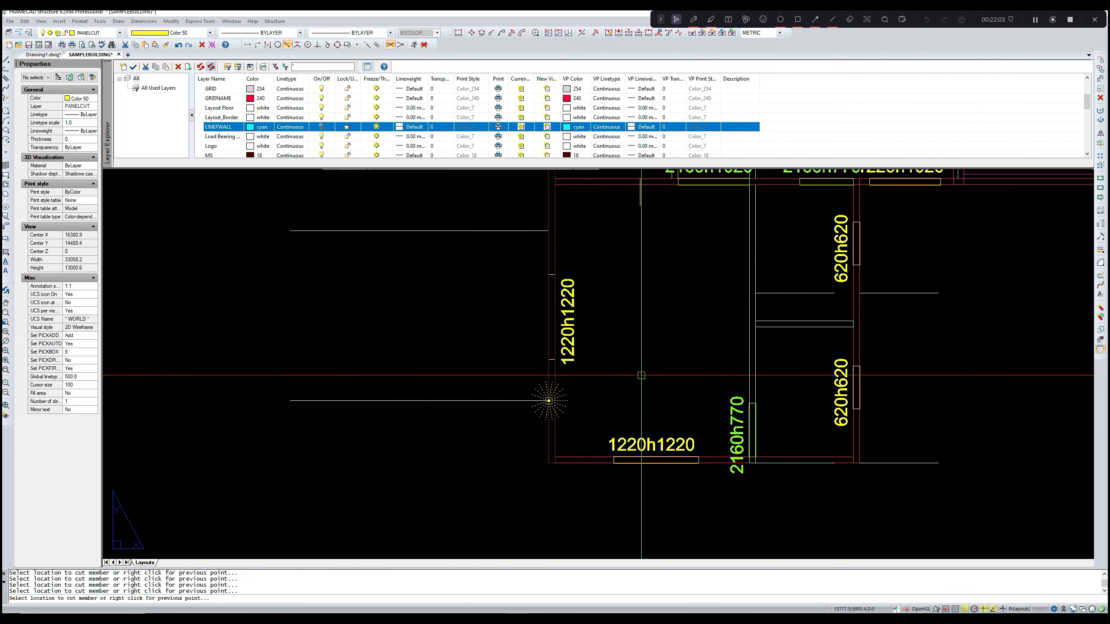
key("Escape")
scroll(560, 399, "up", 5)
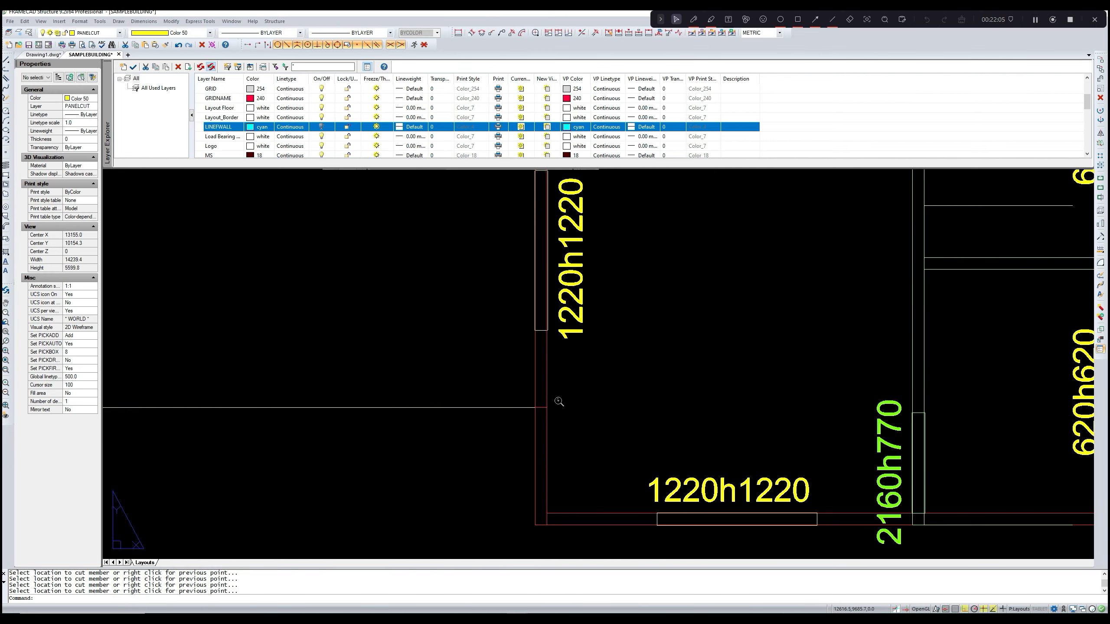
scroll(576, 288, "down", 3)
scroll(576, 288, "down", 8)
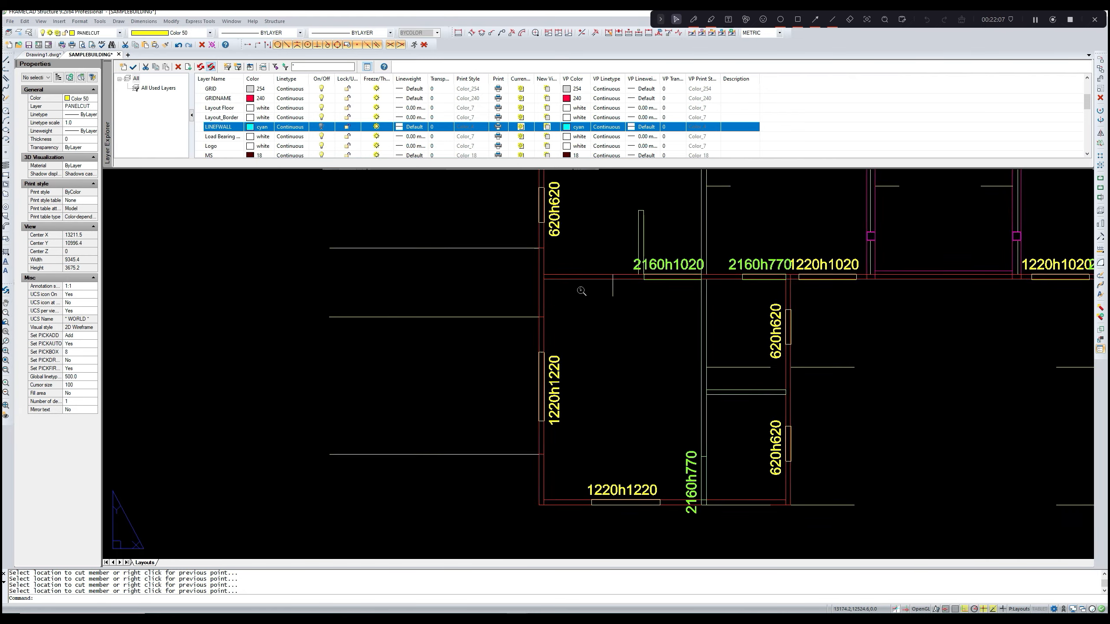
- Extend the two short cut lines beside the central corridor's left wall, below the 2160h1520 opening, to that wall's inner member line
middle_click_drag(558, 313, 484, 387)
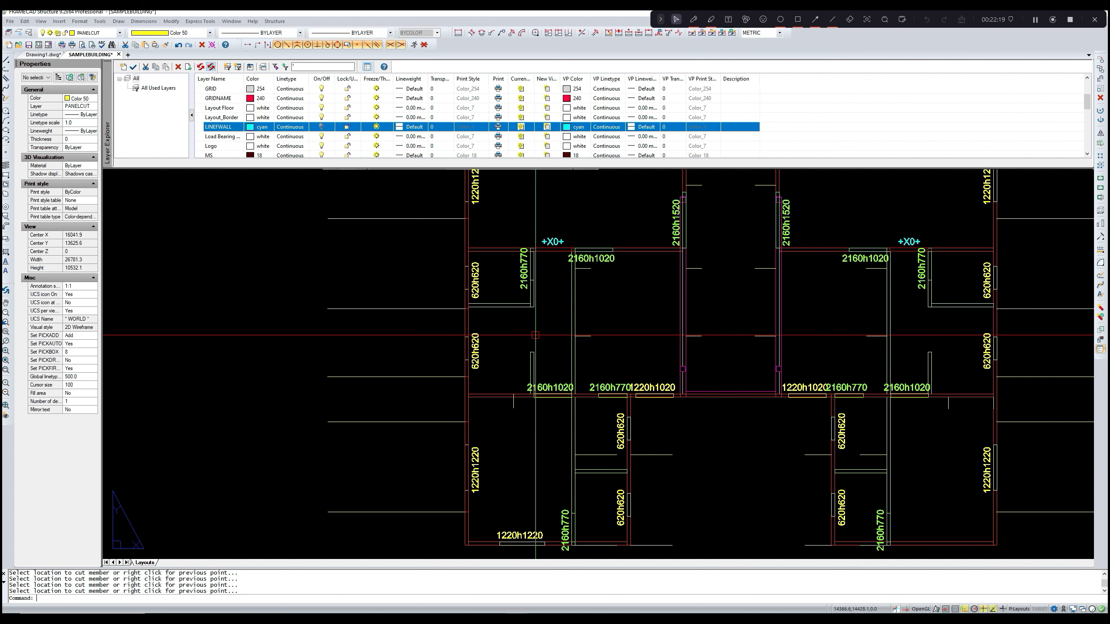
middle_click_drag(962, 196, 921, 214)
scroll(921, 213, "down", 3)
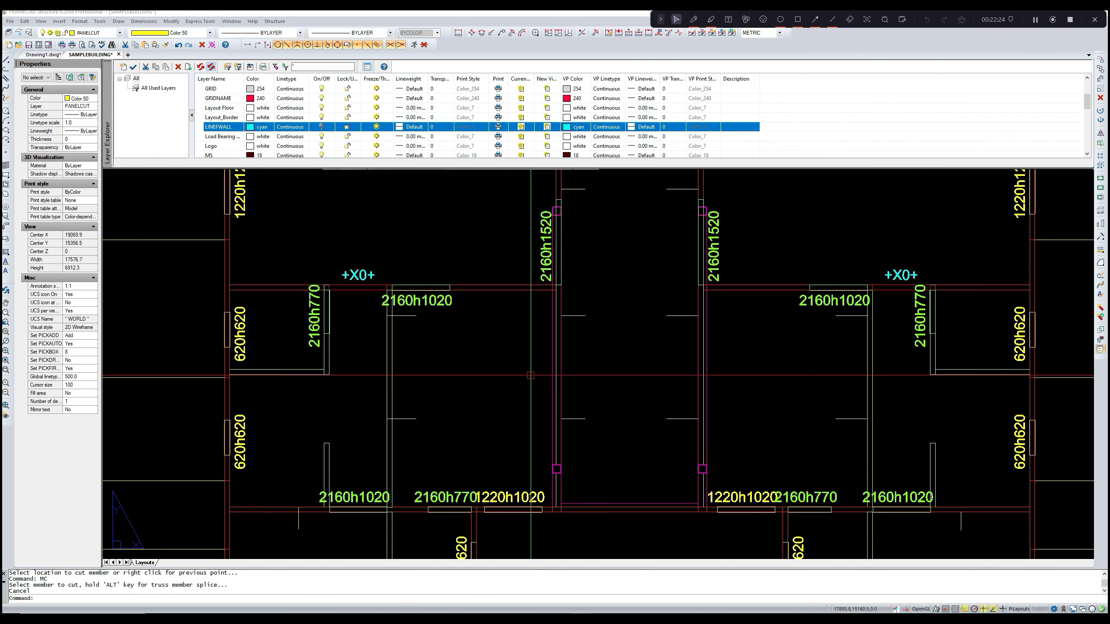
middle_click_drag(555, 384, 567, 360)
scroll(568, 360, "up", 6)
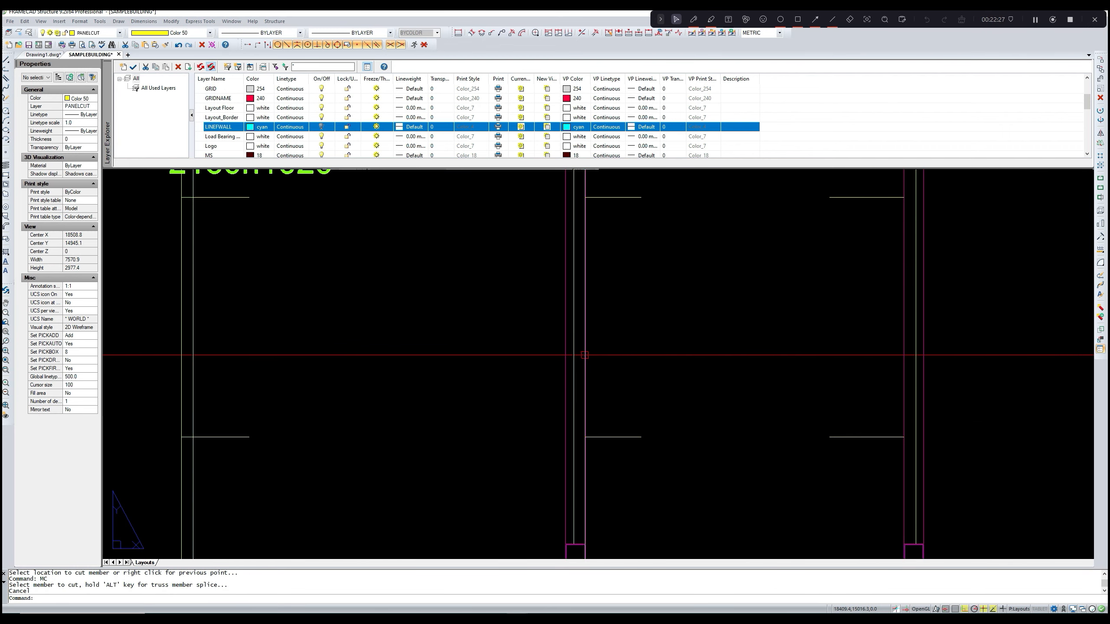
scroll(616, 365, "down", 3)
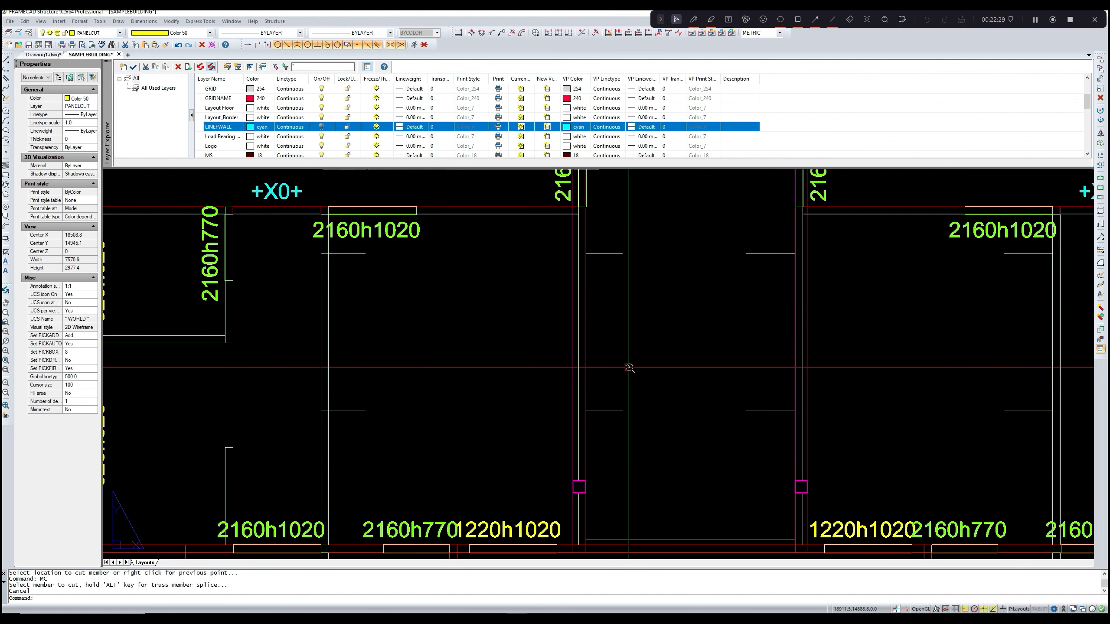
middle_click_drag(647, 363, 613, 375)
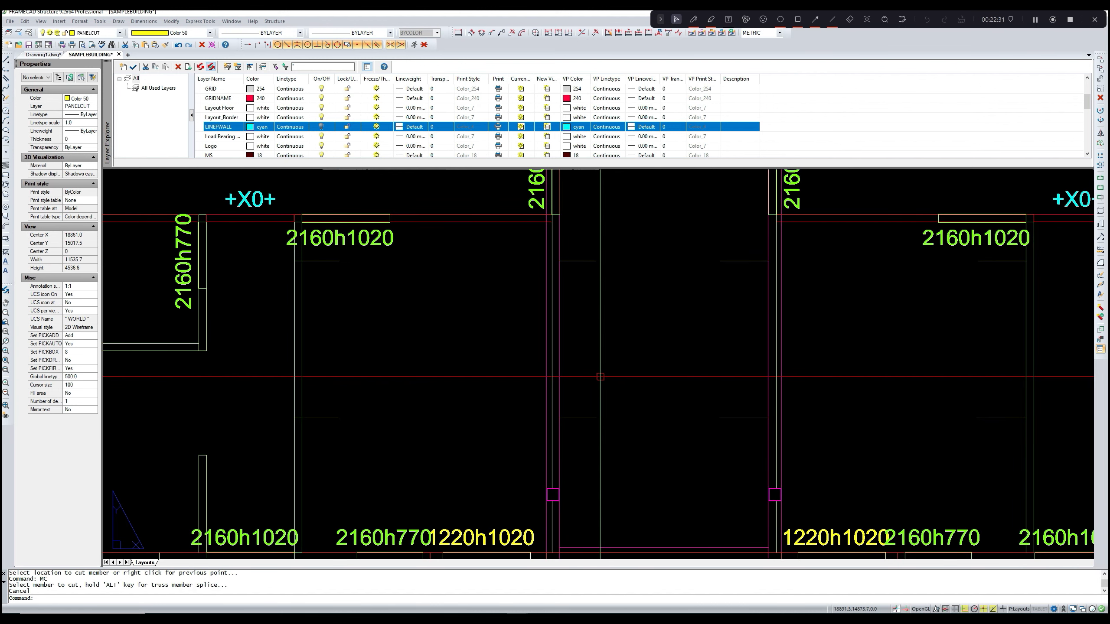
key("Escape")
type("ex")
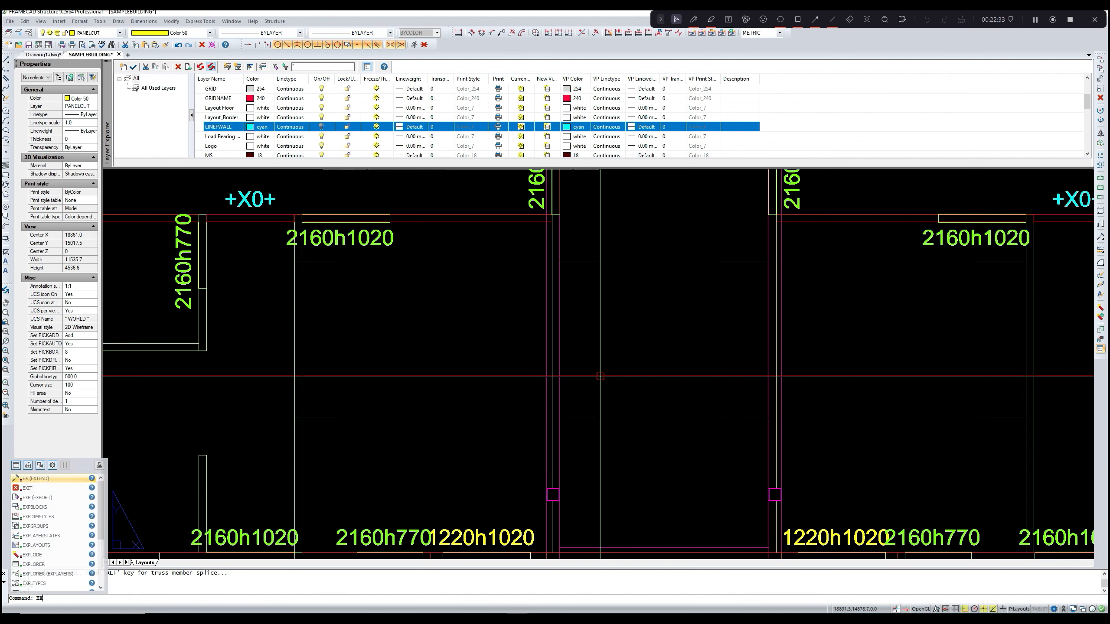
key("Return")
left_click(553, 400)
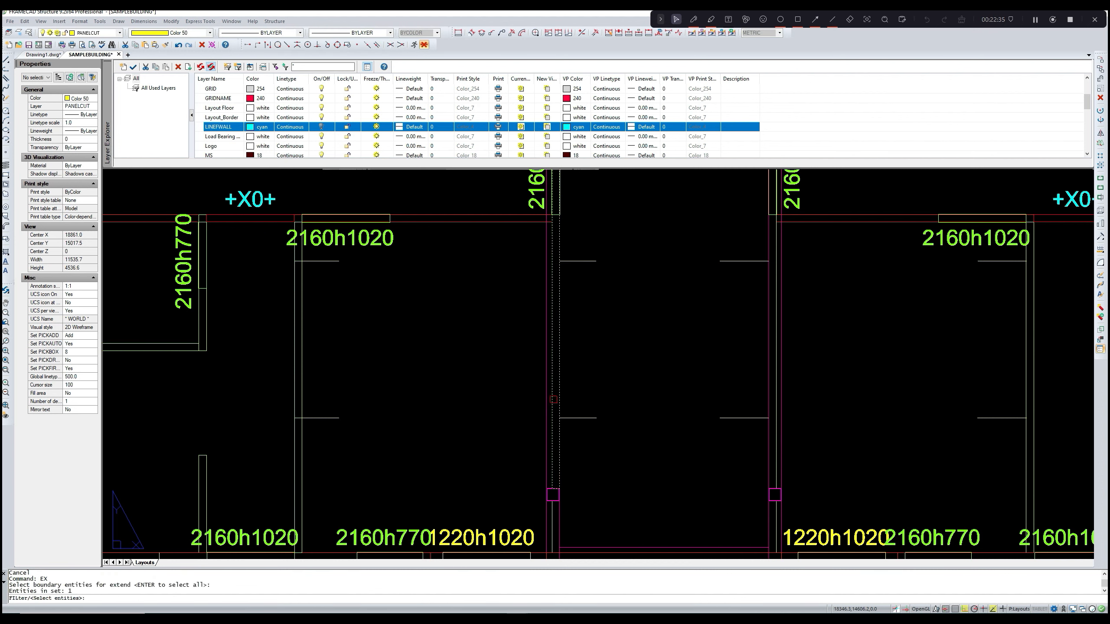
key("Return")
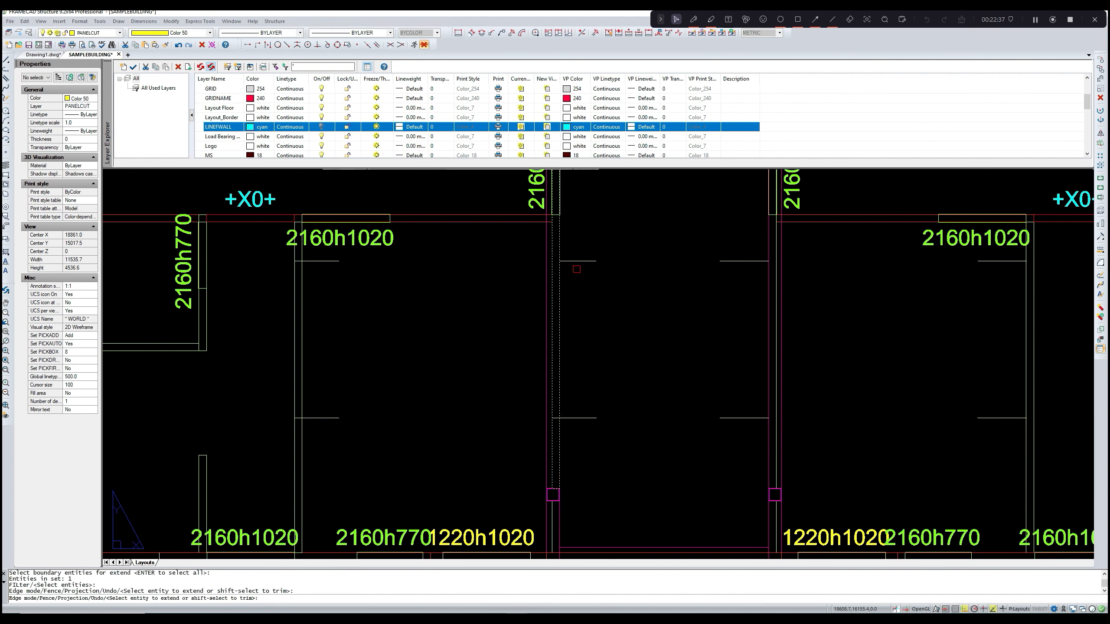
left_click(574, 262)
key("Return")
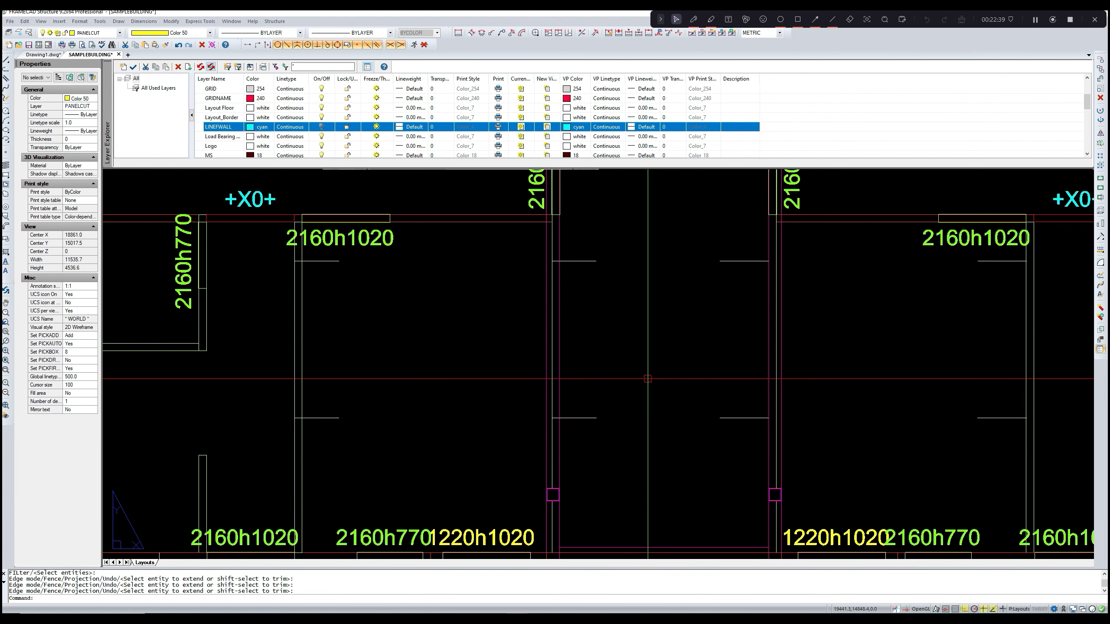
- Extend the two matching short cut lines beside the central corridor's right wall to that wall's inner member line
type("ex")
key("Return")
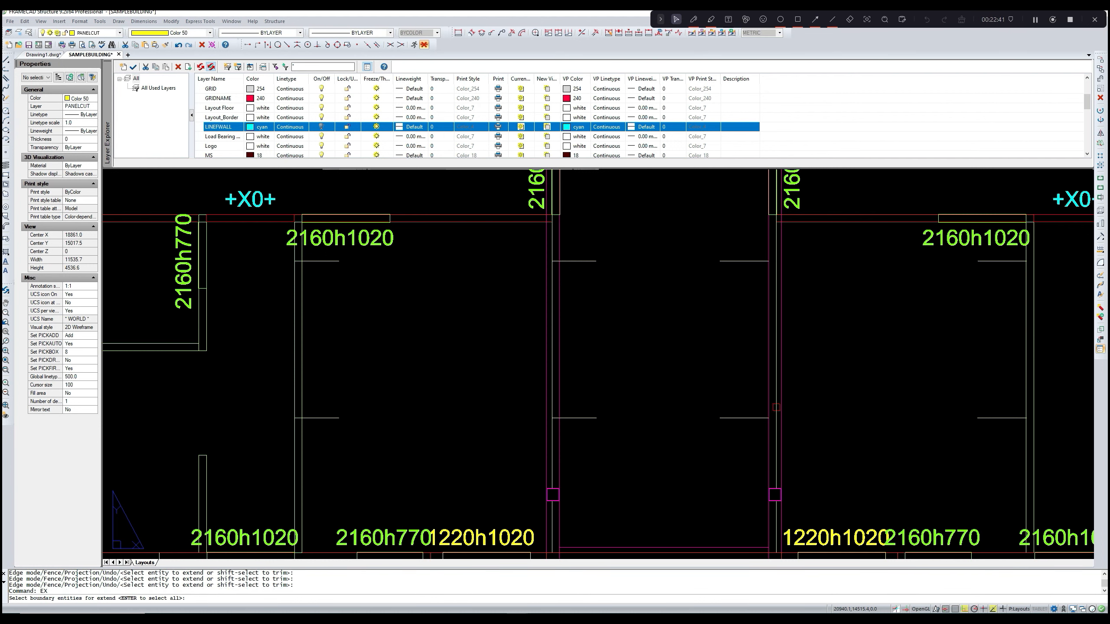
left_click(776, 407)
left_click(764, 416)
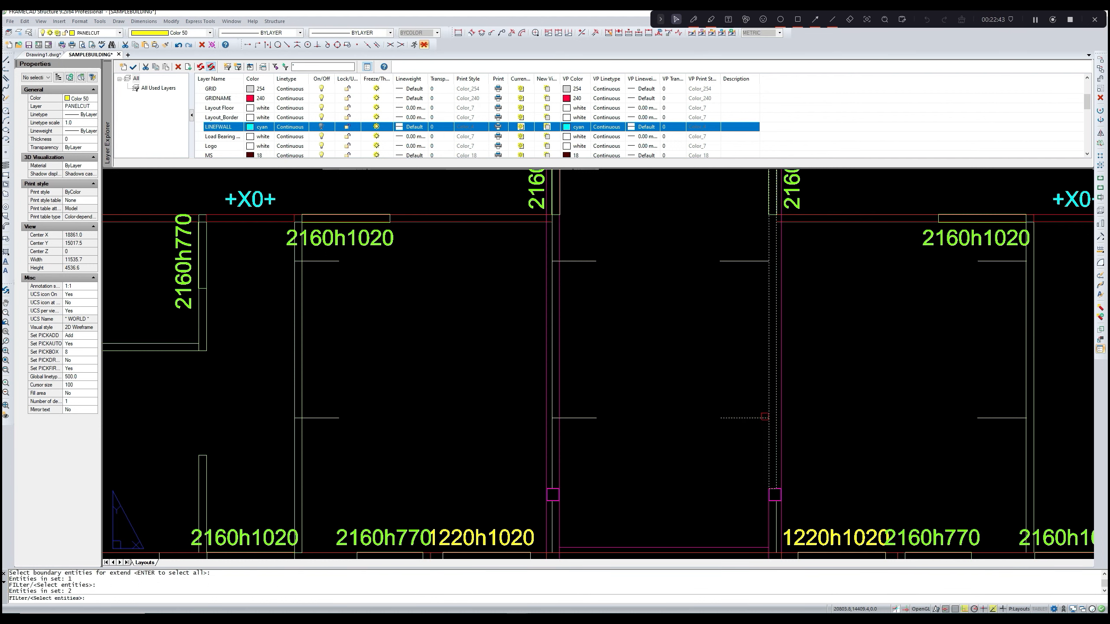
key("Return")
left_click(761, 262)
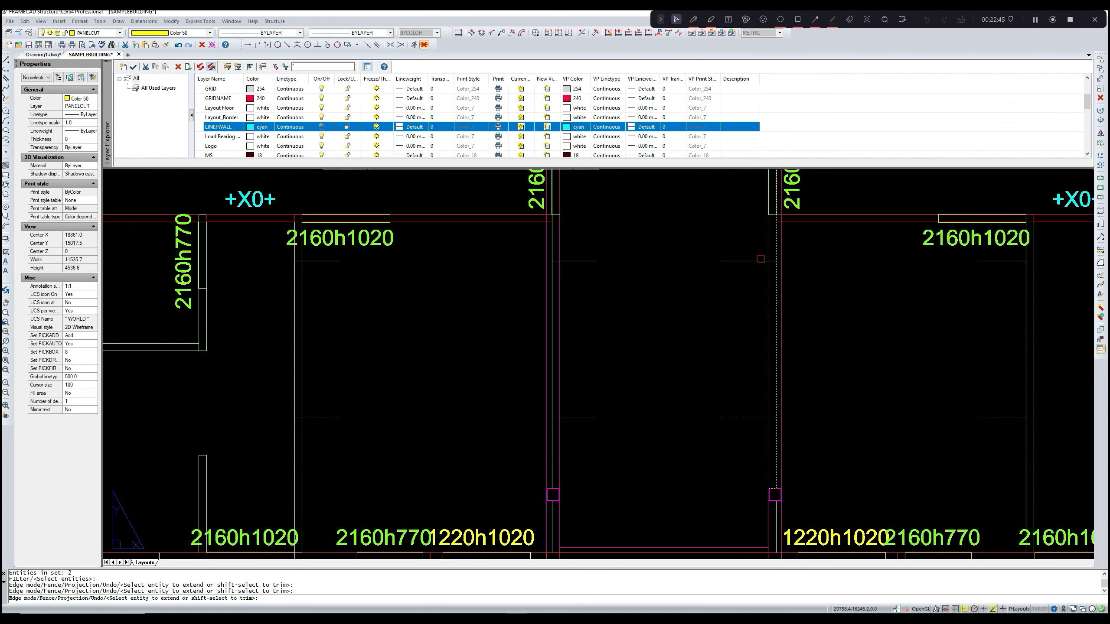
key("Return")
middle_click_drag(622, 340, 640, 322)
scroll(641, 321, "up", 2)
key("Escape")
scroll(599, 357, "down", 3)
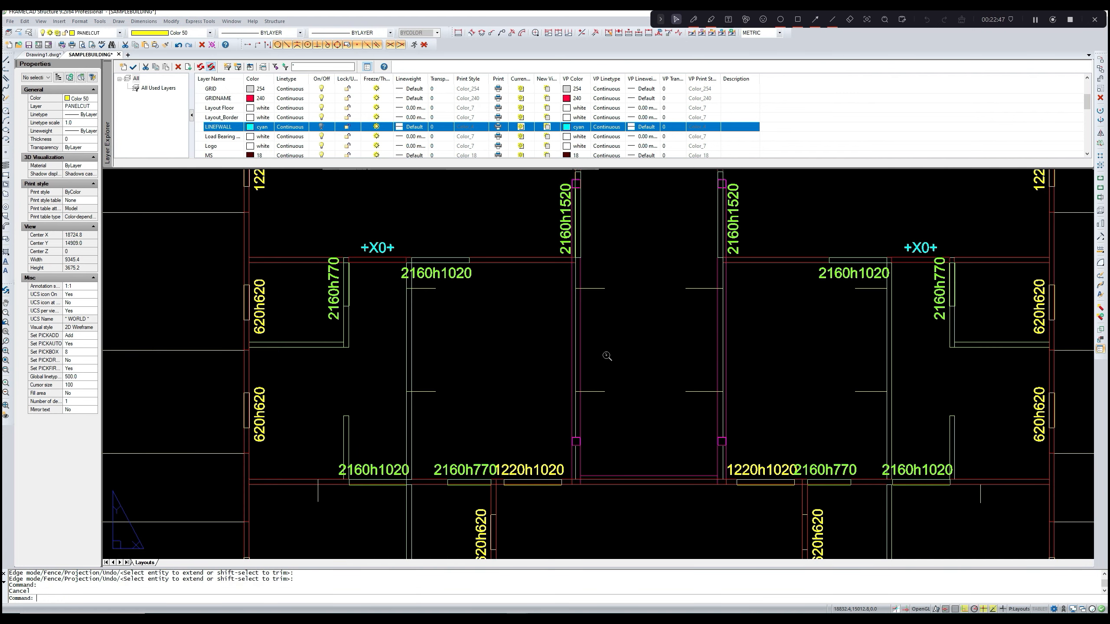
- Cut the central corridor's left wall member at the two extended cut lines with Member Cut (MC), and end the command
type("mc")
key("Return")
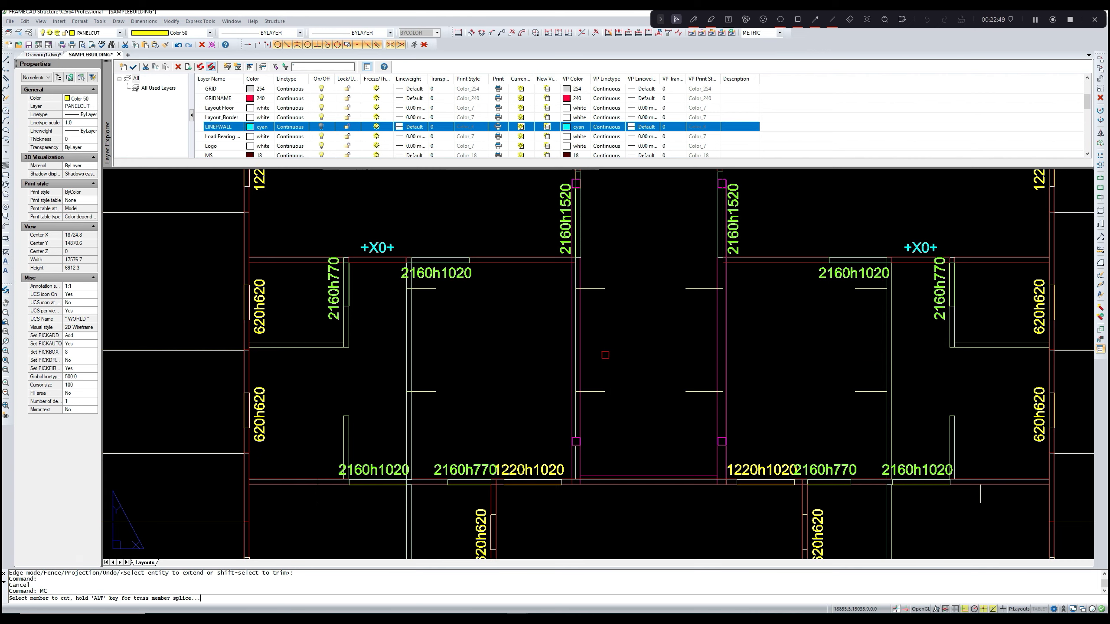
scroll(589, 363, "up", 3)
left_click(567, 376)
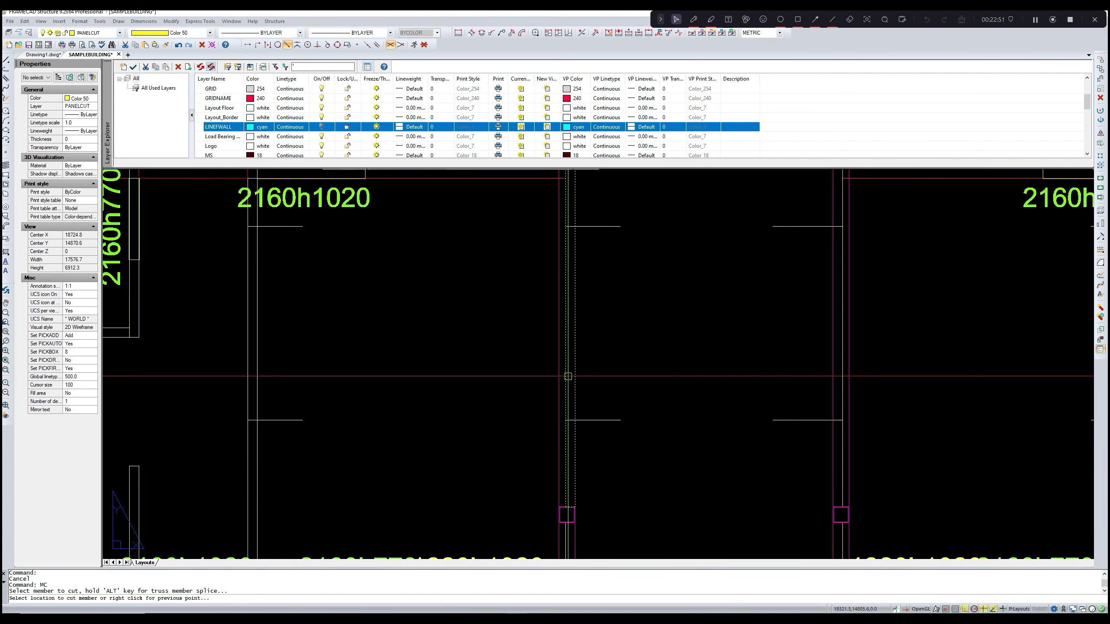
left_click(565, 421)
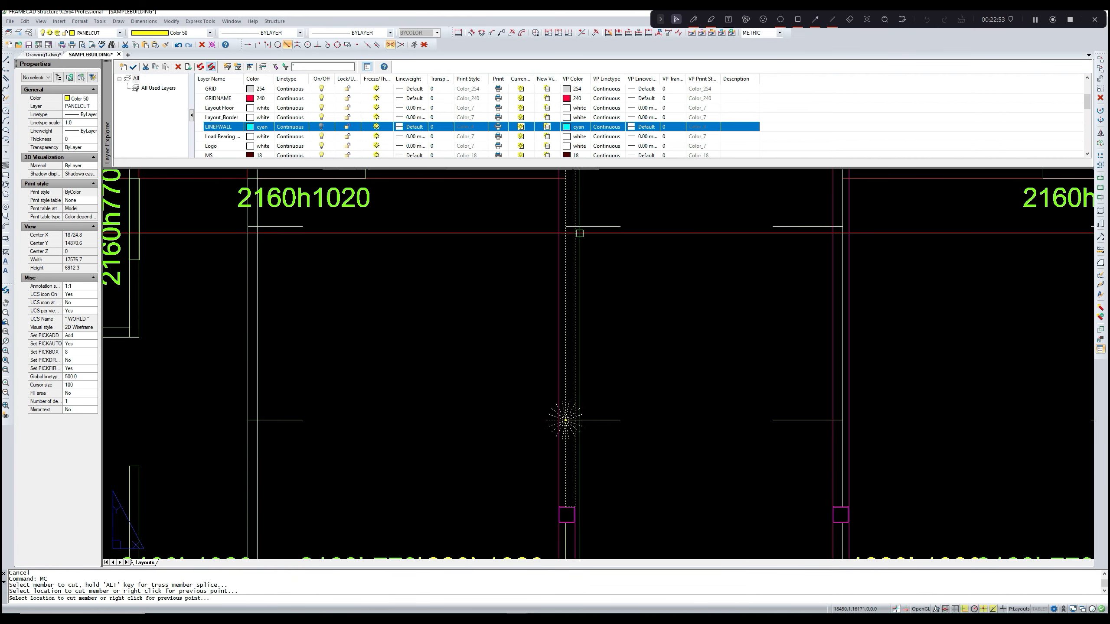
left_click(565, 226)
key("Escape")
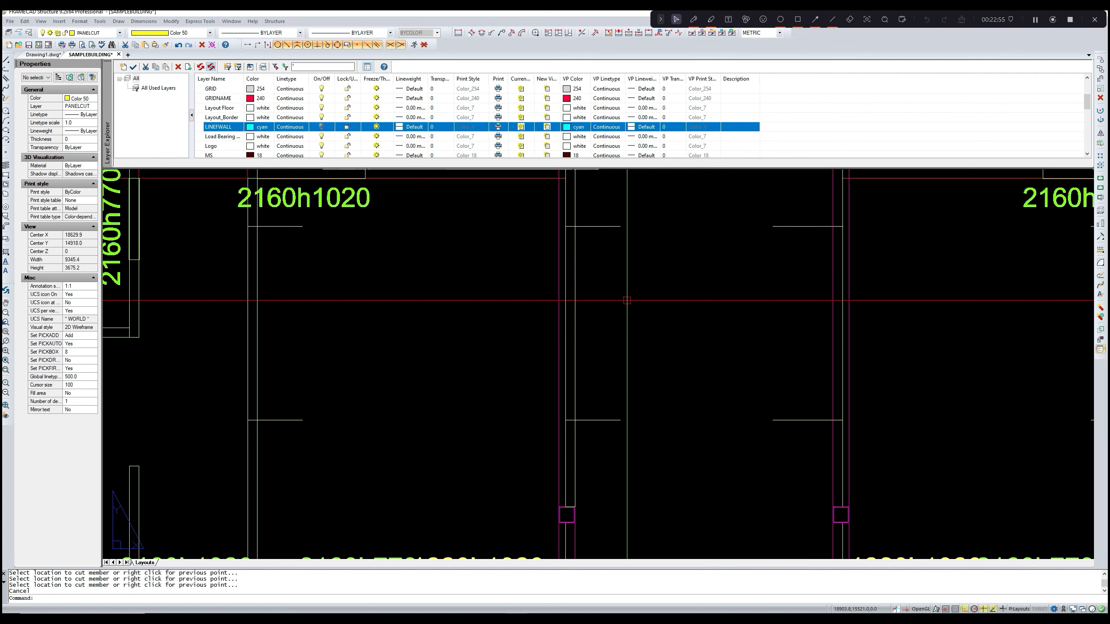
- Cut the central corridor's right wall member at its two extended cut lines with Member Cut (MC), and end the command
scroll(635, 302, "down", 3)
middle_click_drag(635, 302, 609, 296)
type("MC")
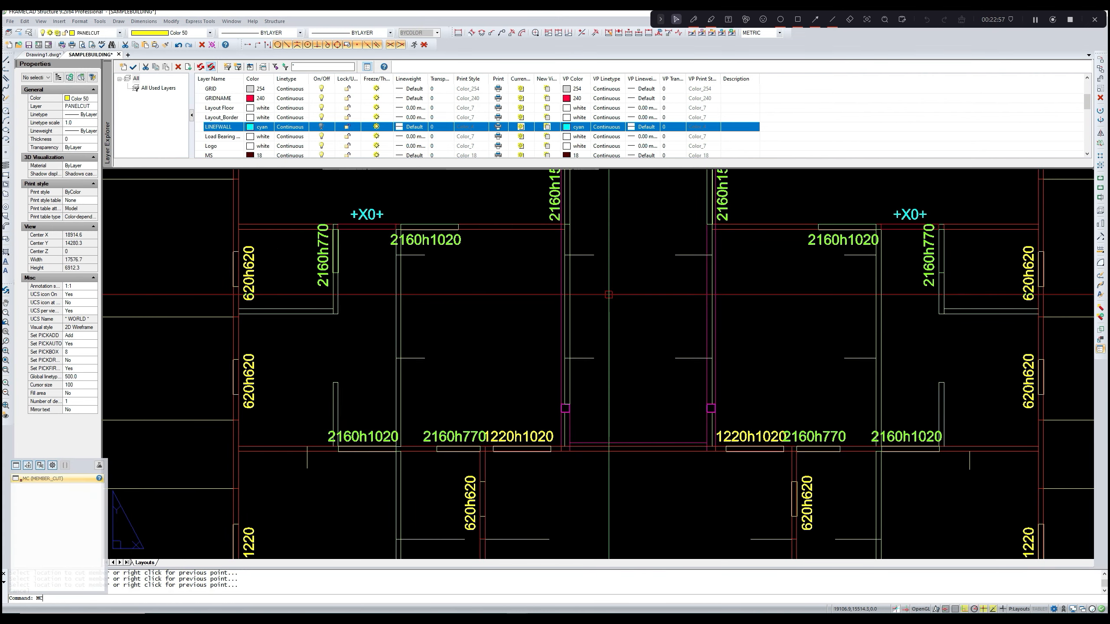
key("Return")
scroll(709, 344, "up", 3)
left_click(708, 345)
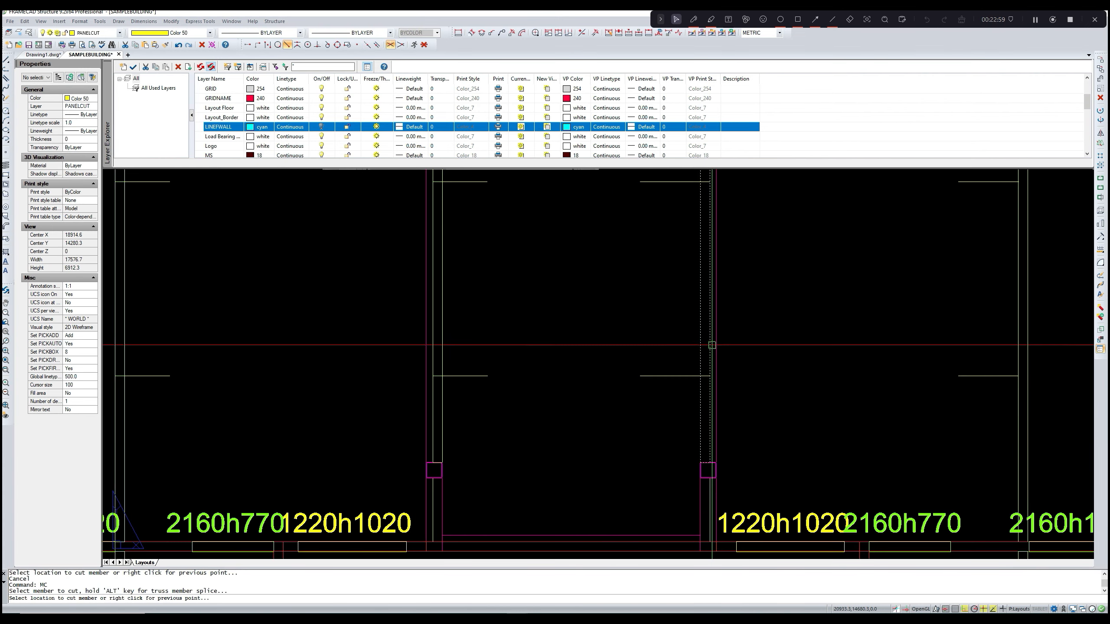
left_click(711, 376)
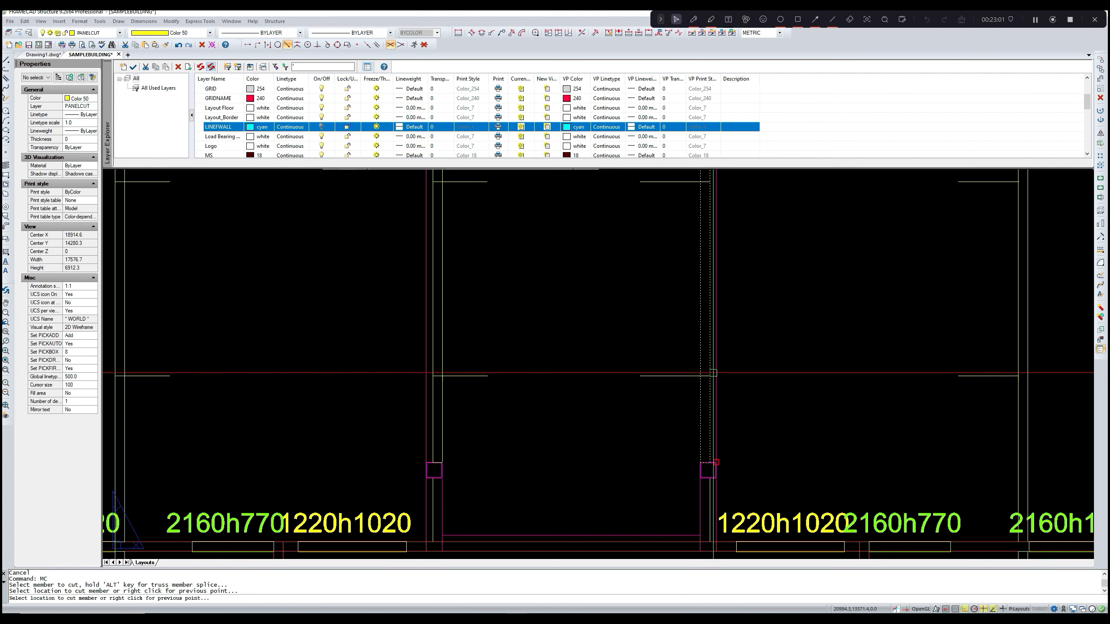
middle_click_drag(710, 305, 693, 356)
left_click(693, 233)
key("Escape")
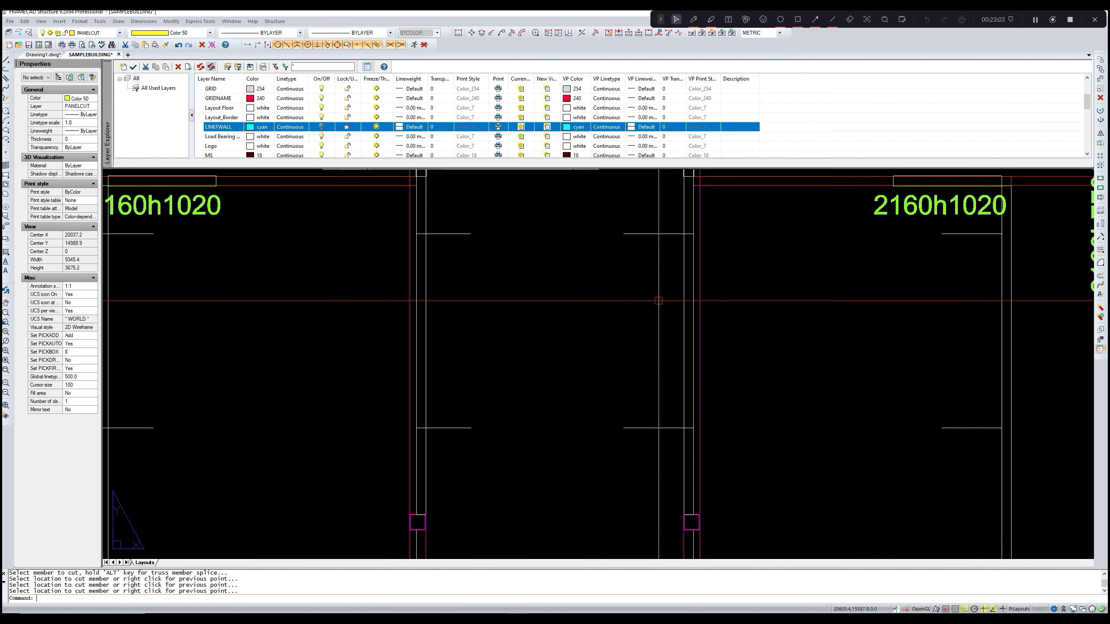
scroll(699, 280, "down", 3)
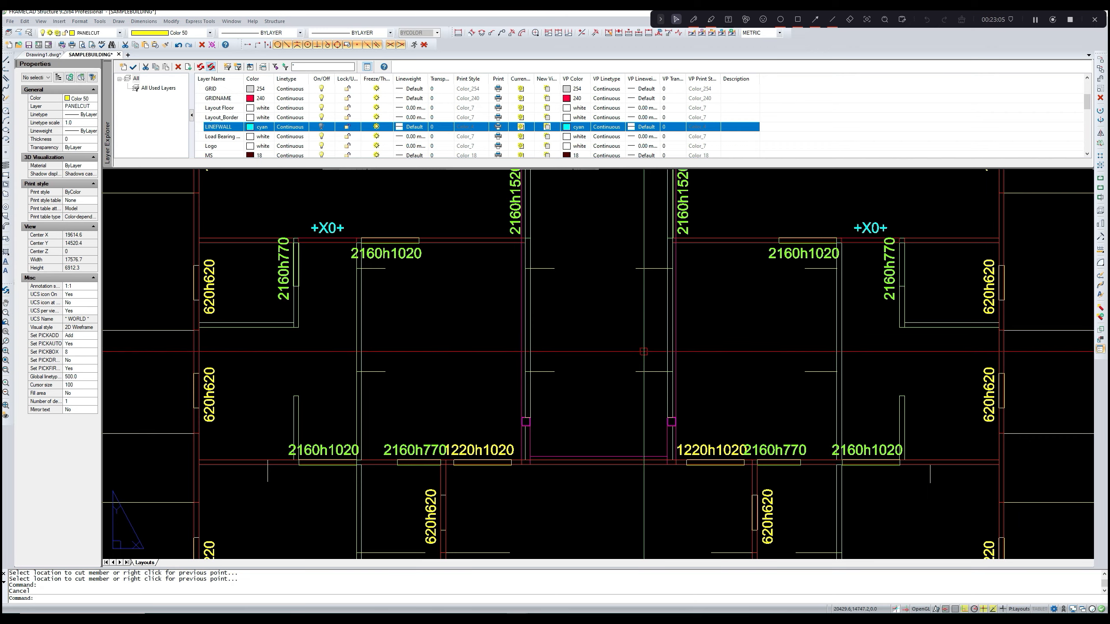
middle_click_drag(644, 352, 640, 372)
middle_click_drag(632, 318, 624, 356)
scroll(618, 336, "down", 2)
middle_click_drag(600, 283, 586, 332)
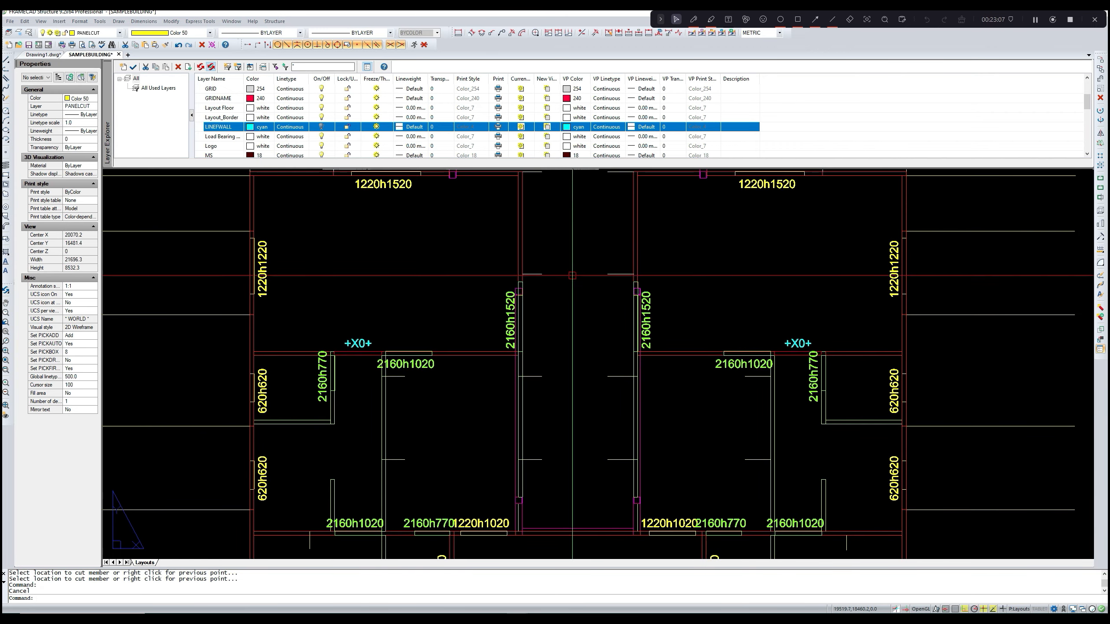
middle_click_drag(568, 273, 561, 307)
key("Escape")
type("mc")
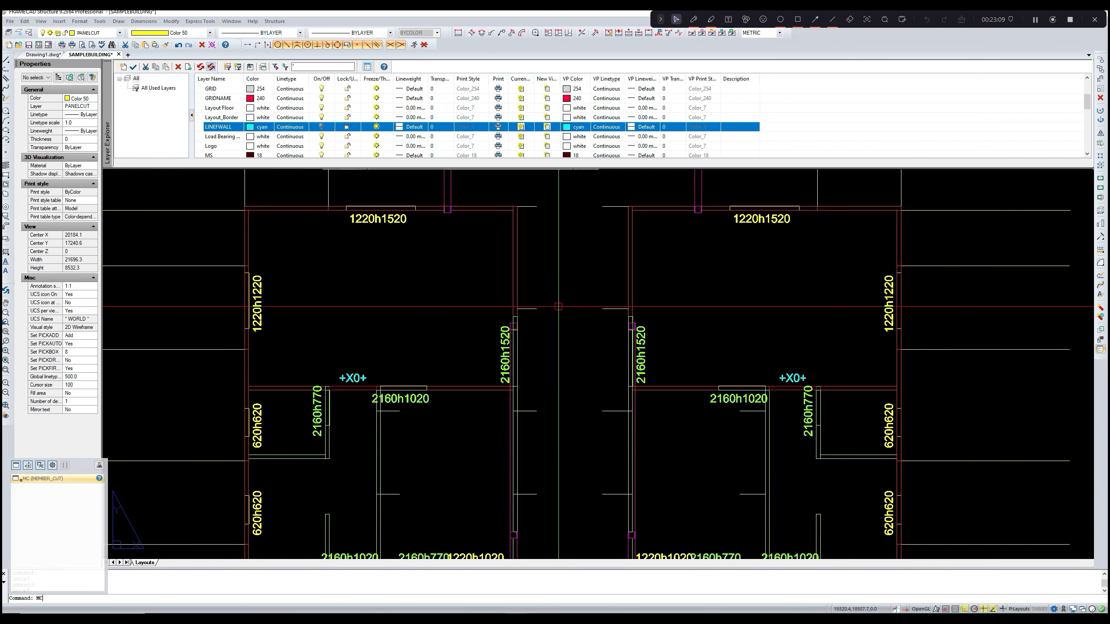
key("Return")
left_click(520, 285)
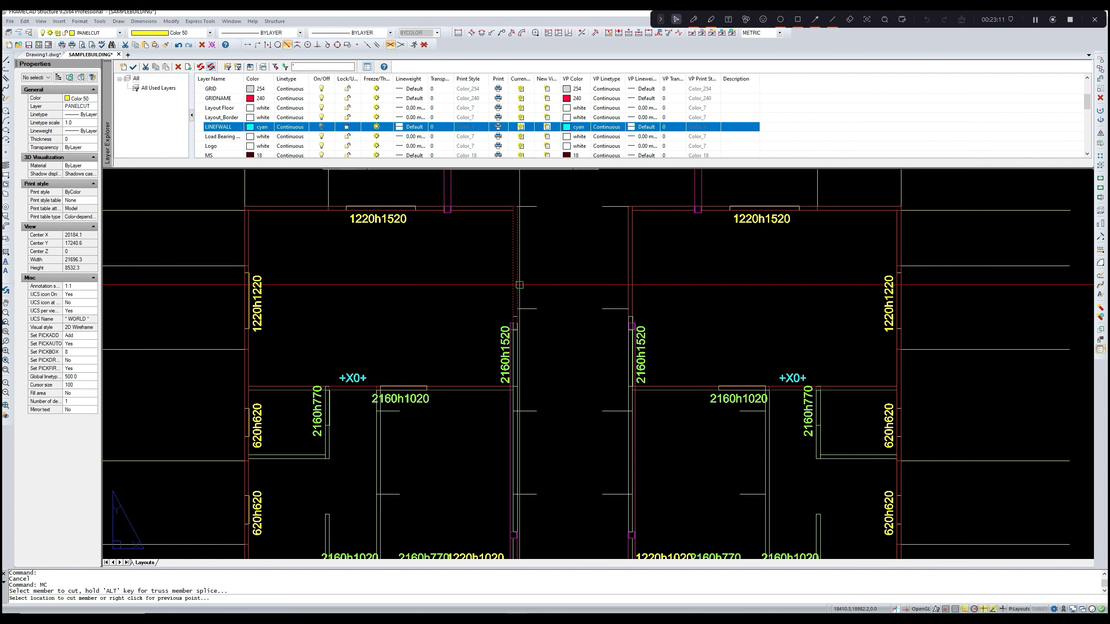
left_click(629, 287)
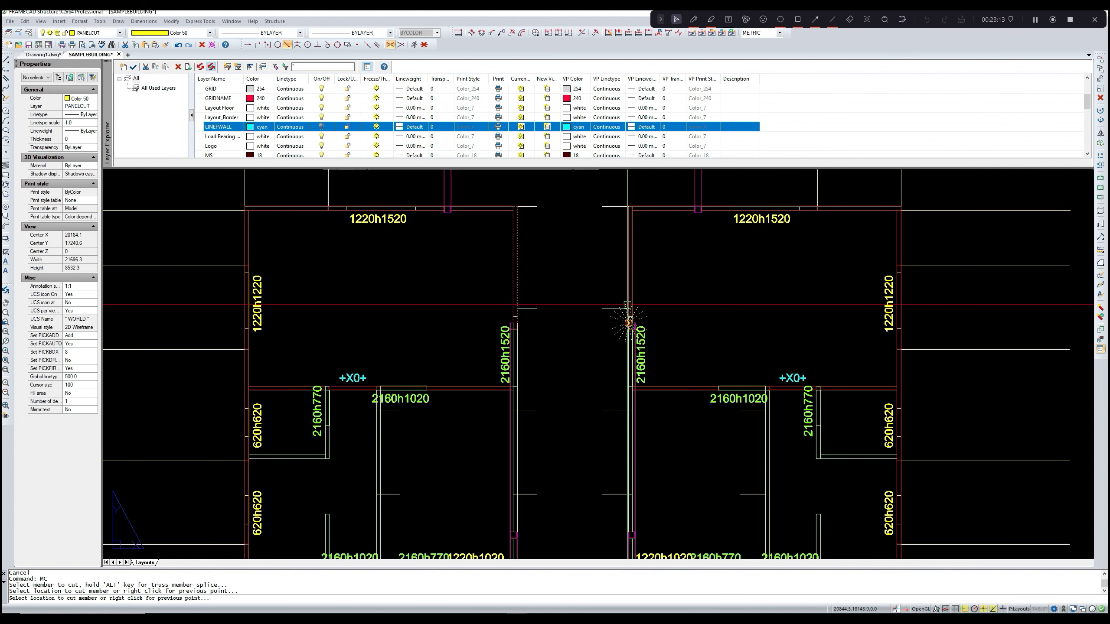
key("Escape")
scroll(587, 296, "up", 2)
key("Escape")
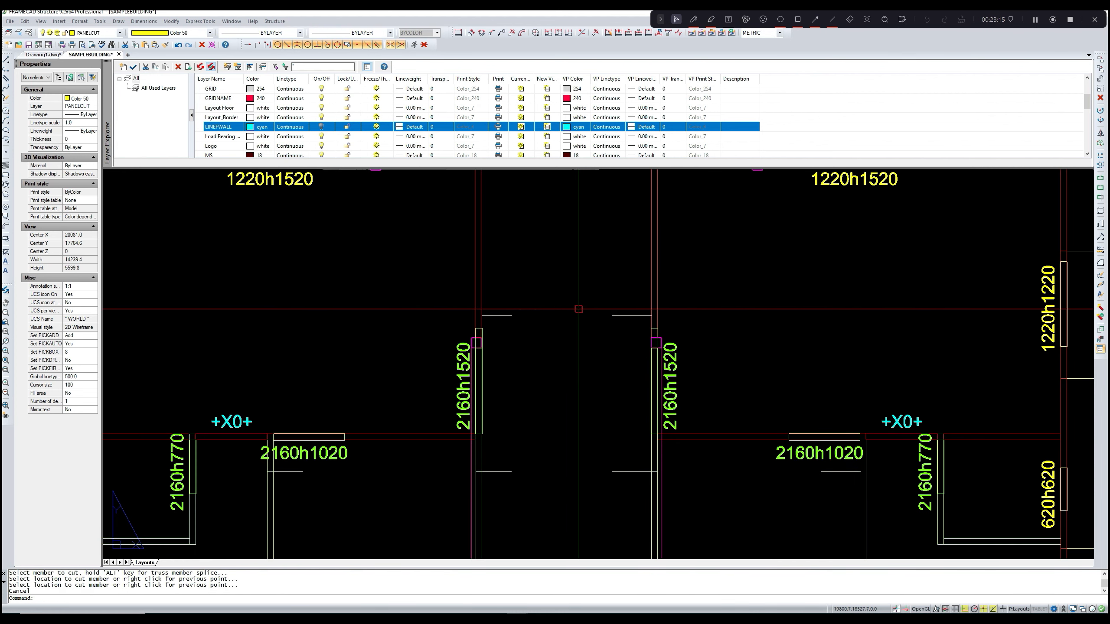
- Use Member Cut (MC) to cut the corridor's upper left wall member at the cut line just above the 2160h1520 opening
type("mc")
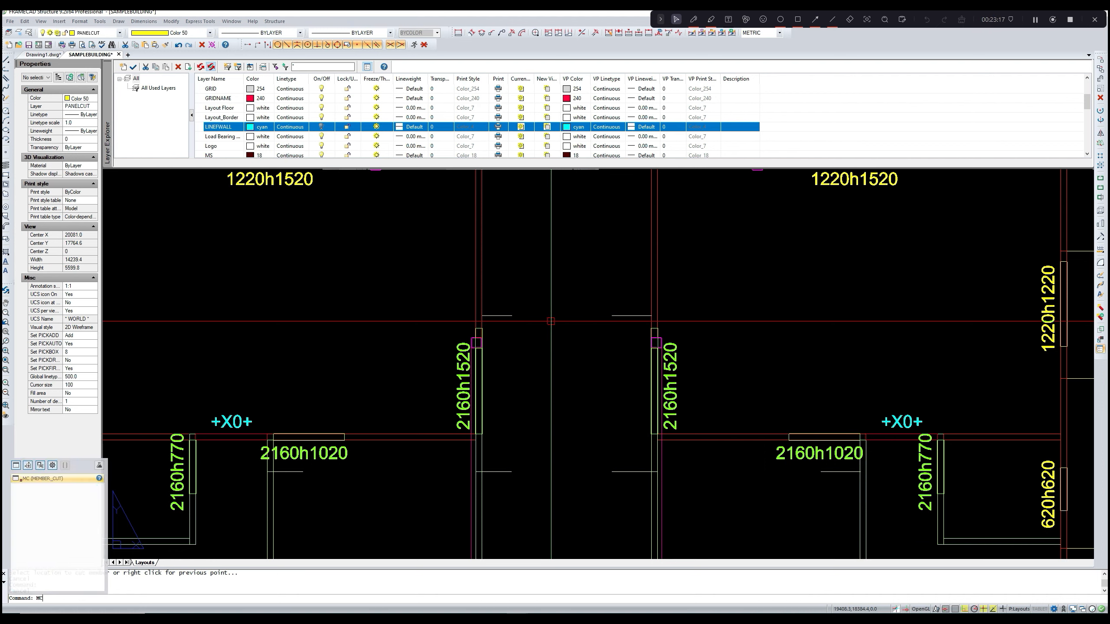
key("Return")
left_click(478, 269)
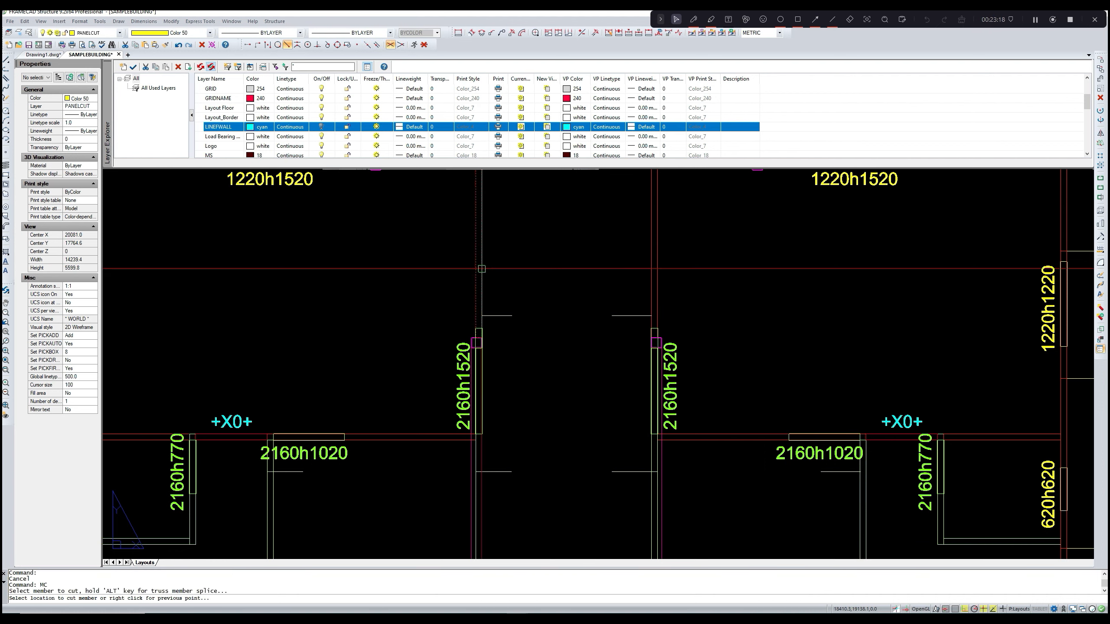
left_click(479, 308)
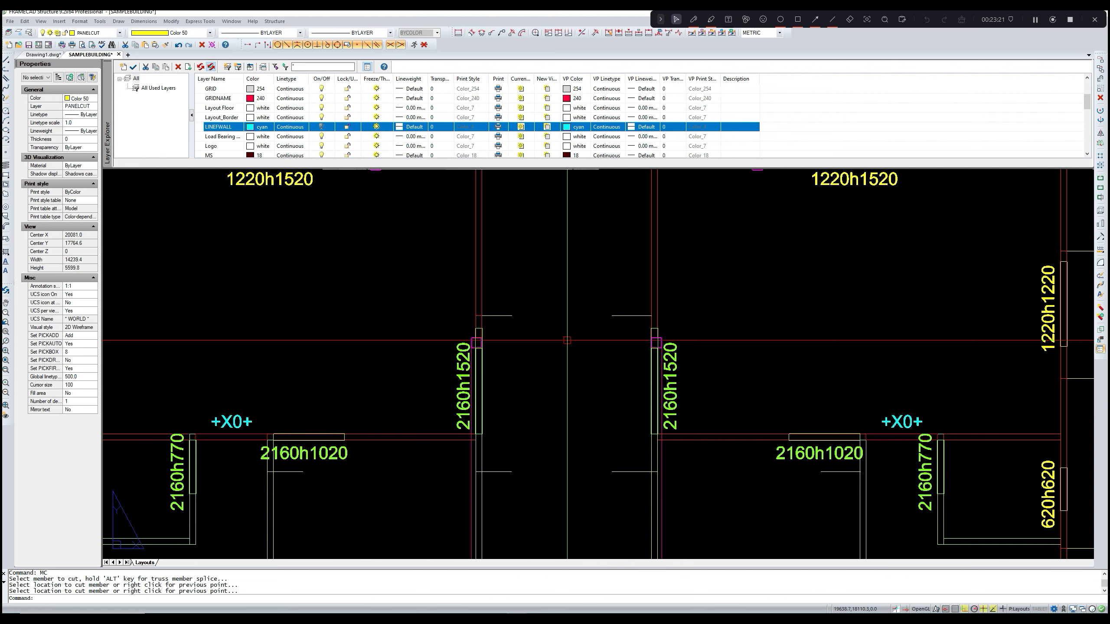
- Use Member Cut (MC) to cut the corridor's upper right wall member at the cut line just above its 2160h1520 opening
type("mc")
key("Return")
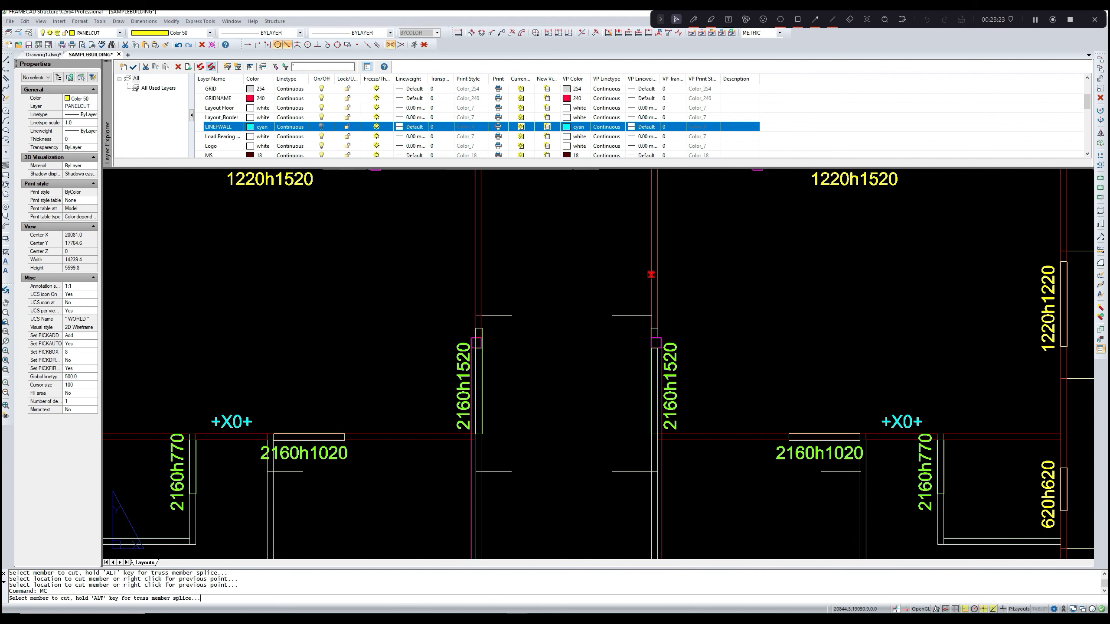
left_click(651, 275)
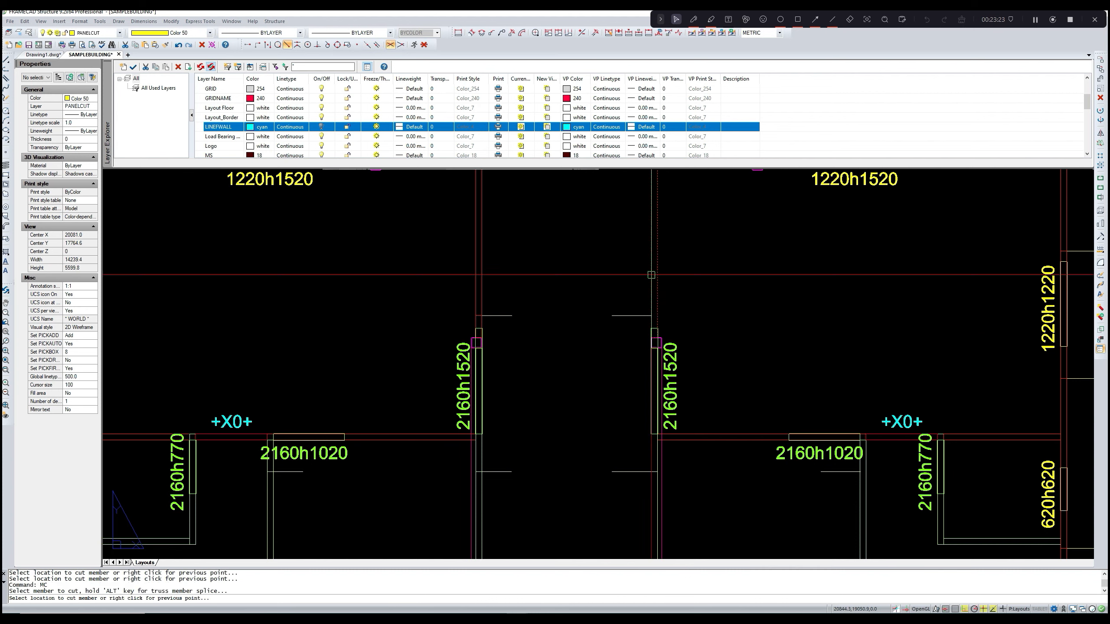
left_click(650, 314)
key("Escape")
scroll(752, 310, "down", 3)
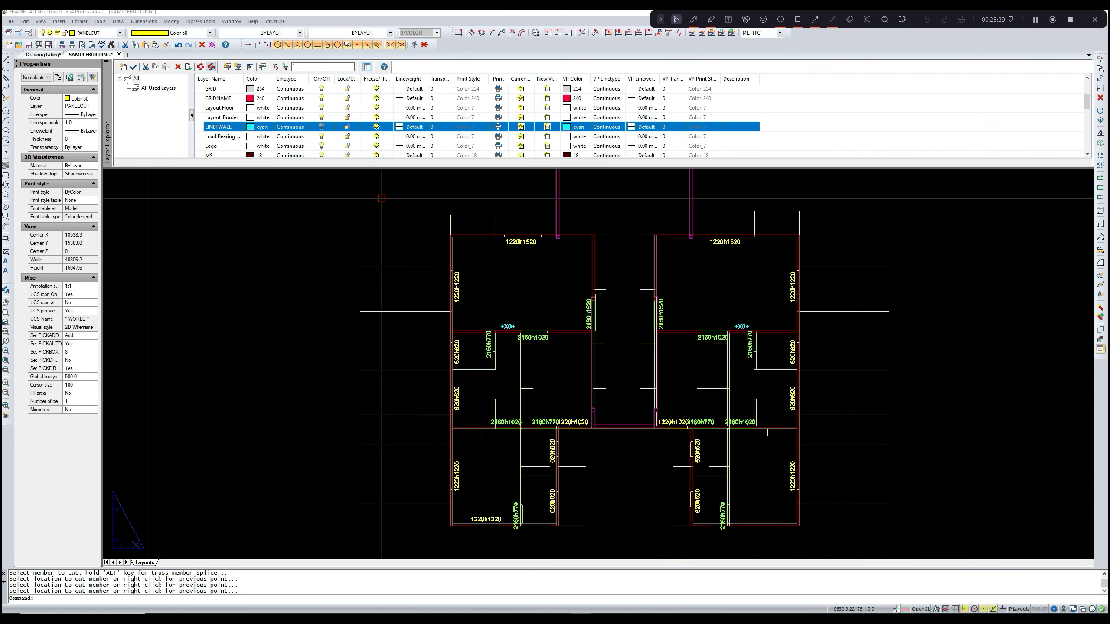
scroll(238, 146, "down", 4)
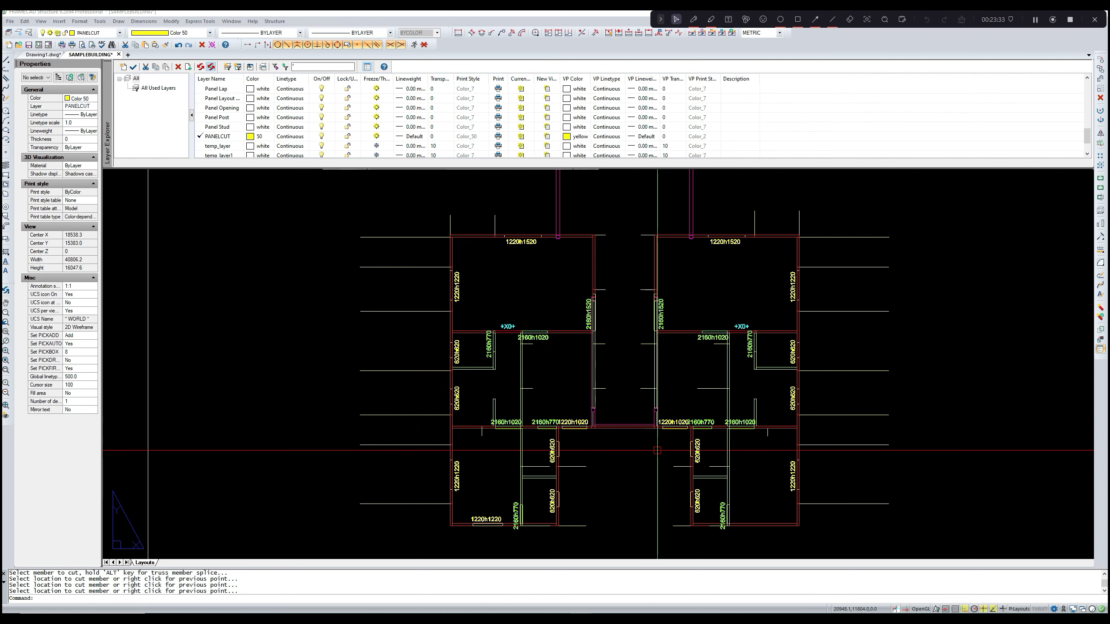
scroll(301, 303, "up", 3)
scroll(303, 304, "down", 2)
scroll(345, 126, "up", 1)
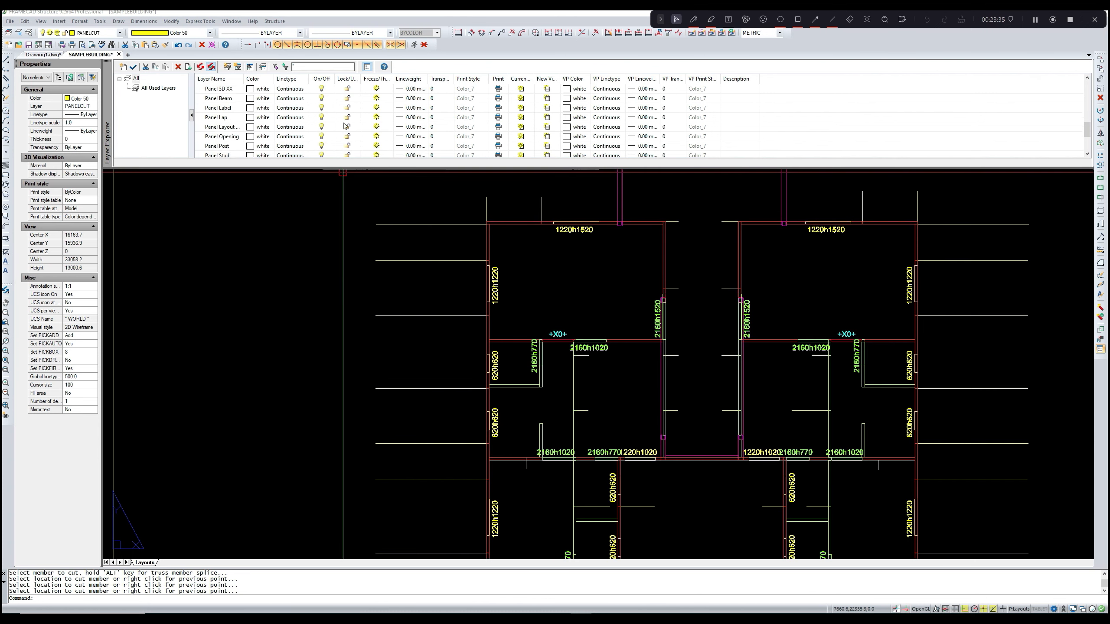
- Turn on the LINEFWALL layer and make it the current layer
scroll(345, 125, "up", 2)
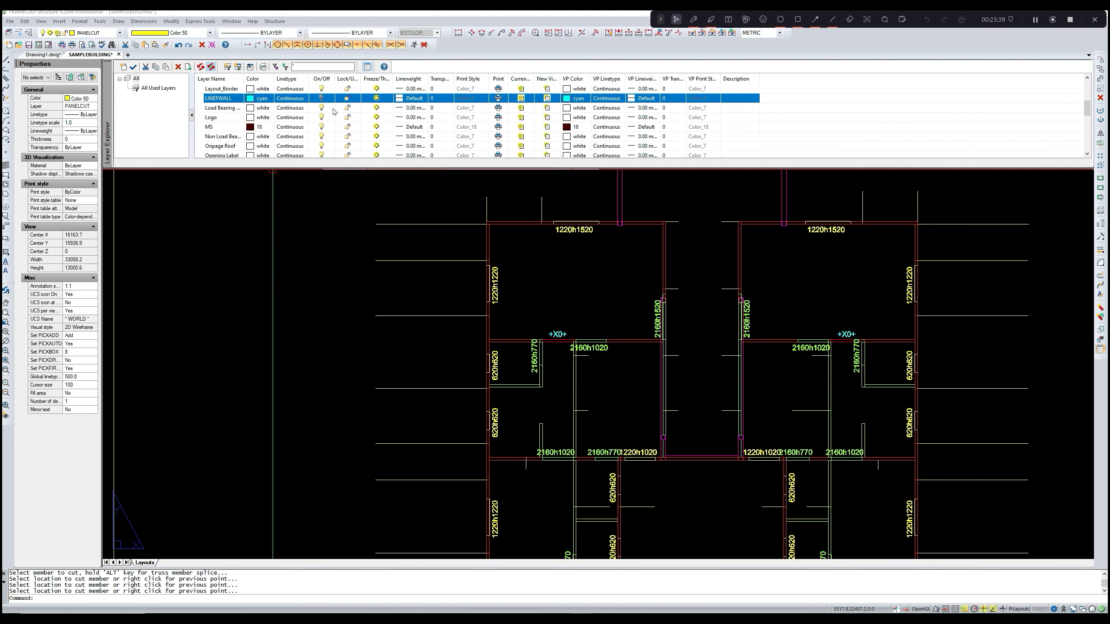
left_click(323, 100)
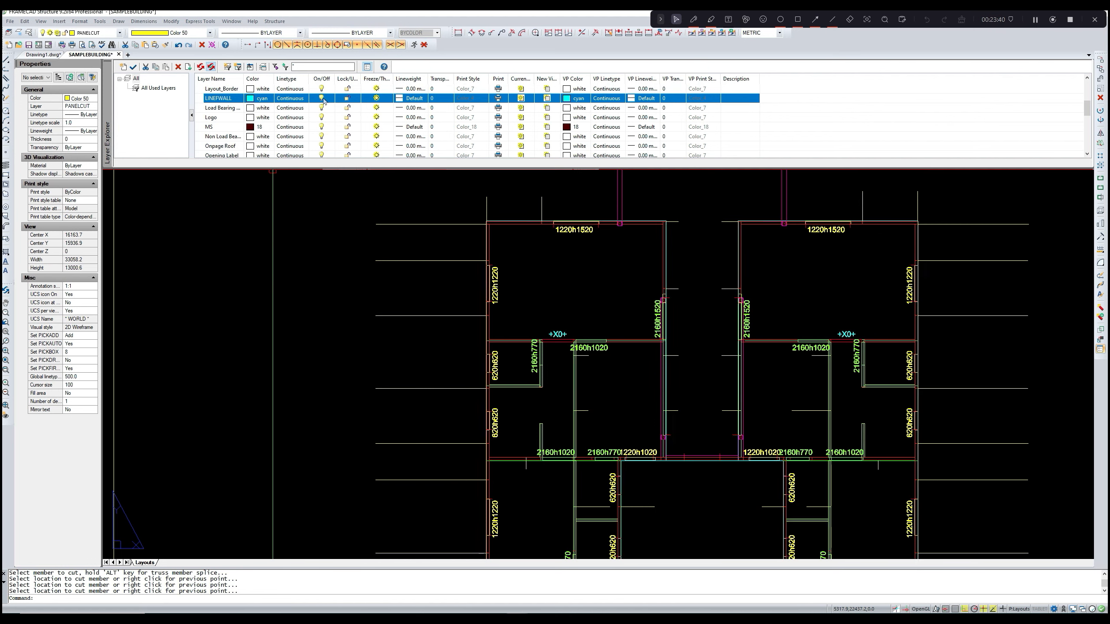
right_click(215, 101)
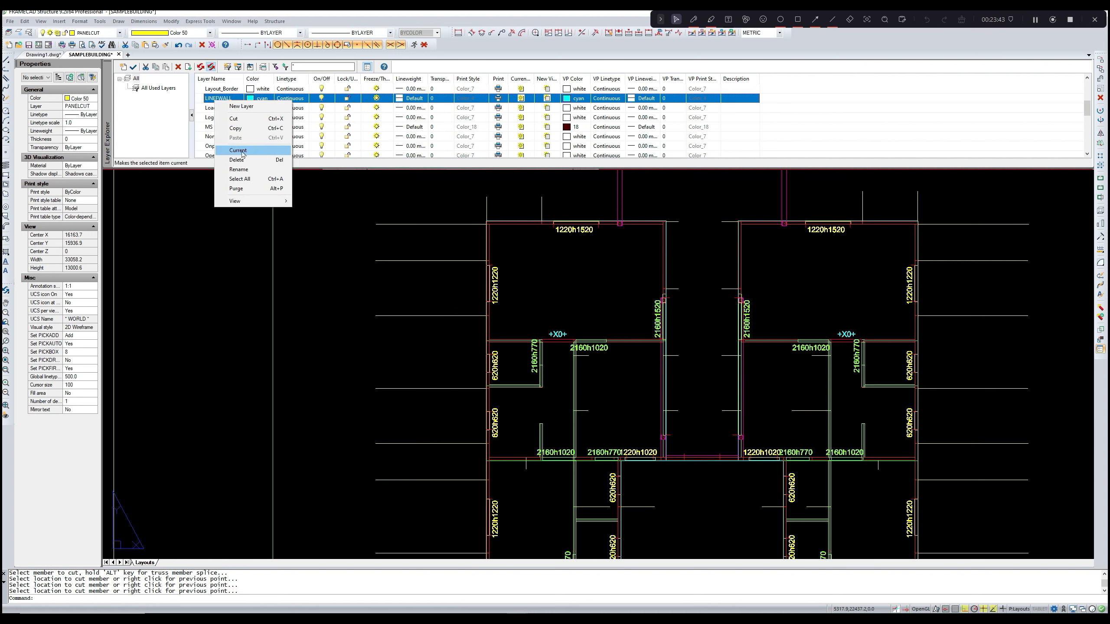
left_click(241, 151)
- Turn off the PANELCUT layer to hide the panel cut lines
scroll(242, 151, "down", 2)
scroll(245, 150, "down", 3)
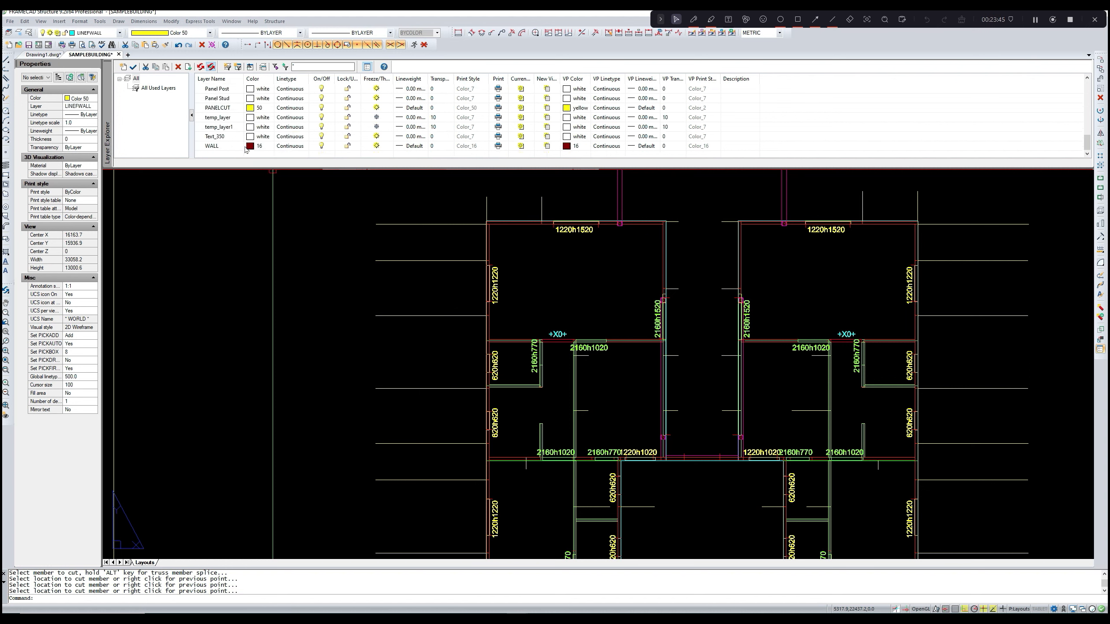
left_click(227, 109)
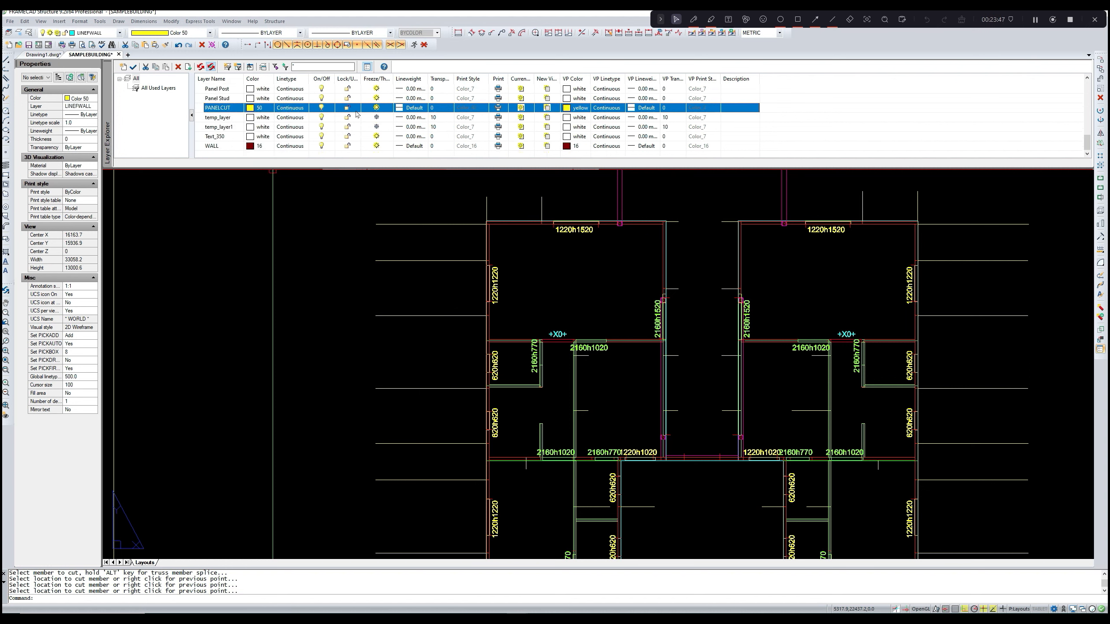
scroll(380, 114, "up", 1)
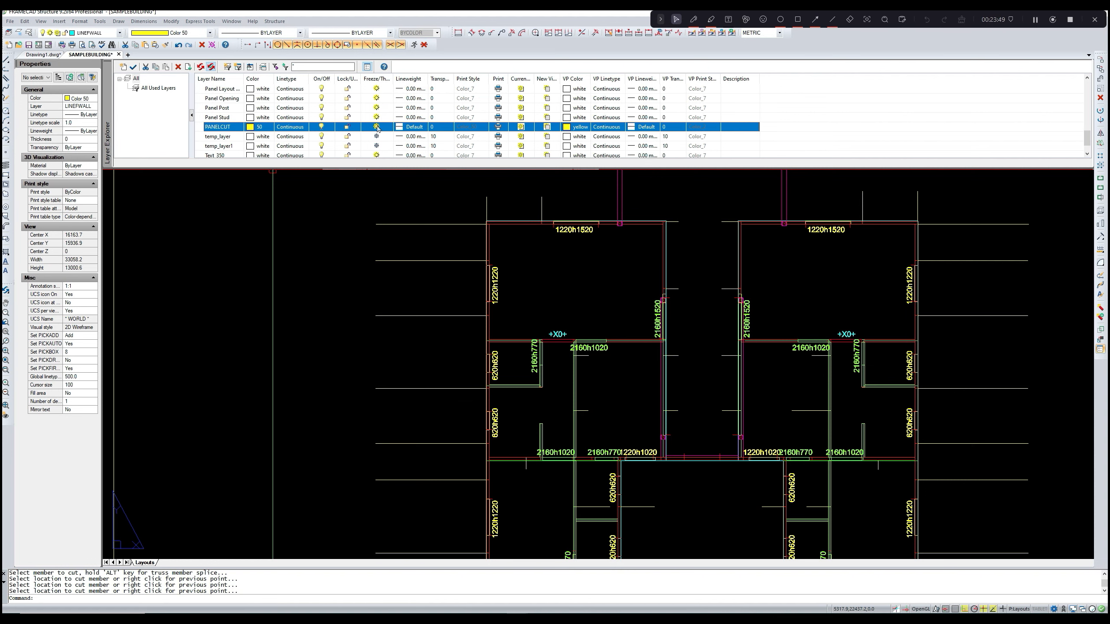
left_click(321, 127)
scroll(323, 126, "up", 1)
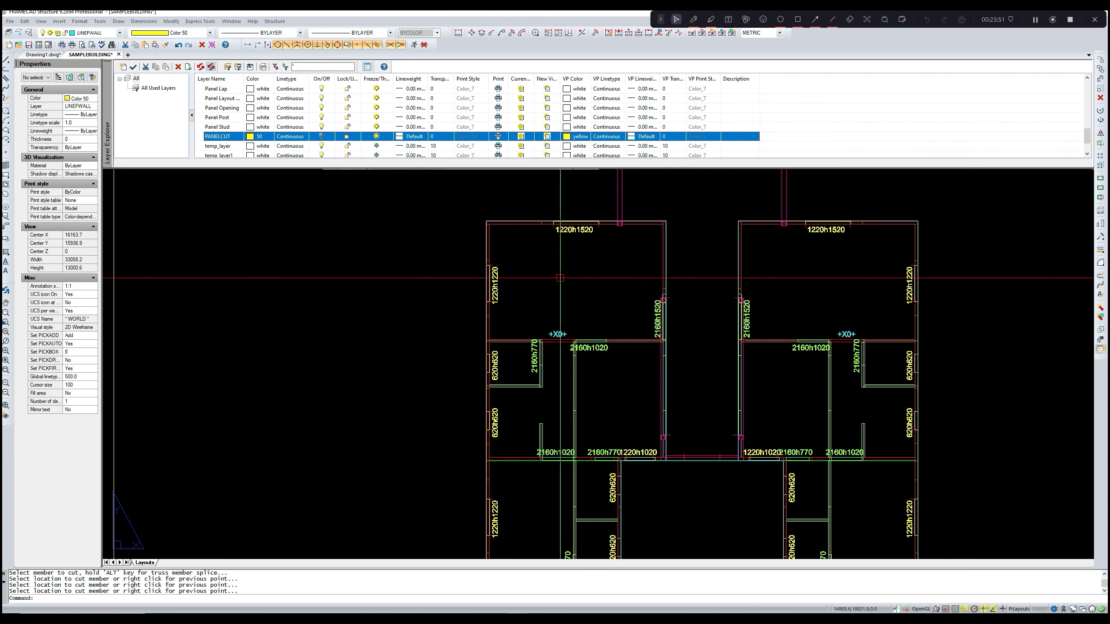
- Inspect the cut wall members around the corridor, the 2160h1520 openings and the rest of the building plan
middle_click_drag(525, 283, 514, 263)
scroll(514, 263, "up", 3)
scroll(553, 295, "down", 2)
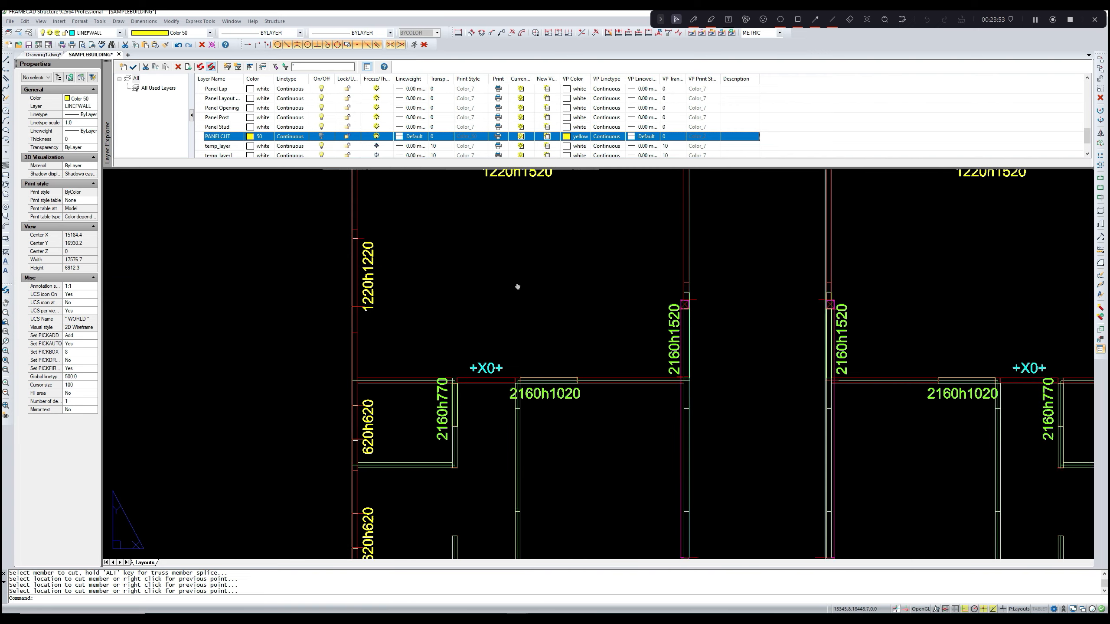
scroll(564, 296, "up", 2)
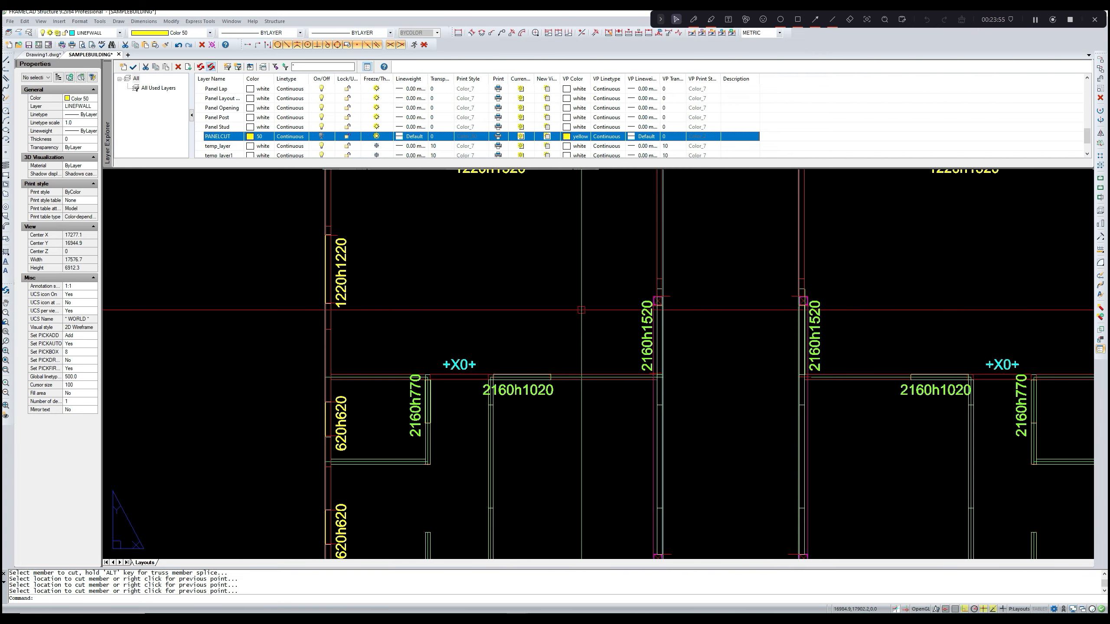
middle_click_drag(583, 319, 533, 289)
scroll(532, 289, "up", 1)
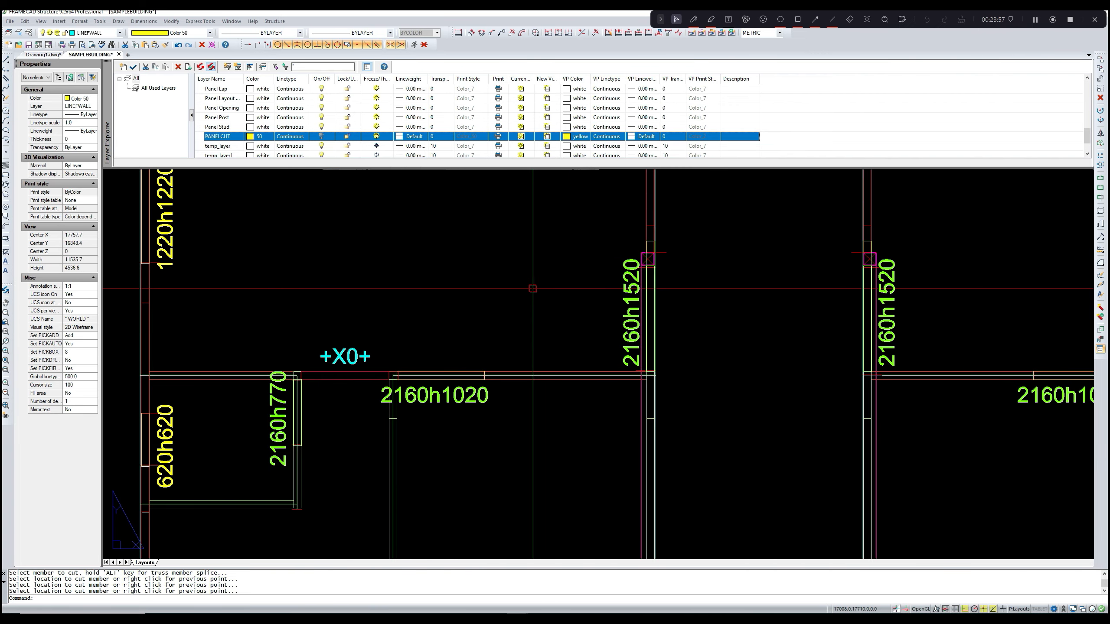
scroll(533, 289, "down", 5)
middle_click_drag(533, 290, 524, 310)
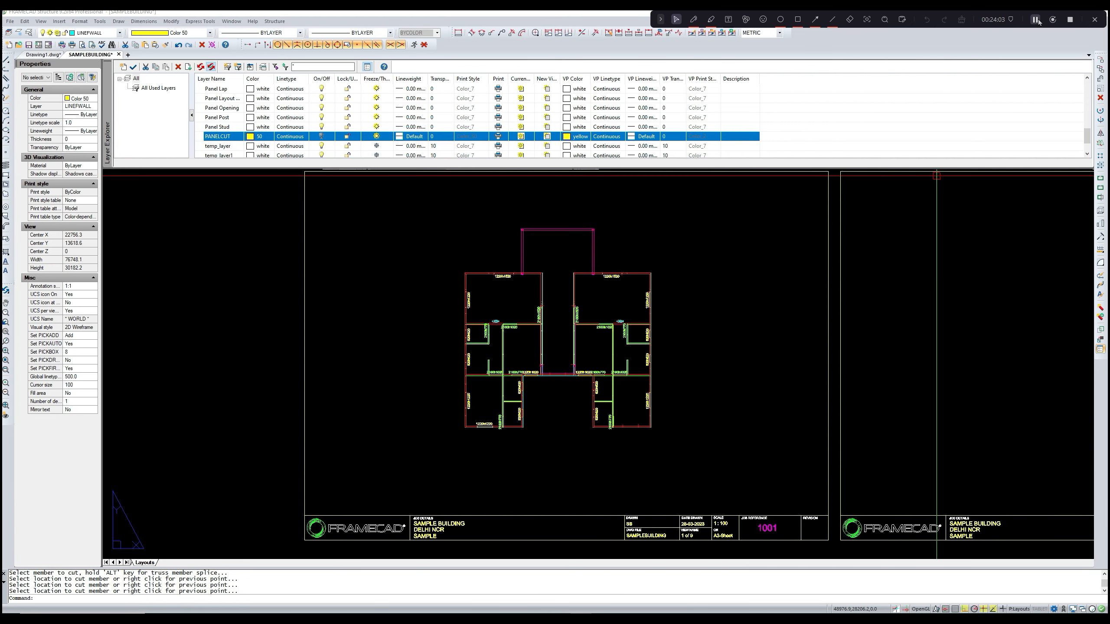
- Run Member Check (IC) on all the walls of the main building, and dismiss the report
scroll(933, 350, "up", 1)
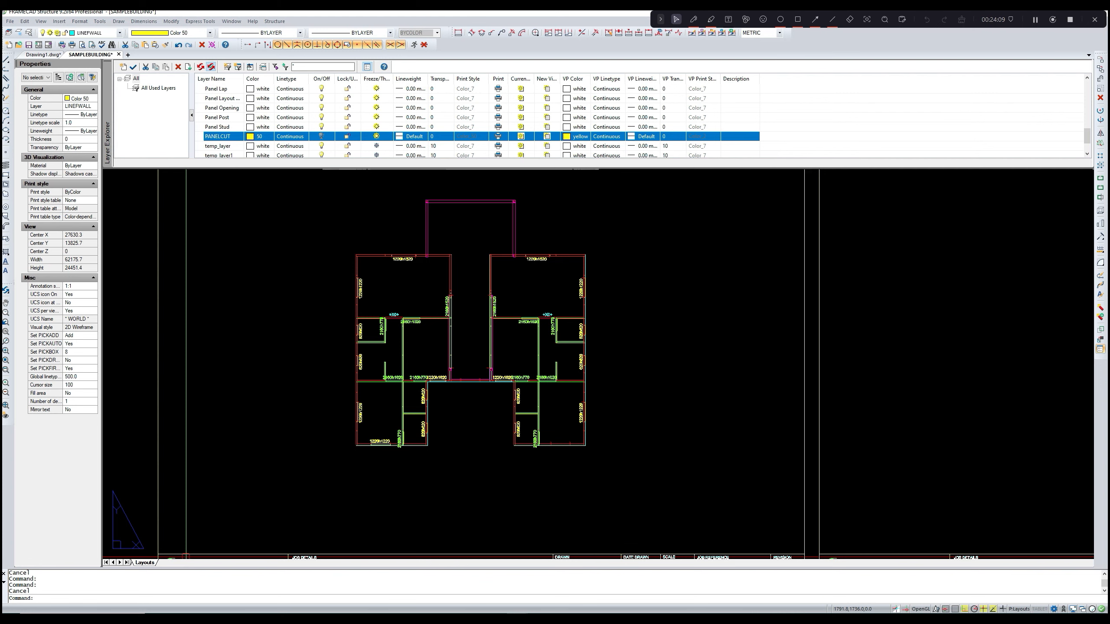
type("IC")
key("Return")
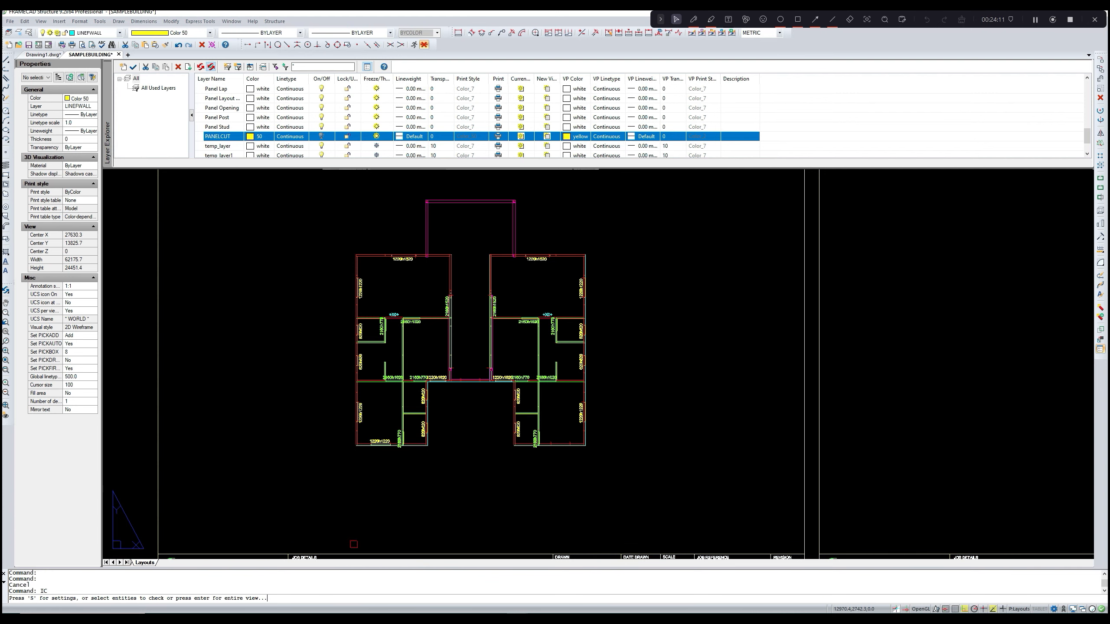
left_click(615, 486)
left_click(330, 231)
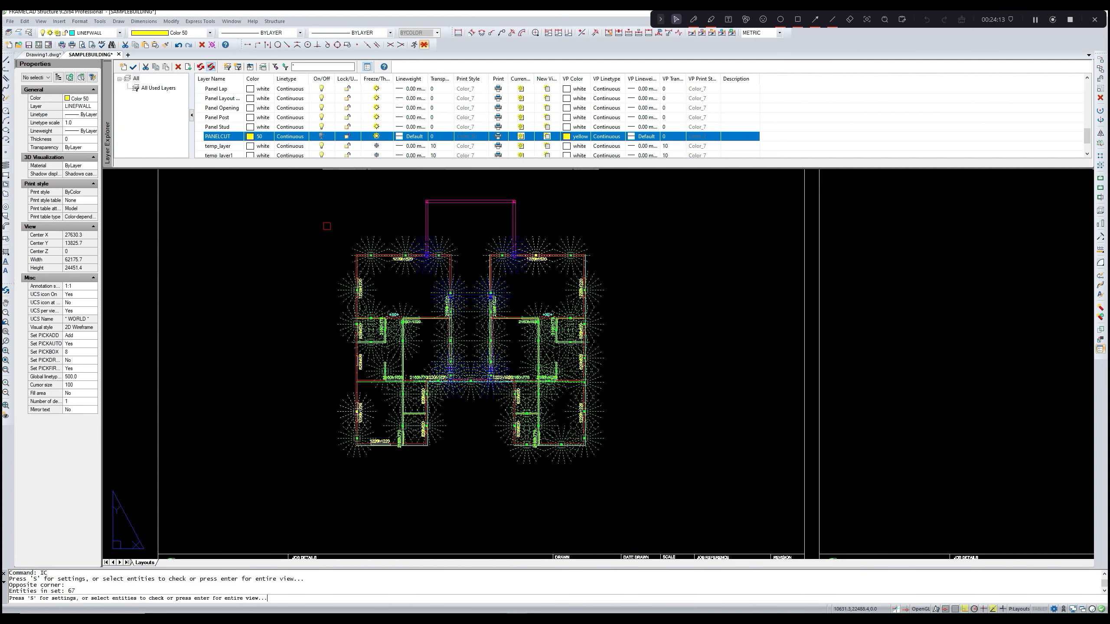
key("Return")
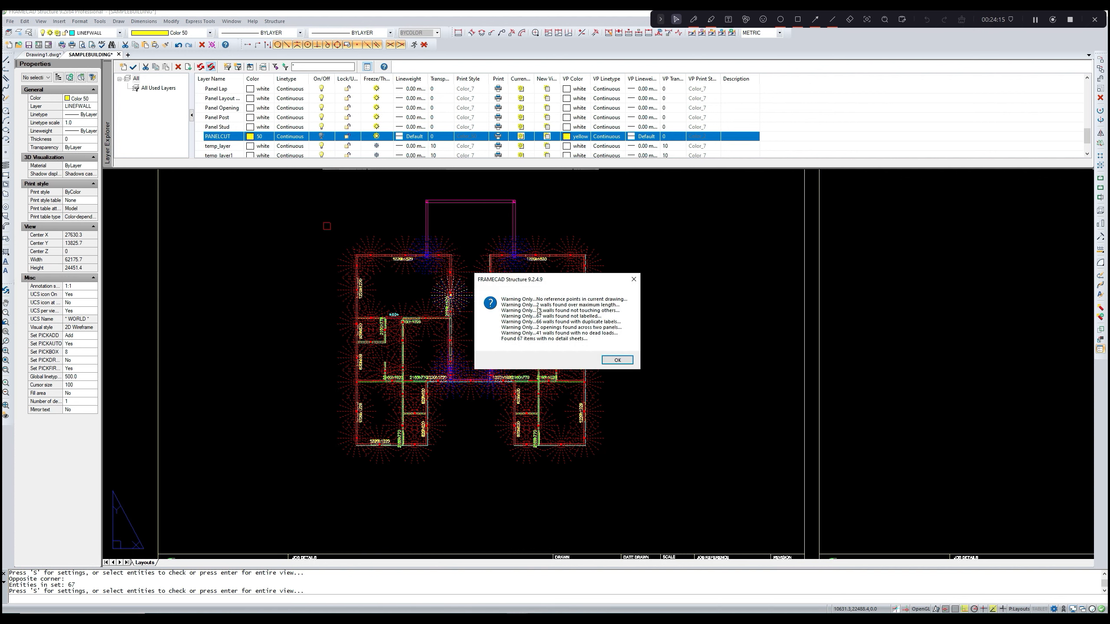
left_click(634, 279)
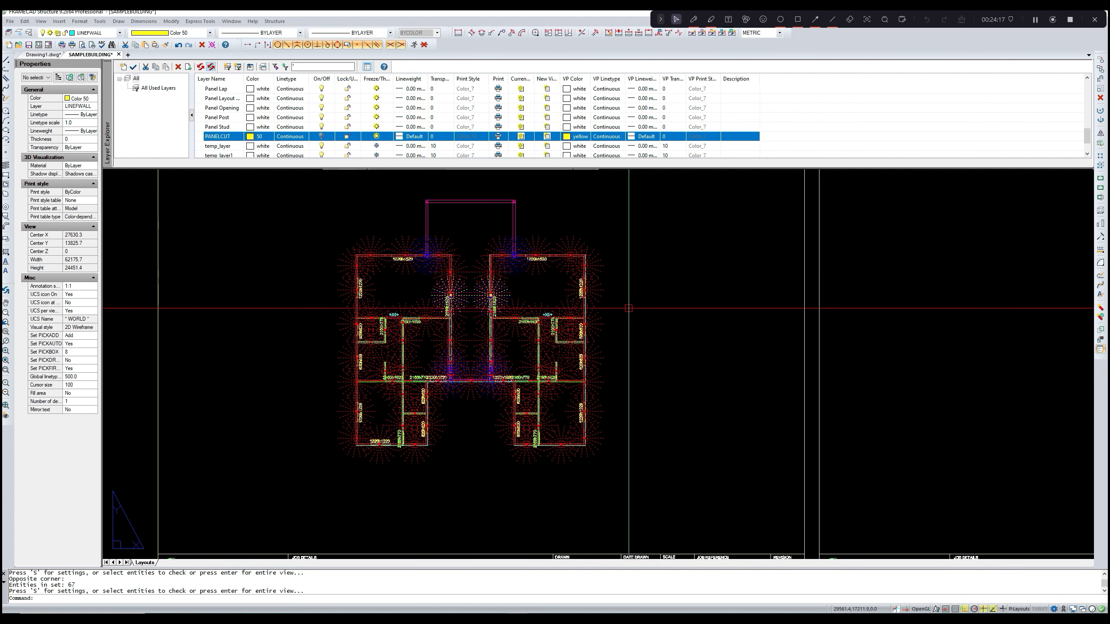
key("Escape")
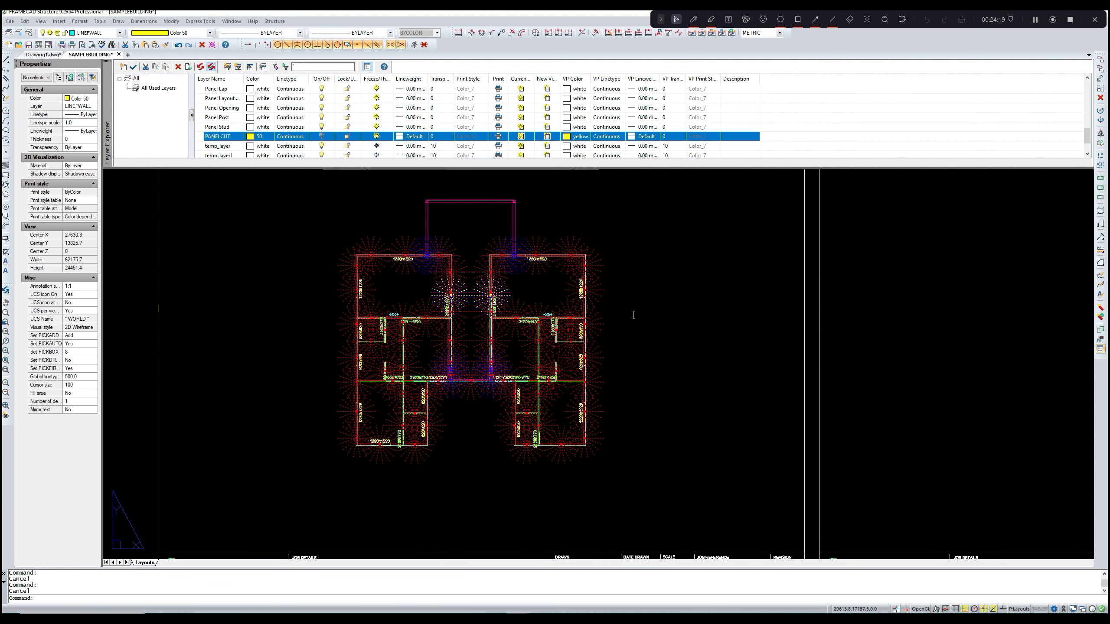
- Run Member Check (IC) on the walls in the building's lower half, including the long horizontal wall, and close the report
middle_click_drag(629, 311, 632, 313)
type("ic")
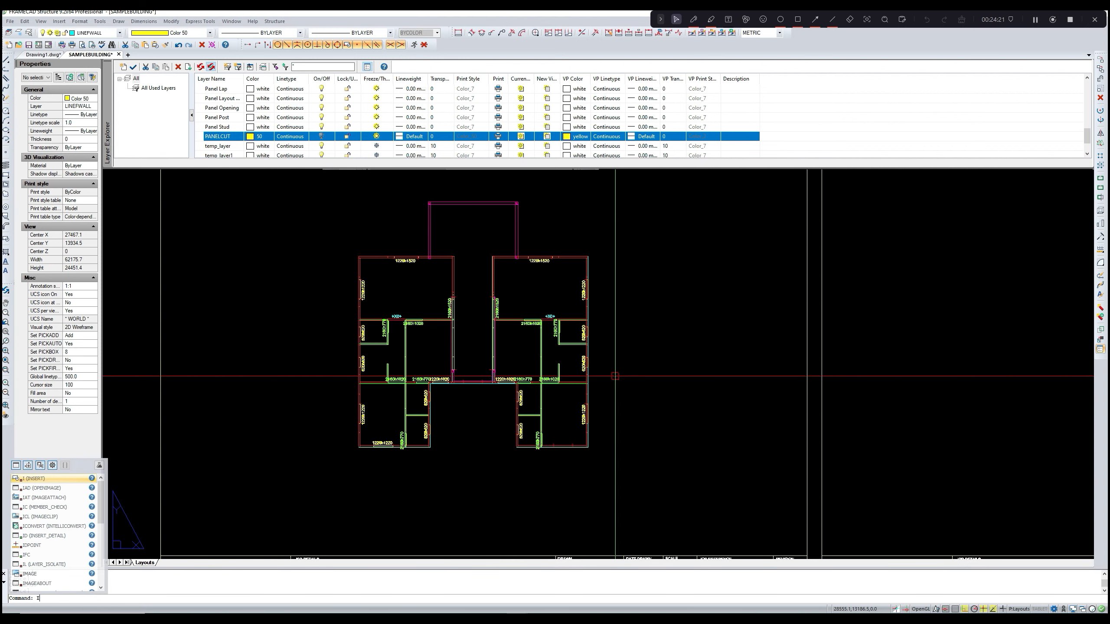
key("Return")
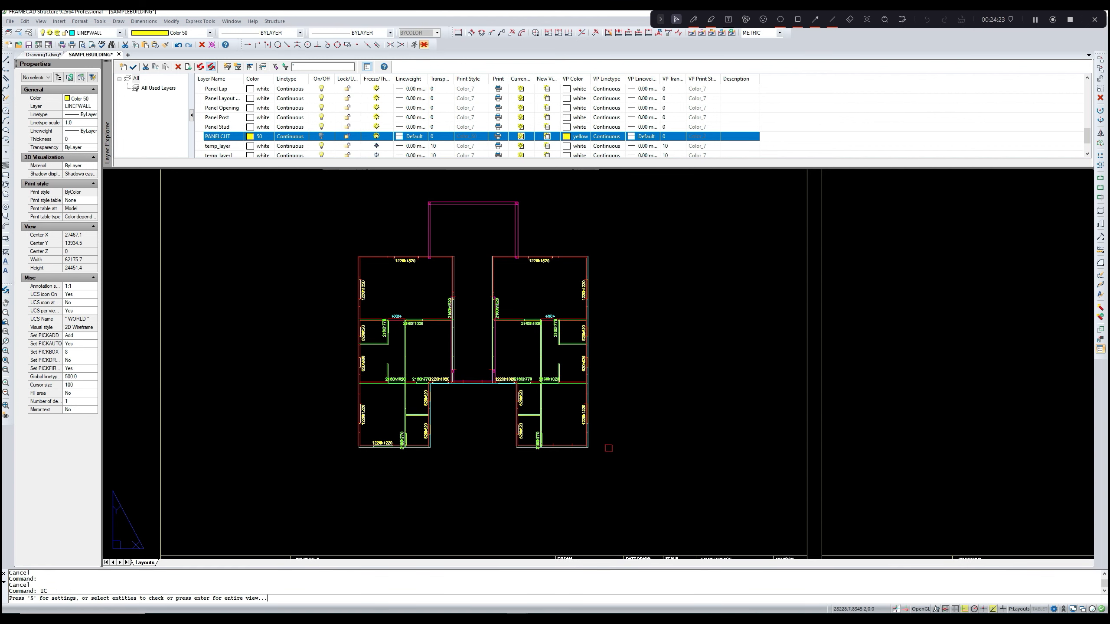
left_click(617, 474)
left_click(338, 366)
key("Return")
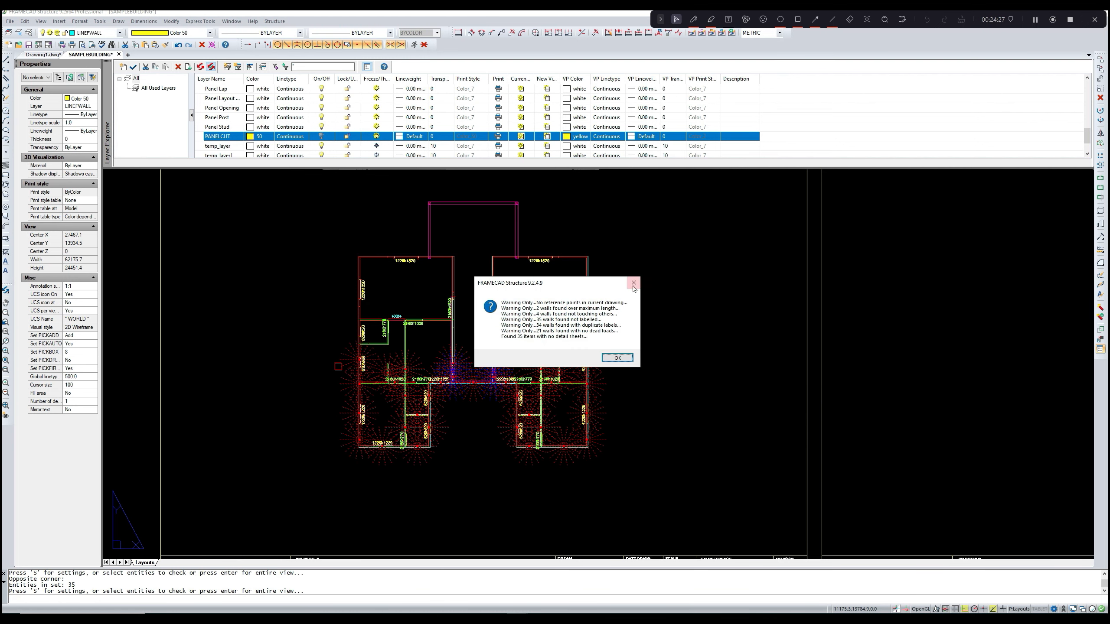
left_click(633, 283)
- Run Member Check (IC) on the walls of the lower right wing, and close the report
scroll(568, 414, "up", 4)
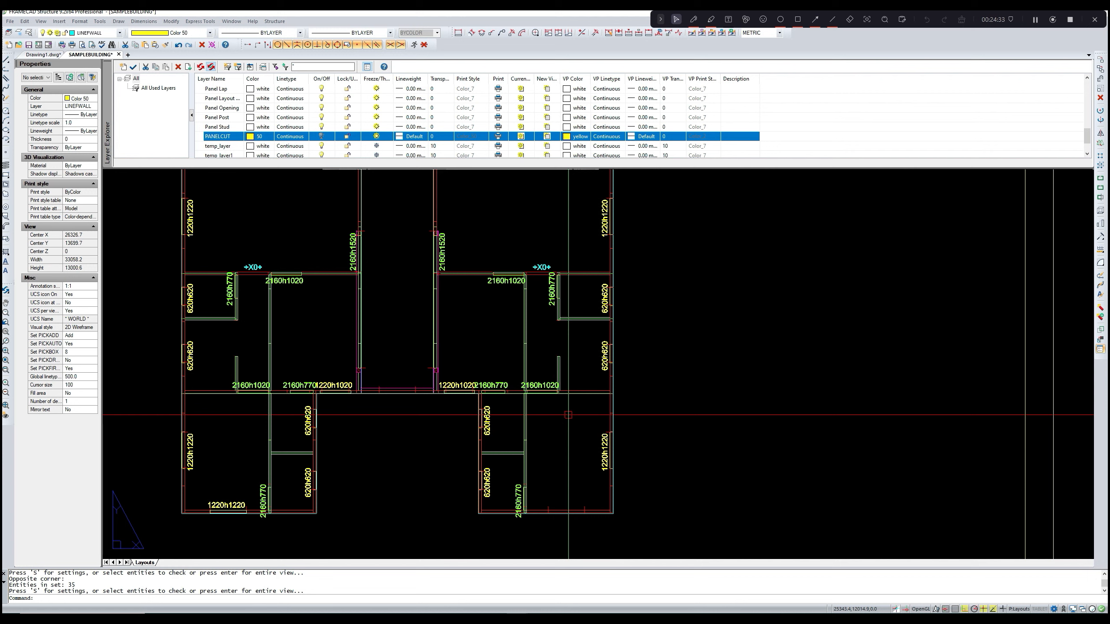
type("IC")
key("Return")
left_click(631, 538)
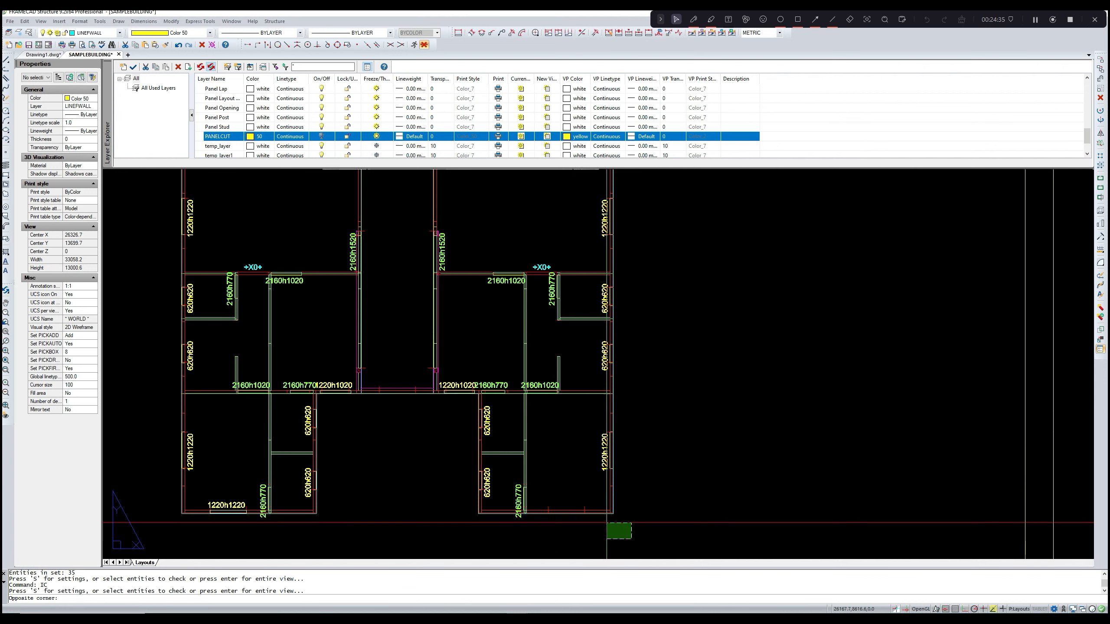
left_click(462, 438)
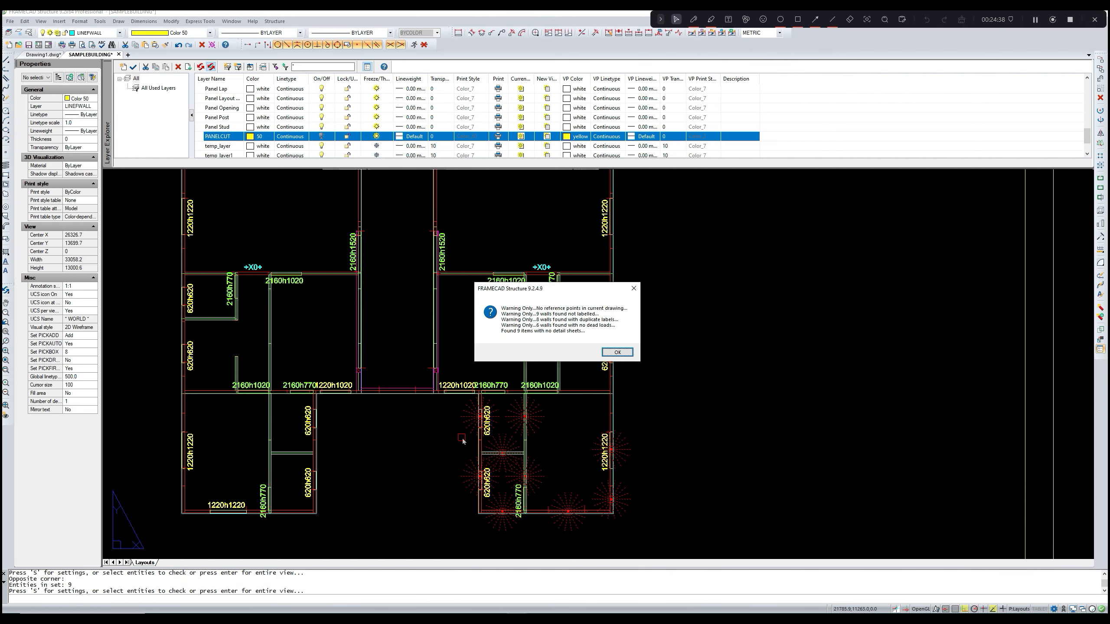
left_click(633, 289)
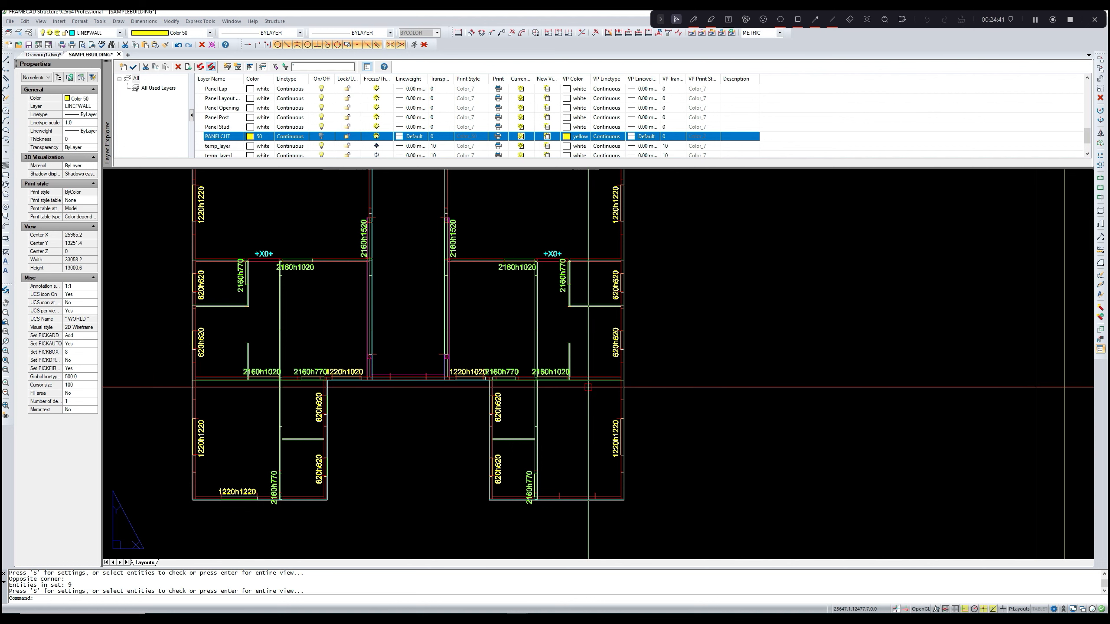
- Run Member Check (IC) on the walls crossing the horizontal strip just above the two lower wings, and close the report
type("IC")
key("Return")
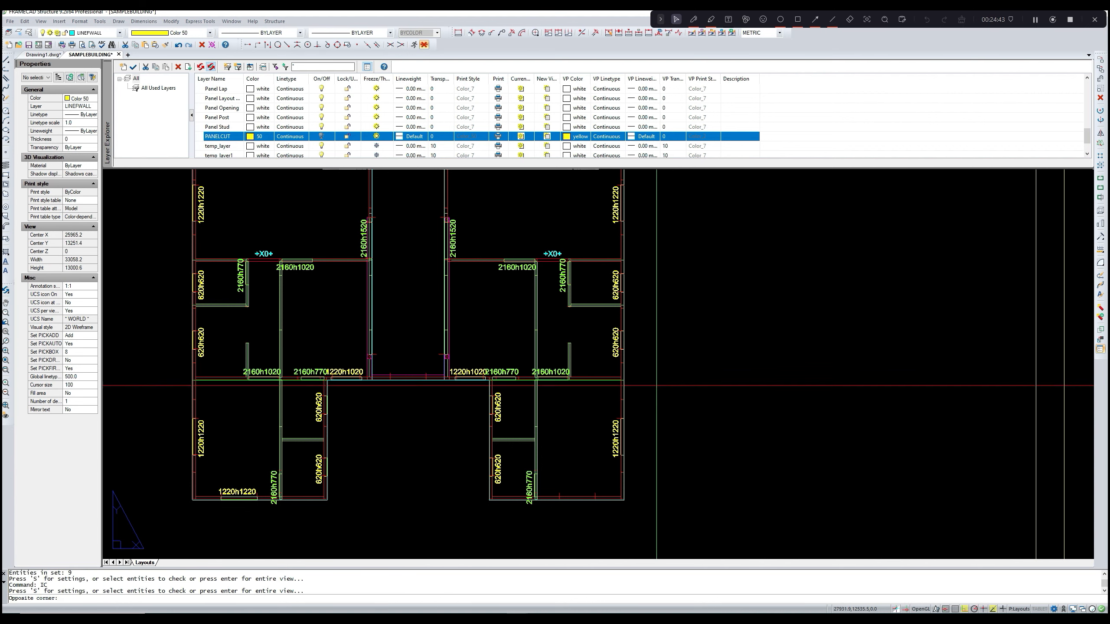
left_click(629, 384)
left_click(170, 325)
key("Return")
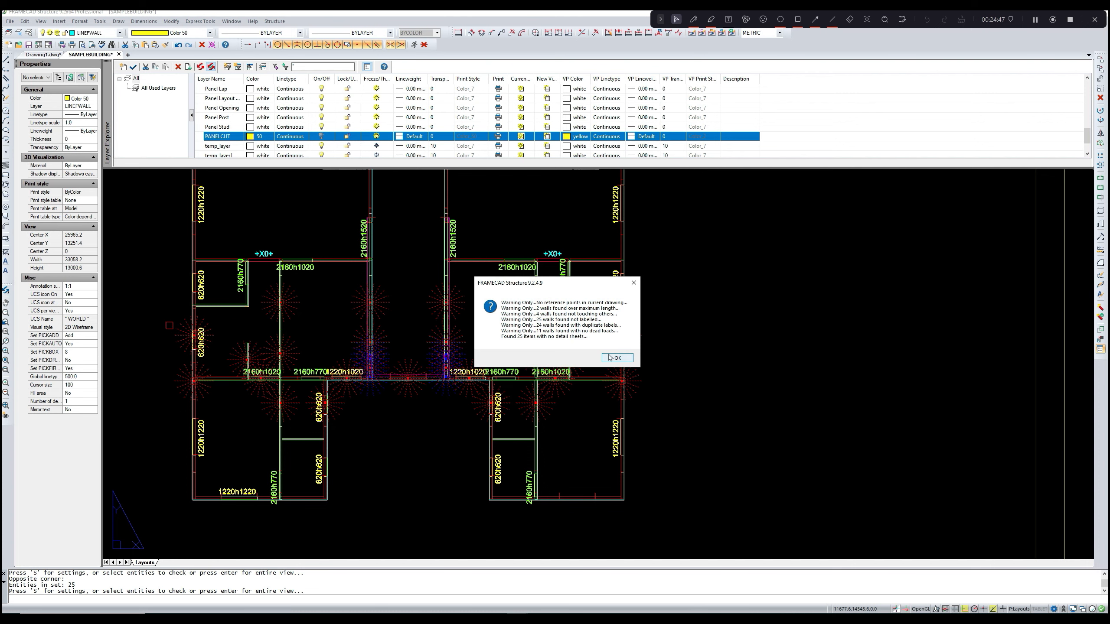
left_click(616, 358)
- Examine the horizontal wall above the lower wings, selecting its right member to check its extent and deselecting it
scroll(561, 373, "up", 3)
scroll(561, 373, "down", 1)
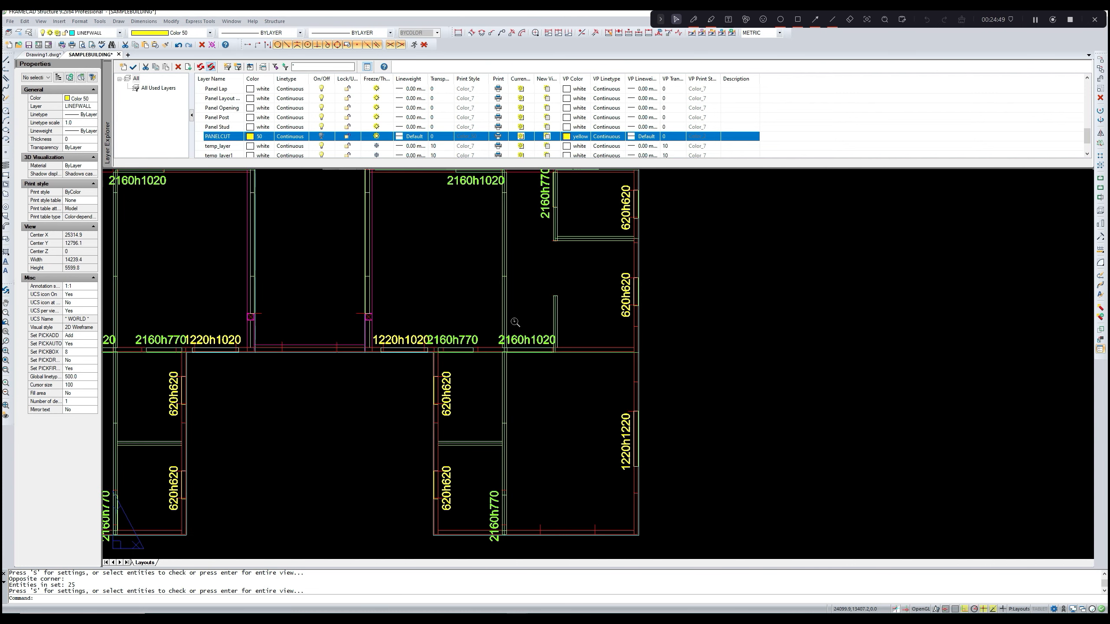
scroll(562, 373, "up", 2)
key("Escape")
left_click(584, 336)
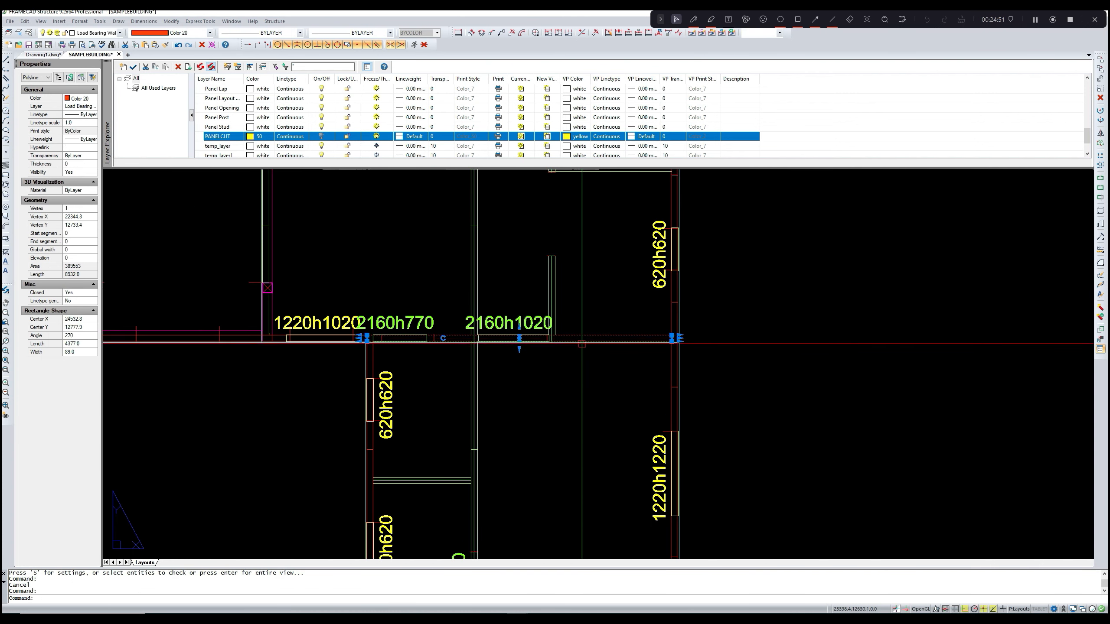
key("Escape")
scroll(524, 370, "down", 3)
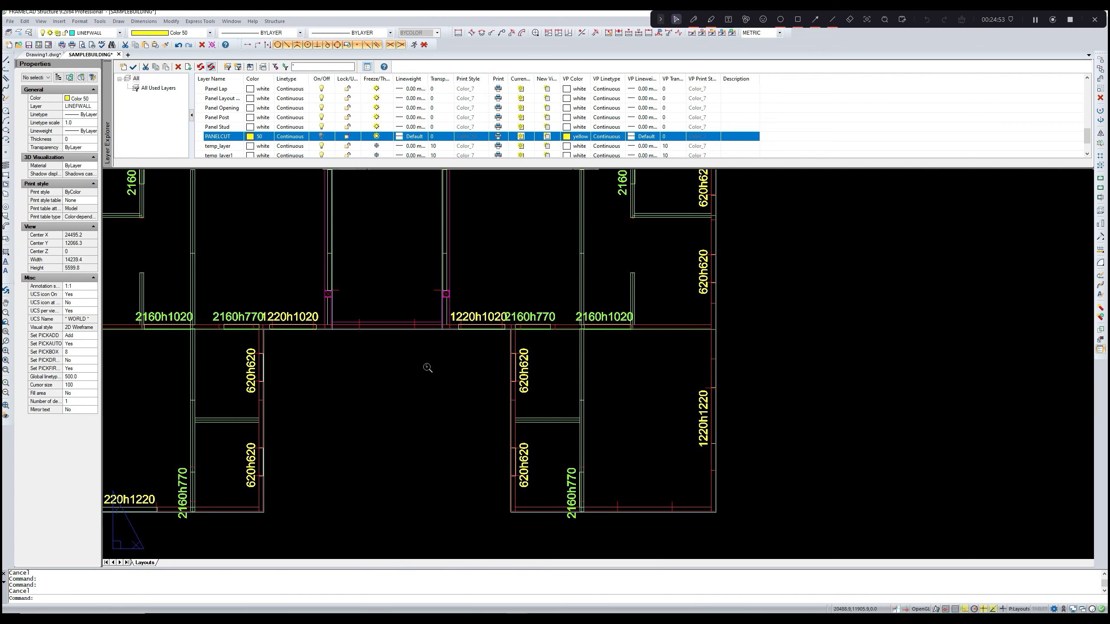
scroll(489, 371, "up", 3)
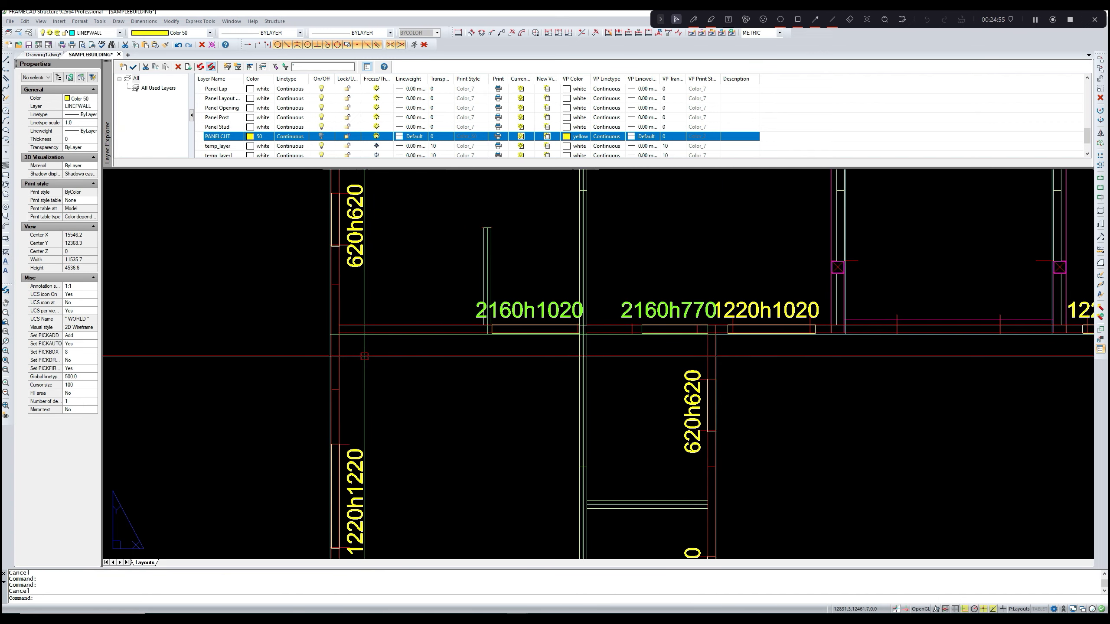
type("L")
key("Return")
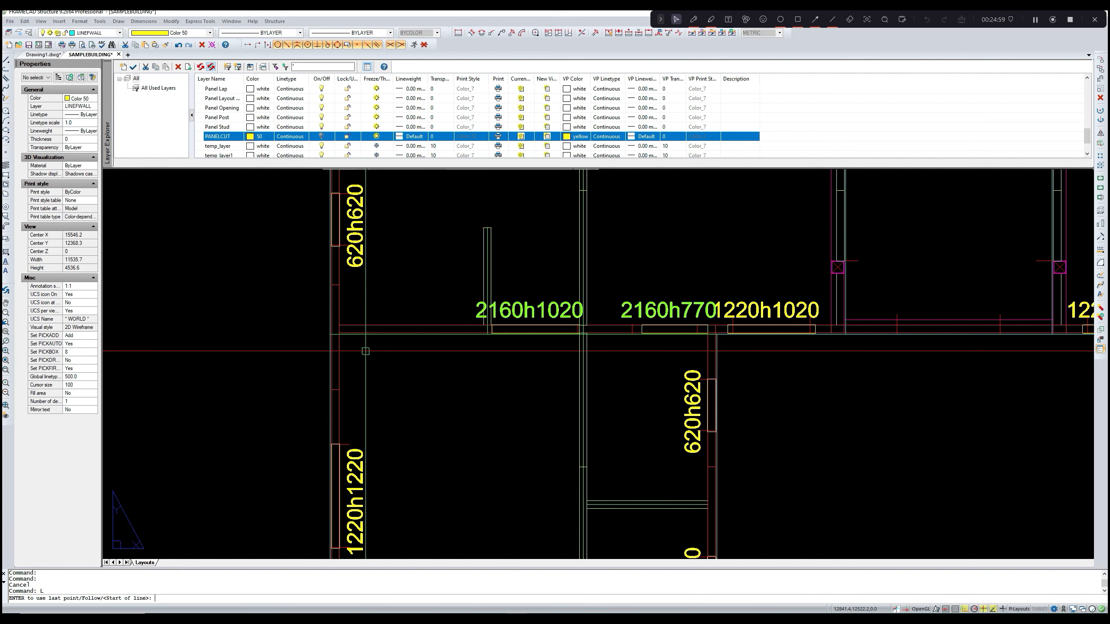
key("Escape")
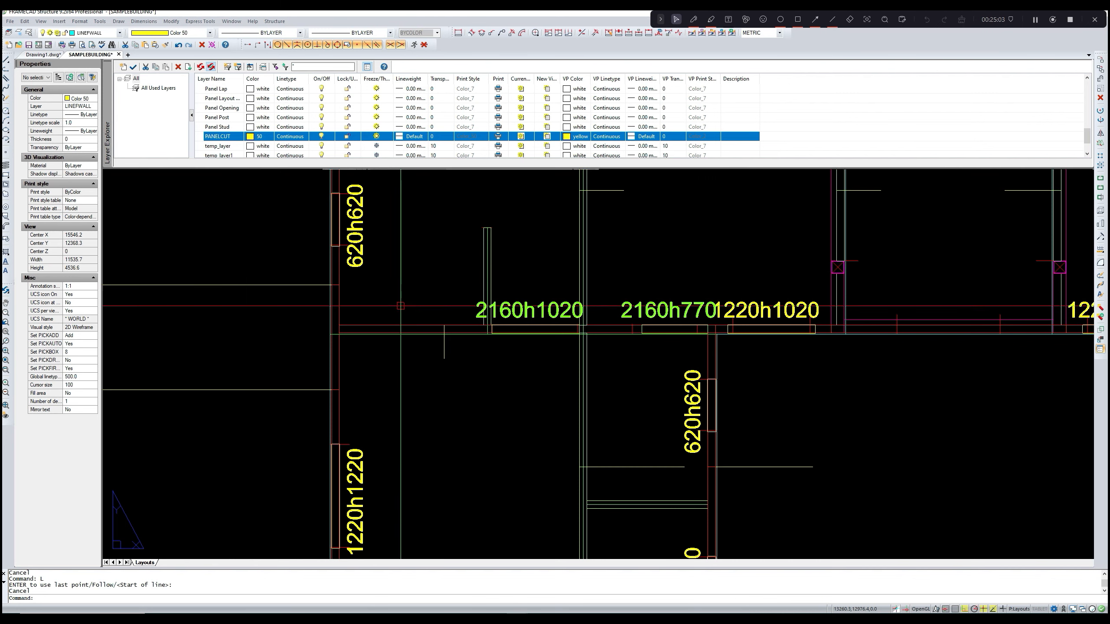
- Cut the horizontal wall above the lower left wing at its short PANELCUT line with Member Cut (MC)
scroll(409, 337, "down", 2)
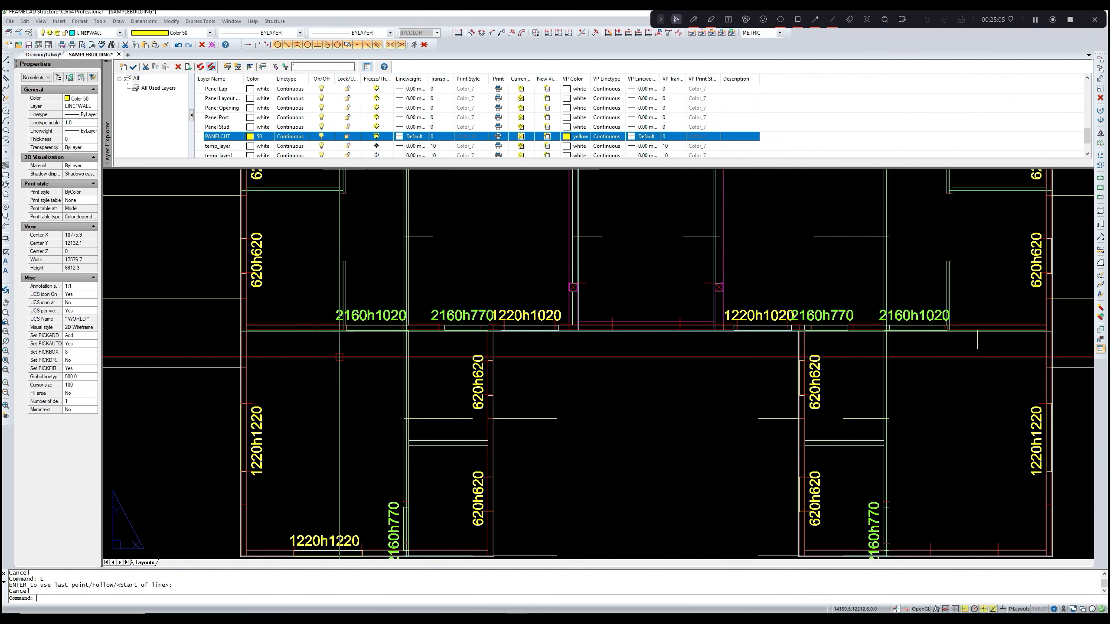
mouse_move(327, 364)
middle_mouse_down()
mouse_move(371, 362)
mouse_move(383, 372)
middle_mouse_up()
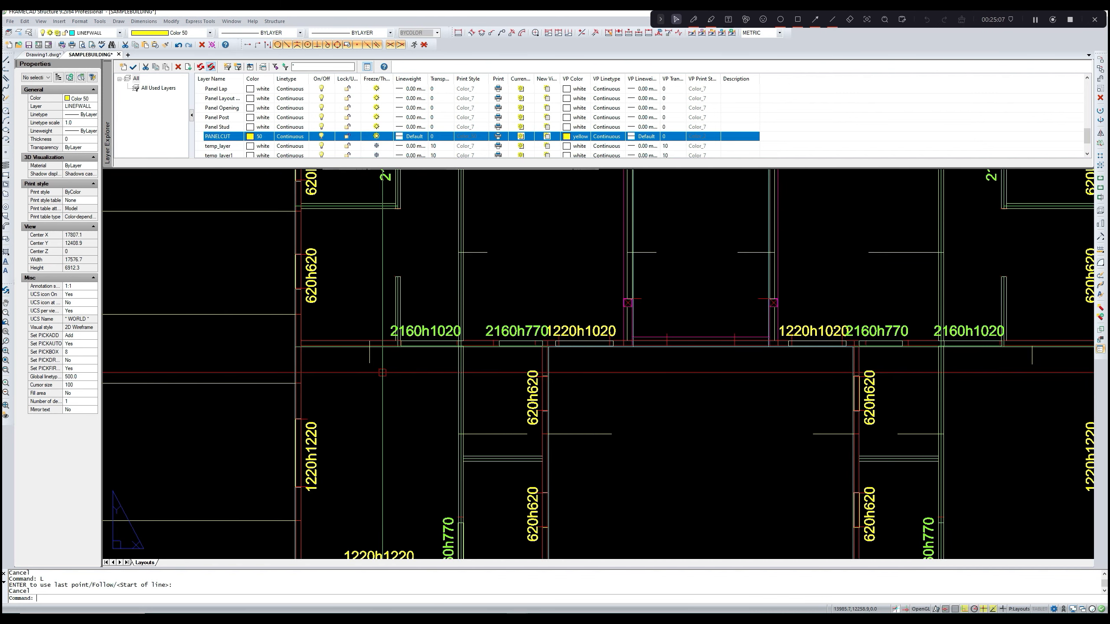
type("mc")
key("Return")
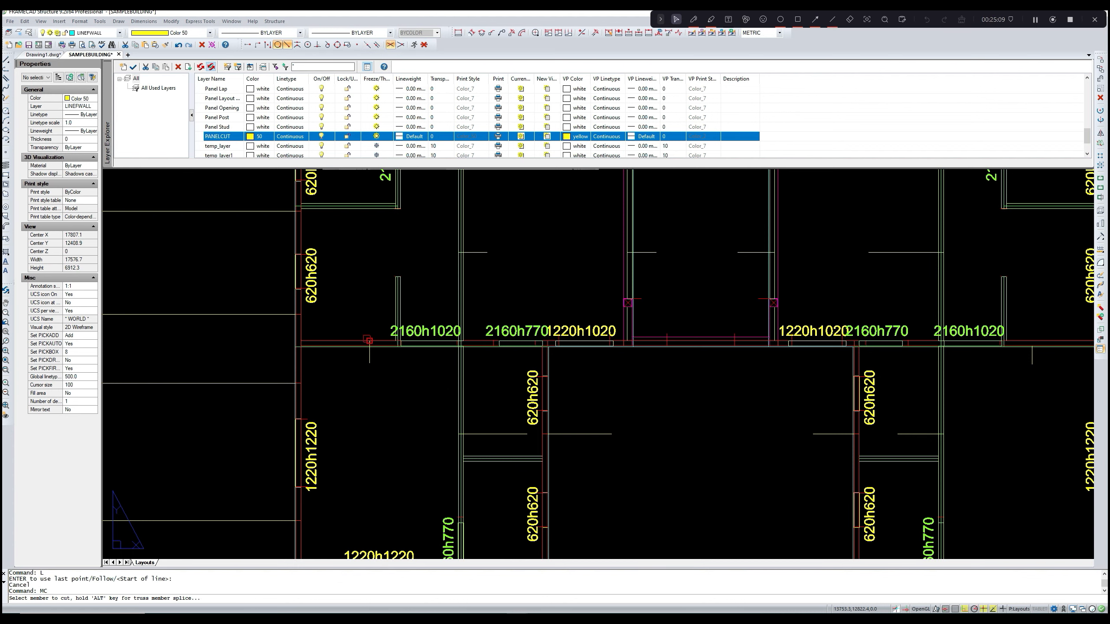
left_click(358, 342)
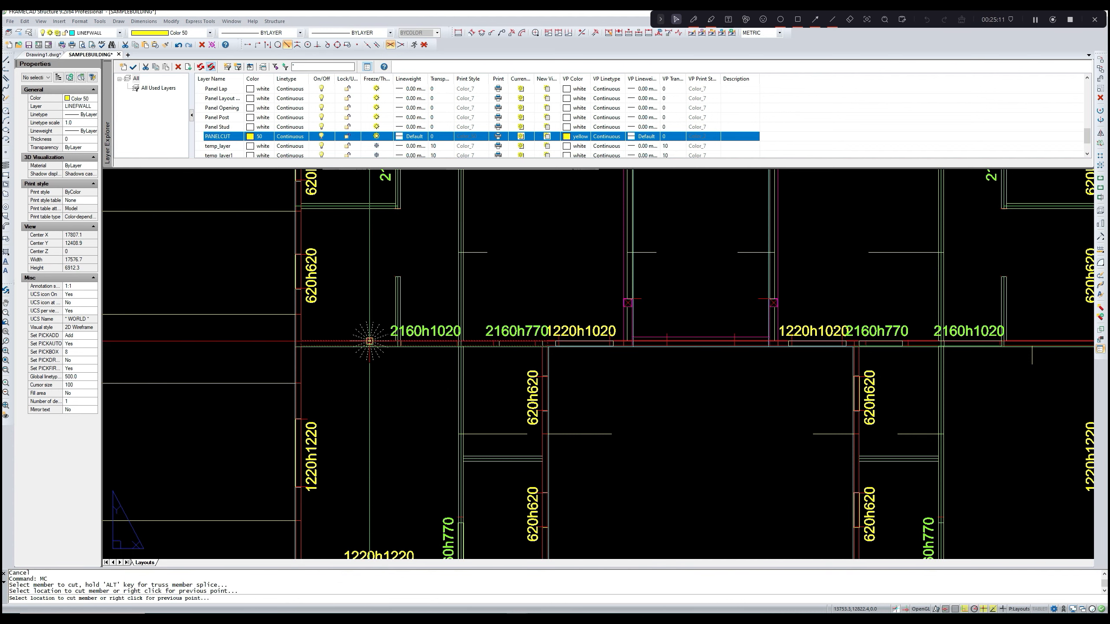
- Cut the horizontal wall above the lower right wing at its short PANELCUT line with Member Cut
scroll(516, 378, "down", 2)
middle_click_drag(516, 379, 310, 403)
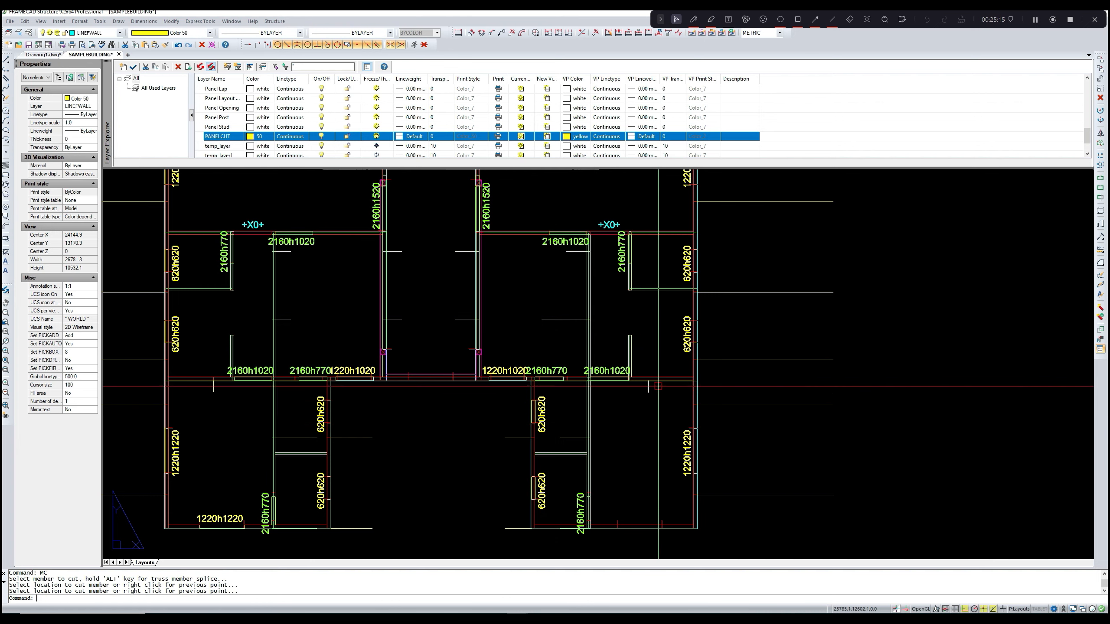
left_click(659, 381)
scroll(659, 378, "up", 3)
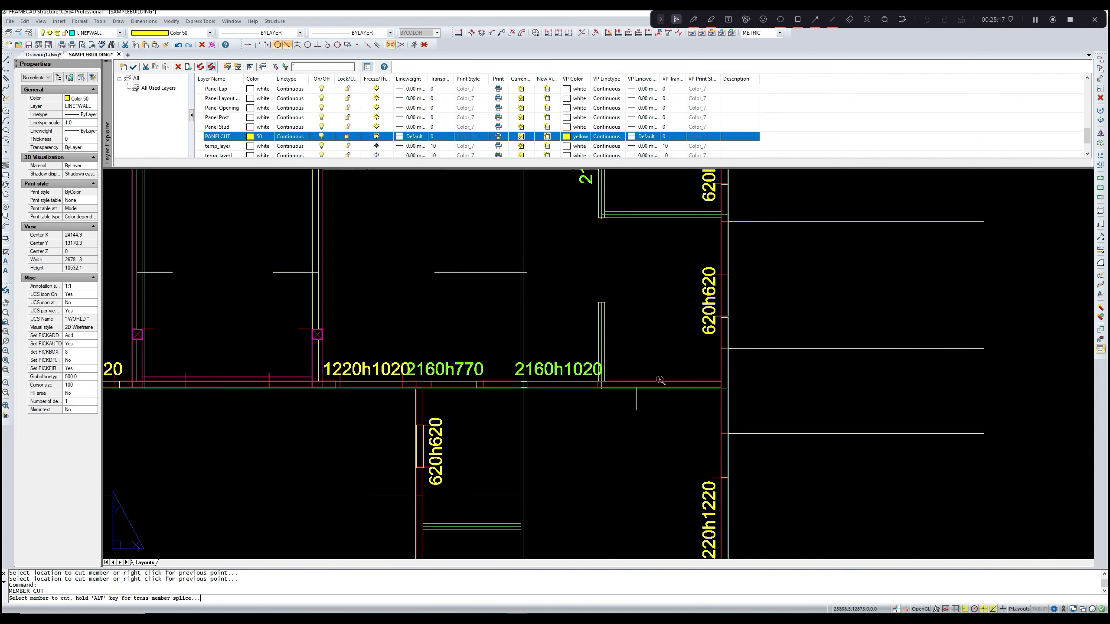
left_click(636, 387)
left_click(636, 387)
scroll(650, 443, "down", 3)
middle_click_drag(647, 443, 657, 419)
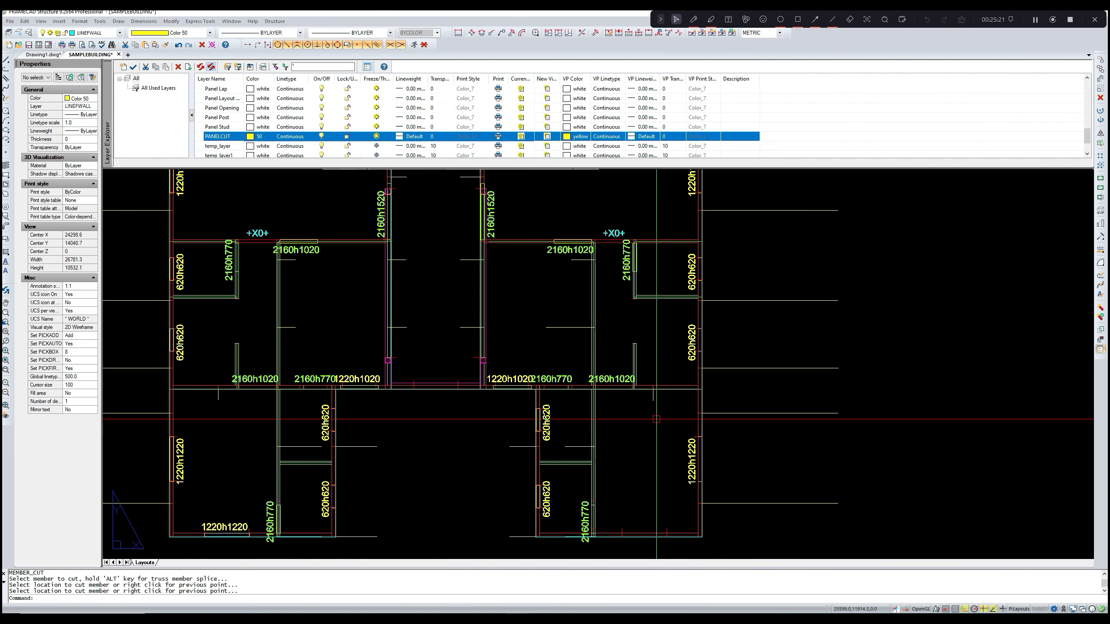
- Turn off the PANELCUT layer, run Member Check (IC) on the entire building's walls, and close the report and clear its markers
scroll(655, 419, "down", 2)
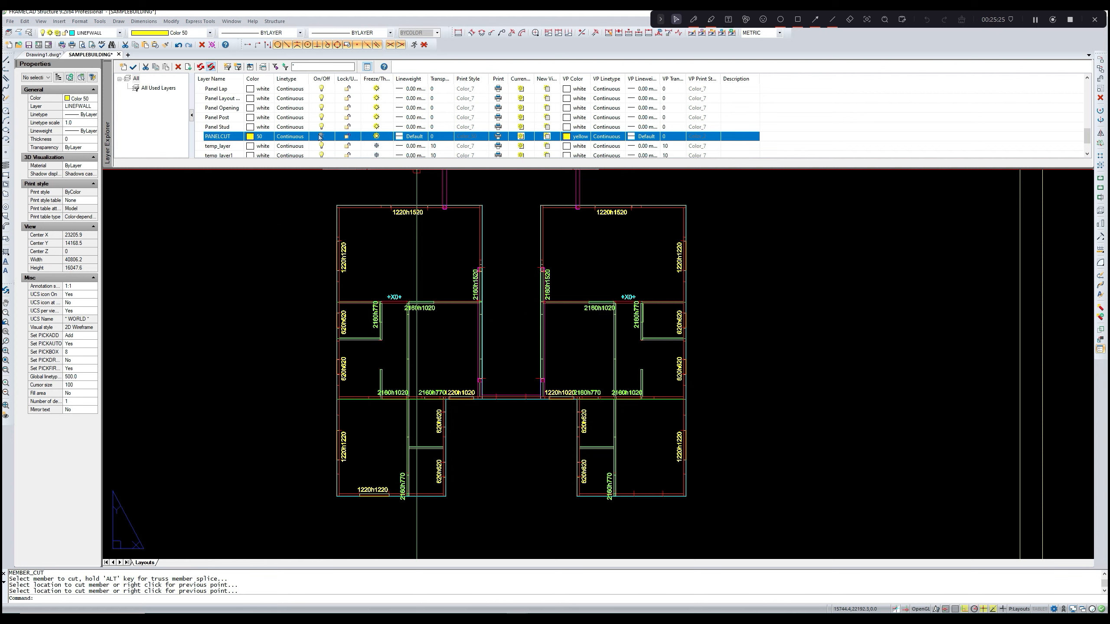
scroll(370, 232, "down", 2)
middle_click_drag(448, 281, 450, 302)
scroll(450, 302, "up", 2)
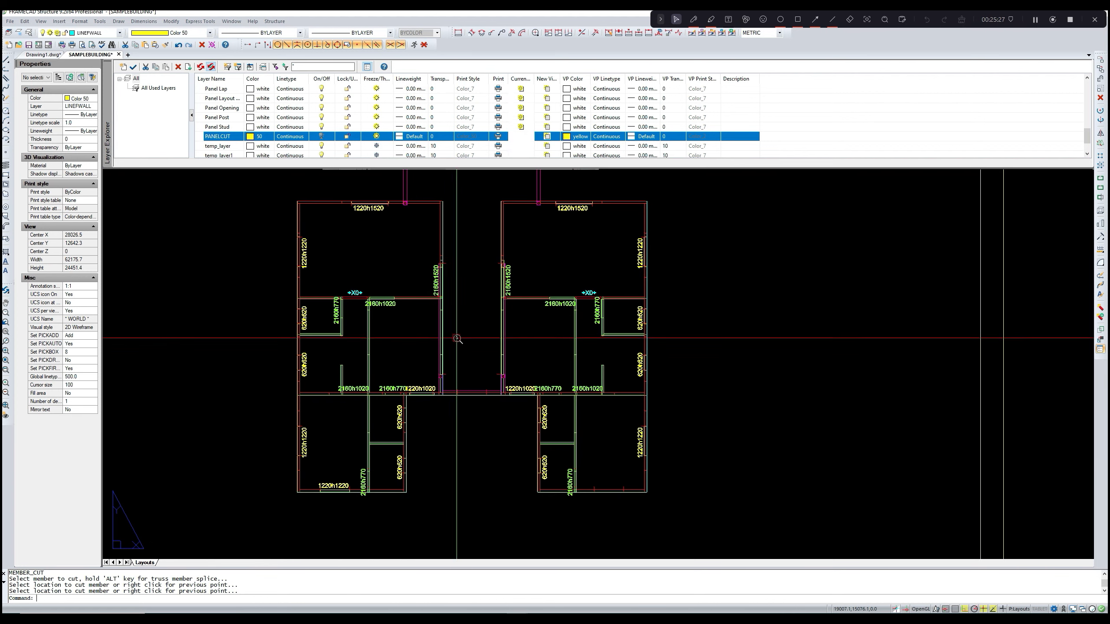
type("IC")
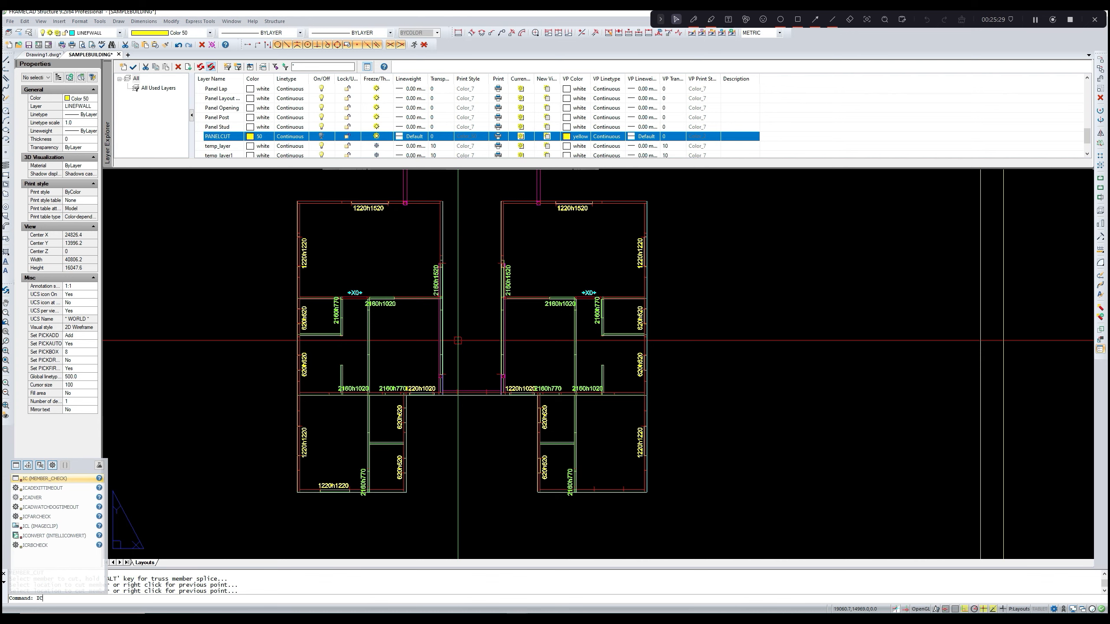
key("Return")
scroll(459, 341, "down", 3)
left_click(643, 472)
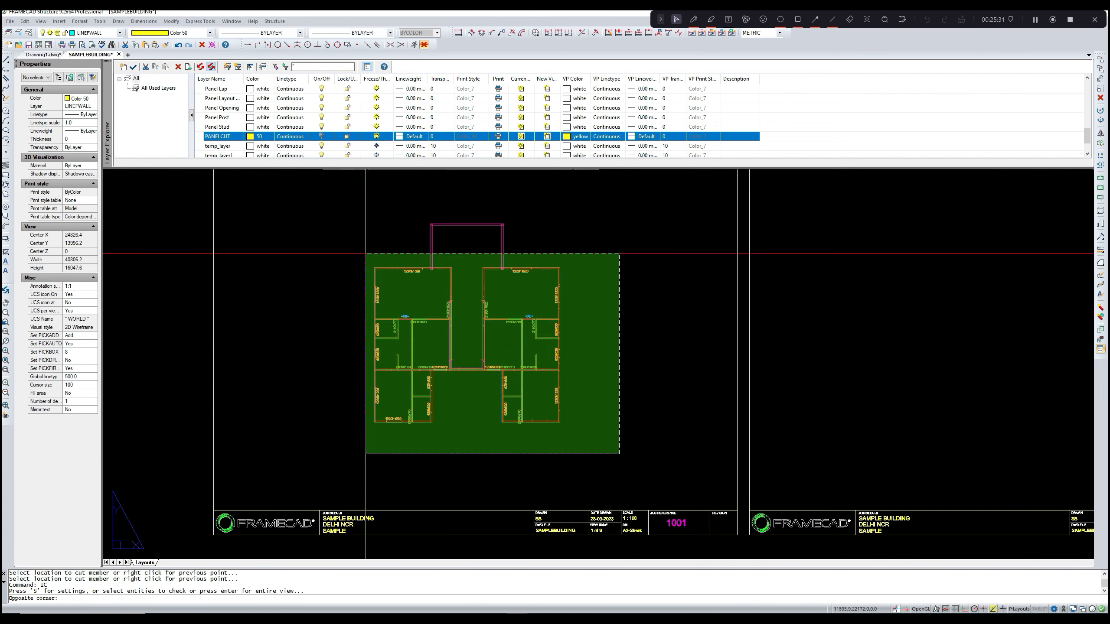
left_click(359, 206)
key("Return")
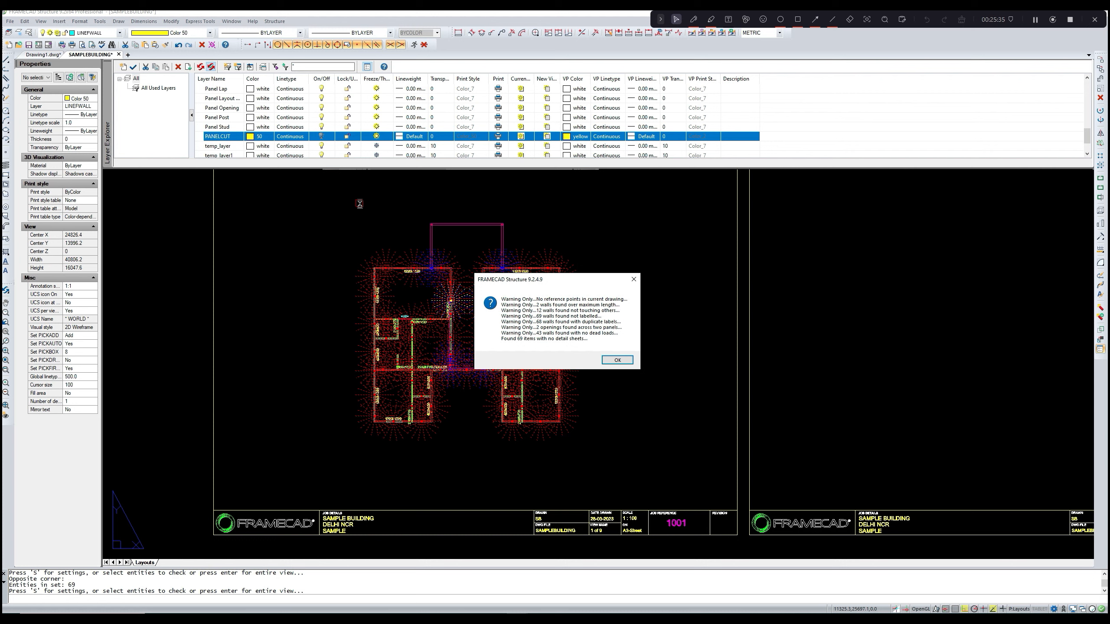
left_click(634, 281)
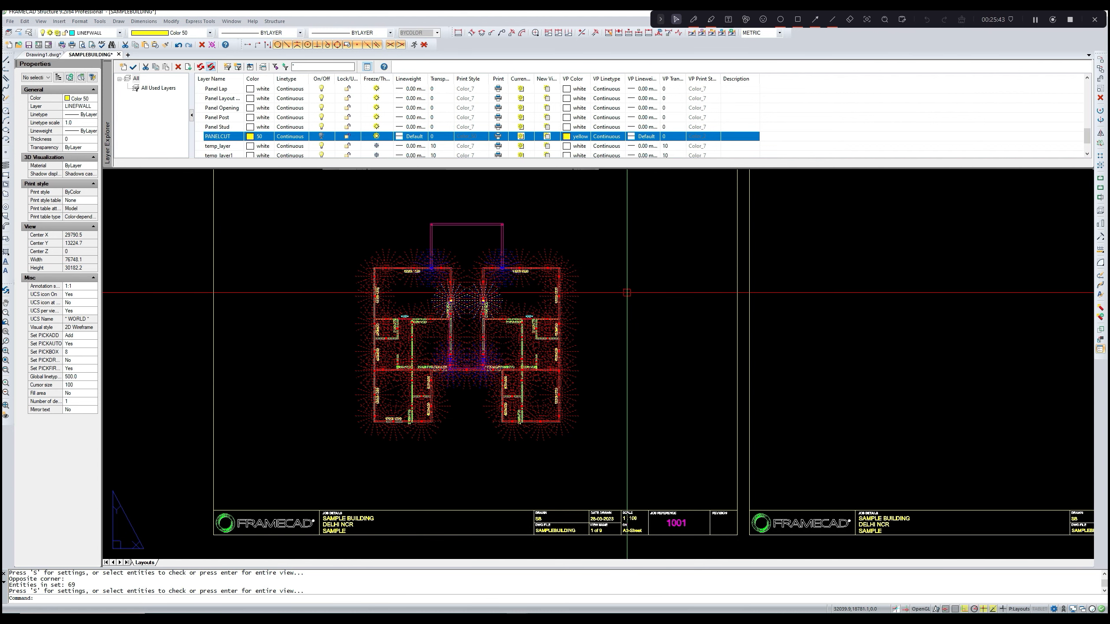
key("Escape")
key("Escape")
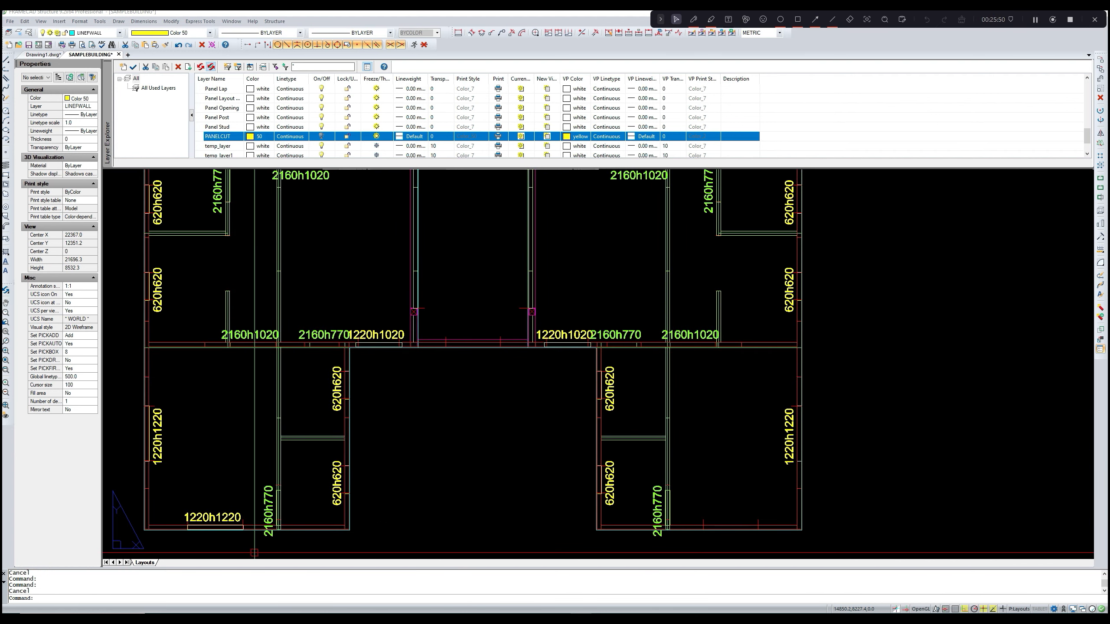
- Run Member Check (IC) on the walls where the horizontal wall meets the lower right wing, and close the report
type("IC")
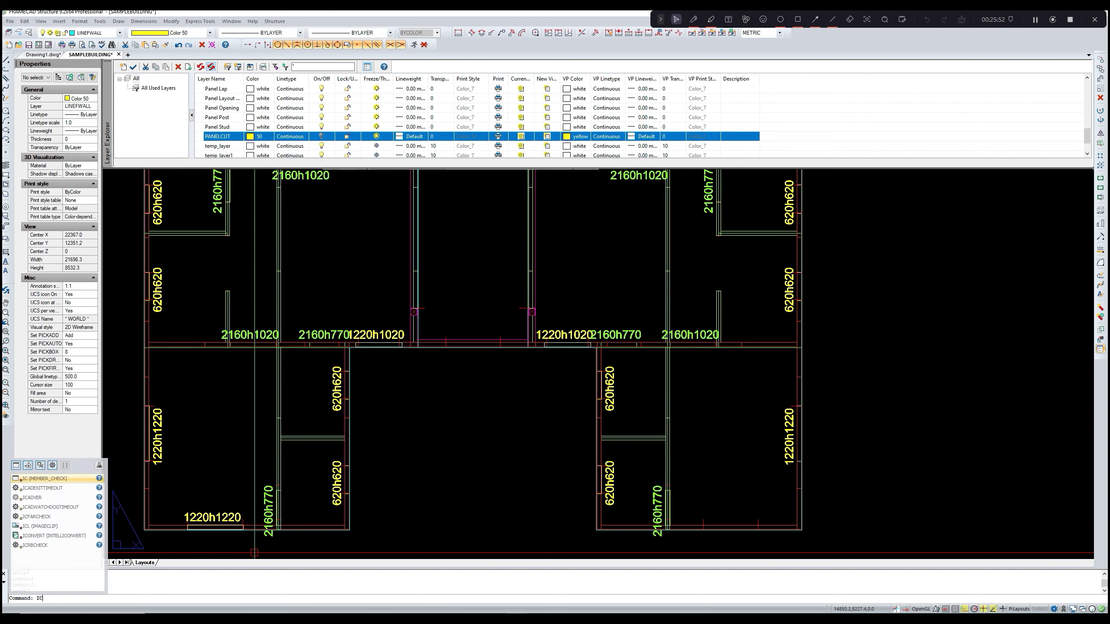
key("Return")
left_click(689, 382)
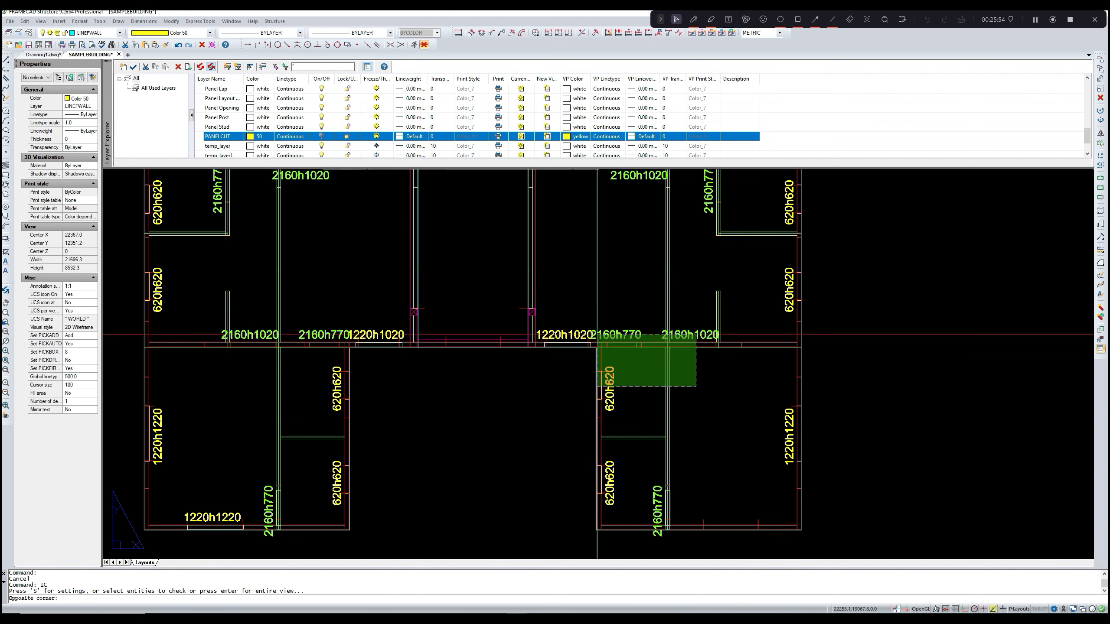
left_click(567, 319)
key("Return")
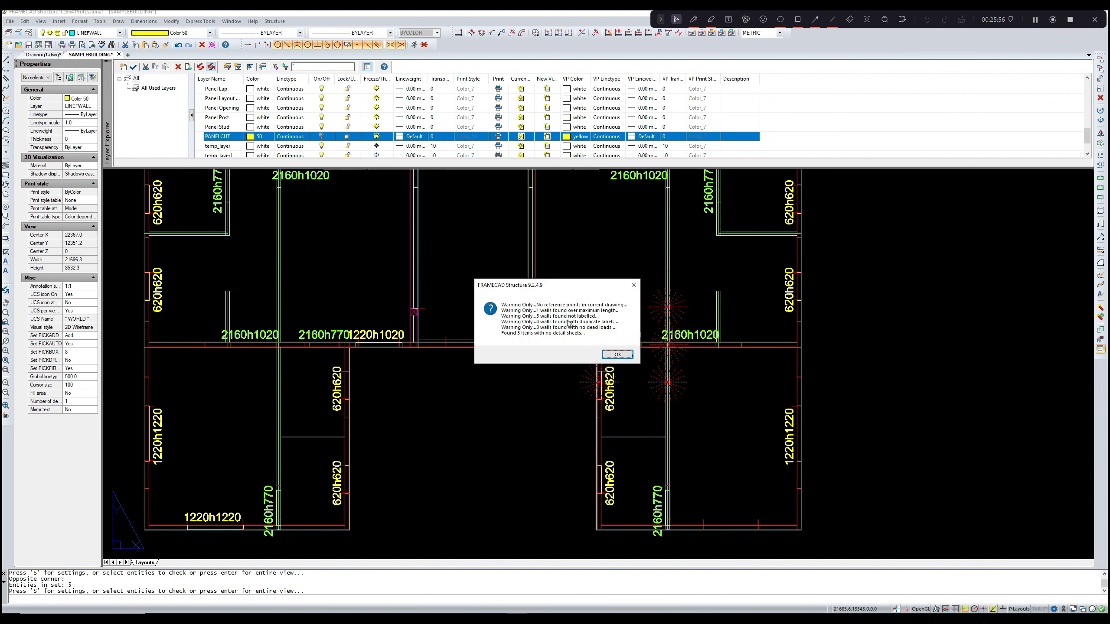
left_click(634, 285)
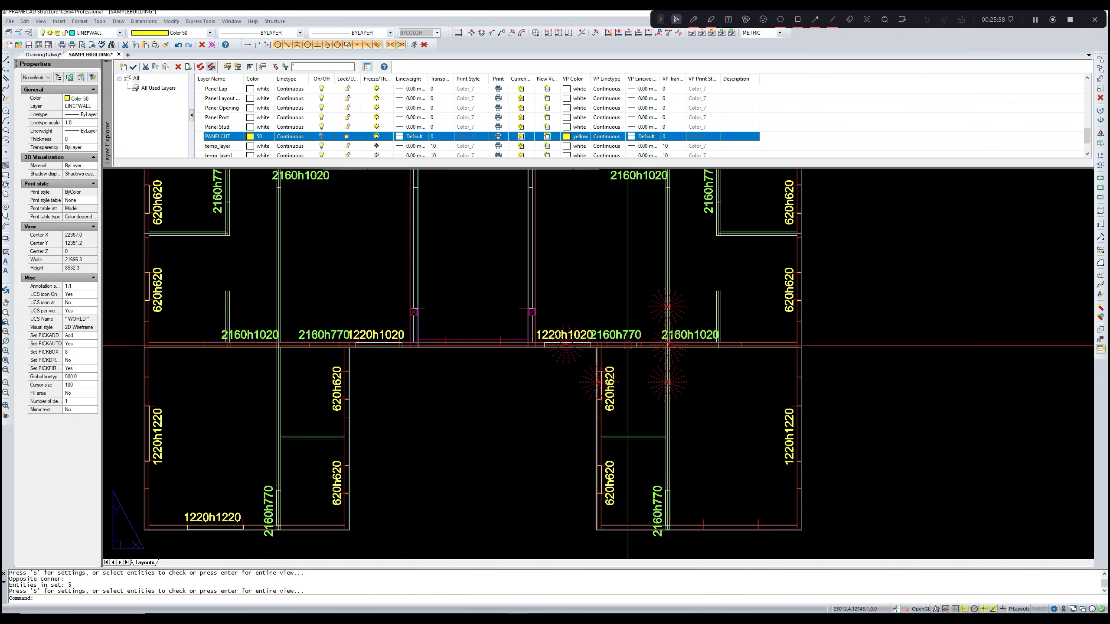
- Try offsetting the horizontal wall's PANELCUT line above the lower right wing 2440 toward the building's centre, and delete the copy
scroll(629, 349, "up", 5)
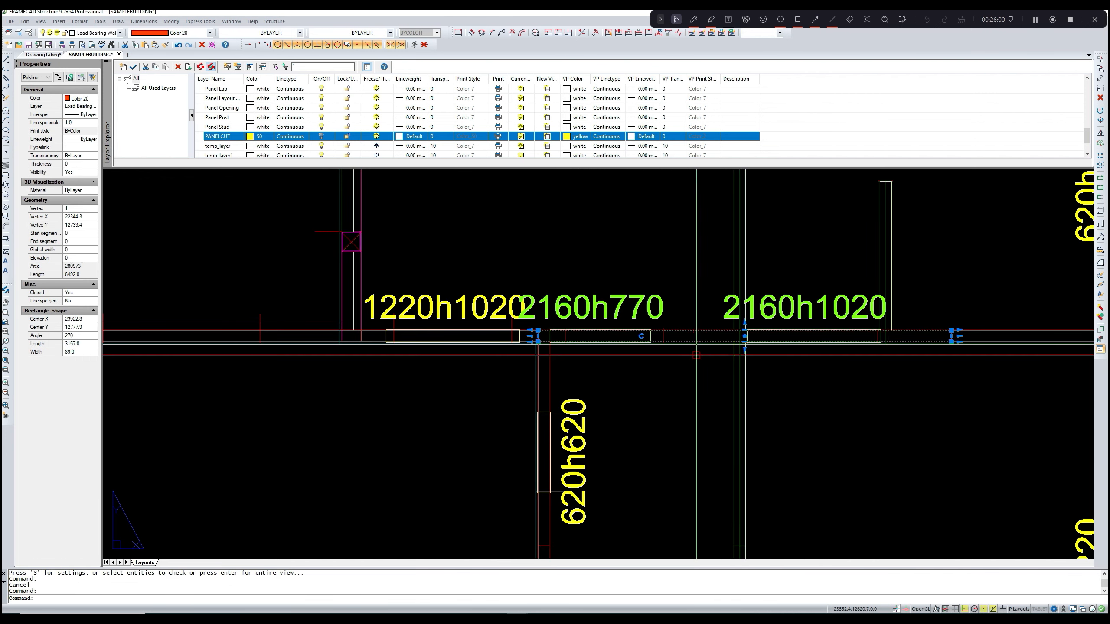
key("Escape")
middle_click_drag(814, 375, 725, 391)
scroll(699, 391, "down", 1)
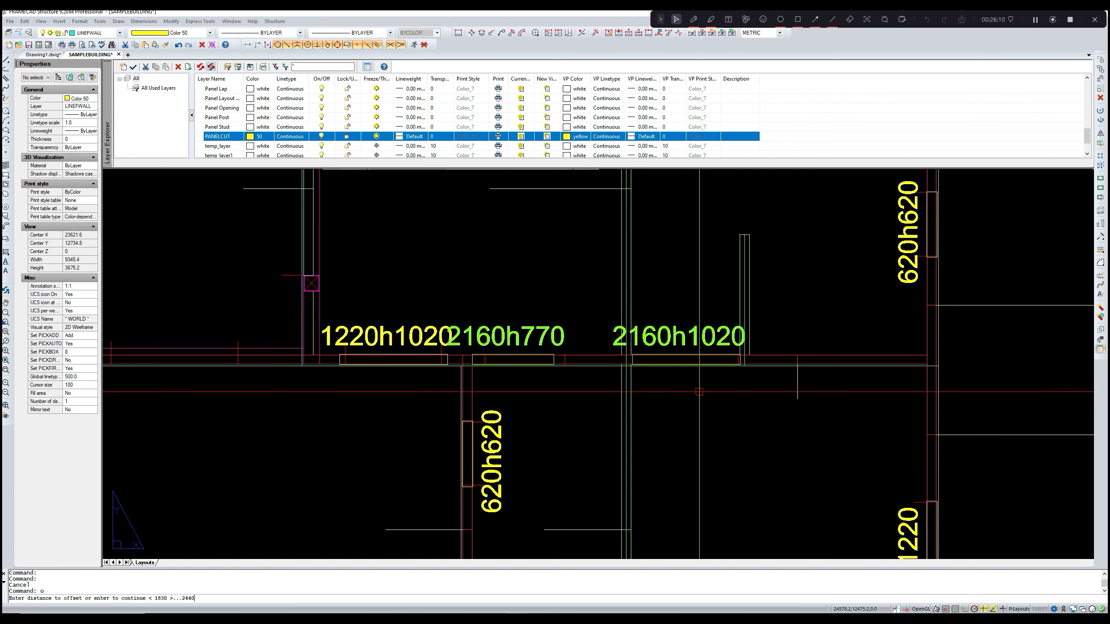
key("Return")
left_click(796, 387)
left_click(734, 394)
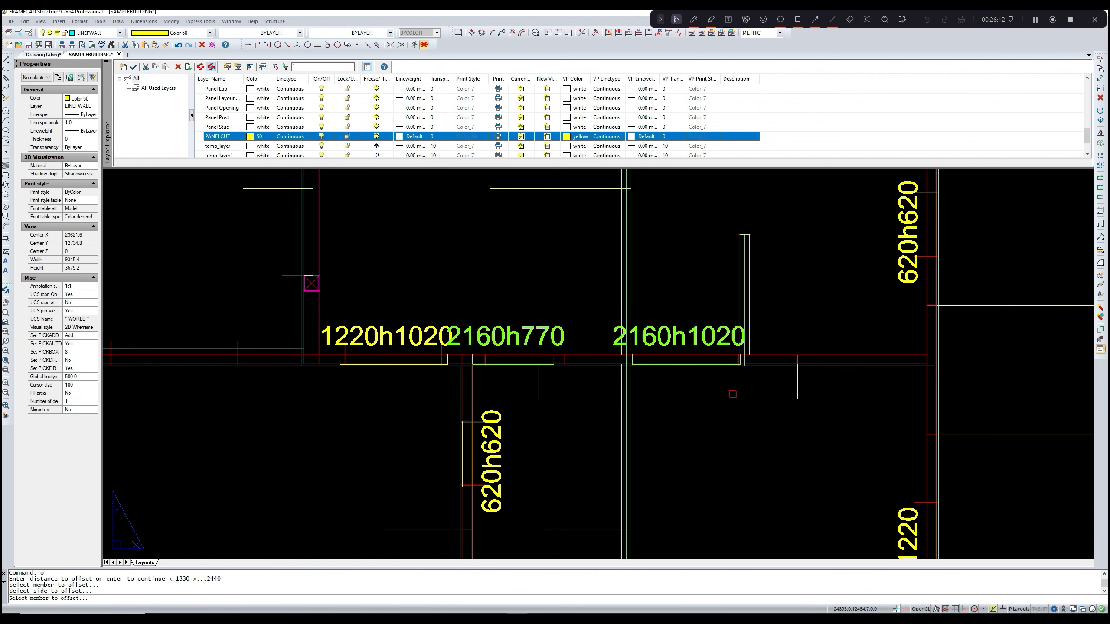
middle_click_drag(607, 399, 618, 394)
key("Escape")
left_click(549, 383)
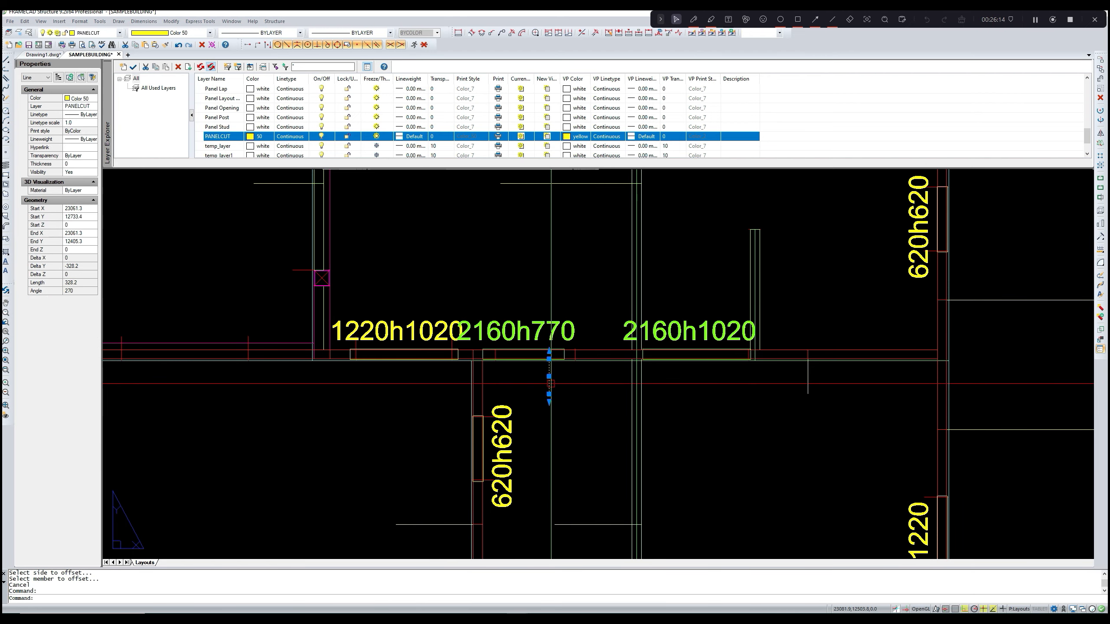
key("Delete")
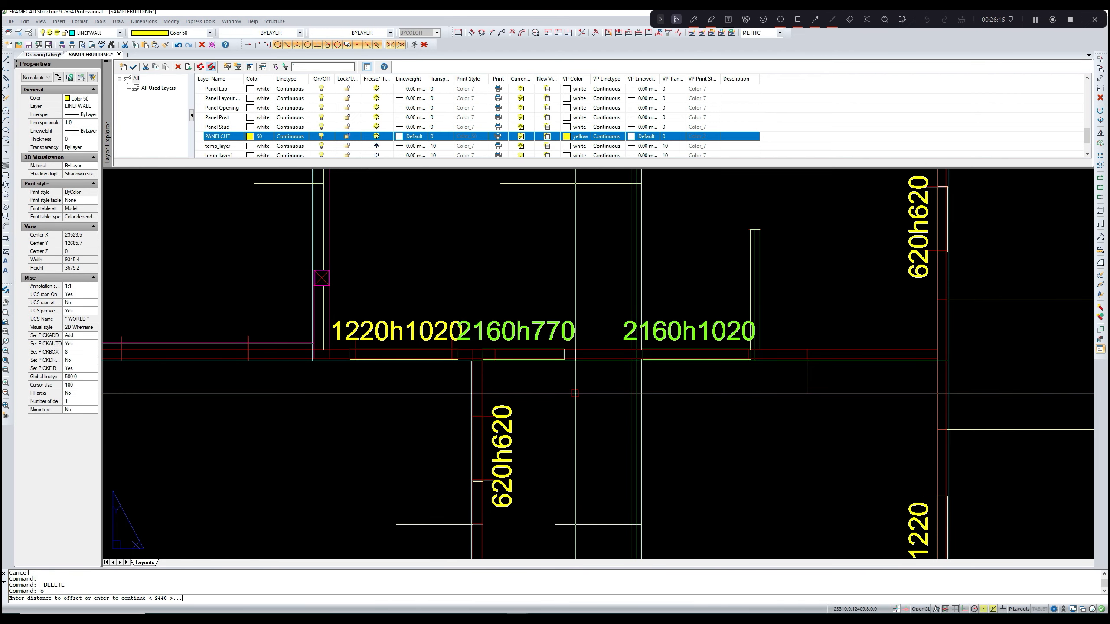
- Offset the horizontal wall's short PANELCUT lines above both lower wings by 1830 toward the building's centre
type("0")
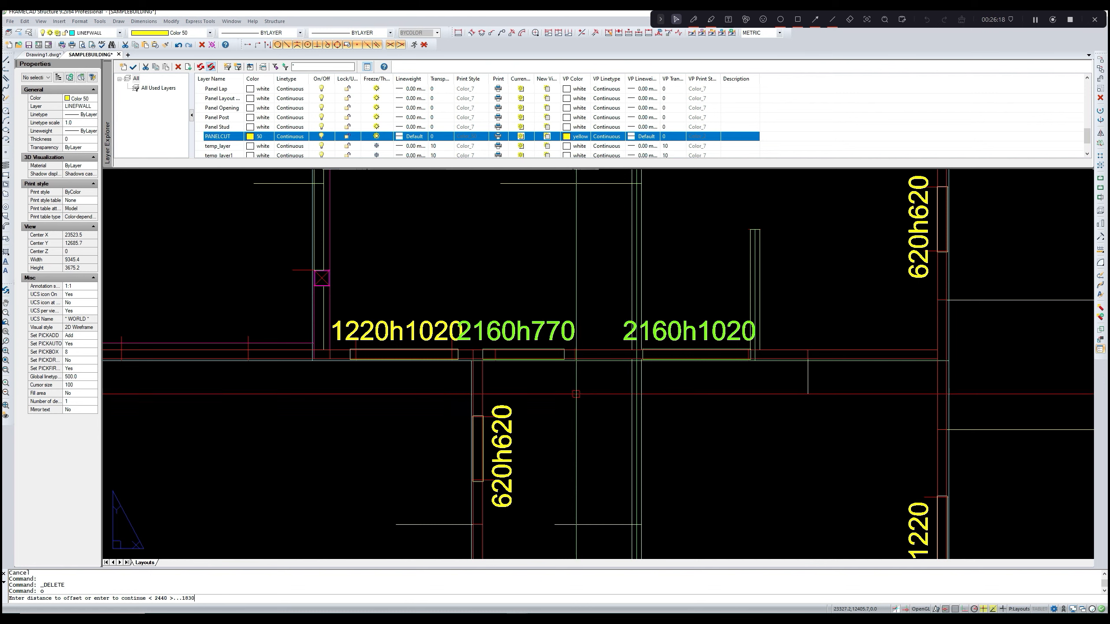
key("Return")
left_click(807, 385)
left_click(777, 387)
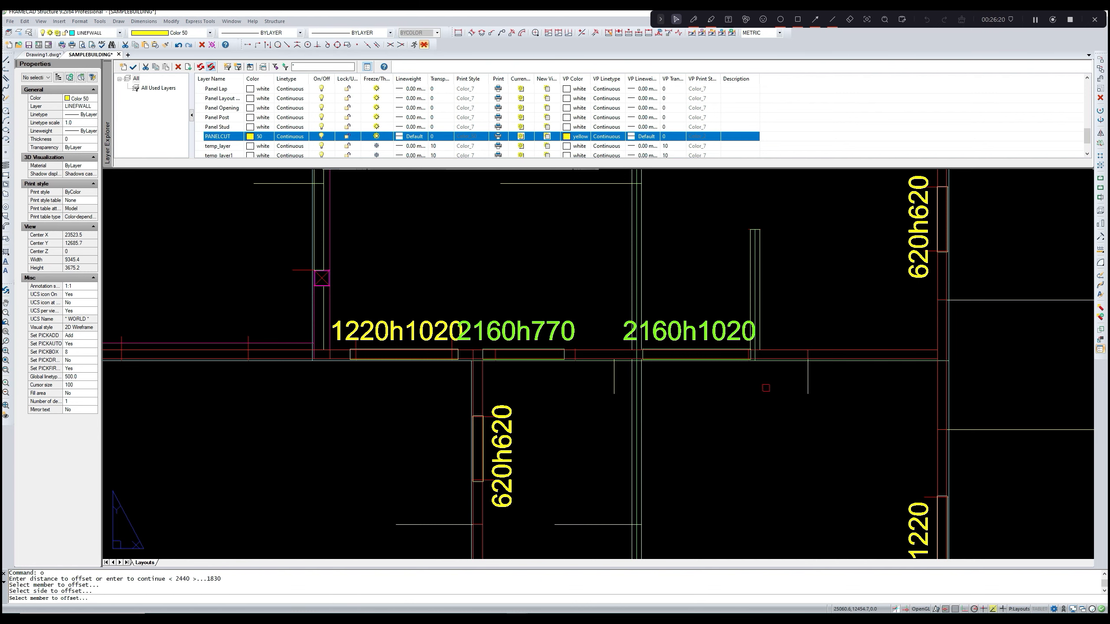
middle_click_drag(558, 405, 674, 376)
scroll(675, 377, "down", 2)
middle_click_drag(396, 391, 705, 377)
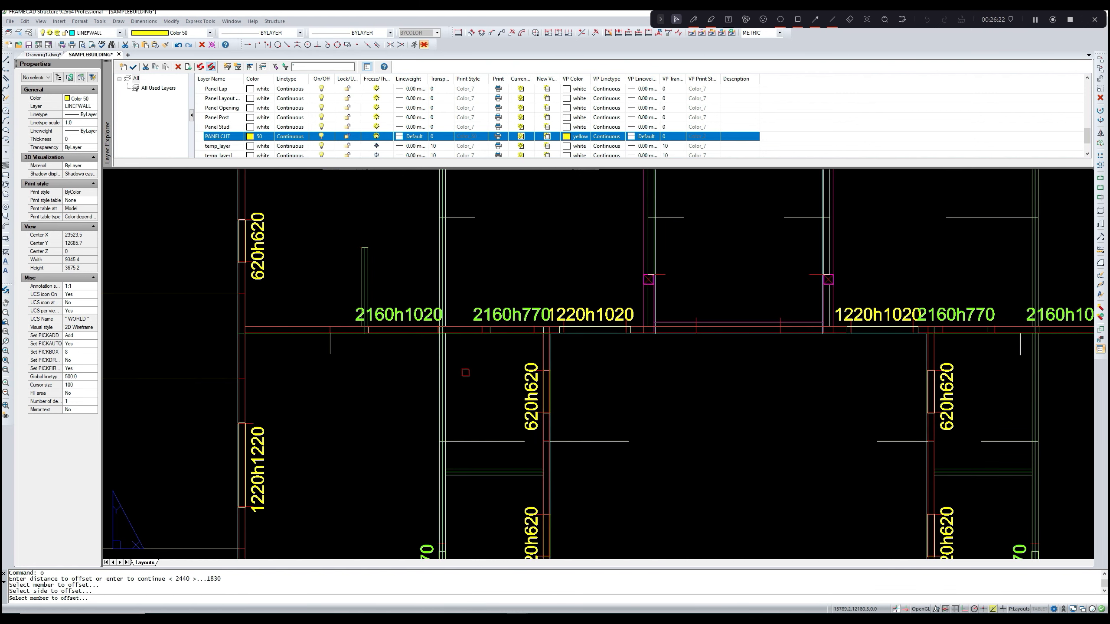
mouse_move(465, 373)
middle_mouse_down()
mouse_move(508, 371)
mouse_move(496, 383)
middle_mouse_up()
left_click(372, 345)
key("Escape")
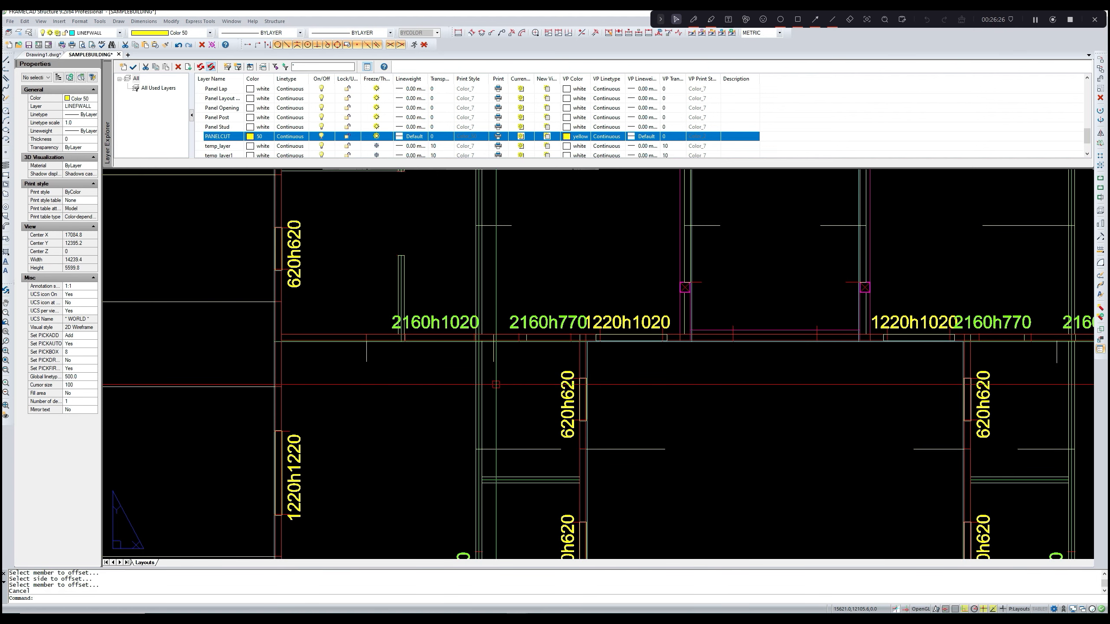
- Cut the horizontal wall at the offset PANELCUT line between the 2160h1020 and 2160h770 openings above the lower left wing
type("mc")
key("Return")
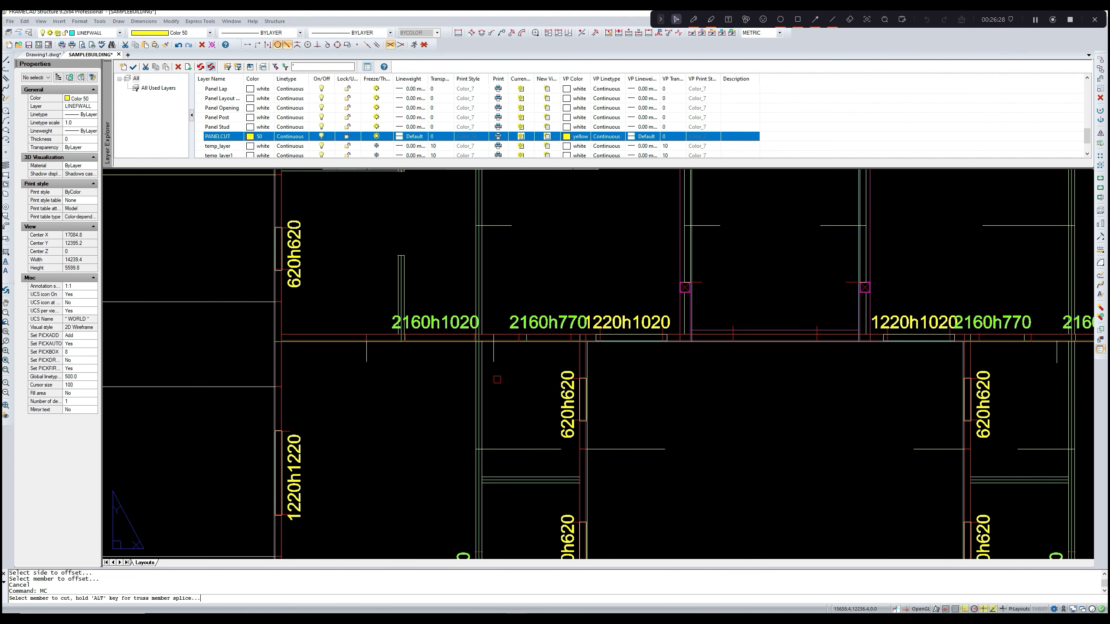
scroll(493, 362, "up", 3)
left_click(488, 328)
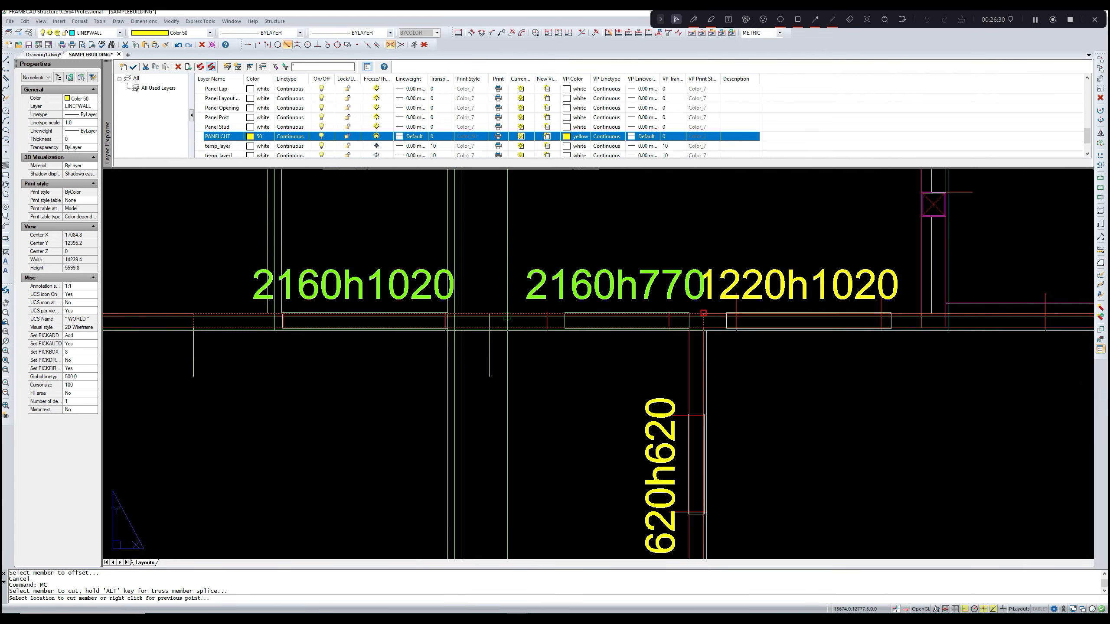
left_click(489, 327)
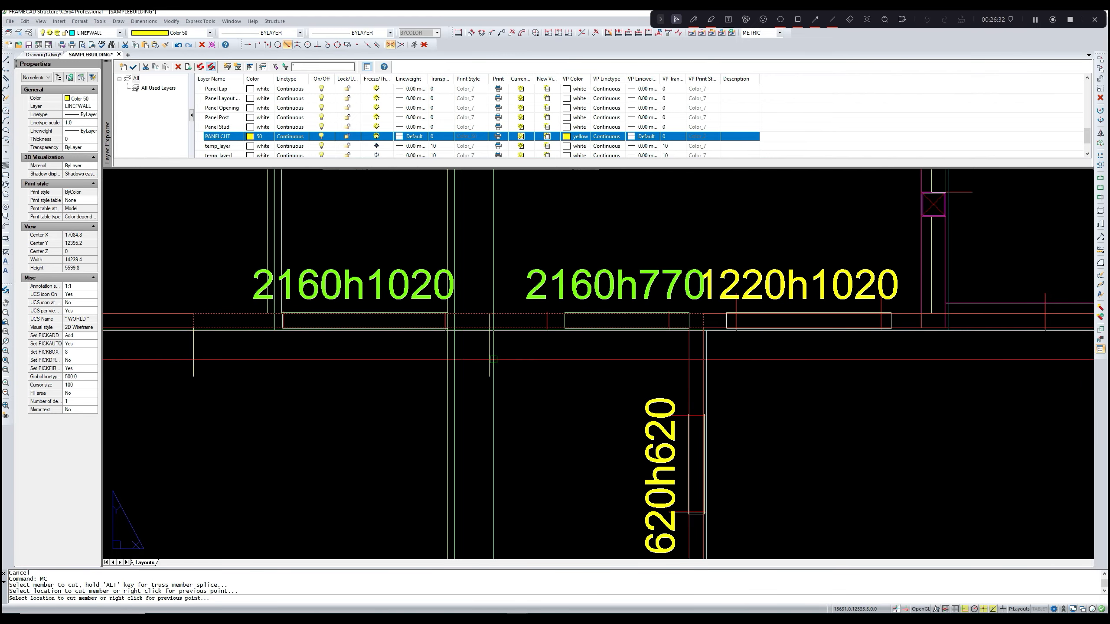
key("Return")
- Cut the horizontal wall at the offset PANELCUT line between the 2160h770 and 2160h1020 openings above the lower right wing
scroll(509, 364, "down", 3)
scroll(540, 389, "down", 4)
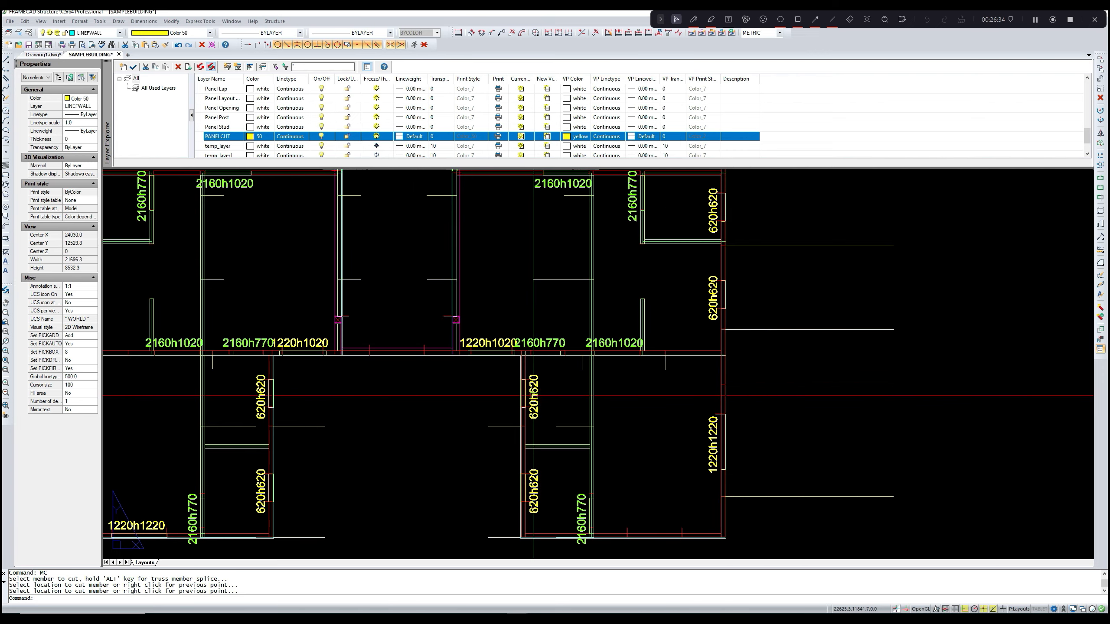
type("mc")
key("Return")
scroll(566, 359, "up", 4)
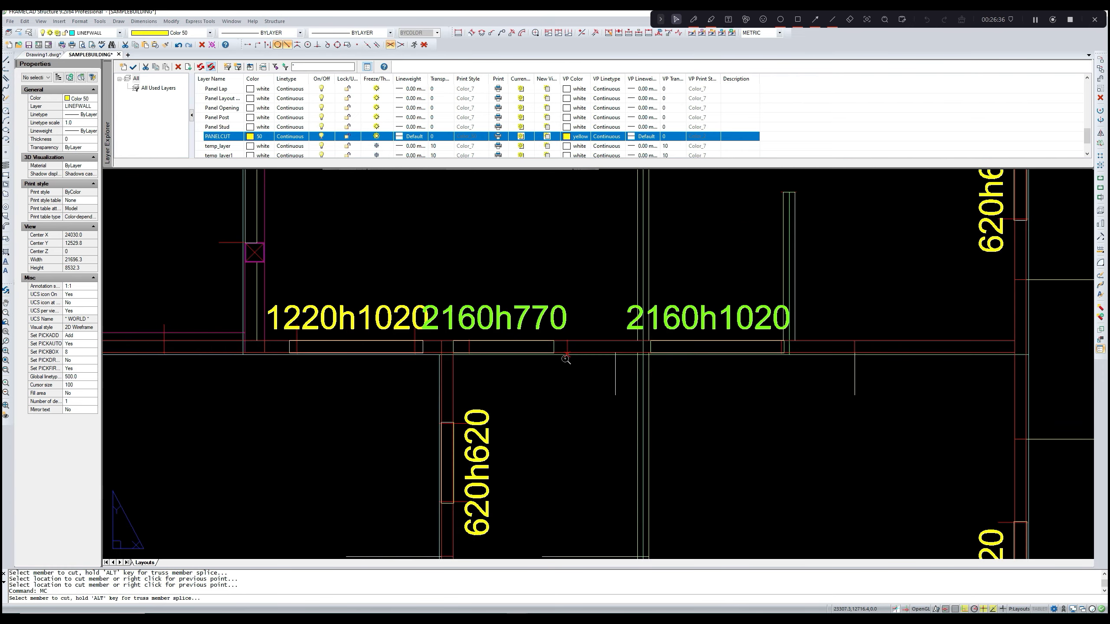
left_click(587, 341)
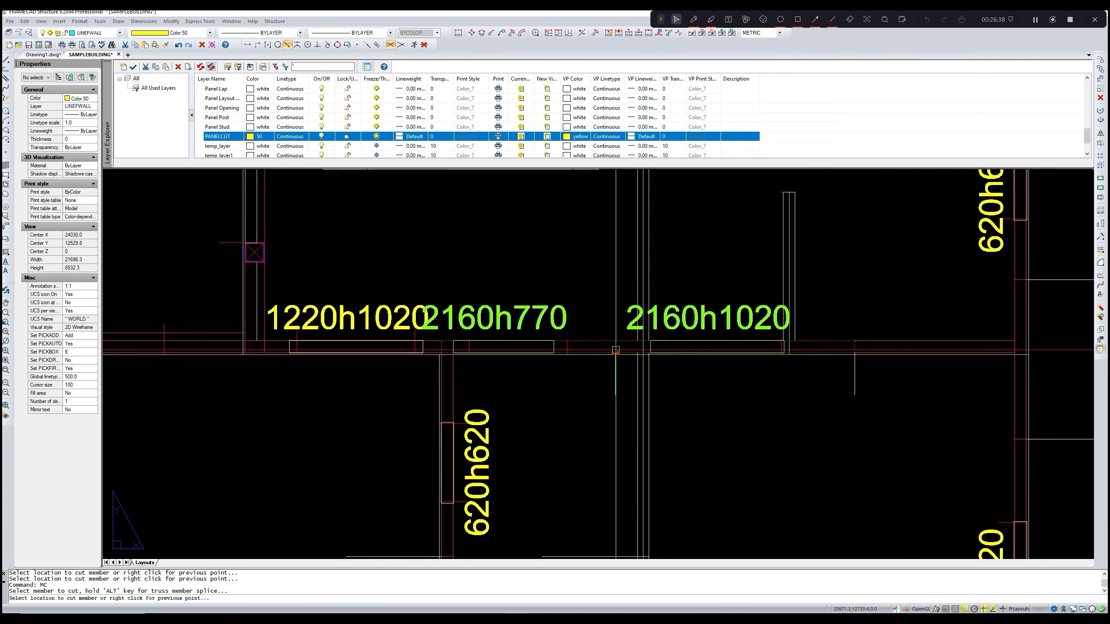
left_click(616, 350)
key("Return")
- Turn off the PANELCUT layer so that only the building's walls remain displayed
scroll(588, 403, "down", 6)
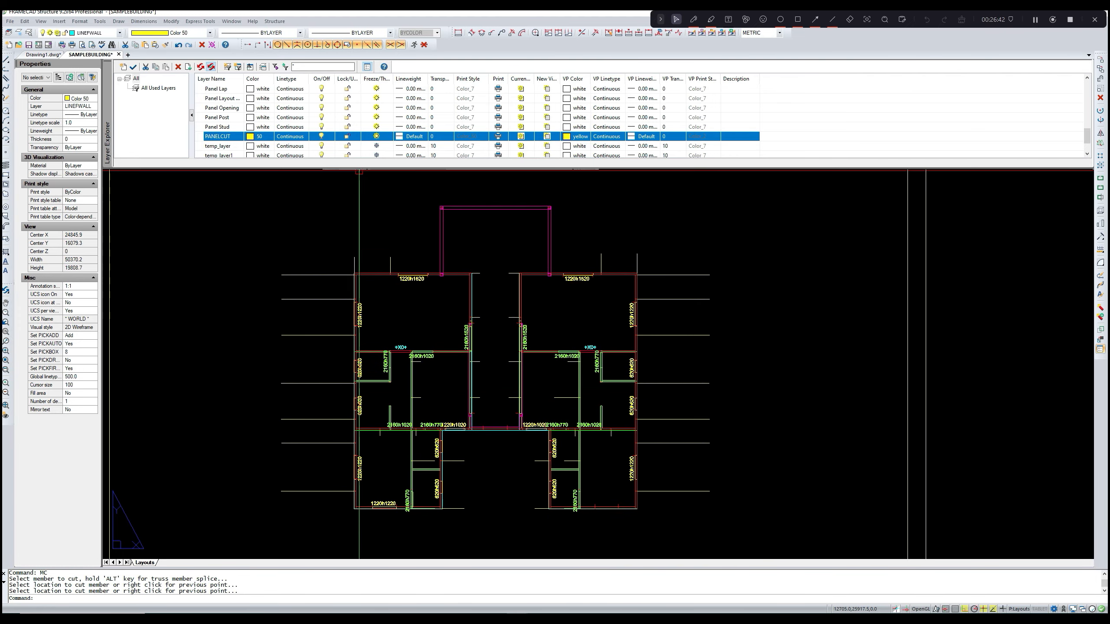
left_click(322, 138)
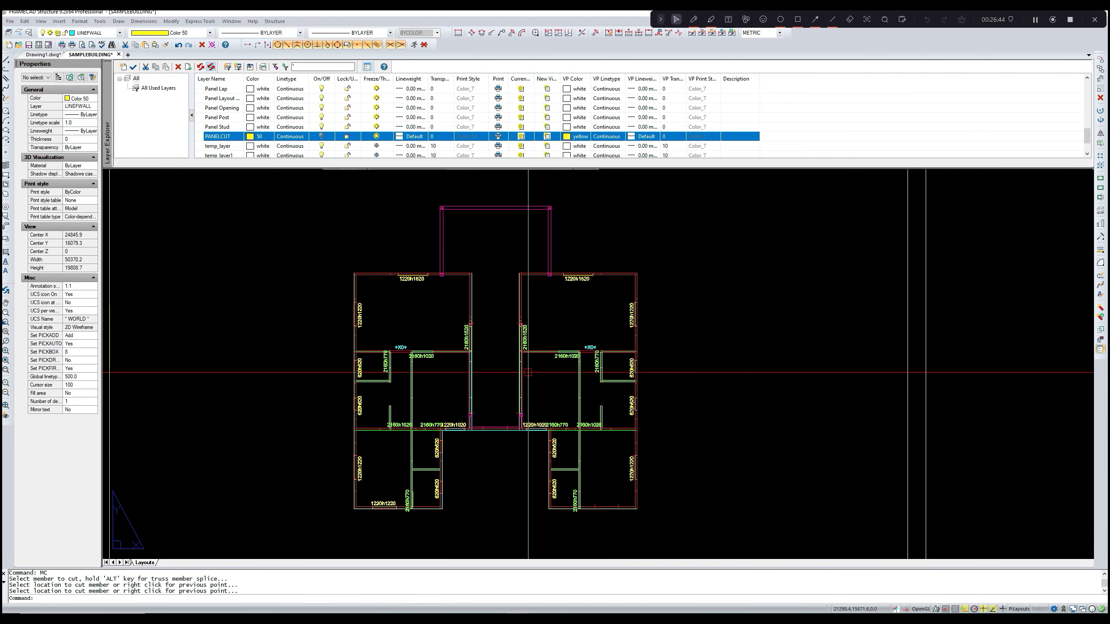
- Run the IC check on all of the building's wall members and close the resulting report
type("ic")
key("Return")
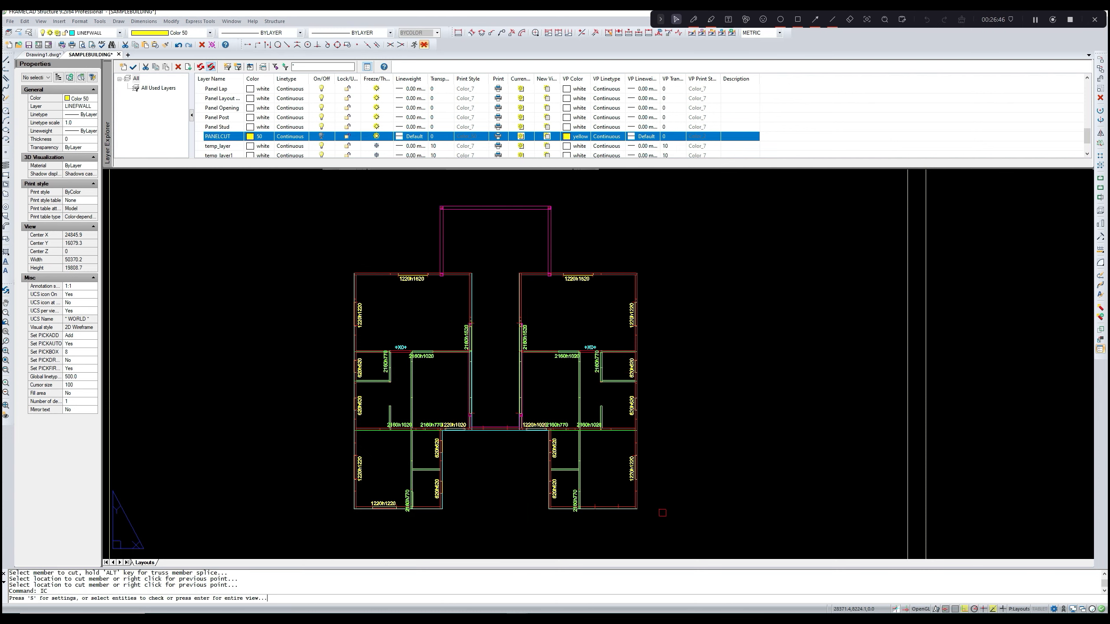
left_click(677, 530)
left_click(417, 346)
key("Return")
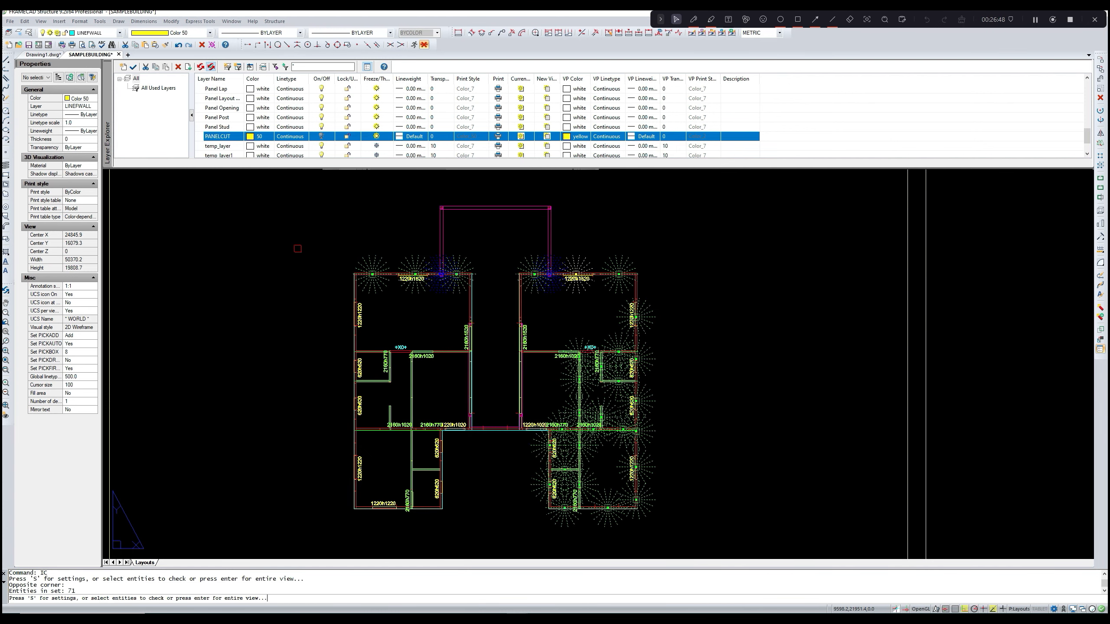
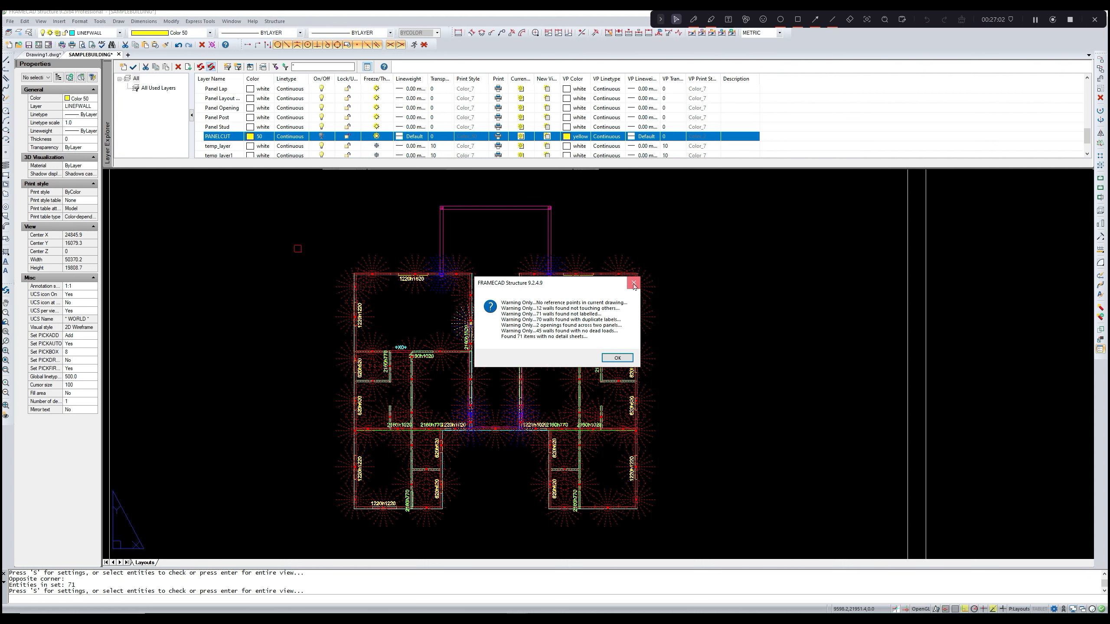
left_click(633, 284)
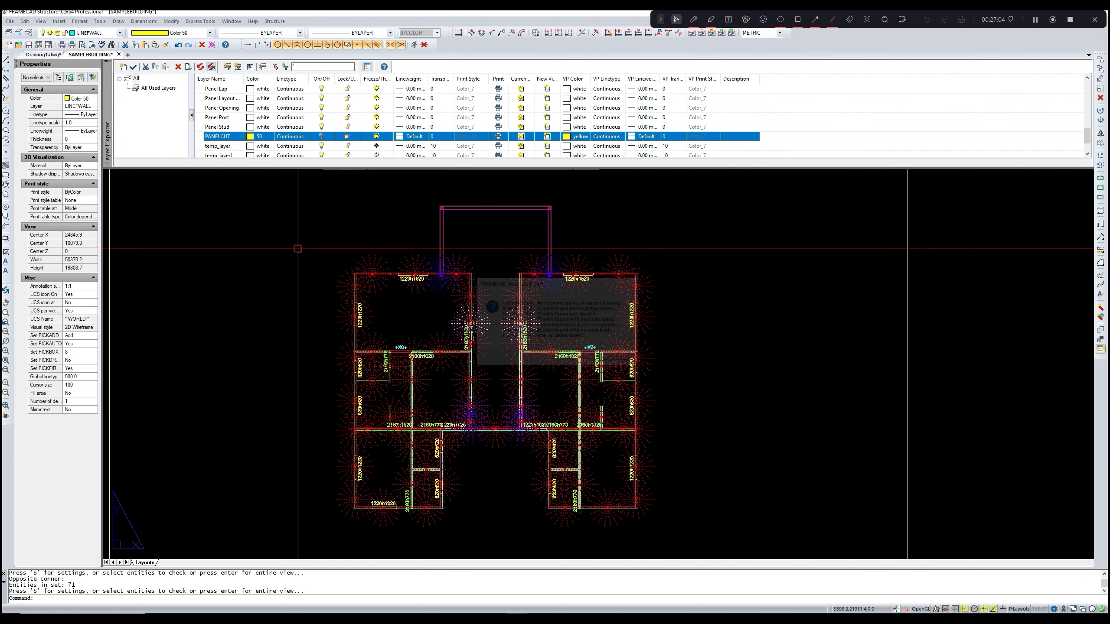
key("Escape")
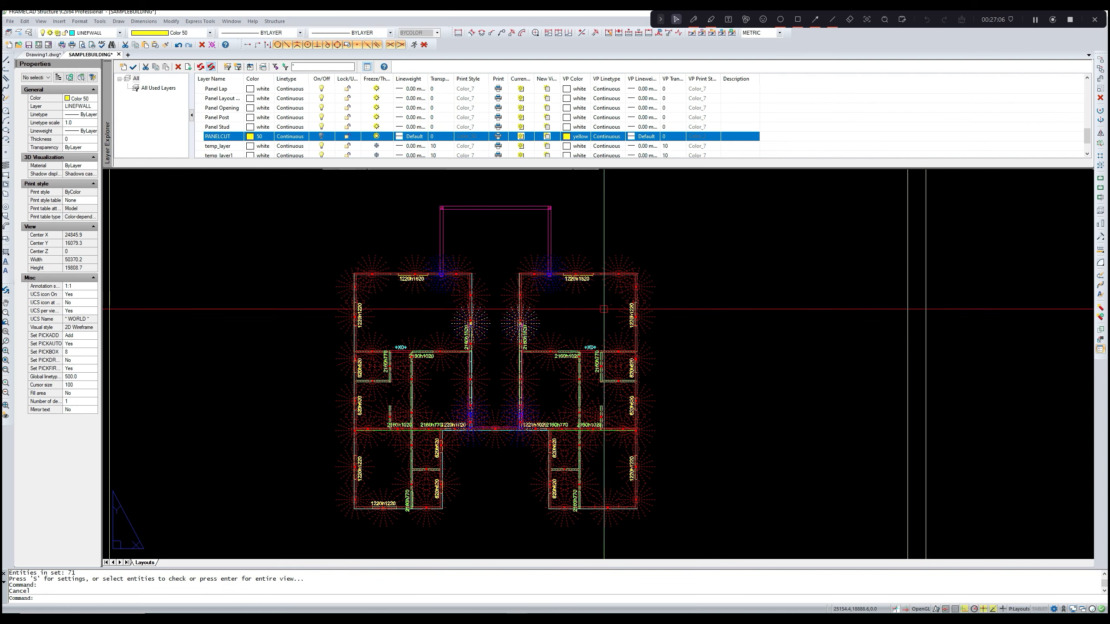
middle_click_drag(602, 310, 615, 300)
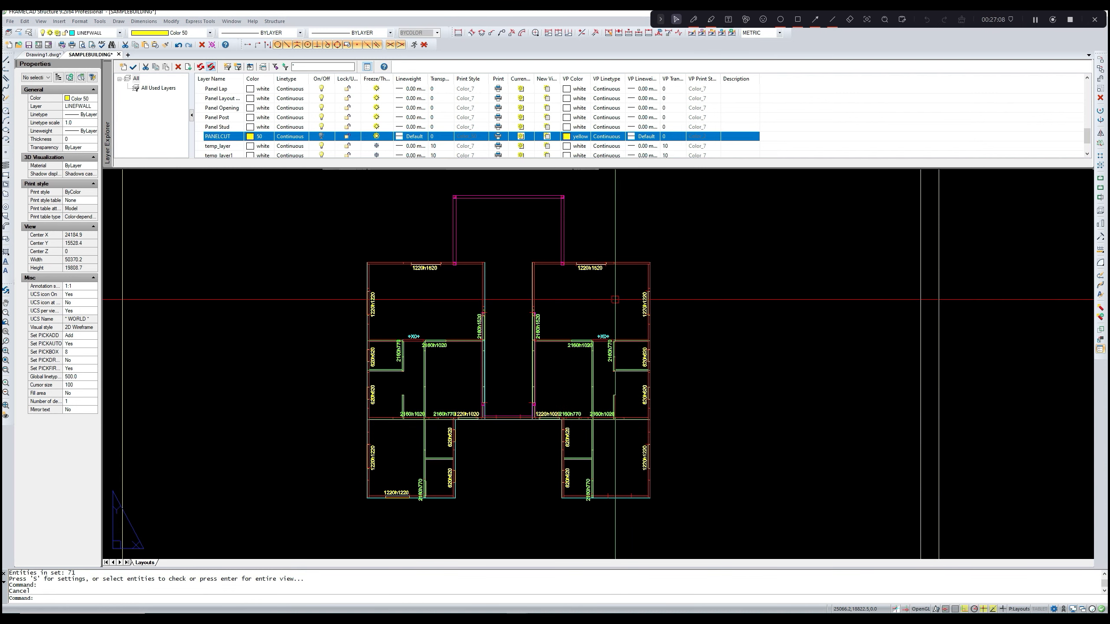
left_click(1040, 23)
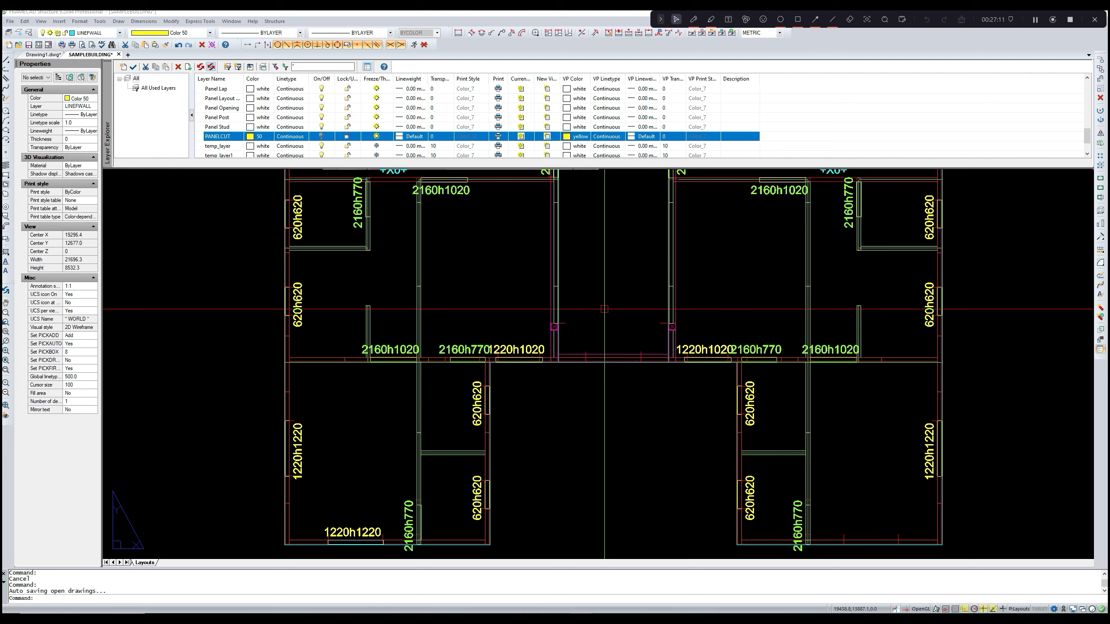
middle_click_drag(605, 309, 588, 324)
scroll(588, 324, "up", 1)
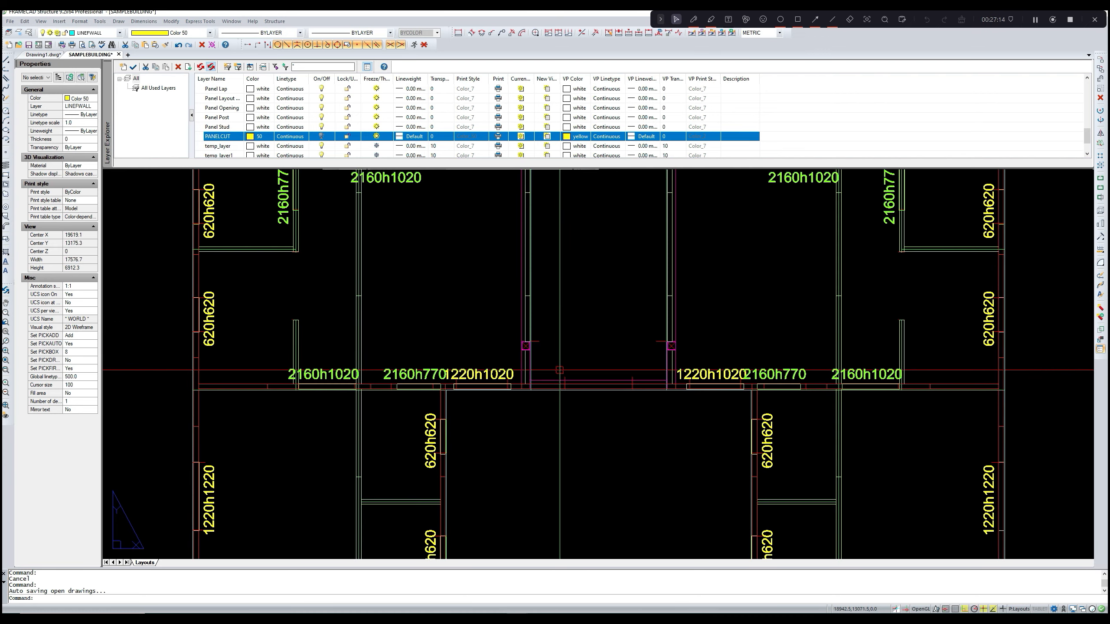
scroll(560, 371, "down", 4)
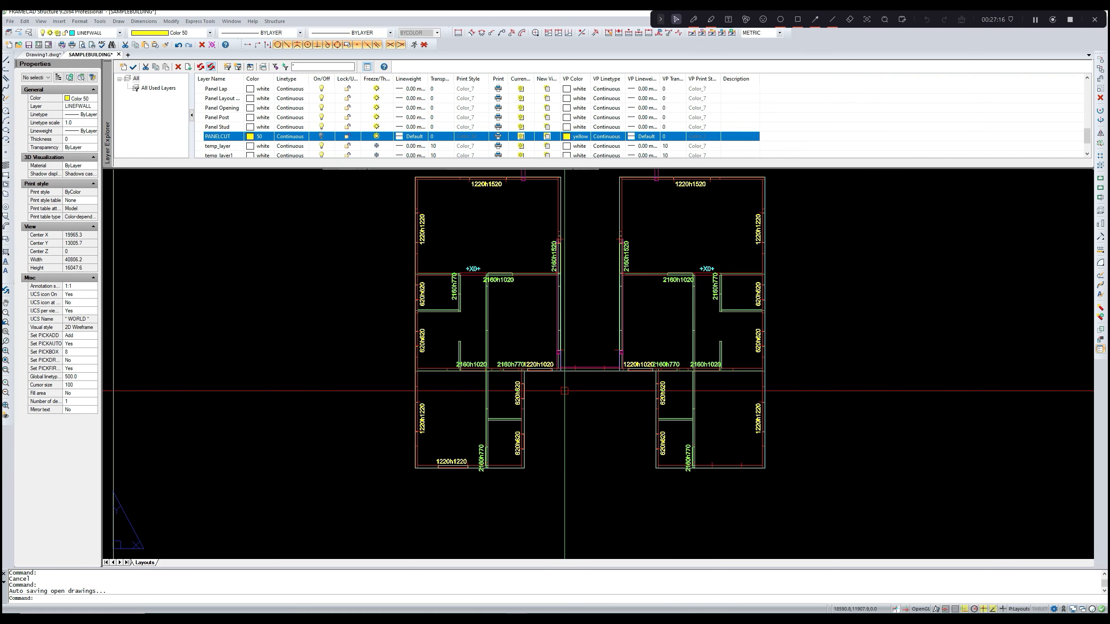
scroll(564, 391, "down", 2)
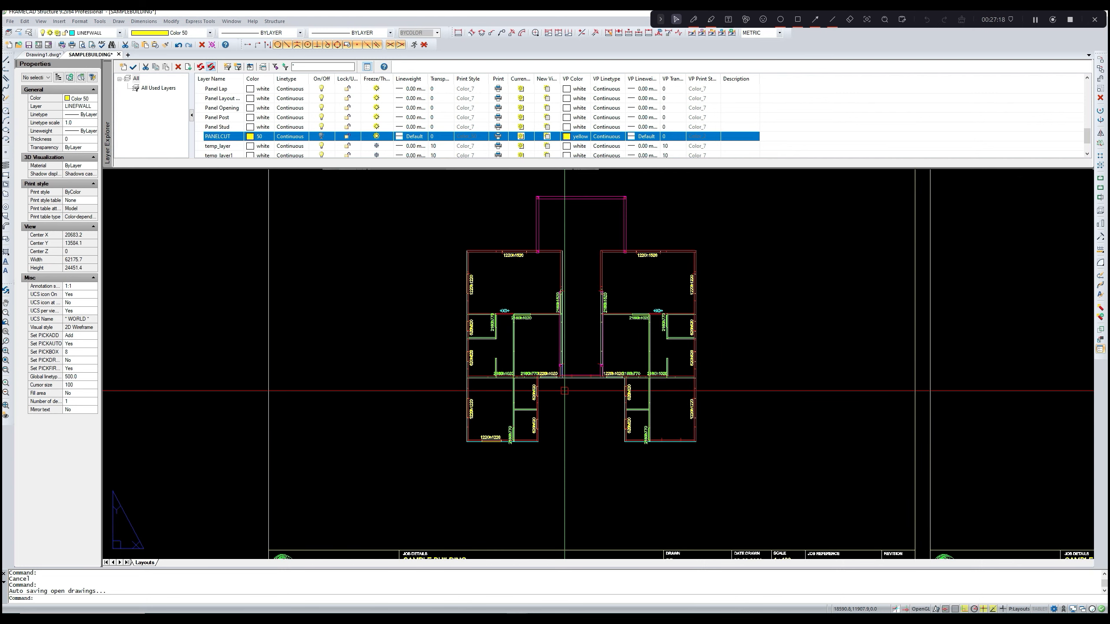
middle_click_drag(564, 391, 573, 377)
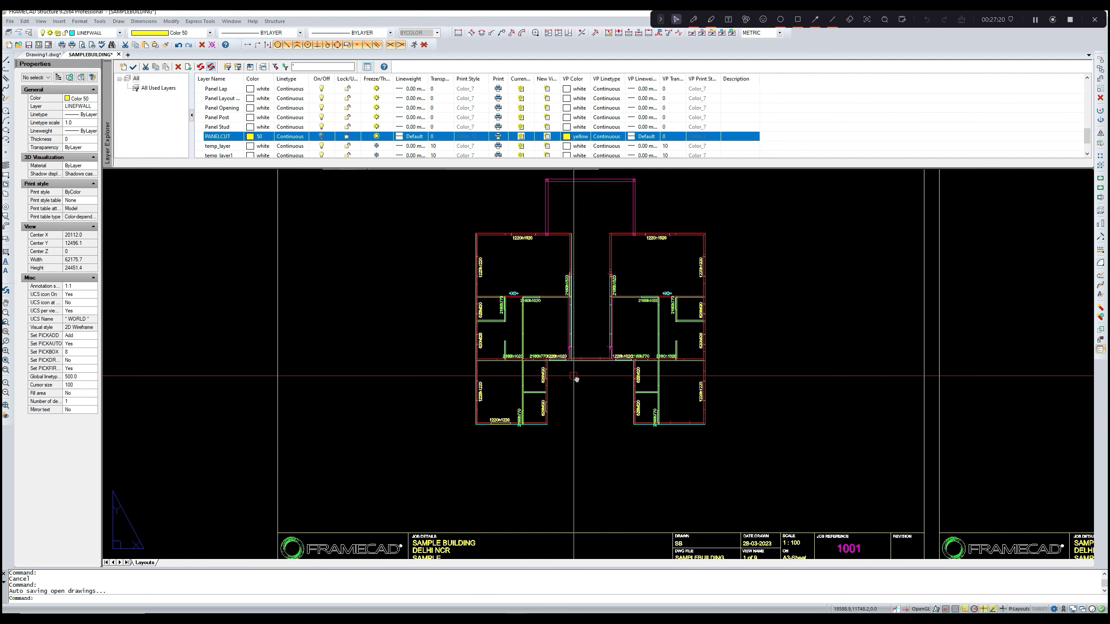
middle_click_drag(559, 416, 570, 410)
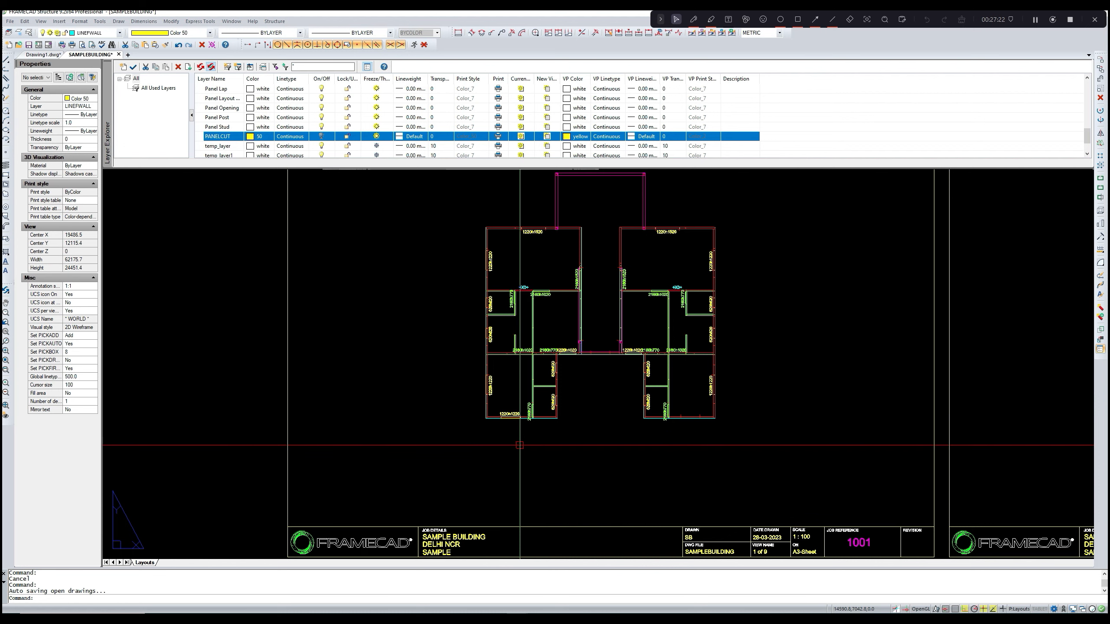
- Use REF to place a single reference point at the title block's top-left corner on sheet 1 of 9
scroll(519, 446, "down", 3)
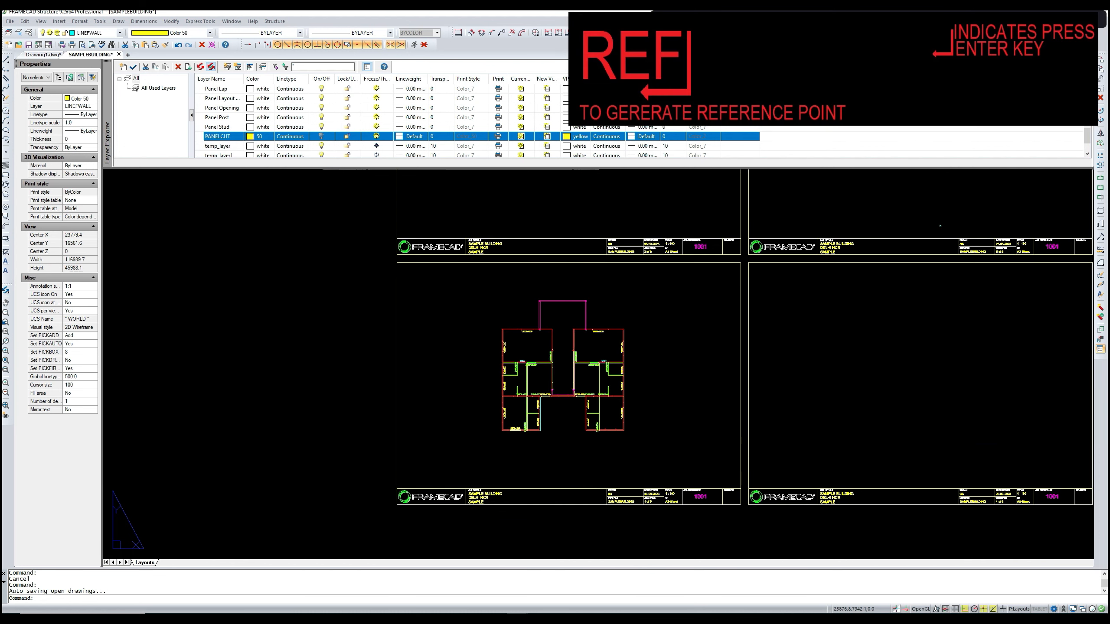
middle_click_drag(619, 441, 585, 434)
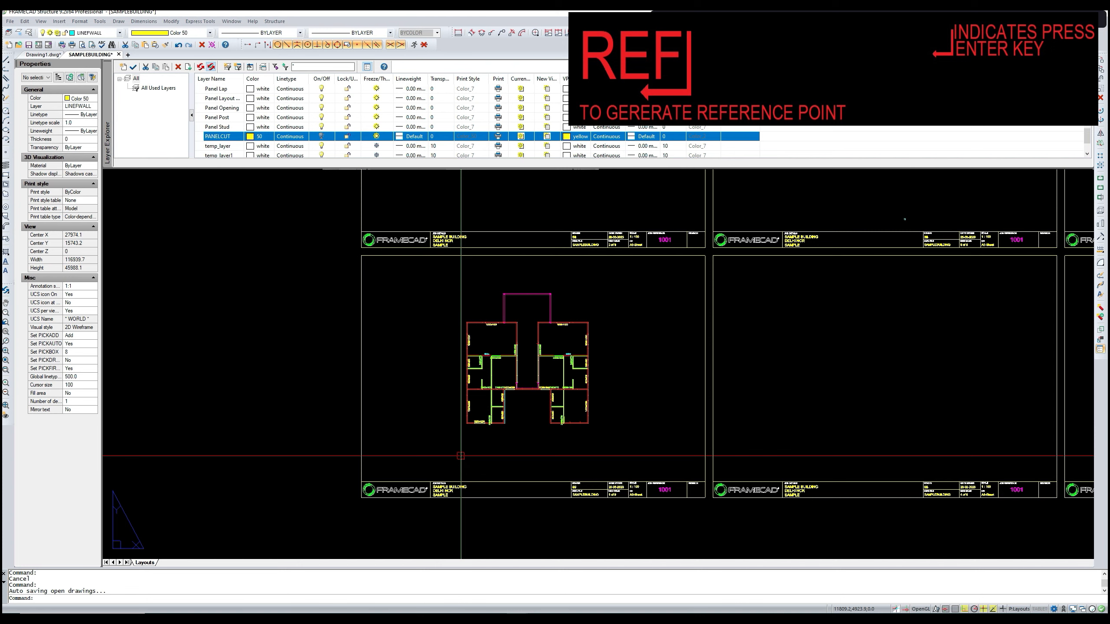
scroll(461, 455, "up", 5)
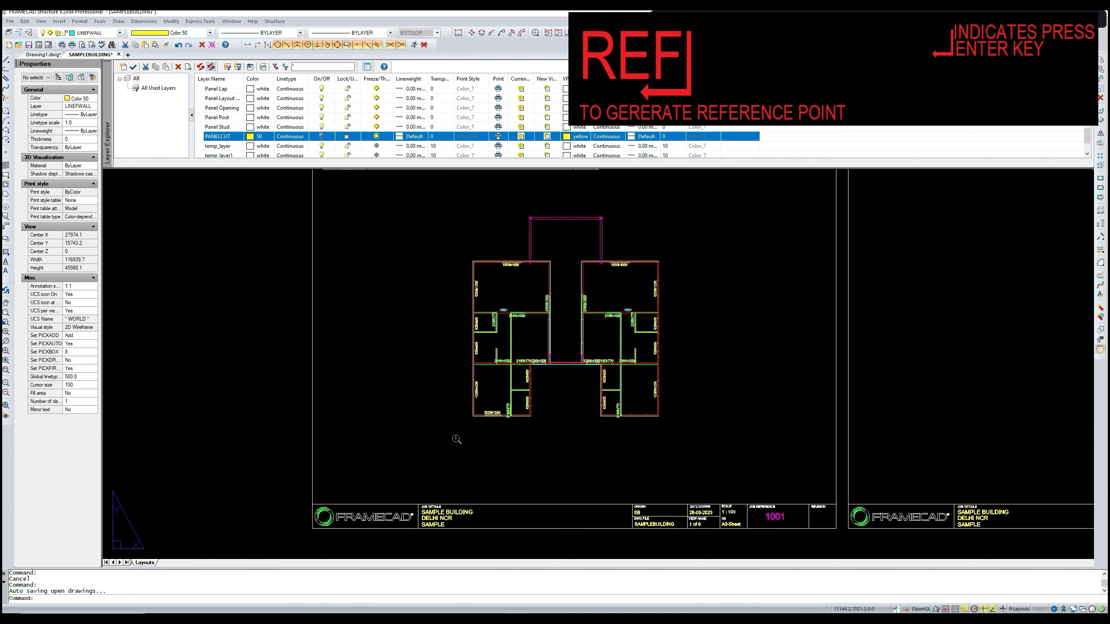
scroll(461, 434, "down", 6)
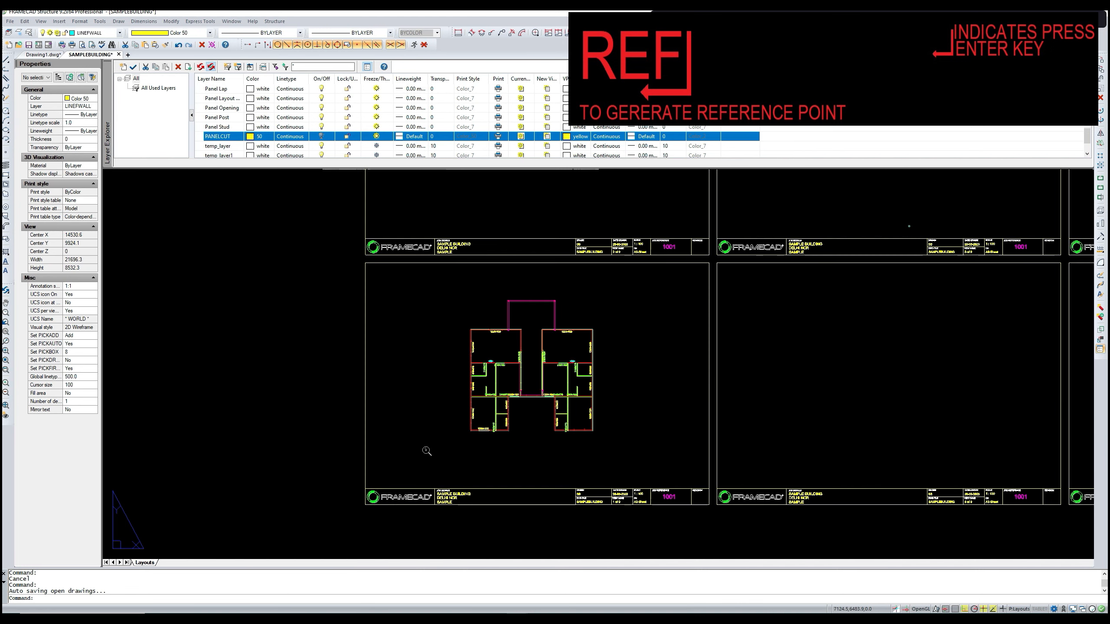
middle_click_drag(427, 451, 435, 444)
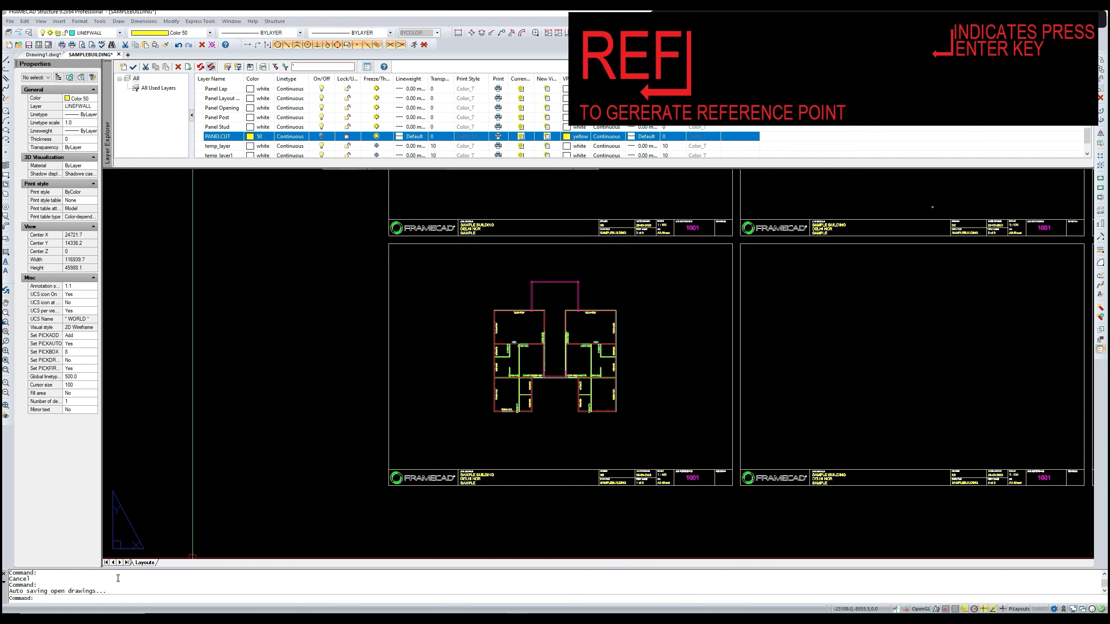
type("f")
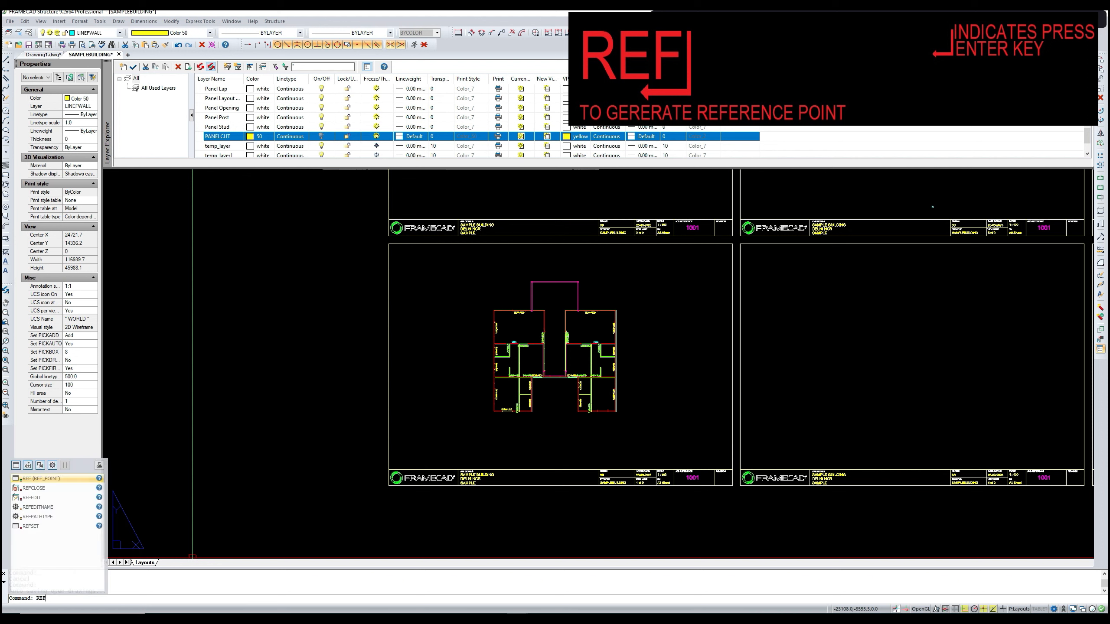
key("Return")
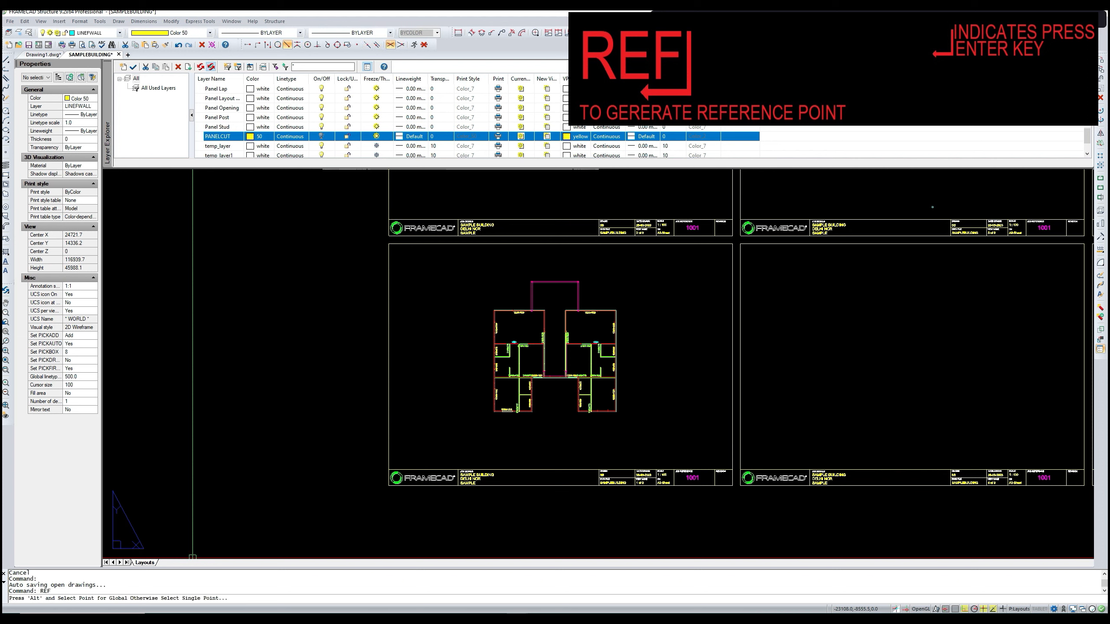
left_click(389, 469)
middle_click_drag(388, 211, 378, 279)
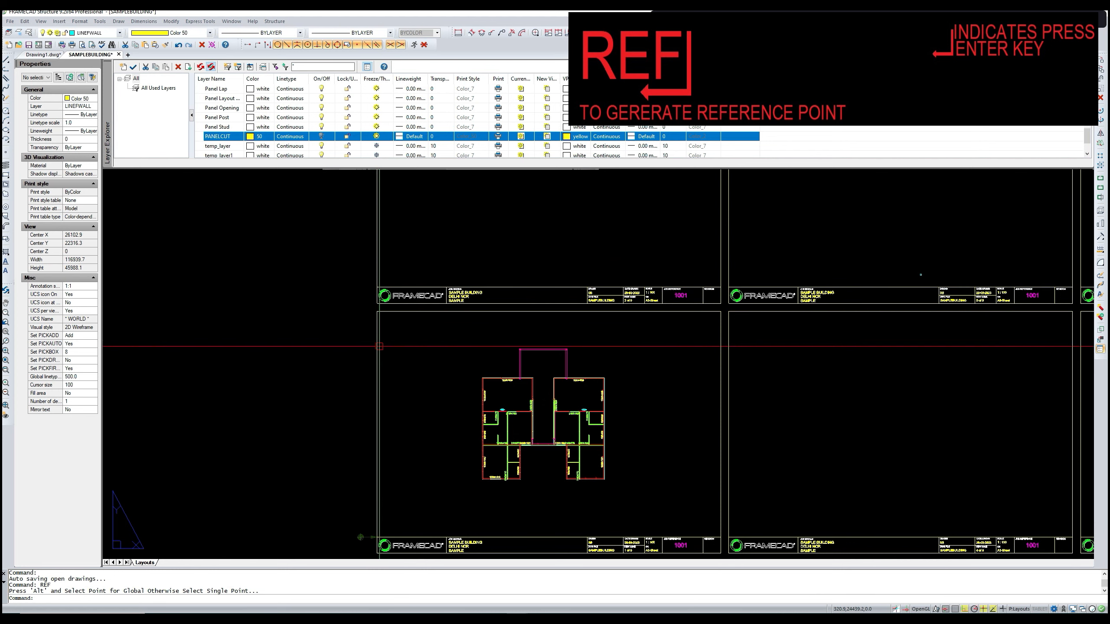
scroll(406, 435, "up", 3)
scroll(395, 462, "up", 1)
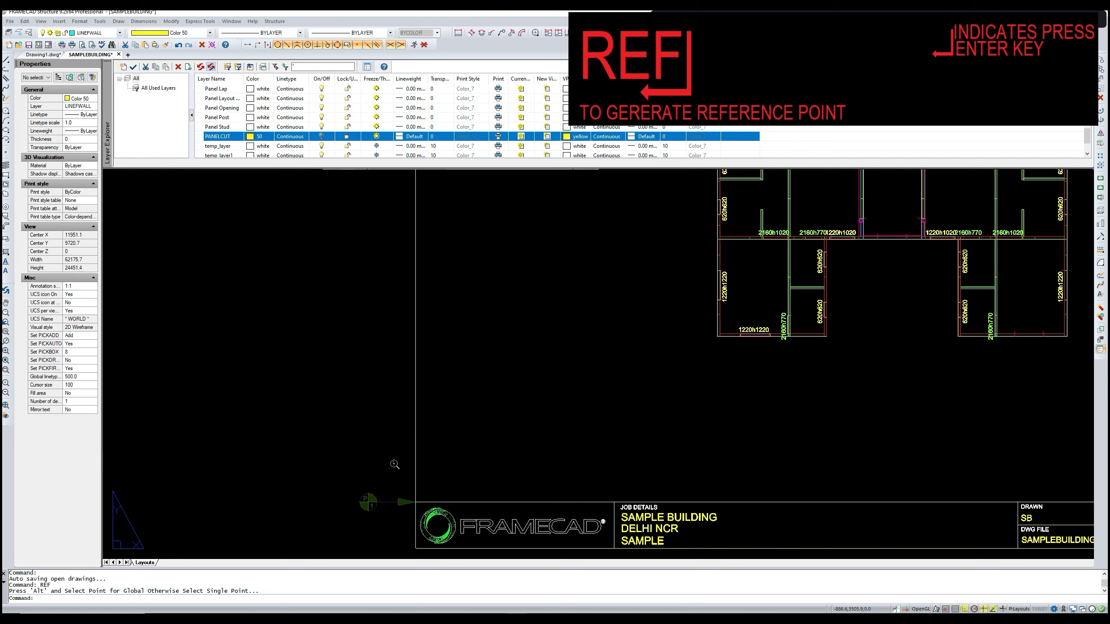
scroll(396, 462, "down", 2)
middle_click_drag(442, 367, 426, 415)
scroll(427, 416, "down", 1)
scroll(424, 312, "up", 2)
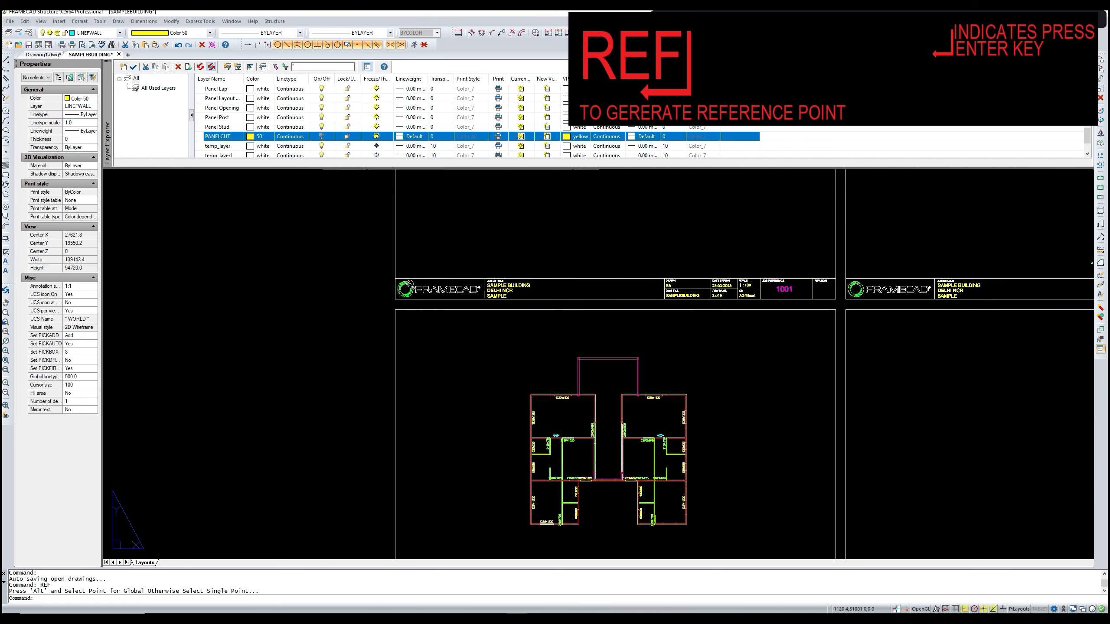
- Copy the reference point, based on its title block corner, to the matching corner of the sheet directly above the building's sheet
scroll(421, 420, "down", 4)
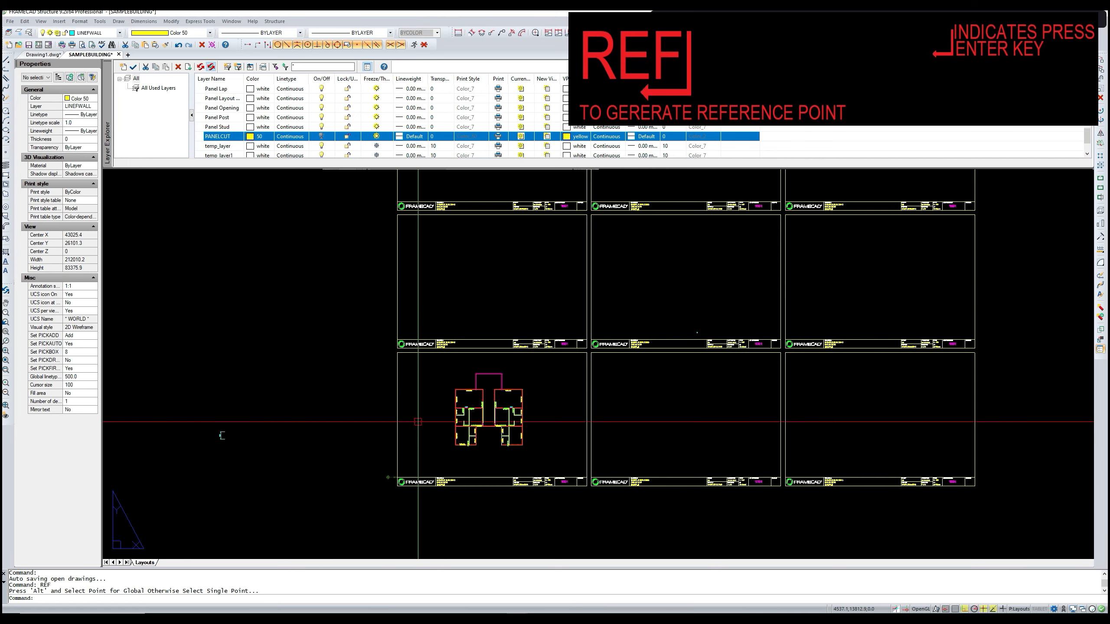
type("copy")
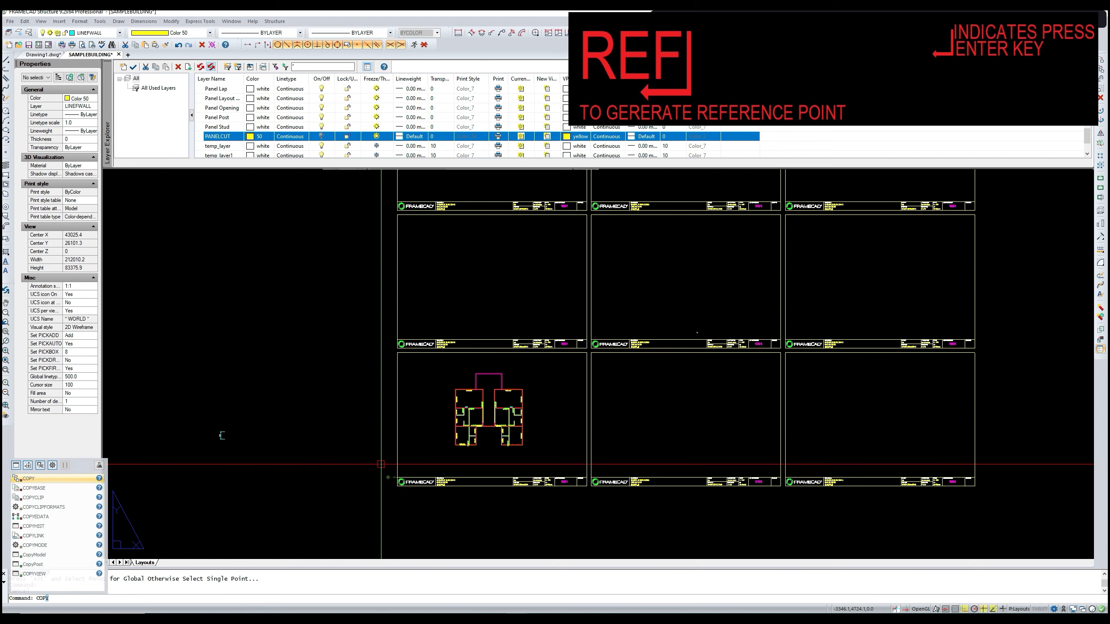
key("Return")
scroll(391, 469, "up", 3)
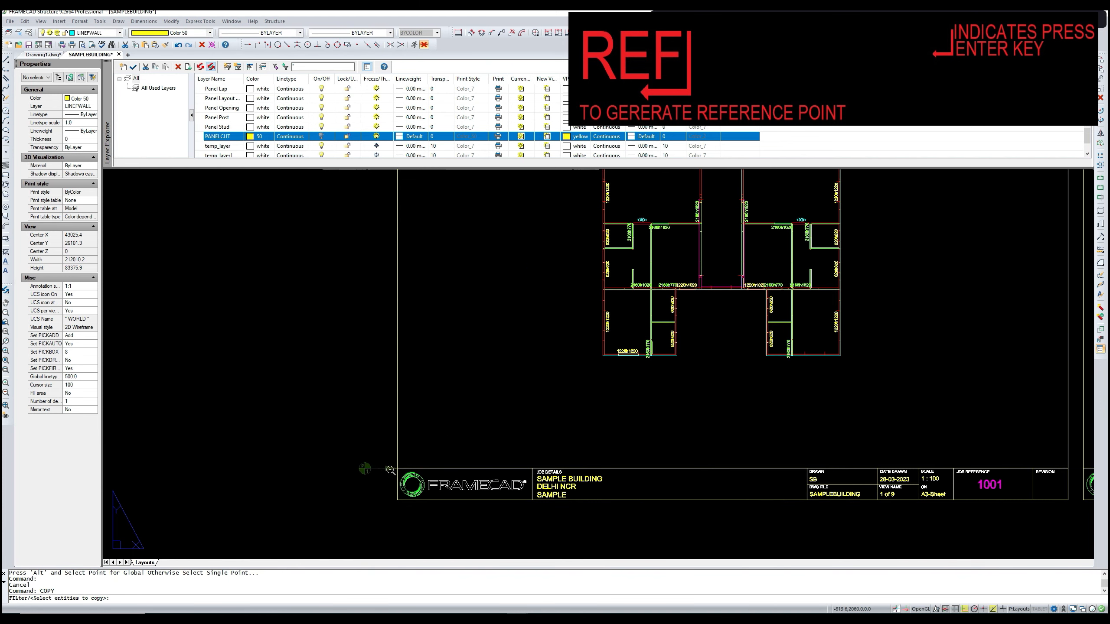
left_click(369, 468)
key("Return")
scroll(399, 466, "up", 6)
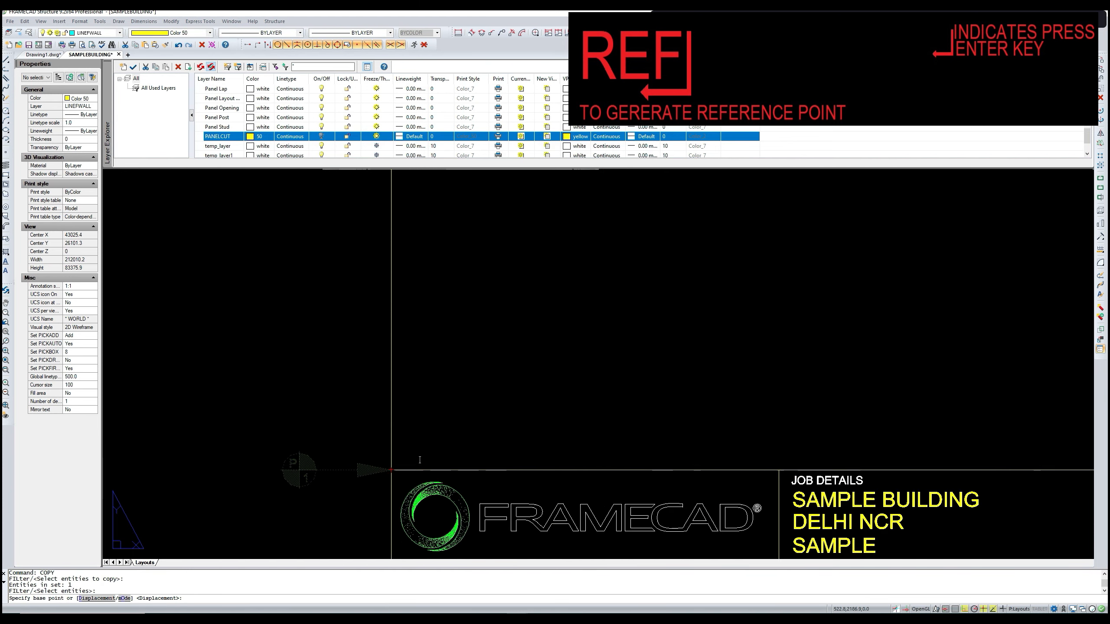
left_click(370, 483)
scroll(370, 482, "down", 6)
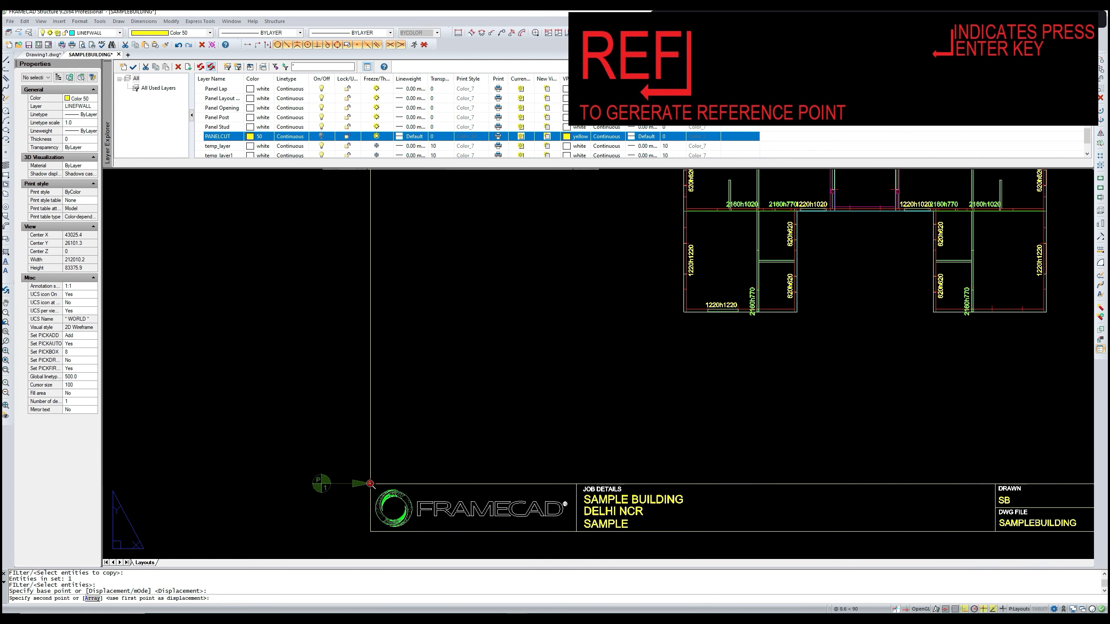
middle_click_drag(414, 374, 391, 478)
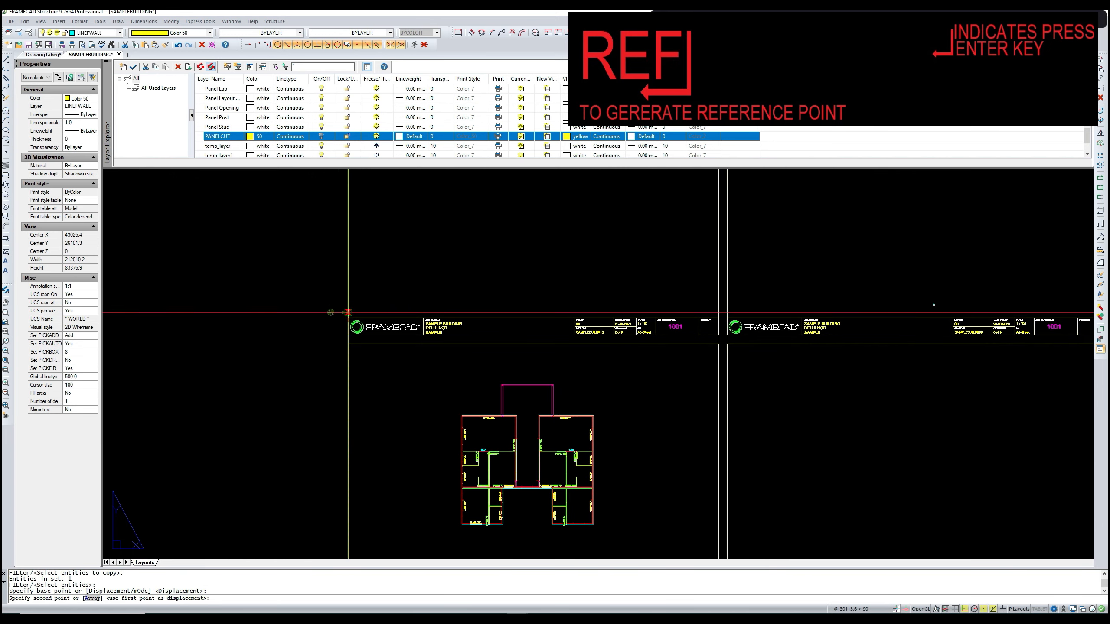
left_click(348, 318)
- Place another copy of the reference point at the title block's top-left corner on sheet 3 of 9
scroll(348, 317, "down", 4)
middle_click_drag(290, 344, 277, 384)
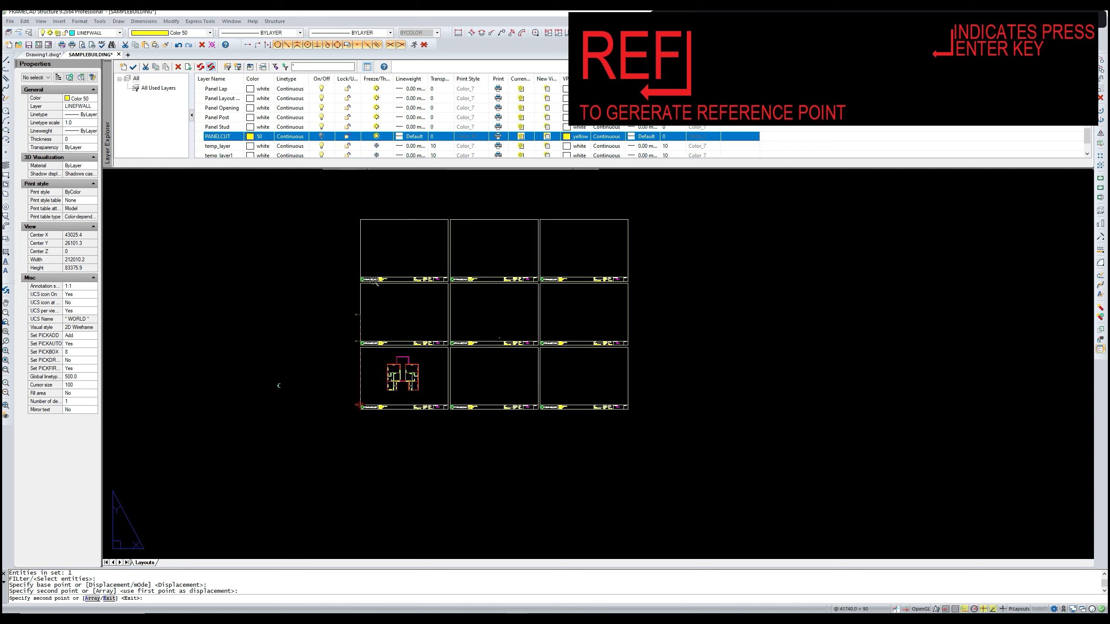
scroll(357, 284, "up", 3)
scroll(357, 283, "up", 4)
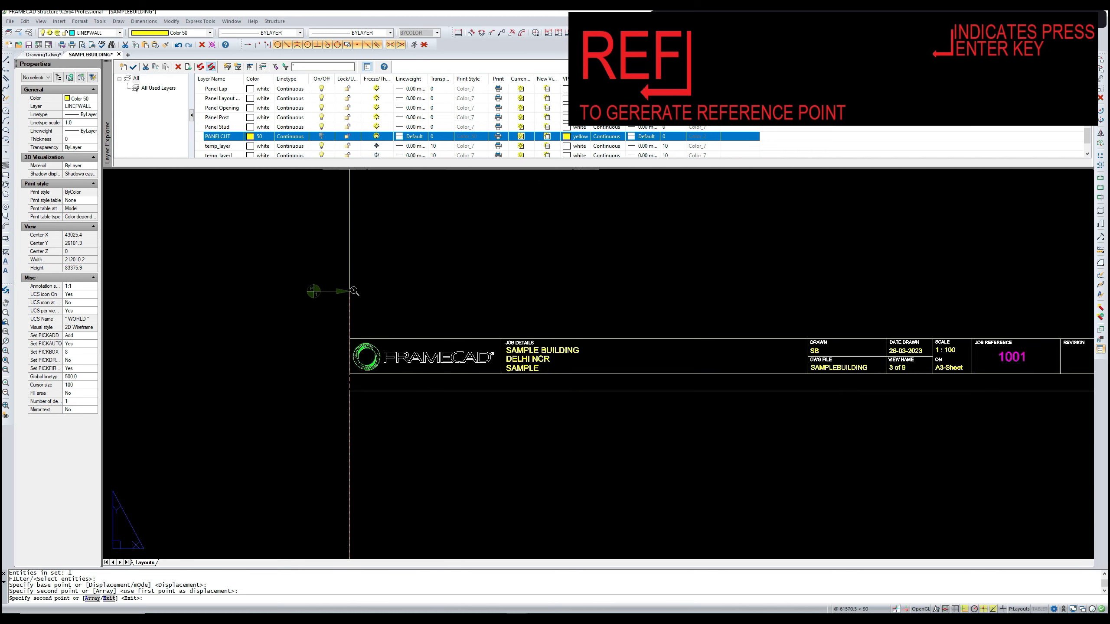
left_click(351, 333)
- Place copies of the reference point at the title block corners of the top and middle sheets in the second column
scroll(414, 302, "down", 5)
scroll(527, 311, "up", 8)
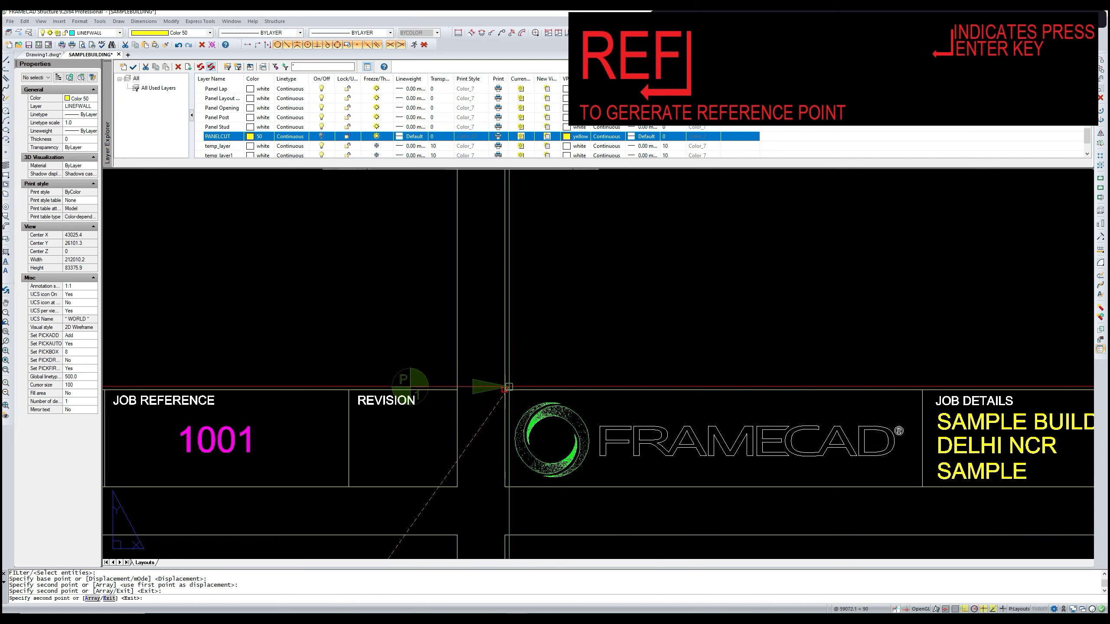
left_click(505, 389)
scroll(546, 334, "down", 3)
scroll(546, 334, "down", 4)
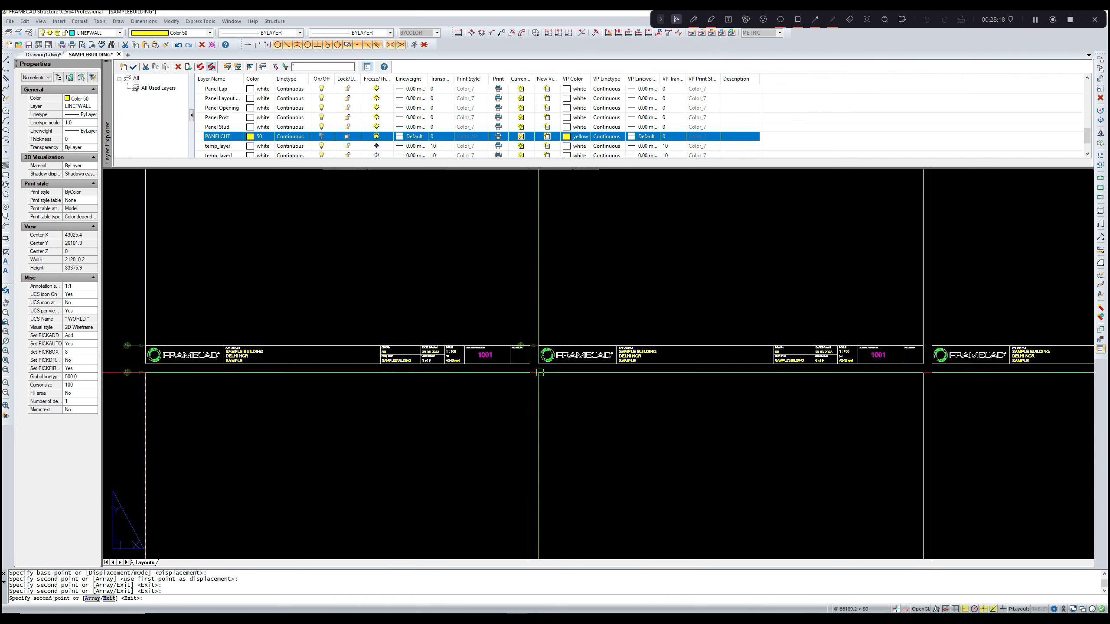
scroll(546, 396, "up", 4)
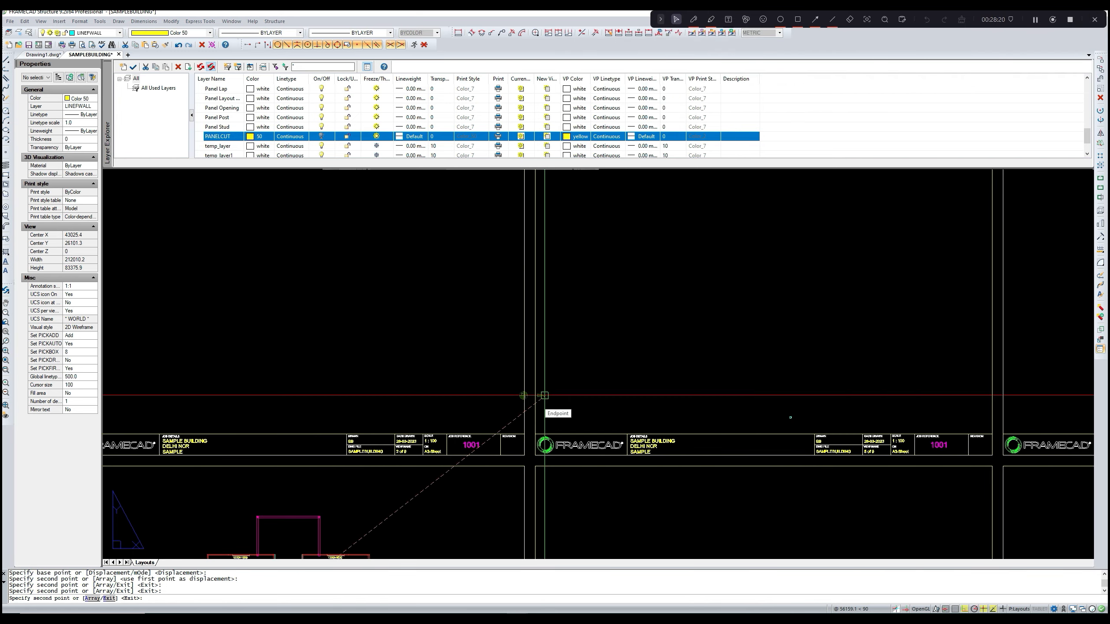
scroll(541, 407, "down", 1)
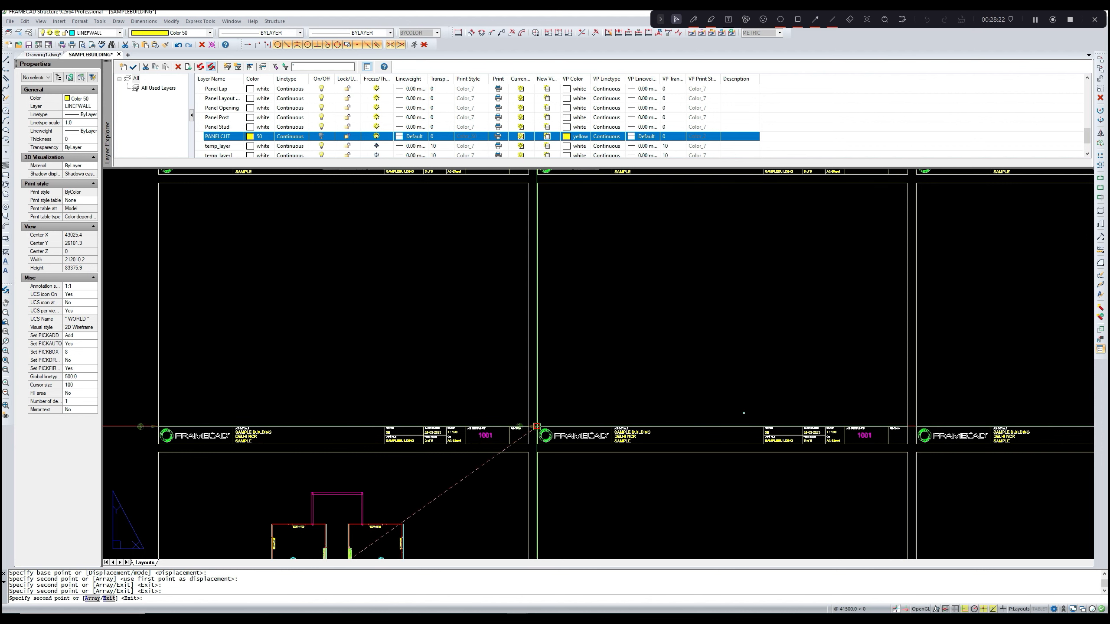
left_click(537, 424)
- Place copies of the reference point at the title block corners of the bottom sheets in the second and third columns
scroll(542, 419, "down", 3)
scroll(559, 431, "up", 2)
scroll(559, 432, "up", 2)
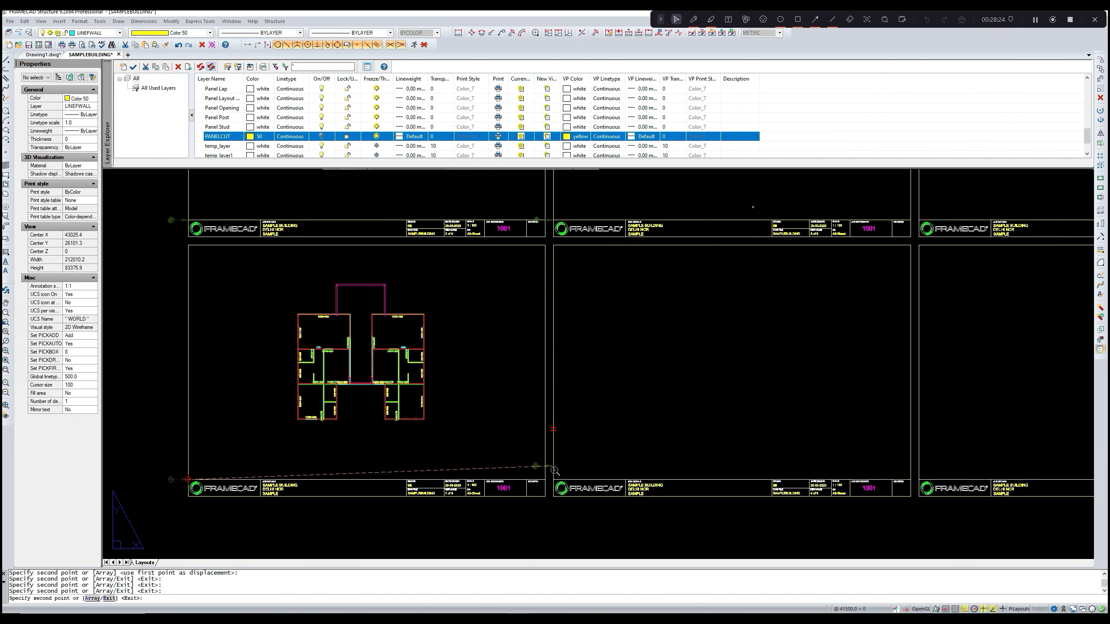
scroll(625, 402, "down", 3)
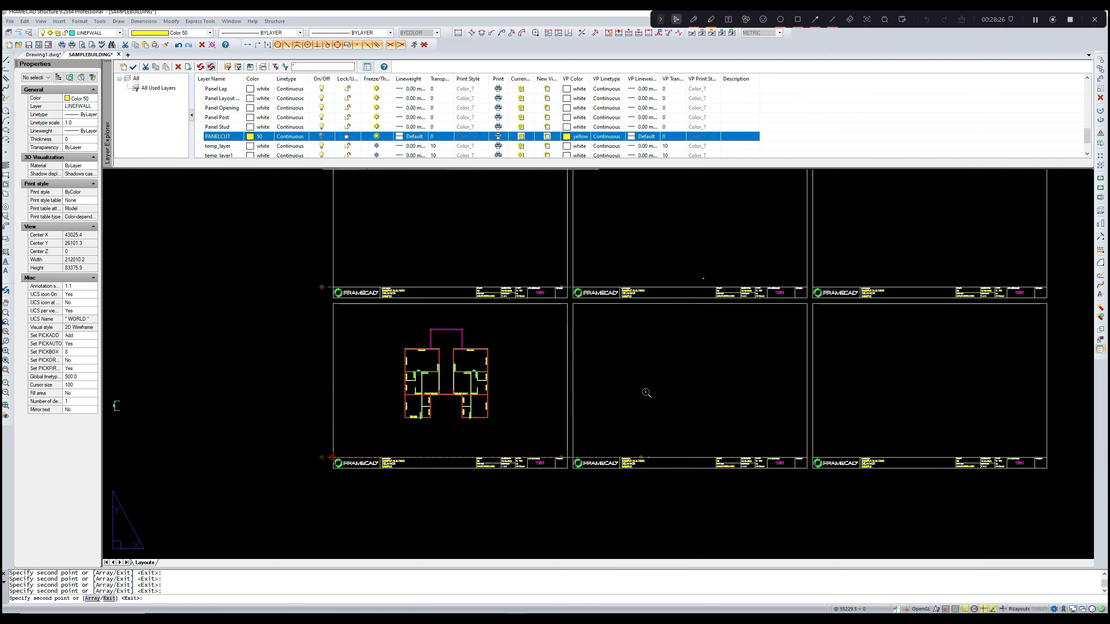
scroll(706, 453, "up", 7)
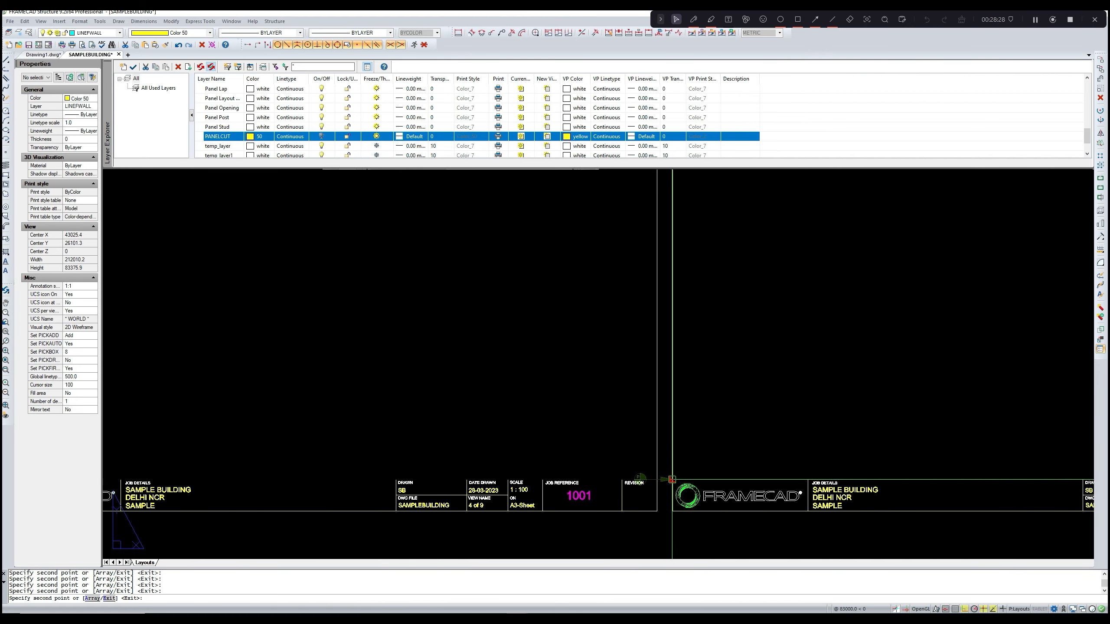
scroll(672, 480, "down", 3)
scroll(673, 461, "up", 2)
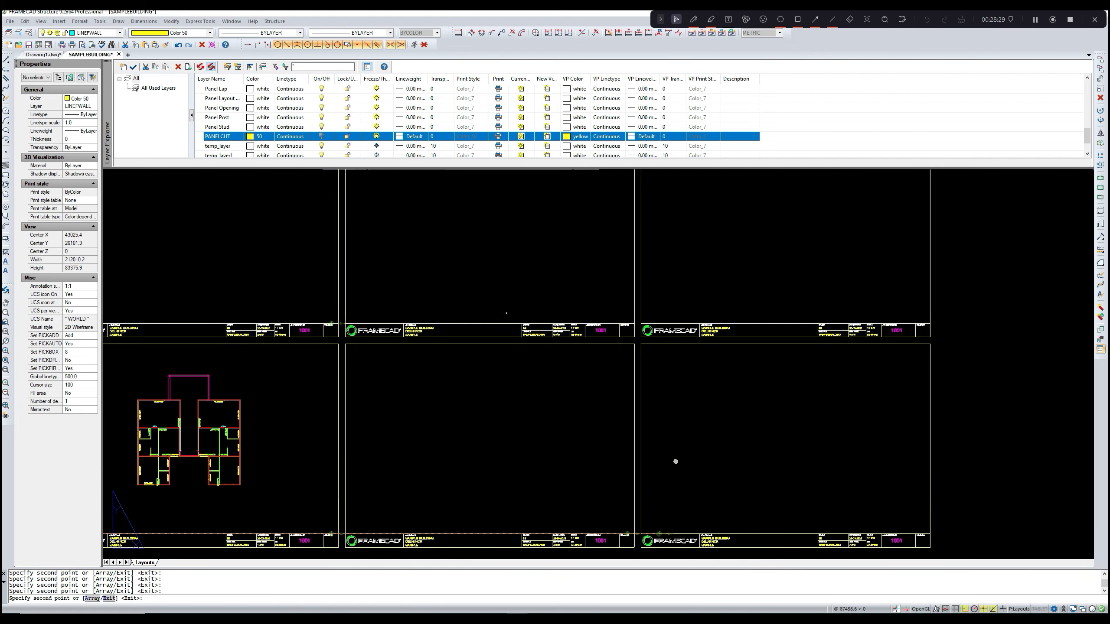
- End the copying and delete the misplaced reference point at the upper frame corner of the third column's bottom sheet
left_click(640, 346)
middle_click_drag(662, 371, 634, 402)
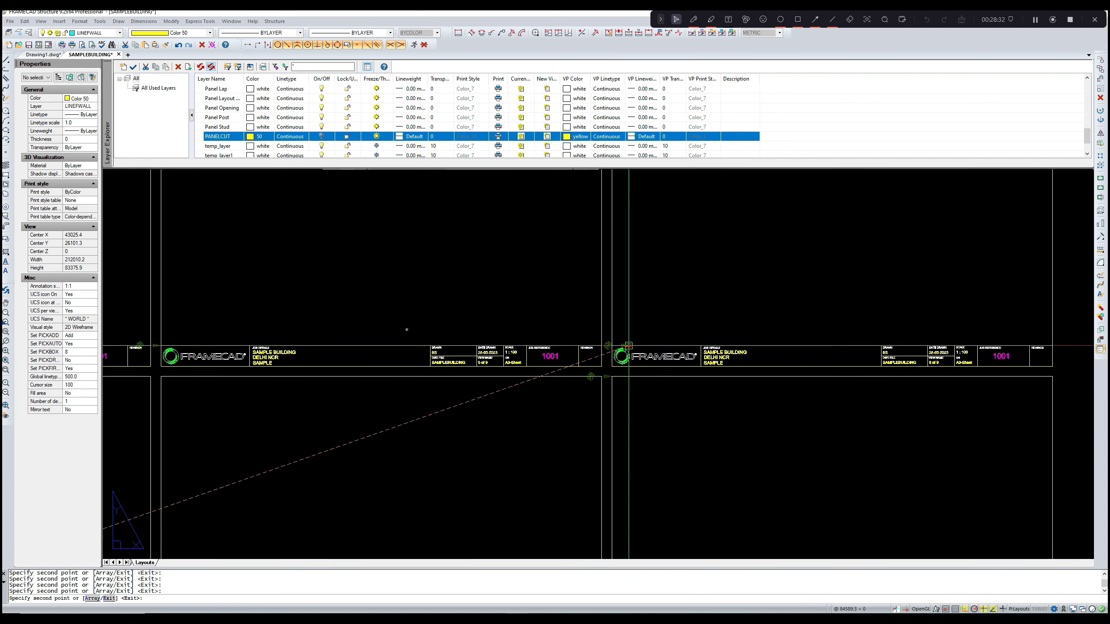
key("Escape")
key("Escape")
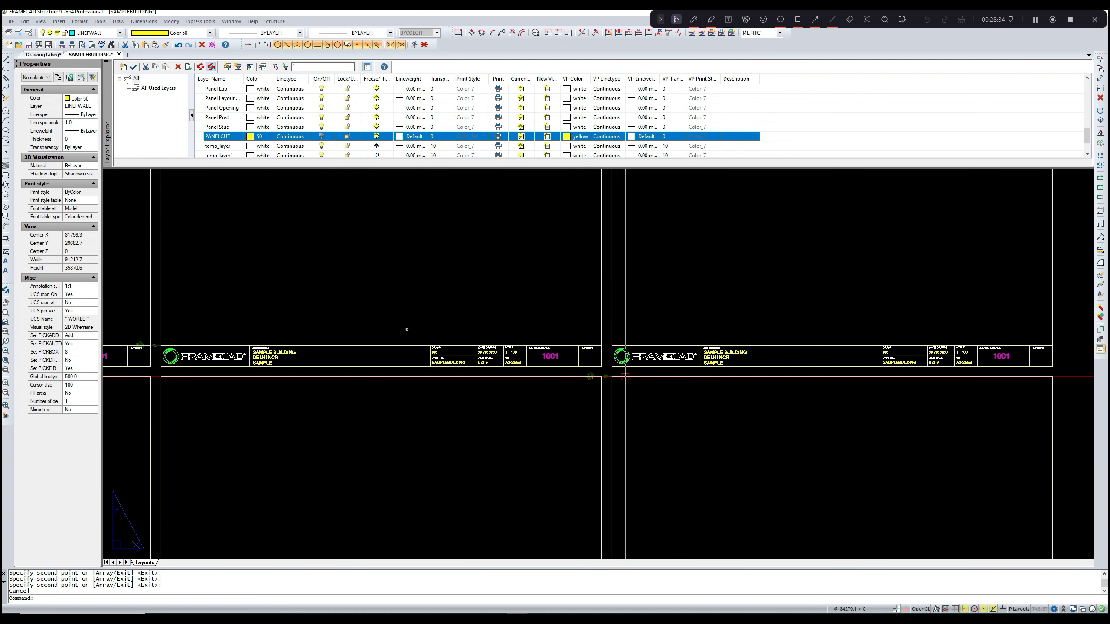
scroll(625, 377, "up", 2)
left_click(608, 378)
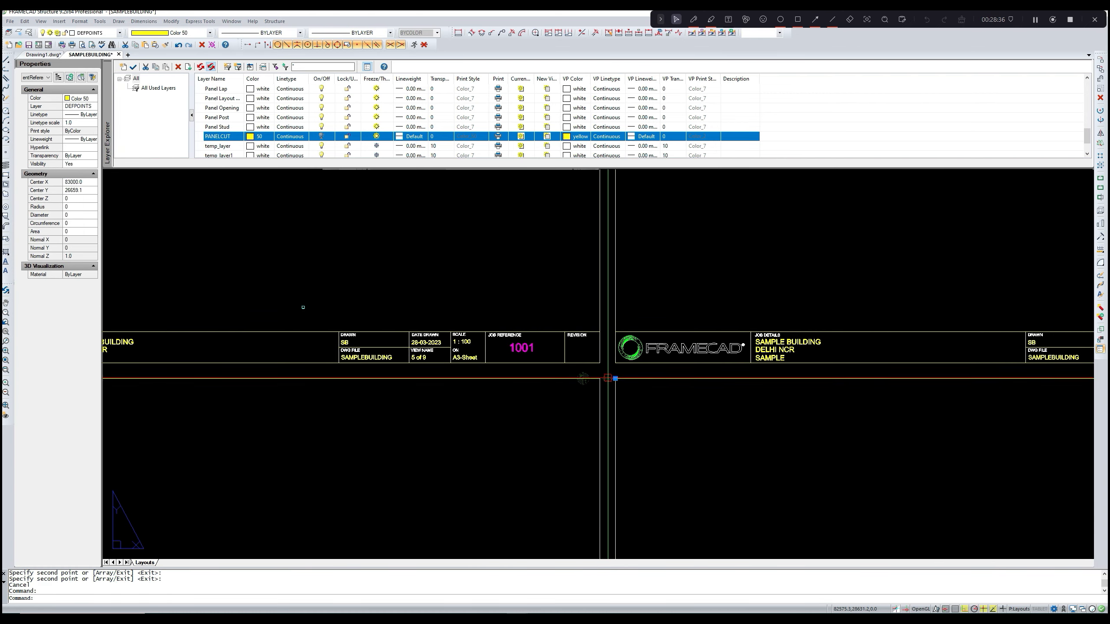
key("Delete")
scroll(607, 378, "down", 5)
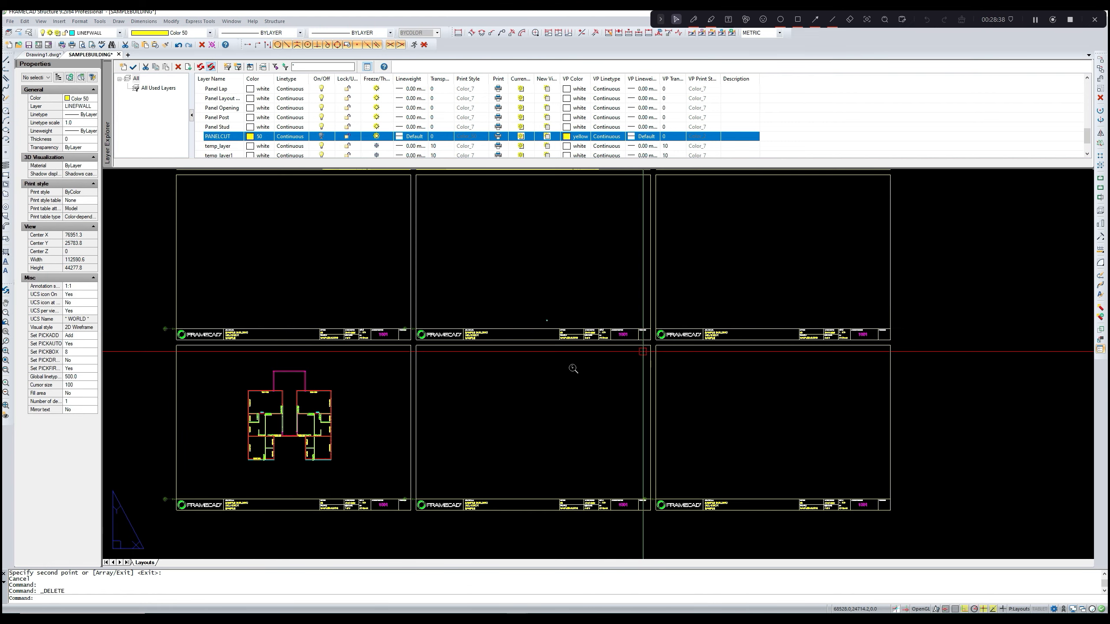
- Delete the tiny stray closed polylines just above the title block on sheet 5 of 9
middle_click_drag(572, 369, 594, 350)
mouse_move(522, 338)
middle_mouse_down()
mouse_move(496, 357)
mouse_move(538, 362)
mouse_move(486, 356)
middle_mouse_up()
scroll(496, 357, "down", 2)
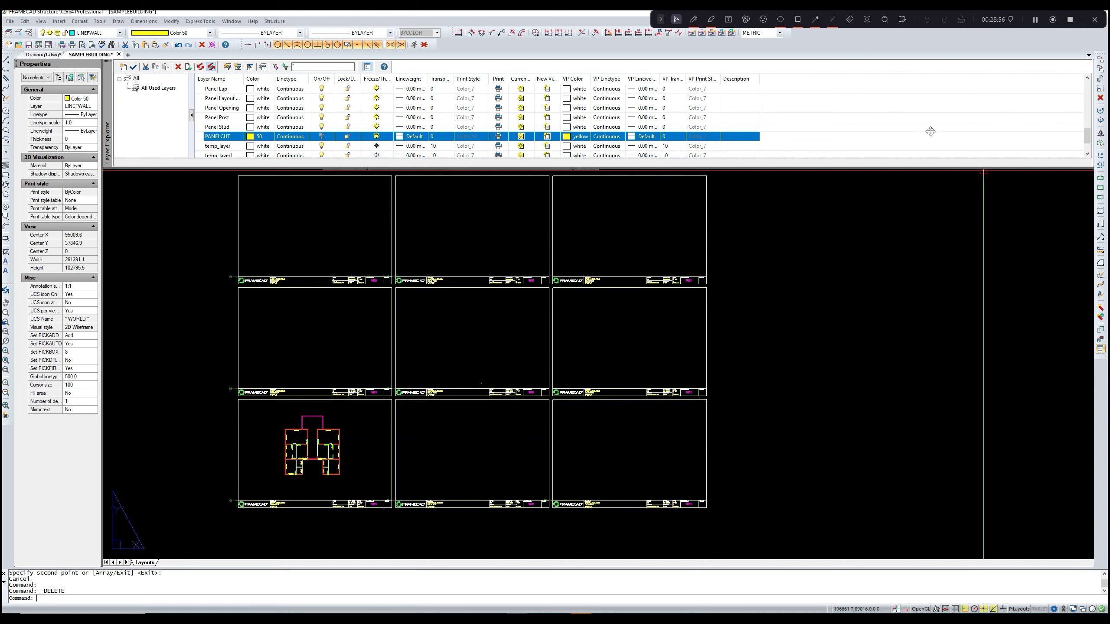
scroll(508, 384, "up", 8)
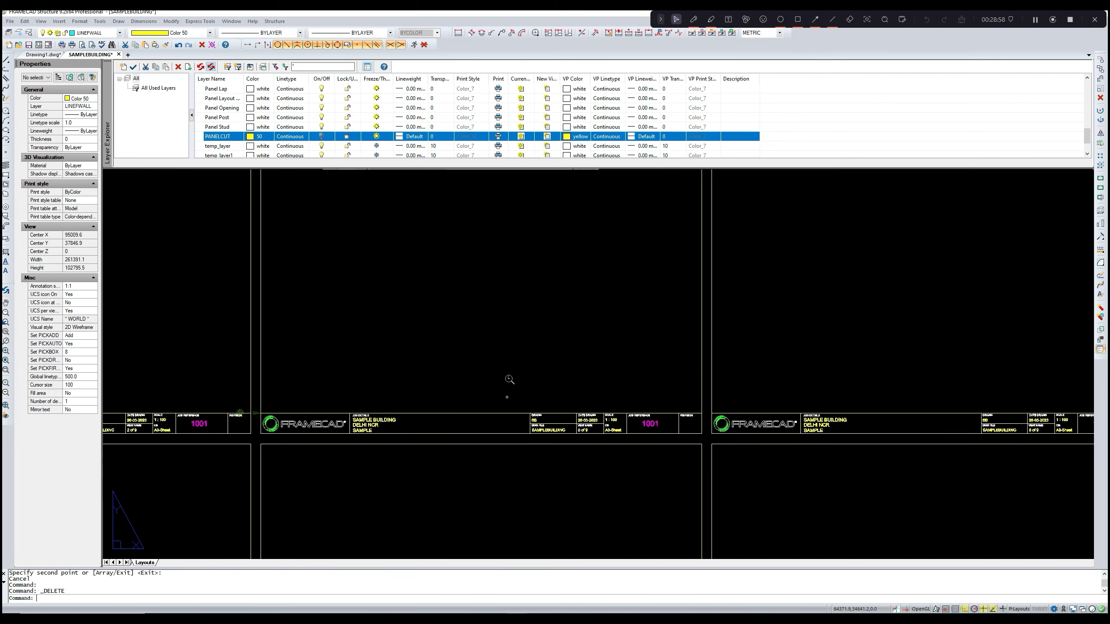
left_click(488, 393)
left_click(520, 411)
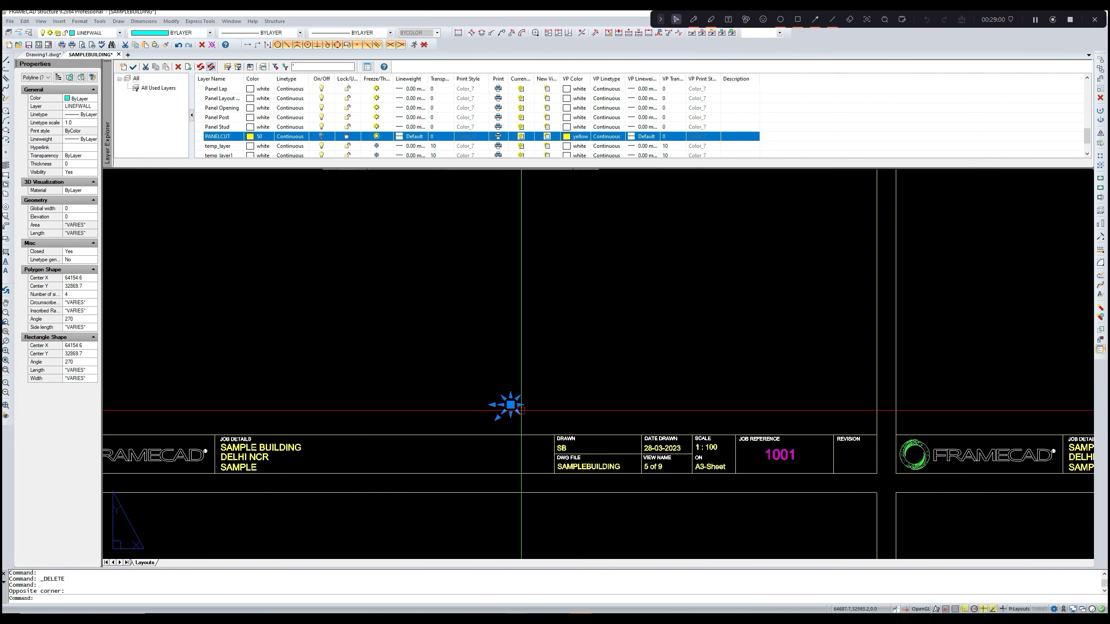
key("Delete")
scroll(538, 384, "down", 6)
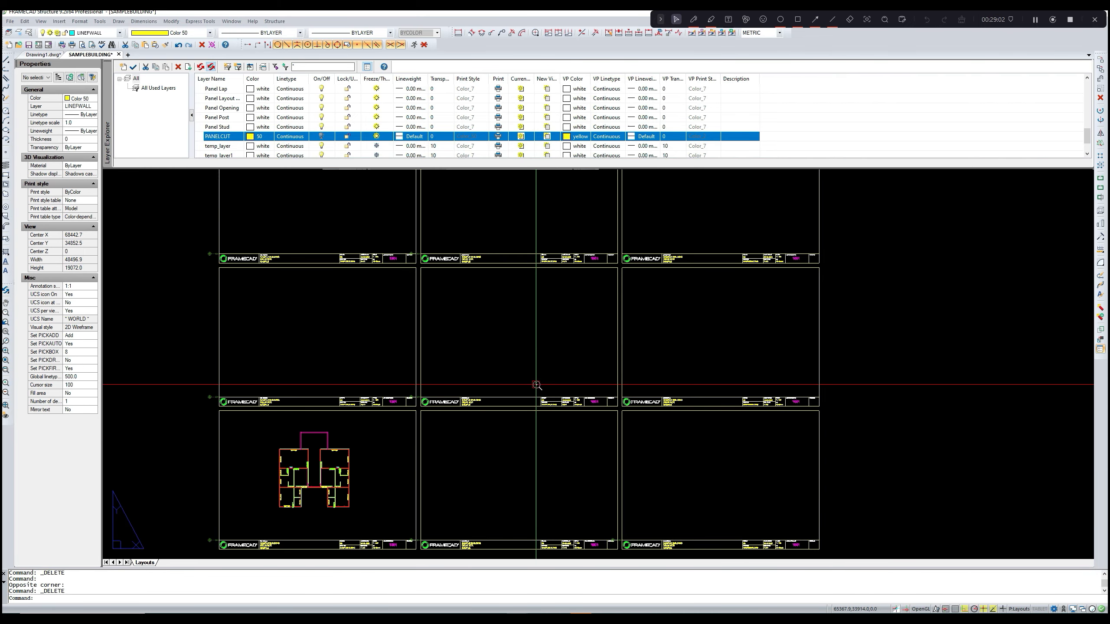
- Move the second and third columns of sheets horizontally away from the building's column by half a sheet width, snapping to the top edge's midpoint
scroll(442, 427, "down", 3)
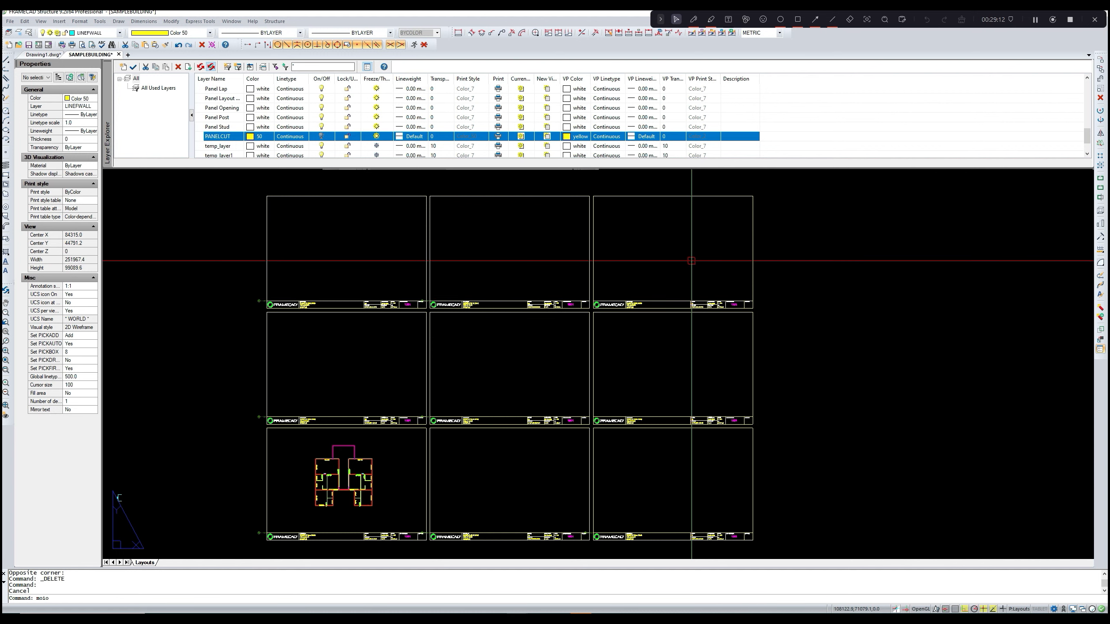
type("ve")
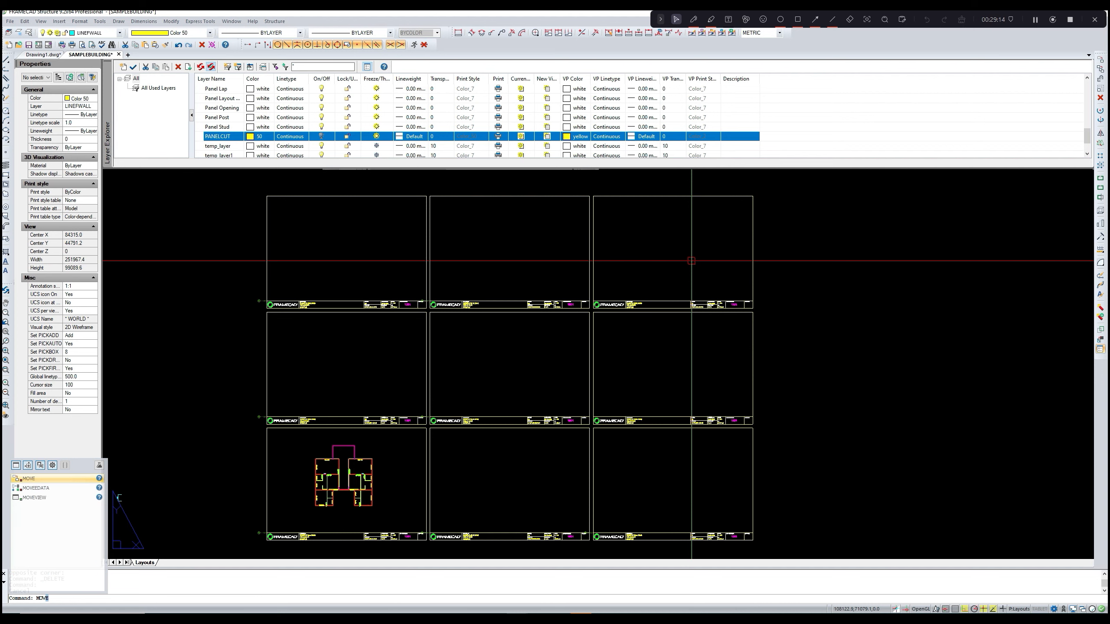
key("Return")
scroll(718, 345, "down", 4)
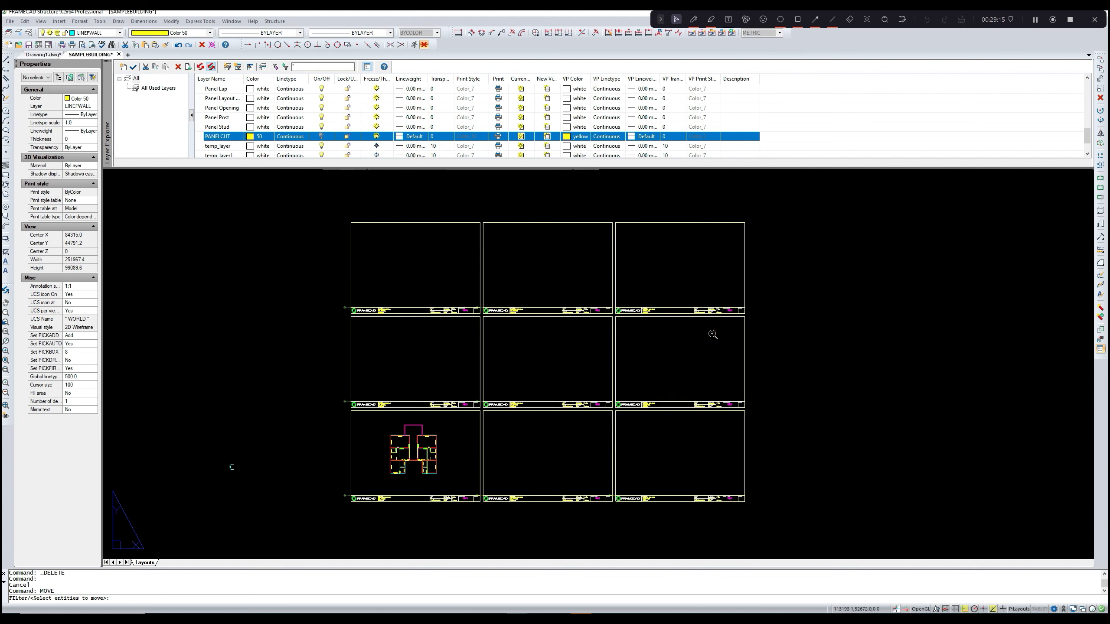
left_click(752, 483)
left_click(525, 228)
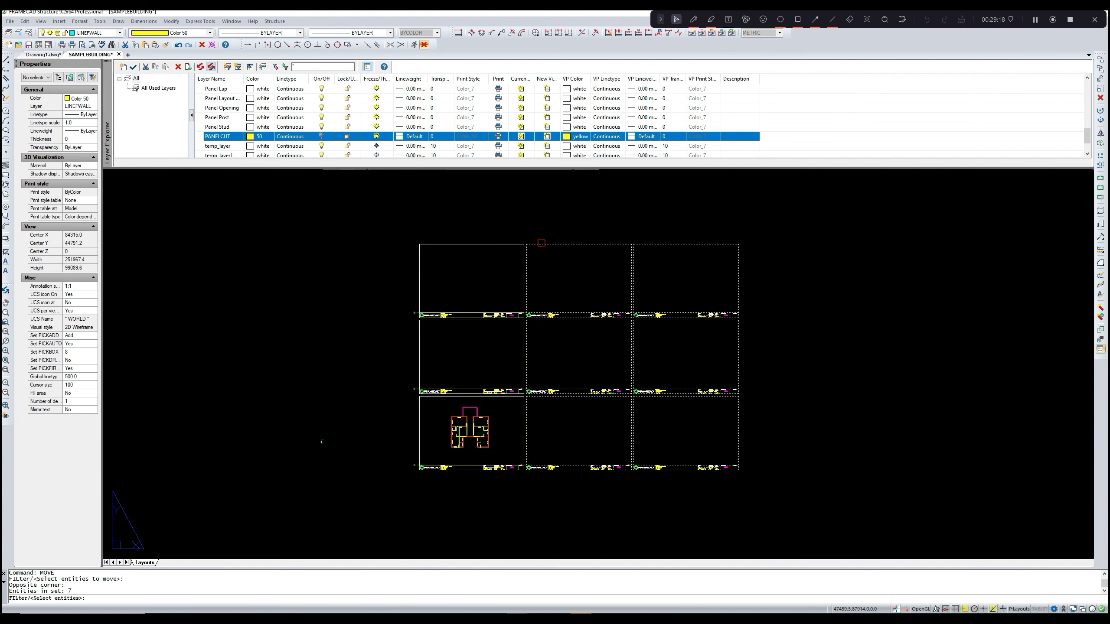
key("Return")
left_click(526, 243)
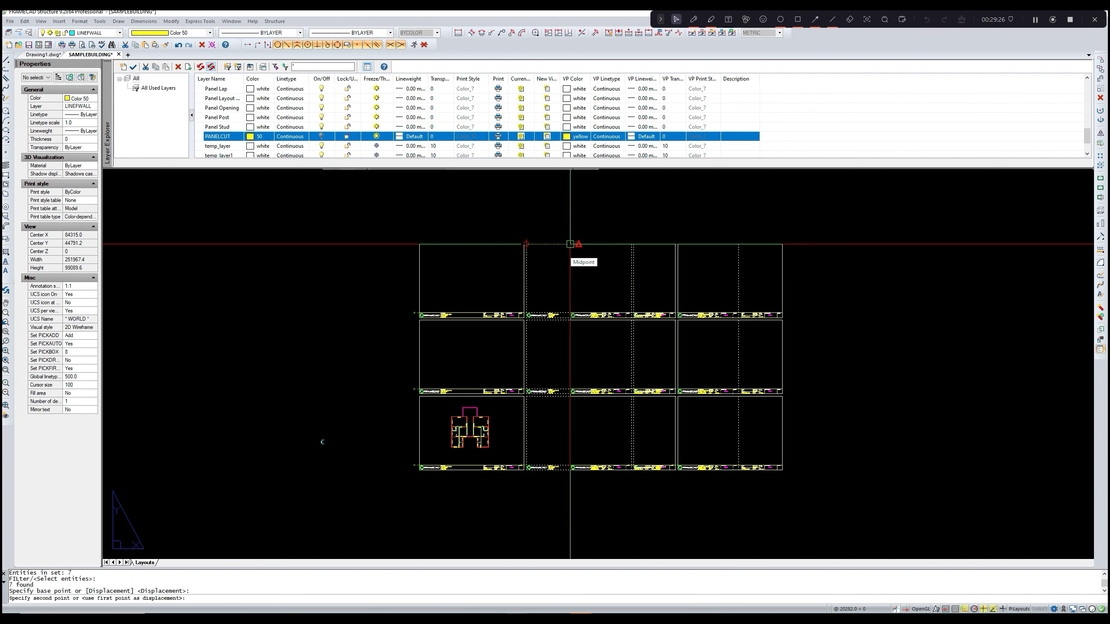
left_click(570, 244)
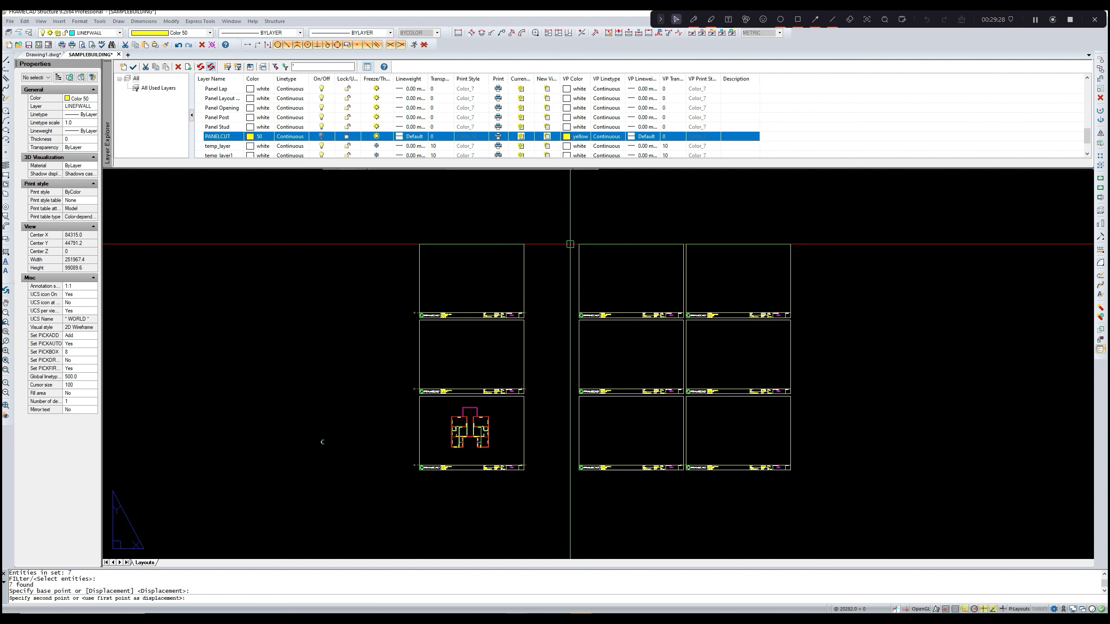
middle_click_drag(693, 302, 583, 301)
key("Escape")
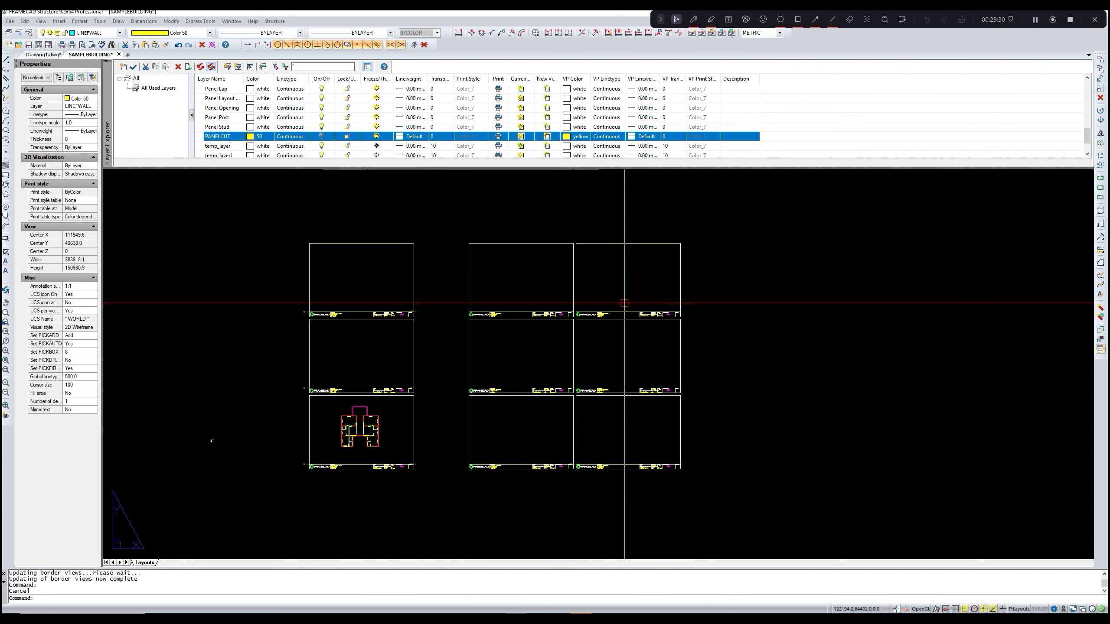
- Move the third column of three sheets horizontally away from the second column by half a sheet width
type("mov")
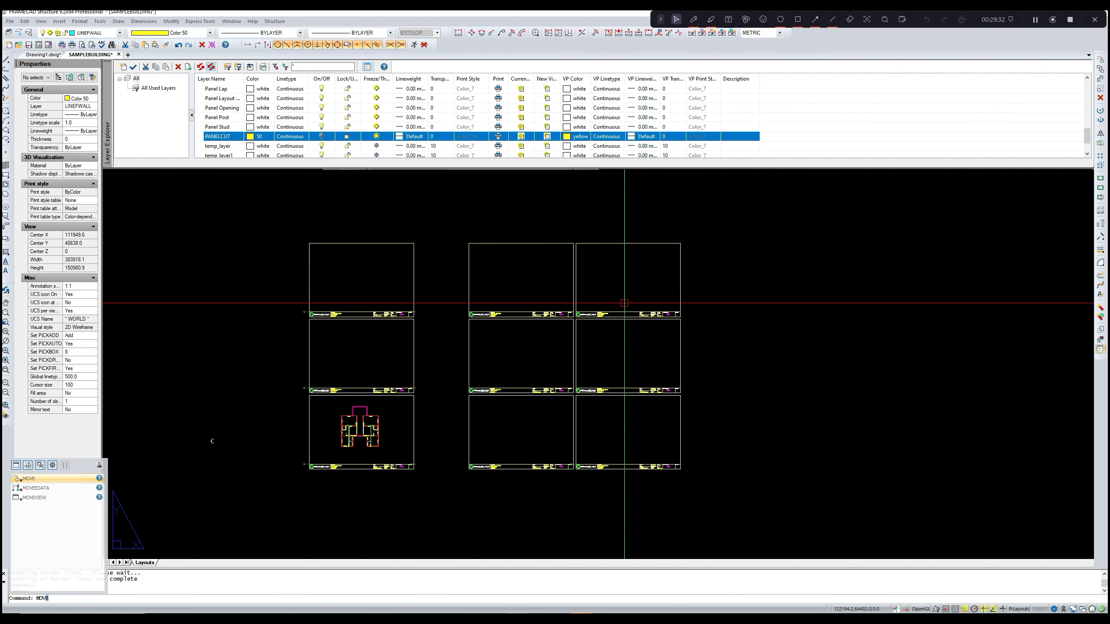
key("Return")
left_click(701, 493)
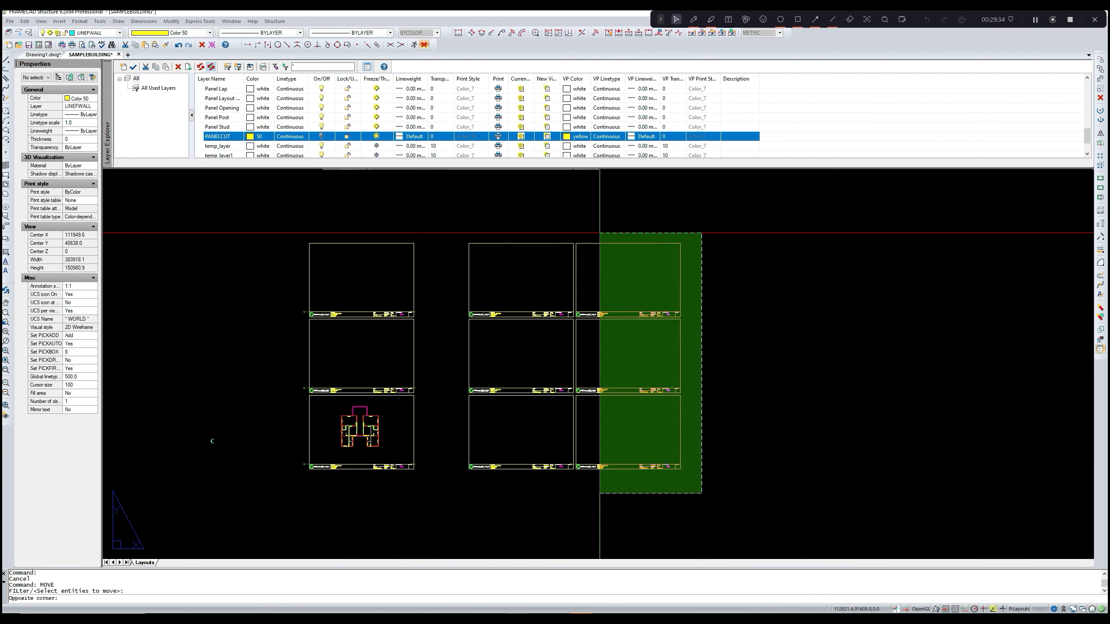
left_click(597, 232)
key("Return")
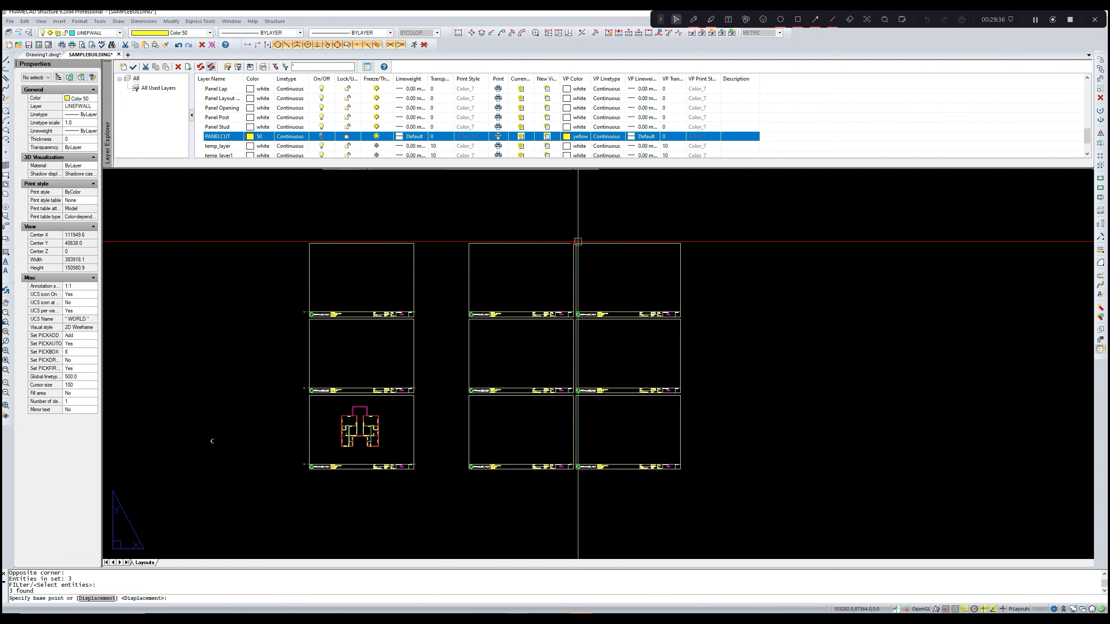
left_click(577, 242)
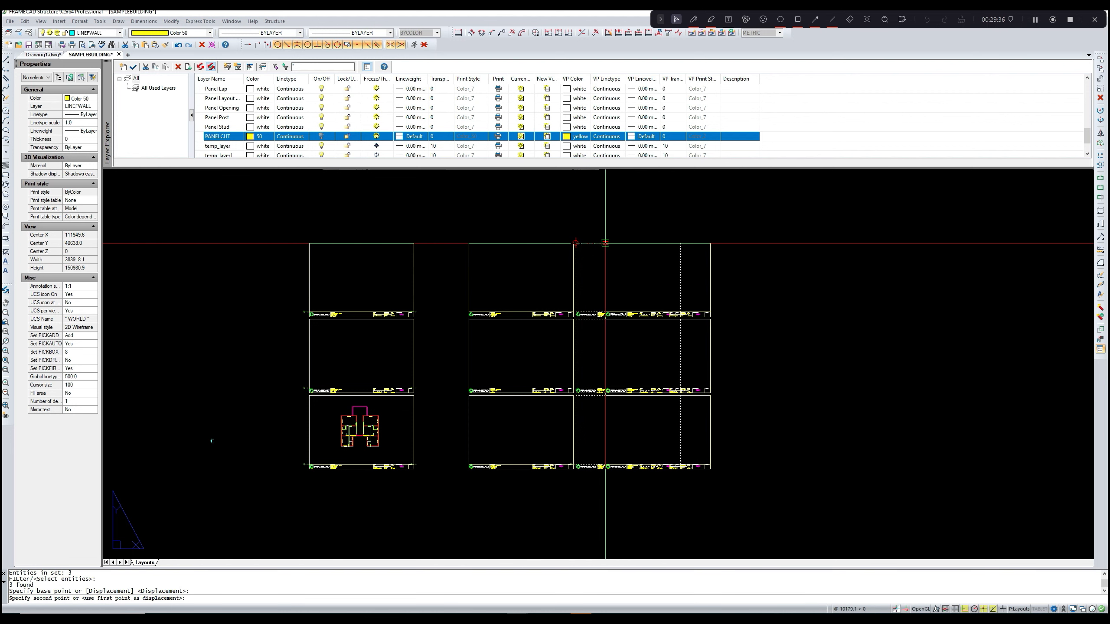
left_click(628, 243)
middle_click_drag(588, 318, 648, 287)
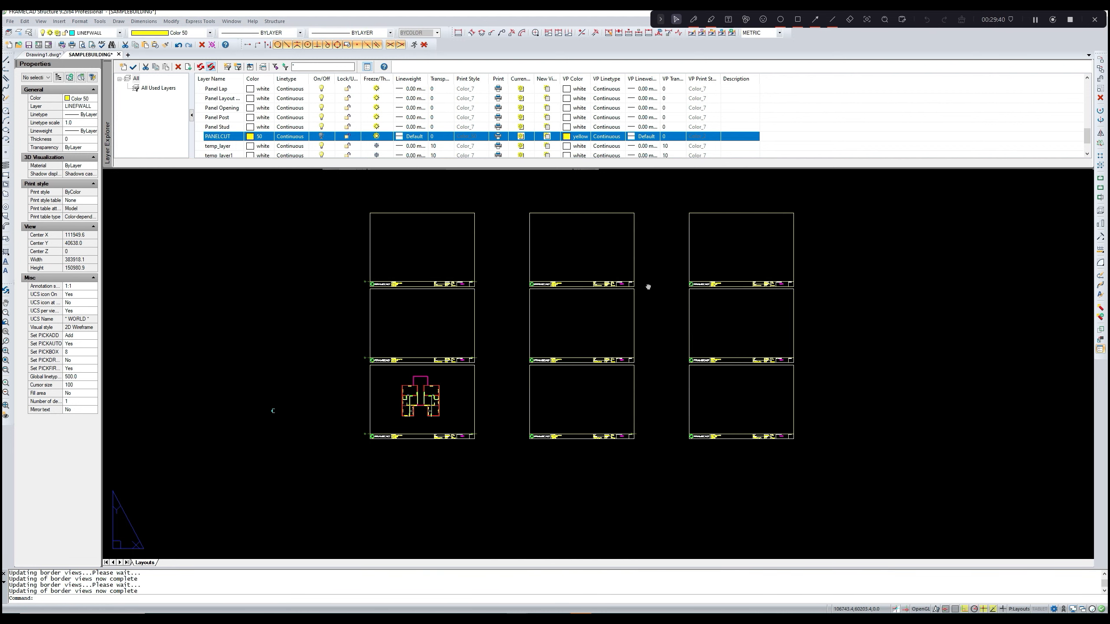
- Examine the spaced-out sheets and the reference points beside their title blocks
scroll(525, 303, "up", 4)
scroll(529, 266, "down", 3)
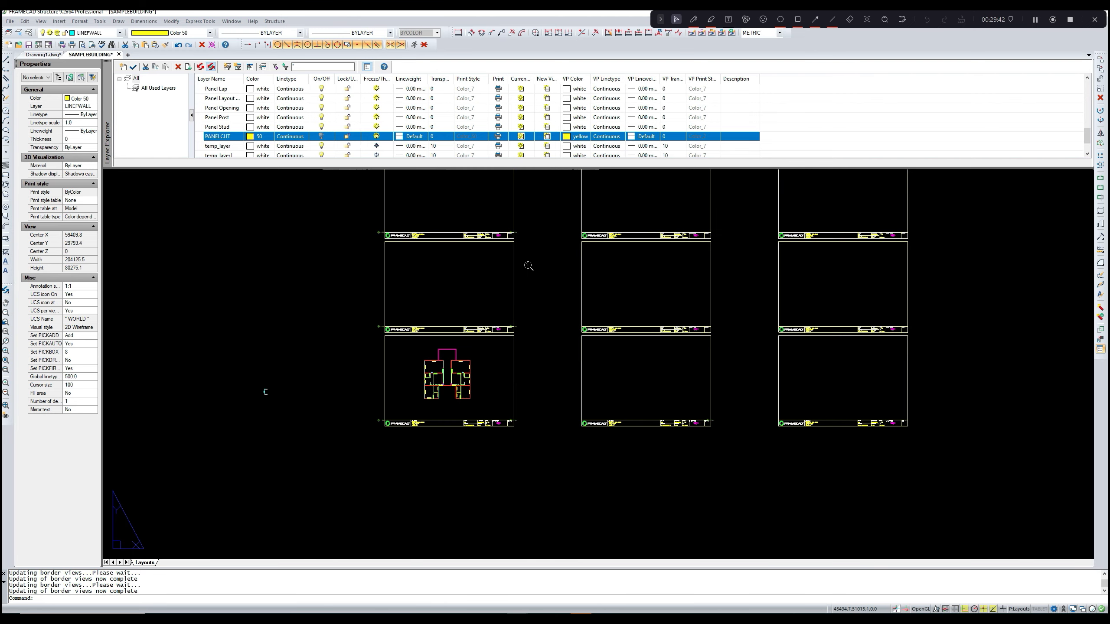
mouse_move(532, 265)
middle_mouse_down()
mouse_move(515, 322)
mouse_move(565, 257)
middle_mouse_up()
scroll(547, 291, "up", 4)
scroll(547, 291, "down", 3)
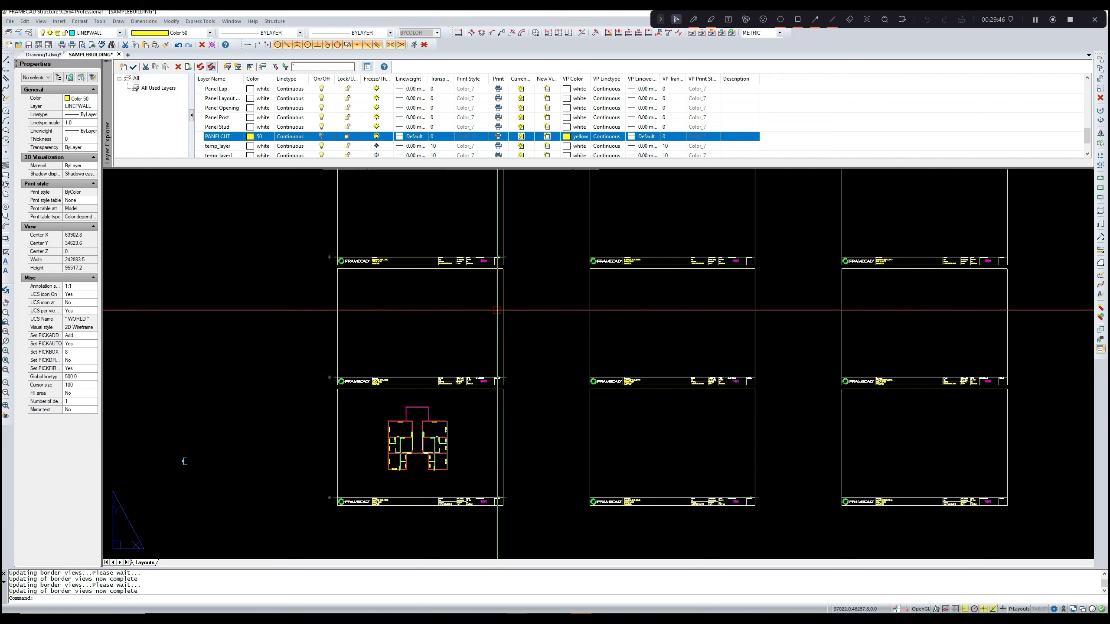
scroll(328, 385, "up", 5)
key("Escape")
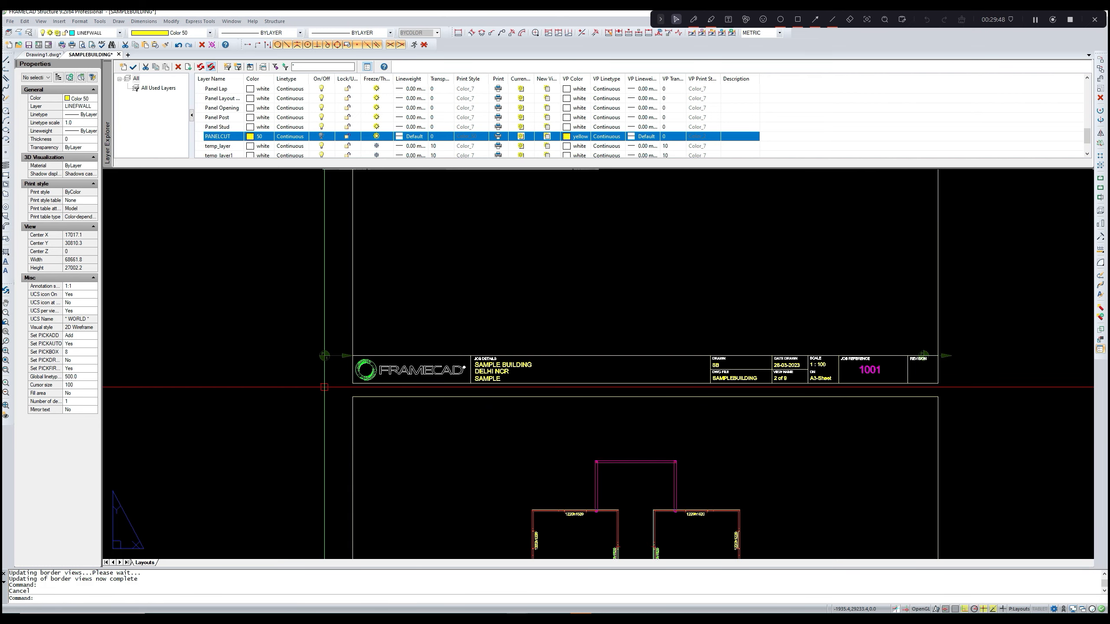
key("Escape")
scroll(324, 386, "down", 2)
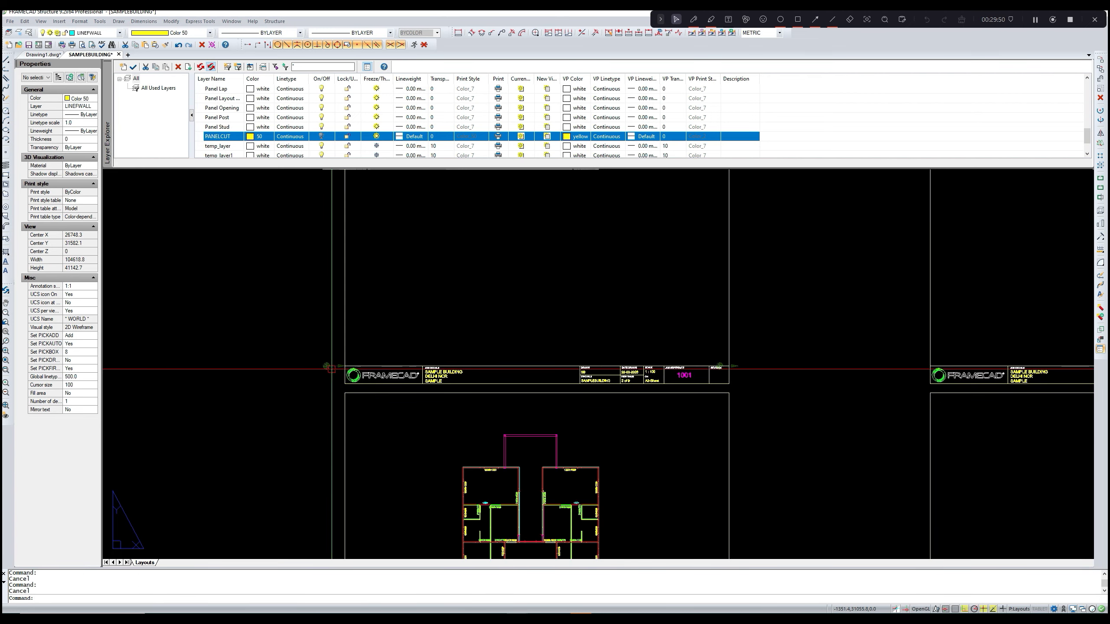
type("laY")
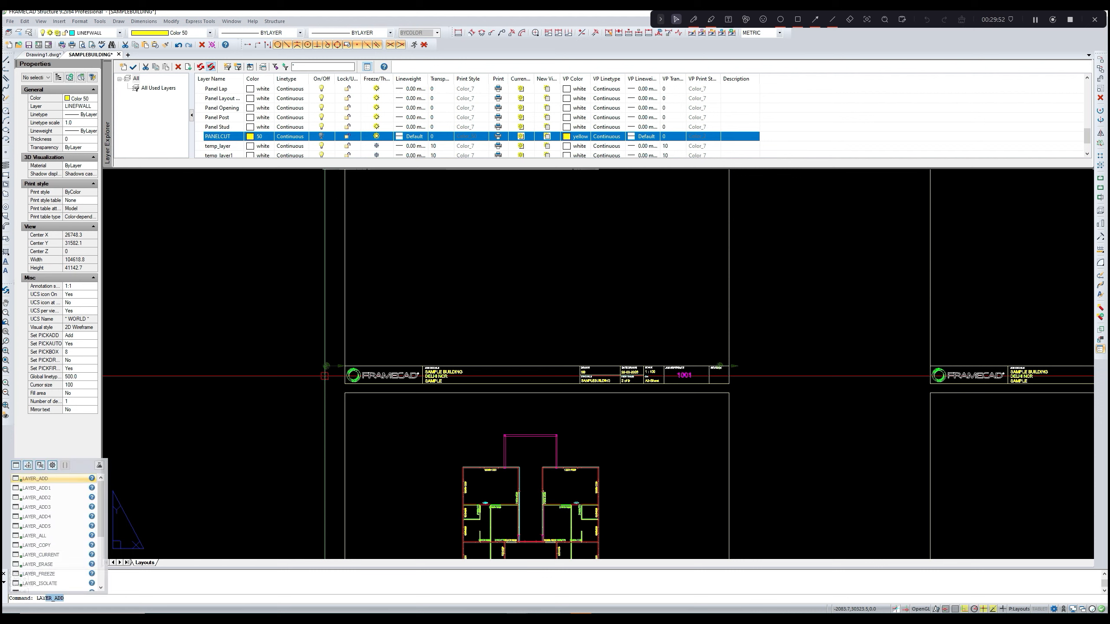
type("Io")
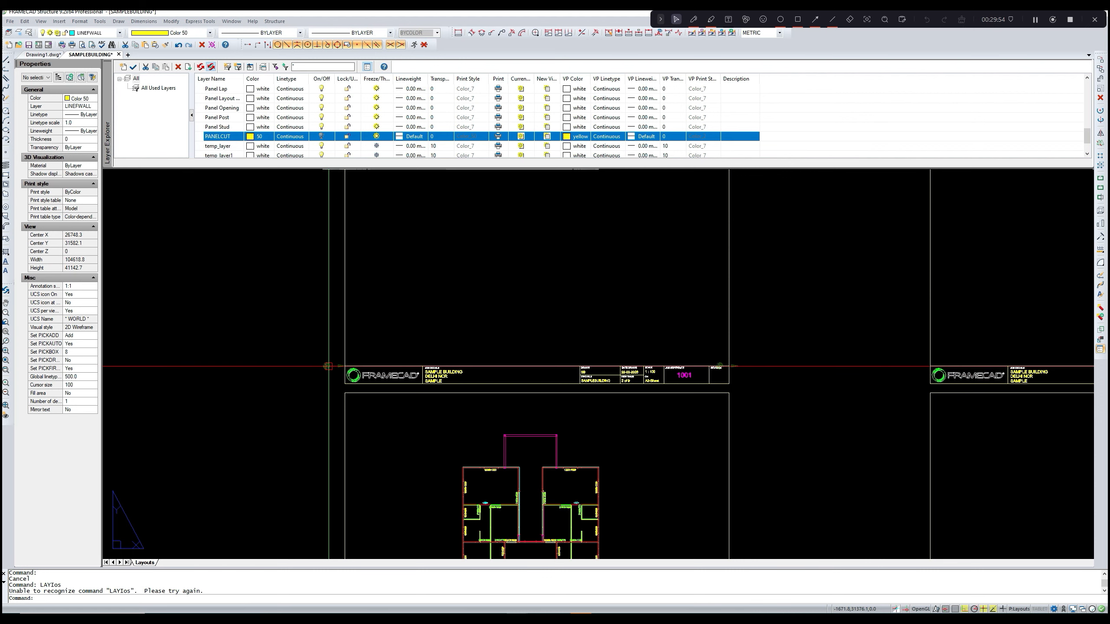
key("Escape")
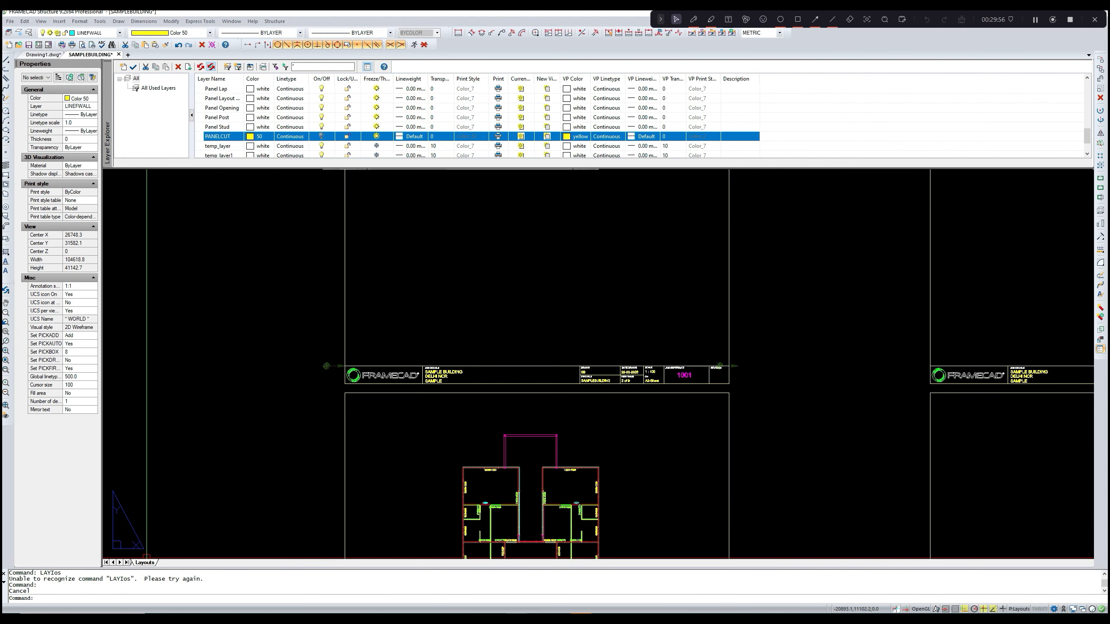
- Isolate the reference points' layer with LAYISO, using the point beside the title block of sheet 2 of 9
type("layiso")
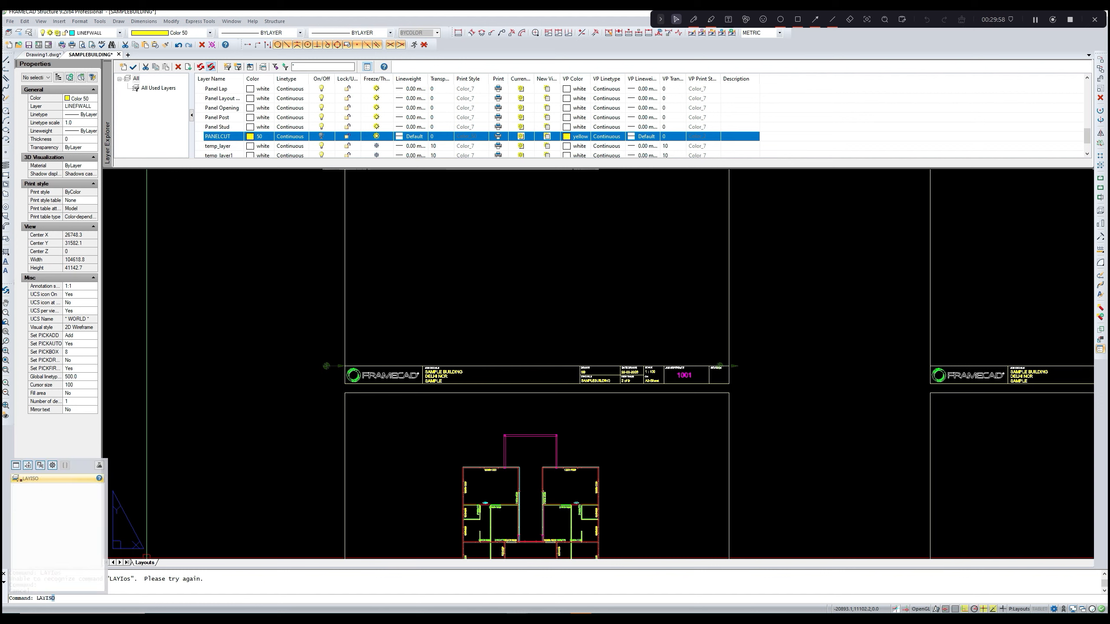
key("Return")
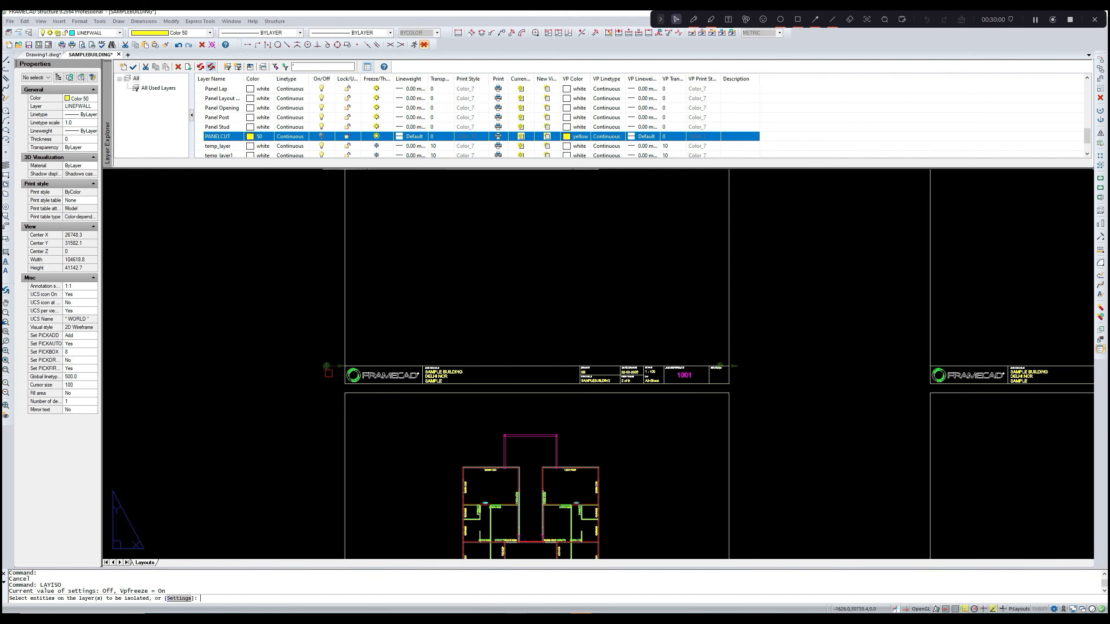
left_click(335, 365)
key("Return")
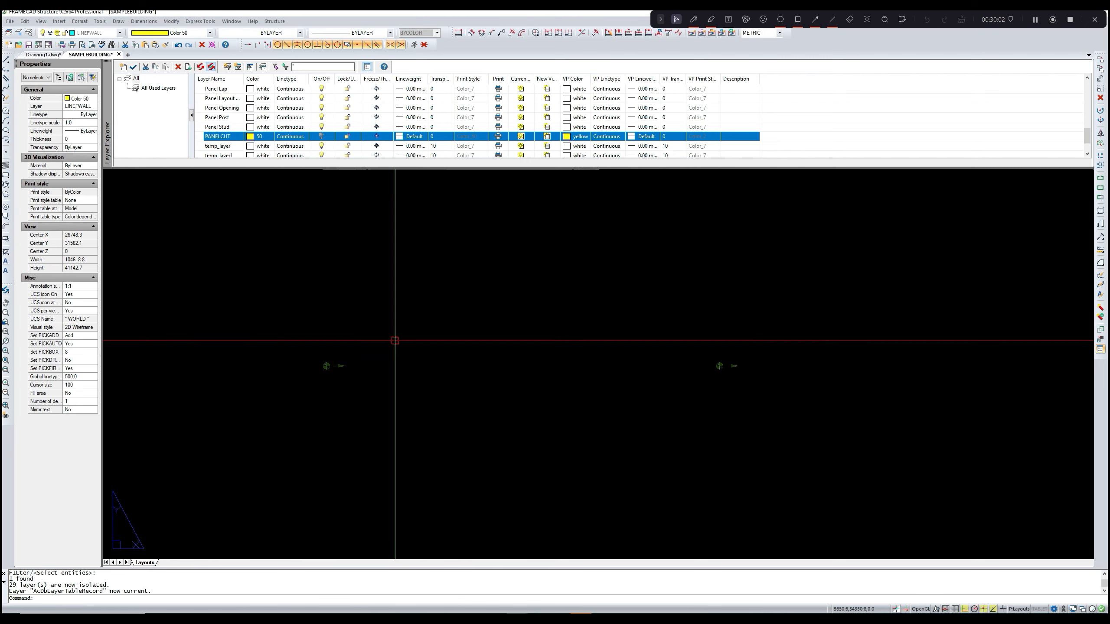
scroll(442, 337, "down", 2)
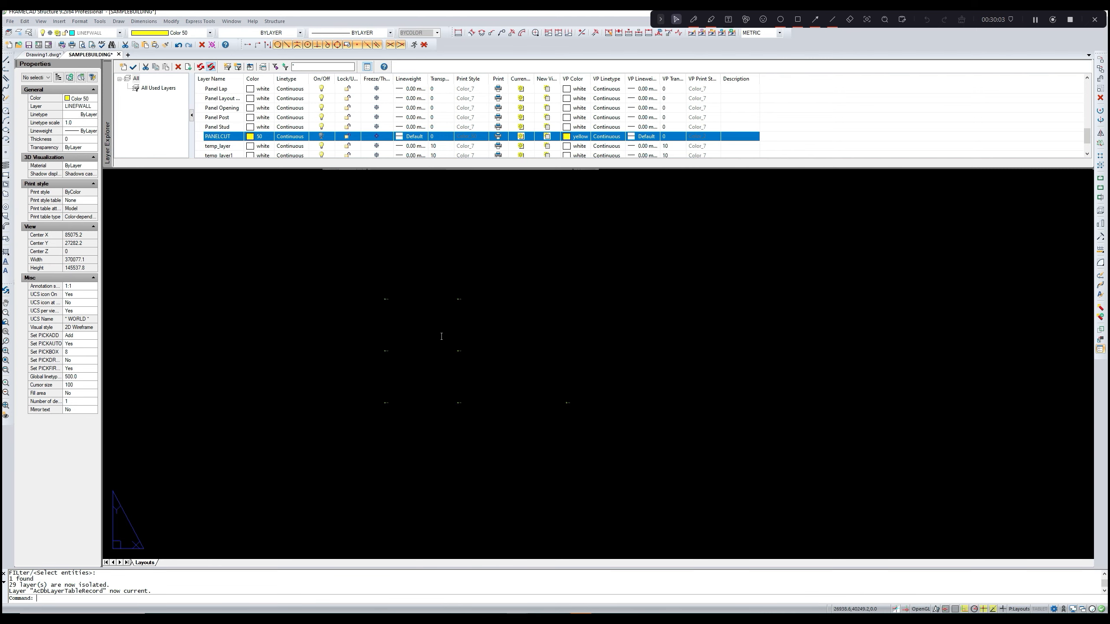
- Delete the misplaced reference points of the second and third sheet columns, keeping those of the building's column
left_click(444, 277)
left_click(607, 426)
key("Delete")
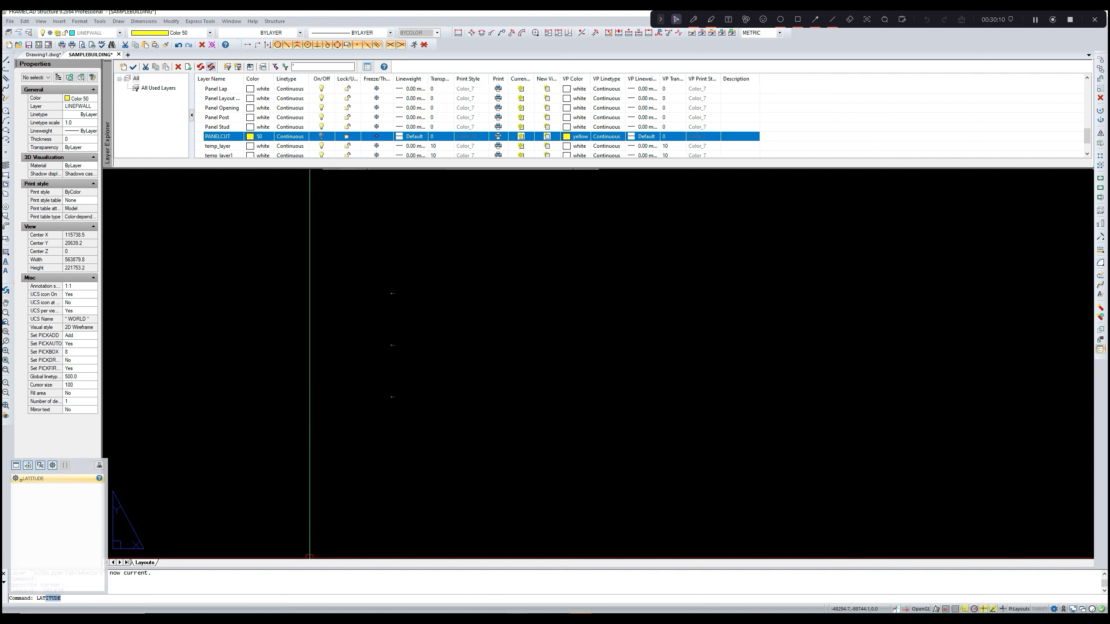
- Restore the isolated layers with LAYUNISO
type("UN")
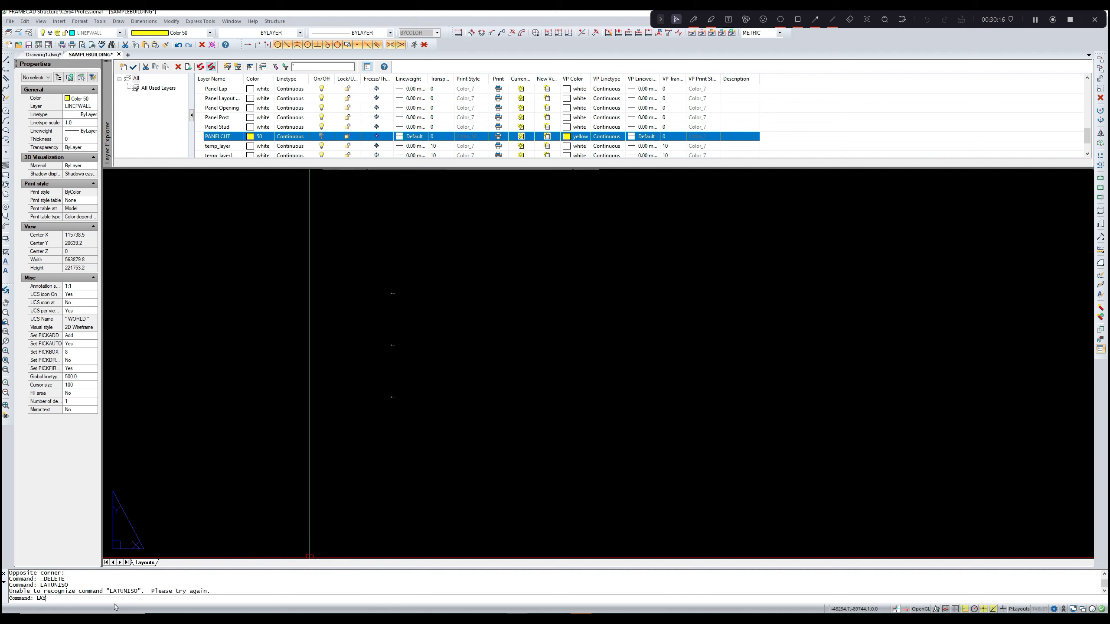
type("UNISO")
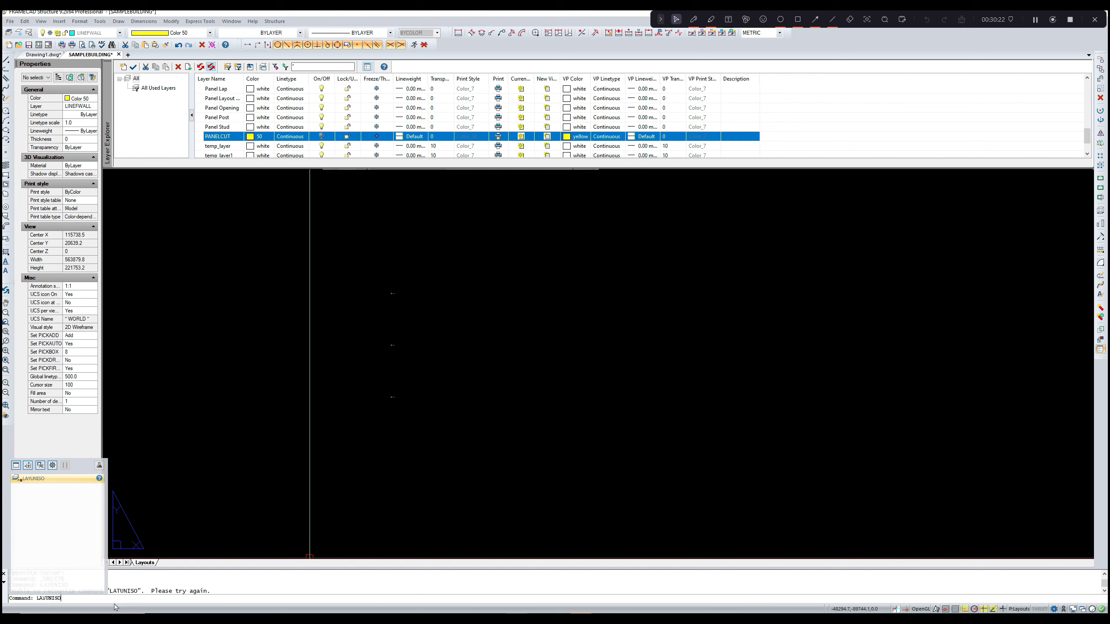
key("Return")
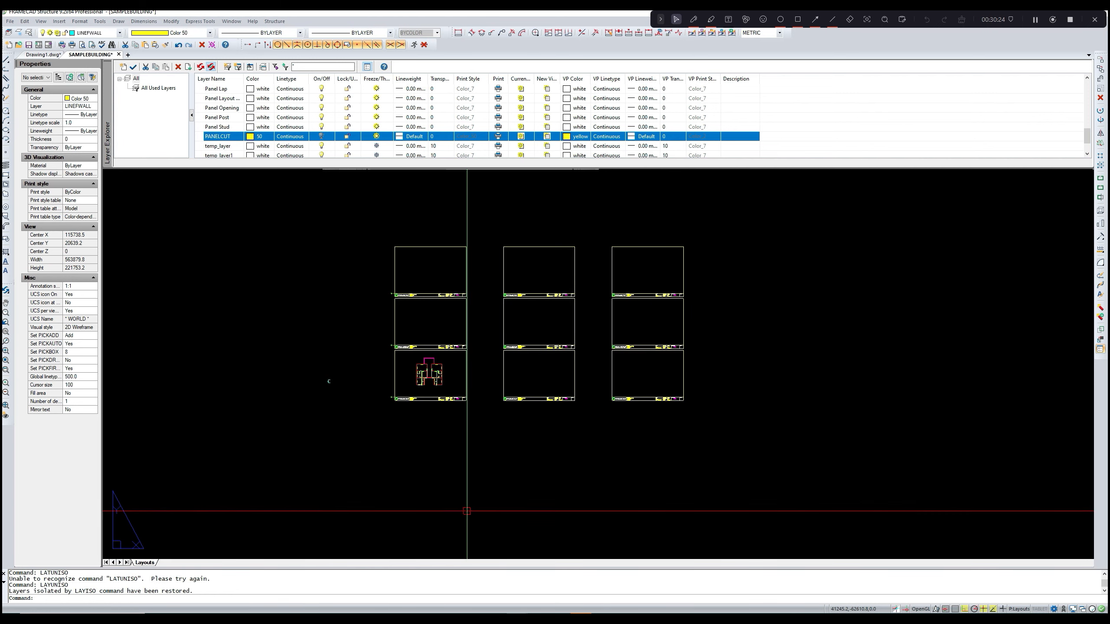
- Copy sheet 1's reference point from its title block's upper-left corner to the matching corners of the second column's lowest and middle sheets
scroll(455, 395, "up", 10)
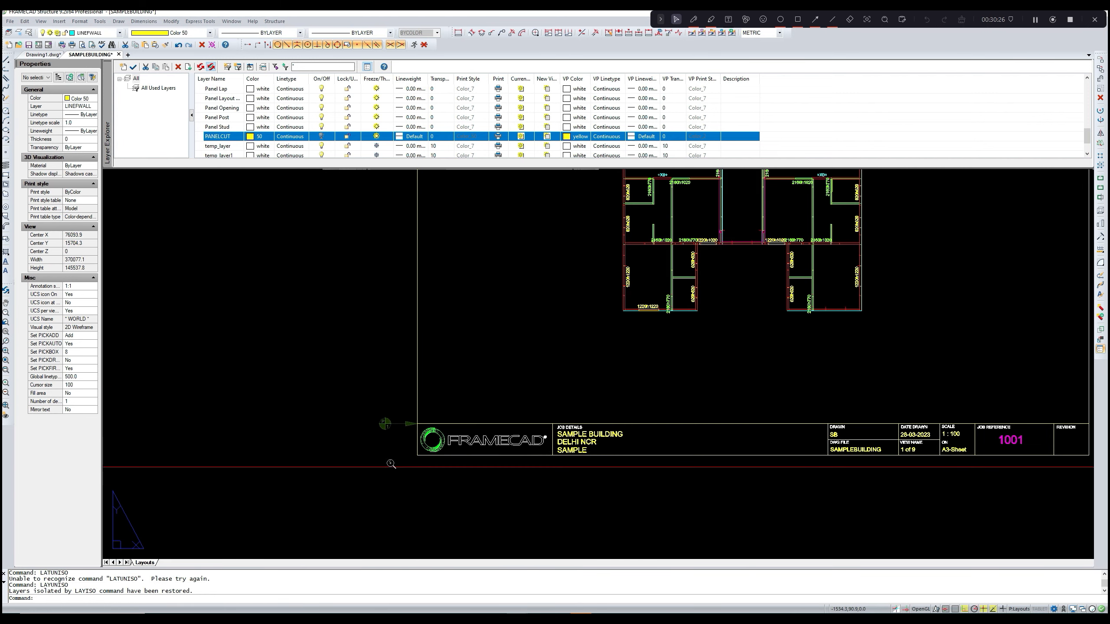
type("co")
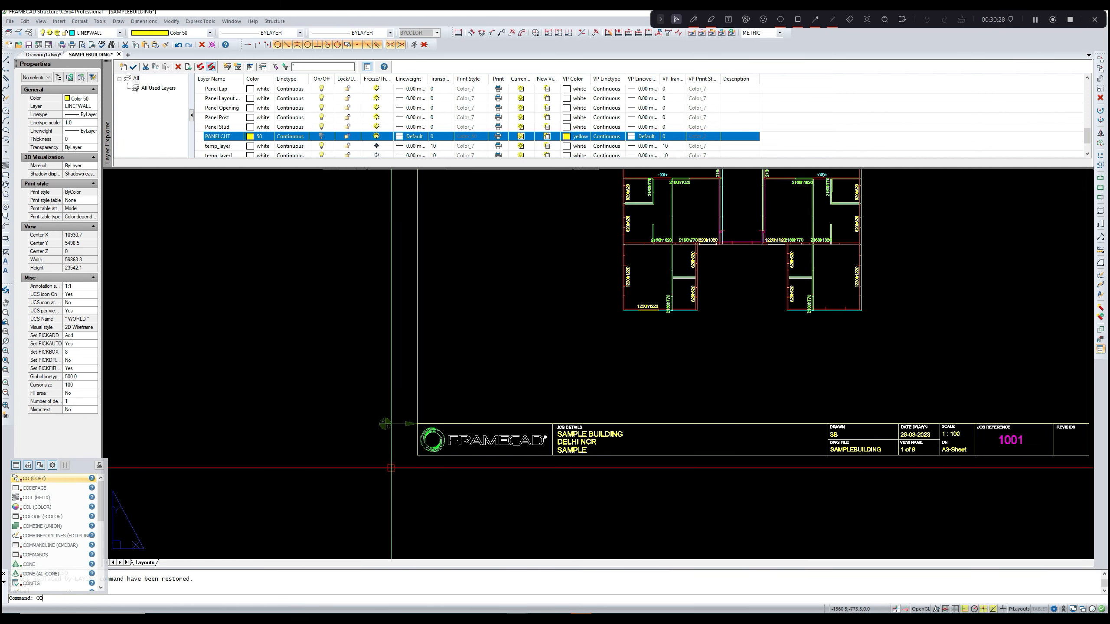
key("Return")
key("Return")
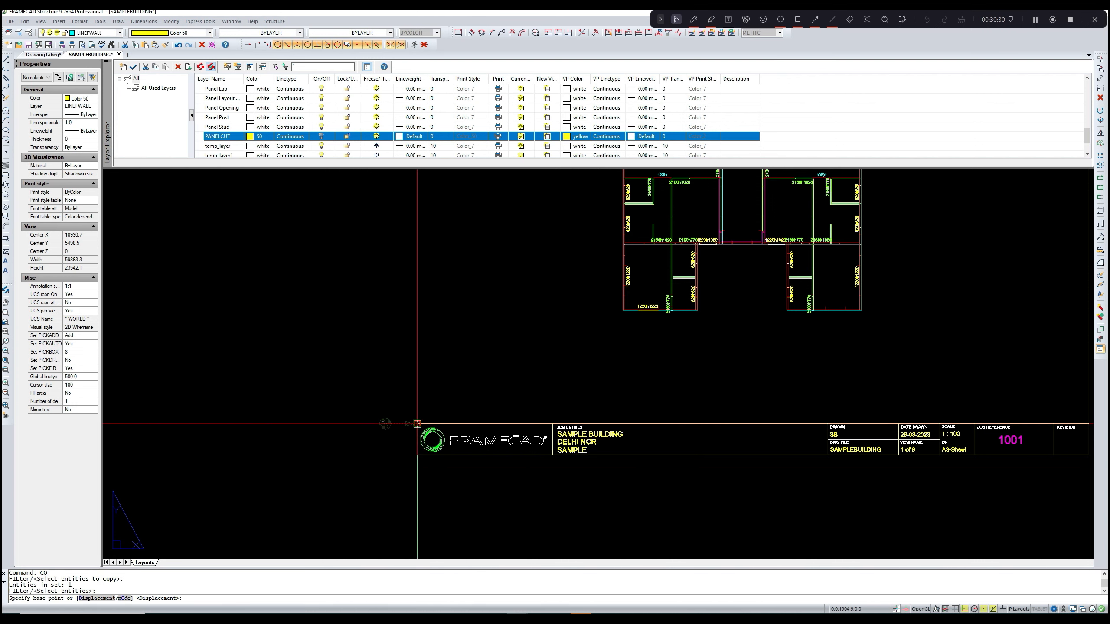
left_click(417, 424)
scroll(417, 424, "down", 5)
scroll(669, 424, "up", 3)
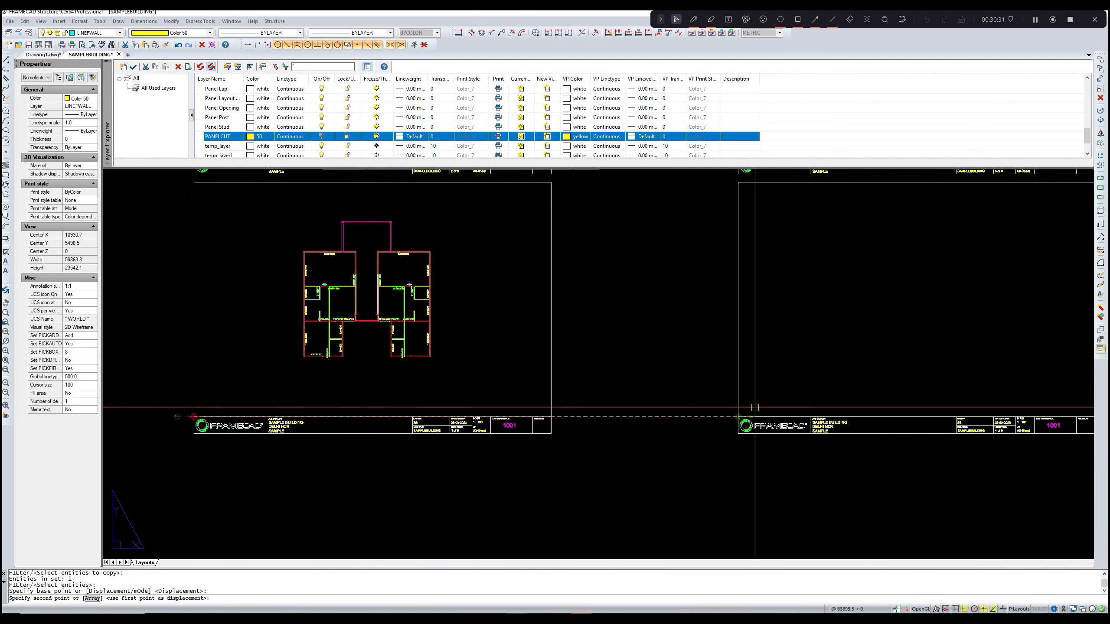
left_click(730, 360)
middle_click_drag(707, 278, 670, 421)
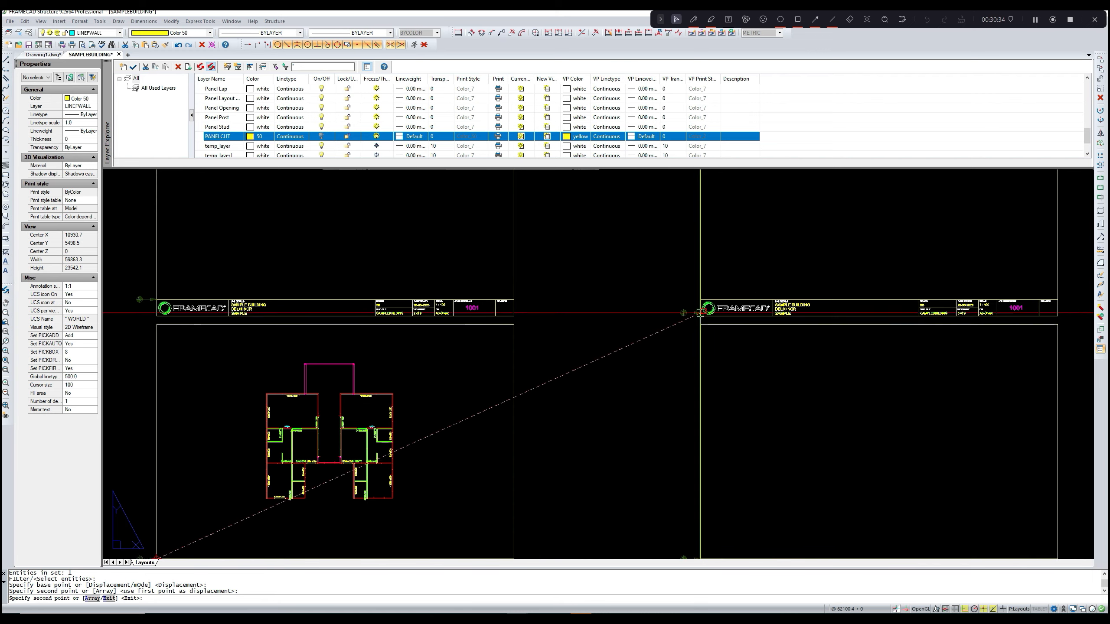
left_click(699, 300)
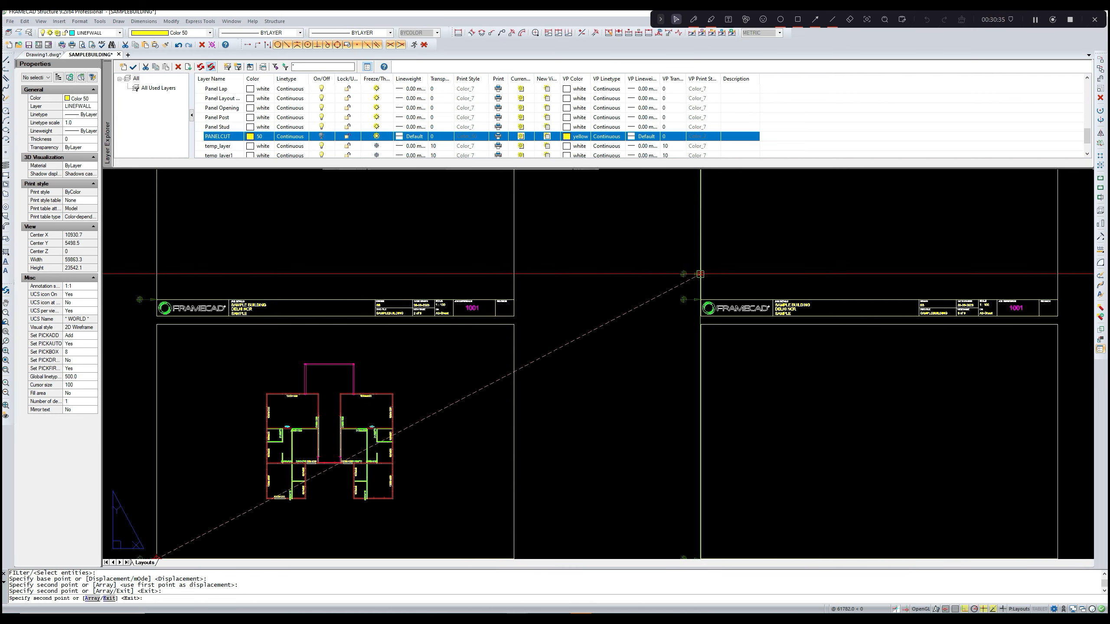
- Place another copy of the reference point at the title block corner of the second column's uppermost sheet
middle_click_drag(699, 275, 666, 373)
scroll(665, 373, "up", 1)
scroll(666, 373, "down", 4)
middle_click_drag(685, 318, 661, 412)
scroll(666, 300, "up", 3)
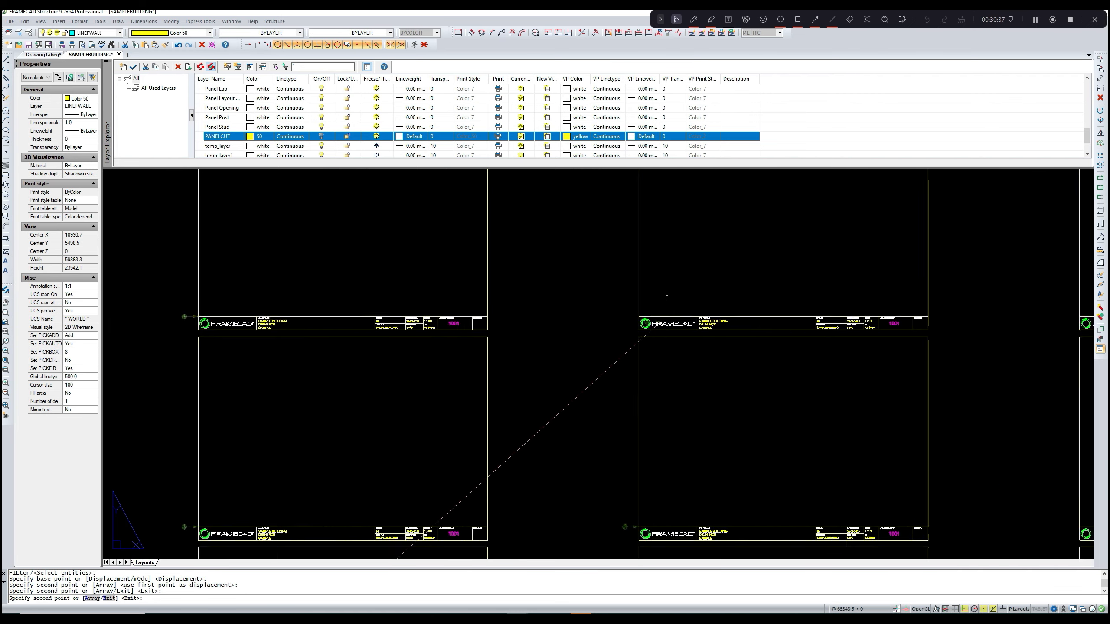
left_click(633, 323)
scroll(658, 284, "down", 3)
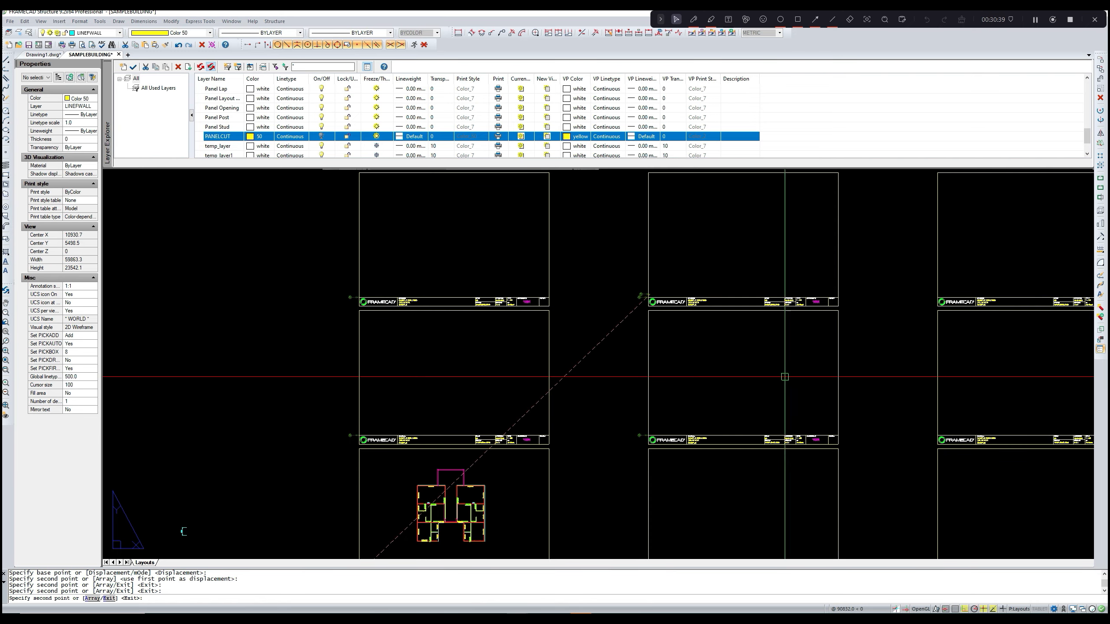
- Copy the reference point to the title block corners of all three sheets in the third column and end the copying
scroll(580, 299, "down", 3)
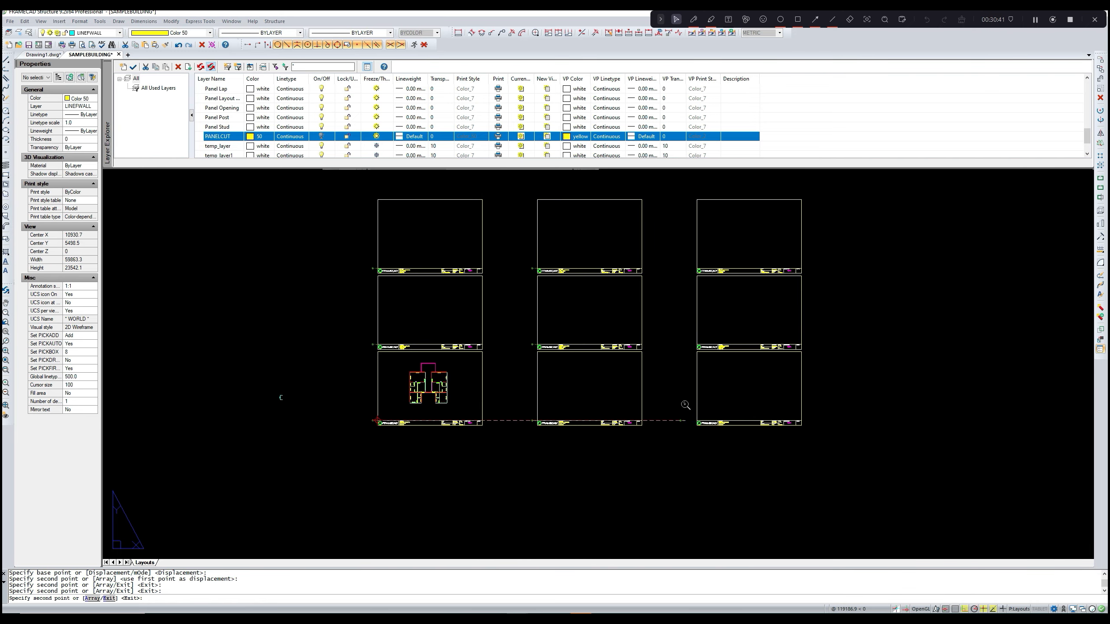
scroll(685, 406, "up", 5)
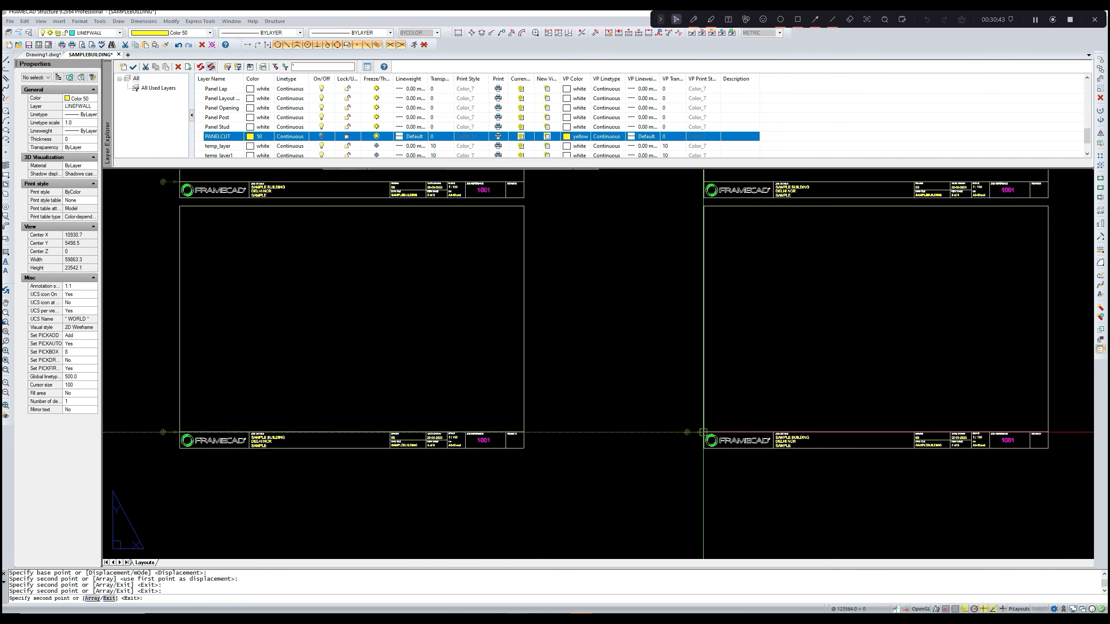
middle_click_drag(731, 300, 684, 387)
scroll(647, 275, "up", 2)
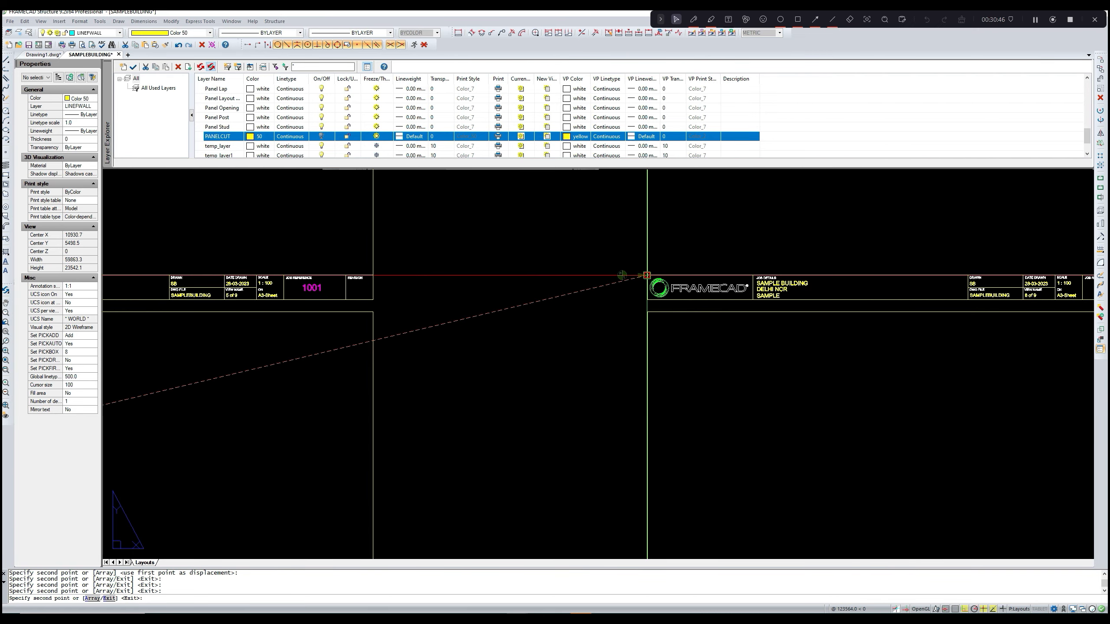
scroll(614, 302, "down", 3)
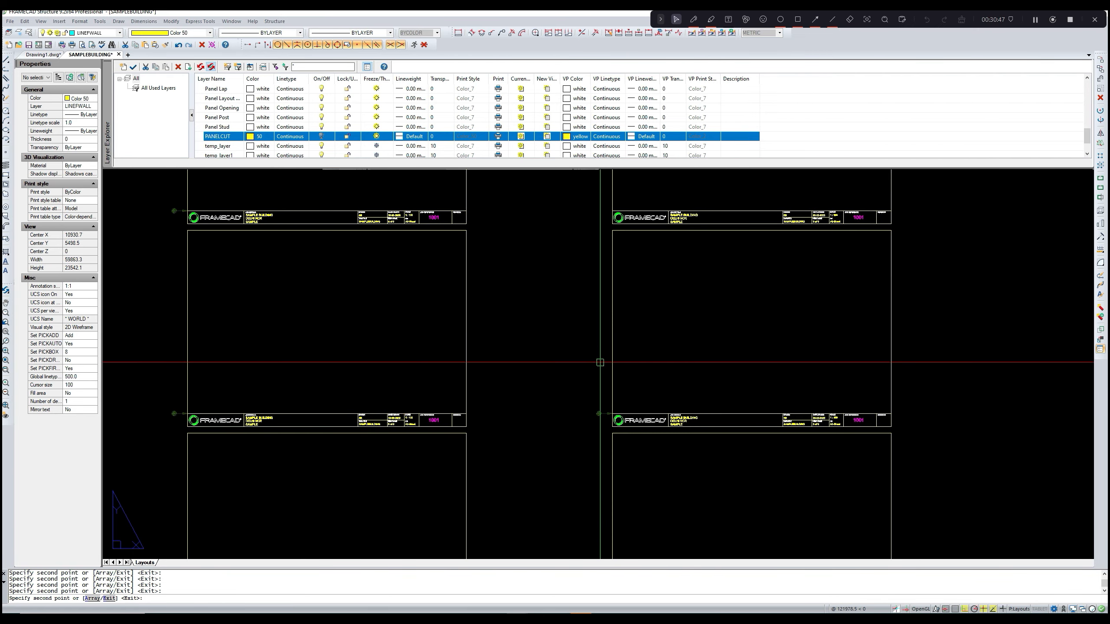
middle_click_drag(615, 302, 603, 355)
scroll(595, 278, "up", 2)
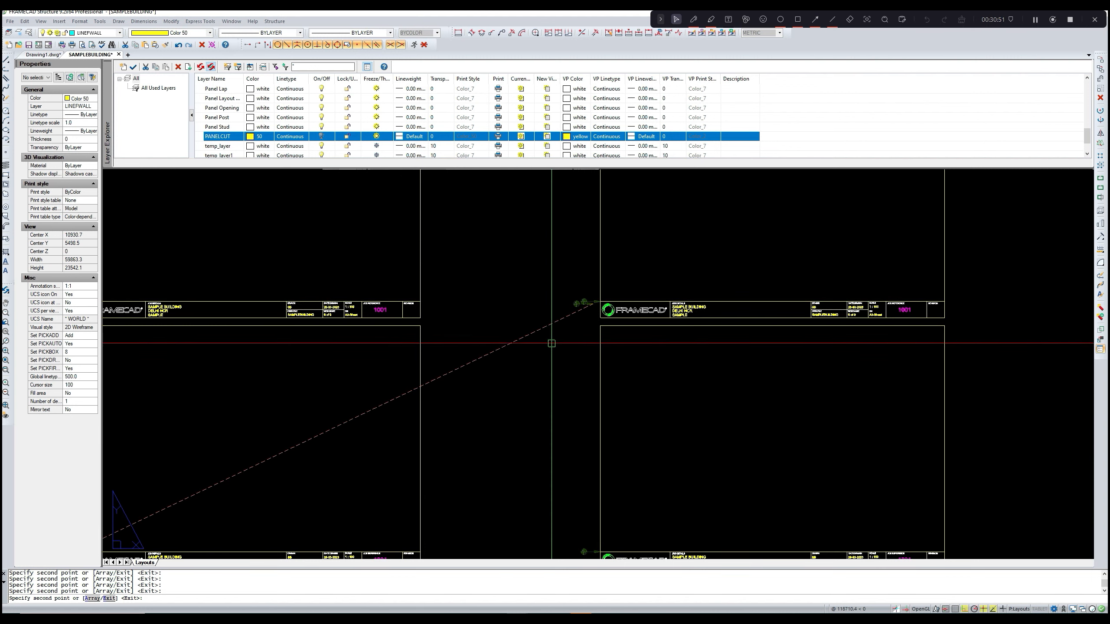
key("Escape")
- Examine the reference points across all nine sheets and the walls around the building's central corridor
scroll(579, 367, "down", 4)
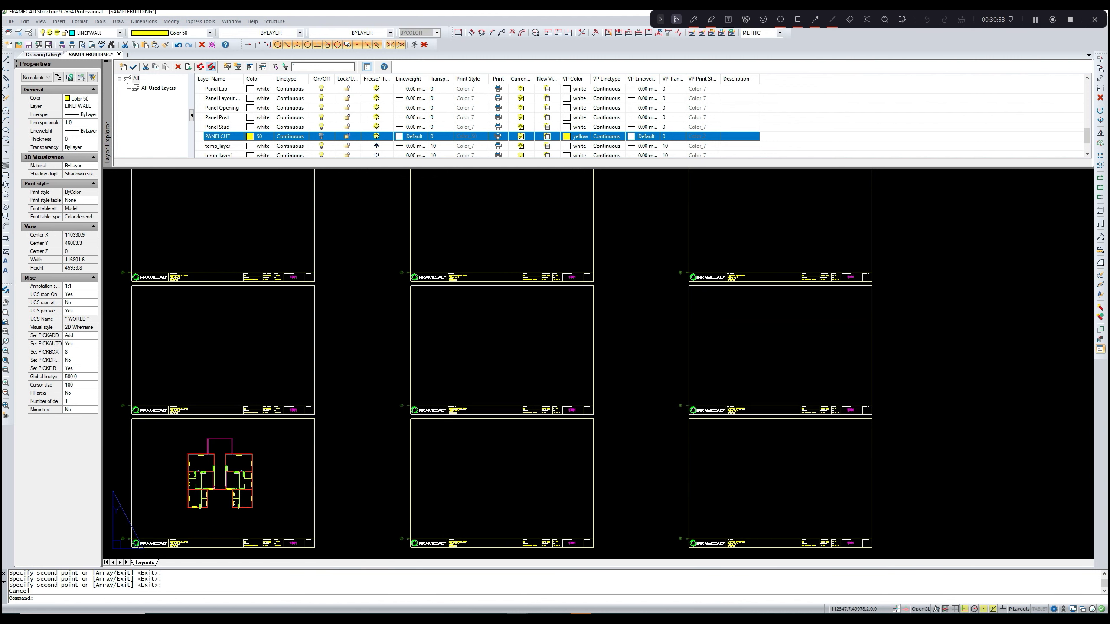
scroll(675, 363, "down", 1)
middle_click_drag(571, 364, 687, 310)
middle_click_drag(464, 384, 490, 362)
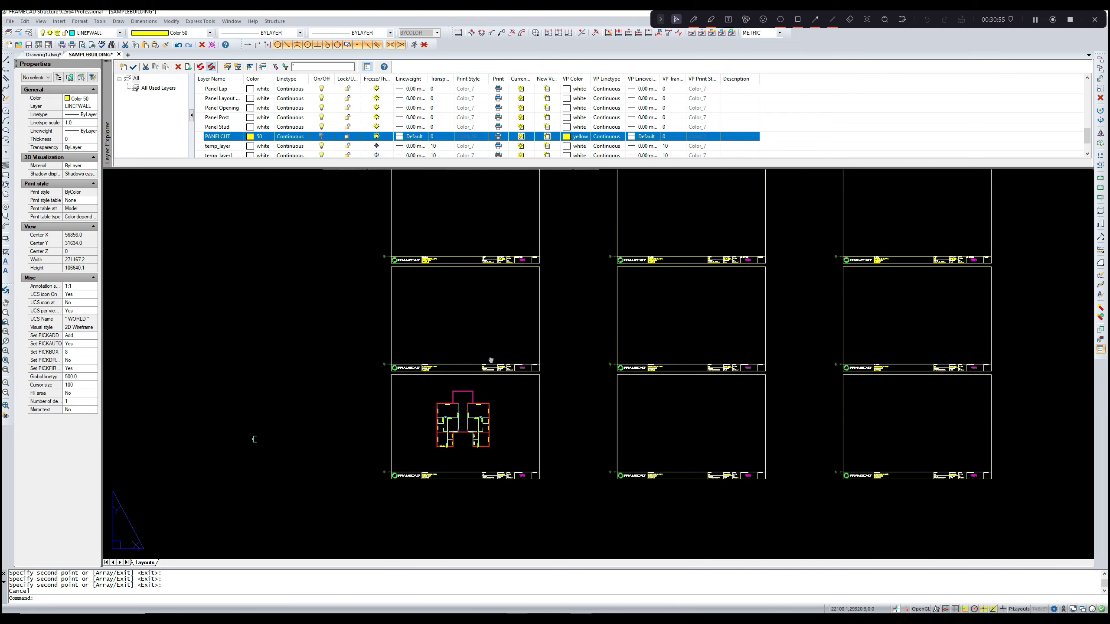
scroll(476, 389, "up", 2)
scroll(503, 395, "up", 6)
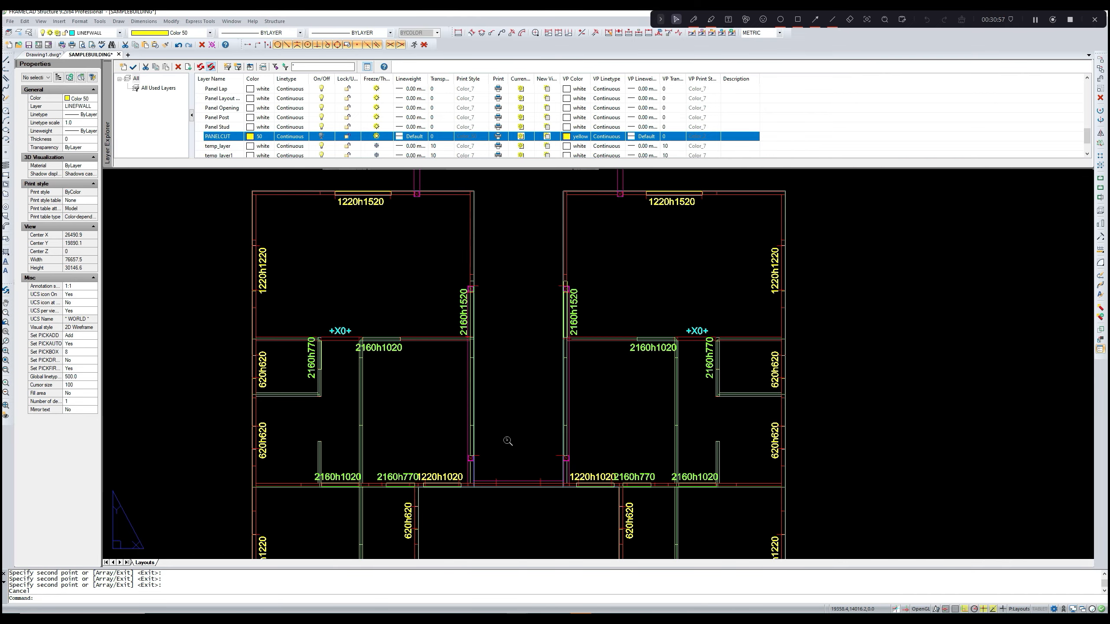
middle_click_drag(498, 446, 515, 423)
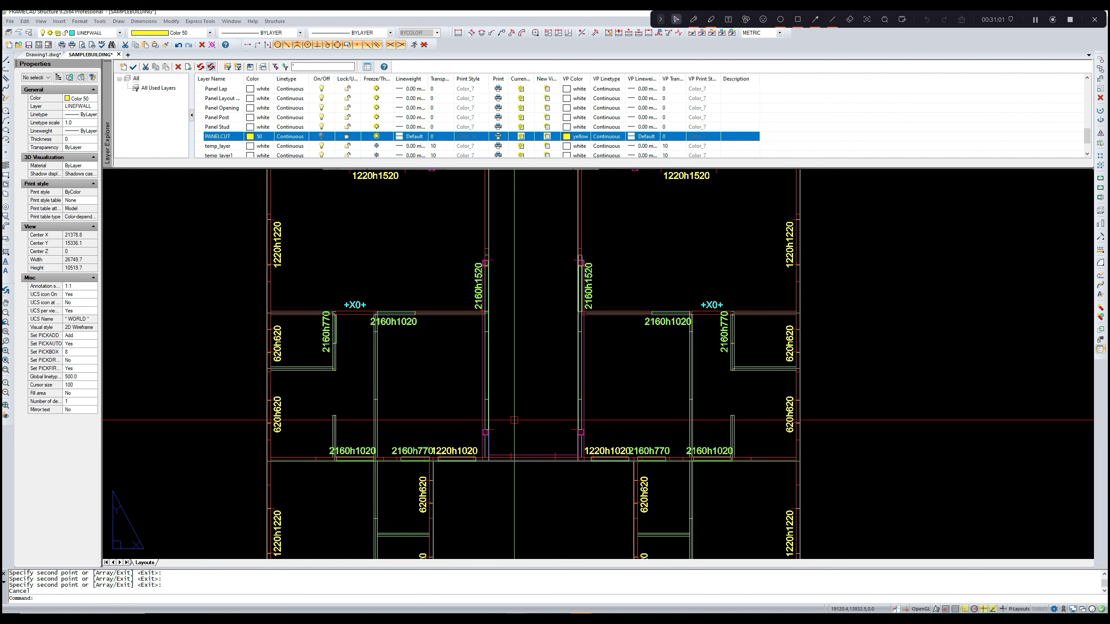
scroll(514, 420, "up", 3)
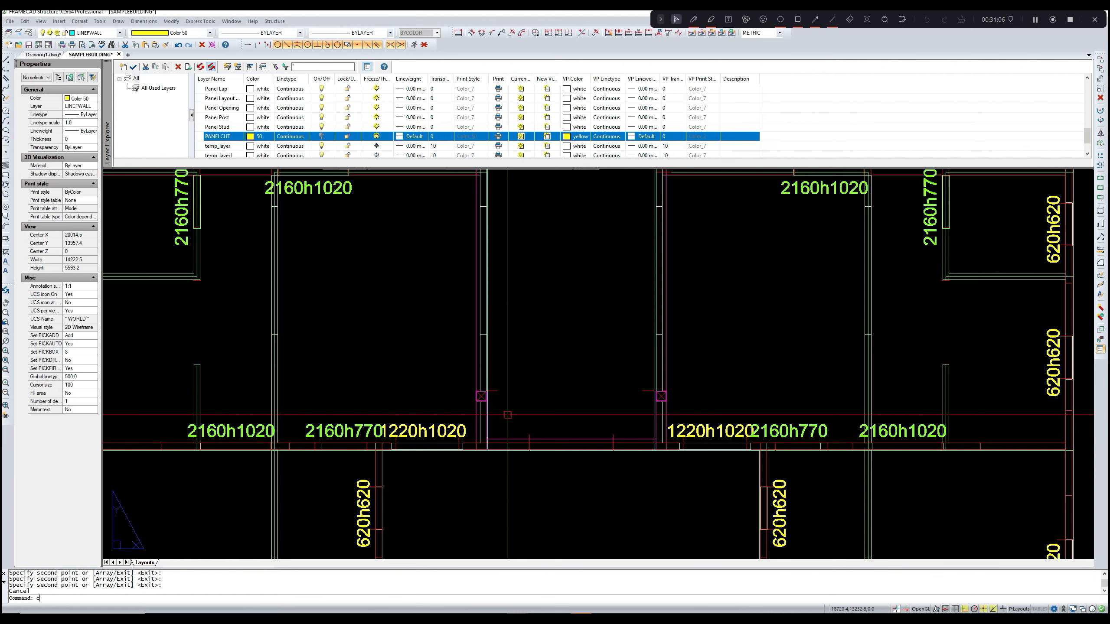
- Copy the corridor's horizontal end wall and the two short walls below the posts to sheet 2 of 9, aligning both sheets' title block corners
type("PY")
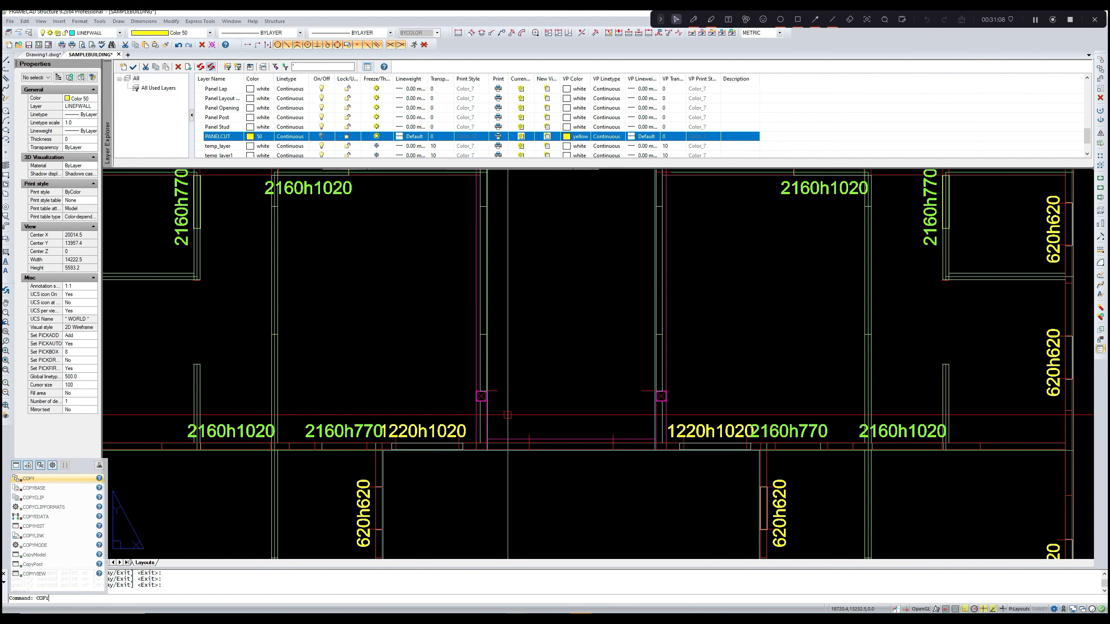
key("Return")
scroll(483, 419, "up", 2)
scroll(483, 419, "up", 2)
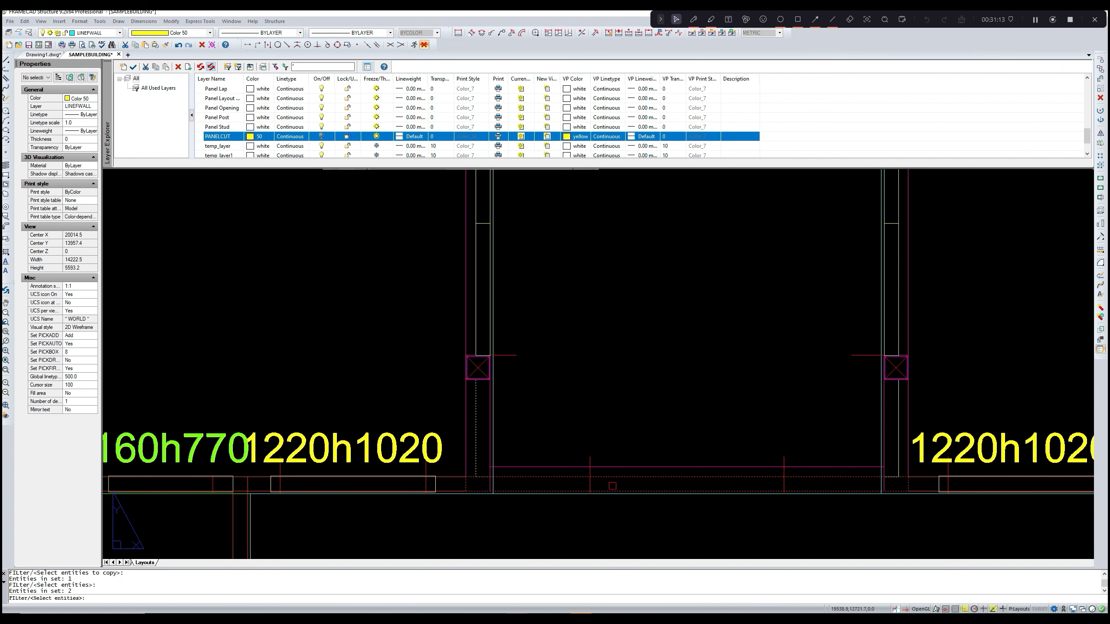
middle_click_drag(908, 460, 859, 464)
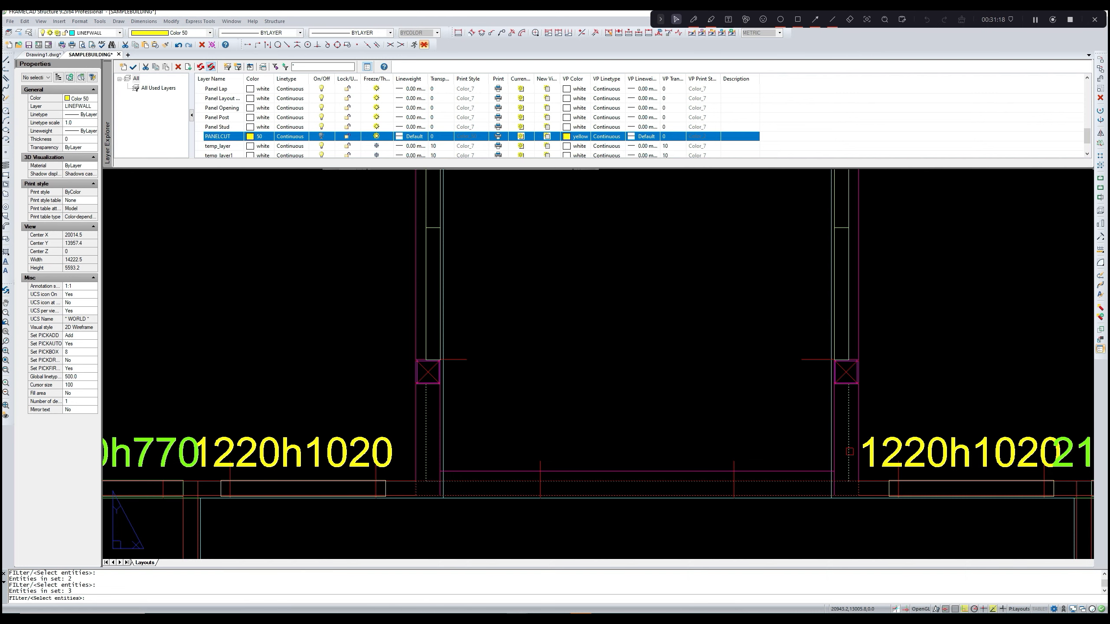
key("Return")
scroll(849, 452, "down", 6)
middle_click_drag(730, 480, 780, 361)
scroll(569, 496, "up", 5)
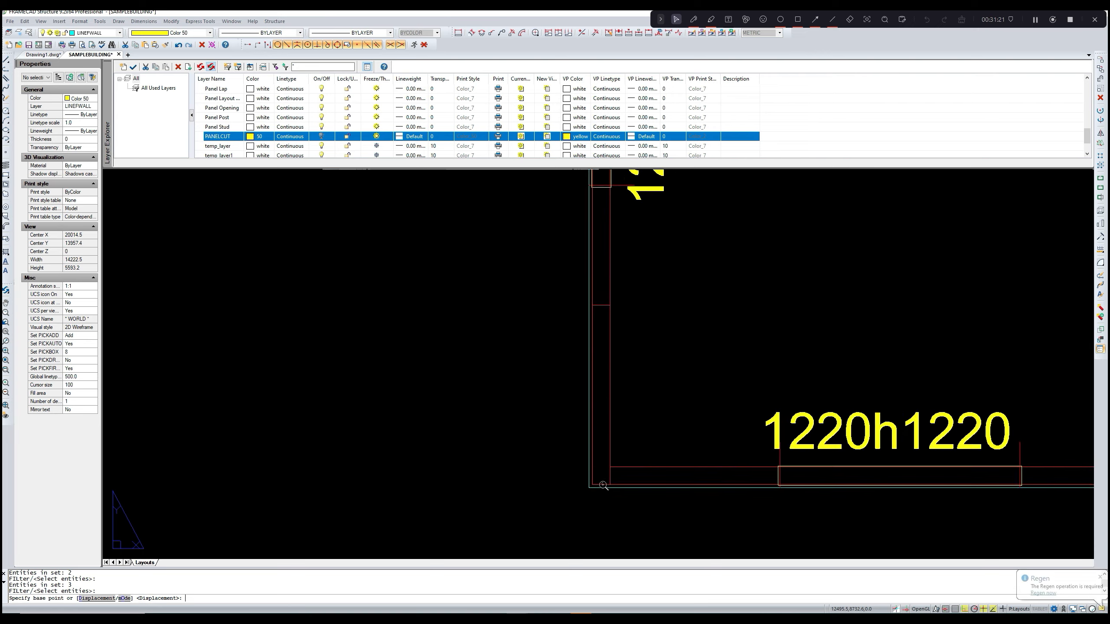
scroll(646, 367, "down", 7)
scroll(646, 368, "up", 2)
scroll(646, 367, "down", 4)
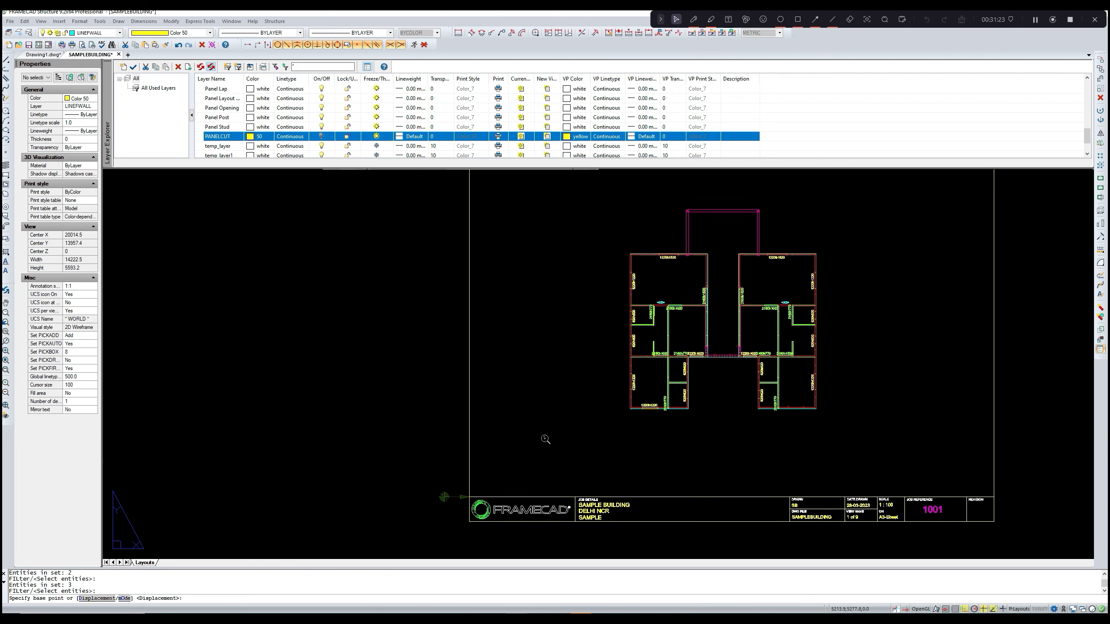
scroll(483, 483, "up", 5)
left_click(428, 511)
scroll(428, 511, "down", 6)
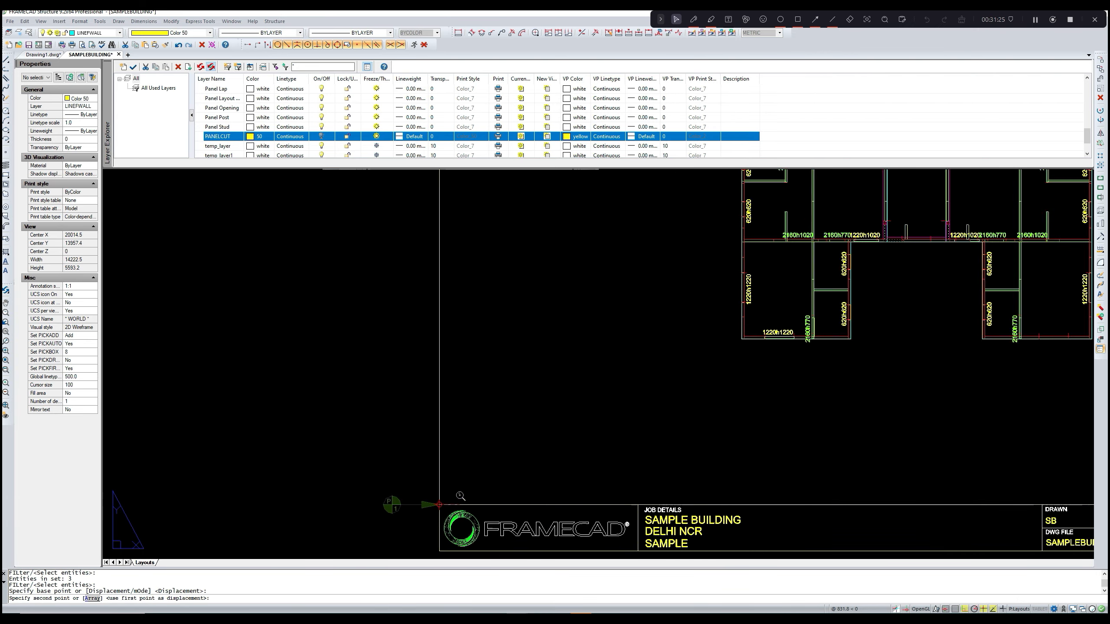
scroll(494, 379, "up", 5)
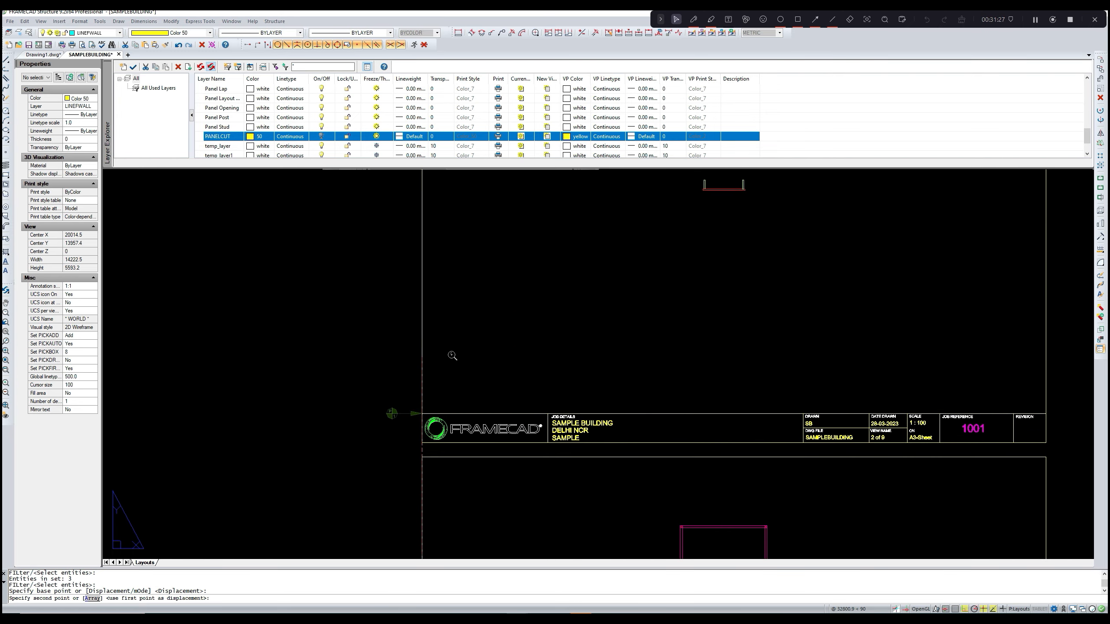
left_click(421, 413)
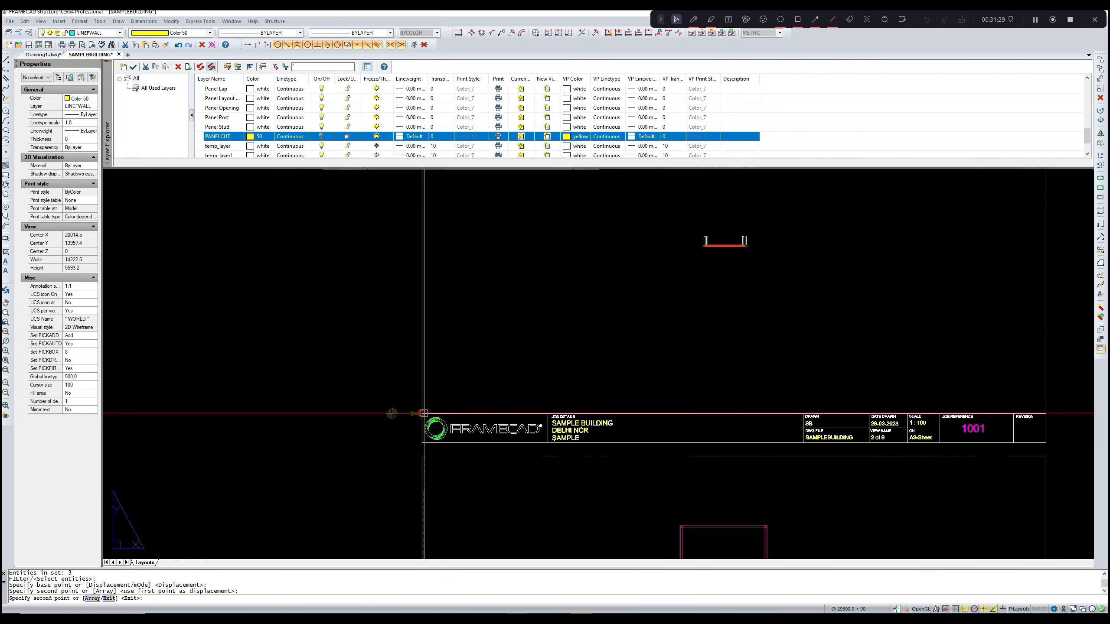
key("Escape")
- Examine the copied walls on sheet 2 of 9 and the cyan bracket-shaped object outside the sheets
middle_click_drag(755, 248, 614, 300)
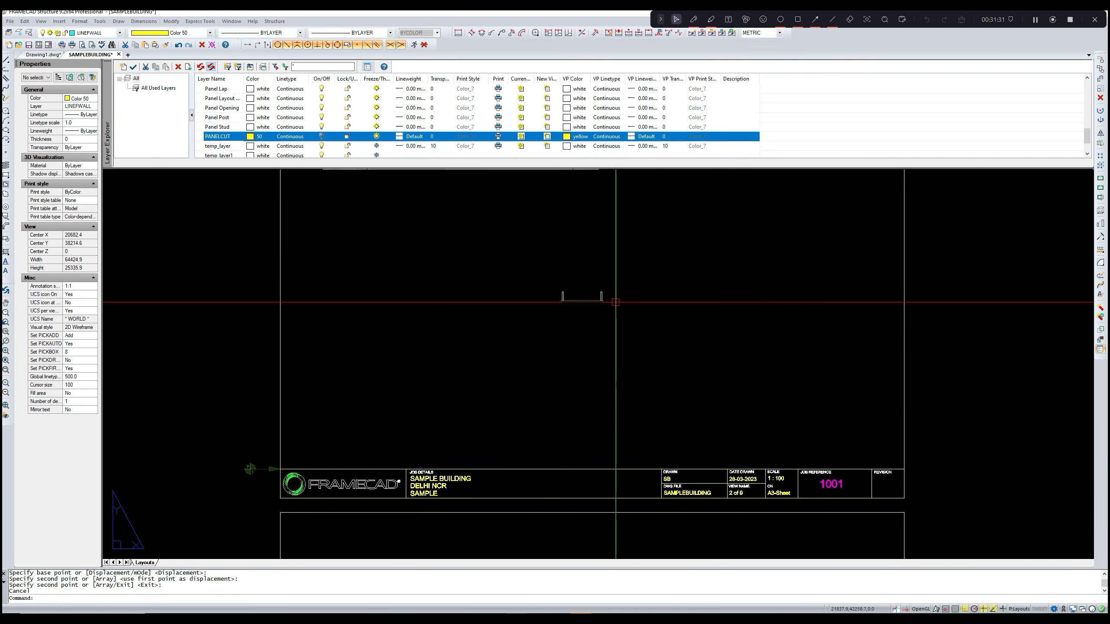
scroll(567, 338, "up", 3)
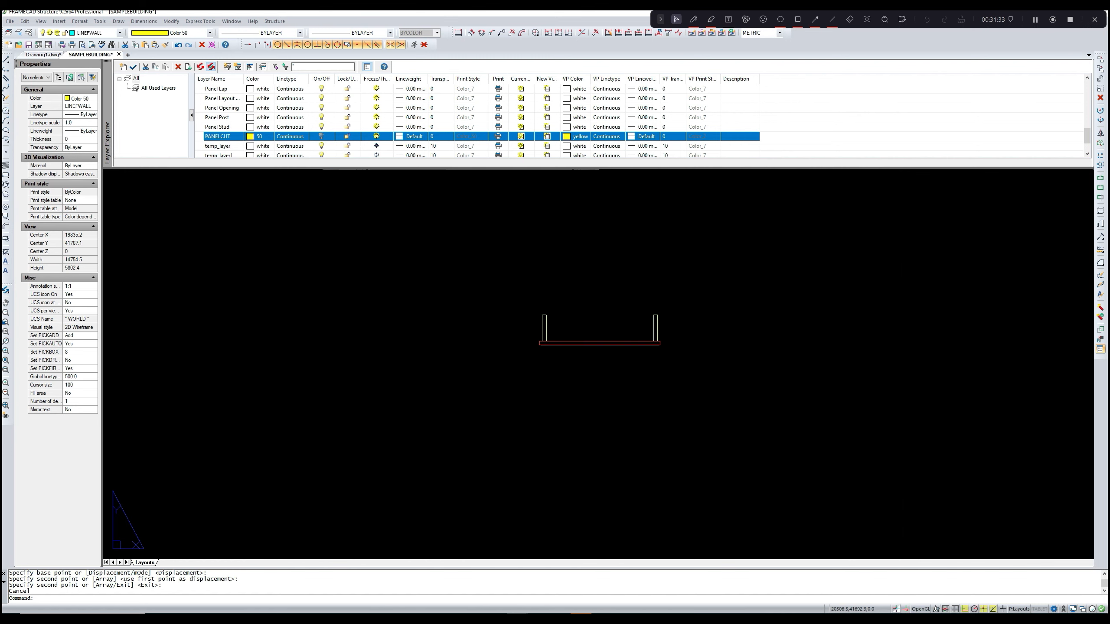
scroll(626, 367, "down", 6)
scroll(479, 377, "up", 1)
middle_click_drag(468, 360, 562, 297)
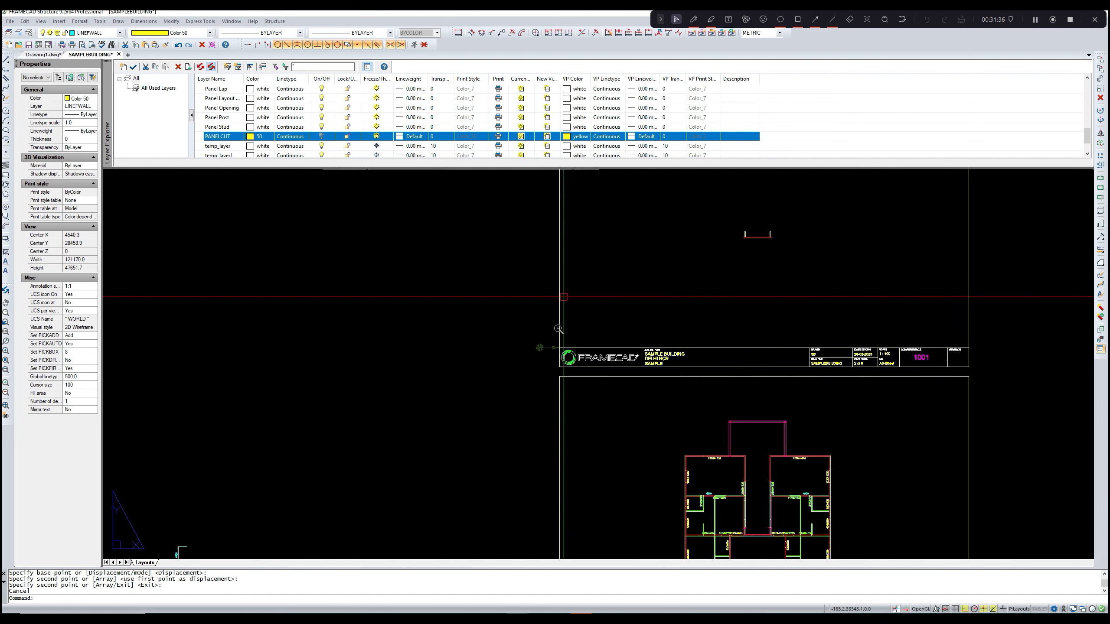
scroll(557, 329, "down", 3)
middle_click_drag(383, 461, 446, 404)
scroll(448, 404, "up", 4)
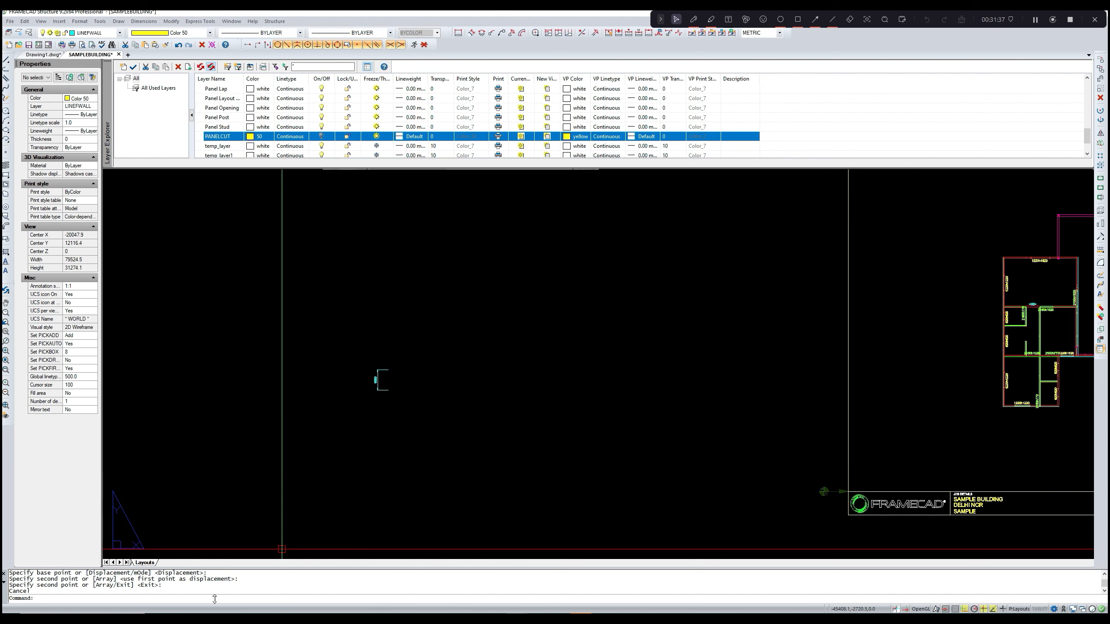
scroll(292, 544, "down", 2)
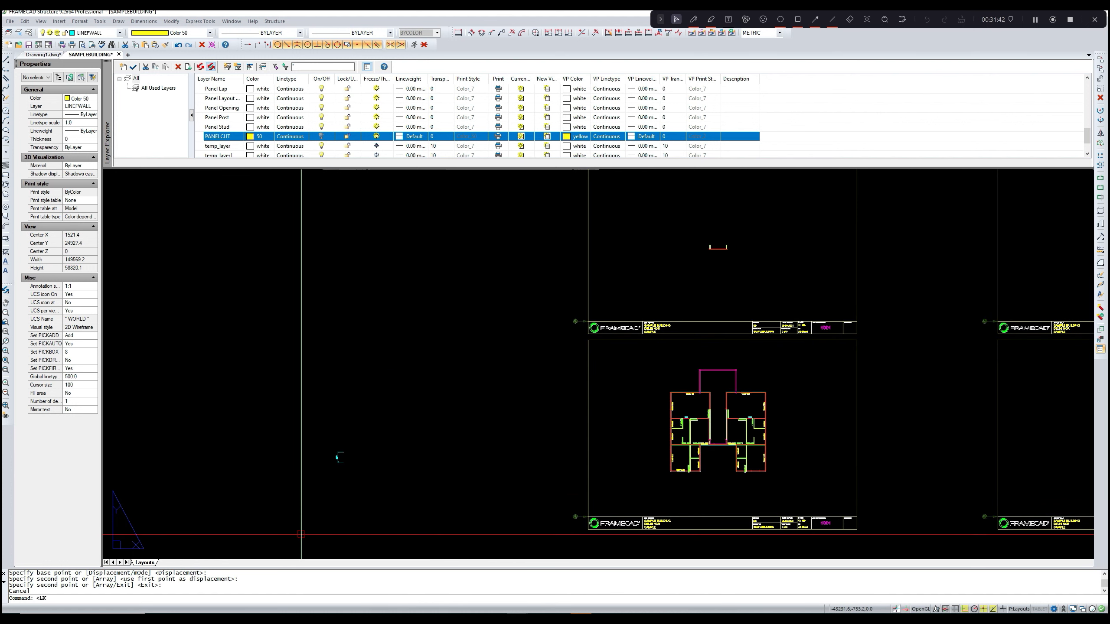
- Display the section drawings with LT1 and examine the level and height dimensions around the stair landing in section A-A
type("T1")
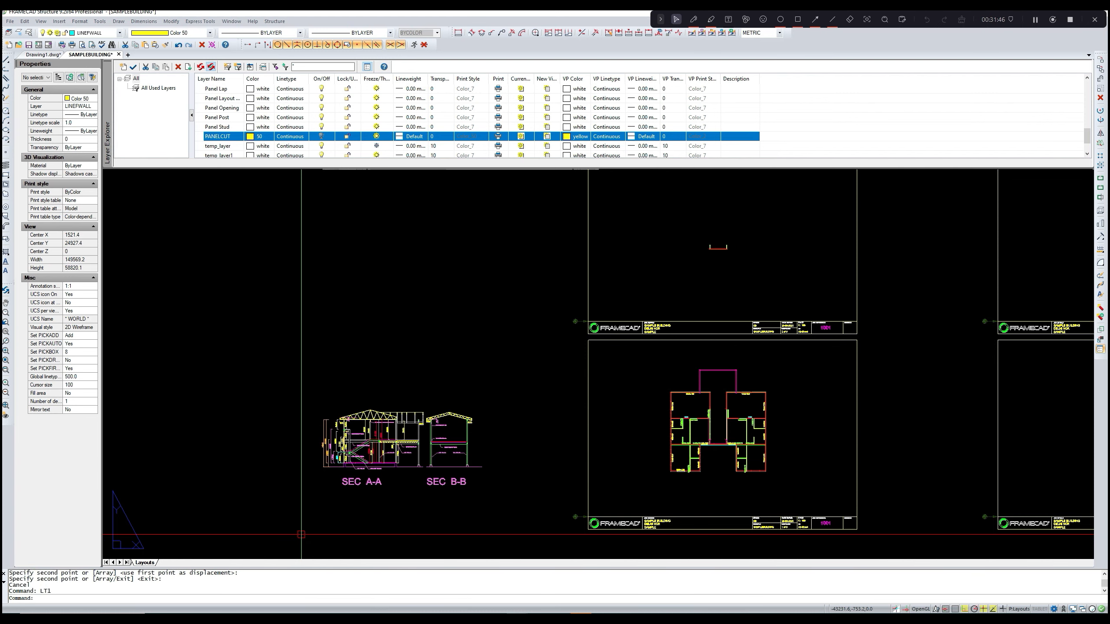
scroll(391, 450, "up", 5)
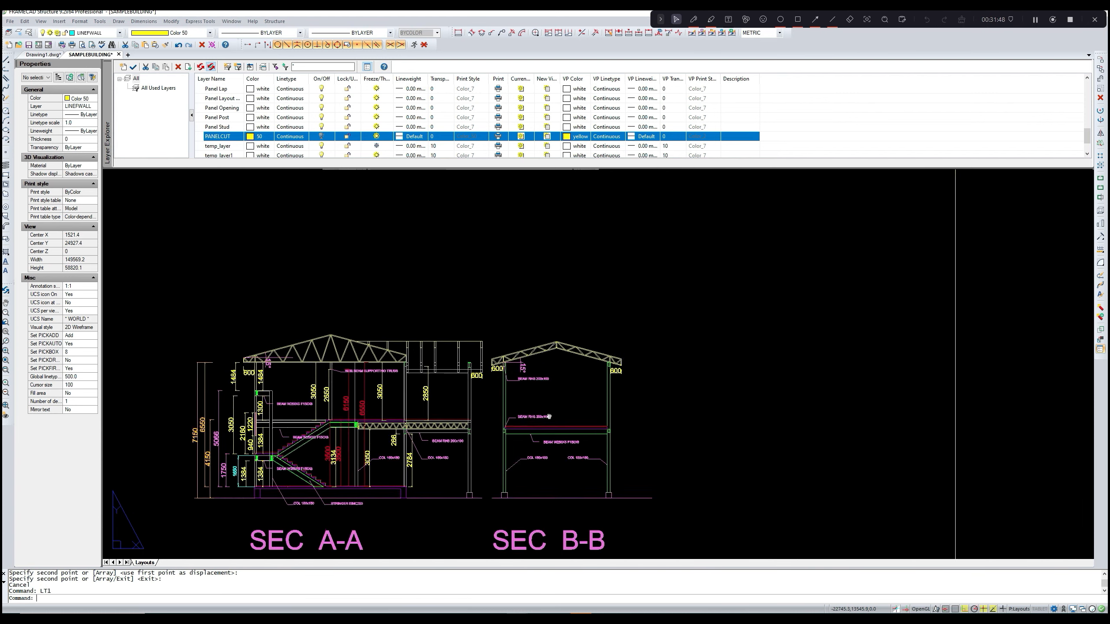
scroll(405, 408, "up", 6)
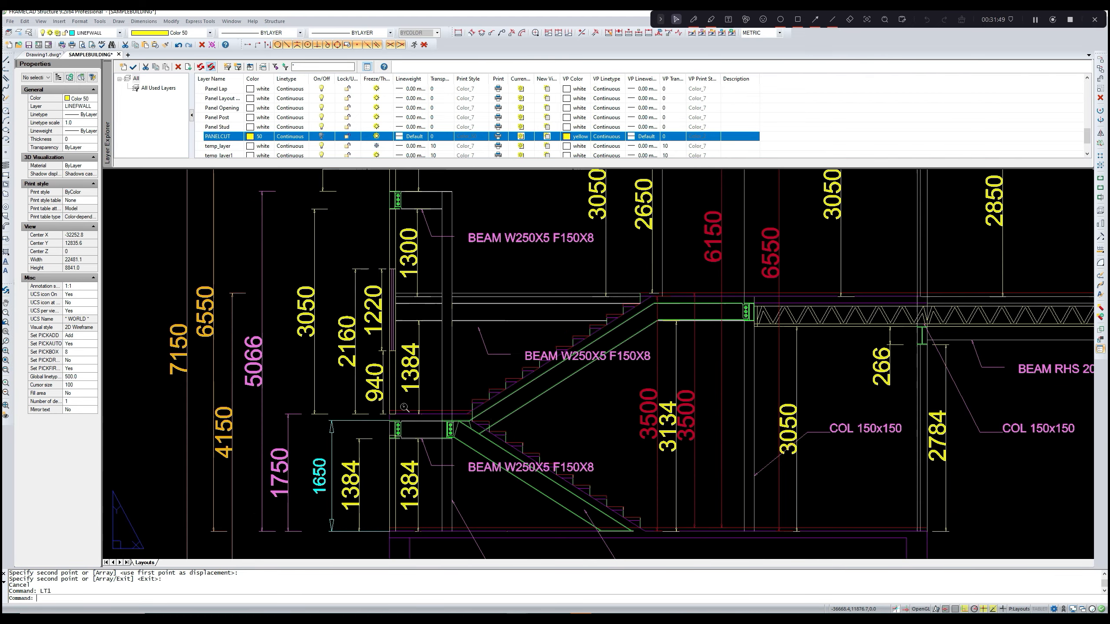
scroll(371, 449, "up", 2)
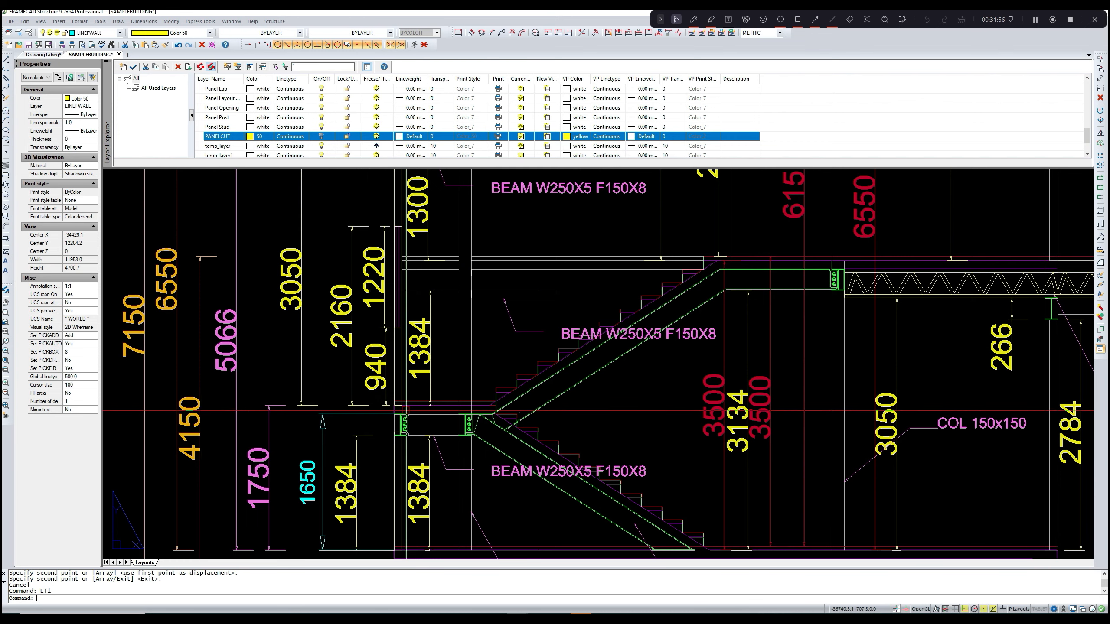
middle_click_drag(378, 435, 436, 422)
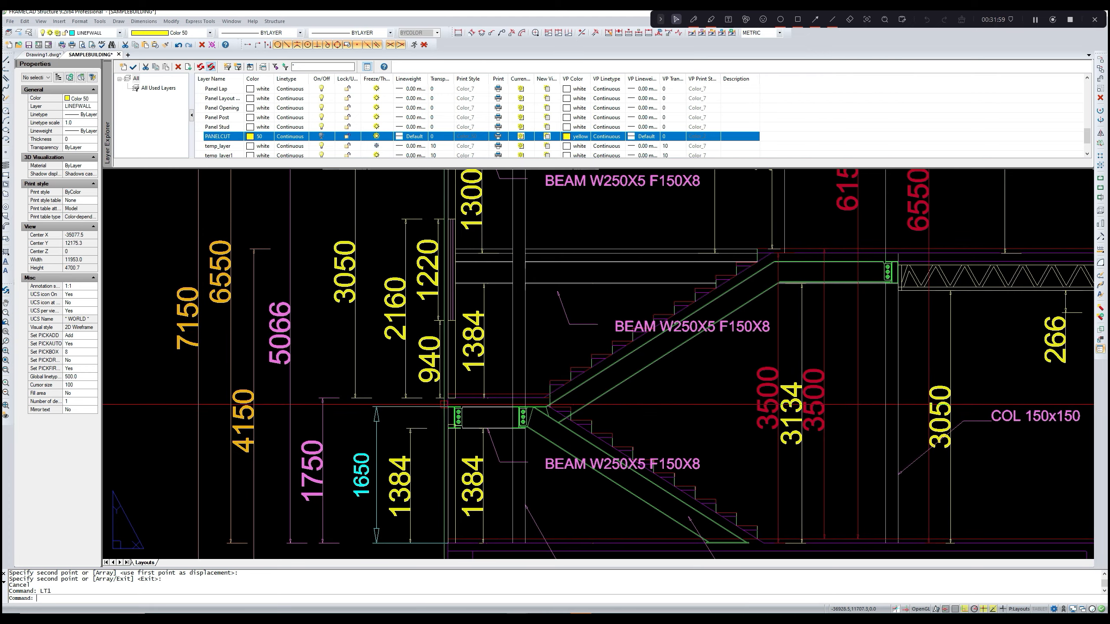
scroll(436, 422, "up", 1)
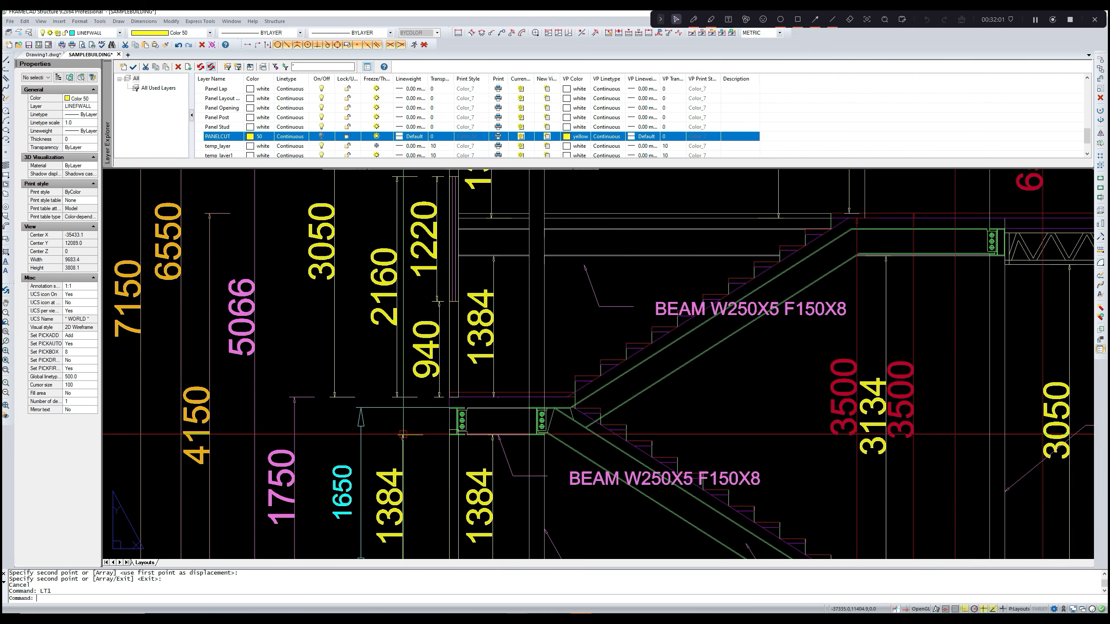
scroll(403, 434, "down", 1)
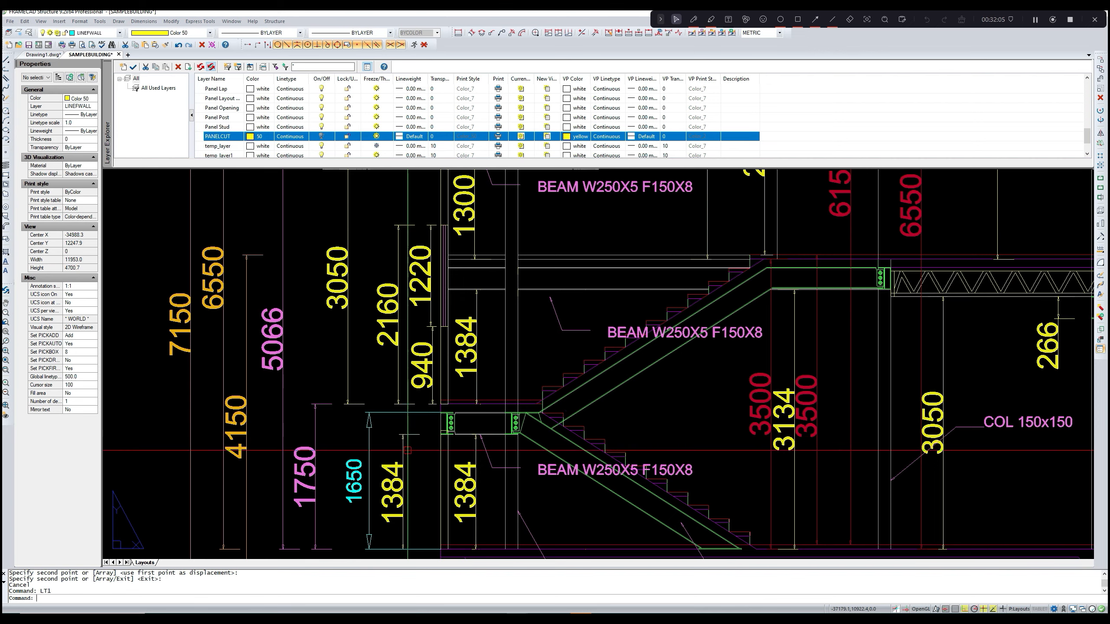
mouse_move(429, 499)
middle_mouse_down()
mouse_move(439, 470)
mouse_move(431, 487)
middle_mouse_up()
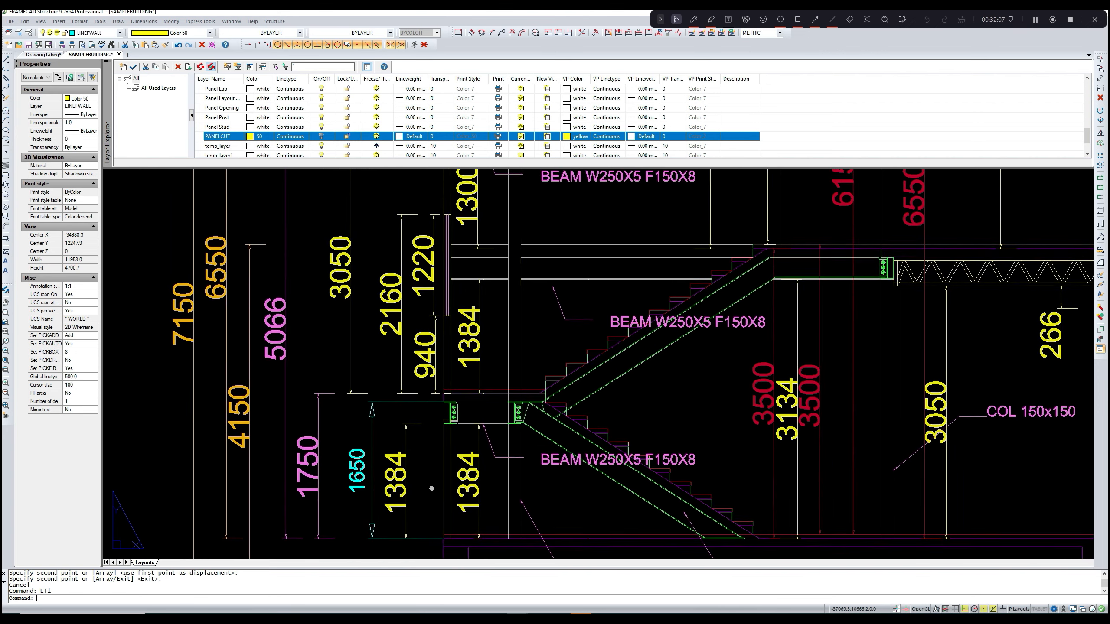
scroll(417, 442, "down", 1)
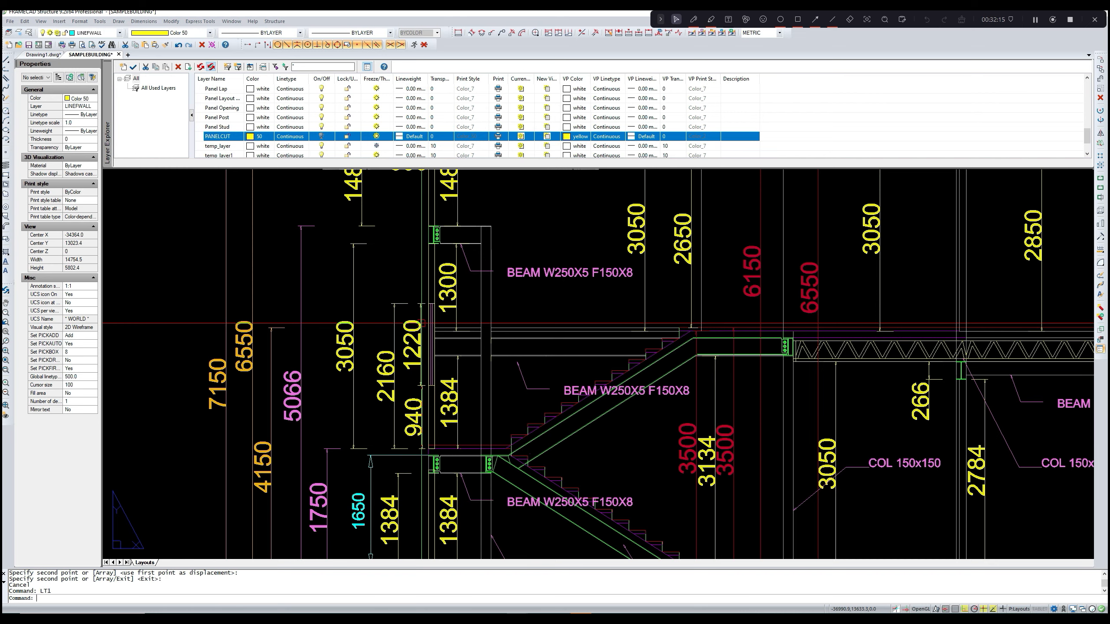
middle_click_drag(597, 381, 539, 394)
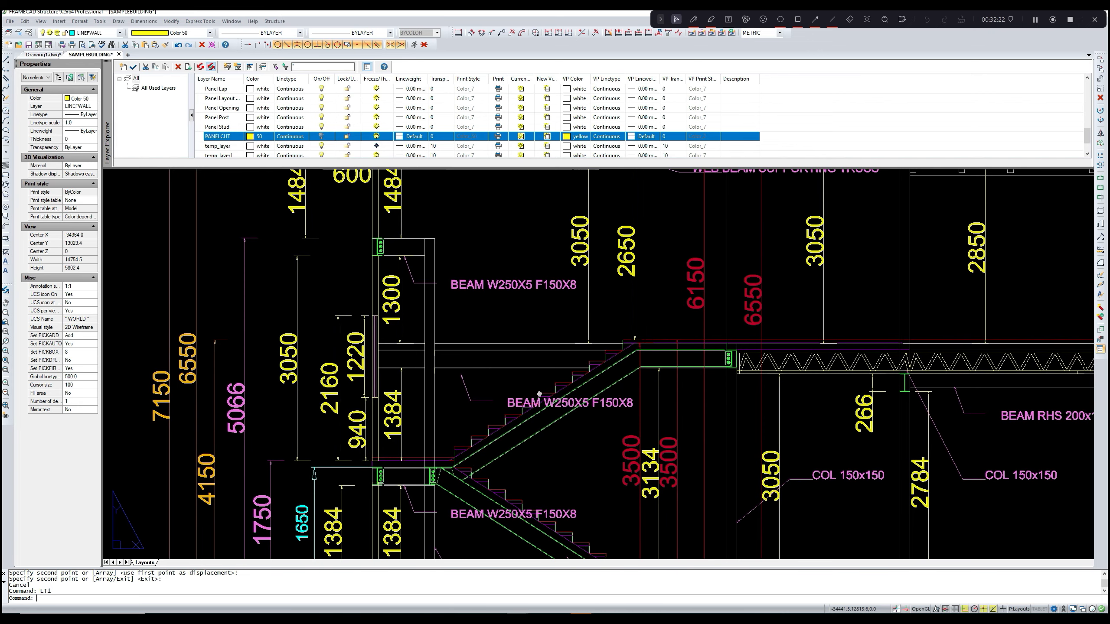
scroll(539, 393, "down", 2)
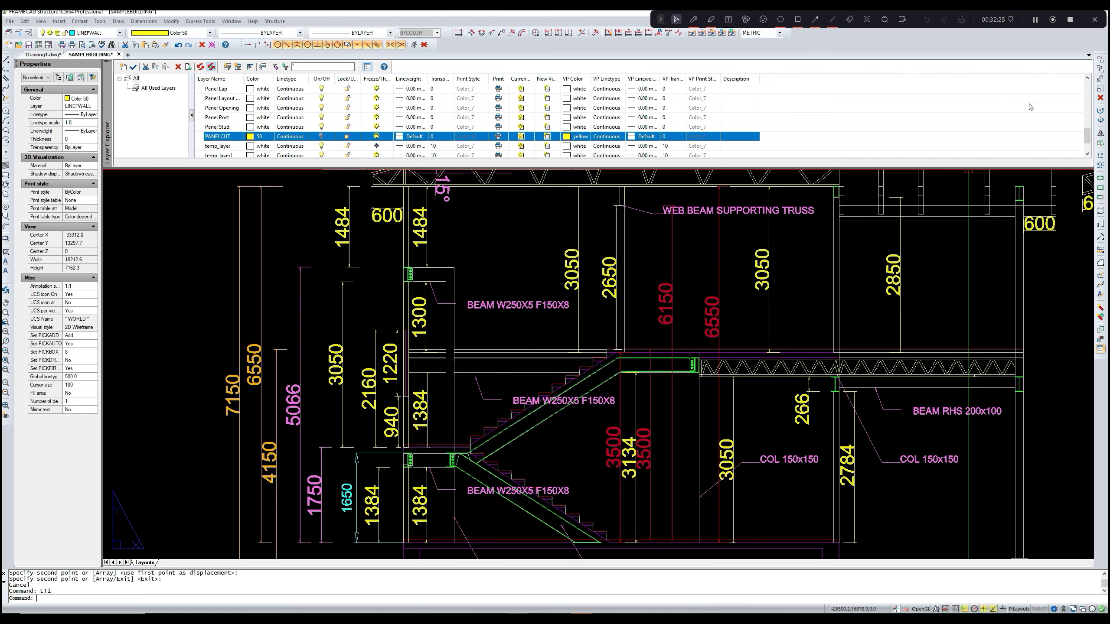
scroll(350, 445, "up", 4)
scroll(354, 446, "up", 2)
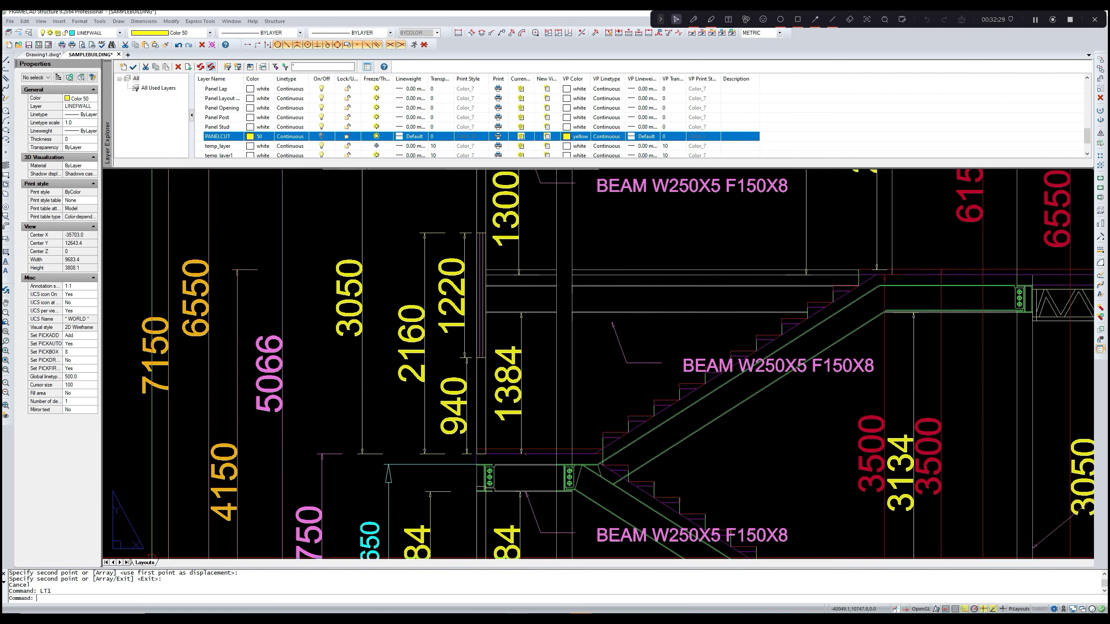
- List the properties of the long wall panel and the two short side panels in the upper layout sheet
scroll(433, 456, "down", 12)
scroll(434, 456, "down", 5)
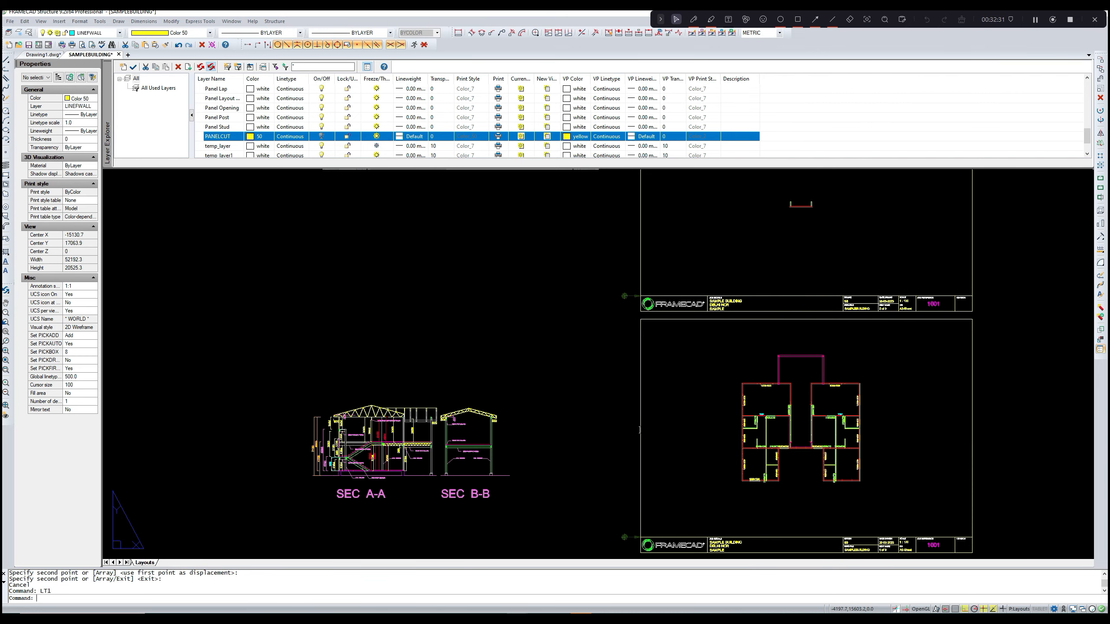
scroll(689, 316, "up", 8)
middle_click_drag(688, 316, 638, 402)
scroll(636, 403, "up", 3)
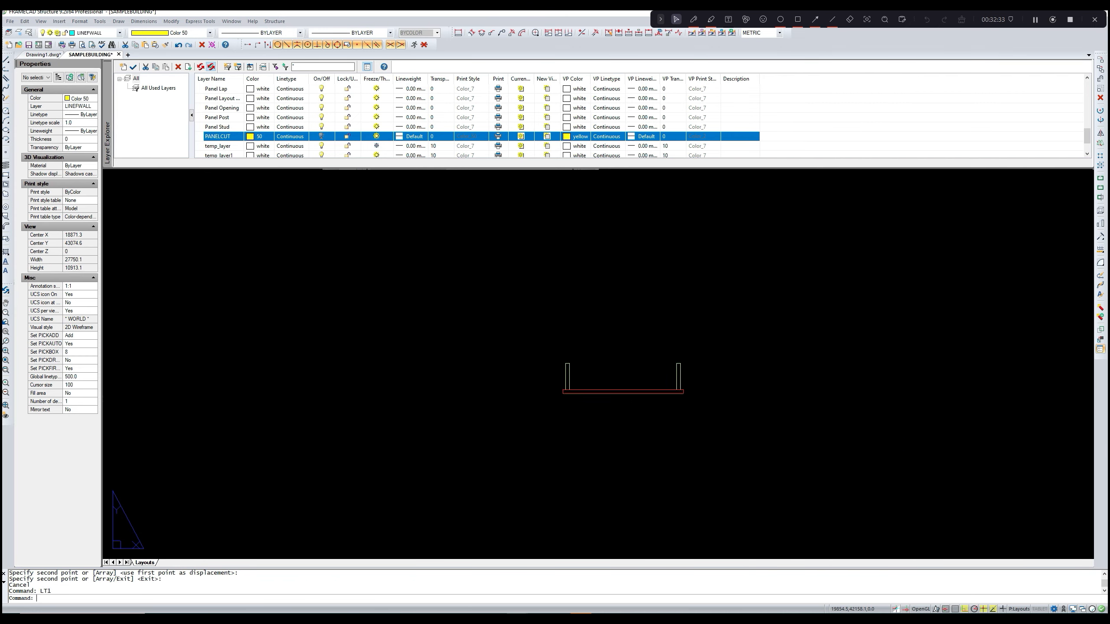
key("Escape")
type("li")
key("Return")
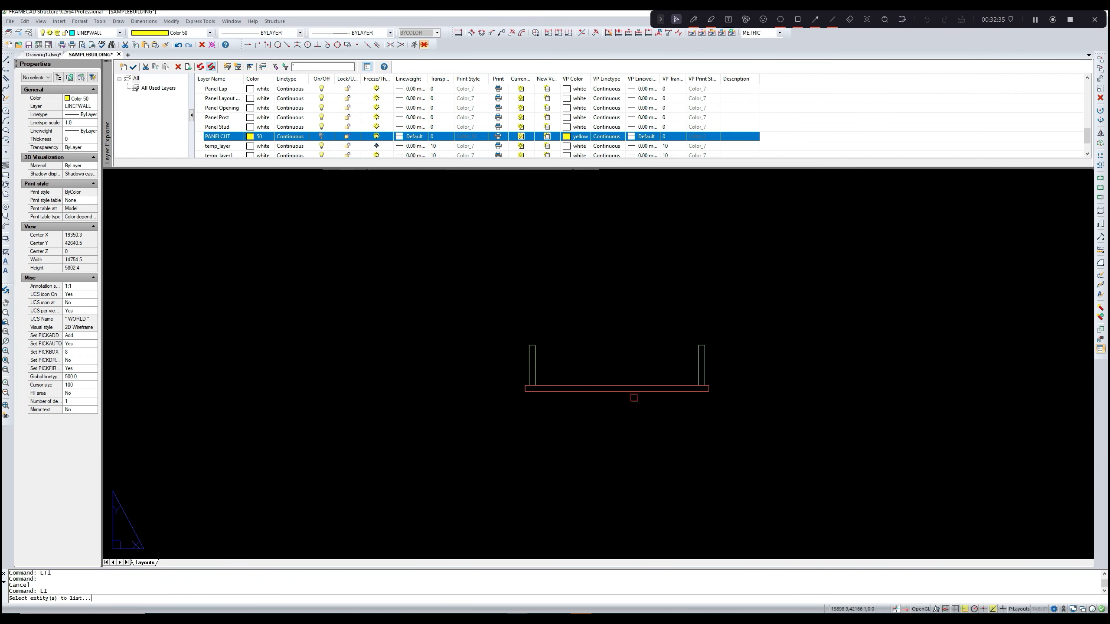
left_click(634, 391)
left_click(536, 370)
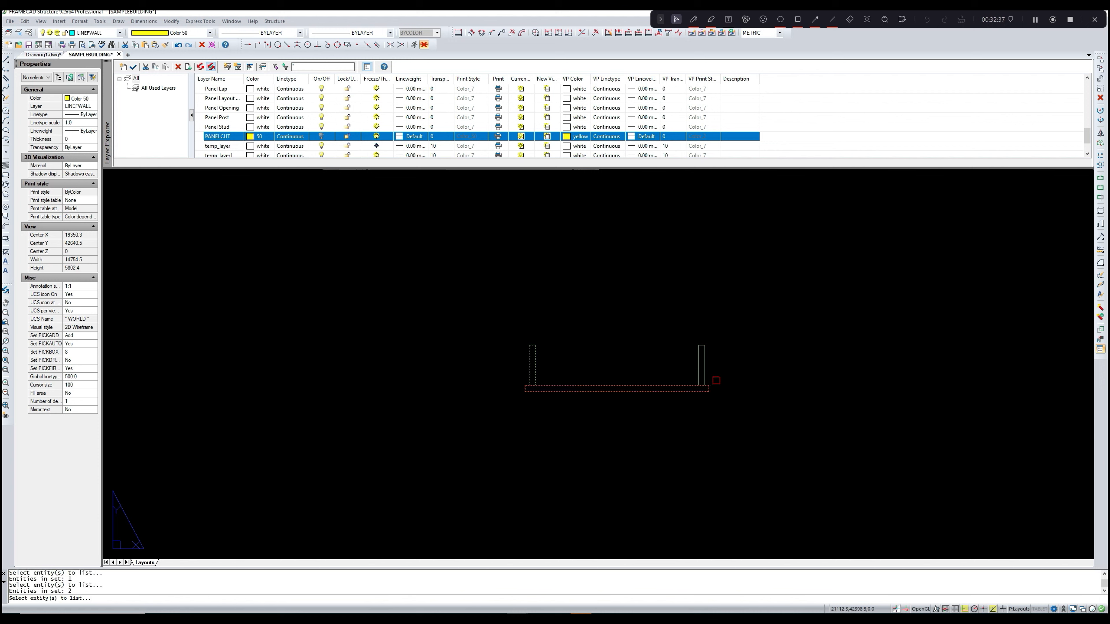
left_click(707, 374)
key("Return")
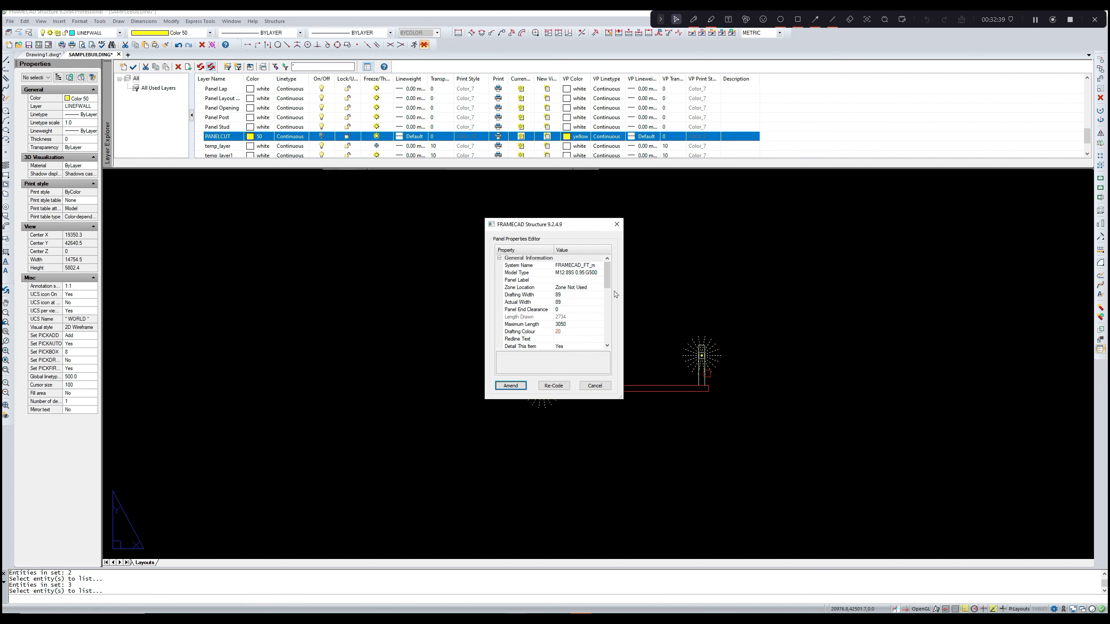
- Set the three panels' Reduced Level to 1750, declining to update the heights to maintain the top plate level
left_click_drag(607, 285, 607, 302)
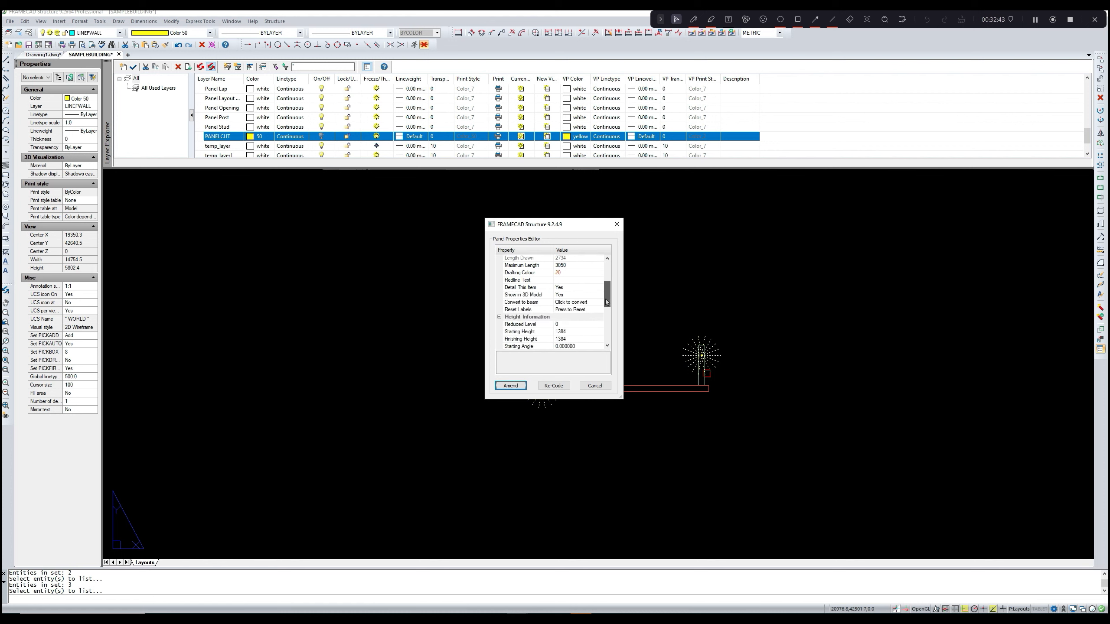
left_click(570, 324)
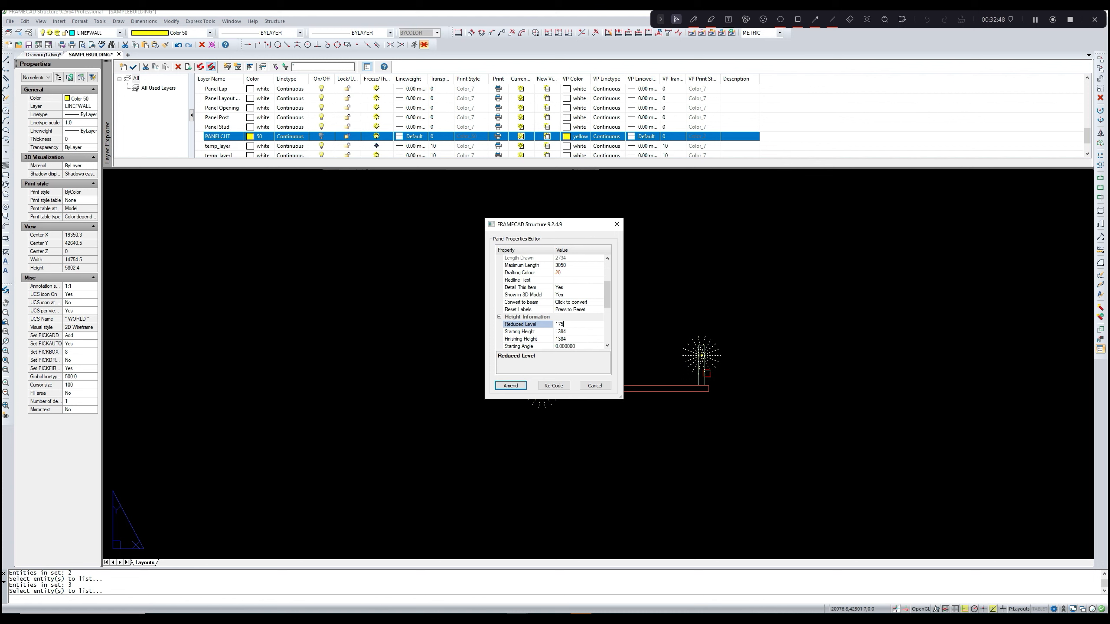
key("Return")
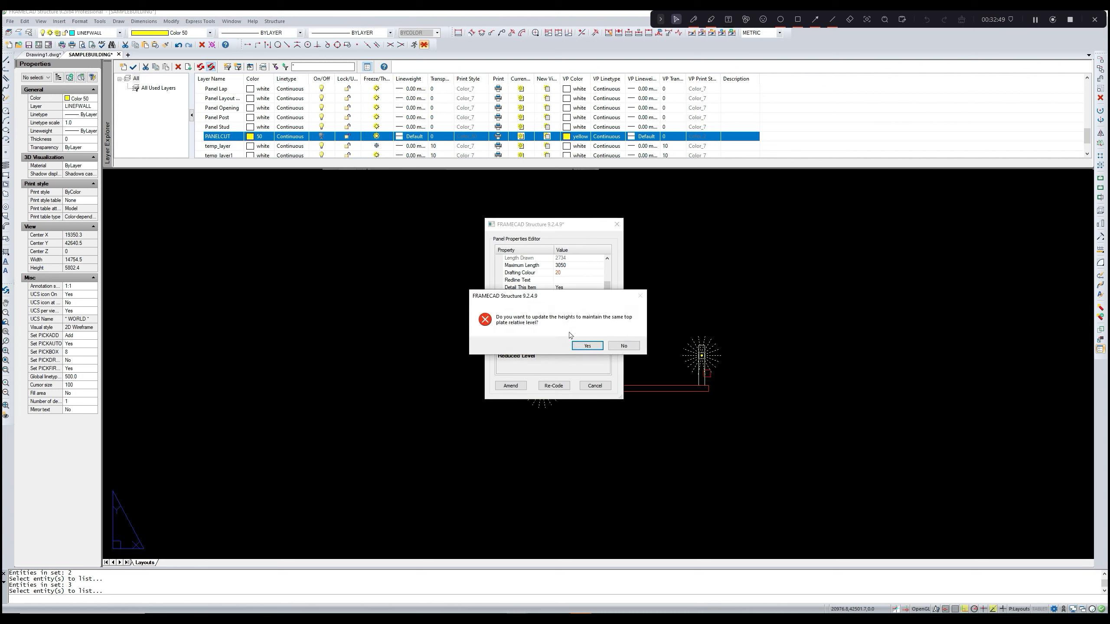
left_click(624, 346)
left_click(624, 346)
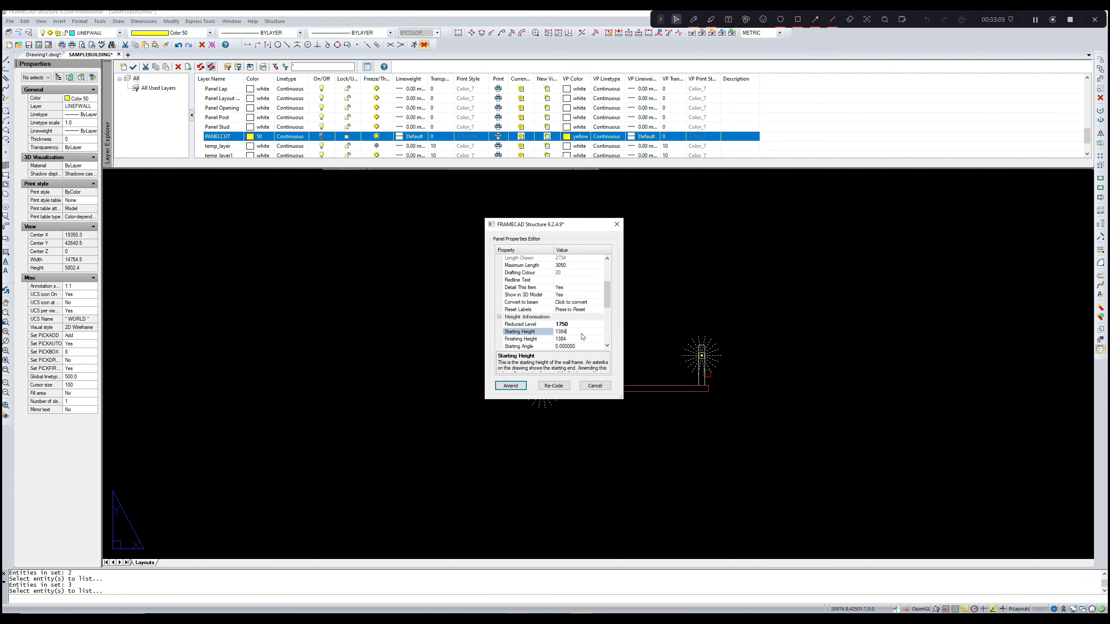
- Set the three panels' starting and finishing heights to 3050 and apply the amendments
double_click(561, 331)
type("3050")
left_click(571, 340)
left_click(519, 386)
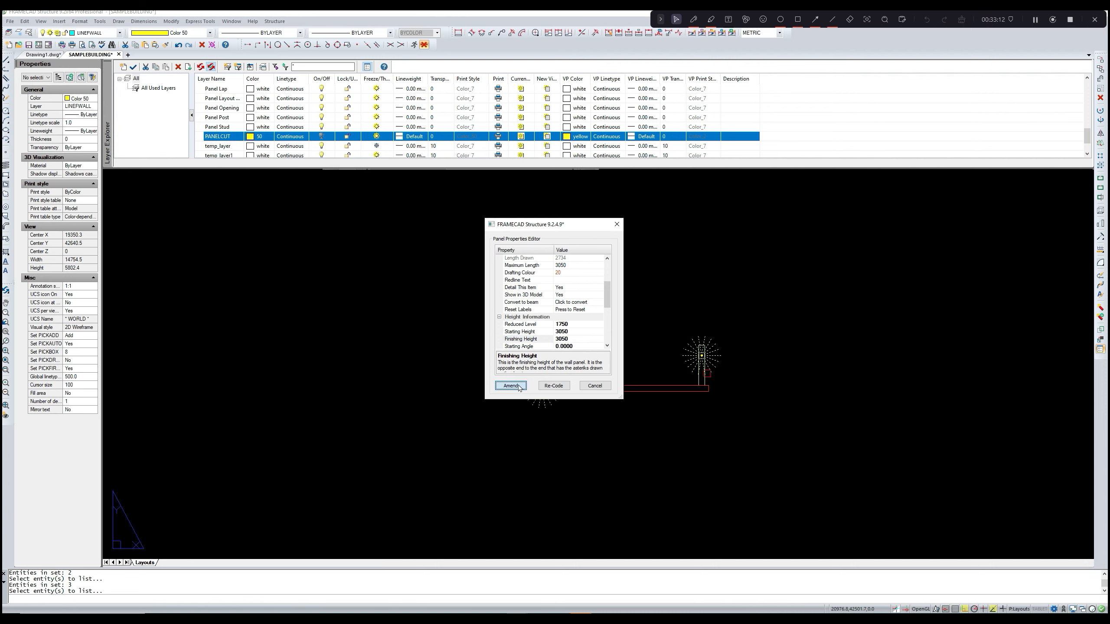
- Switch to model space, delete the existing 3D panels and regenerate them with P3D
scroll(622, 357, "up", 3)
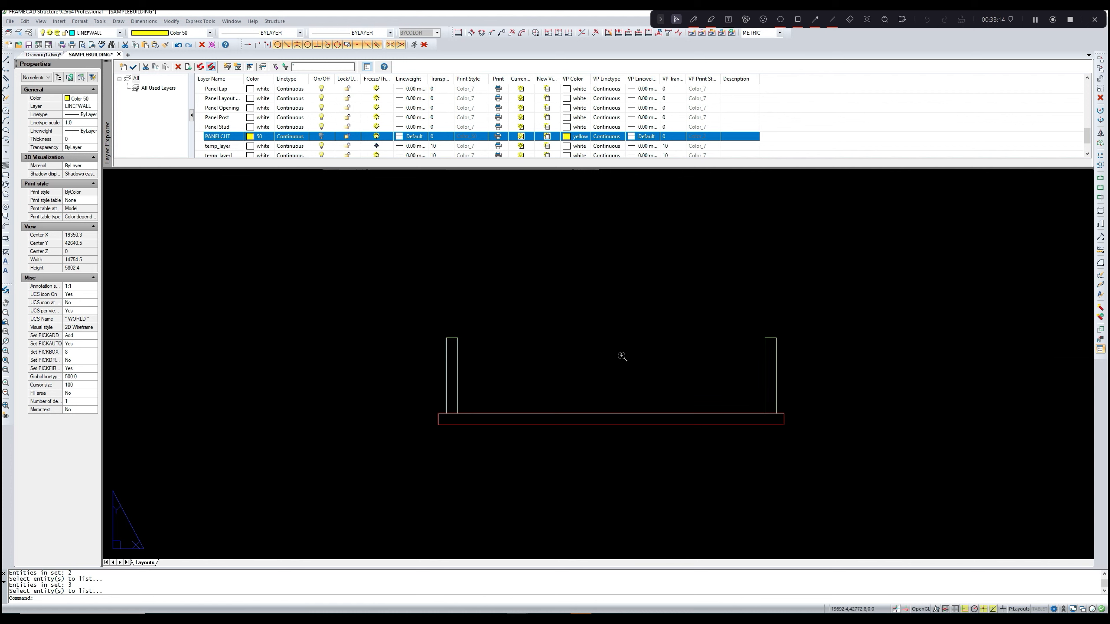
scroll(622, 356, "down", 4)
scroll(624, 332, "down", 4)
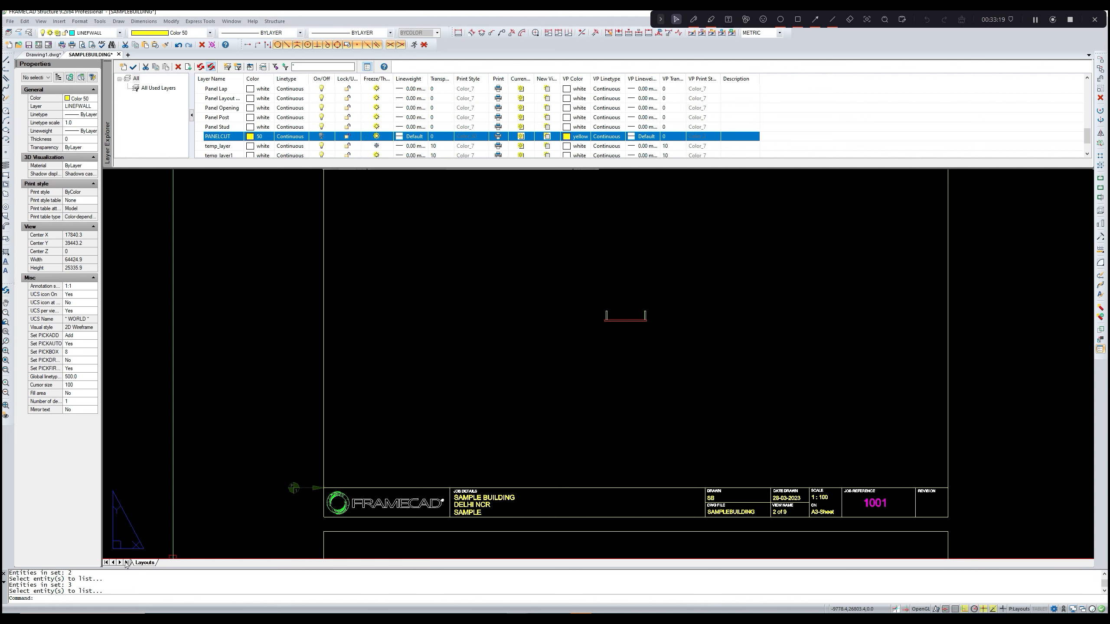
left_click(106, 563)
left_click(167, 563)
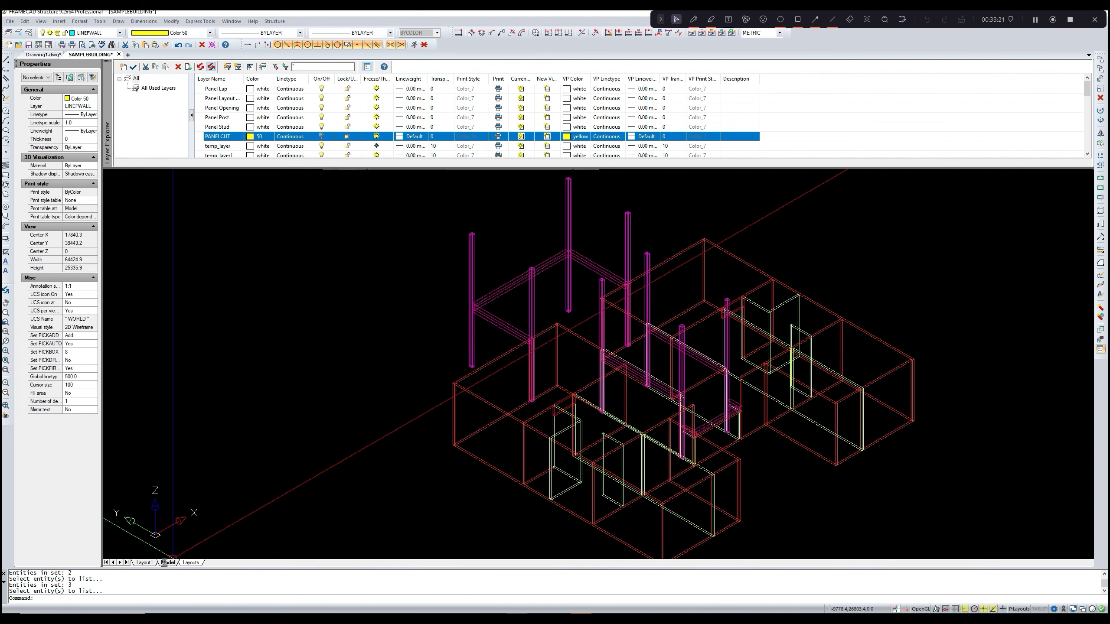
left_click(157, 596)
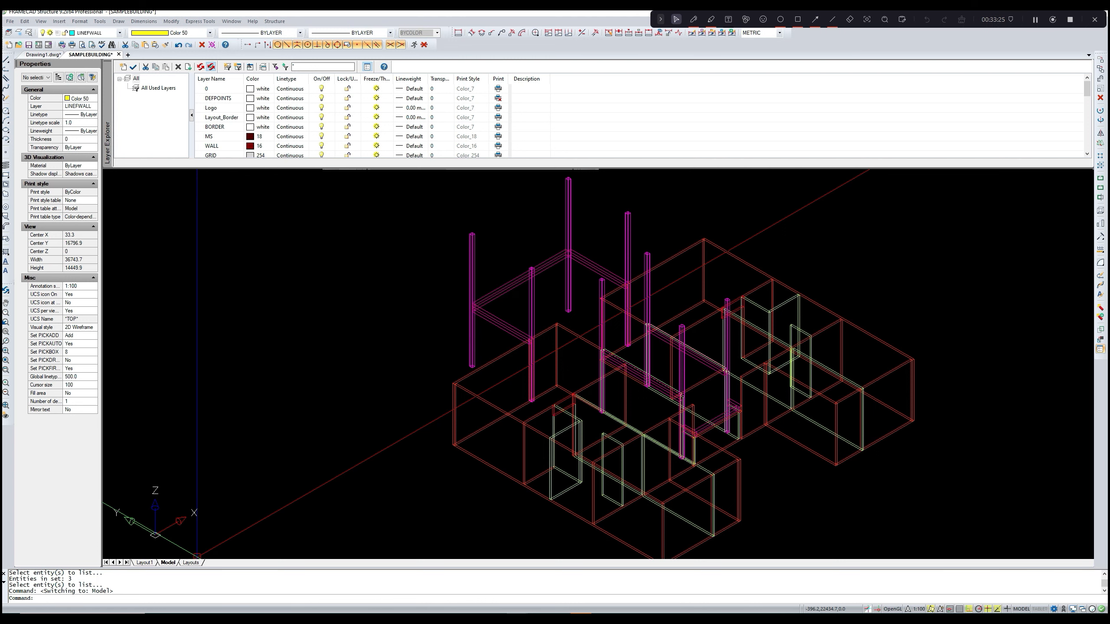
type("P3D")
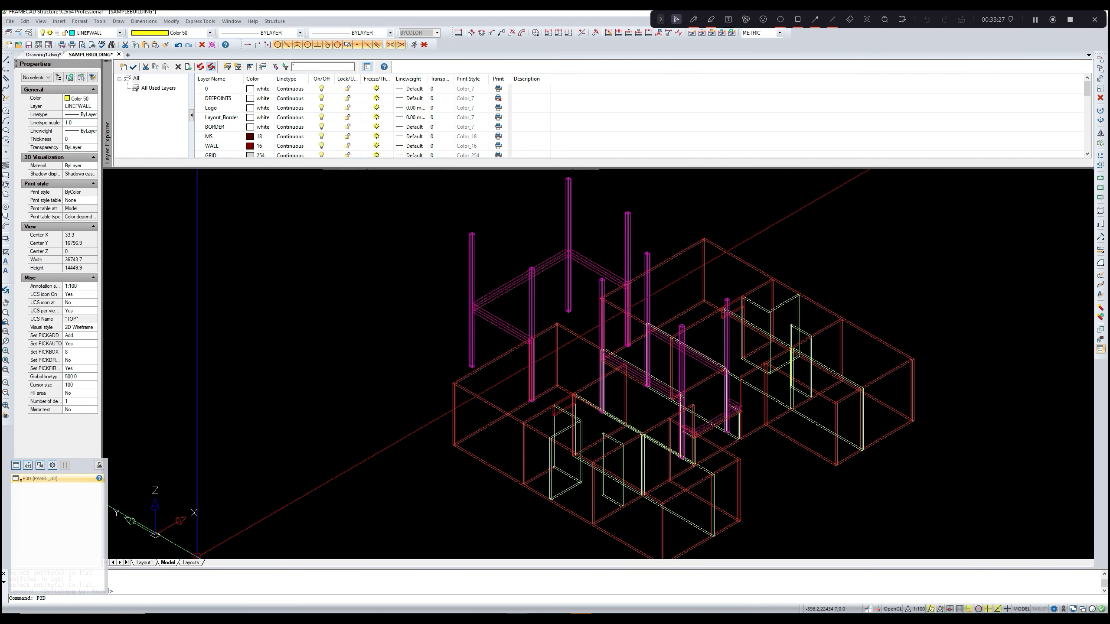
key("Return")
type("P3D")
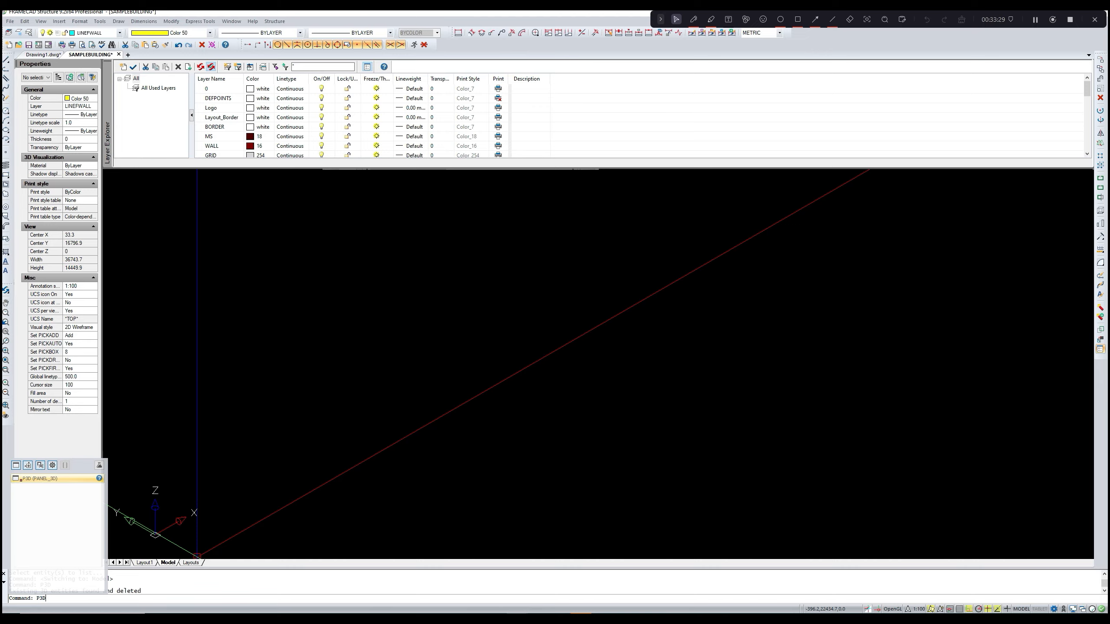
key("Return")
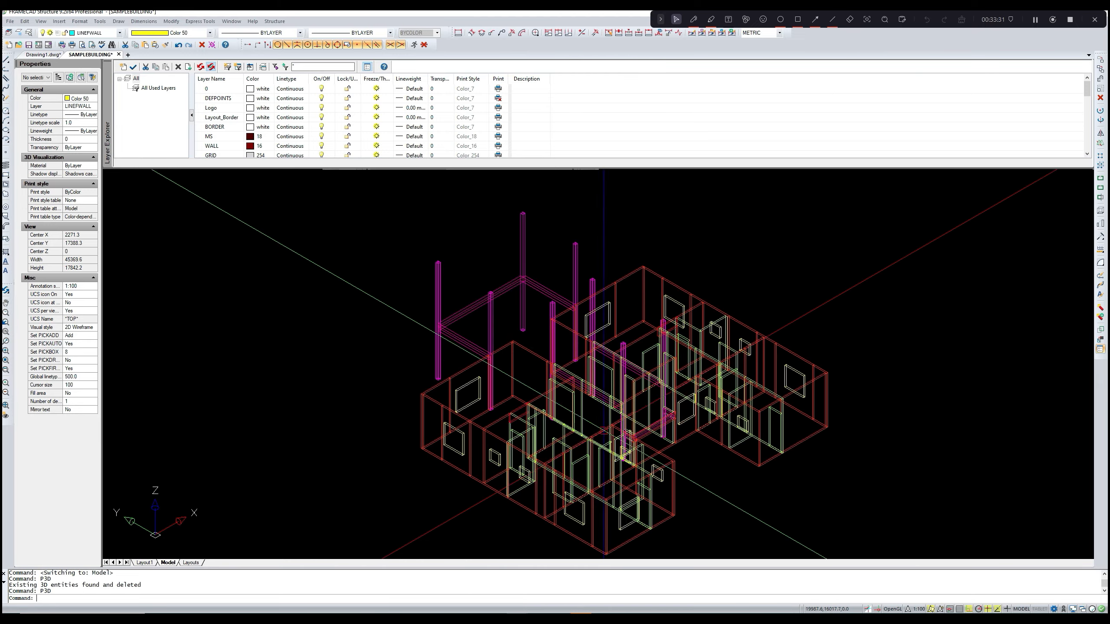
- Examine the regenerated 3D wall panels around the stair landing and the adjacent columns
scroll(622, 340, "up", 10)
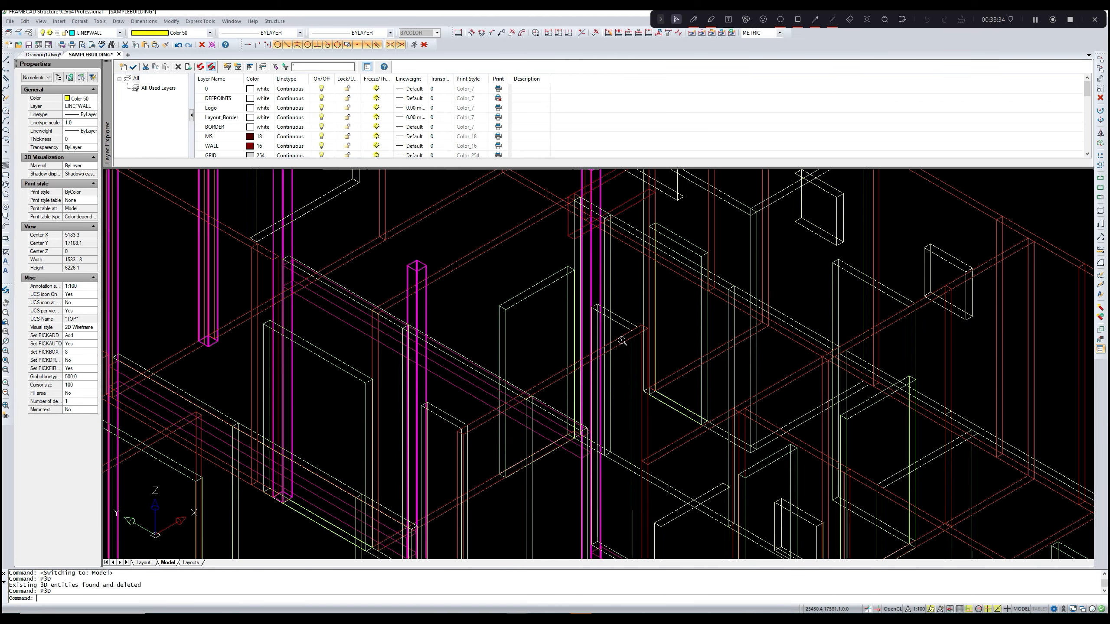
scroll(622, 349, "down", 4)
middle_click_drag(622, 349, 615, 320)
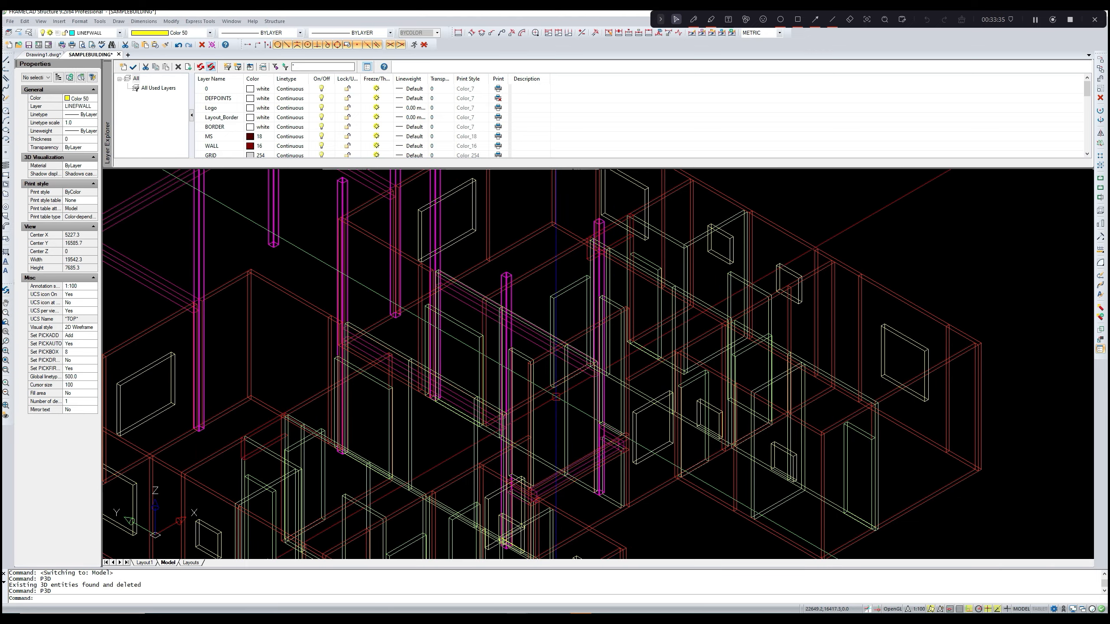
middle_click_drag(566, 417, 566, 415)
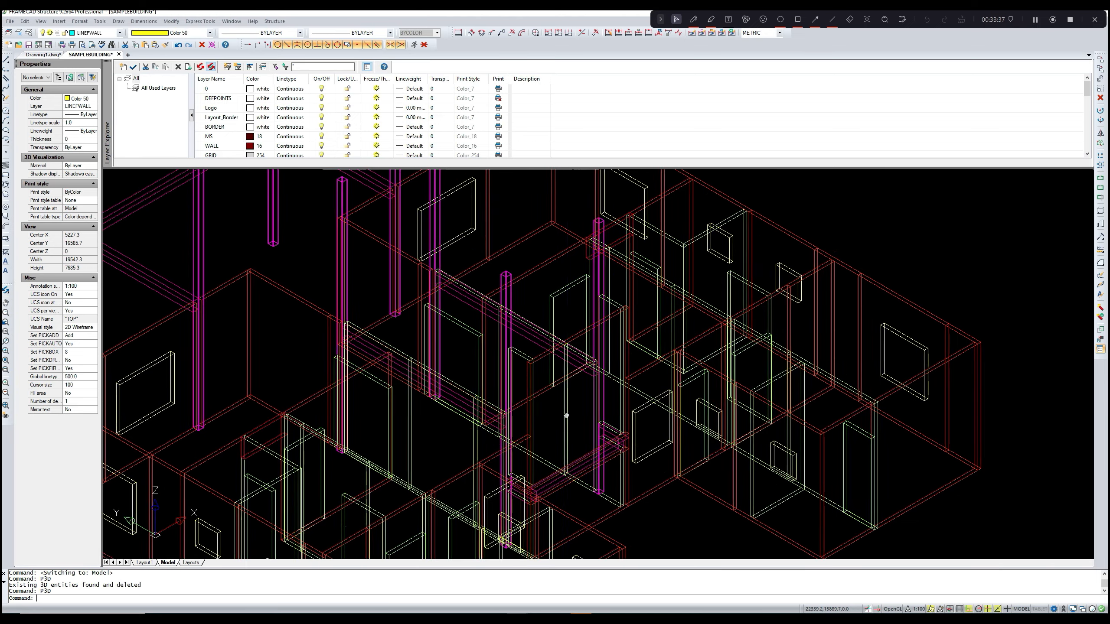
scroll(566, 416, "up", 6)
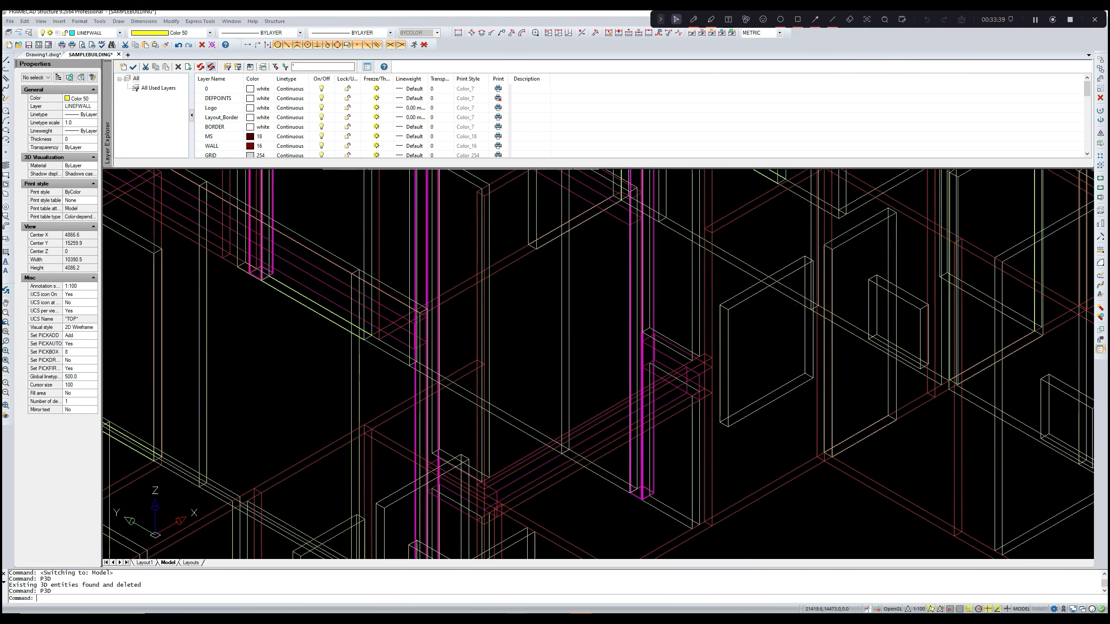
scroll(564, 418, "up", 6)
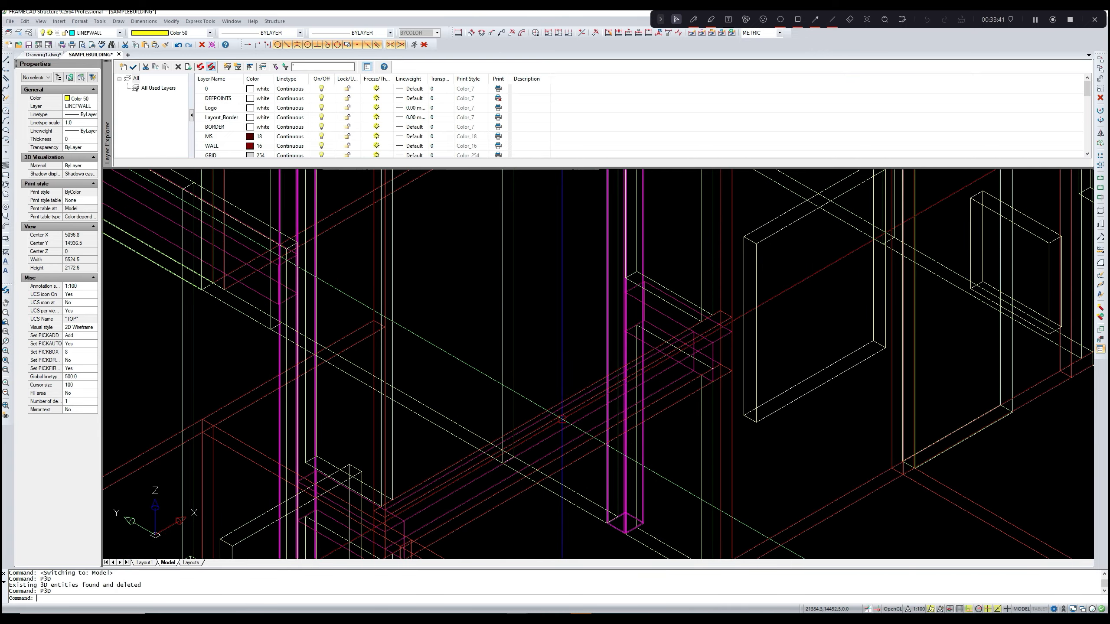
scroll(562, 420, "down", 12)
middle_click_drag(562, 419, 613, 393)
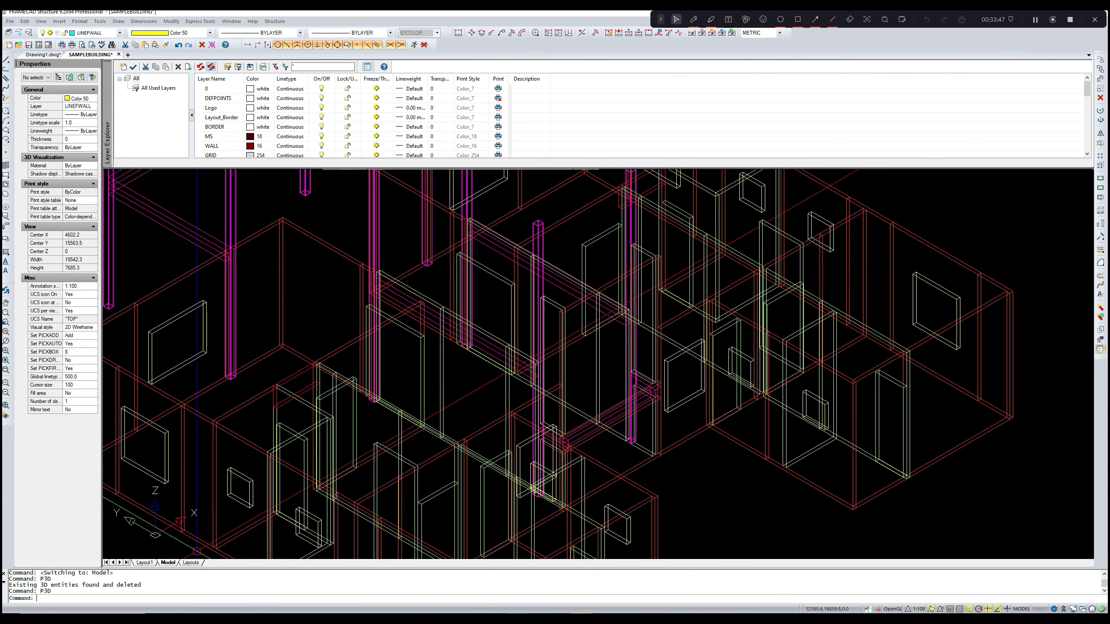
- In the Layouts space, copy the two opening marks from the ground-floor plan's stair wall to the landing sheet above, using matching title-block corners
left_click(190, 562)
scroll(617, 333, "up", 5)
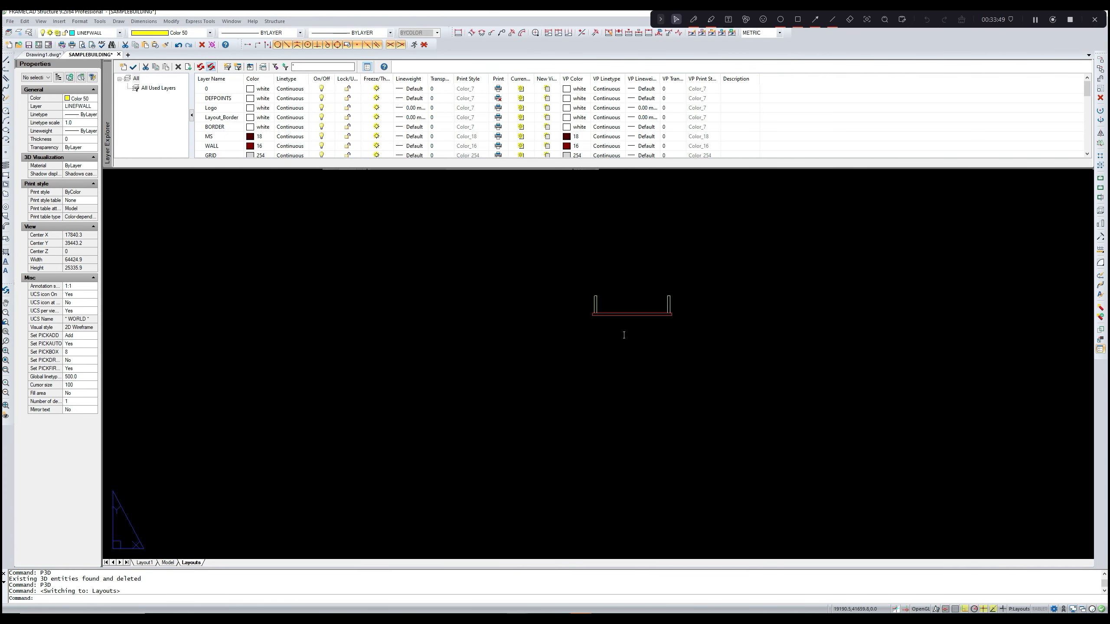
scroll(603, 354, "down", 5)
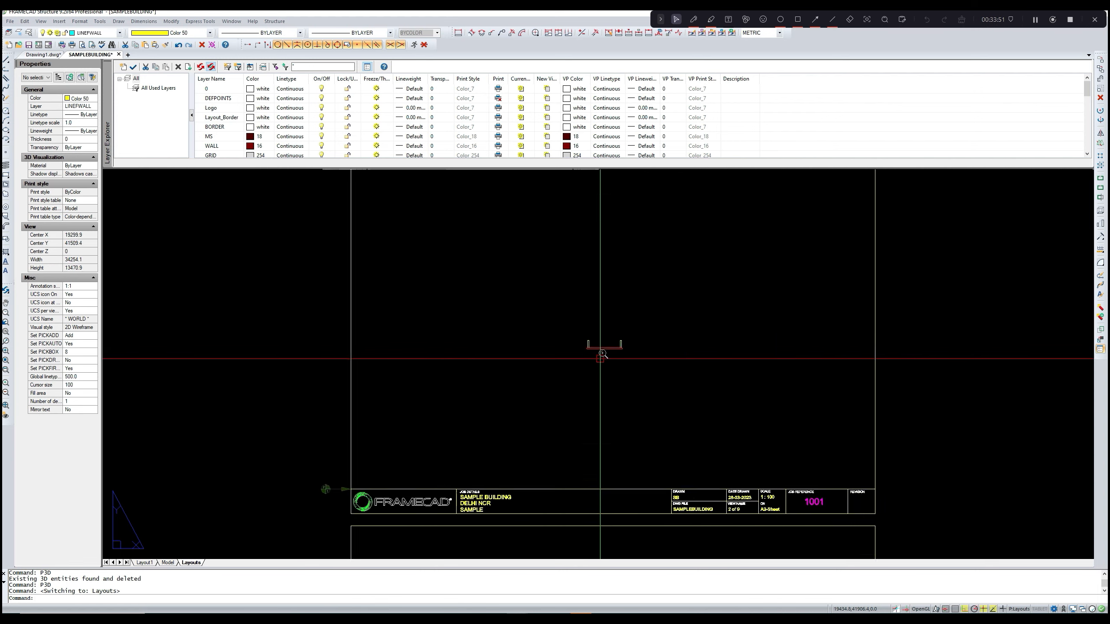
scroll(610, 503, "up", 6)
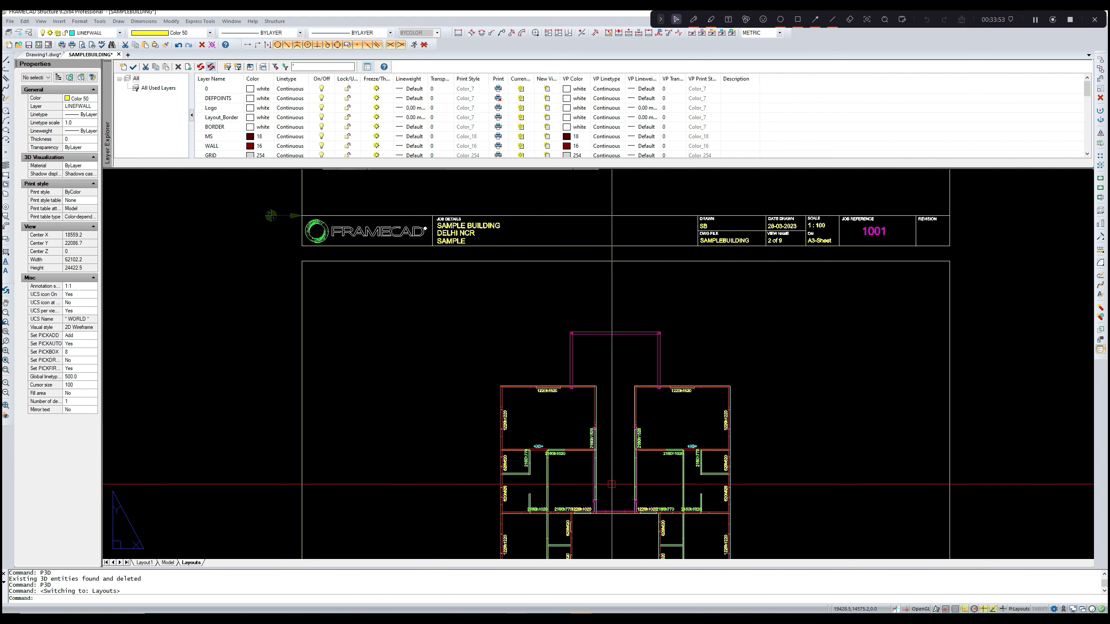
scroll(611, 503, "up", 5)
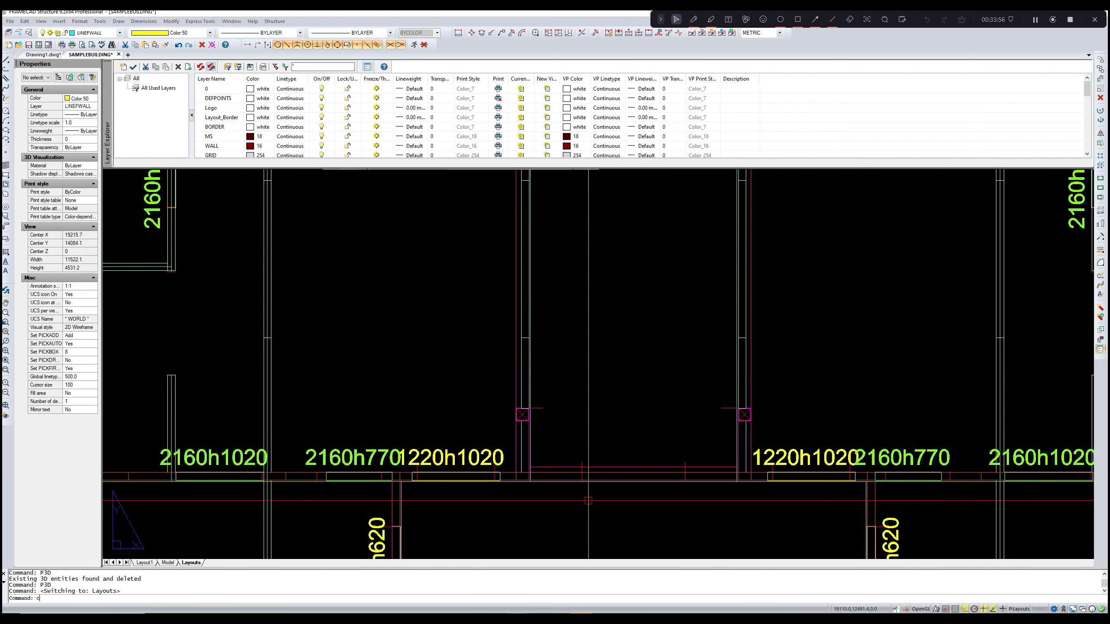
type("CO")
key("Return")
scroll(570, 466, "up", 3)
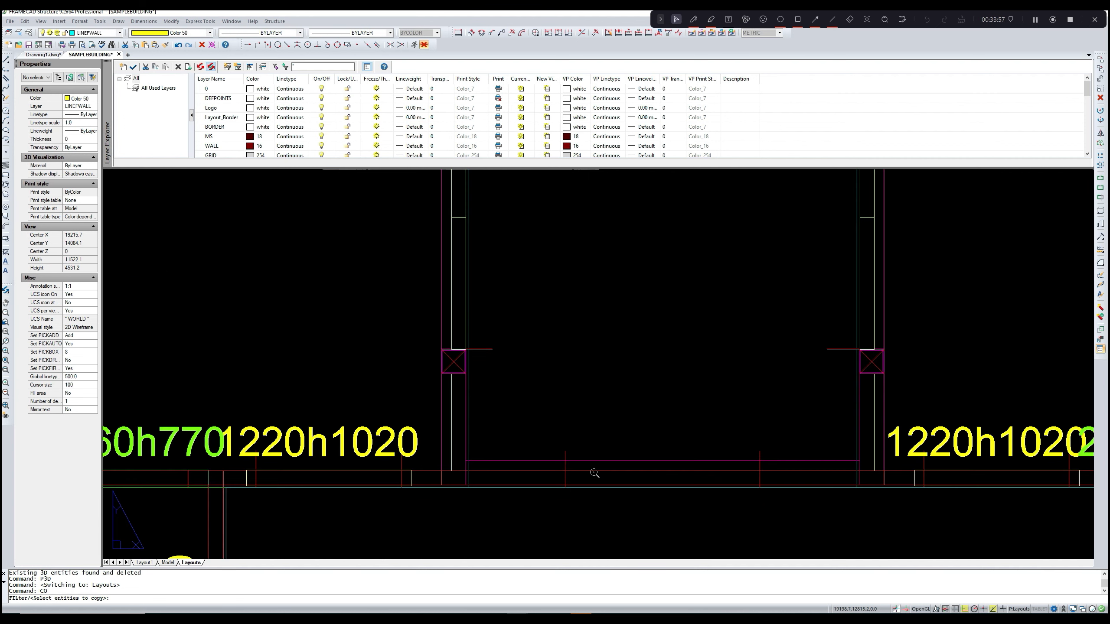
left_click(562, 466)
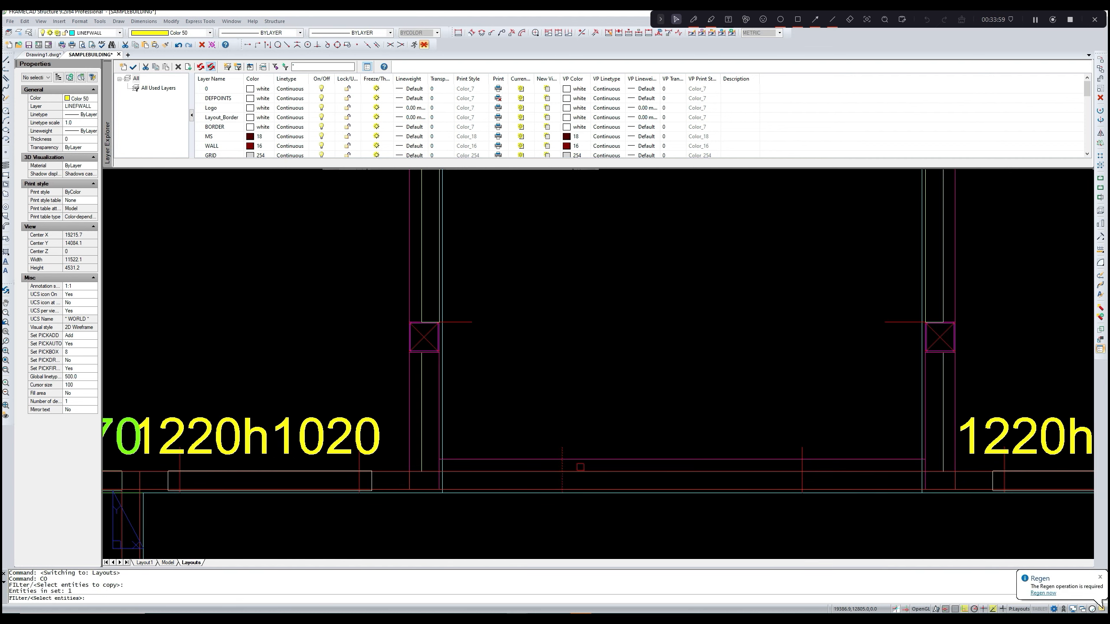
left_click(802, 483)
key("Return")
scroll(684, 436, "down", 8)
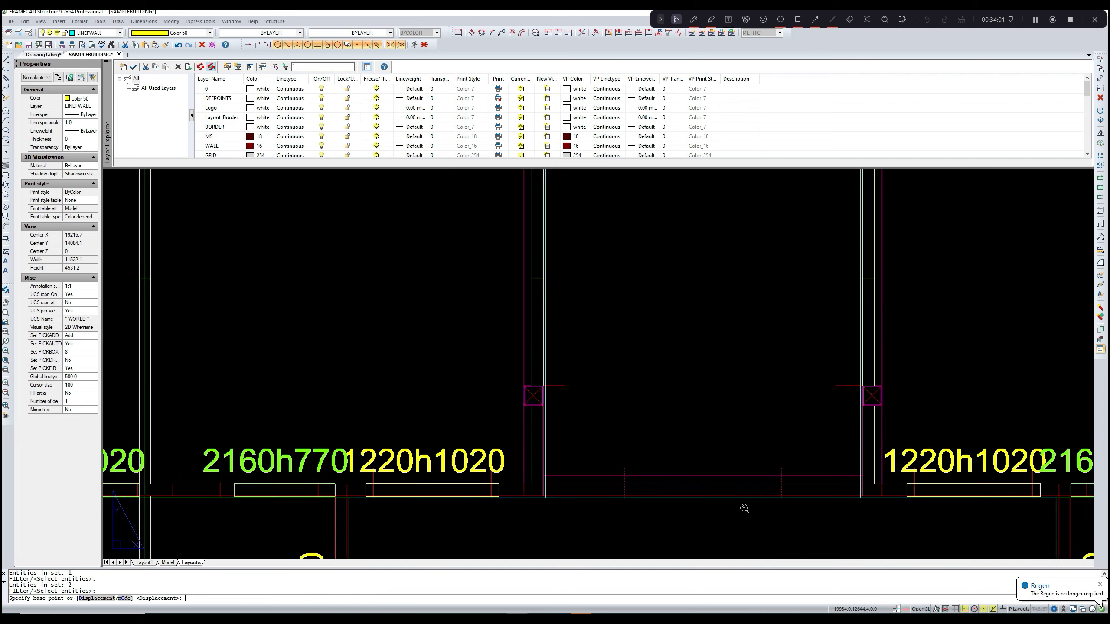
scroll(546, 486, "up", 1)
middle_click_drag(546, 485, 597, 361)
scroll(508, 476, "up", 3)
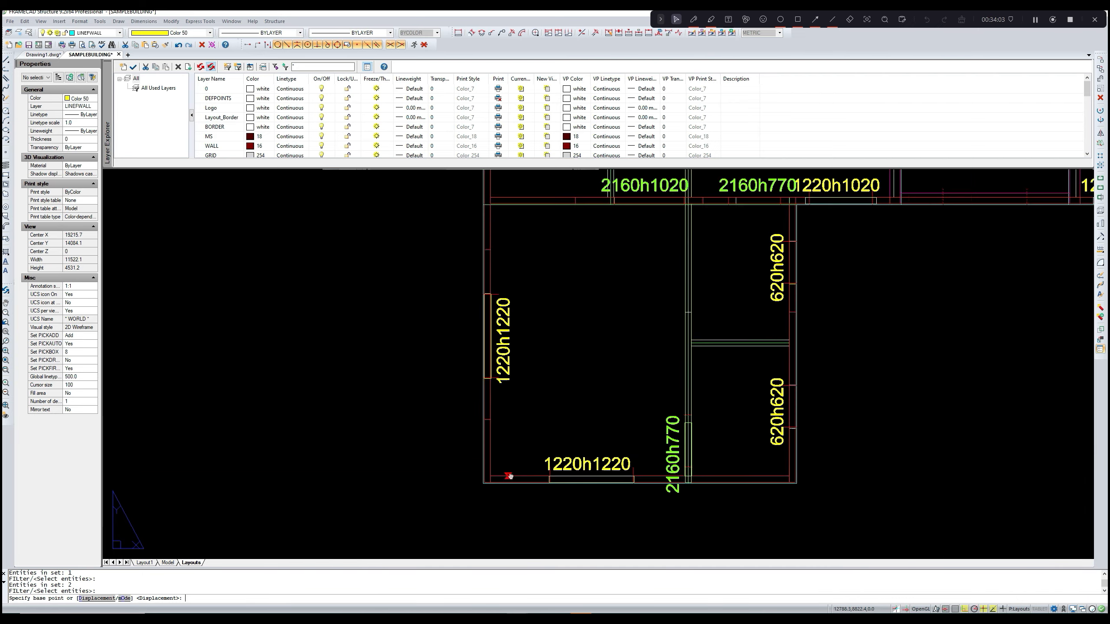
scroll(494, 476, "down", 7)
scroll(570, 342, "down", 2)
scroll(325, 407, "up", 4)
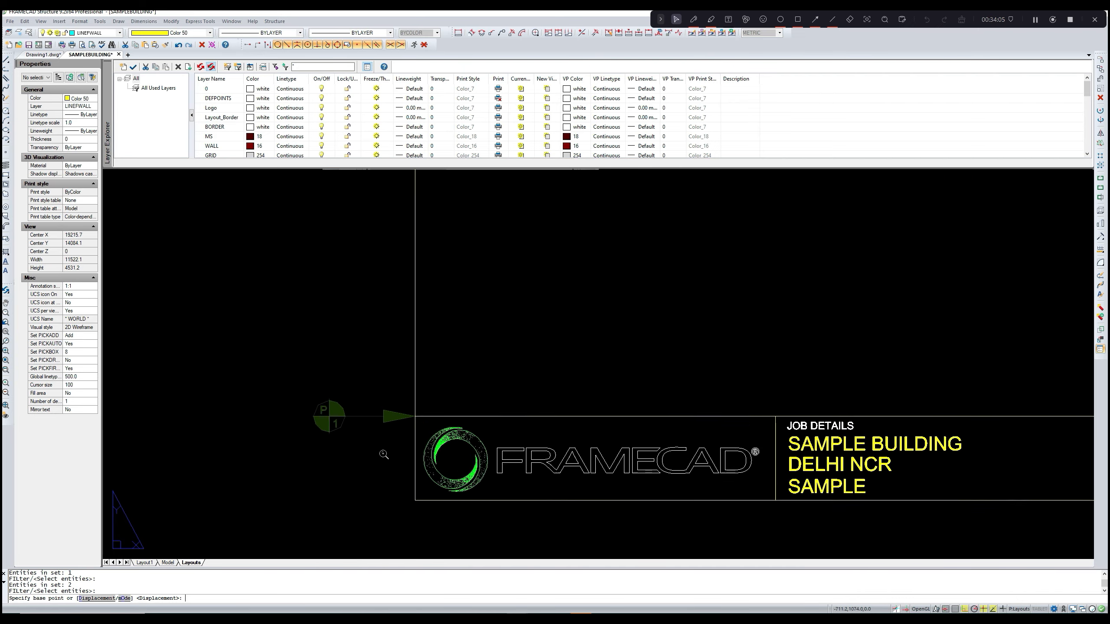
scroll(429, 396, "up", 2)
left_click(432, 397)
scroll(426, 397, "down", 6)
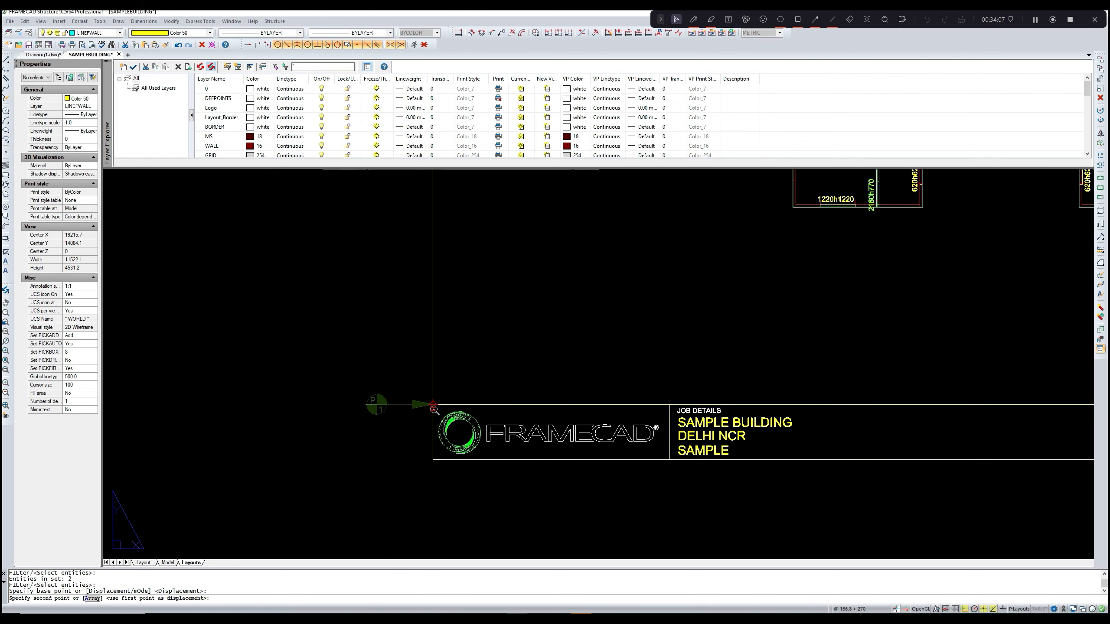
scroll(406, 319, "up", 4)
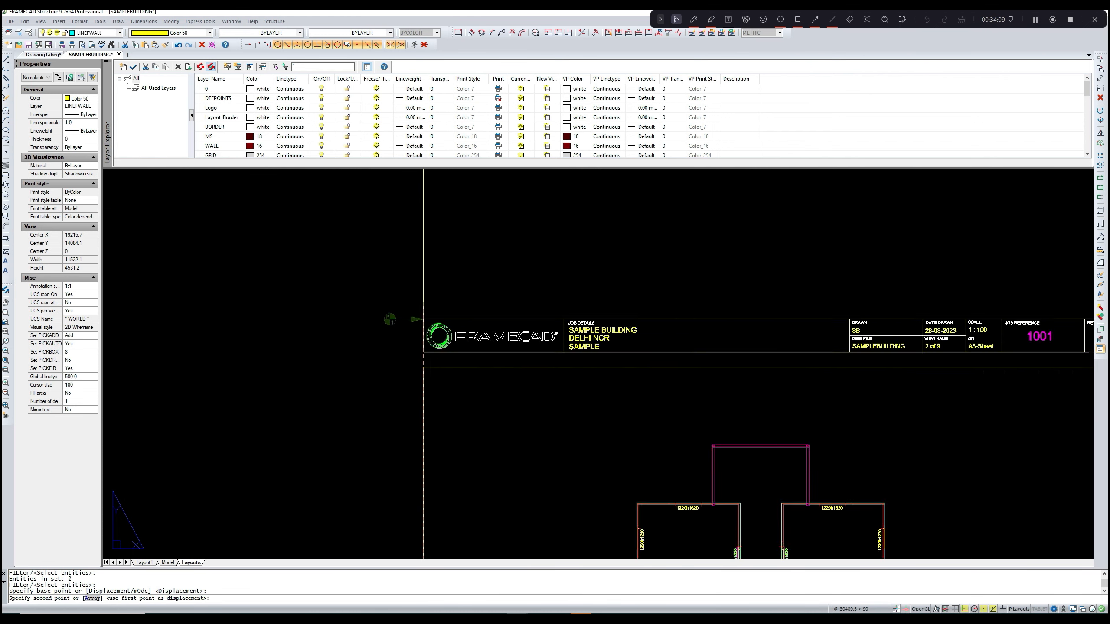
left_click(422, 321)
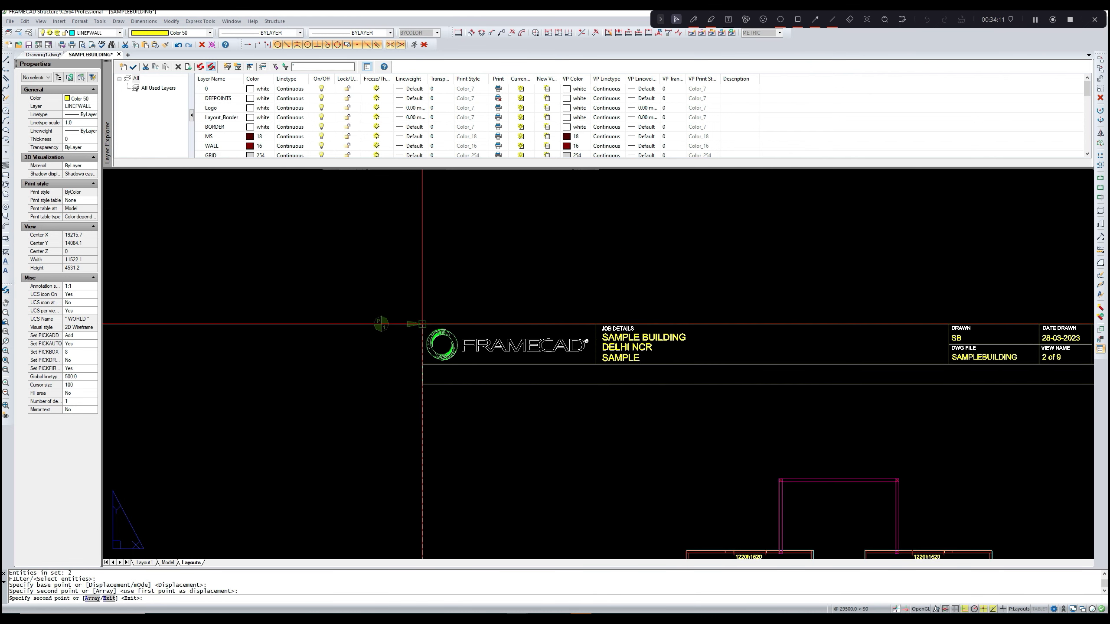
key("Escape")
- Use LT to show the hidden reference layers, examine the door window schedule's lintel levels, sill levels and widths, and hide the layers again
mouse_move(735, 294)
middle_mouse_down()
mouse_move(683, 377)
mouse_move(652, 367)
mouse_move(617, 410)
middle_mouse_up()
scroll(699, 302, "up", 3)
scroll(699, 302, "down", 4)
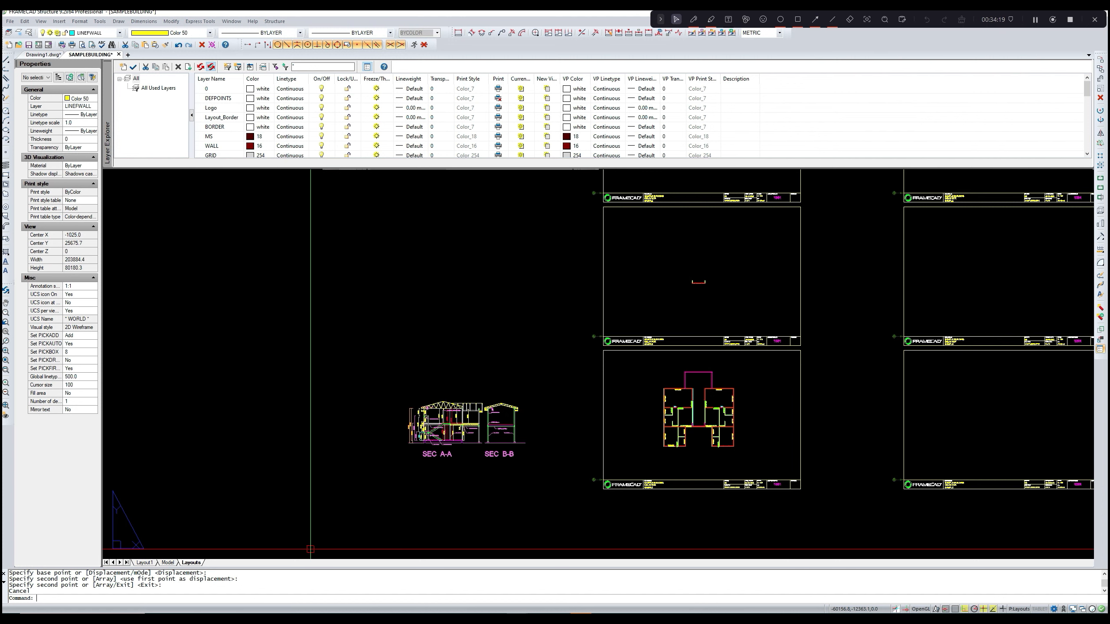
type("T")
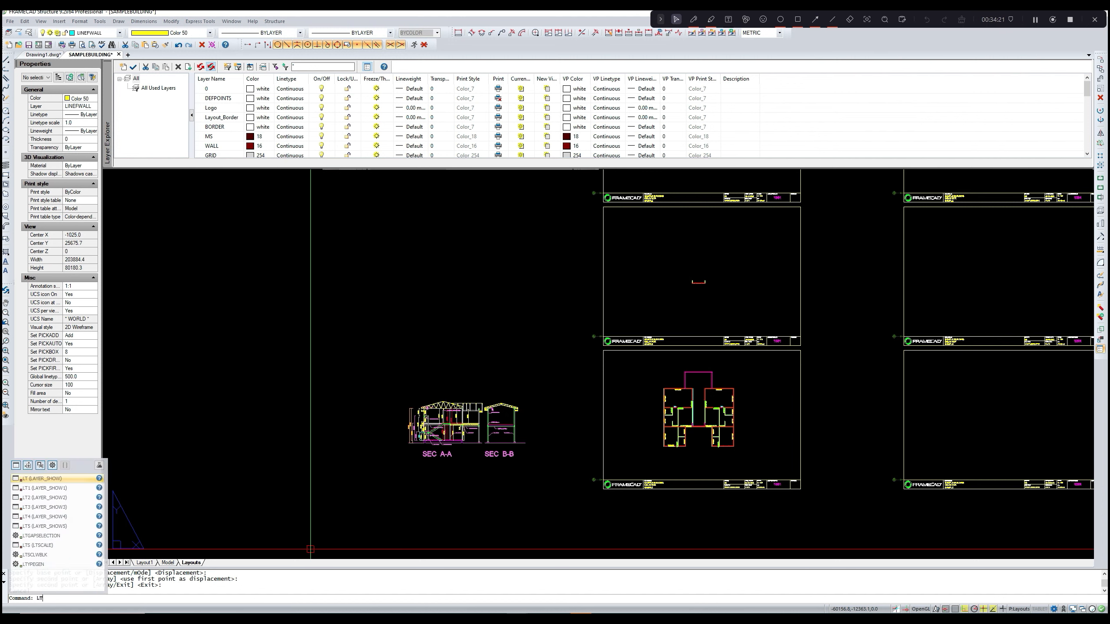
key("Return")
scroll(657, 393, "up", 5)
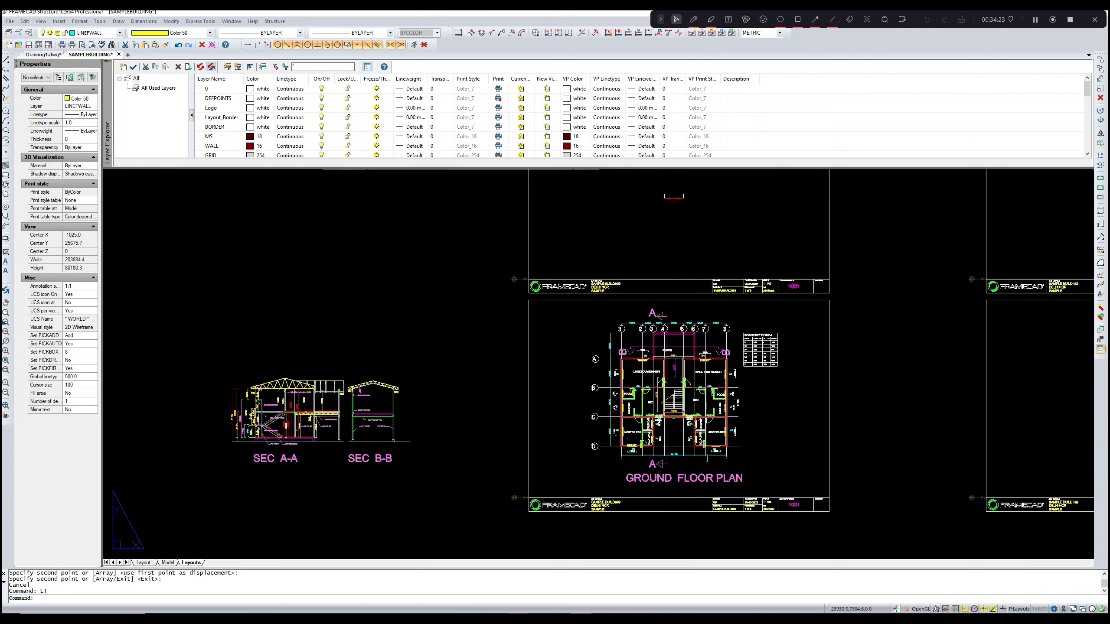
scroll(657, 393, "down", 3)
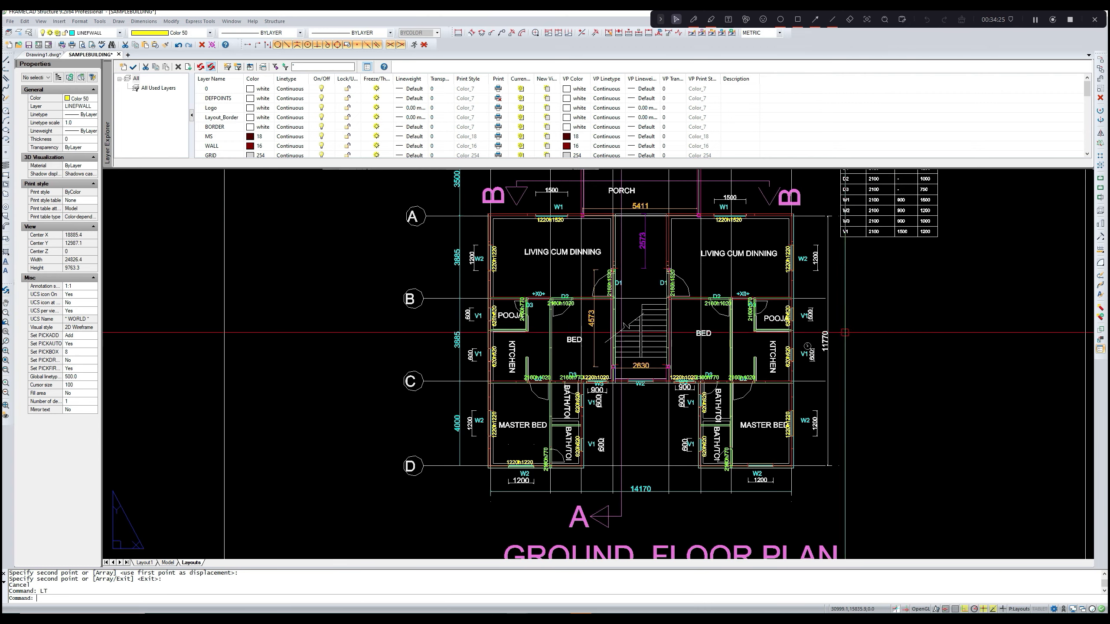
scroll(808, 326, "up", 4)
scroll(808, 326, "up", 3)
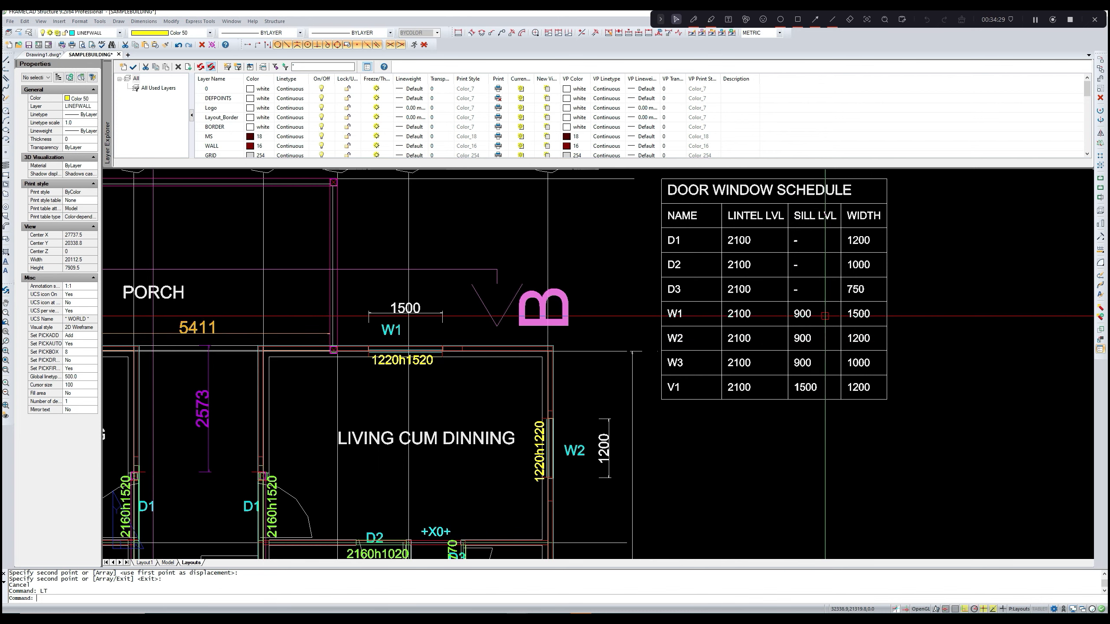
scroll(822, 323, "down", 2)
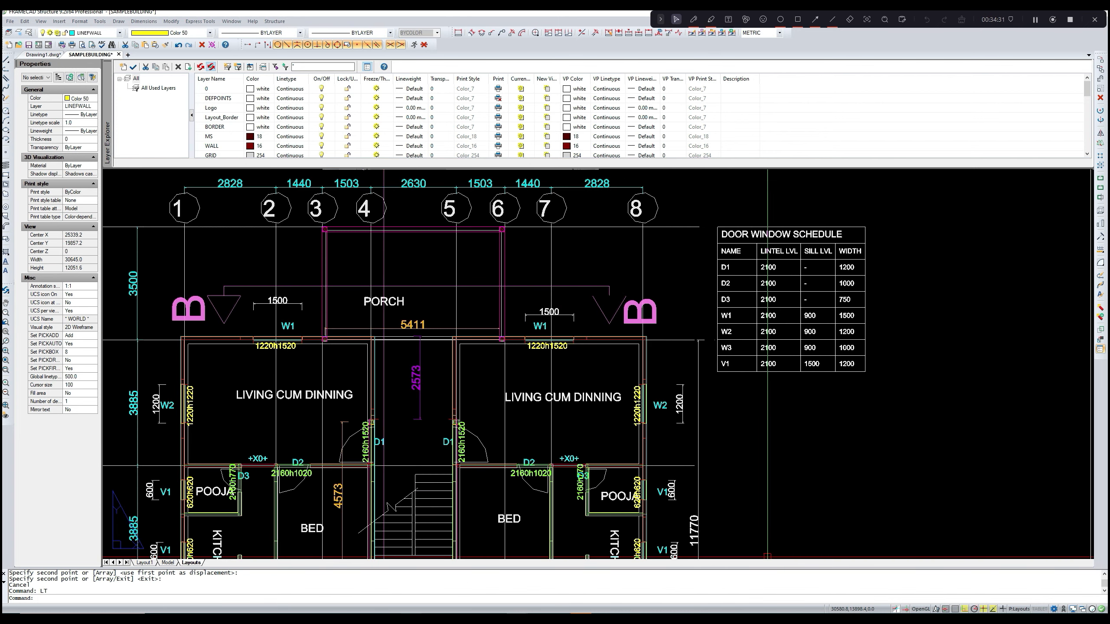
type("T")
key("Return")
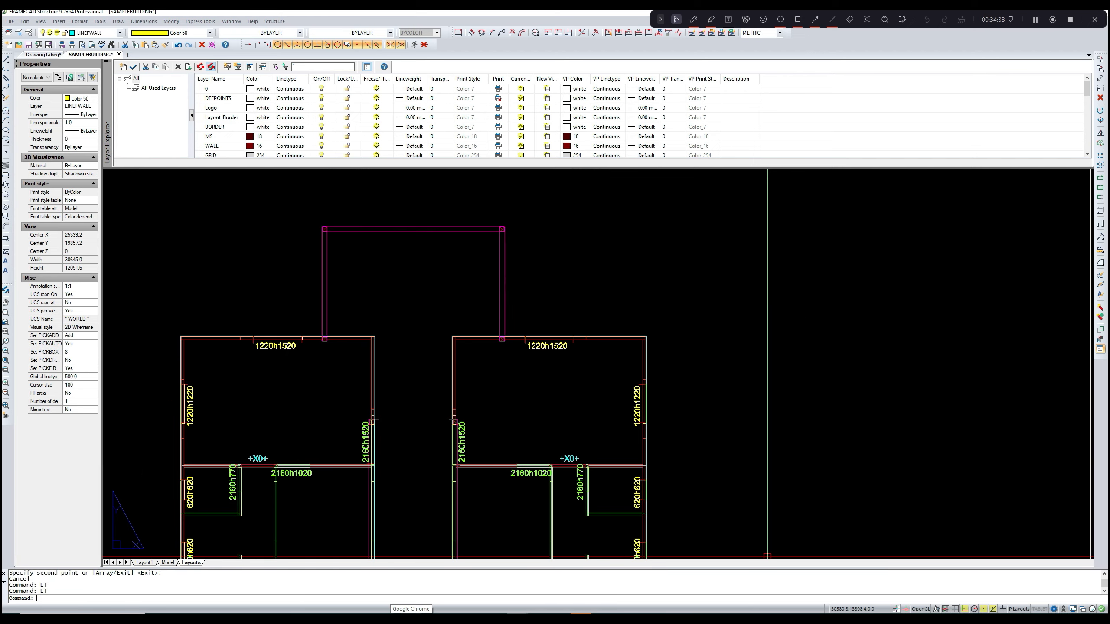
scroll(542, 512, "down", 6)
middle_click_drag(590, 491, 578, 544)
scroll(513, 348, "up", 3)
middle_click_drag(518, 358, 516, 360)
scroll(523, 357, "down", 4)
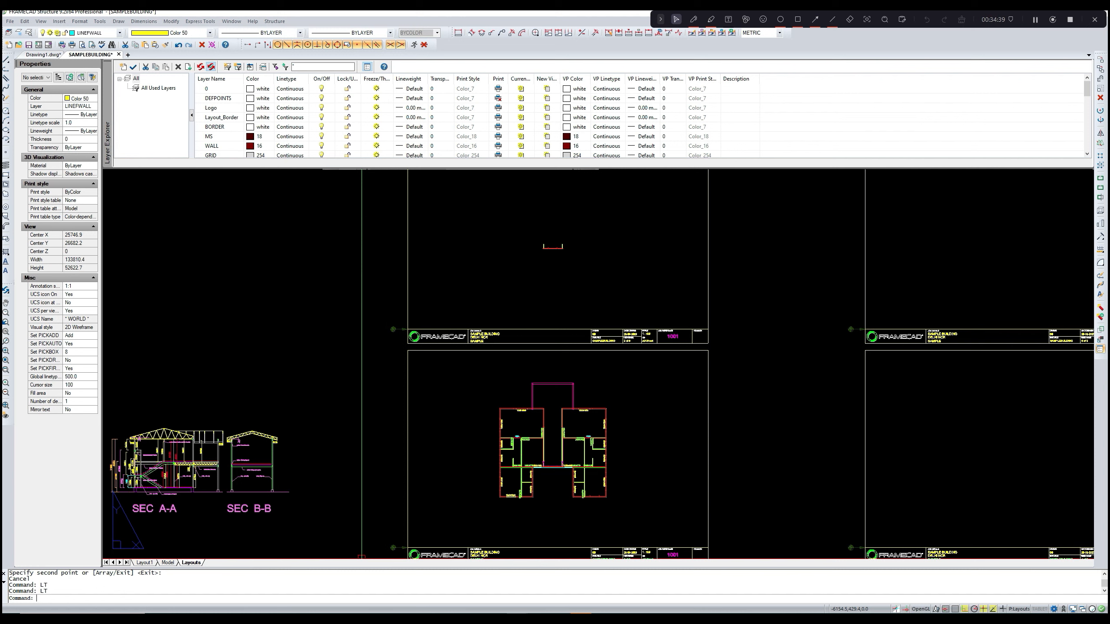
type("UW")
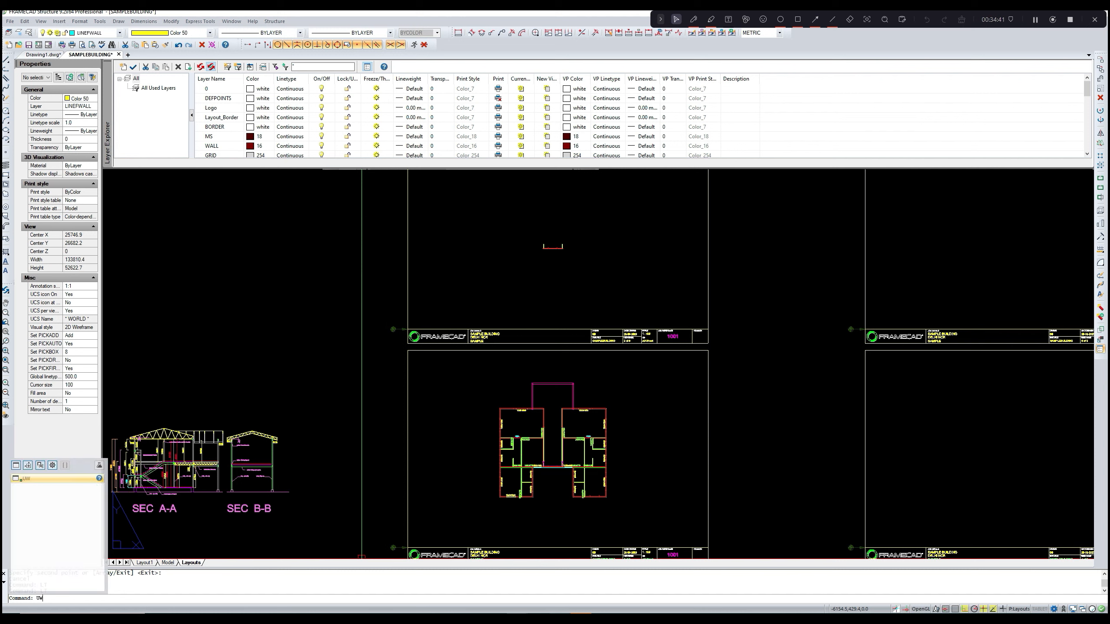
key("Return")
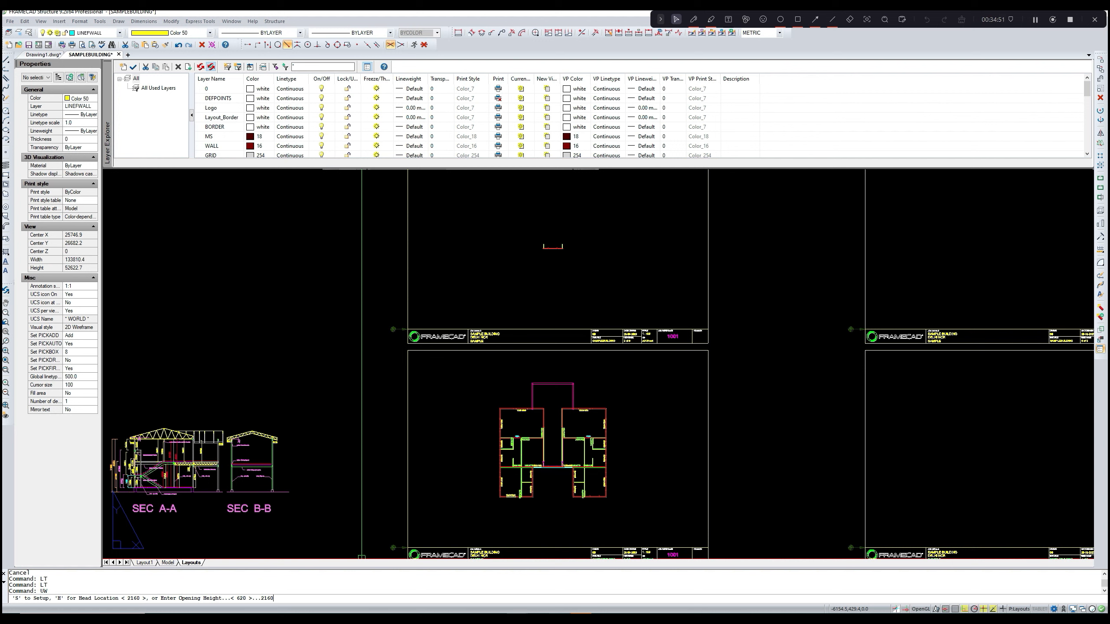
key("Return")
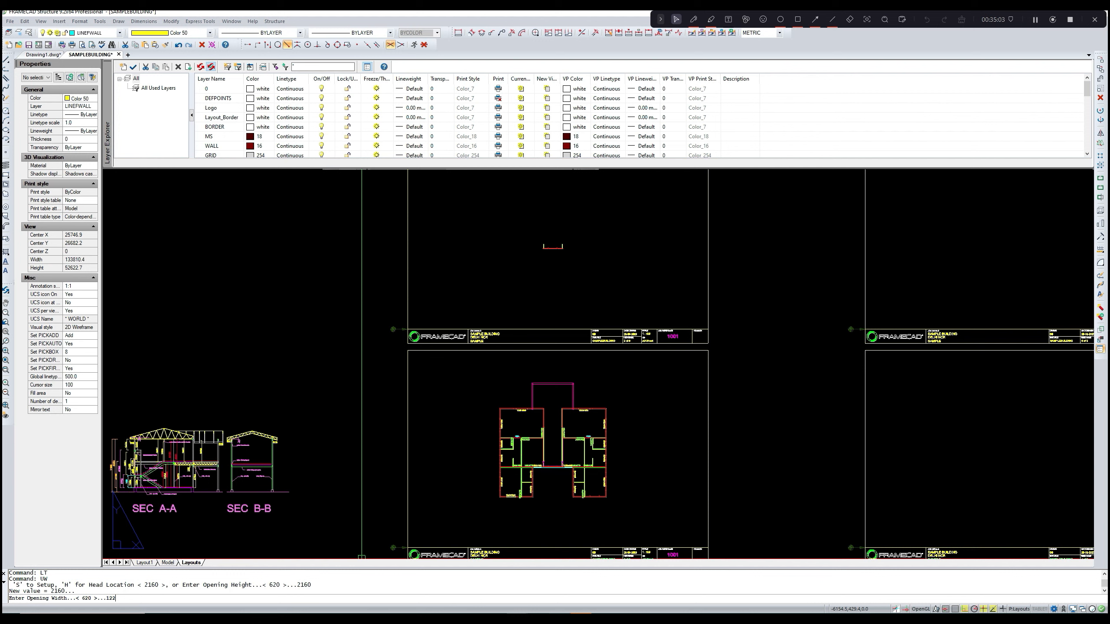
key("Escape")
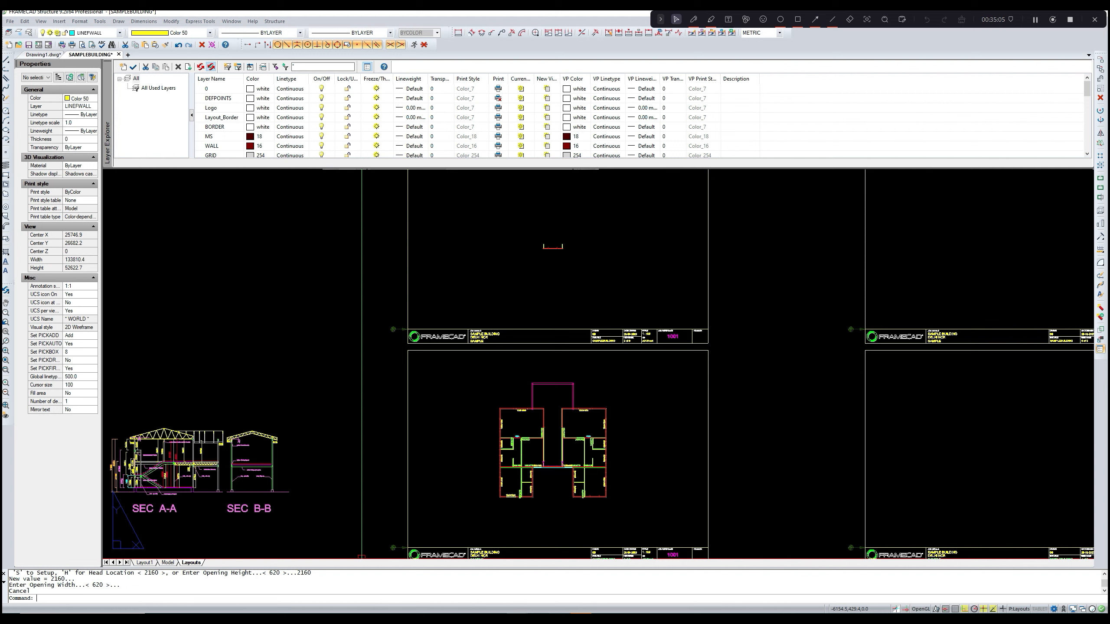
- Define a UW window opening with head location 2160, opening height 1220 and opening width 1220
type("W")
key("Return")
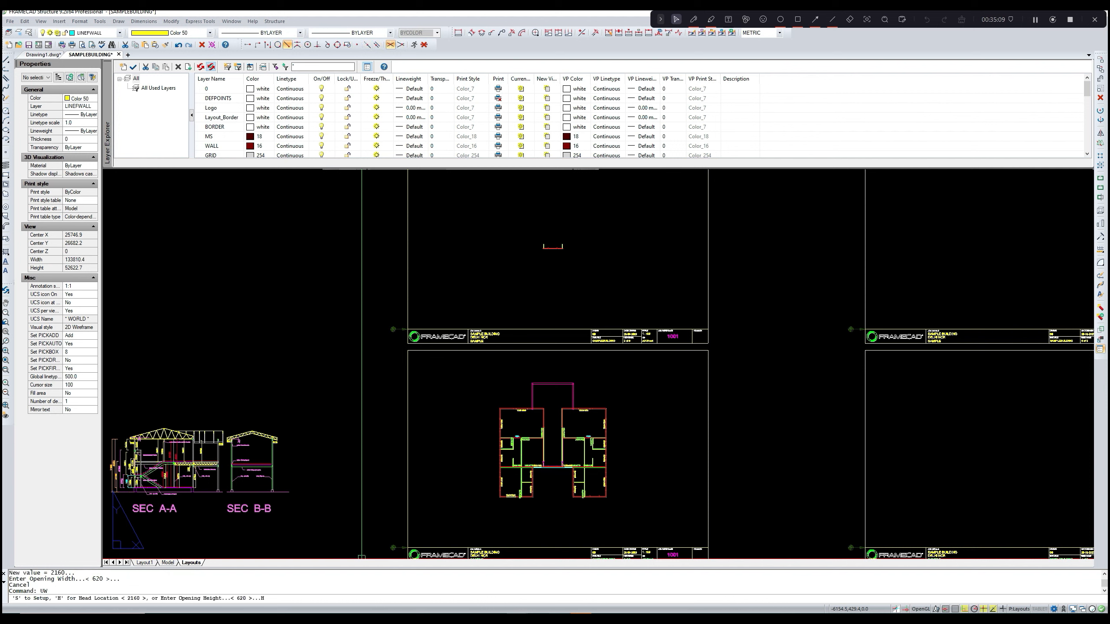
key("Return")
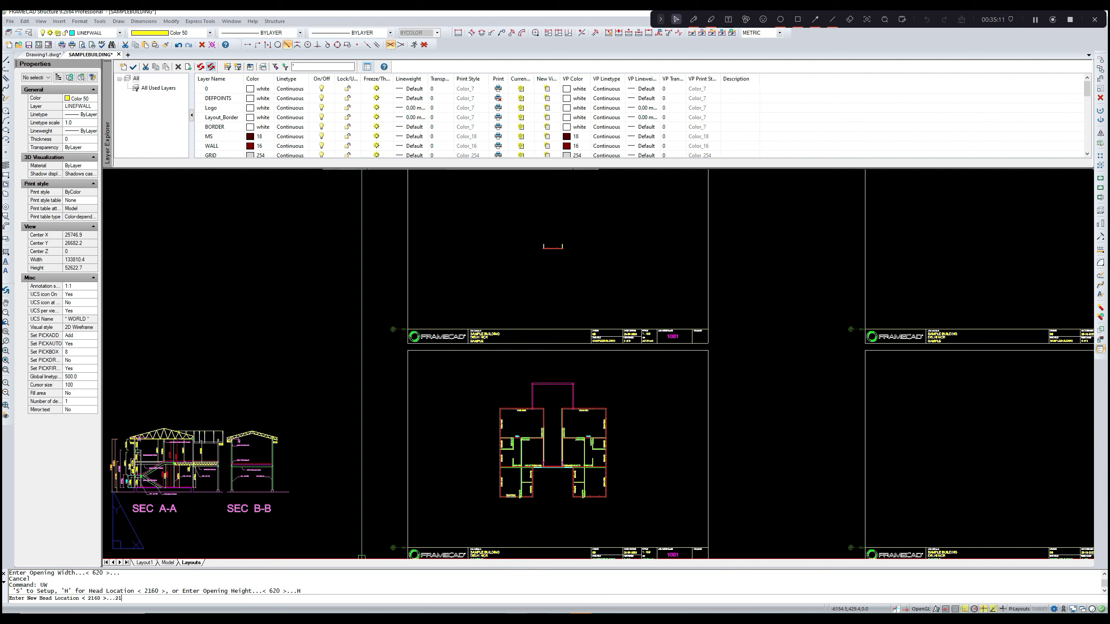
type("2160")
key("Return")
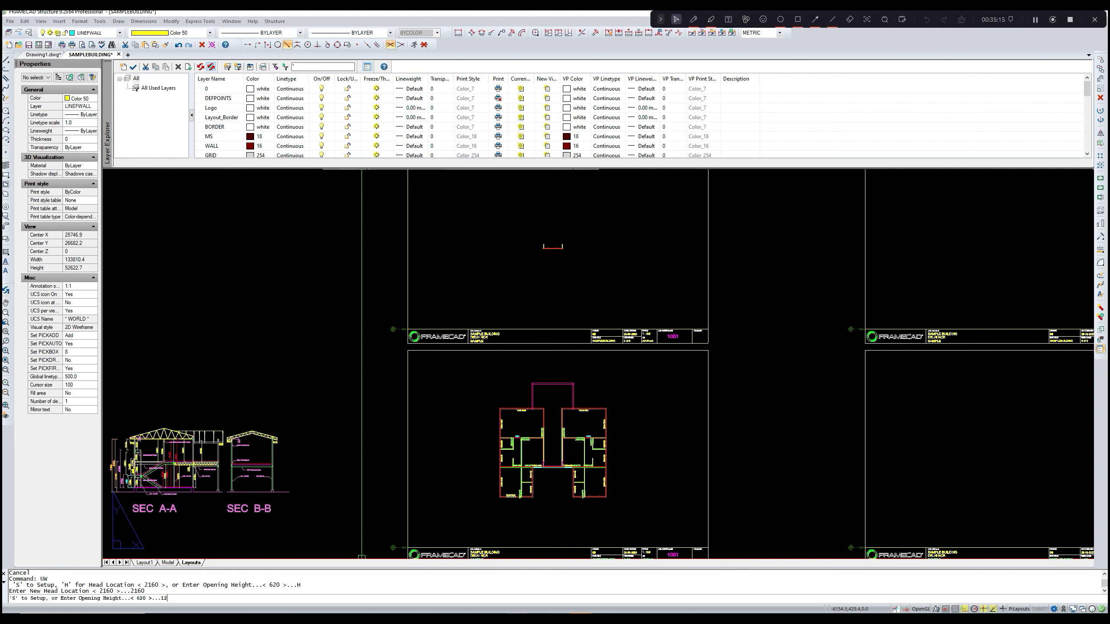
key("Return")
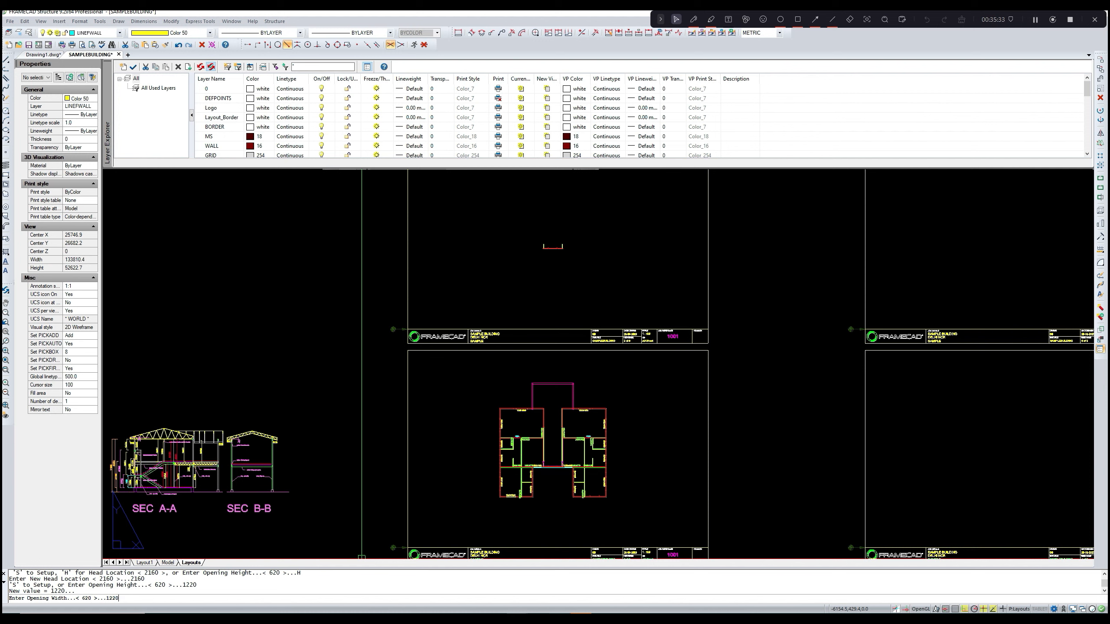
key("Return")
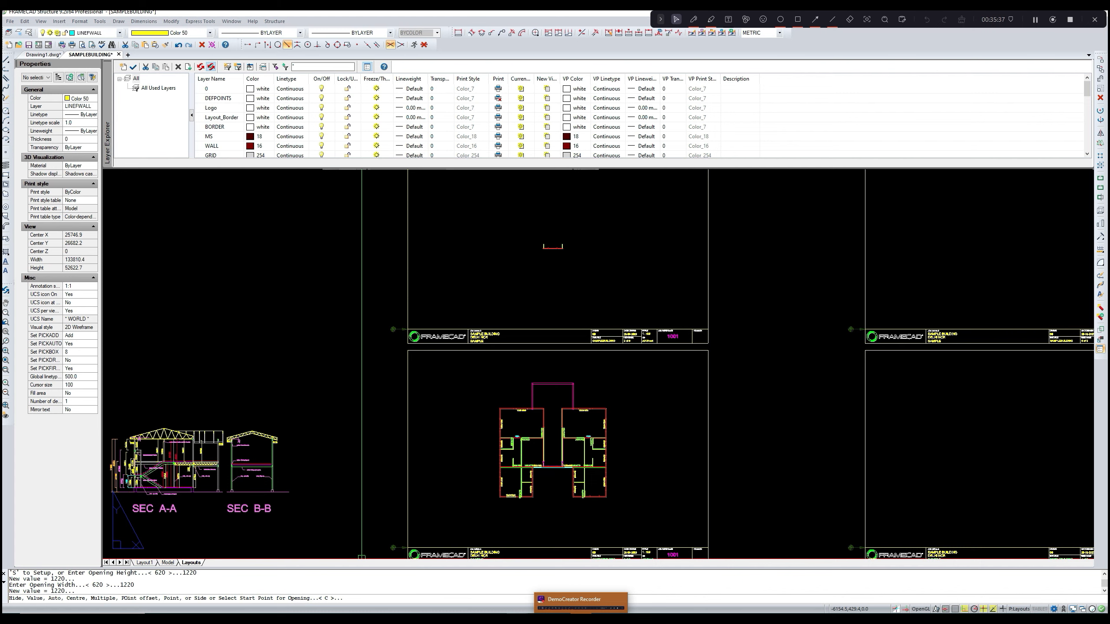
- Insert the opening with the Centre option between the two copied marks on the stair-landing wall panel
type("C")
key("Return")
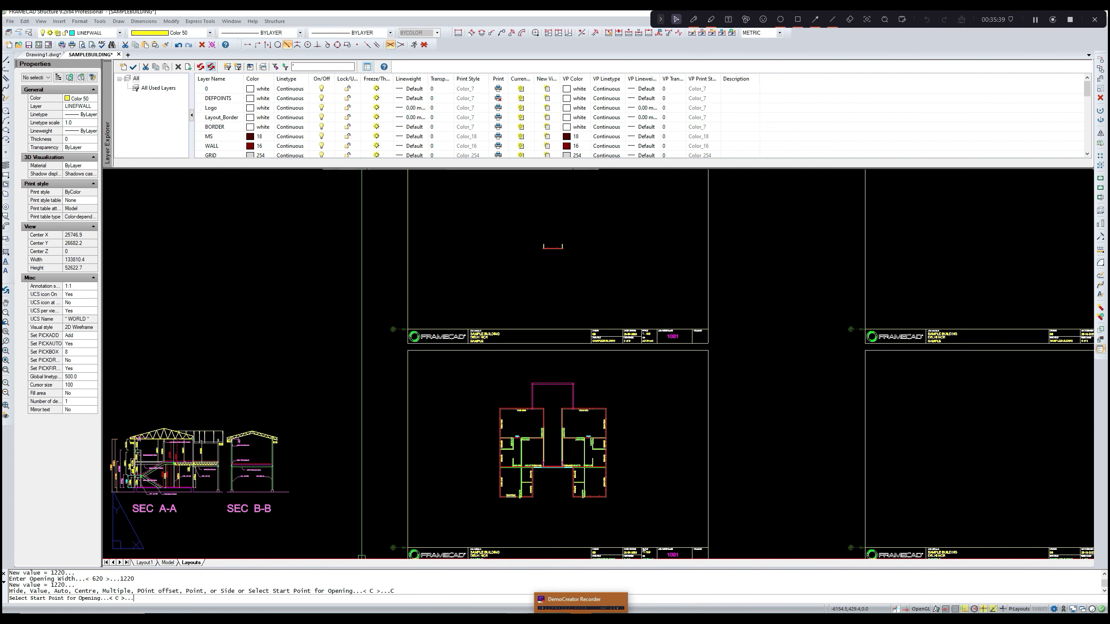
scroll(553, 247, "up", 8)
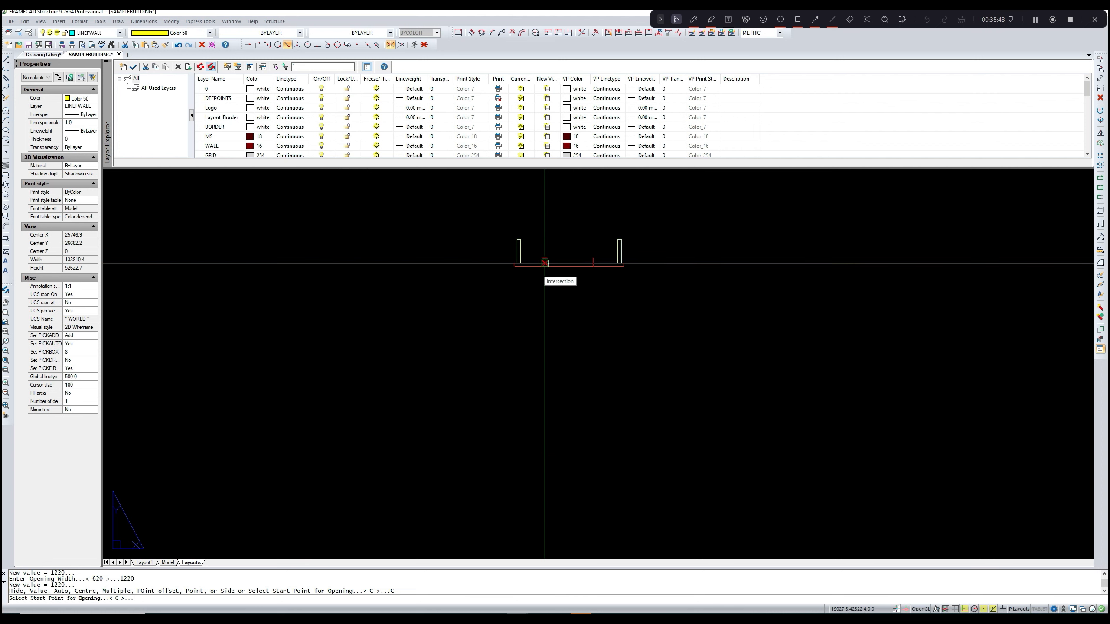
left_click(545, 264)
left_click(593, 264)
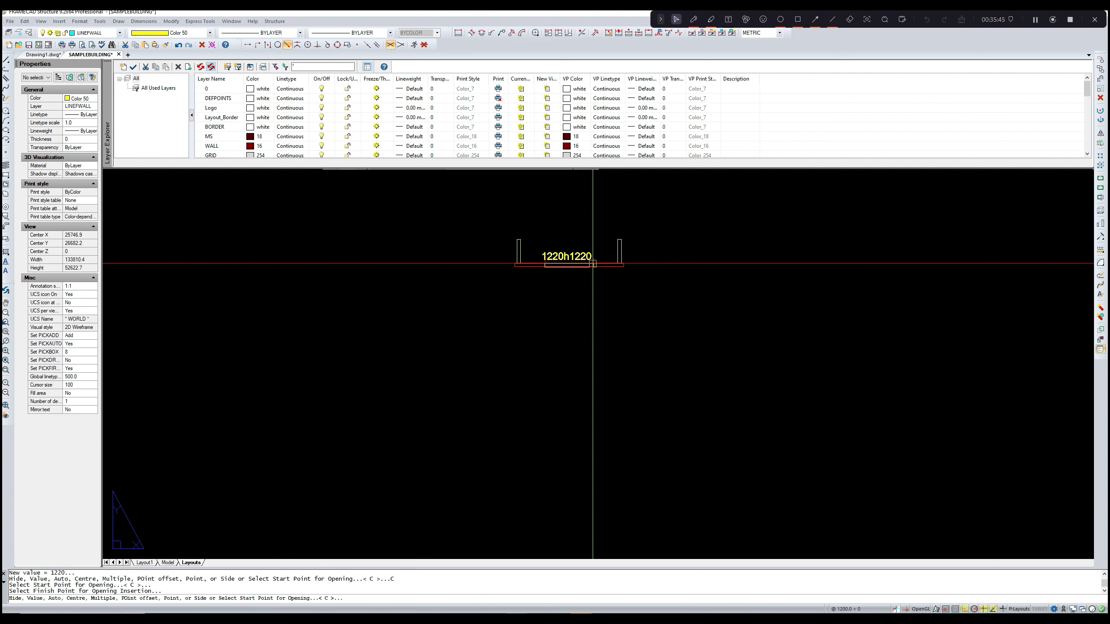
scroll(581, 284, "down", 4)
scroll(574, 301, "down", 2)
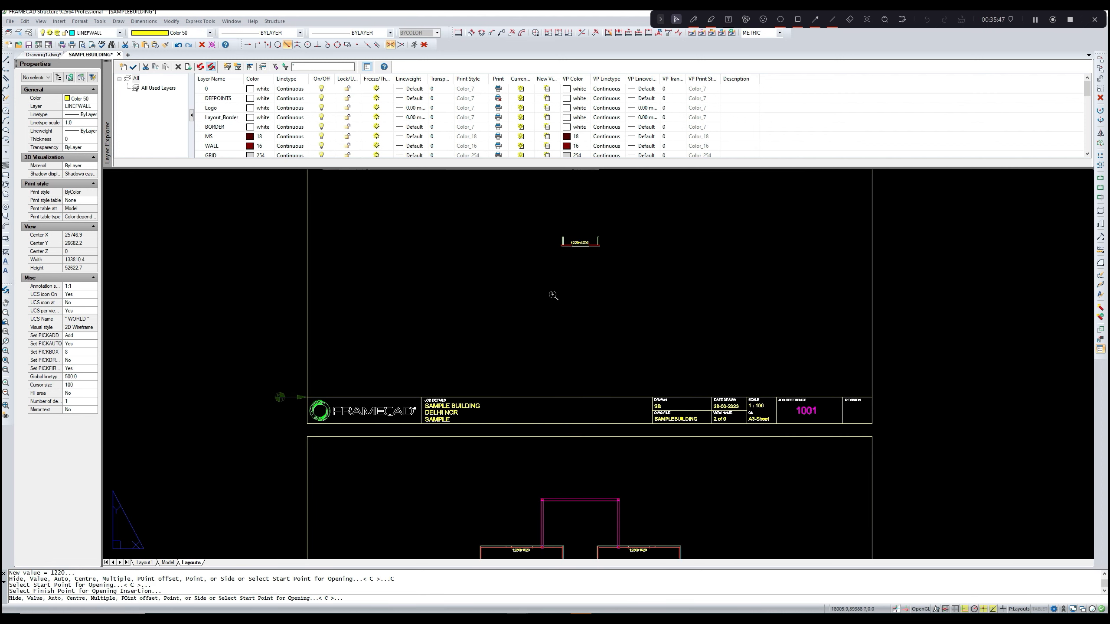
- In model space, regenerate the 3D panel model with P3D, repeating the command to rebuild the panels after clearing the existing 3D entities
left_click(168, 563)
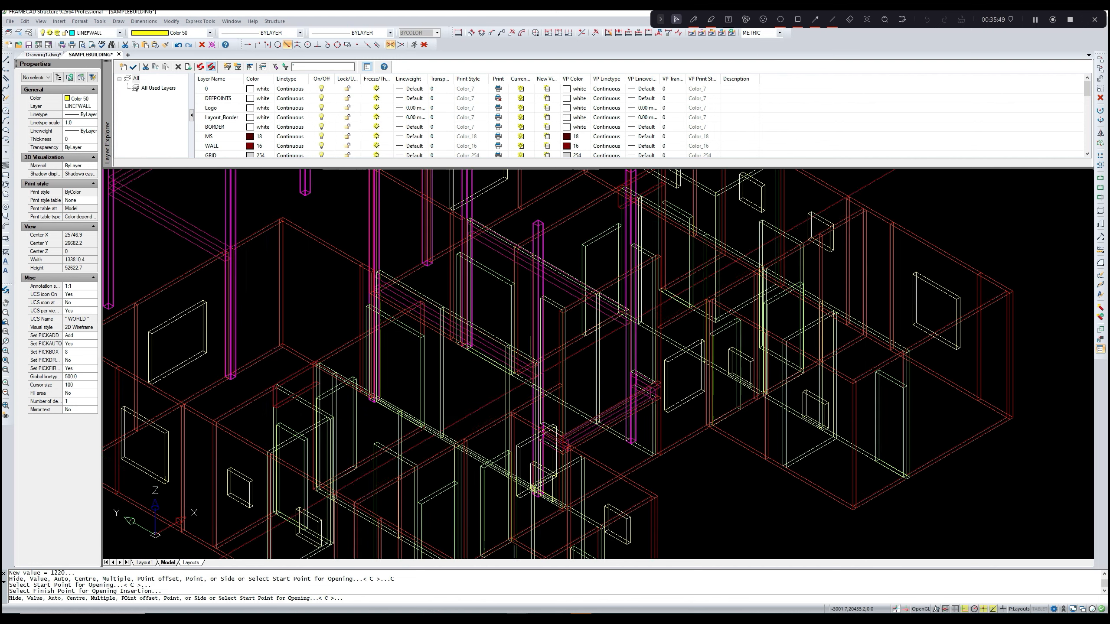
scroll(475, 456, "down", 4)
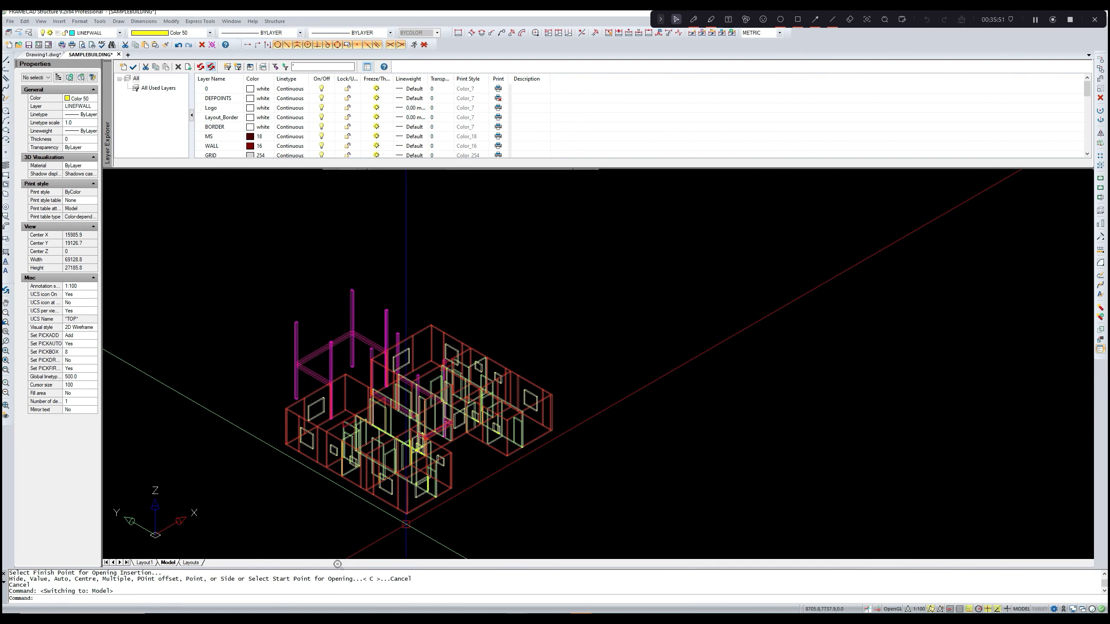
type("P3D")
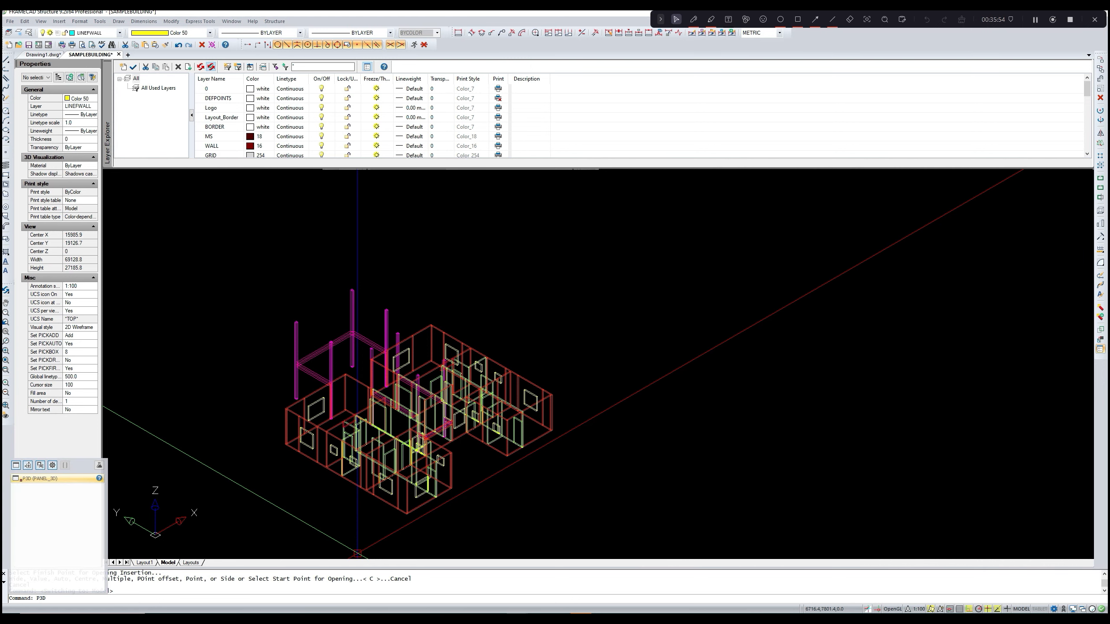
key("Return")
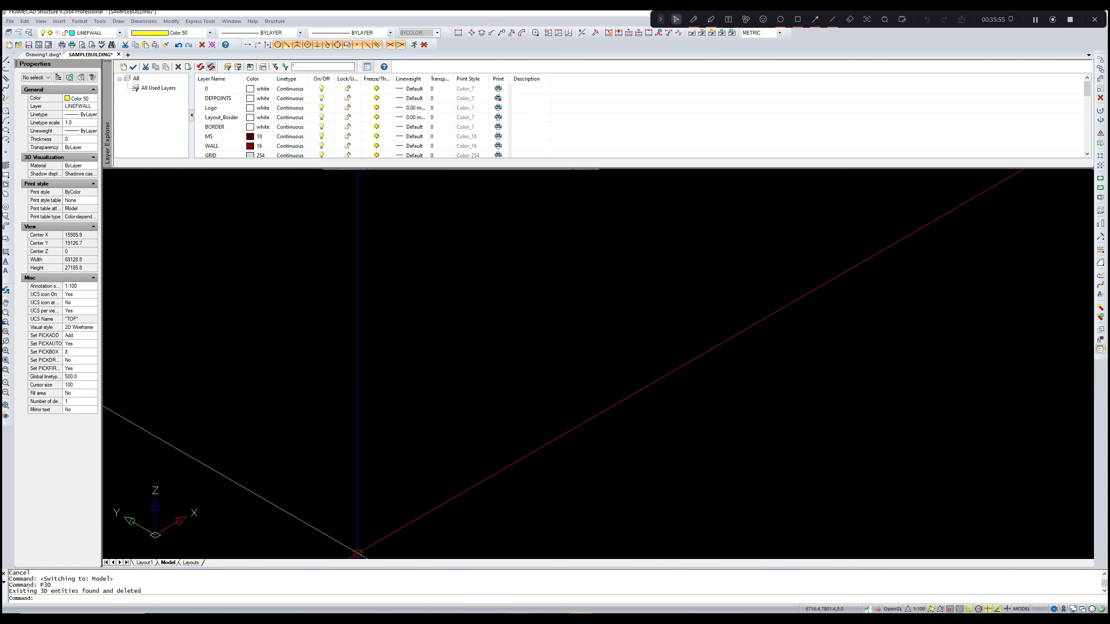
type("p3d")
key("Return")
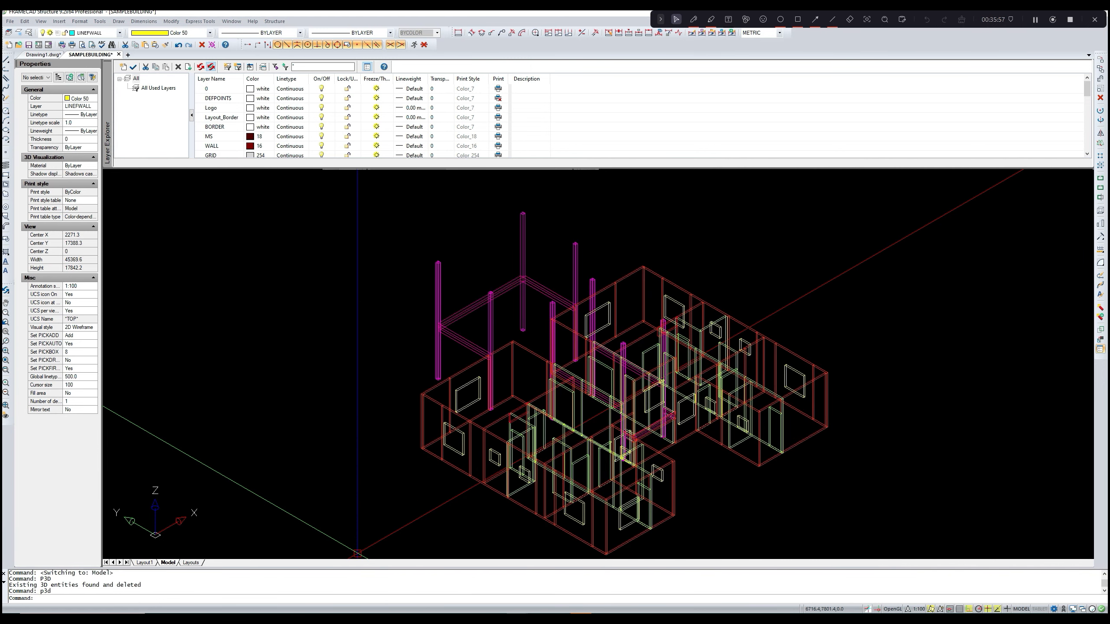
scroll(663, 396, "up", 5)
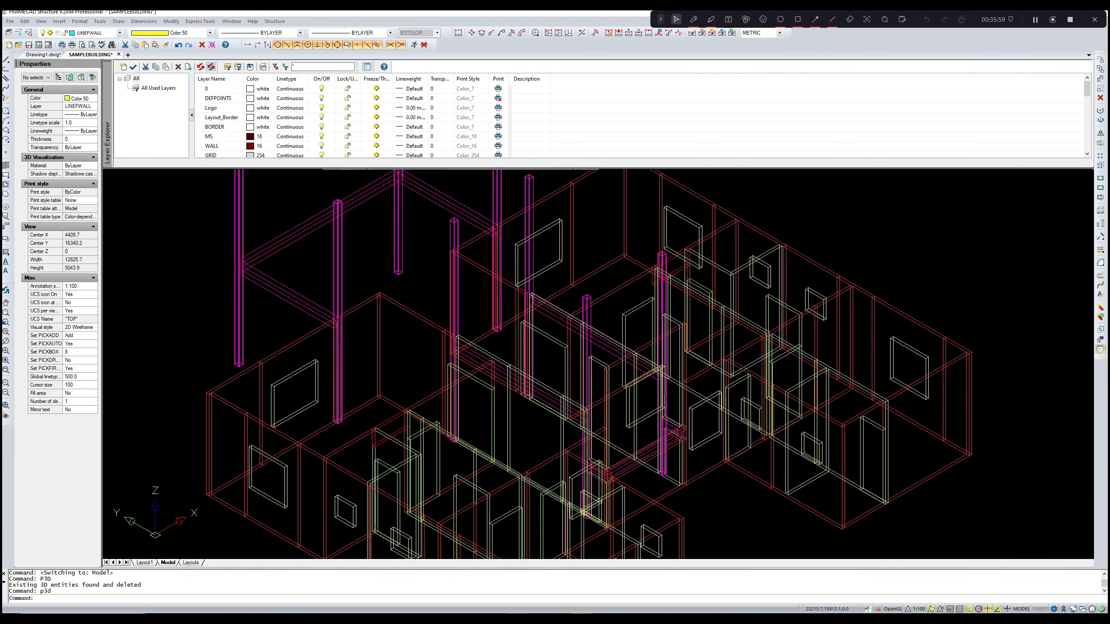
scroll(647, 409, "down", 8)
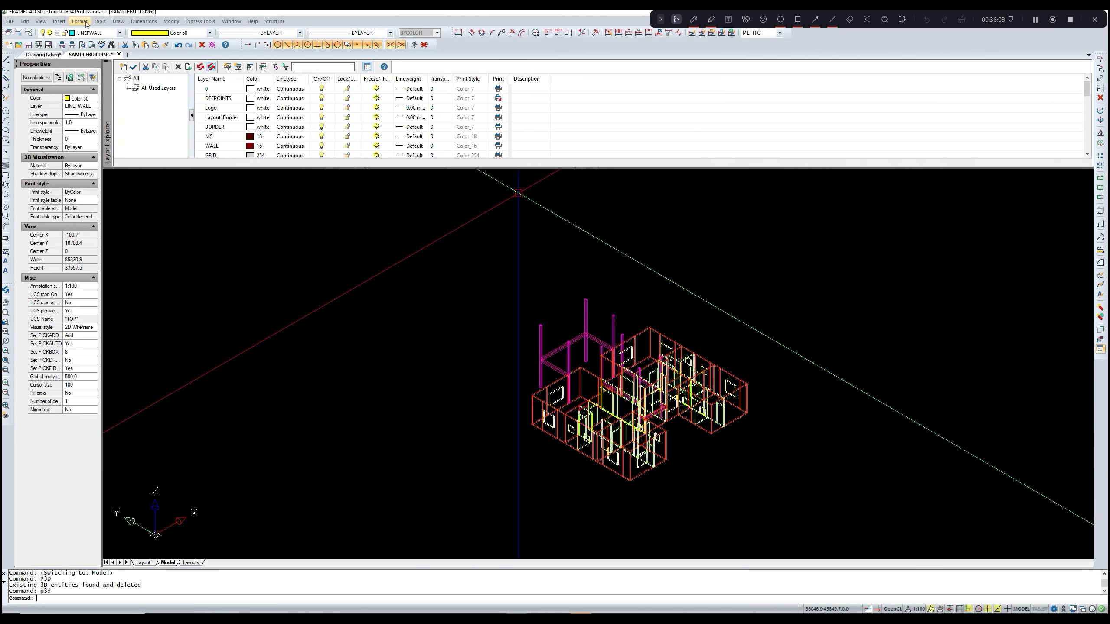
- Switch the 3D model's visual style to Conceptual
left_click(41, 21)
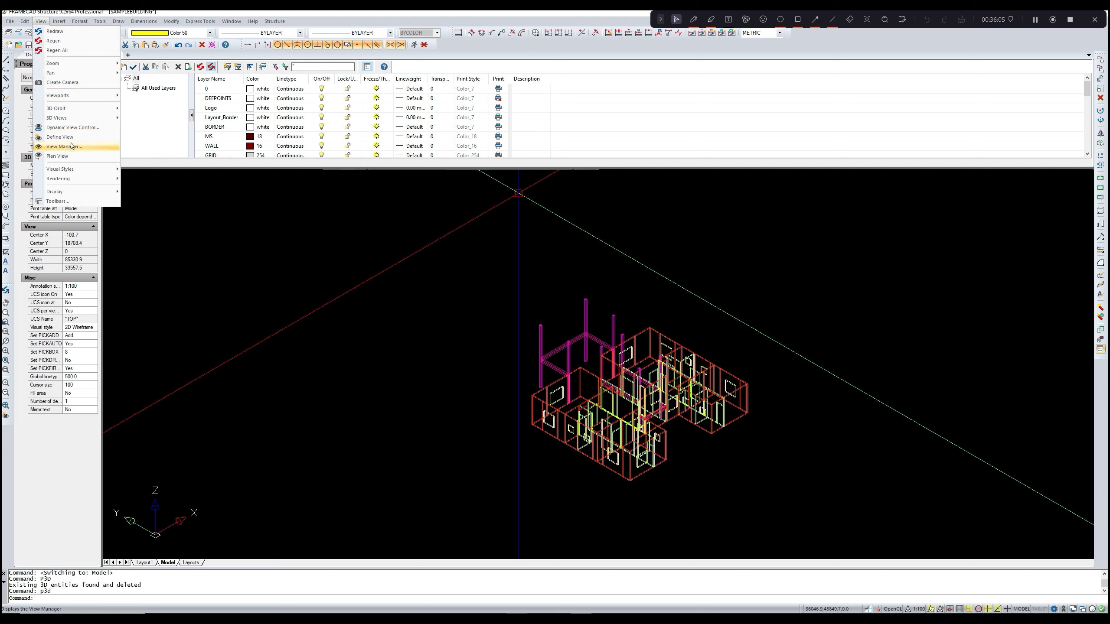
mouse_move(70, 172)
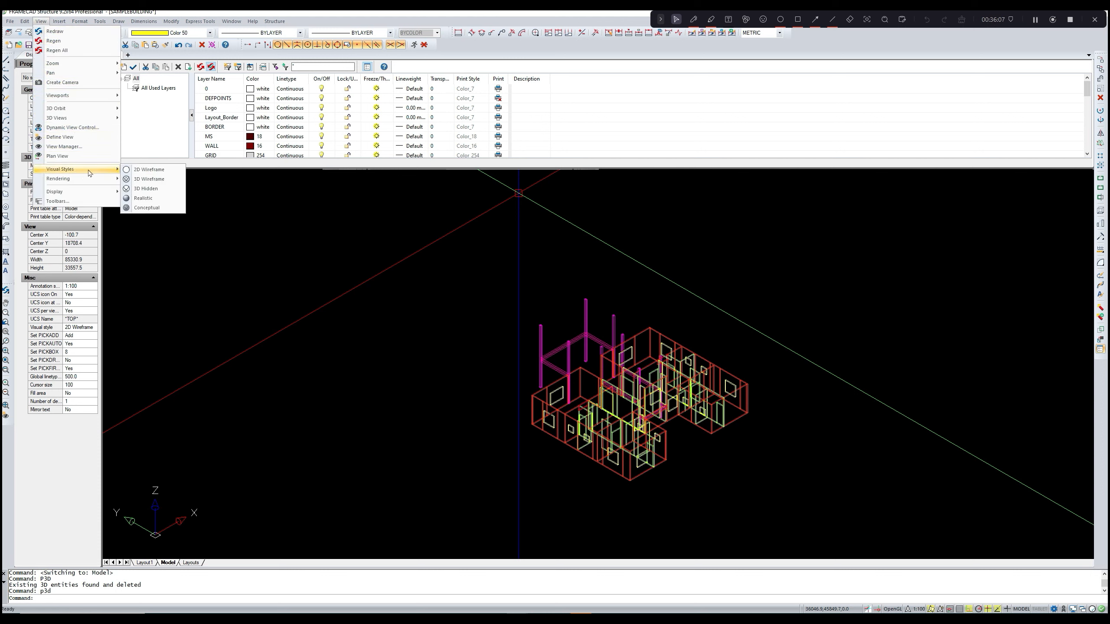
left_click(145, 208)
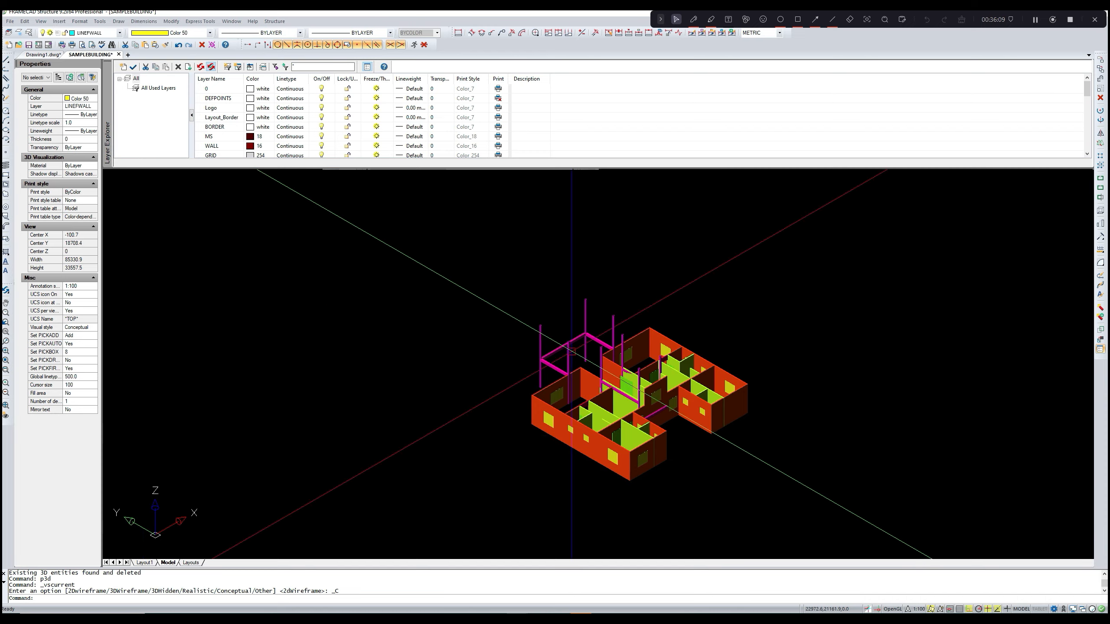
- Examine the shaded 3D model around the stairwell, checking the landing panel, its window opening, the side walls and the beams
scroll(637, 395, "up", 4)
scroll(636, 396, "up", 3)
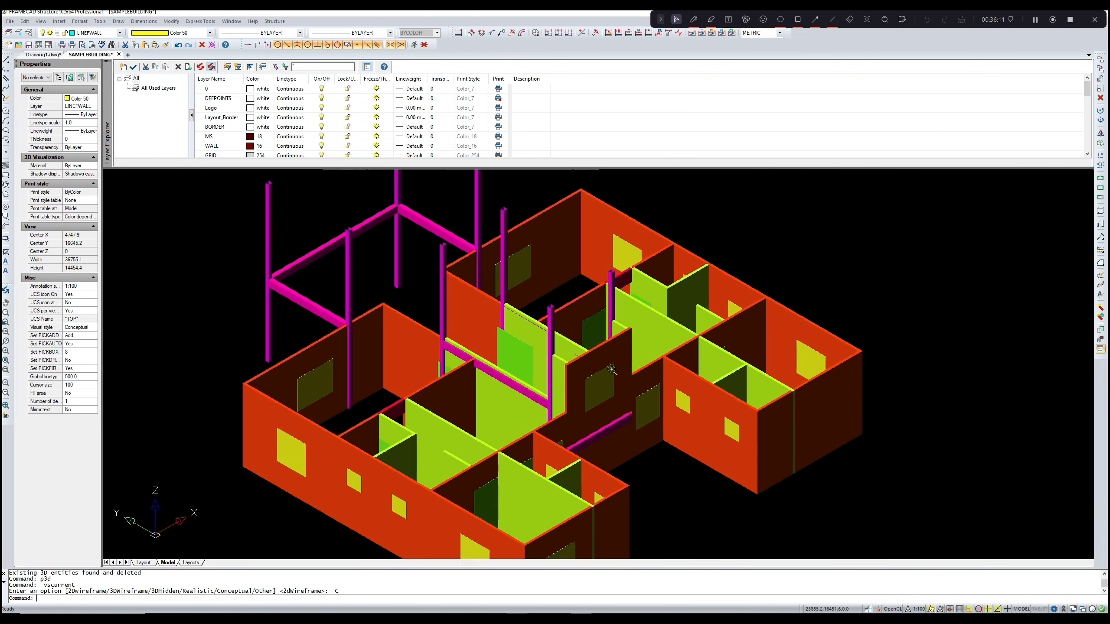
scroll(624, 363, "down", 3)
middle_click_drag(623, 364, 590, 362)
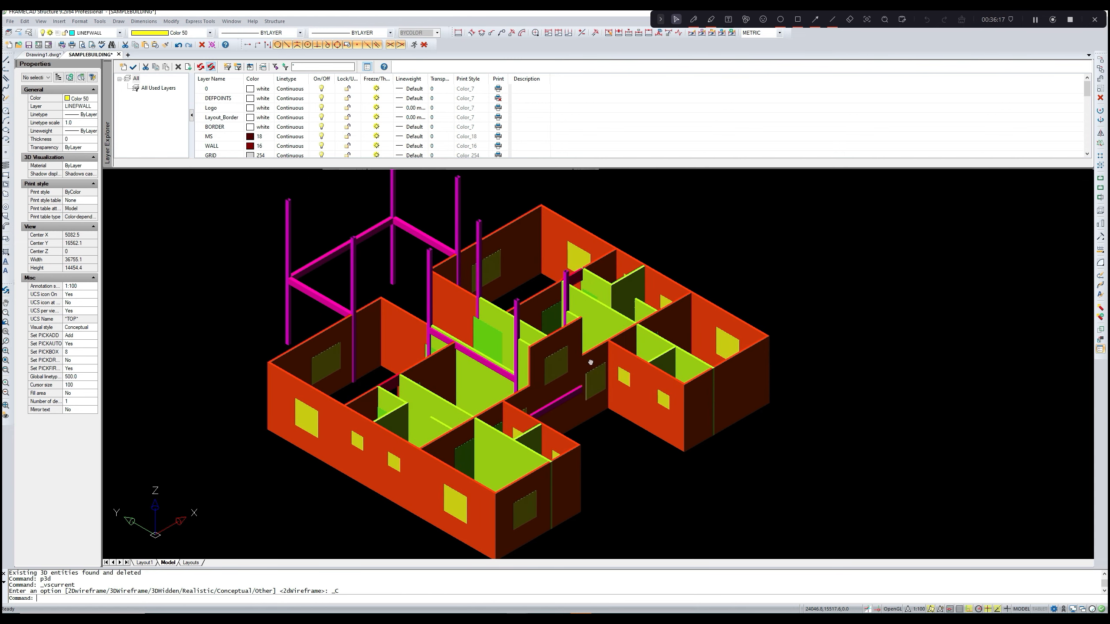
scroll(523, 352, "up", 3)
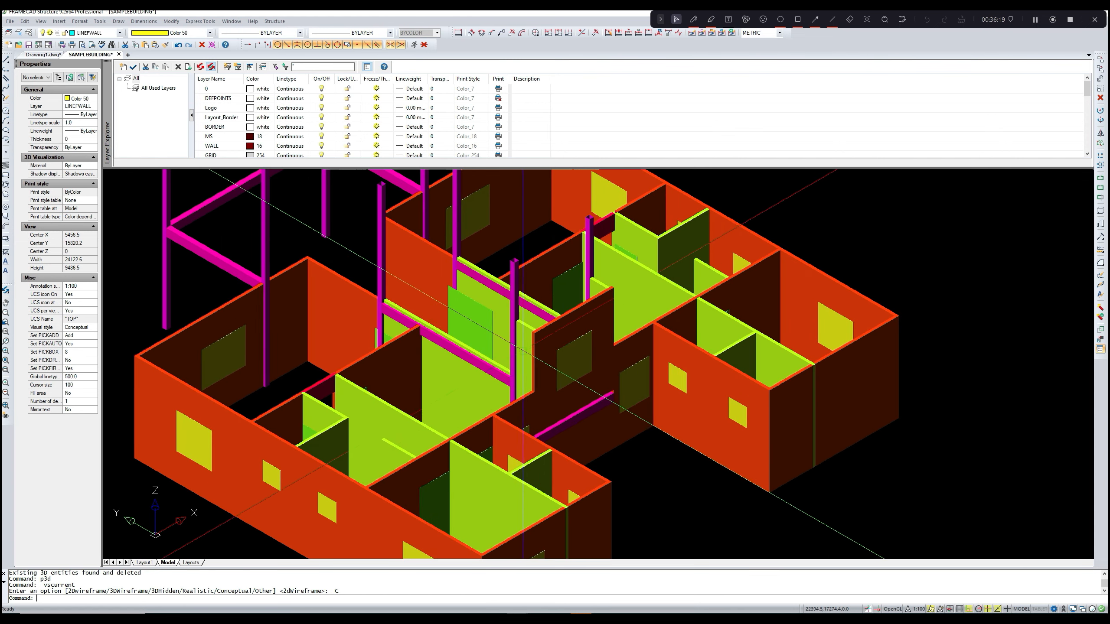
scroll(523, 350, "up", 3)
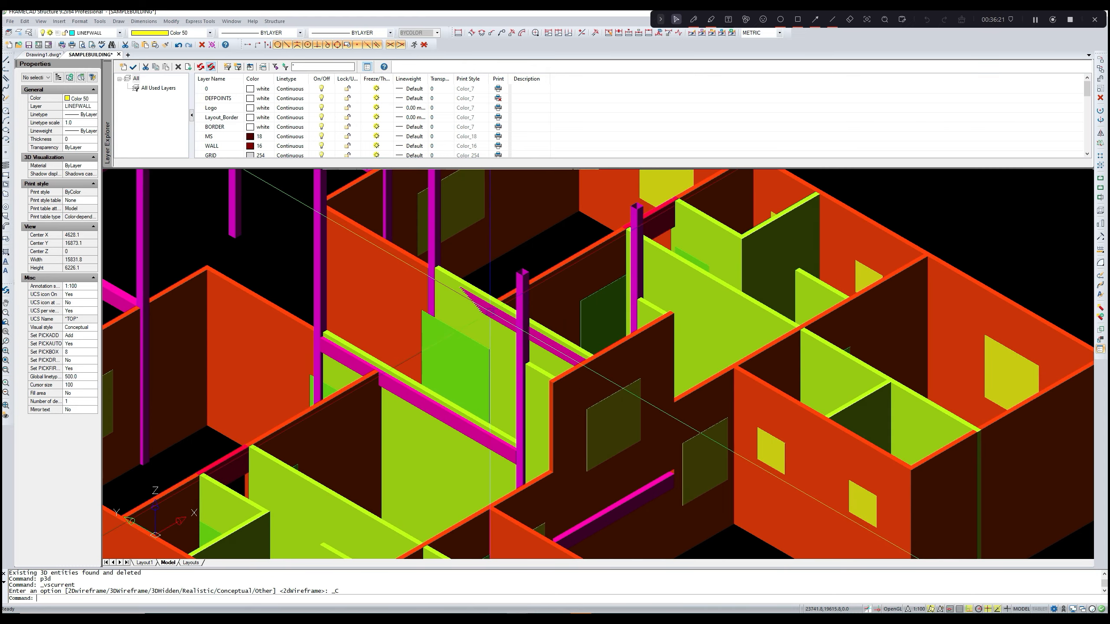
scroll(492, 314, "down", 2)
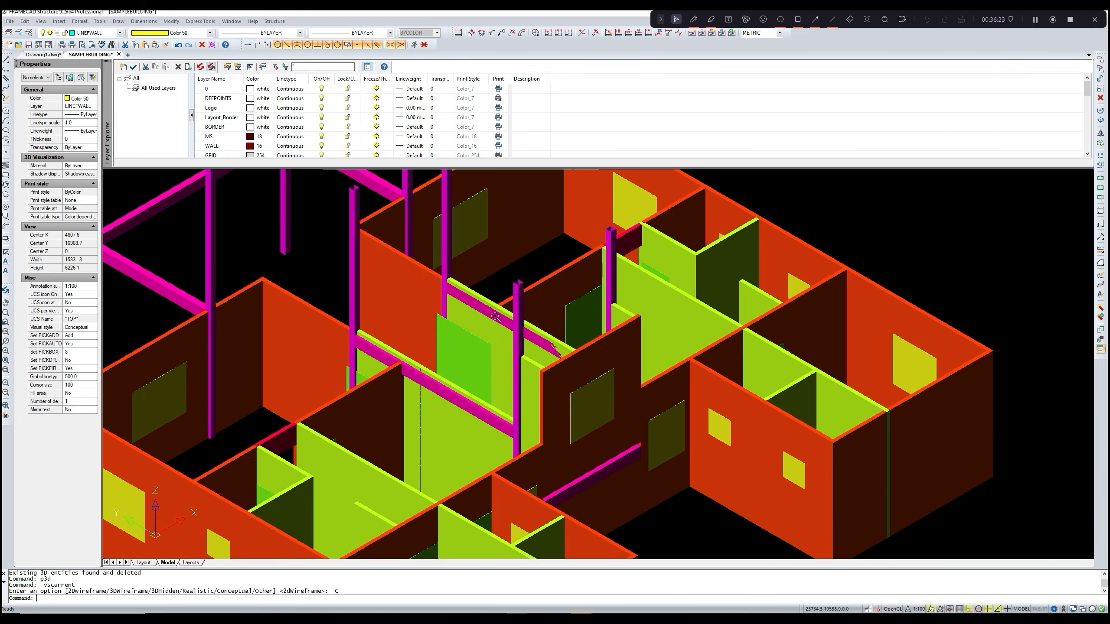
scroll(490, 380, "down", 3)
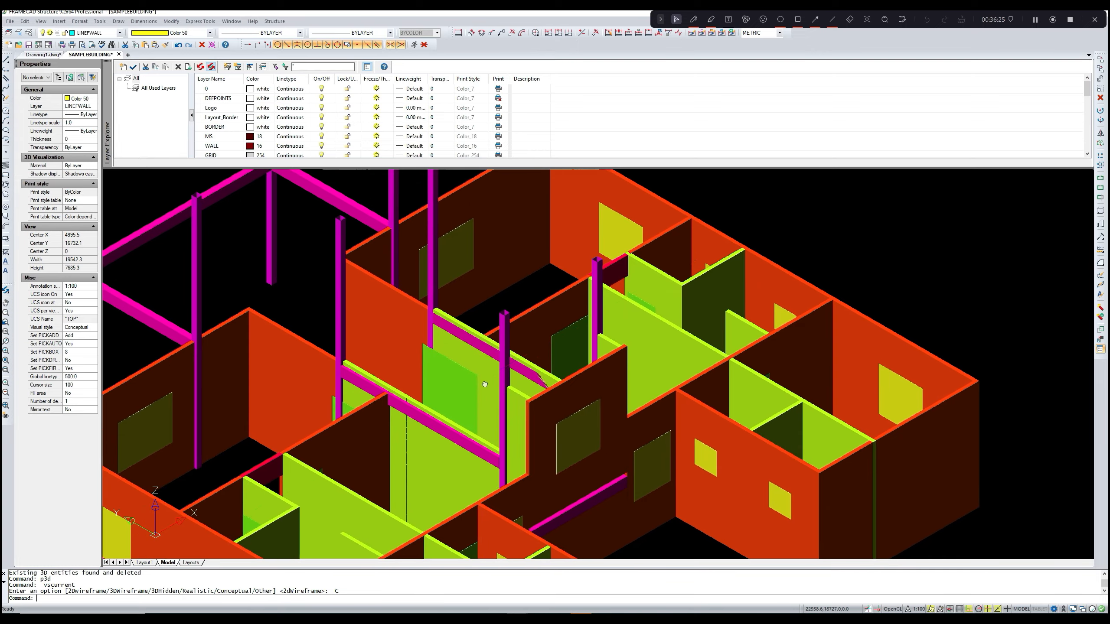
middle_click_drag(488, 368, 564, 294)
scroll(564, 294, "up", 3)
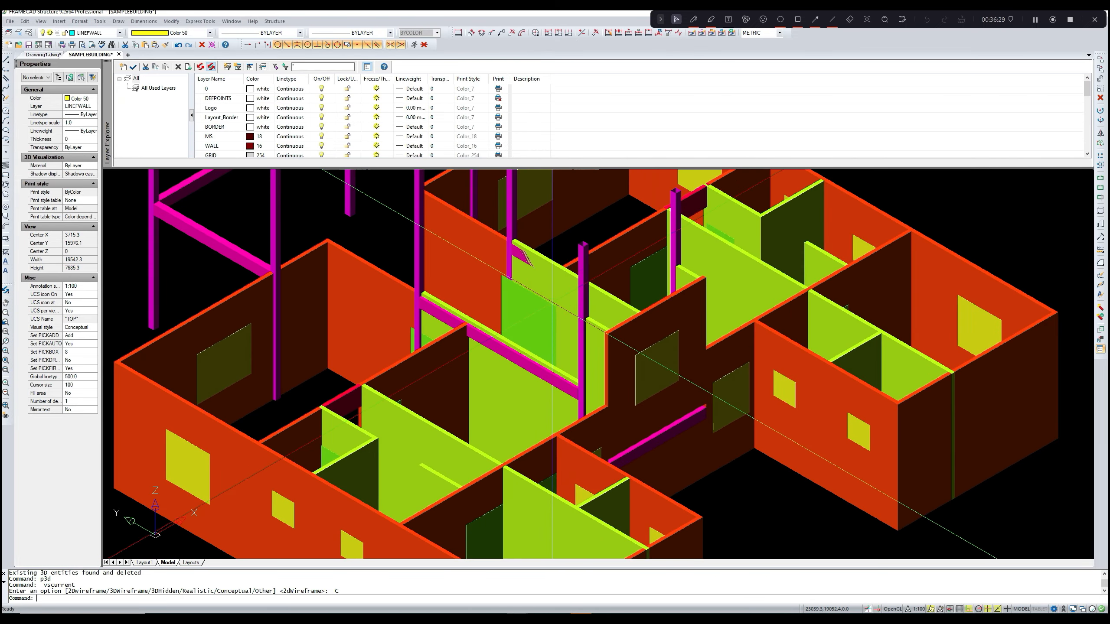
middle_click_drag(463, 345, 489, 311)
scroll(488, 310, "down", 3)
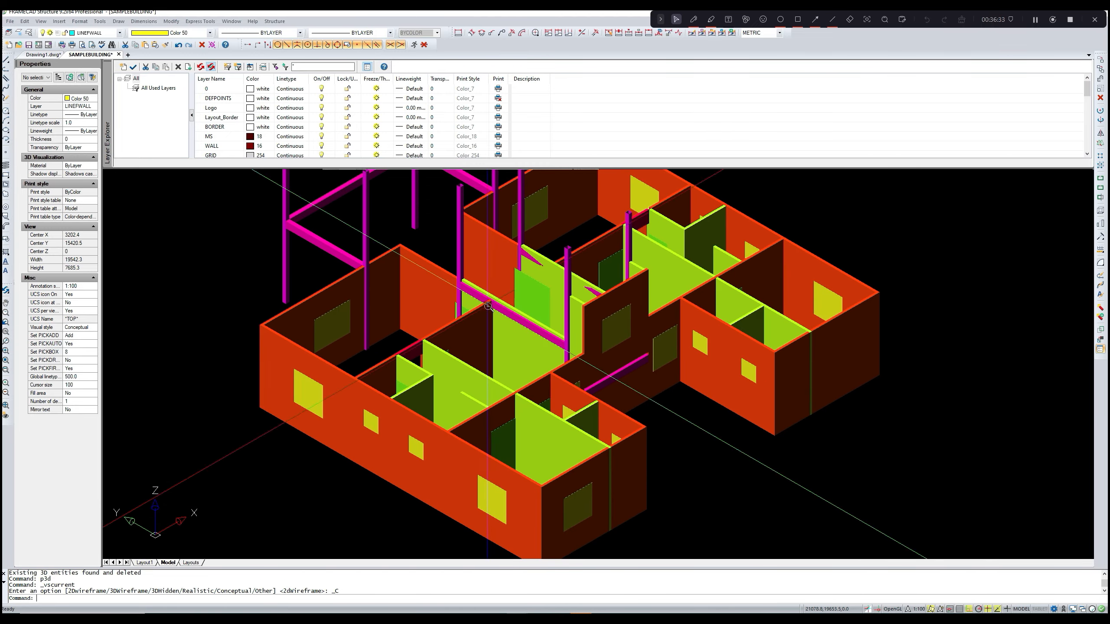
- In the Layouts space, start LI and pick the three wall panels along the left stairwell wall between its two posts
left_click(190, 563)
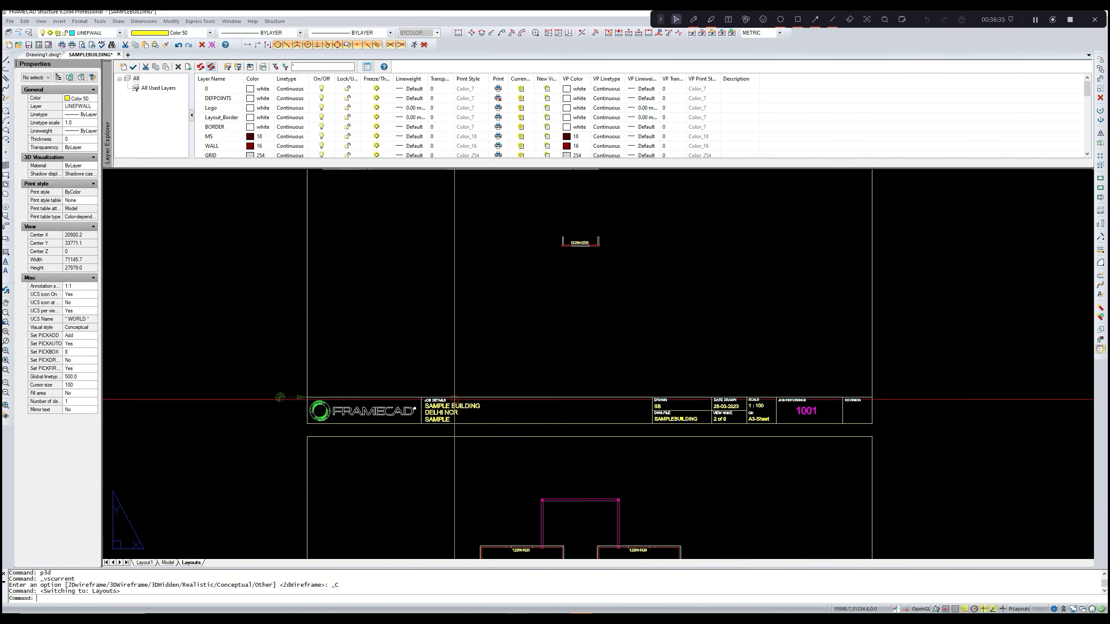
middle_click_drag(483, 362, 522, 202)
scroll(581, 394, "up", 10)
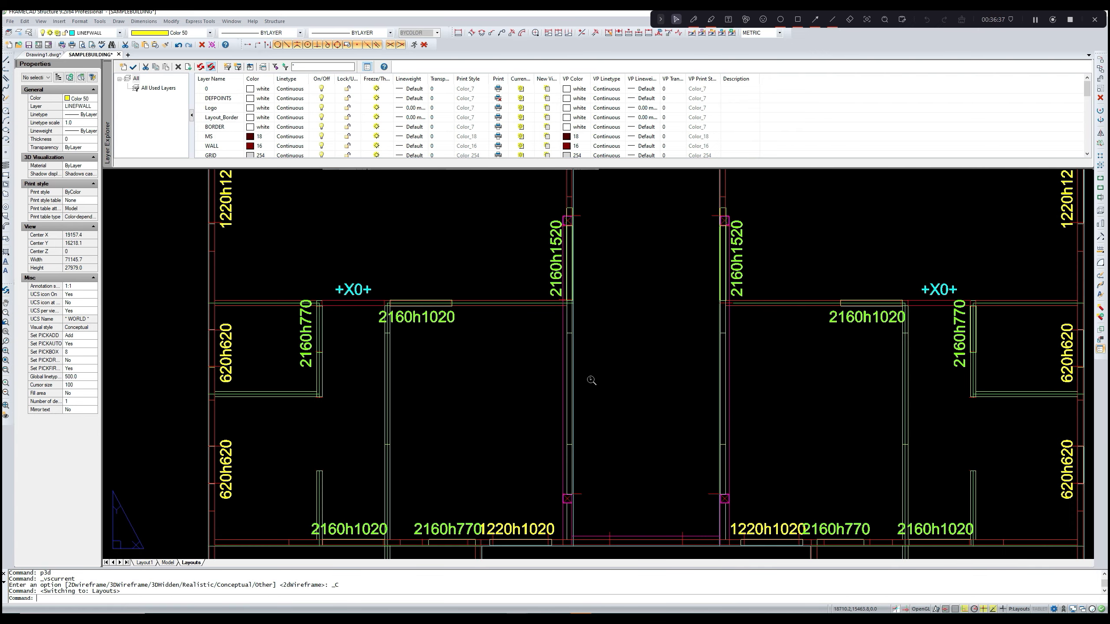
scroll(582, 405, "down", 3)
key("Escape")
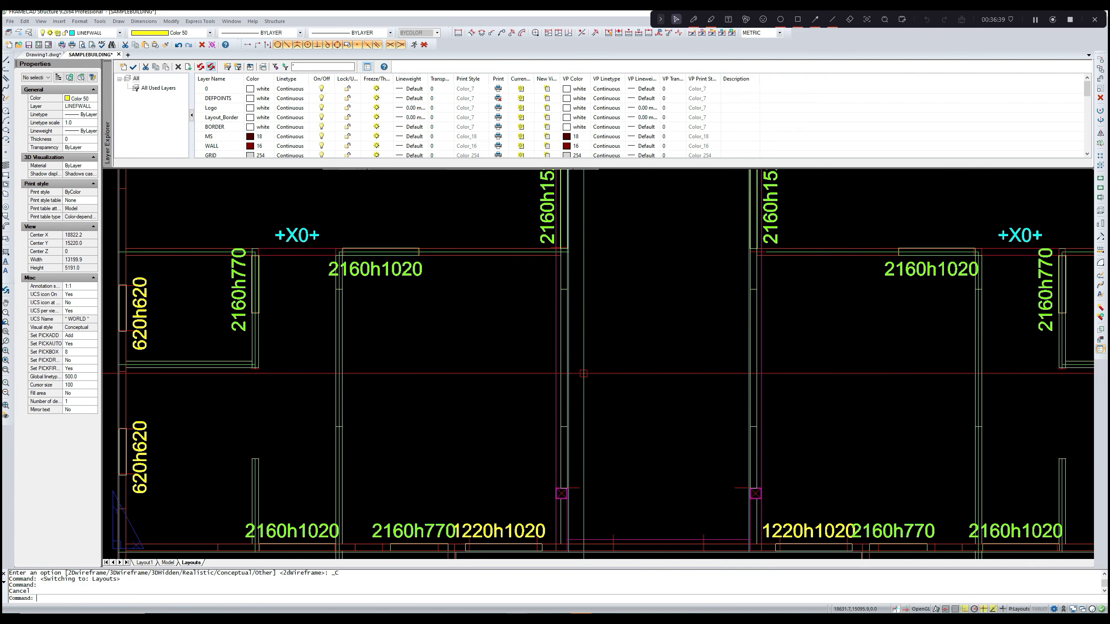
type("LI")
key("Return")
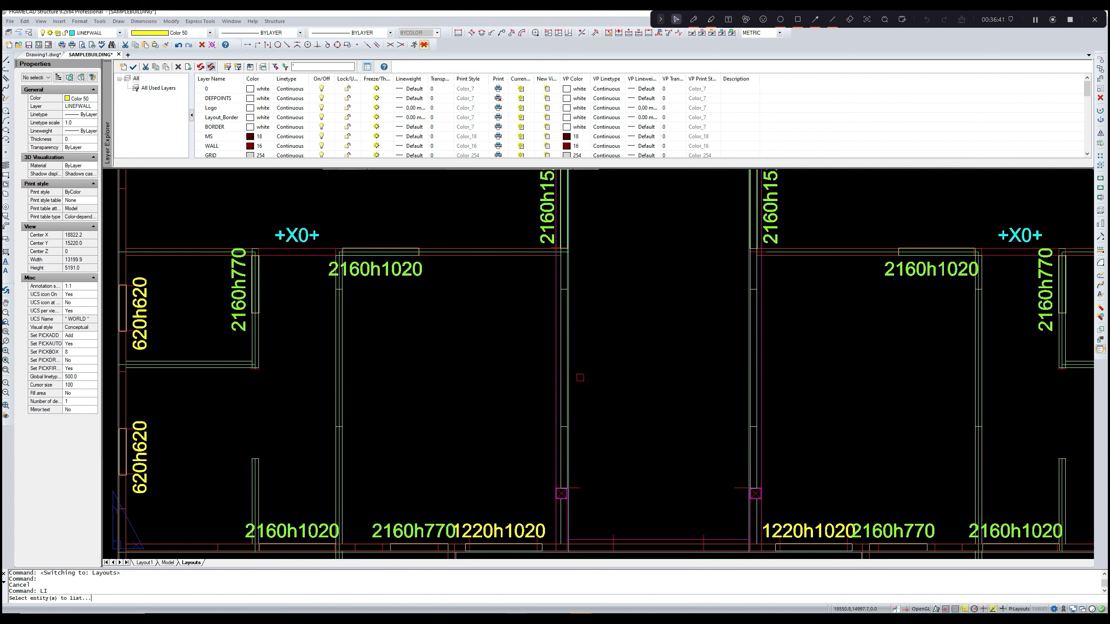
left_click(563, 448)
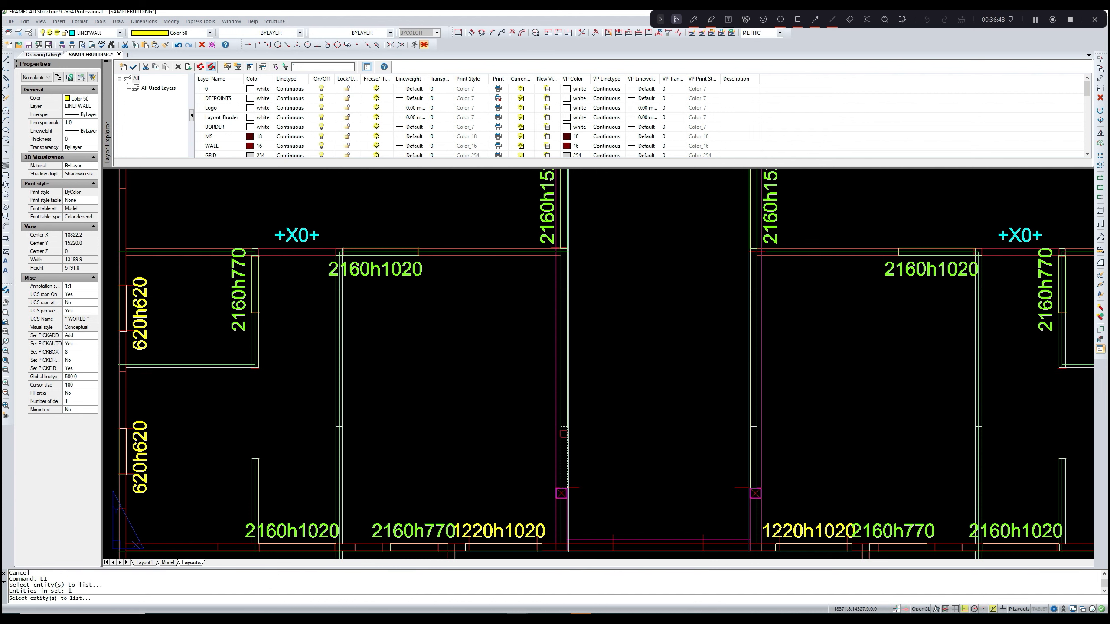
scroll(564, 434, "up", 3)
left_click(563, 398)
scroll(565, 457, "up", 1)
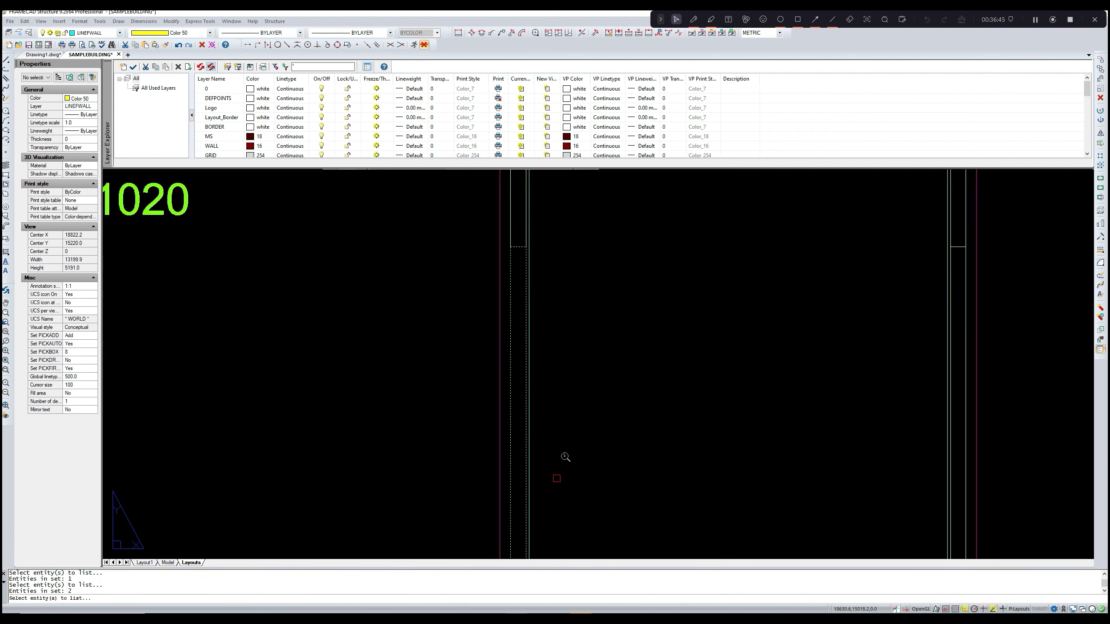
scroll(565, 458, "down", 2)
scroll(518, 385, "up", 2)
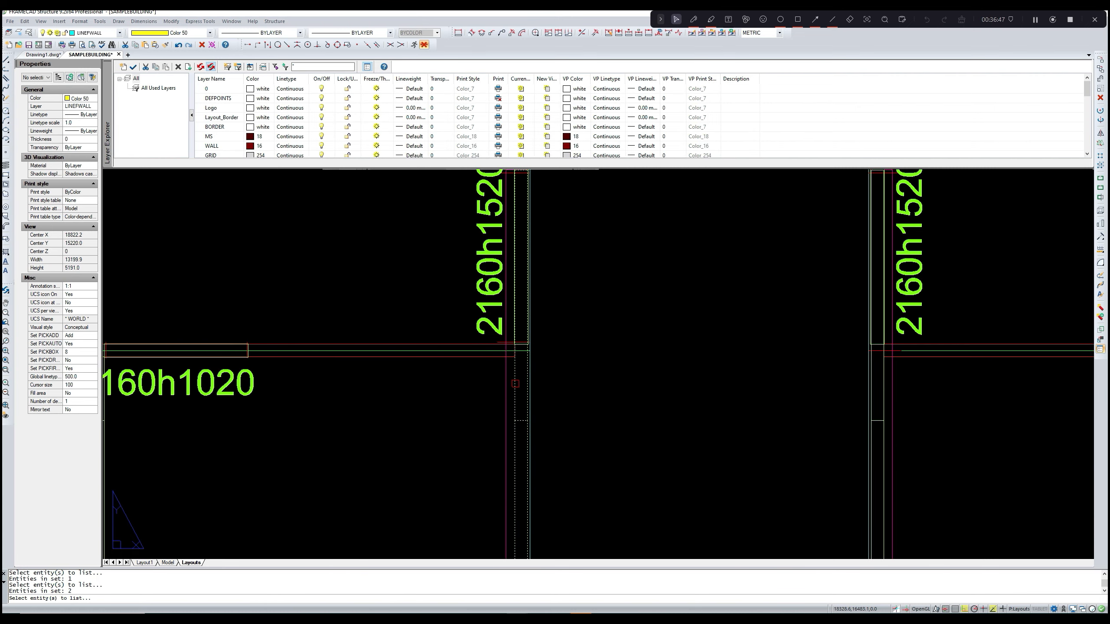
scroll(524, 389, "down", 3)
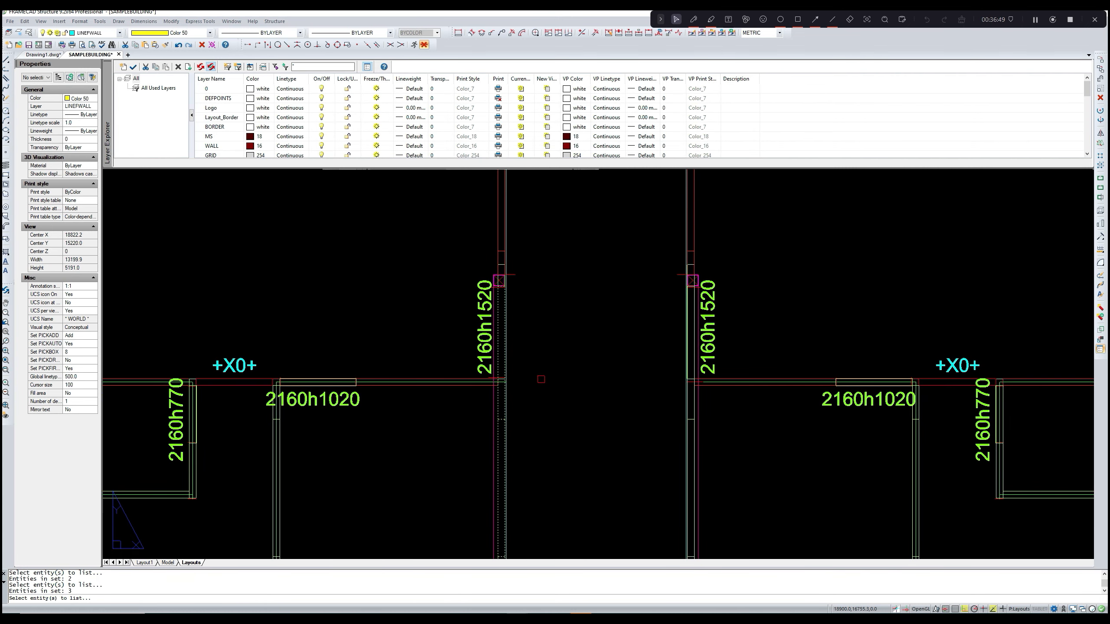
- Add the three matching panels of the right stairwell wall to the selection and inspect the height information in their panel properties
mouse_move(547, 364)
middle_mouse_down()
mouse_move(529, 401)
mouse_move(550, 286)
middle_mouse_up()
scroll(599, 337, "up", 1)
scroll(599, 337, "down", 3)
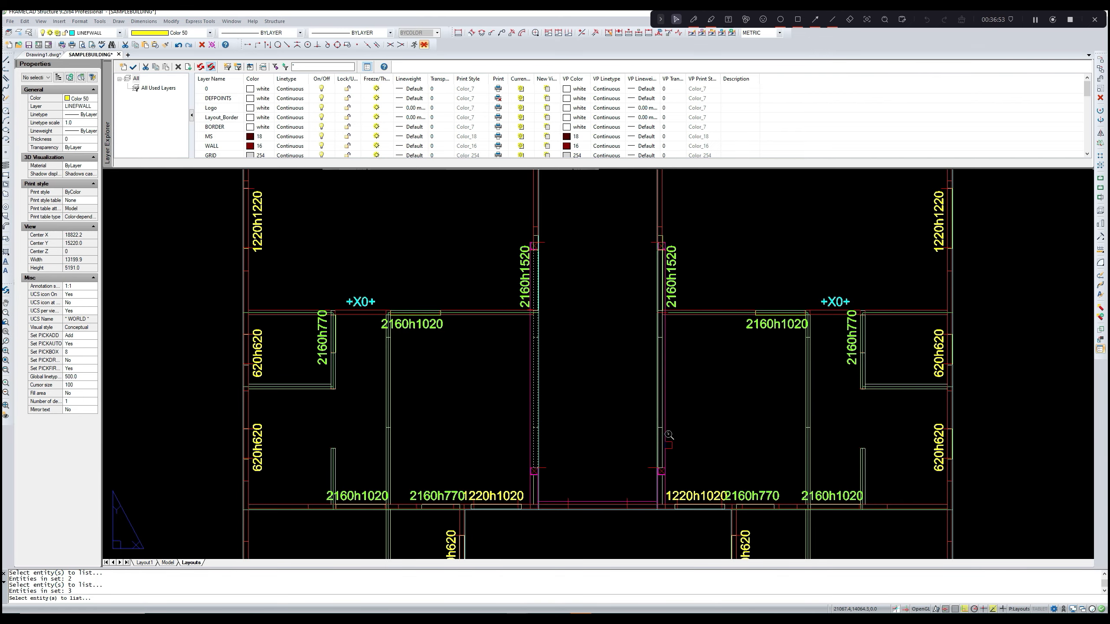
middle_click_drag(656, 477, 651, 441)
scroll(651, 441, "up", 3)
left_click(663, 403)
middle_click_drag(670, 402, 641, 478)
scroll(641, 478, "up", 2)
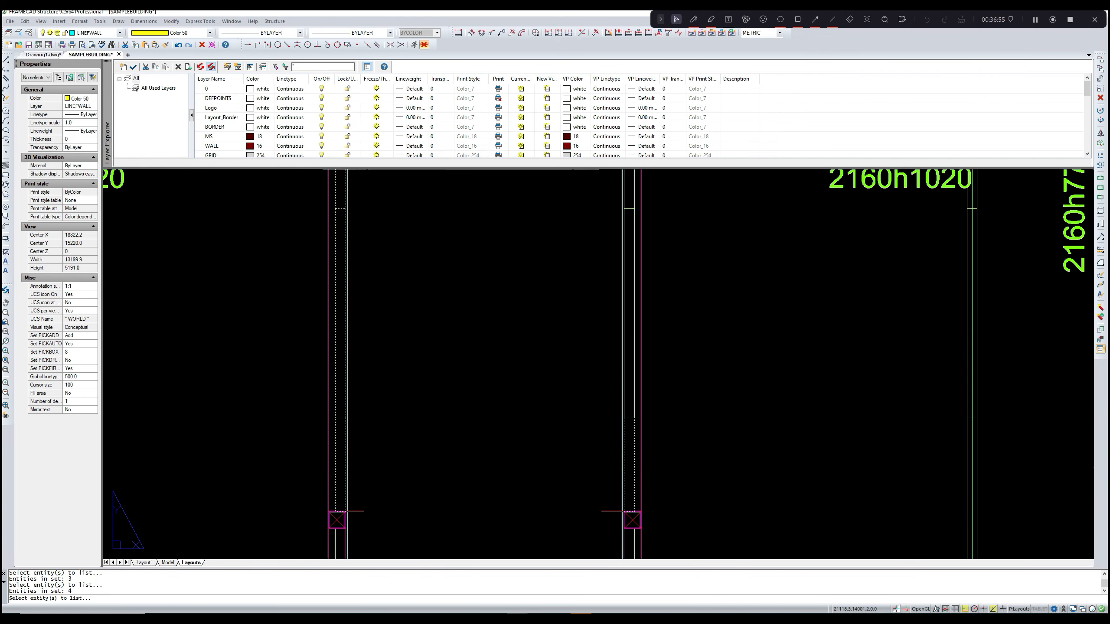
left_click(633, 385)
scroll(673, 345, "down", 2)
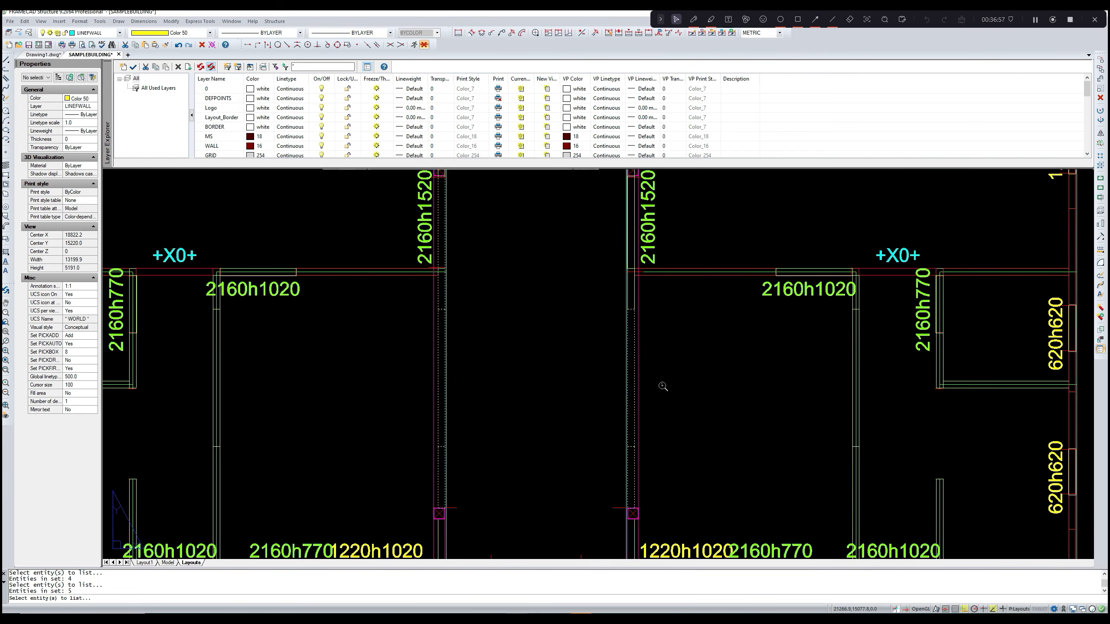
middle_click_drag(663, 385, 655, 406)
left_click(618, 294)
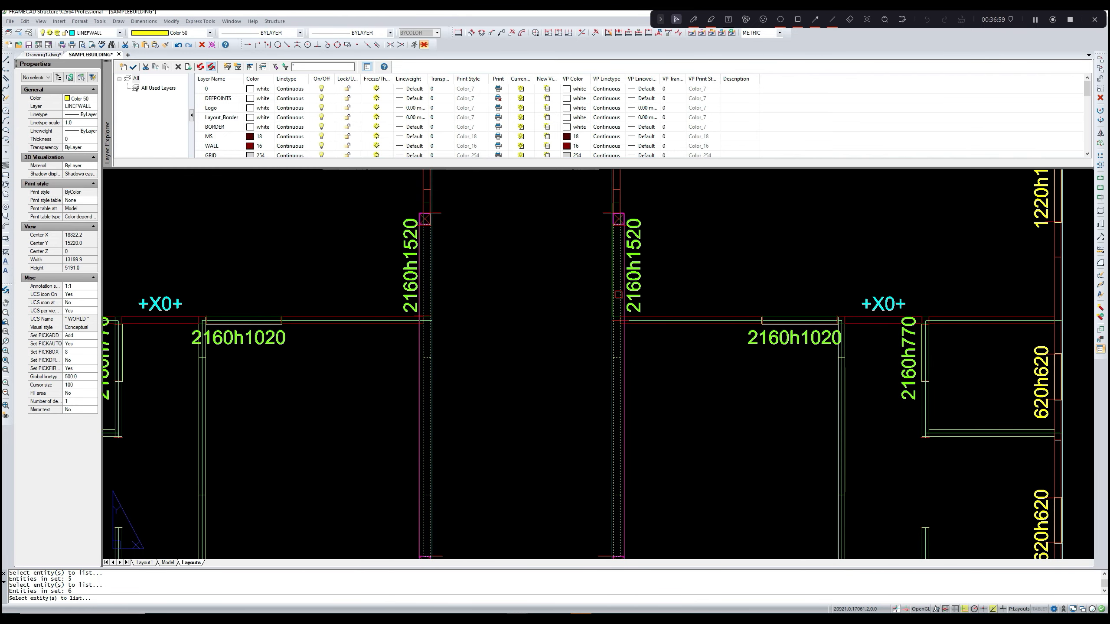
key("Return")
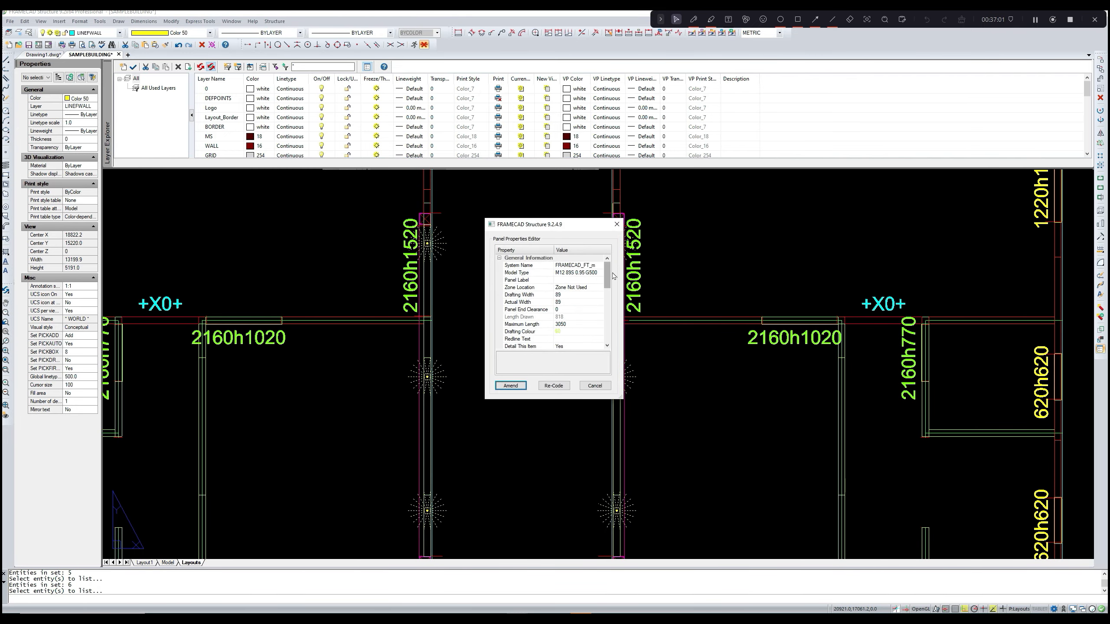
left_click_drag(607, 276, 607, 302)
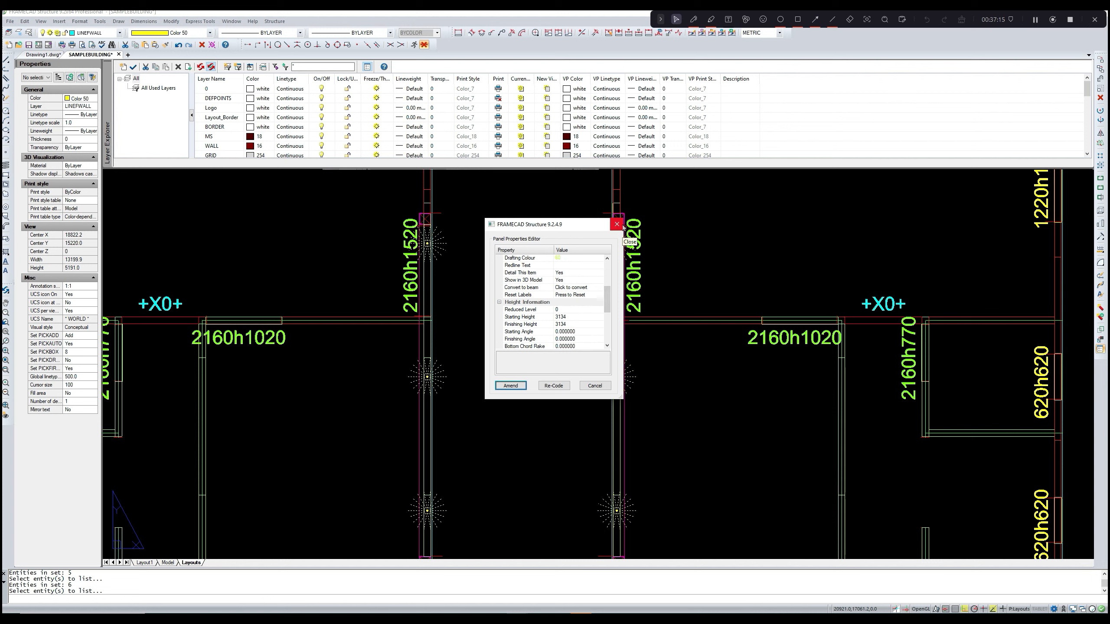
left_click(1035, 20)
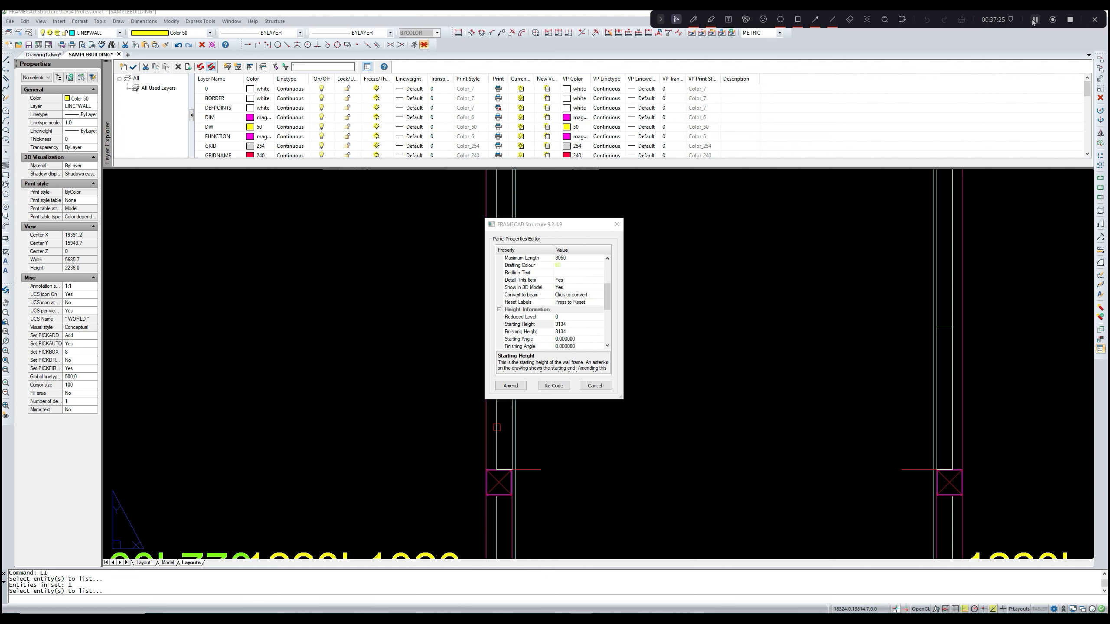
- Set the starting and finishing heights of the listed left stairwell wall panel to 2784 and amend it
left_click(584, 324)
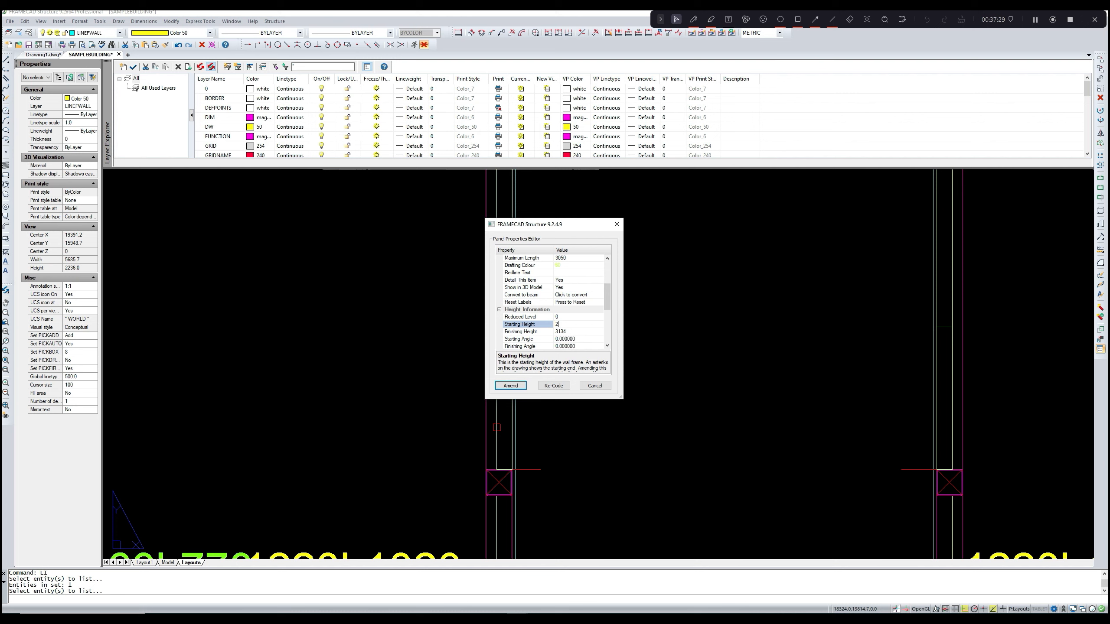
left_click(568, 331)
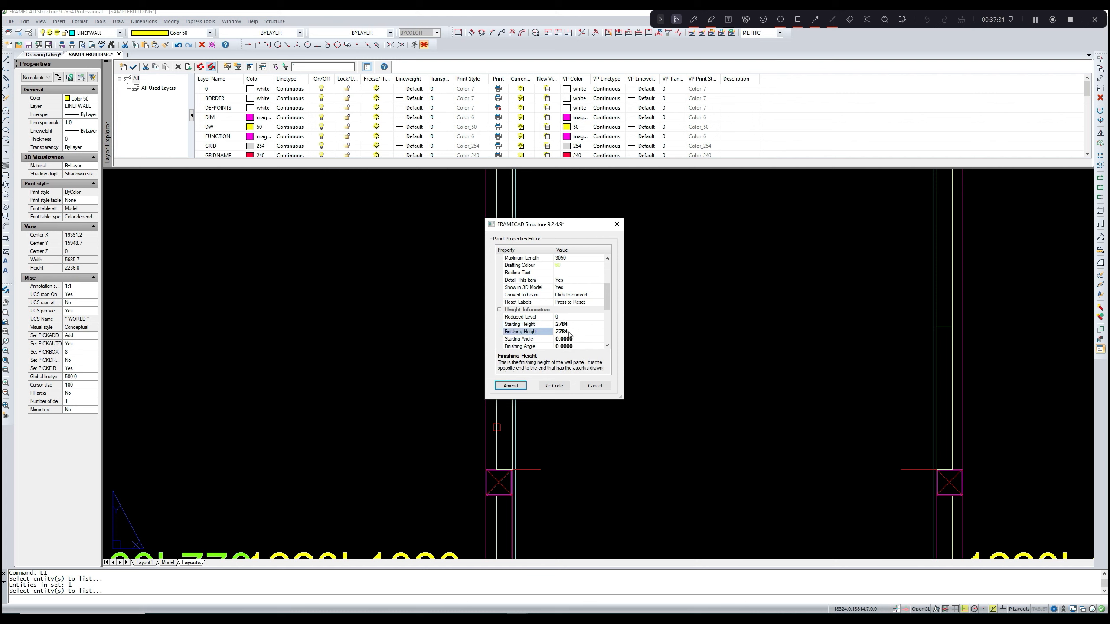
left_click(513, 388)
- Start LI and select the two other left stairwell wall panels and the three matching right ones, opening their panel properties
scroll(535, 324, "down", 4)
scroll(535, 324, "up", 3)
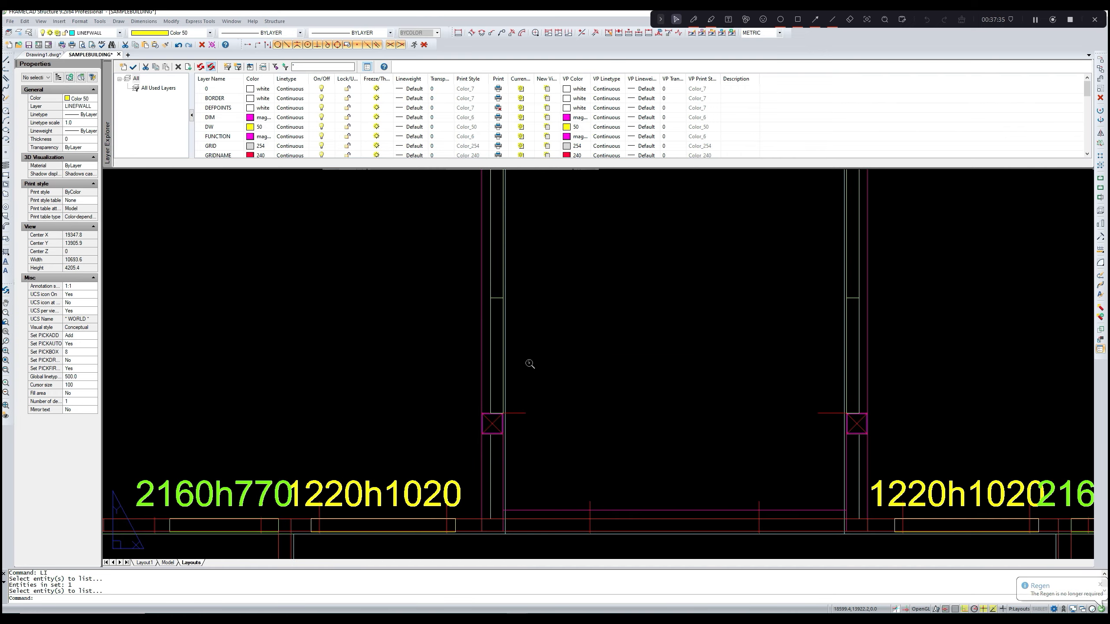
type("LI")
key("Return")
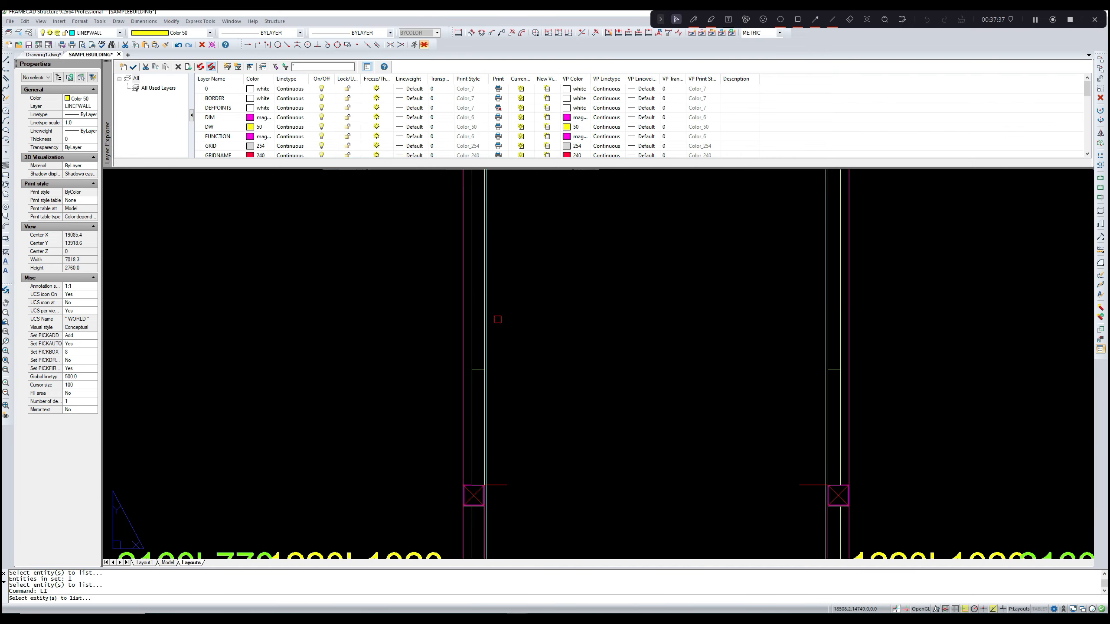
scroll(497, 319, "down", 3)
scroll(495, 367, "up", 2)
left_click(468, 375)
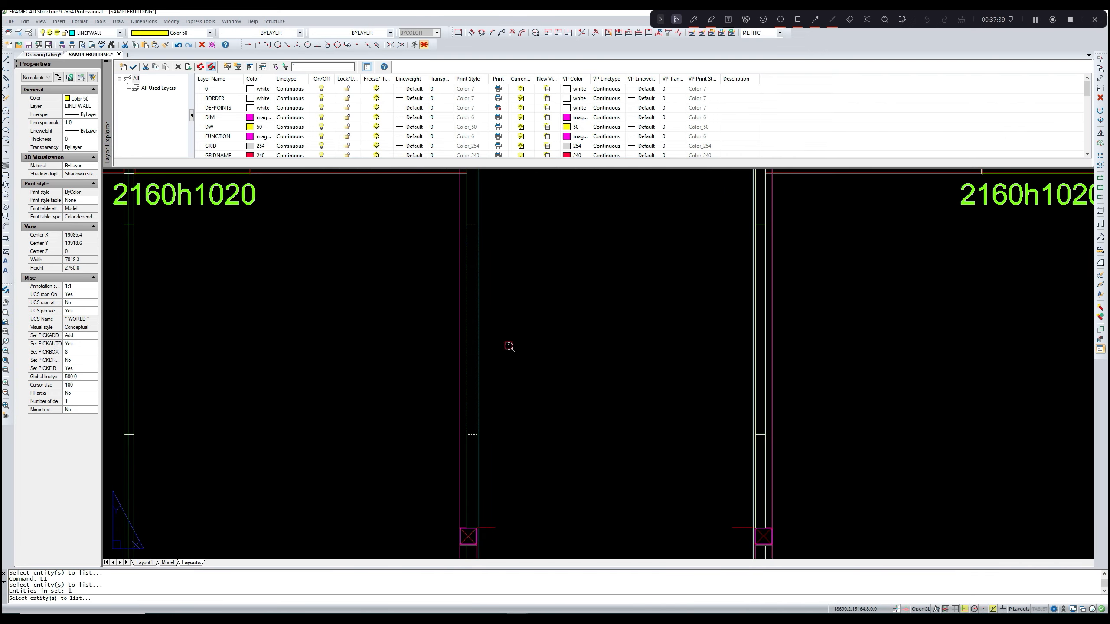
scroll(507, 347, "down", 3)
scroll(540, 302, "up", 3)
left_click(467, 301)
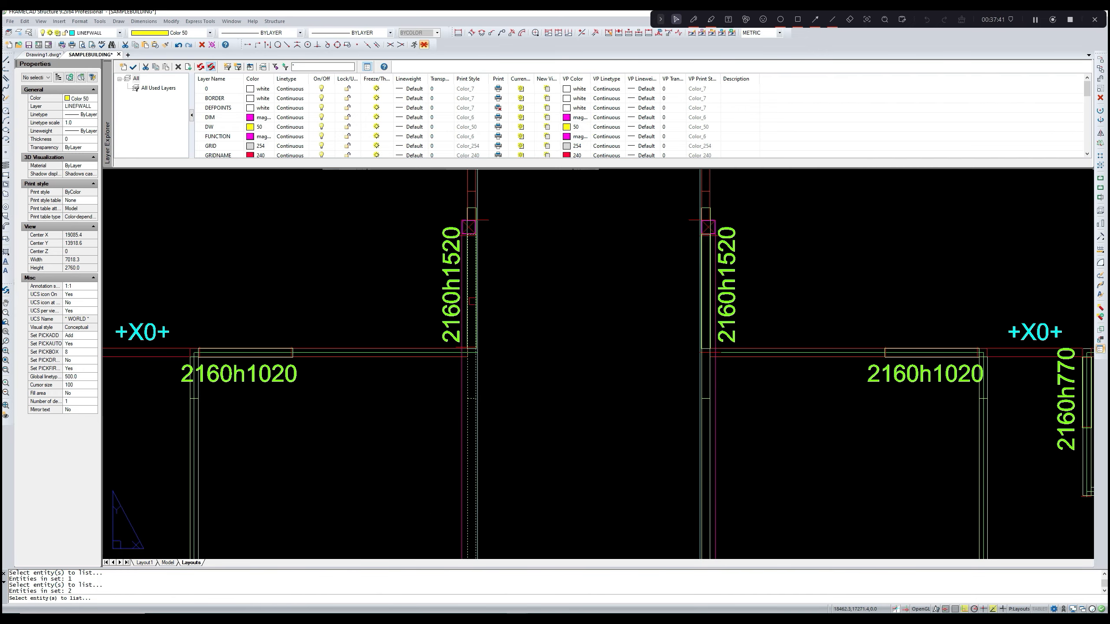
middle_click_drag(650, 313, 594, 297)
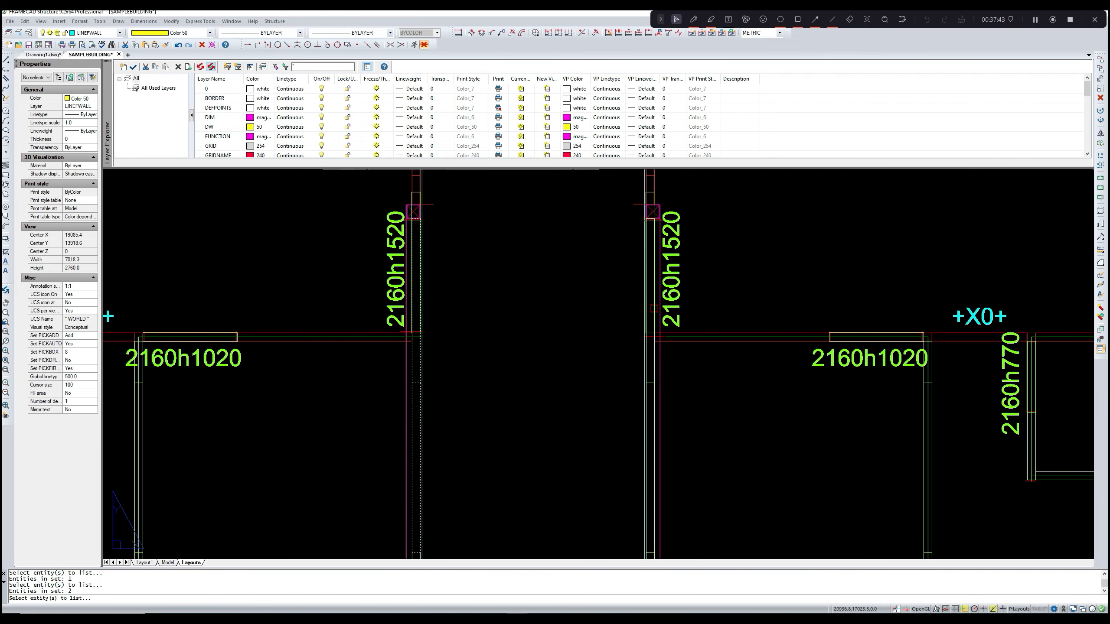
left_click(654, 308)
middle_click_drag(653, 417, 634, 341)
left_click(635, 365)
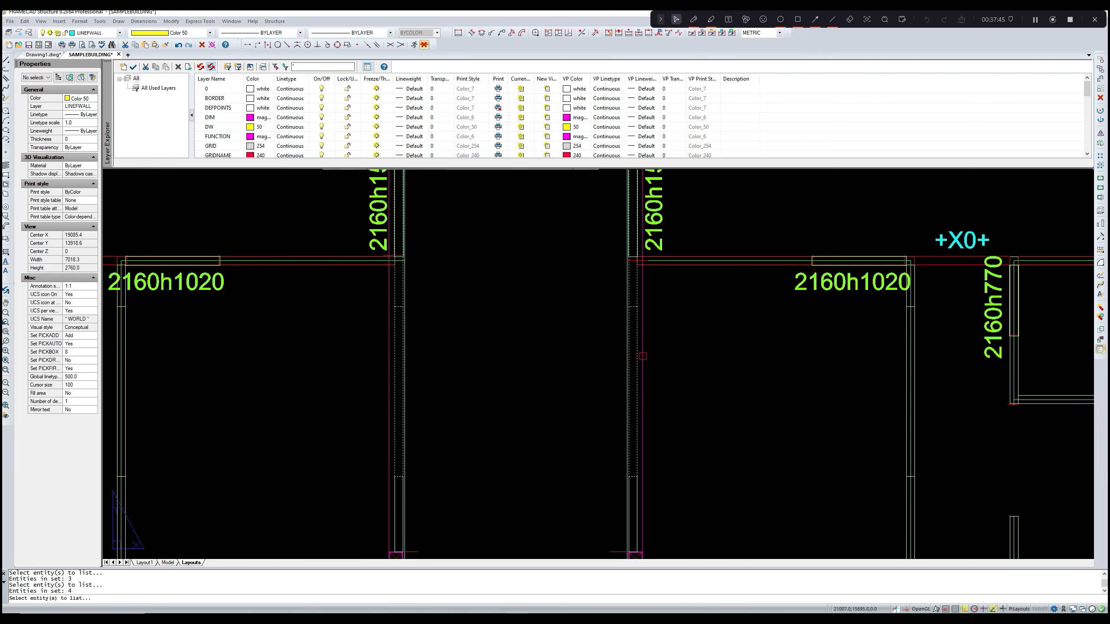
middle_click_drag(632, 502, 630, 420)
left_click(634, 429)
key("Return")
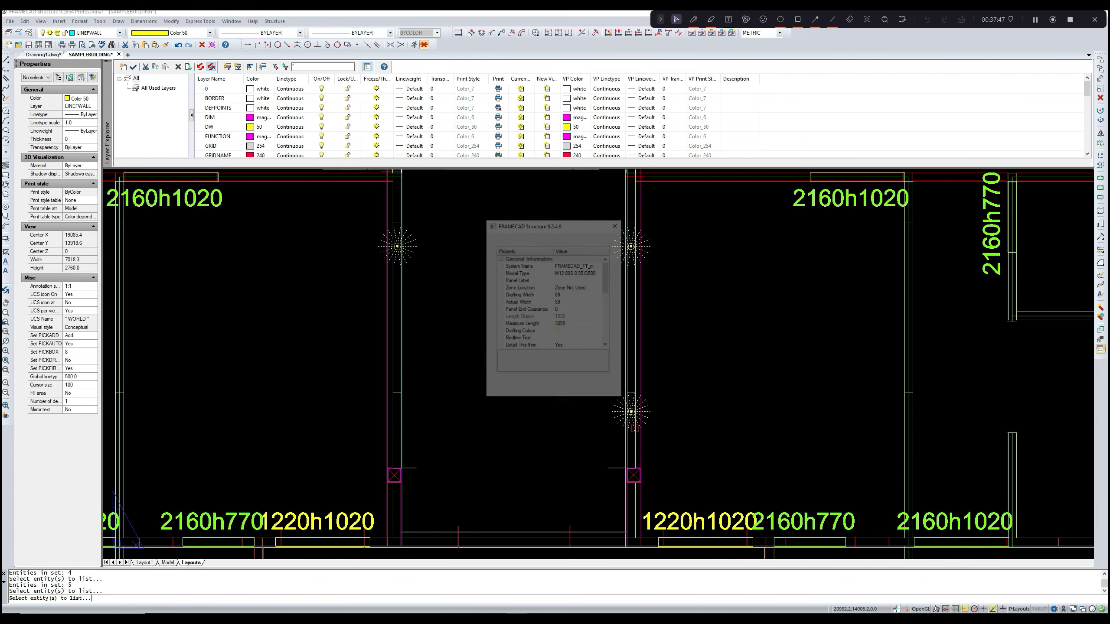
- Set the starting and finishing heights of the five selected stairwell wall panels to 2784 and amend them
scroll(575, 340, "down", 1)
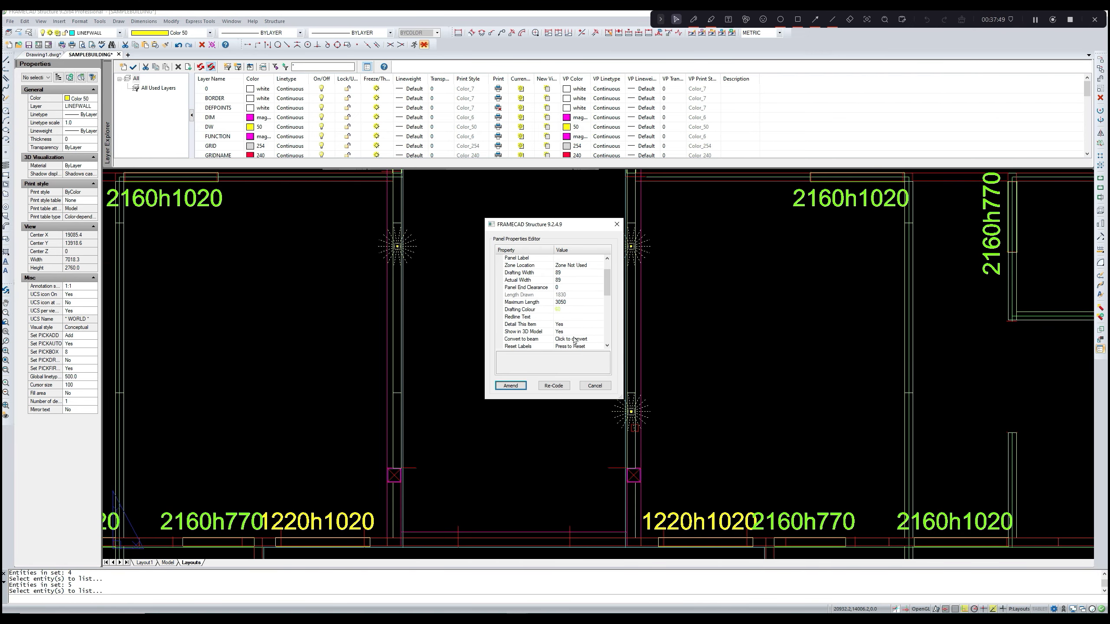
scroll(570, 305, "down", 3)
left_click(571, 317)
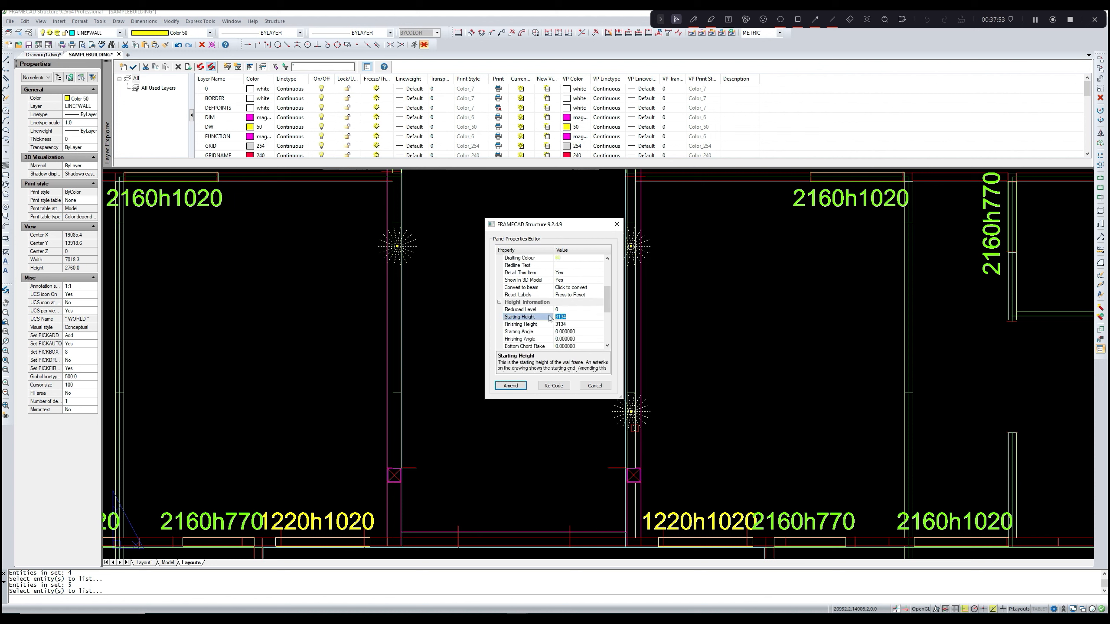
type("2784")
left_click(581, 326)
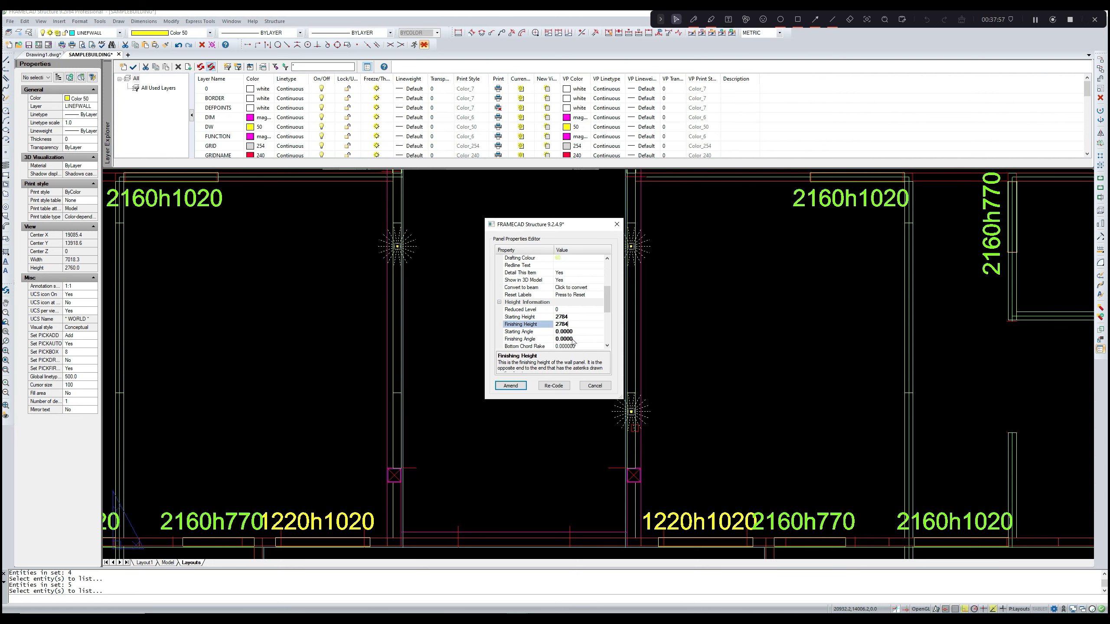
left_click(510, 385)
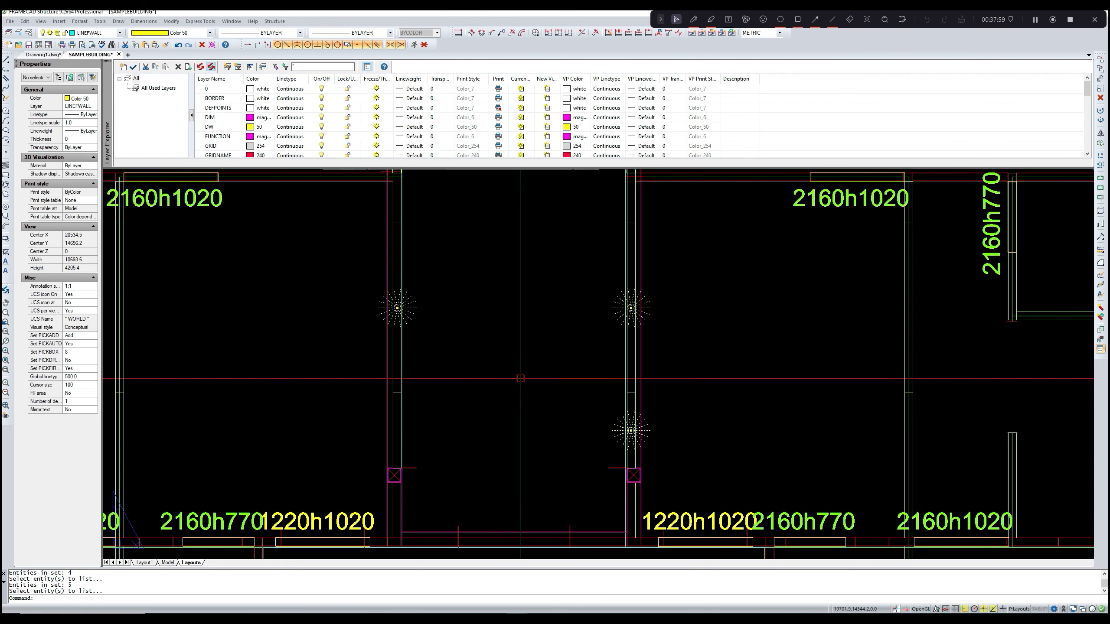
scroll(522, 379, "down", 5)
key("Escape")
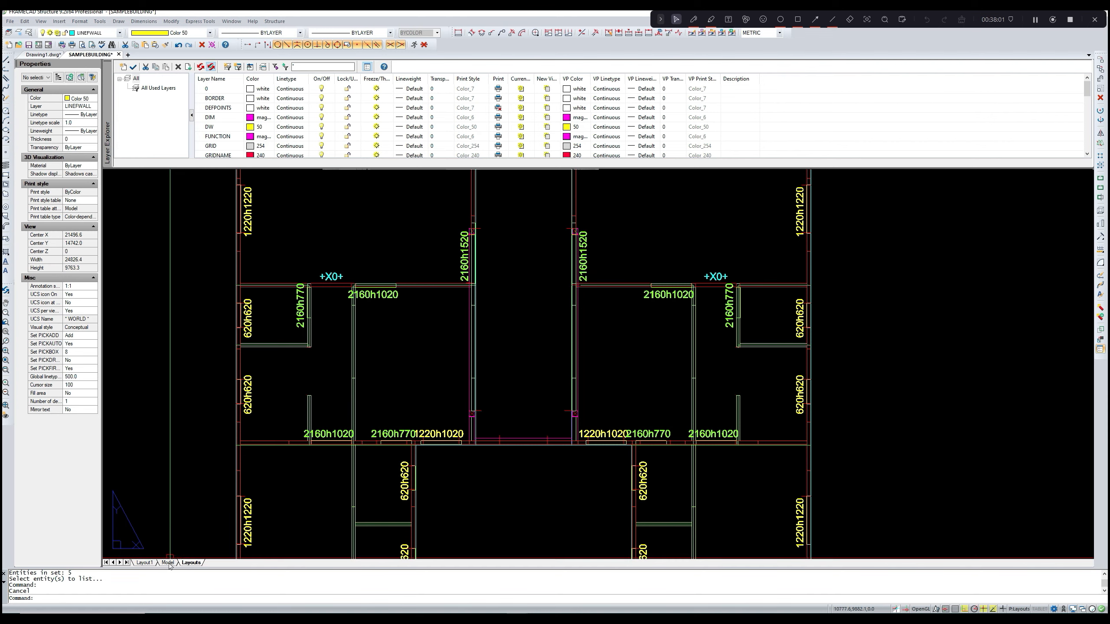
- Switch to the Model space and rebuild the 3D panel model with P3D
left_click(169, 562)
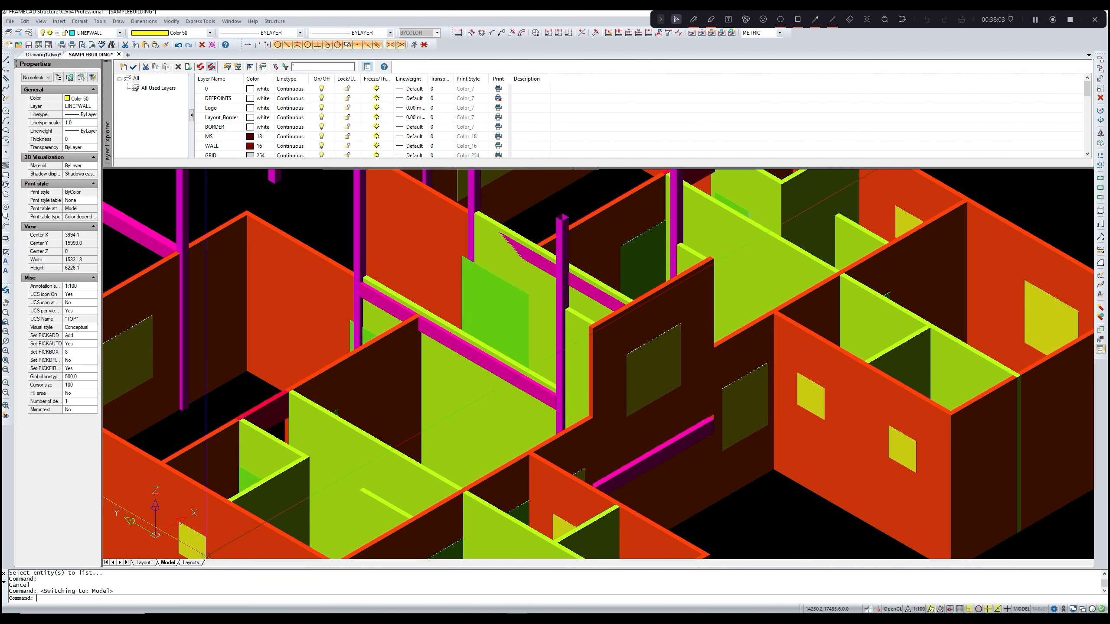
type("P3e")
key("Return")
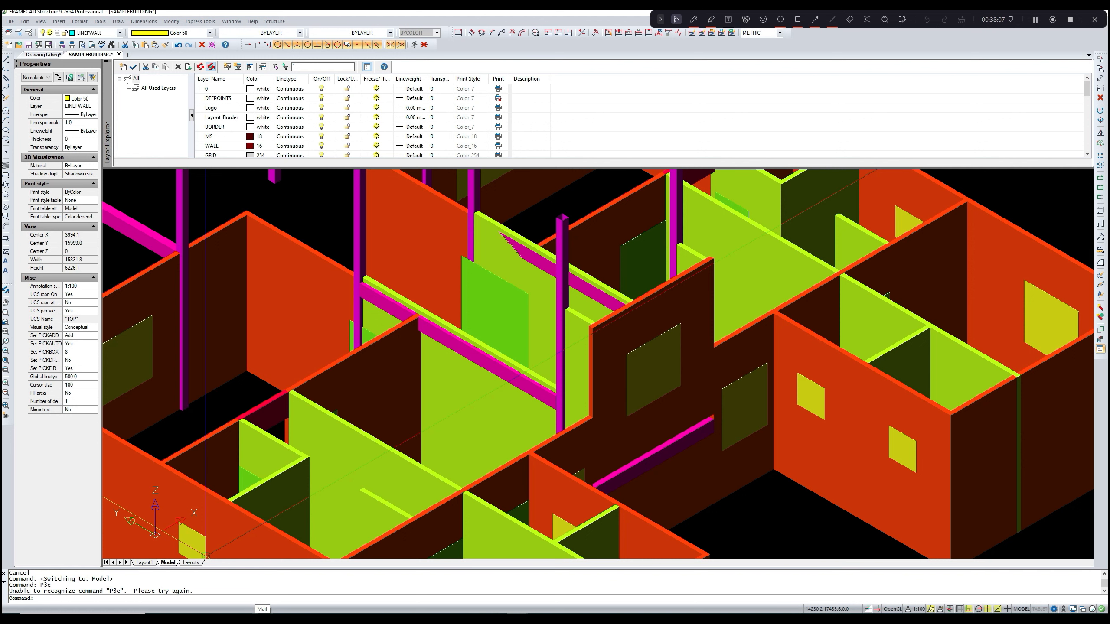
key("Escape")
type("P3D")
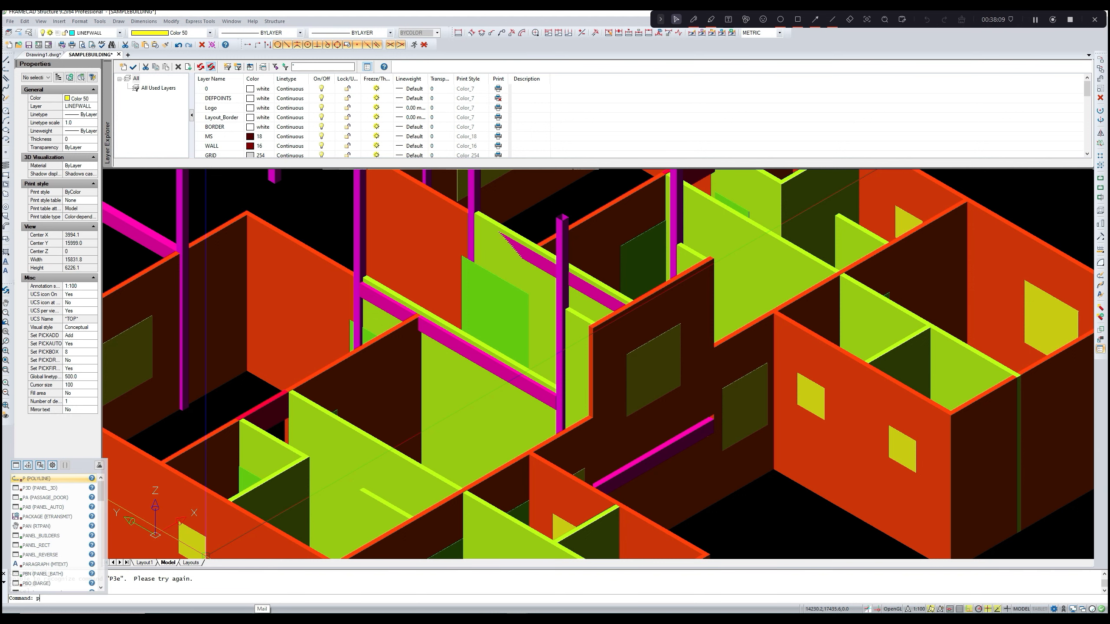
key("Return")
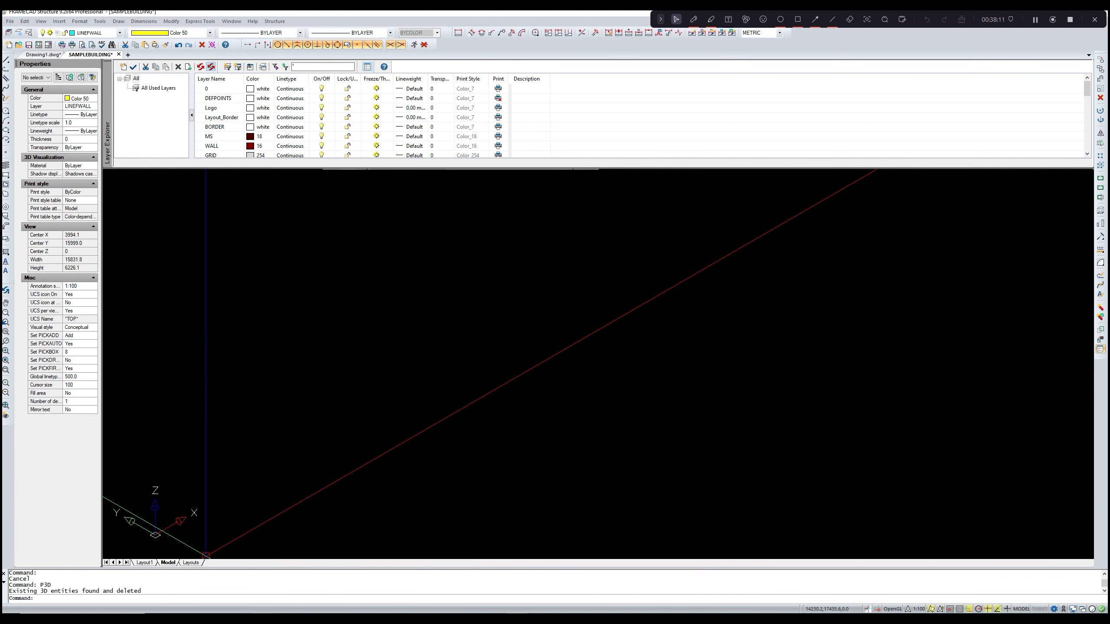
type("p3D")
key("Return")
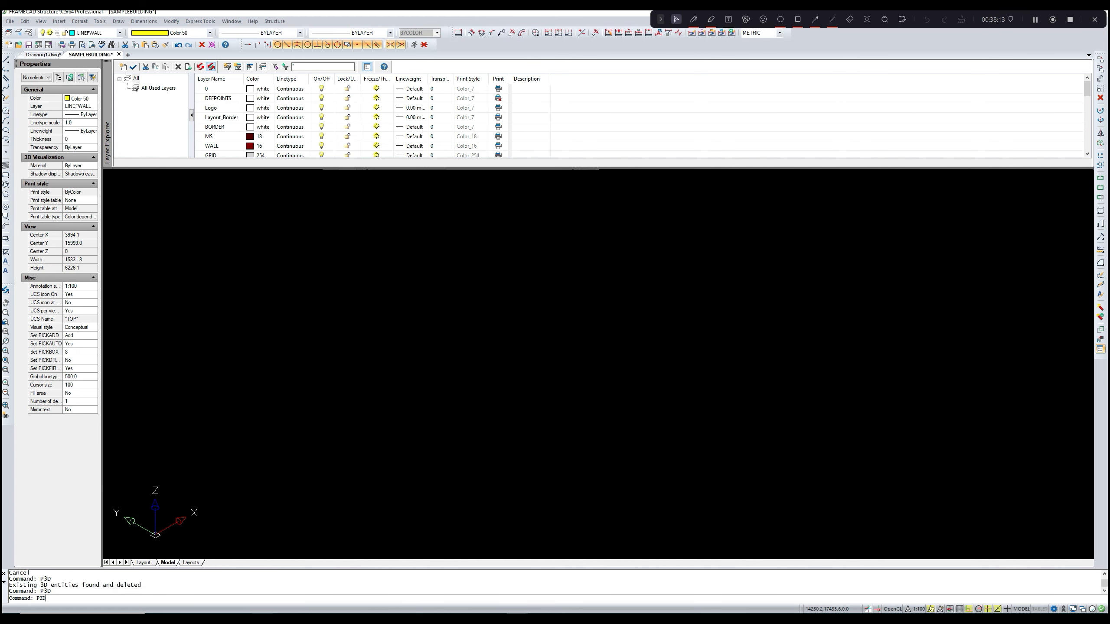
- Examine the rebuilt 3D model around the stairwell, checking the wall panels' tops against the beams, the door openings and the posts
scroll(610, 362, "up", 5)
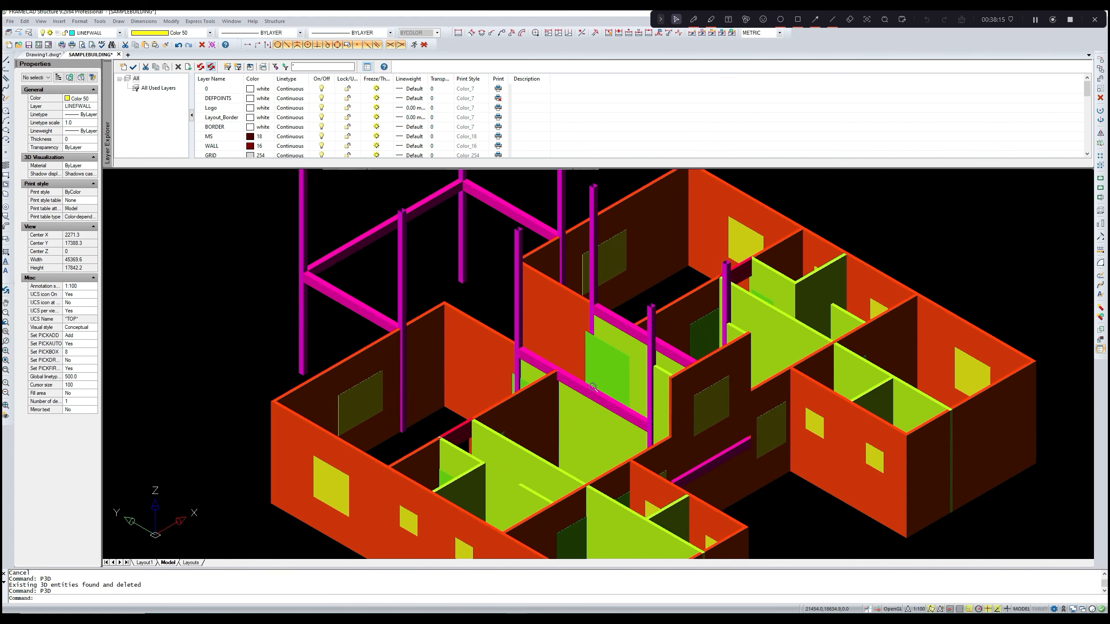
mouse_move(609, 362)
middle_mouse_down()
mouse_move(577, 407)
mouse_move(598, 397)
mouse_move(595, 373)
middle_mouse_up()
scroll(577, 406, "up", 2)
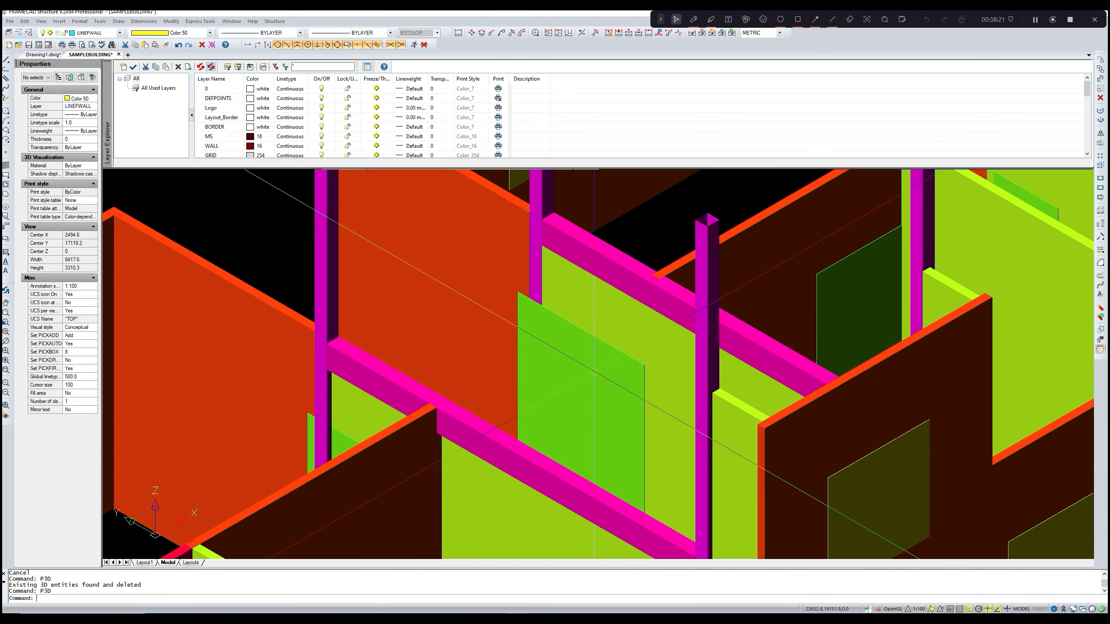
scroll(597, 374, "down", 5)
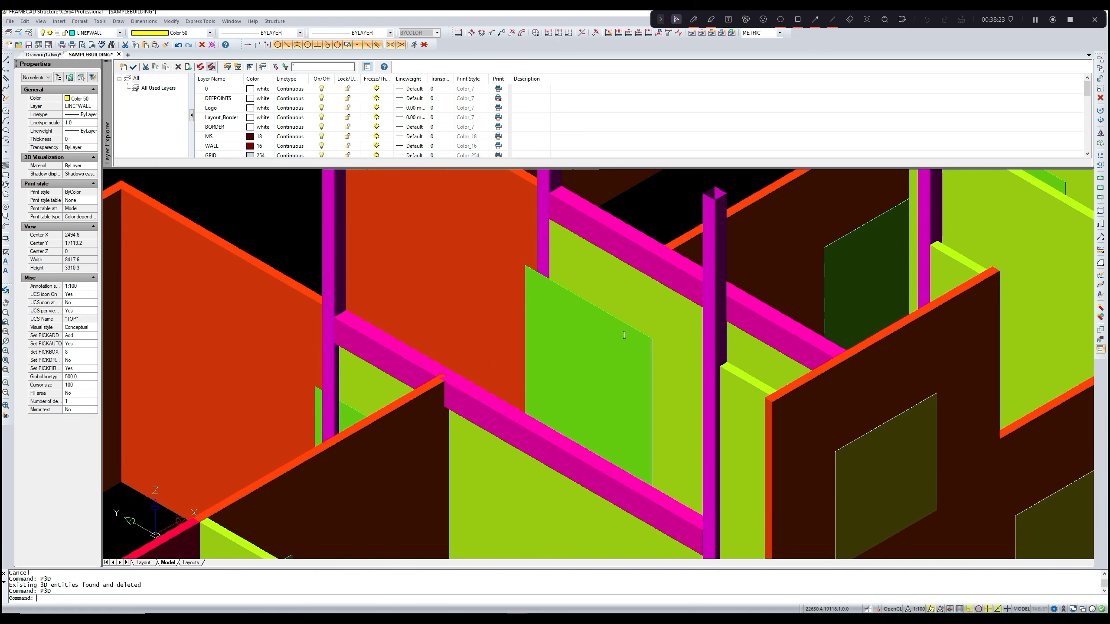
scroll(563, 388, "up", 6)
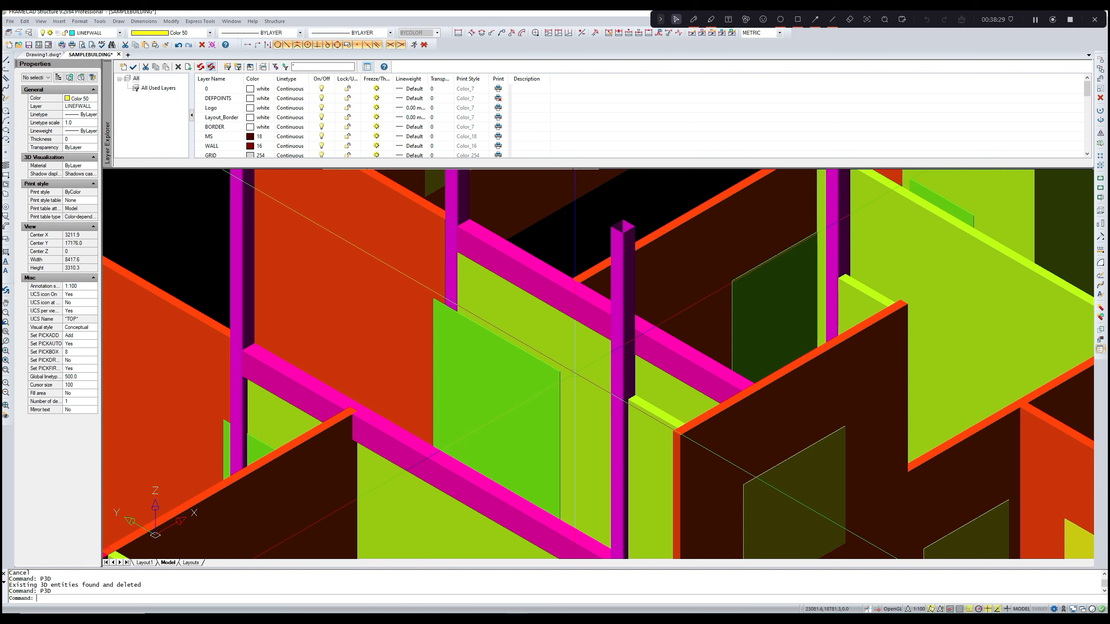
scroll(640, 323, "up", 5)
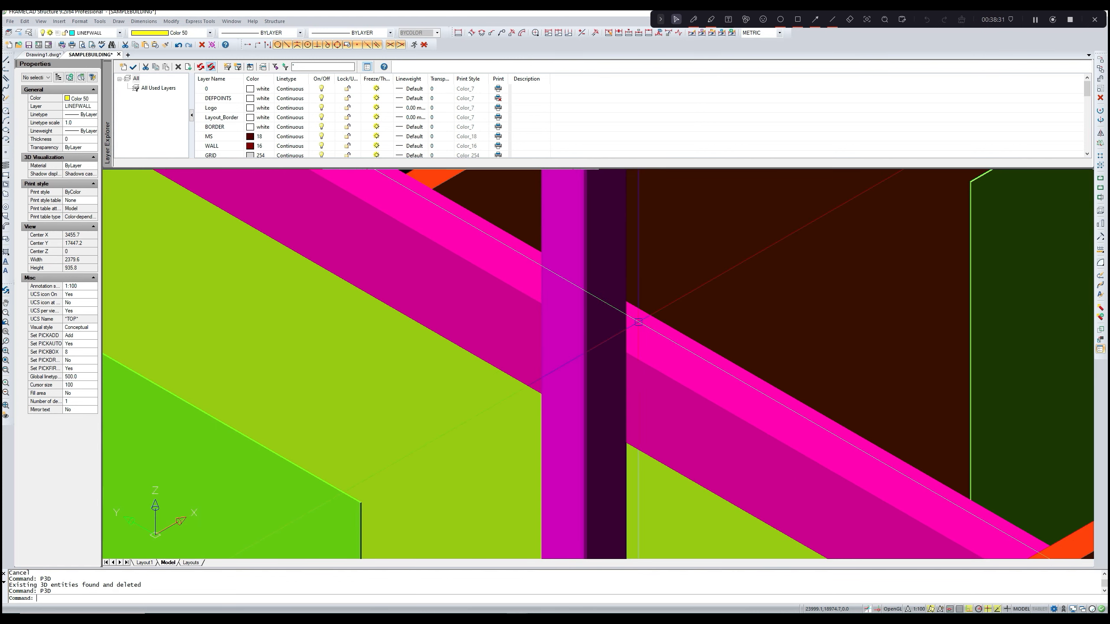
scroll(638, 322, "down", 6)
middle_click_drag(638, 322, 671, 379)
scroll(668, 394, "down", 2)
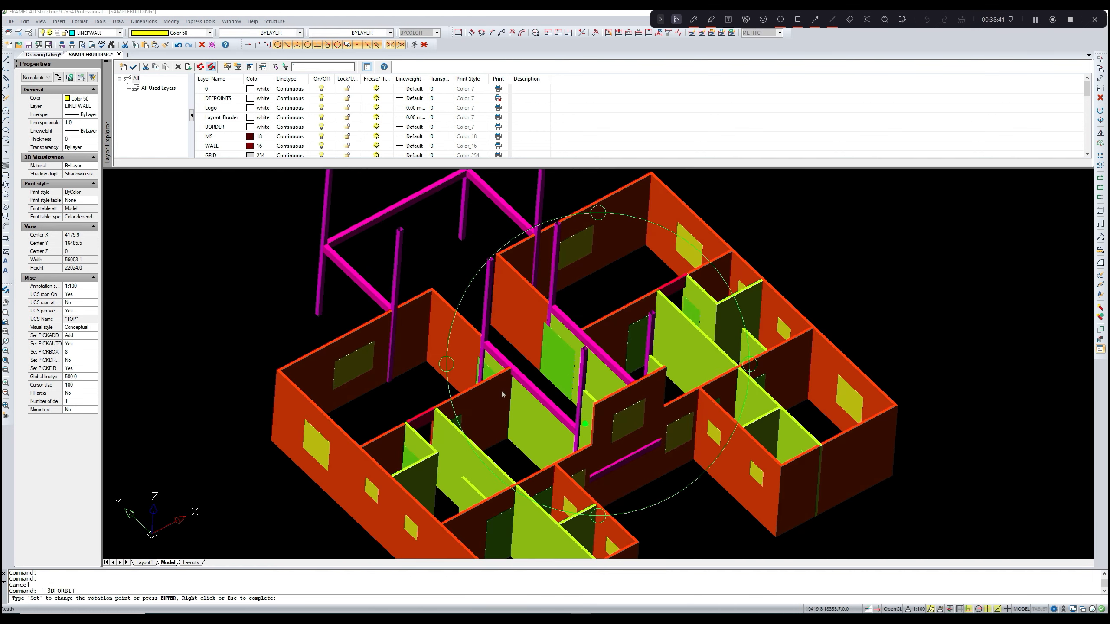
left_click_drag(548, 385, 464, 388)
- Return to the Layouts space and inspect the 2160h1520 opening in the right stairwell wall where it meets the post
left_click(191, 563)
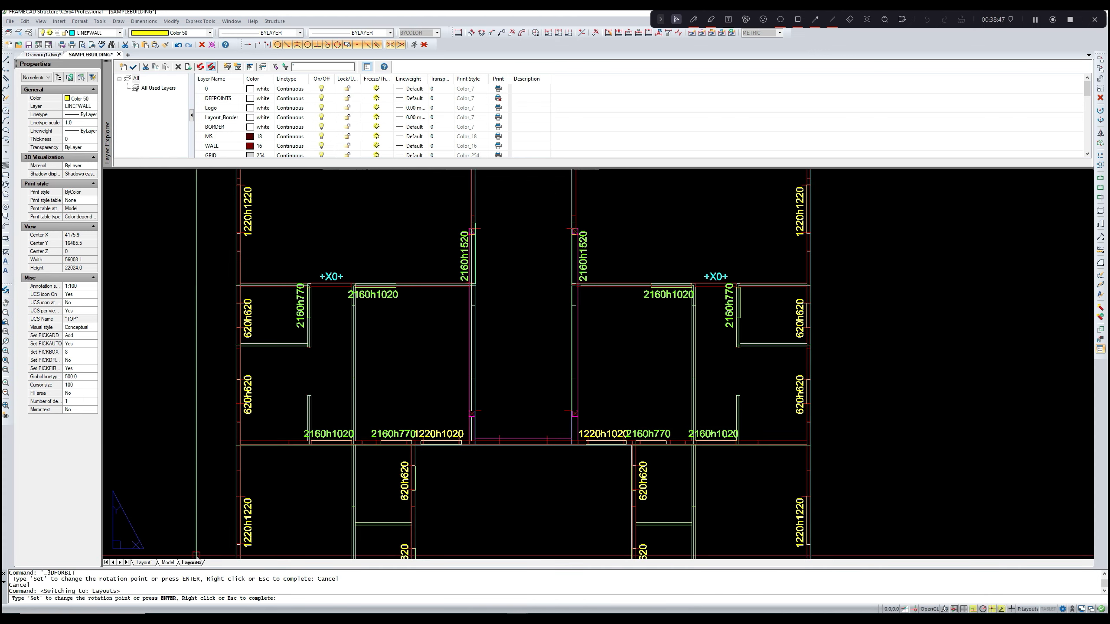
scroll(377, 391, "down", 5)
scroll(377, 391, "up", 4)
scroll(377, 391, "up", 8)
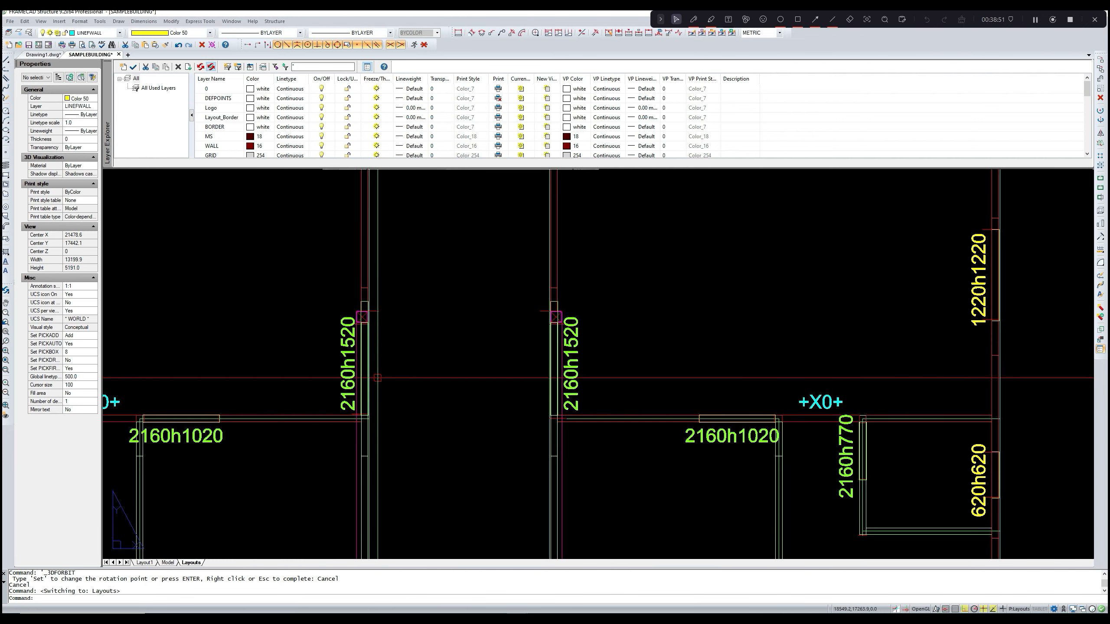
scroll(377, 378, "up", 1)
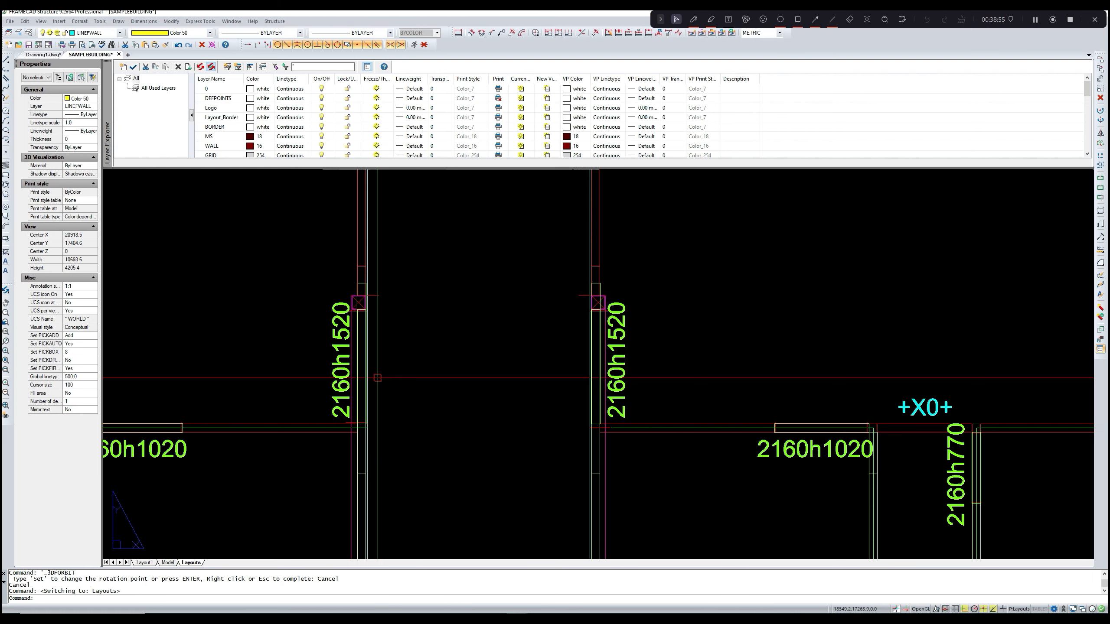
scroll(619, 313, "up", 3)
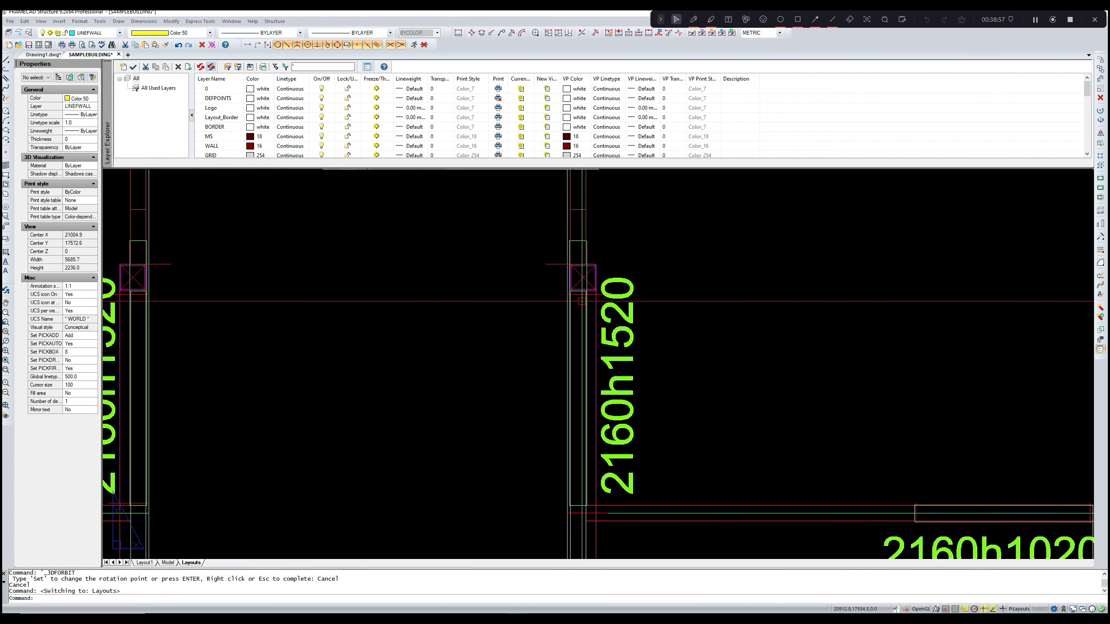
left_click(578, 241)
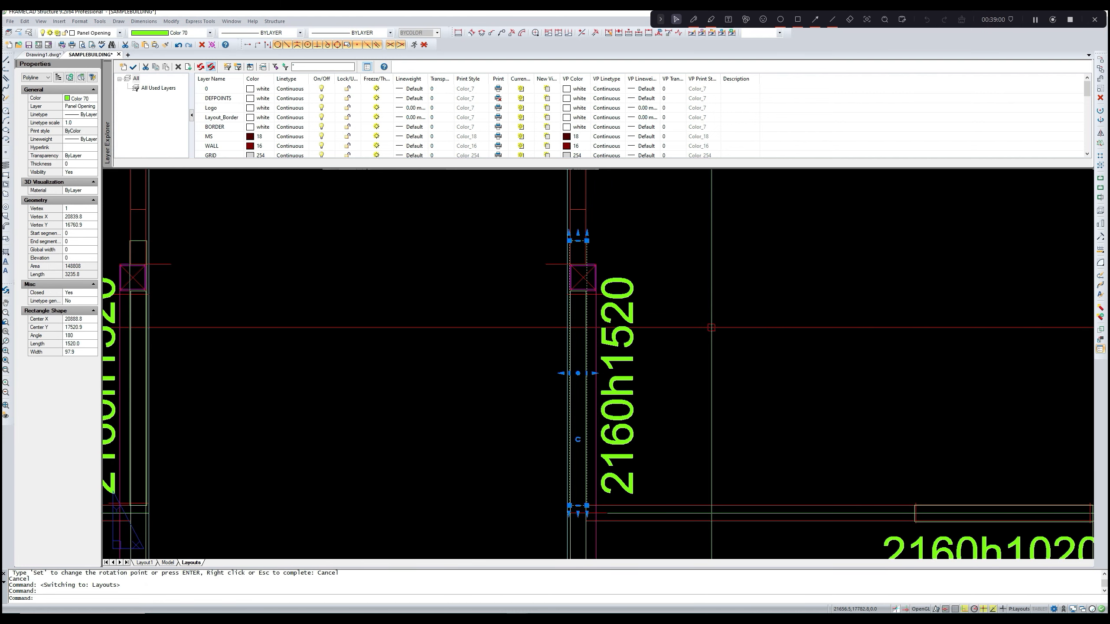
scroll(709, 326, "down", 10)
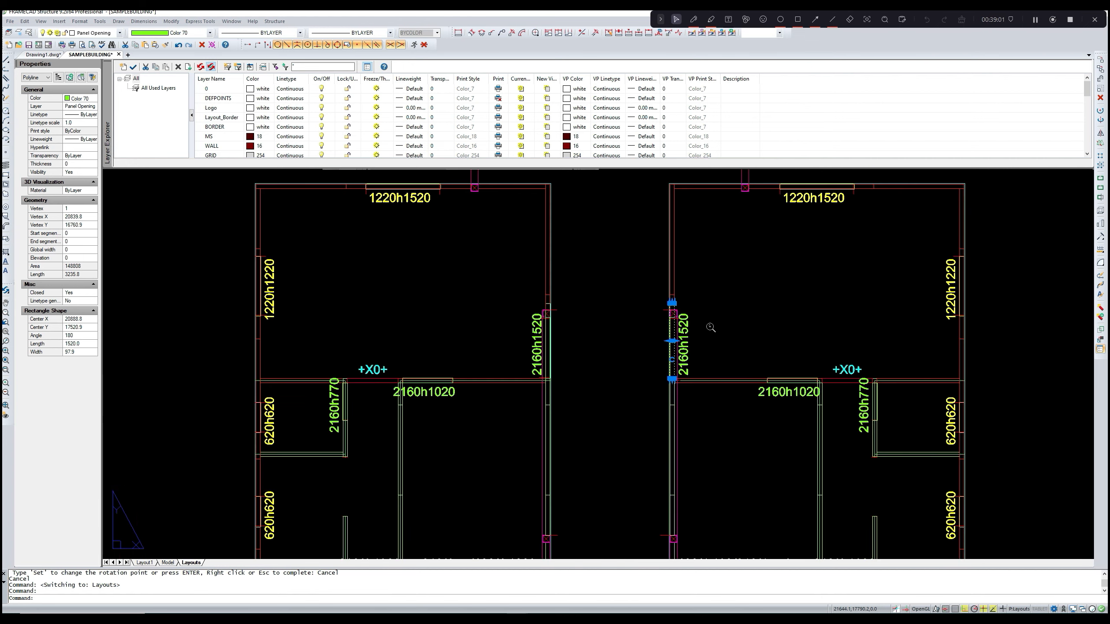
scroll(647, 394, "up", 3)
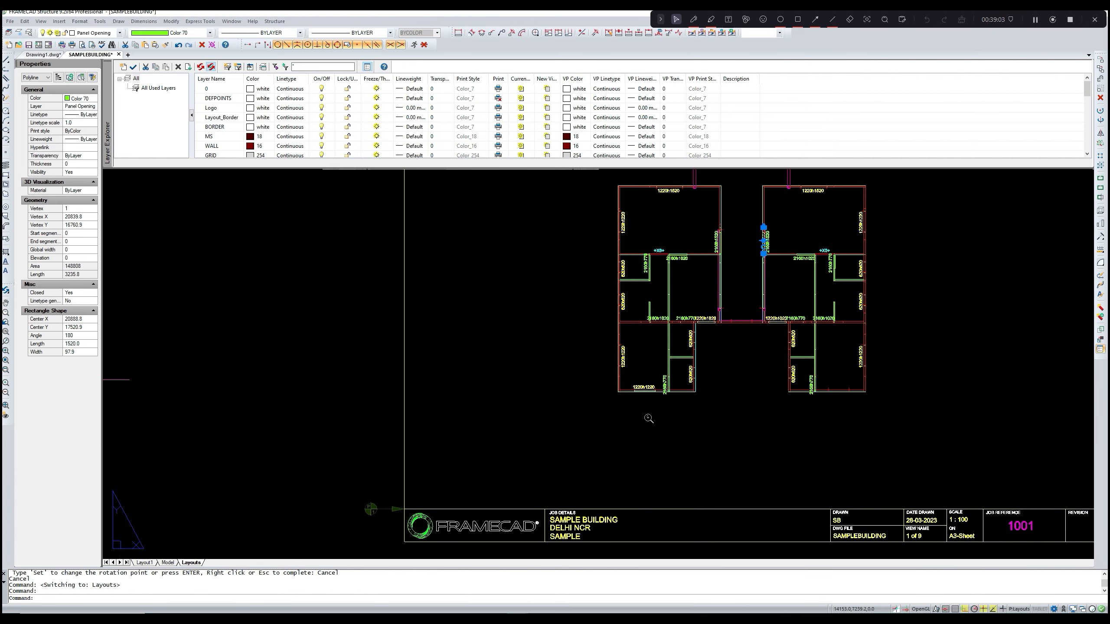
key("Escape")
scroll(644, 428, "down", 1)
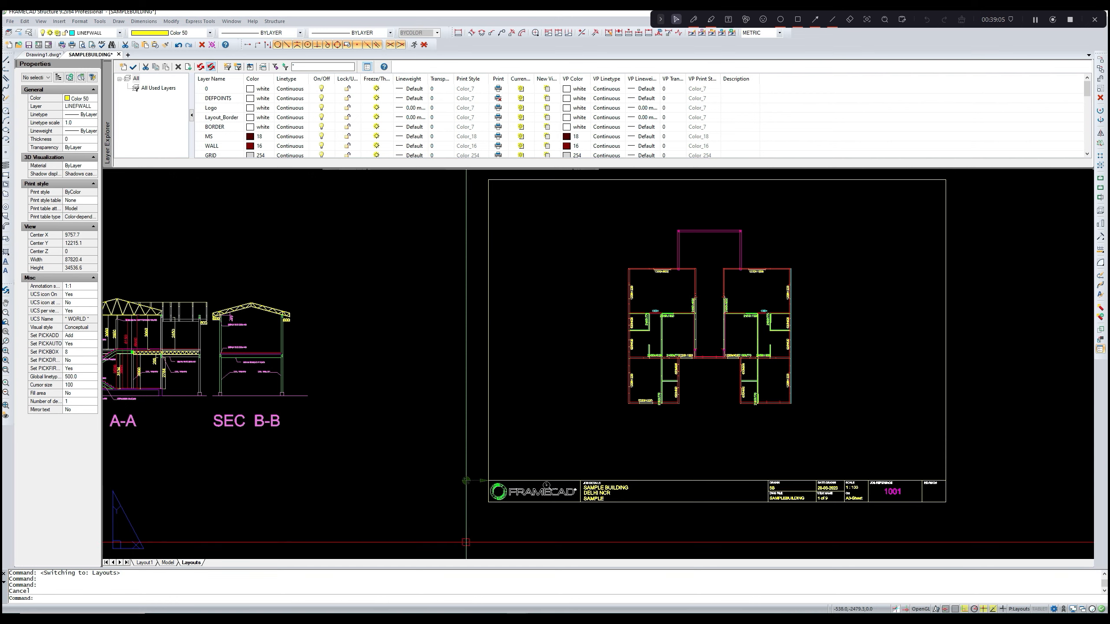
- Switch to the AutoCAD plan, measure the left D1 door opening from the post to the wall junction, and check the door window schedule
left_click(1057, 10)
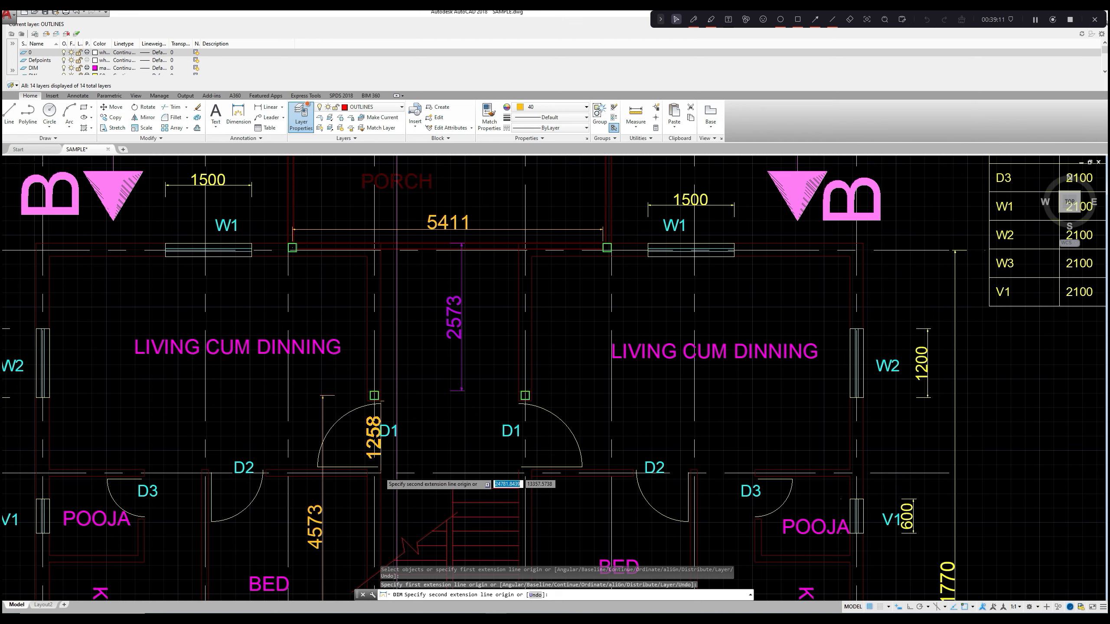
scroll(379, 473, "up", 5)
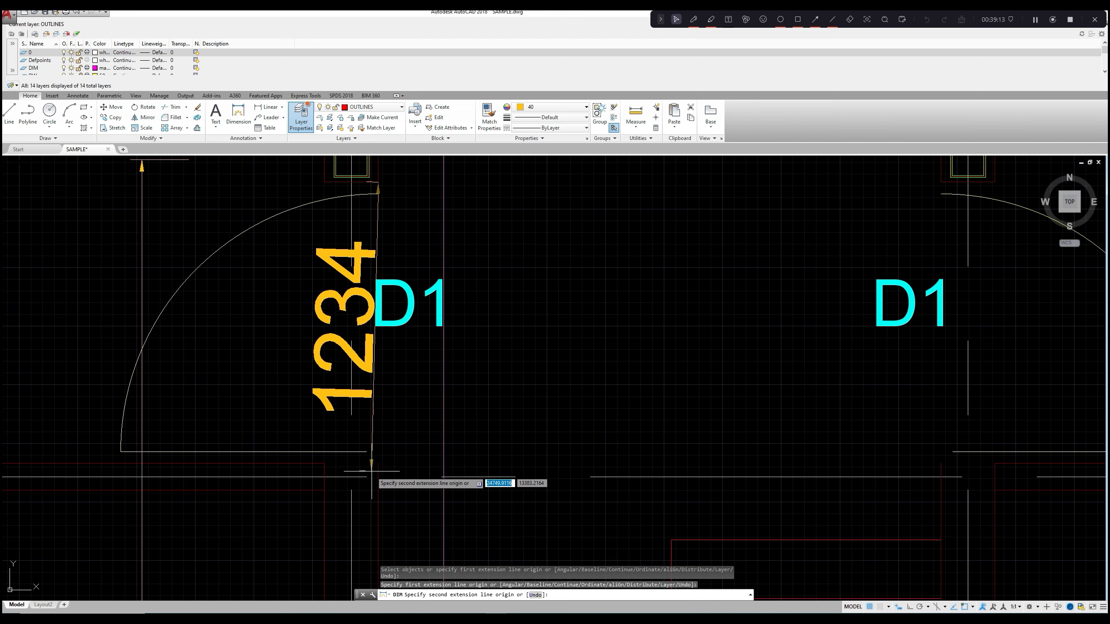
scroll(376, 475, "down", 4)
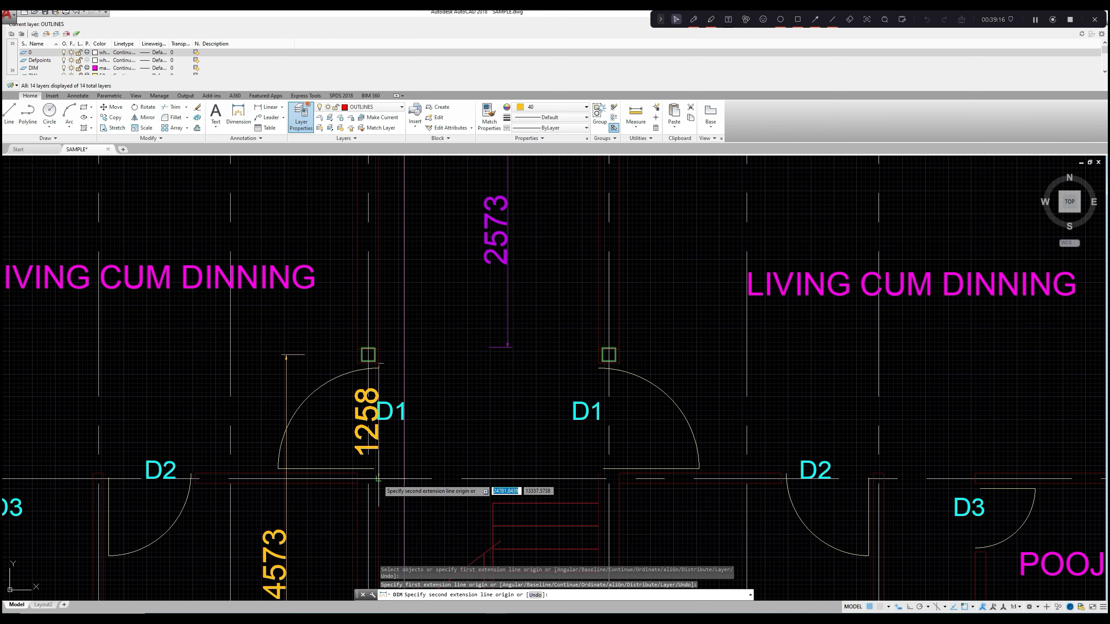
key("Escape")
scroll(421, 446, "down", 6)
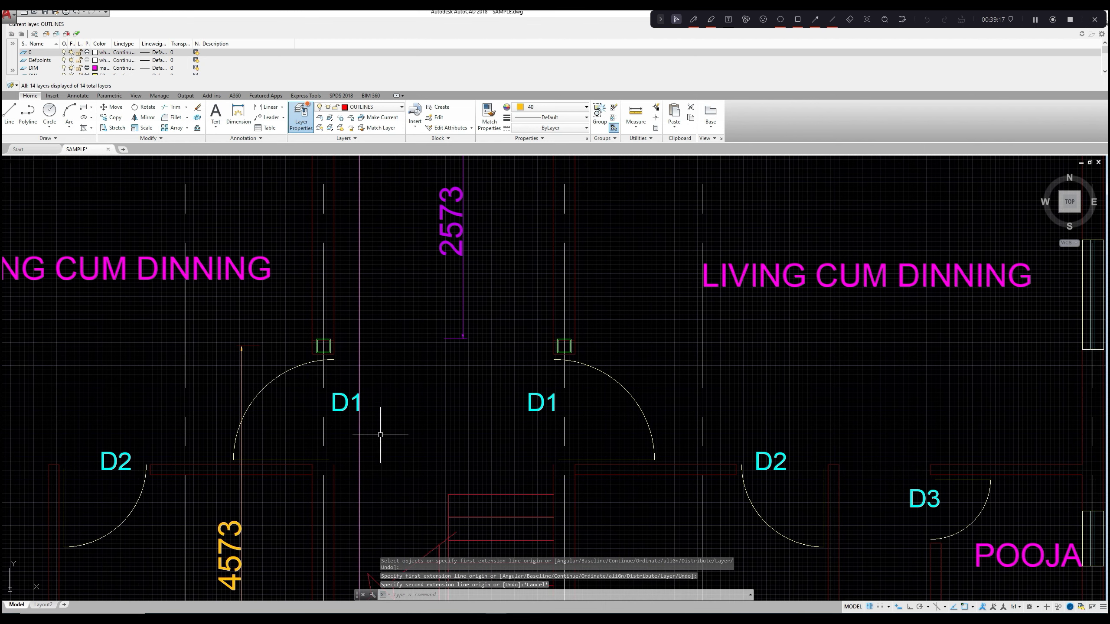
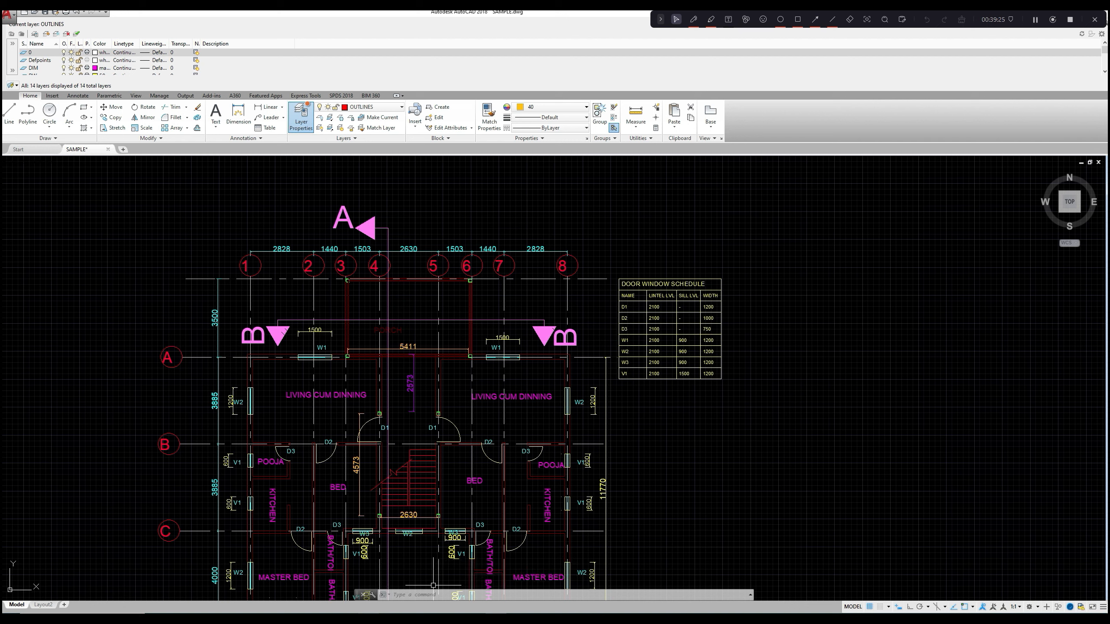
mouse_move(325, 620)
mouse_move(581, 620)
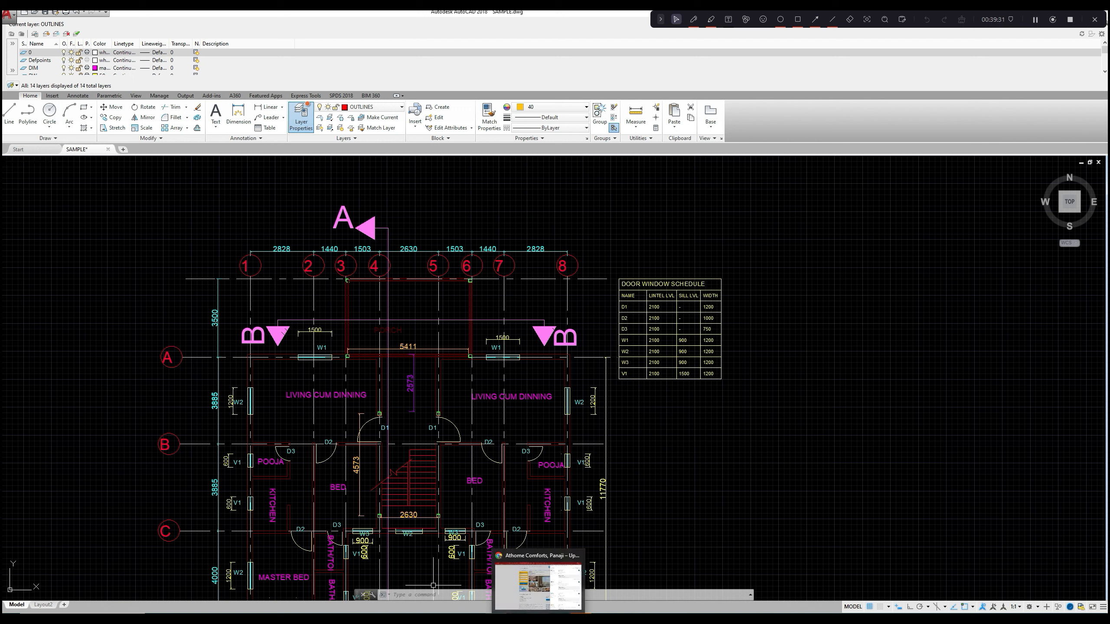
mouse_move(517, 620)
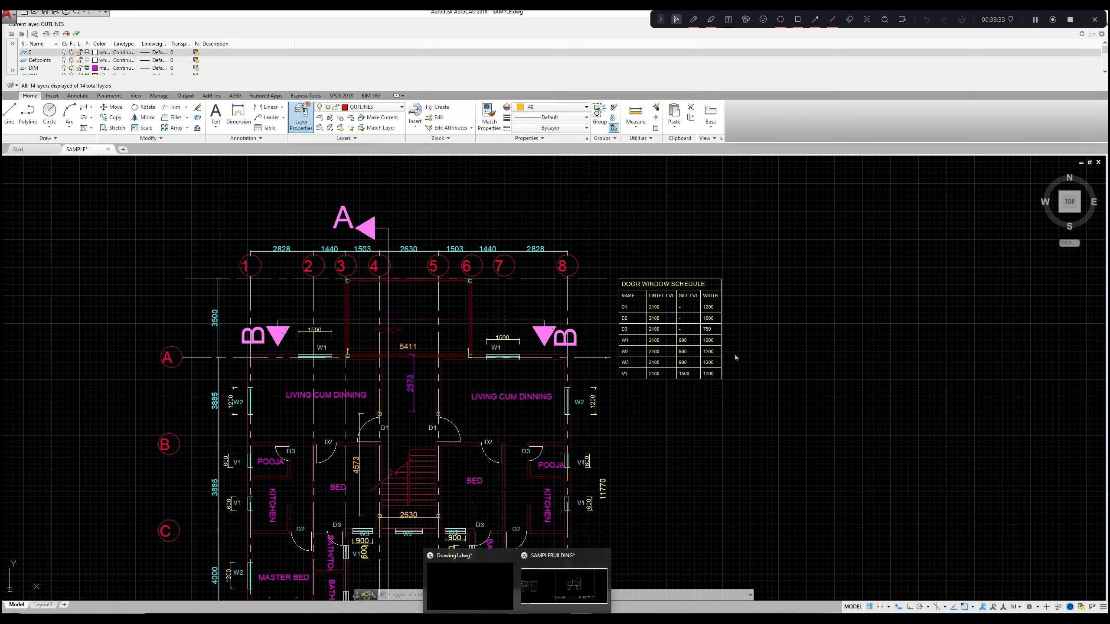
- Switch to SAMPLEBUILDING in FRAMECAD Structure and delete the non-load-bearing panel outline and the 2160h1520 label at the left stairwell door
left_click(572, 583)
scroll(698, 310, "up", 5)
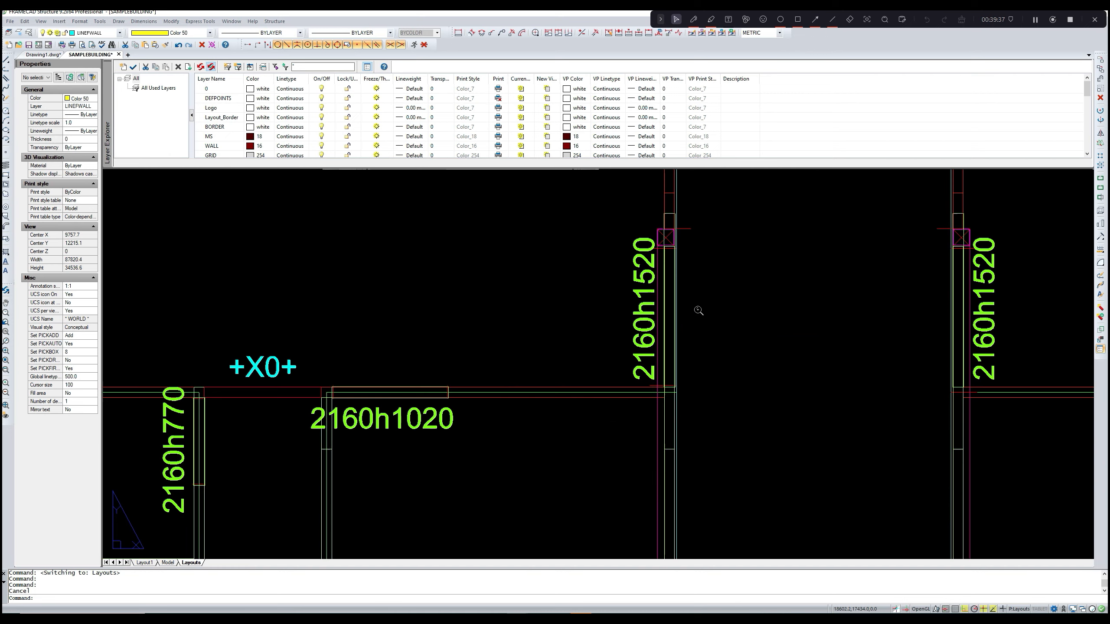
scroll(699, 310, "up", 2)
left_click(651, 348)
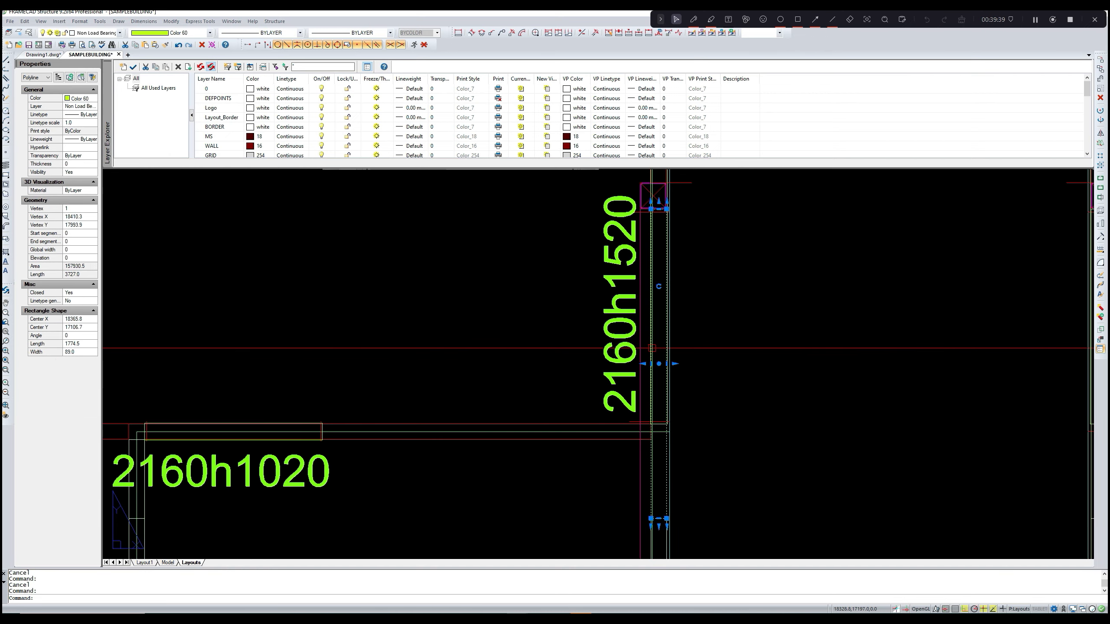
key("Delete")
left_click(624, 351)
key("Delete")
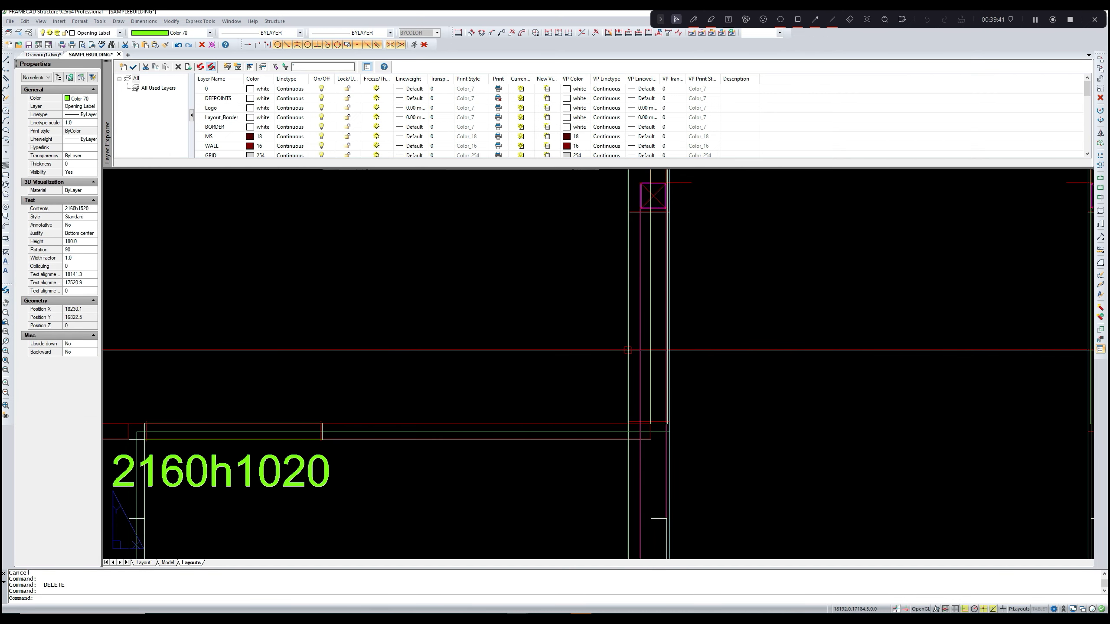
- Delete the 2160h1520 label and its panel opening outline from the right stairwell wall
scroll(631, 361, "down", 3)
scroll(845, 346, "up", 3)
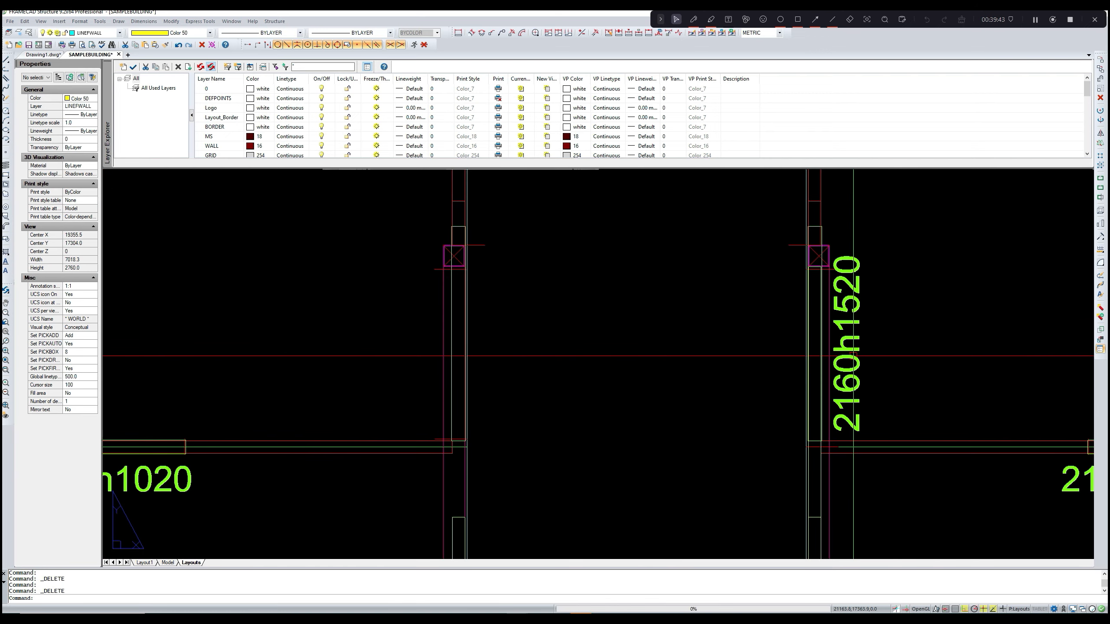
left_click(846, 349)
key("Delete")
scroll(822, 377, "up", 2)
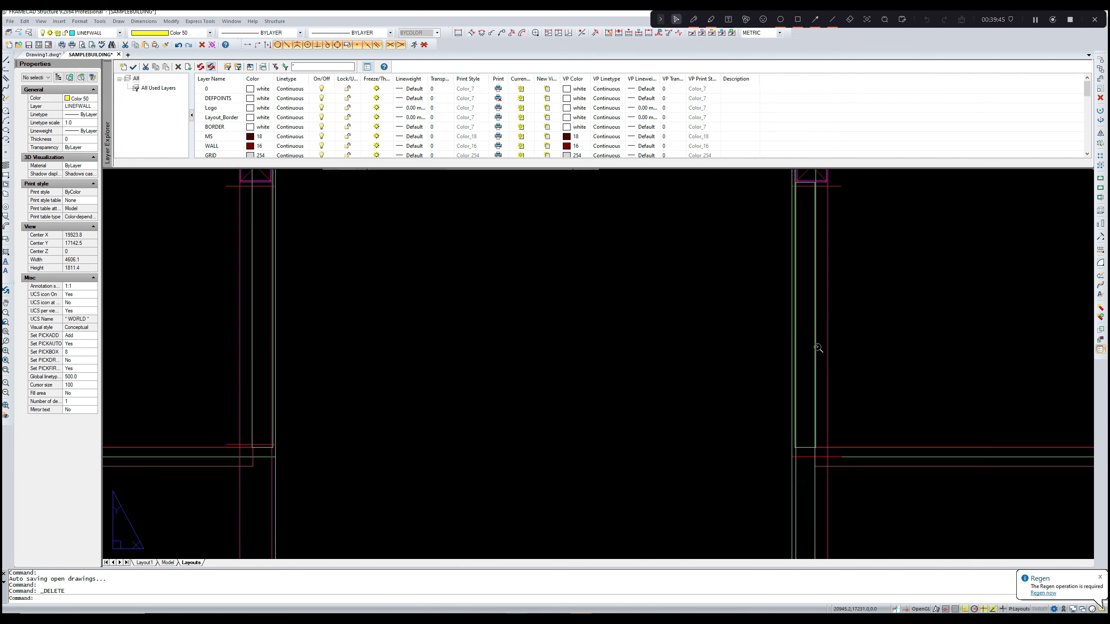
scroll(809, 375, "down", 1)
scroll(810, 375, "up", 2)
scroll(815, 415, "down", 2)
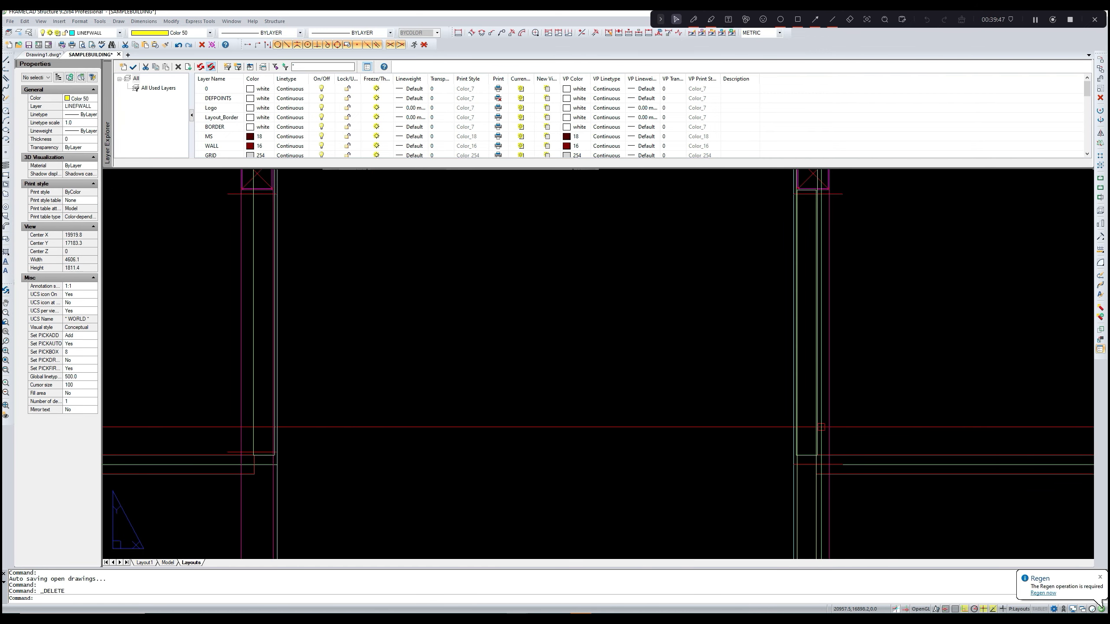
scroll(820, 424, "up", 2)
left_click(817, 423)
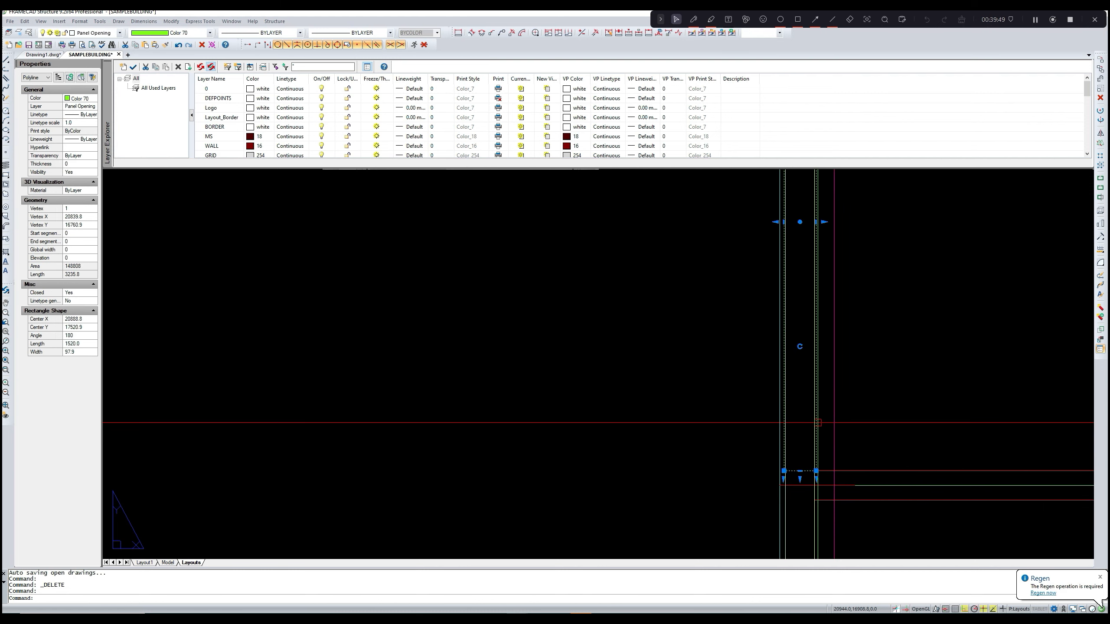
key("Delete")
scroll(810, 350, "down", 5)
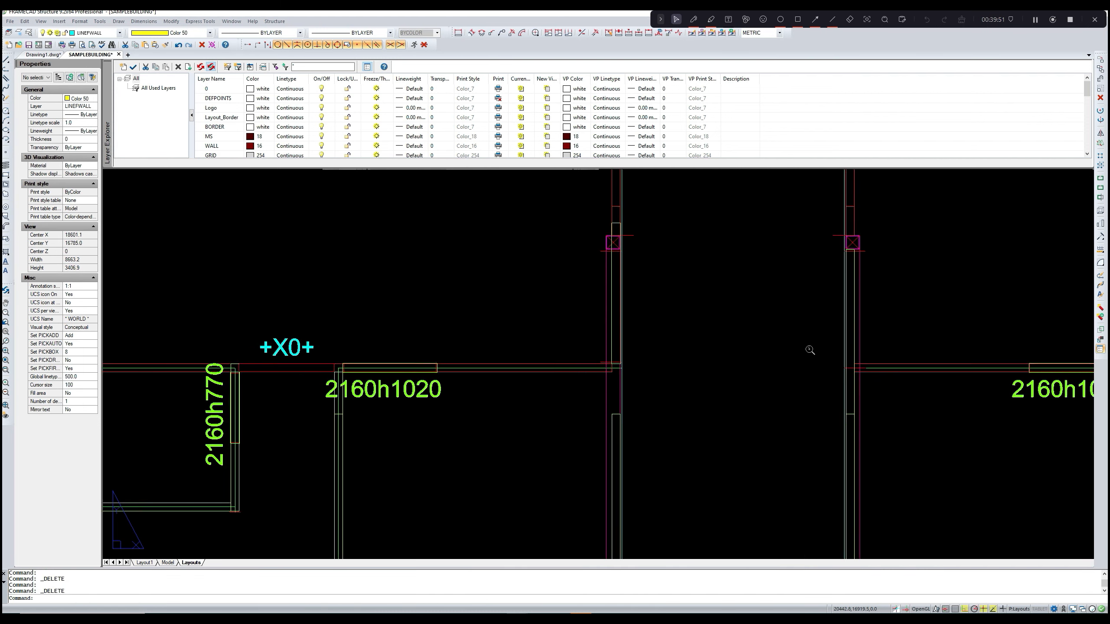
- Run the UD opening command with height 2160, width 1220 and the Side placement option
middle_click_drag(700, 369, 753, 312)
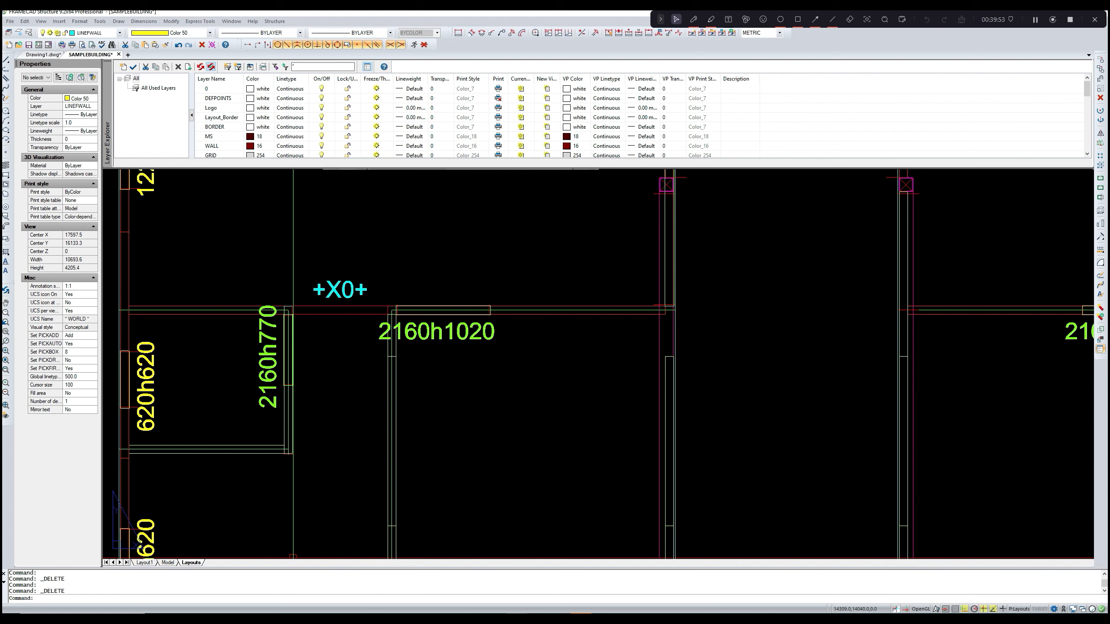
type("U")
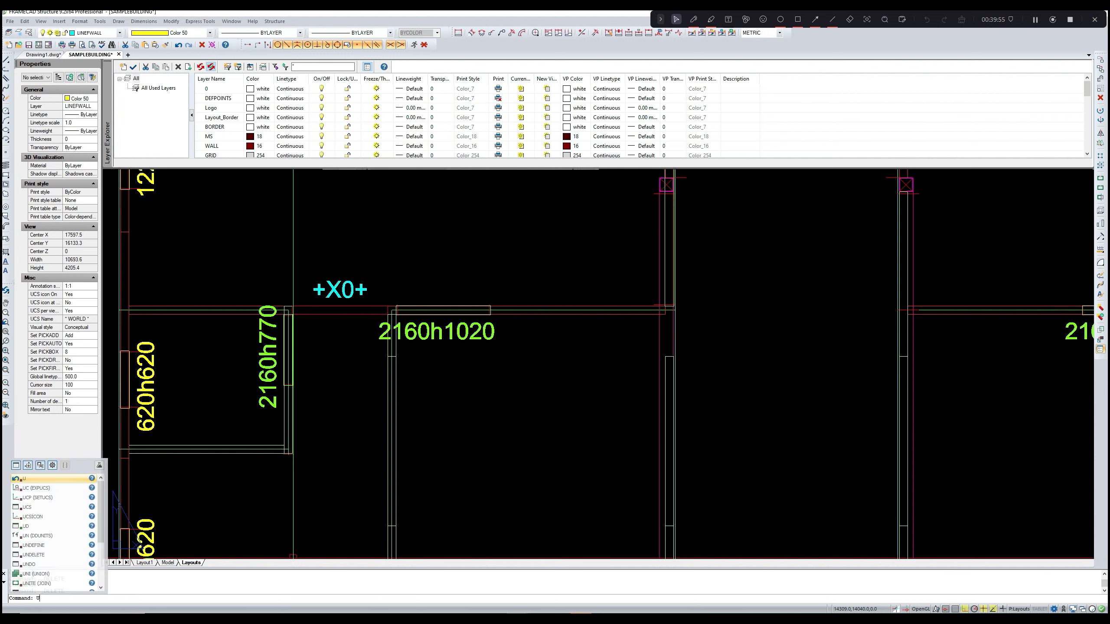
type("D")
key("Return")
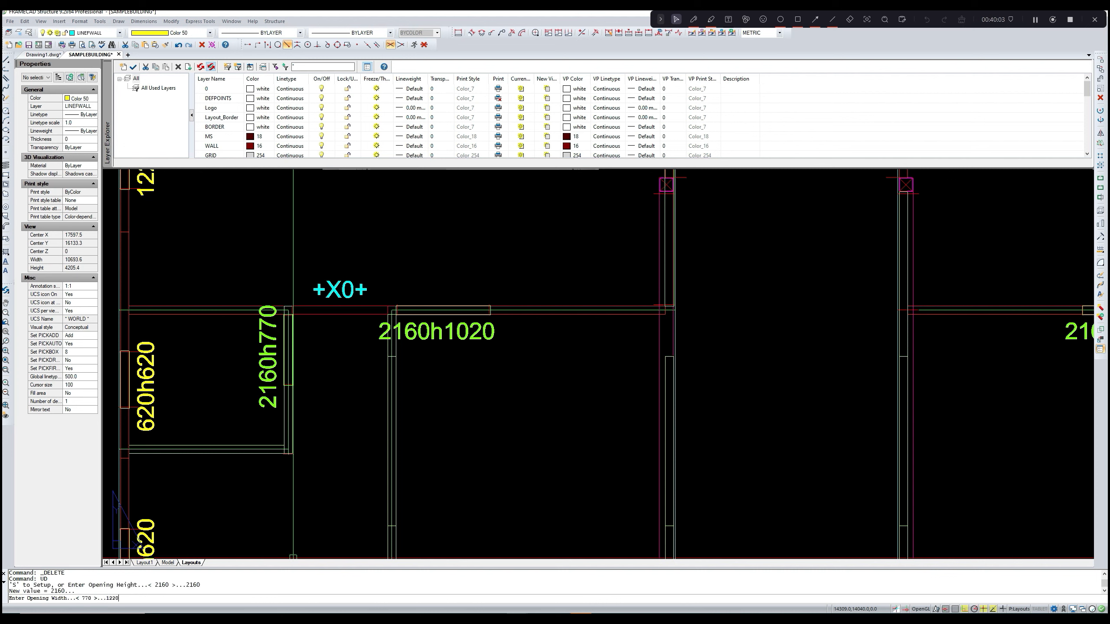
key("Return")
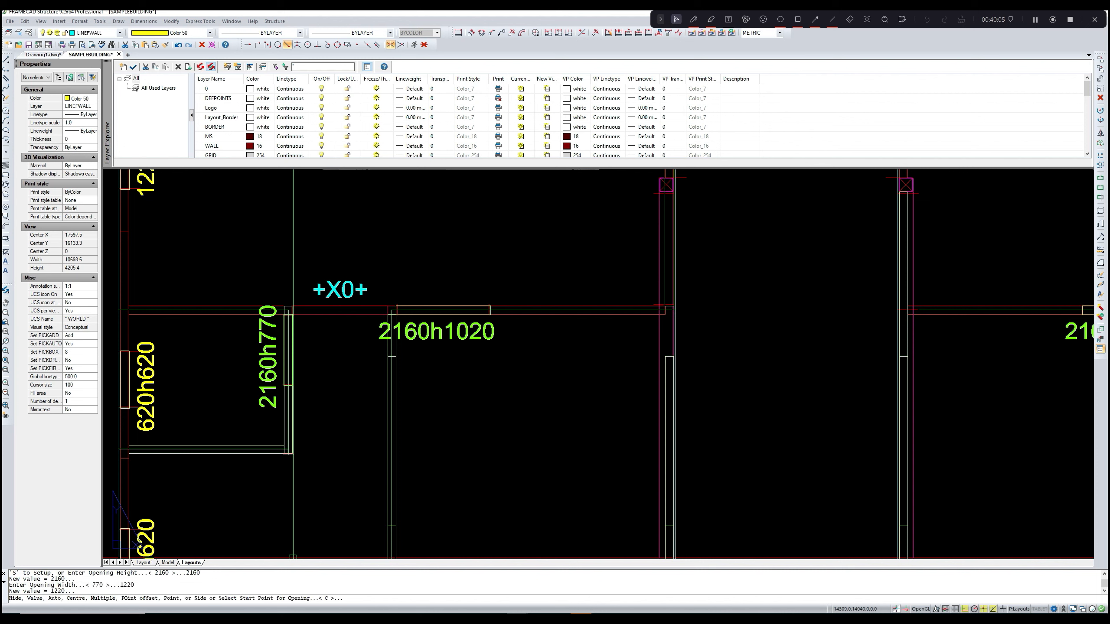
type("S")
key("Return")
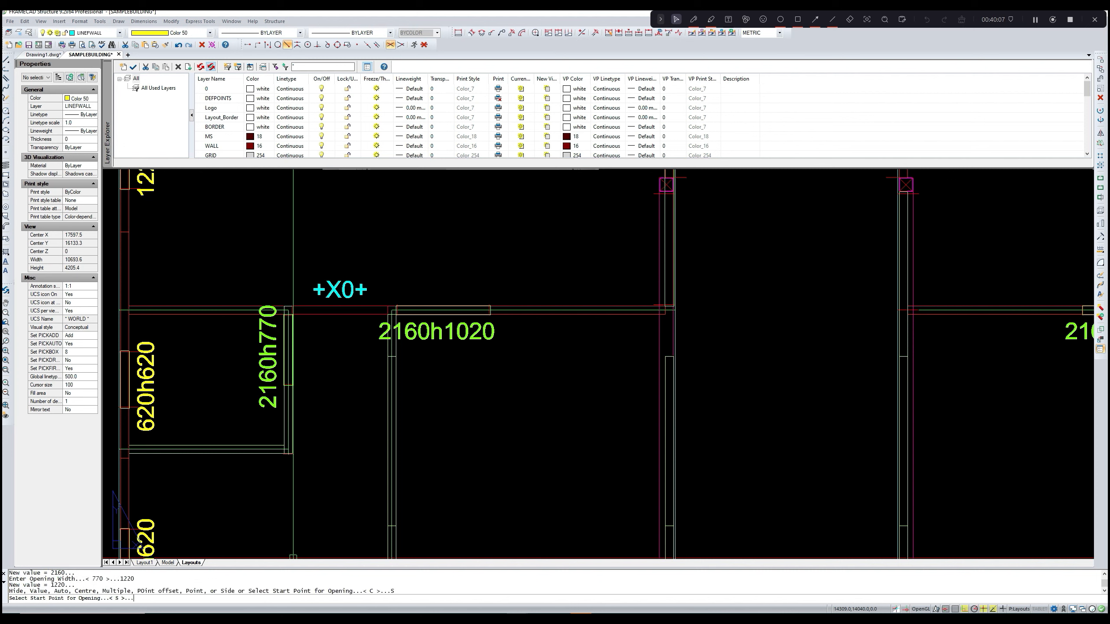
- Try to insert the opening in the left stairwell wall, from the cross-wall junction toward the post
scroll(677, 304, "up", 6)
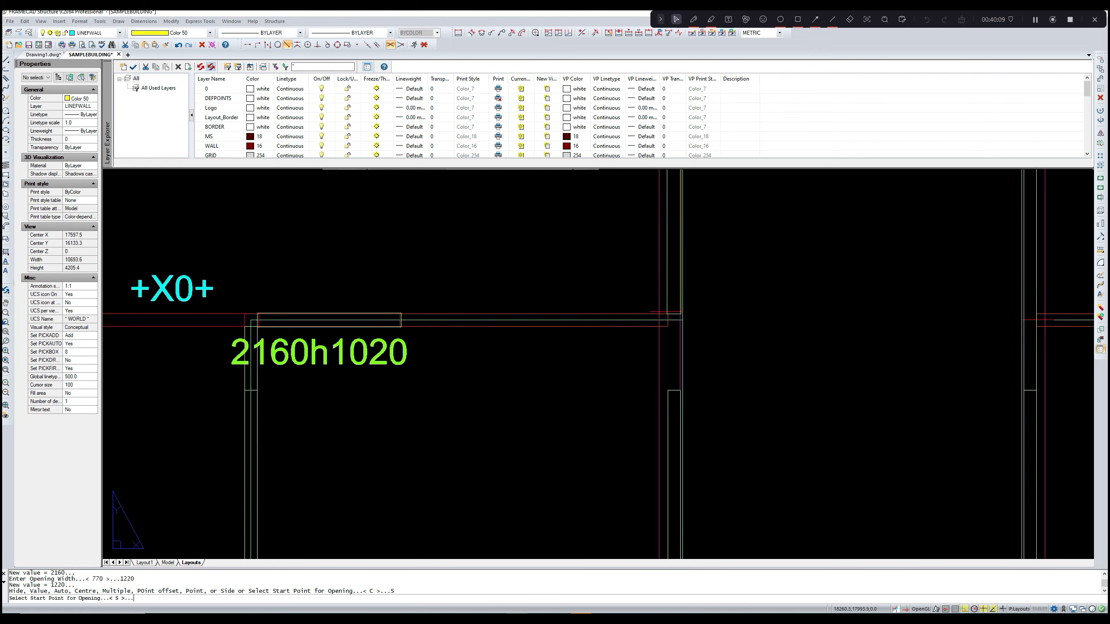
scroll(677, 304, "down", 5)
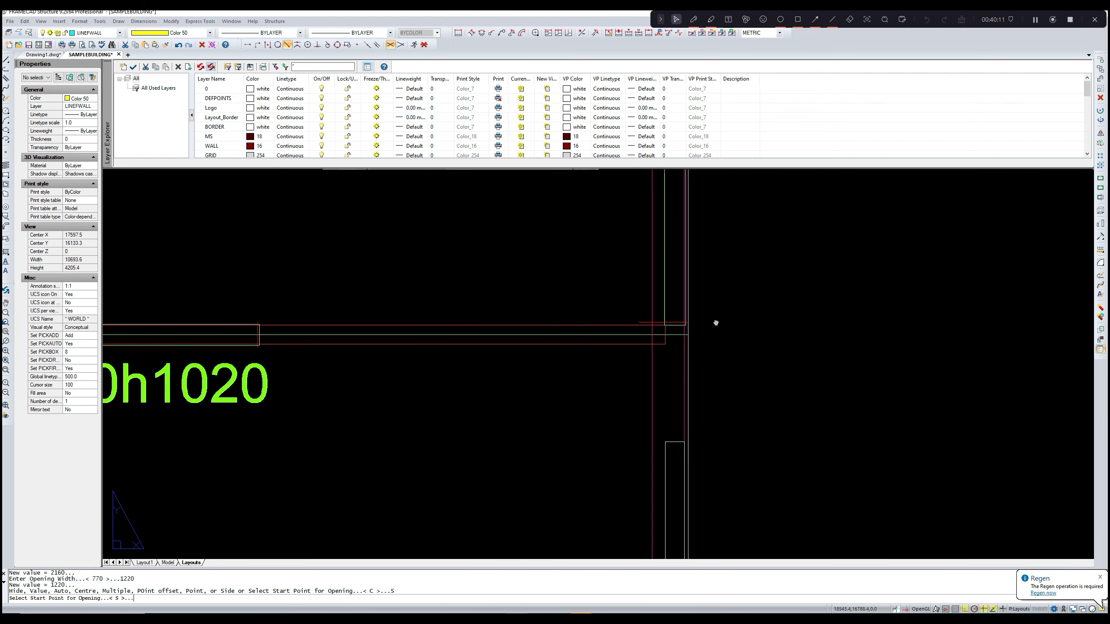
scroll(660, 359, "up", 3)
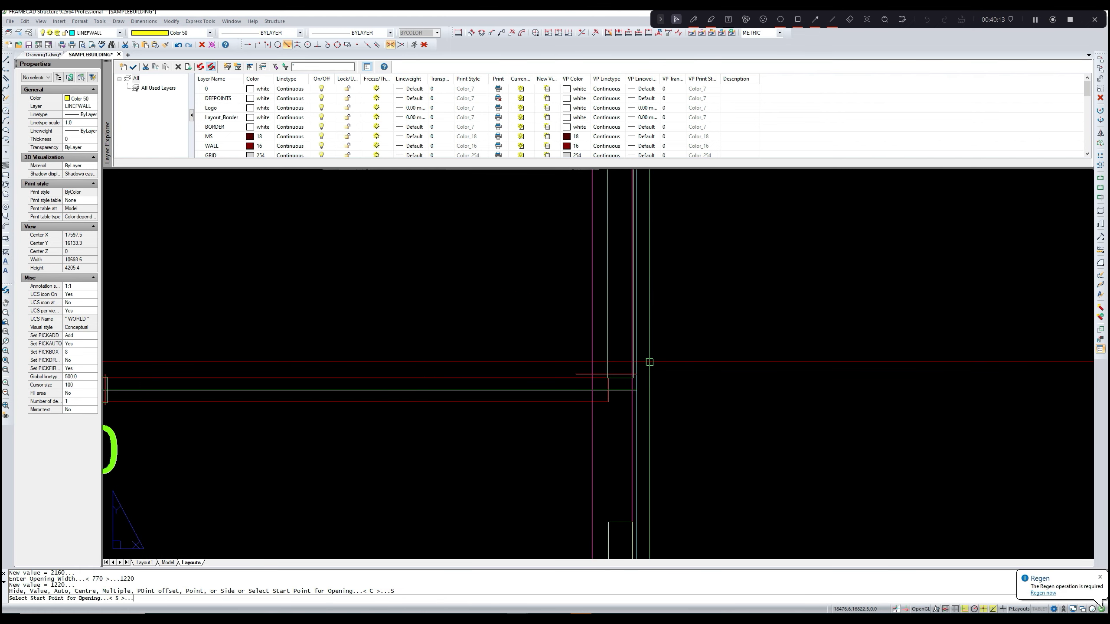
scroll(649, 362, "down", 4)
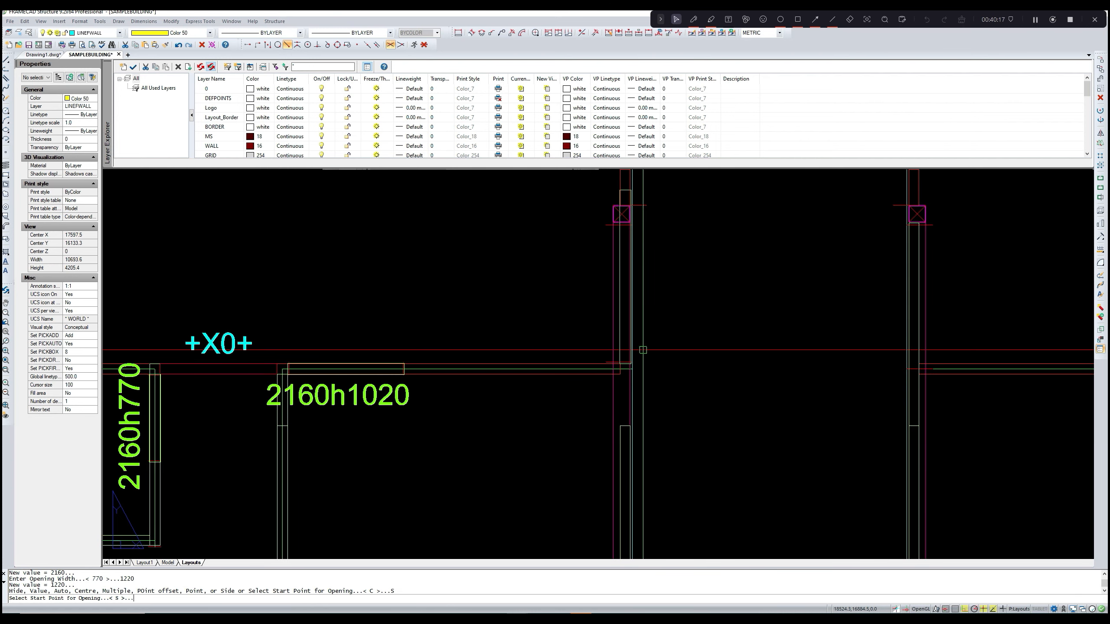
middle_click_drag(668, 359, 658, 364)
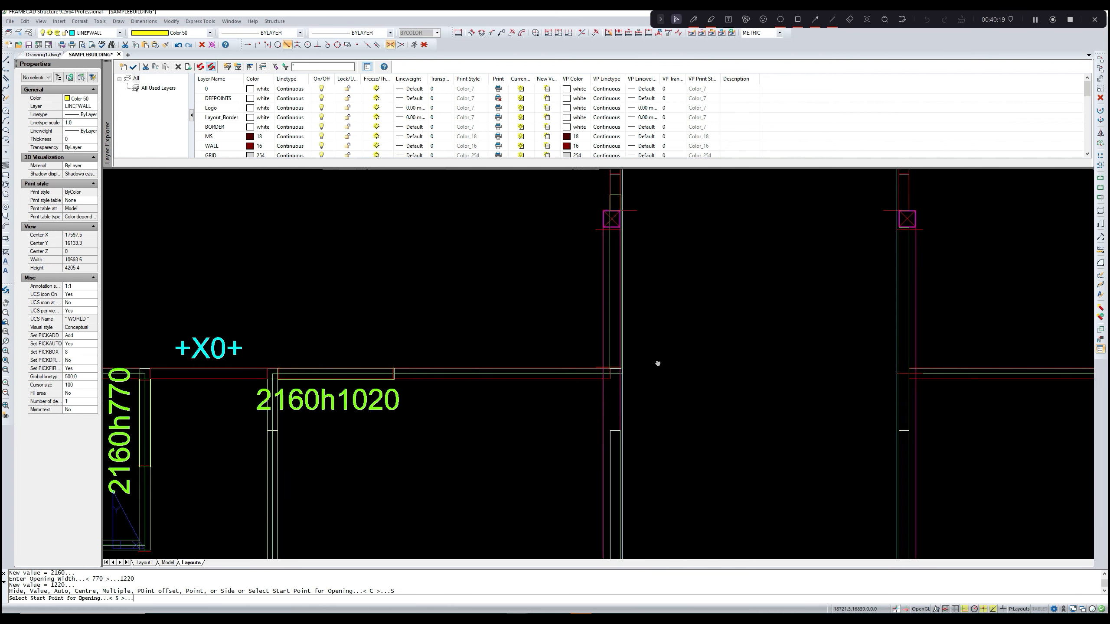
scroll(658, 364, "up", 4)
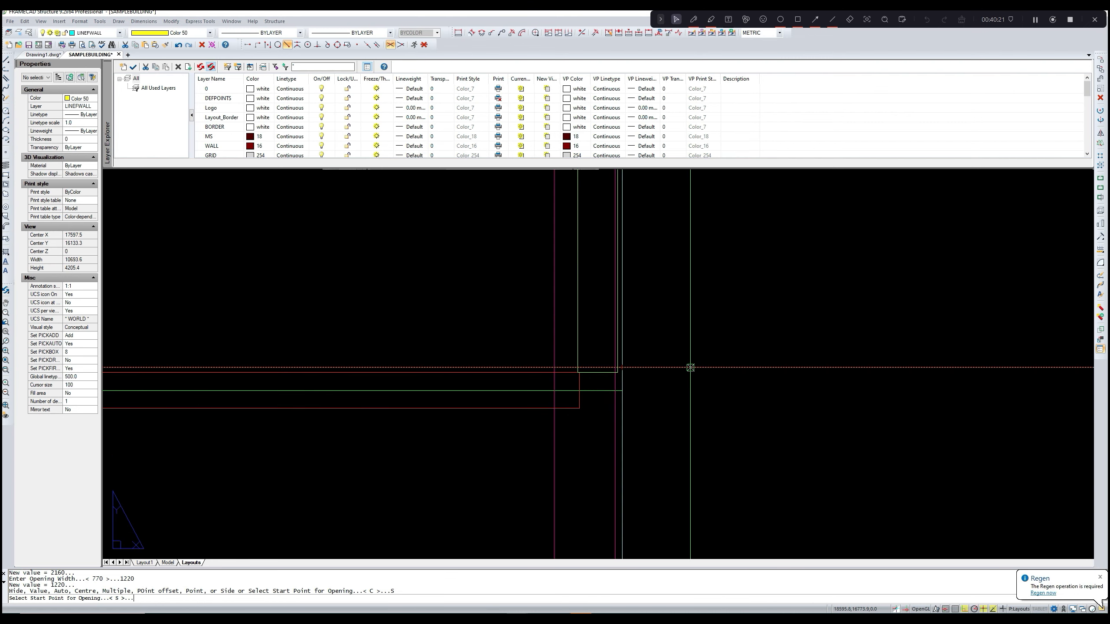
scroll(690, 368, "down", 5)
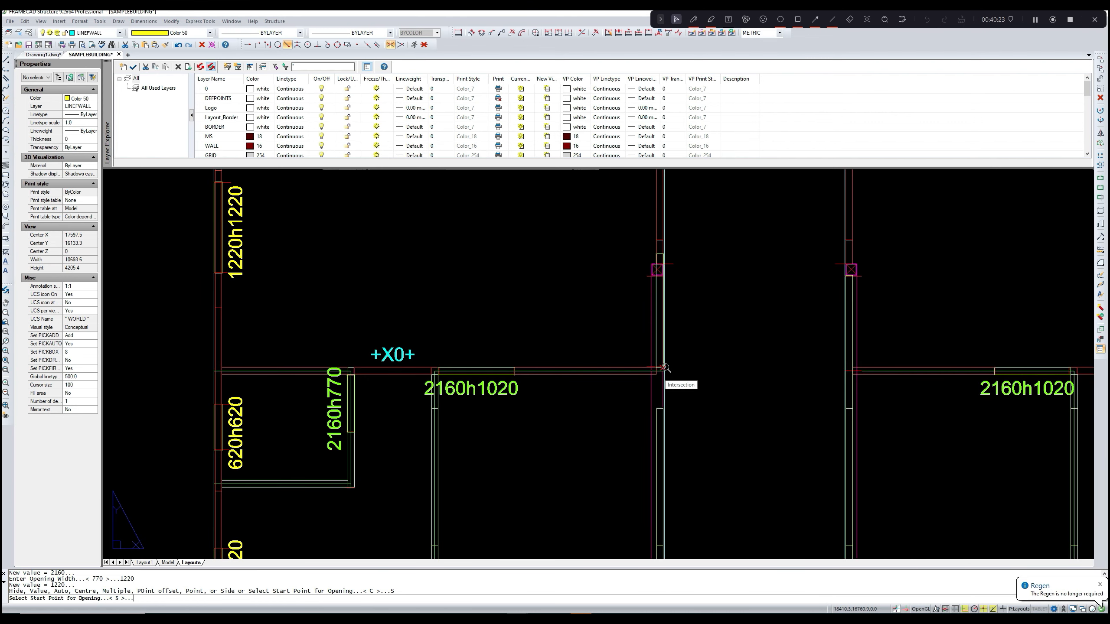
scroll(664, 365, "up", 6)
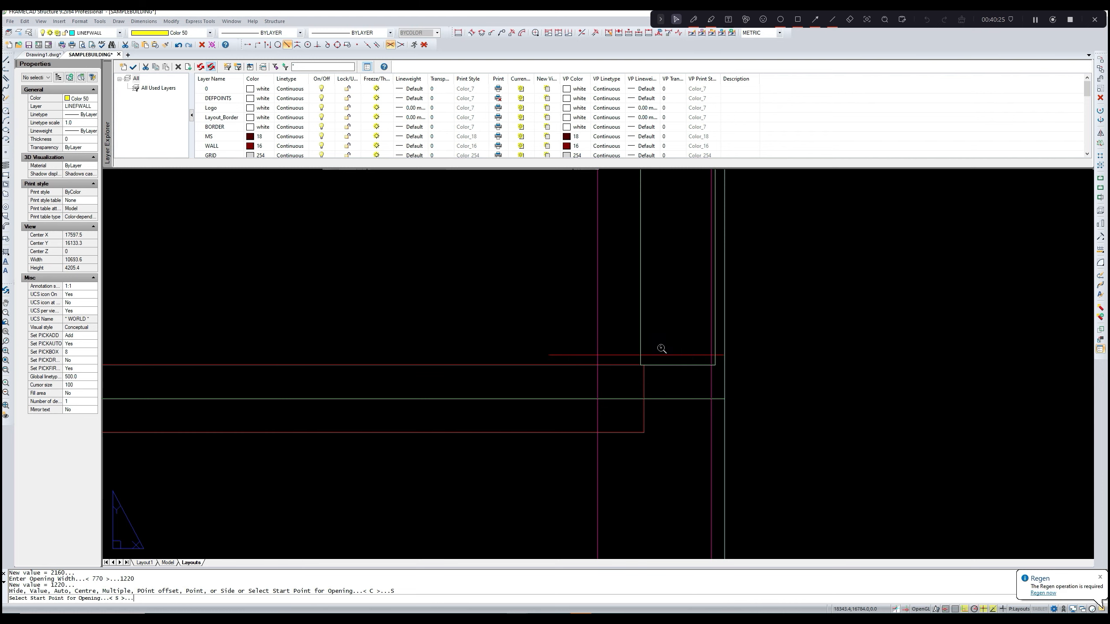
left_click(640, 365)
scroll(640, 366, "down", 4)
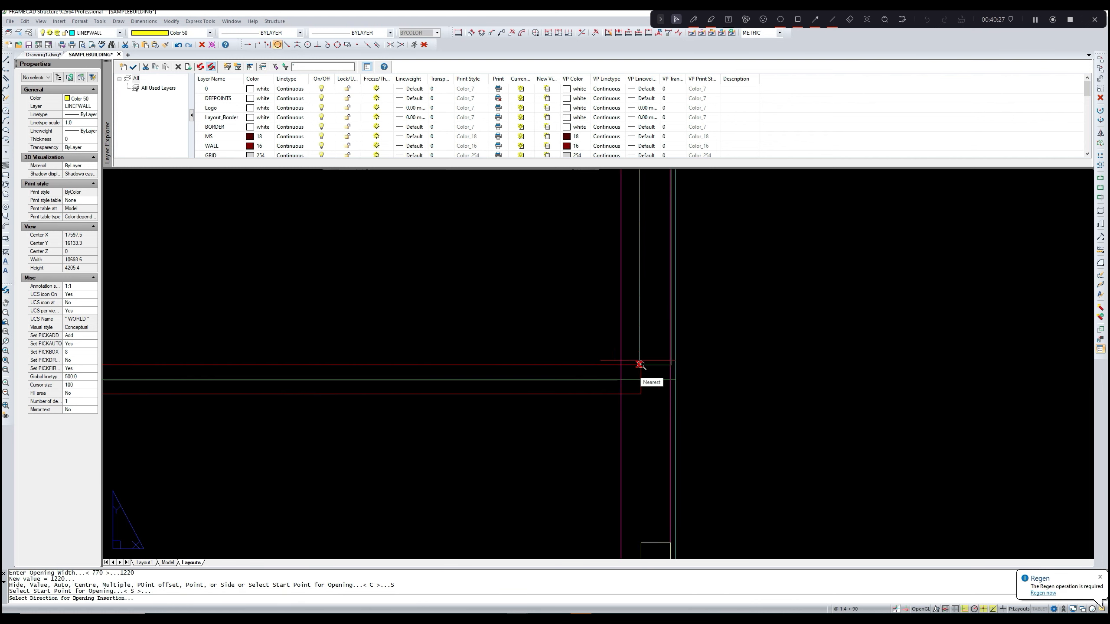
middle_click_drag(640, 320, 613, 415)
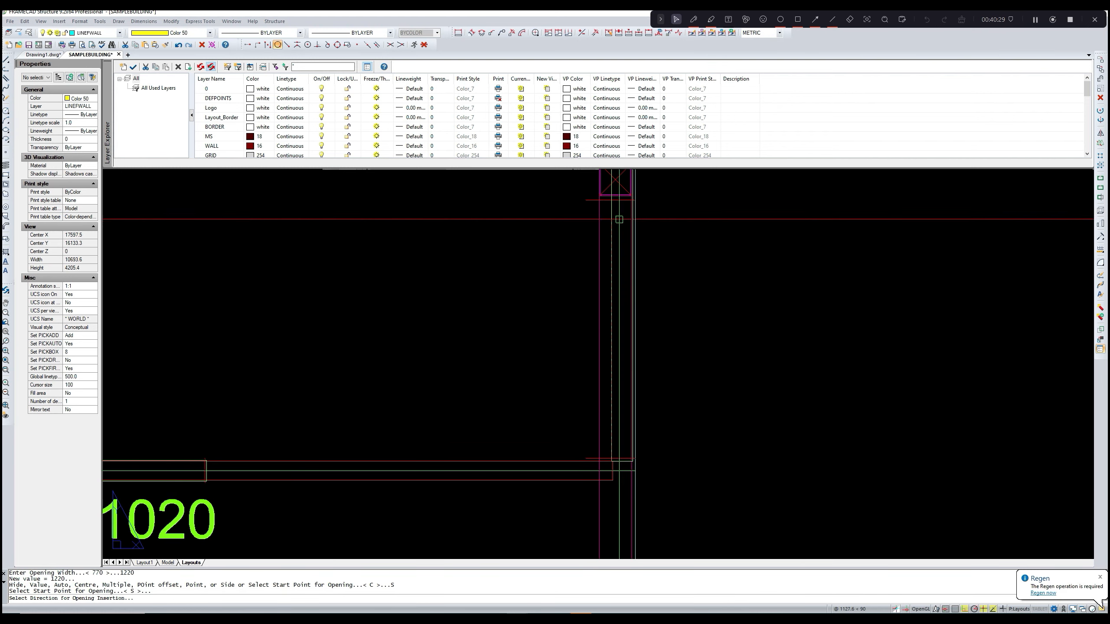
left_click(611, 201)
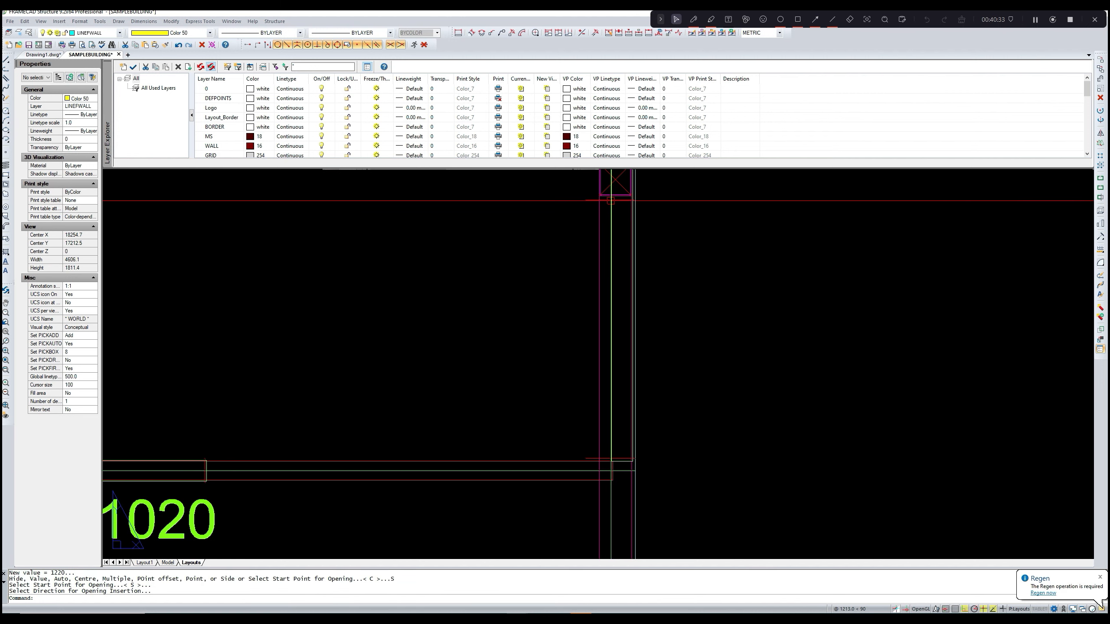
- Delete the leftover 1520-wide opening outline and insert a 2160 by 1220 side opening from the left stairwell wall's cross-wall junction toward the post, offset 0
left_click(610, 200)
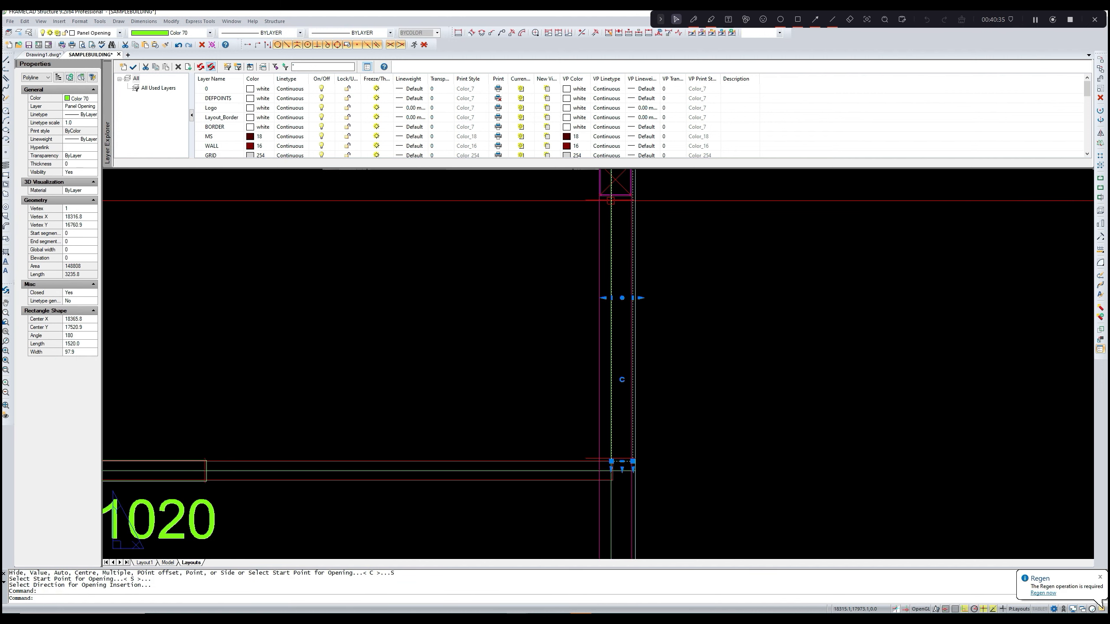
key("Return")
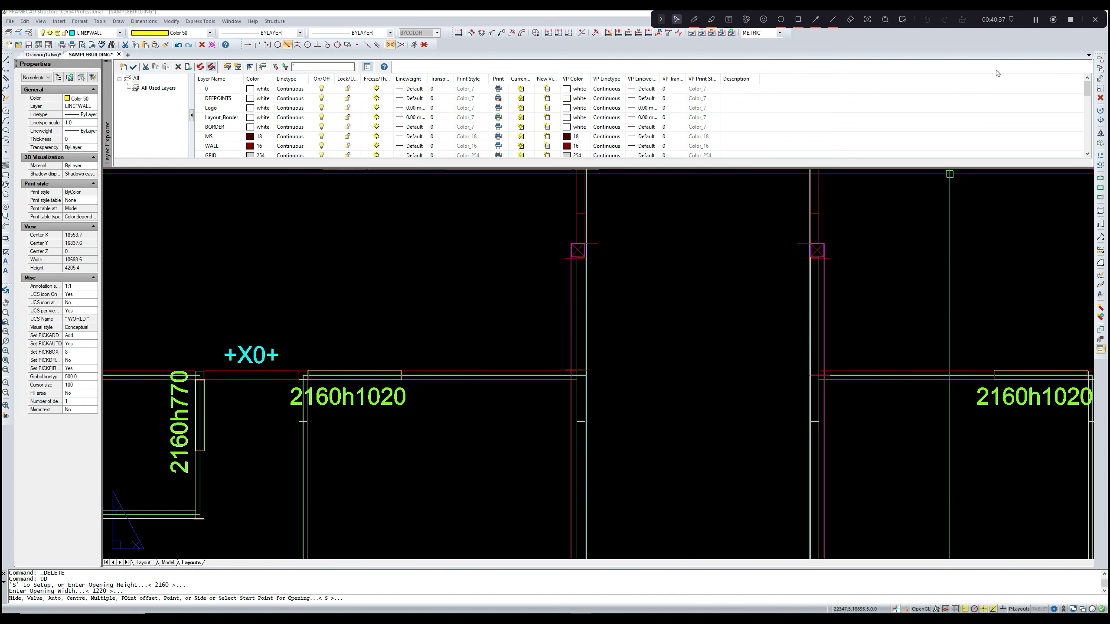
scroll(611, 379, "up", 7)
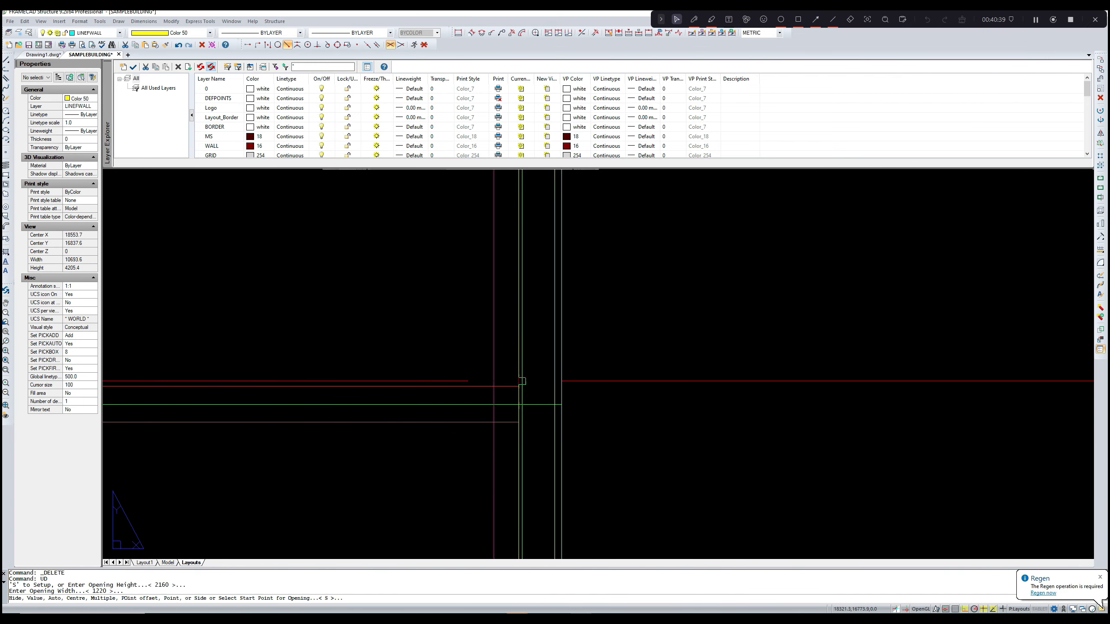
left_click(517, 386)
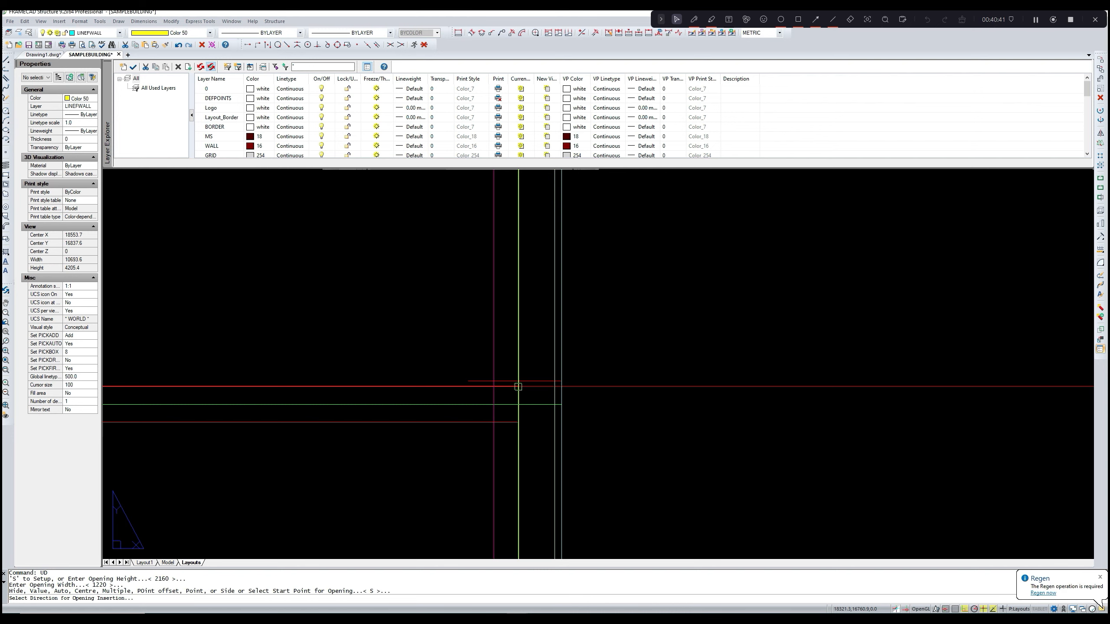
scroll(518, 386, "down", 4)
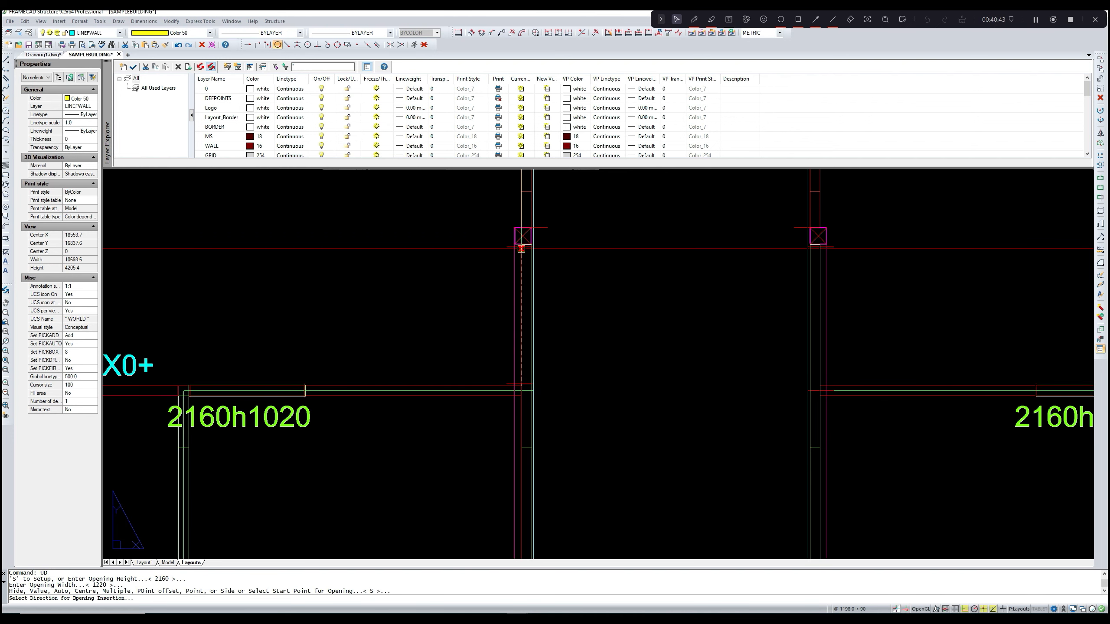
left_click(521, 249)
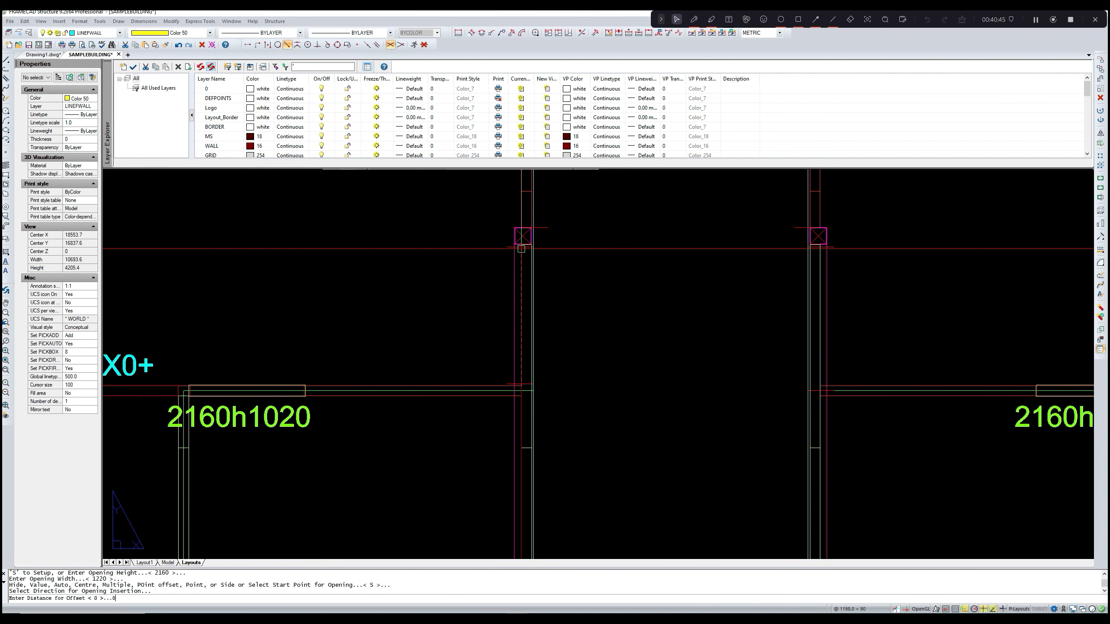
type("0")
key("Return")
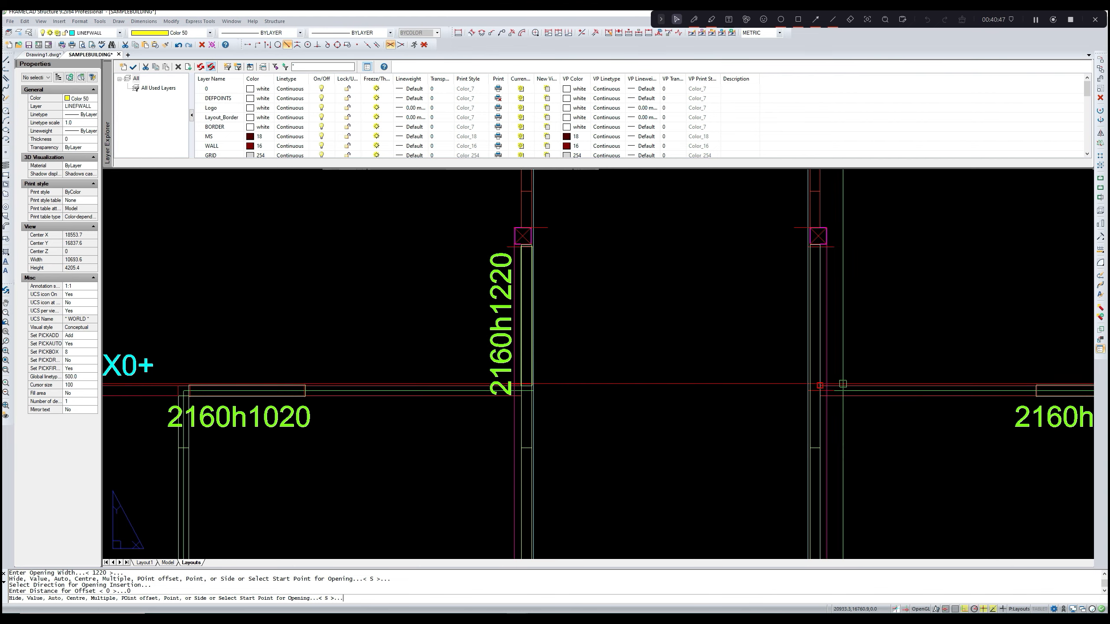
- Insert the same 2160 by 1220 opening in the right stairwell wall, from the cross-wall junction toward the post
scroll(831, 384, "up", 3)
left_click(797, 389)
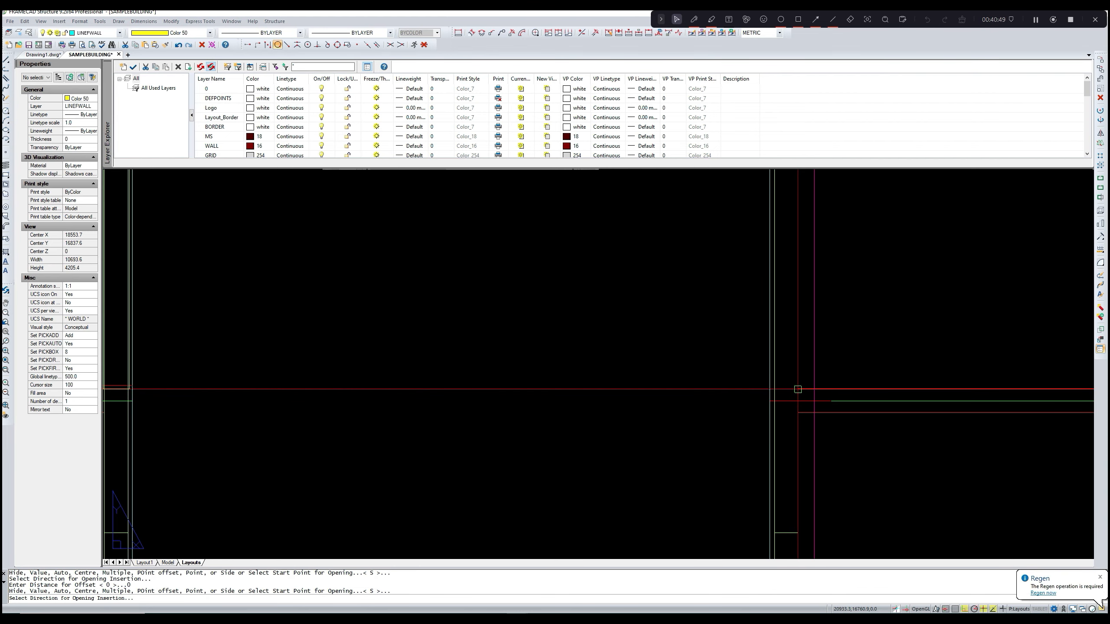
scroll(798, 389, "down", 3)
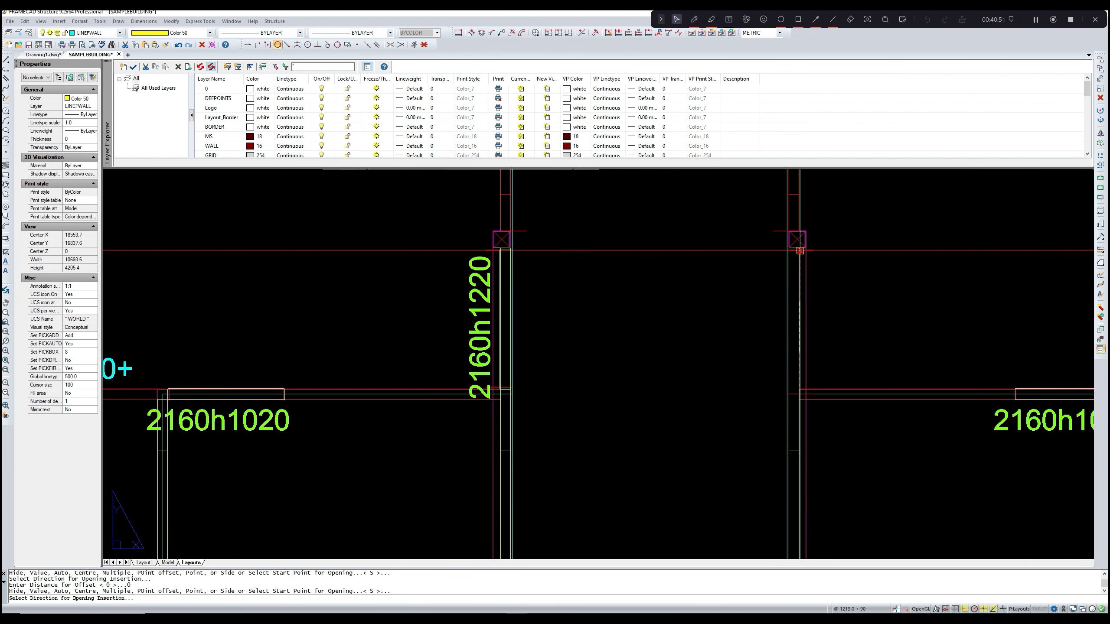
left_click(800, 250)
key("Return")
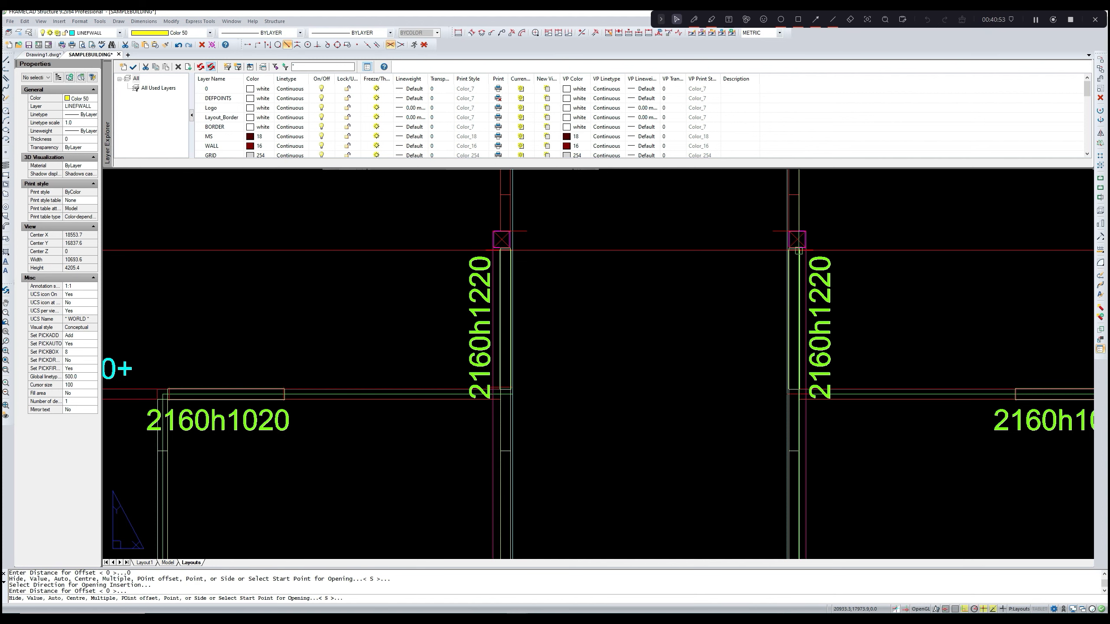
scroll(760, 345, "down", 2)
mouse_move(839, 321)
middle_mouse_down()
mouse_move(760, 345)
mouse_move(797, 325)
middle_mouse_up()
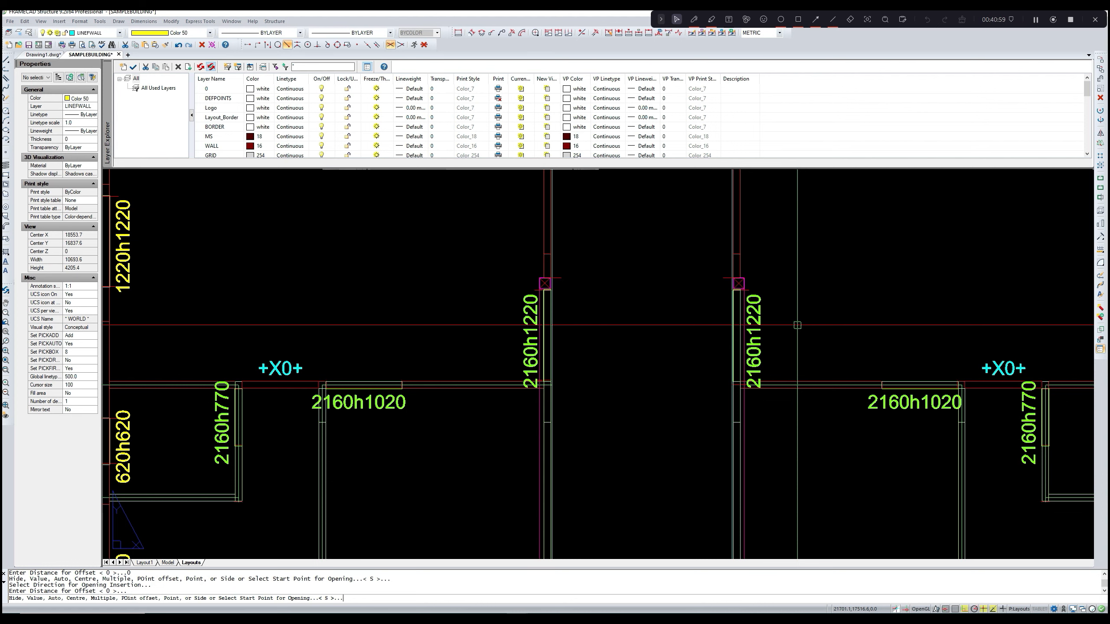
middle_click_drag(725, 360, 764, 311)
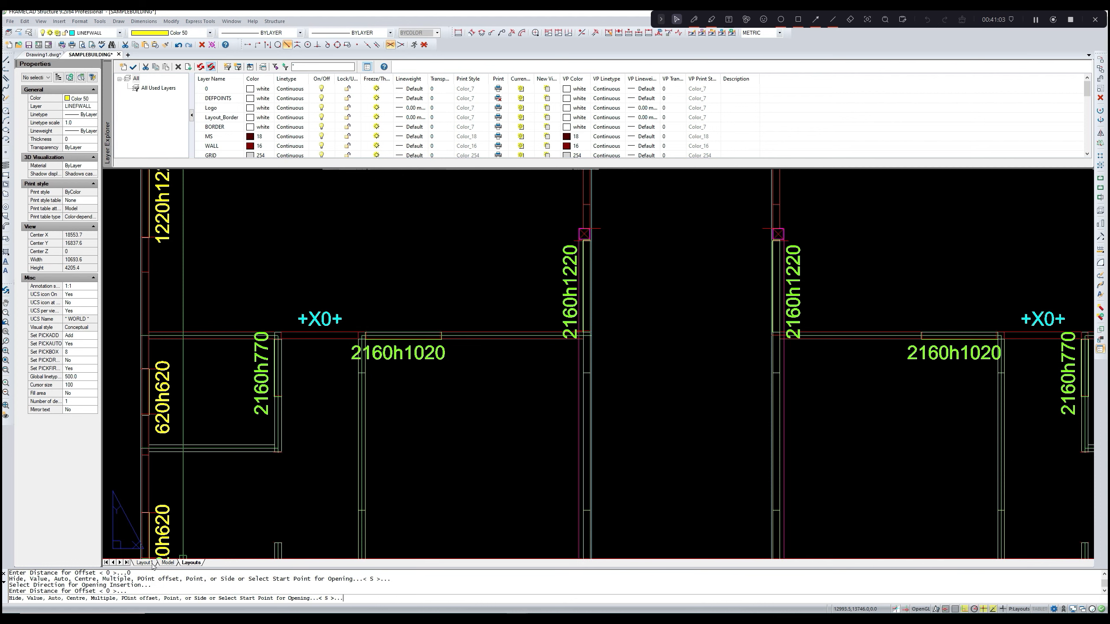
- Switch to model space and rebuild the 3D panels with the P3D command
left_click(167, 563)
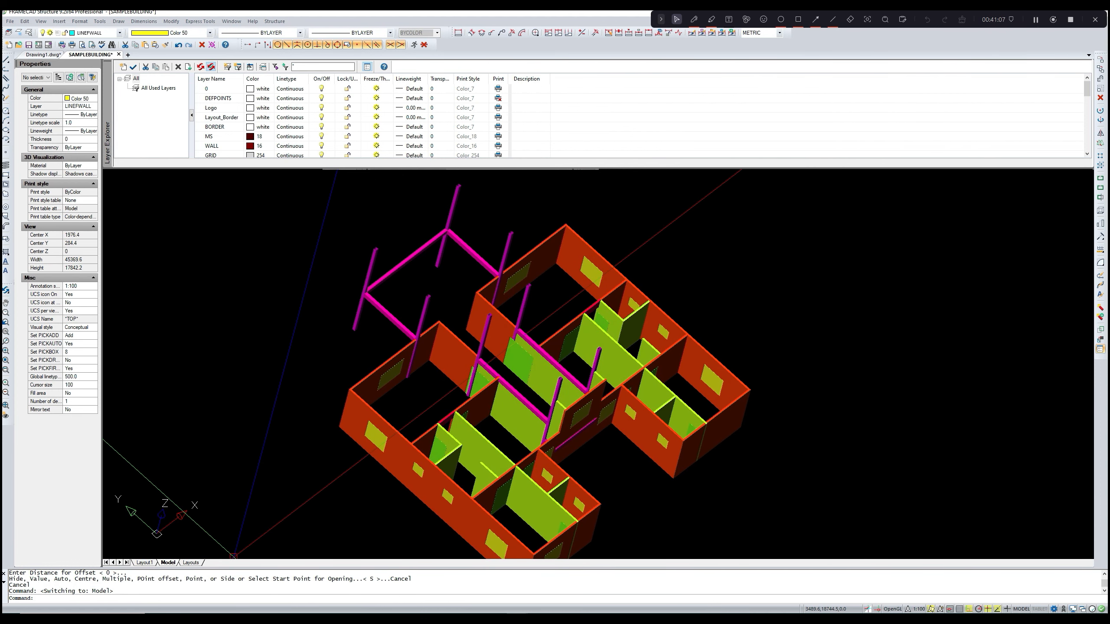
type("P3D")
key("Return")
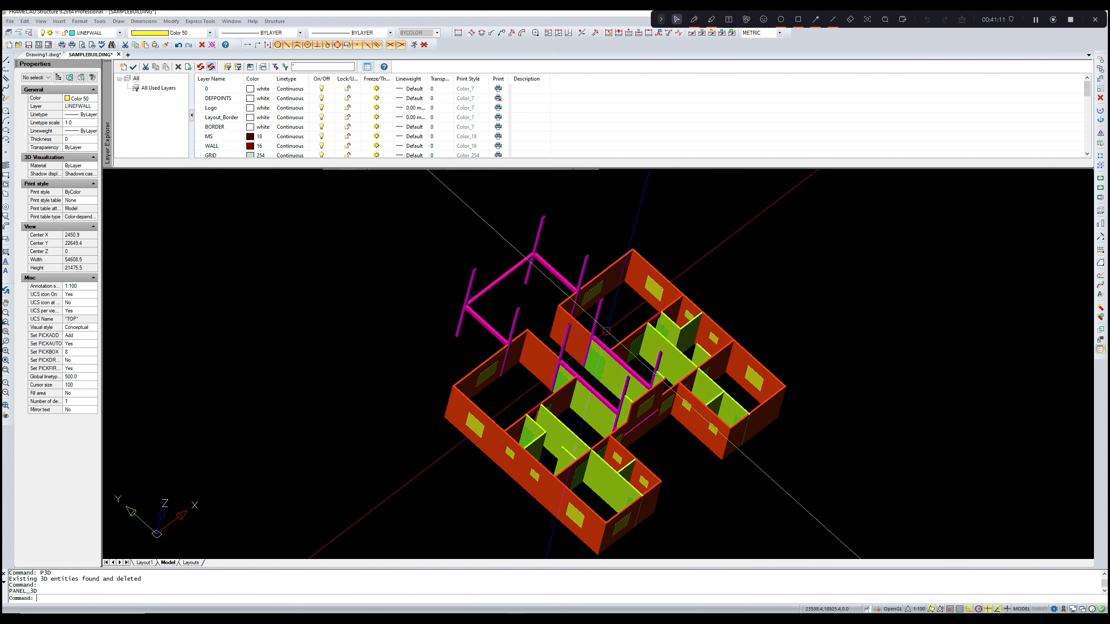
- Examine the stairwell openings, posts and beams in the 3D model using Free Orbit
scroll(605, 346, "up", 2)
scroll(588, 390, "up", 1)
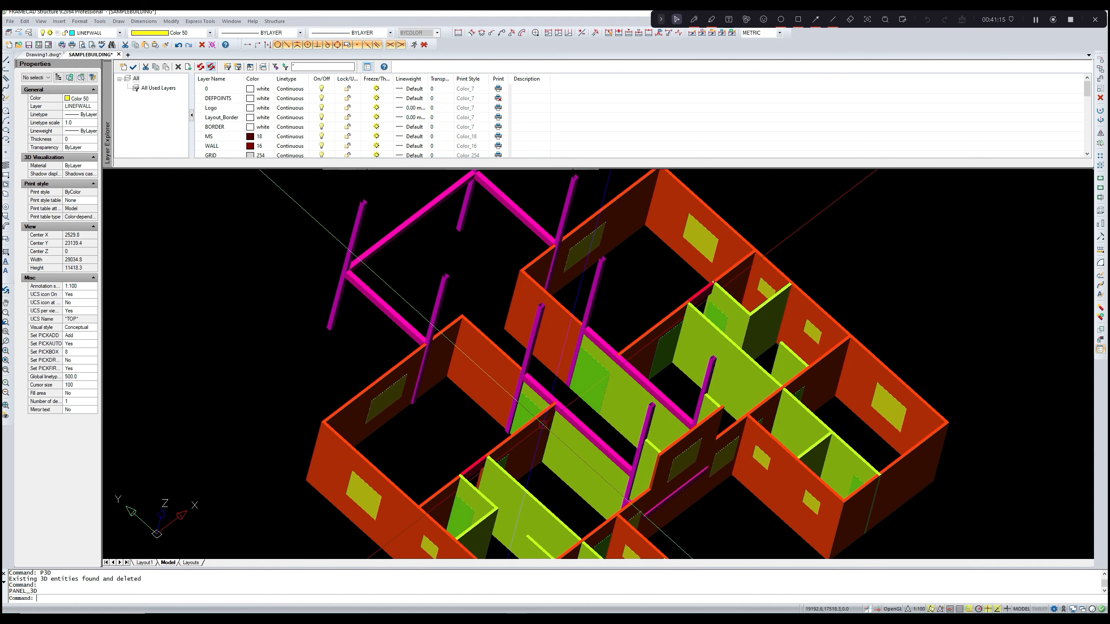
middle_click_drag(545, 437, 559, 432)
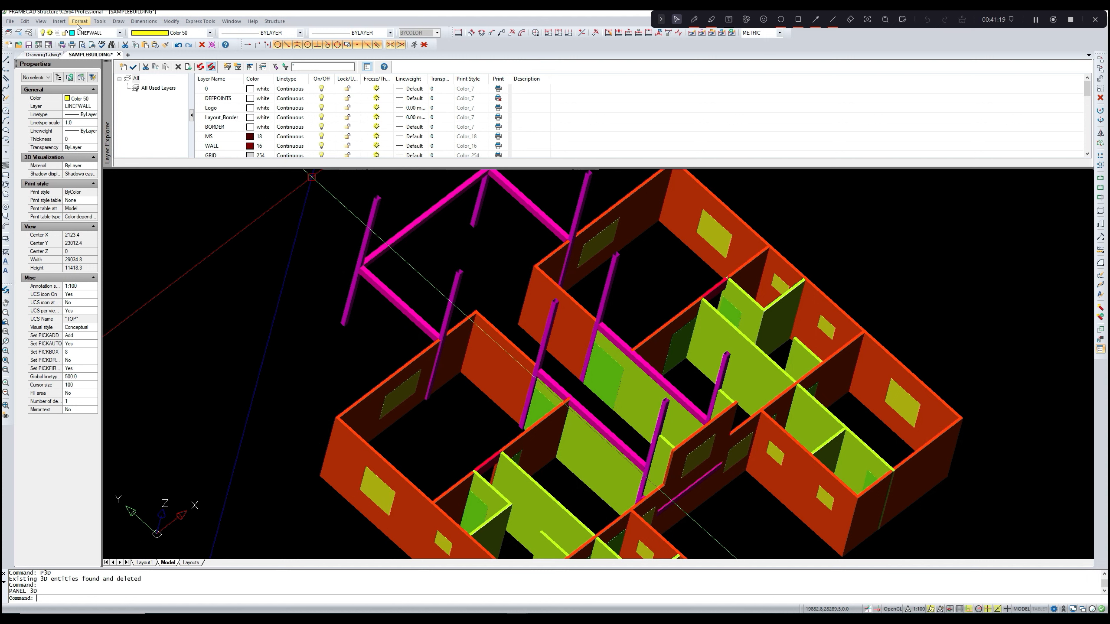
left_click(40, 21)
mouse_move(70, 109)
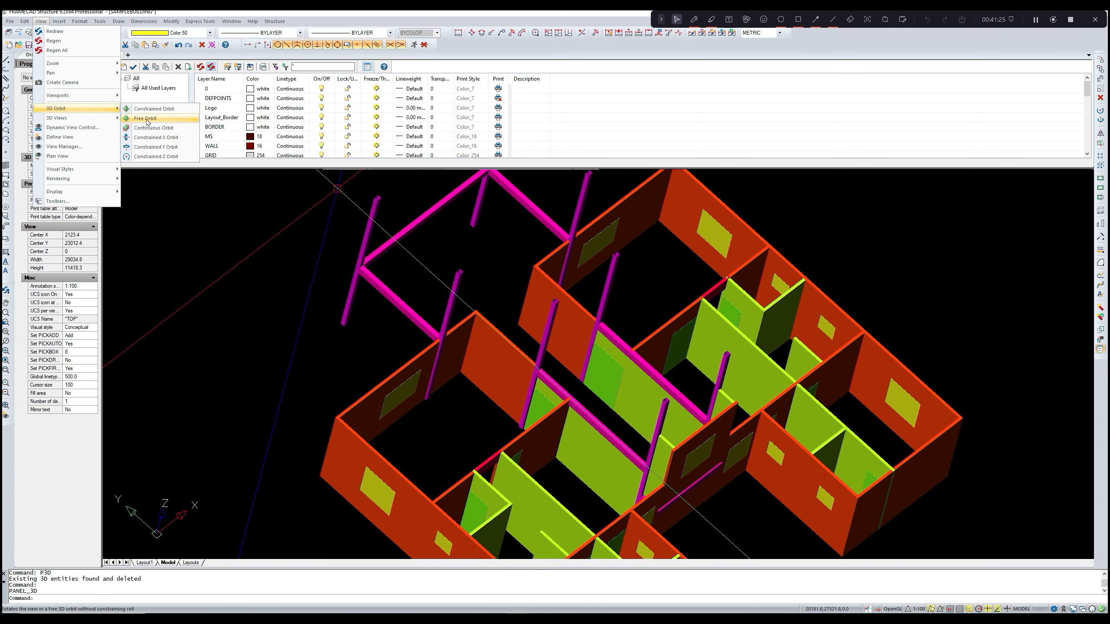
left_click(146, 119)
left_click_drag(322, 308, 548, 340)
scroll(560, 403, "up", 3)
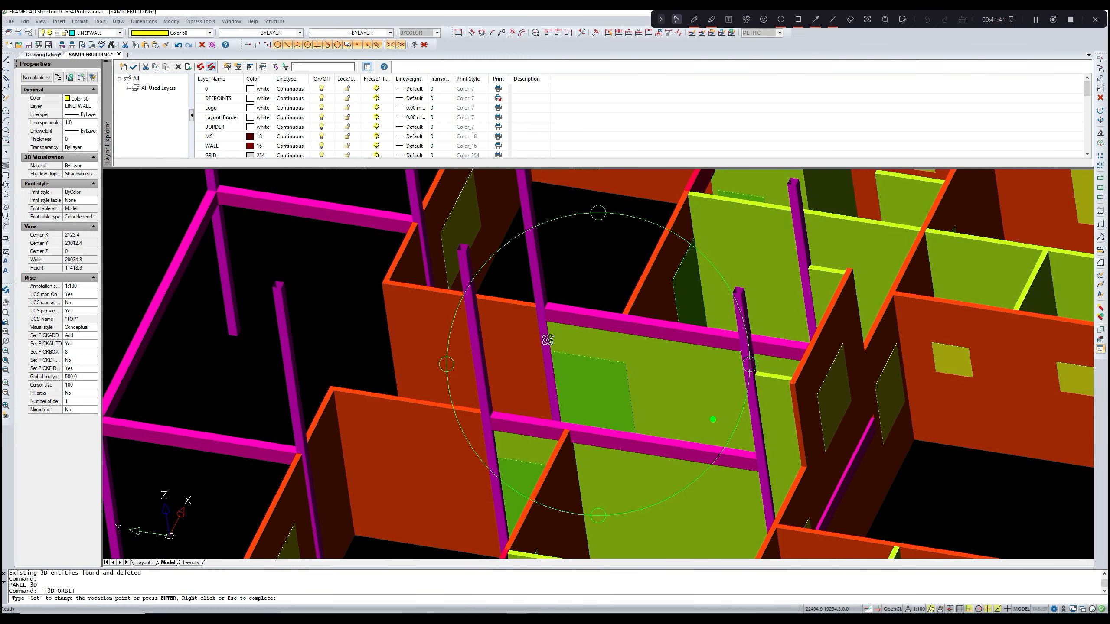
- Return to the Layouts plan and use the ADD command to define a new beam of category UB
left_click(195, 563)
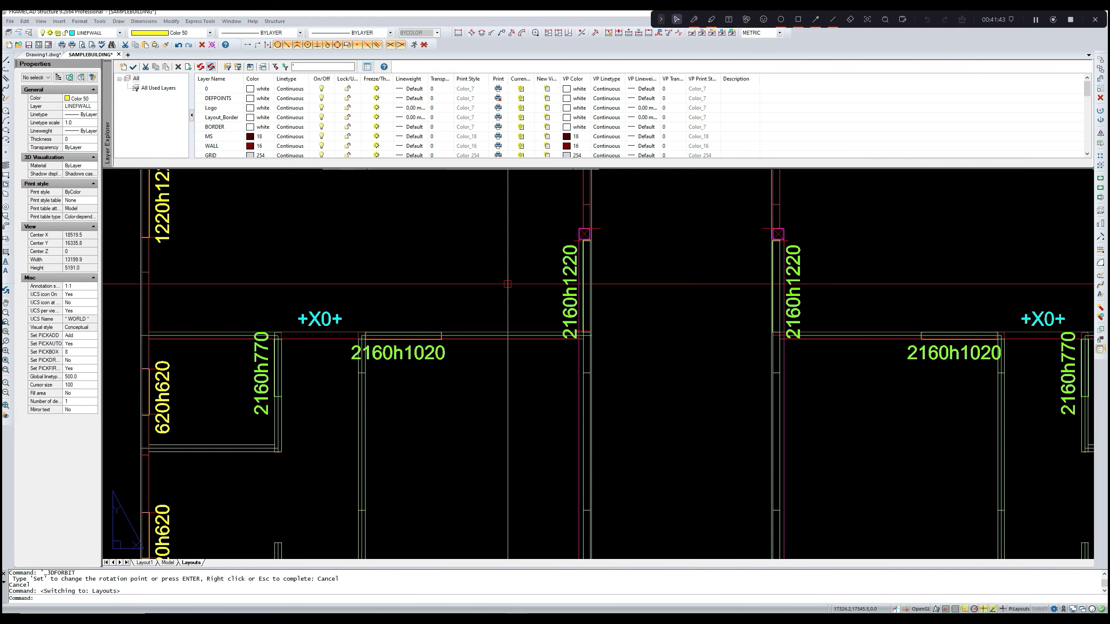
scroll(481, 323, "down", 3)
scroll(481, 328, "up", 5)
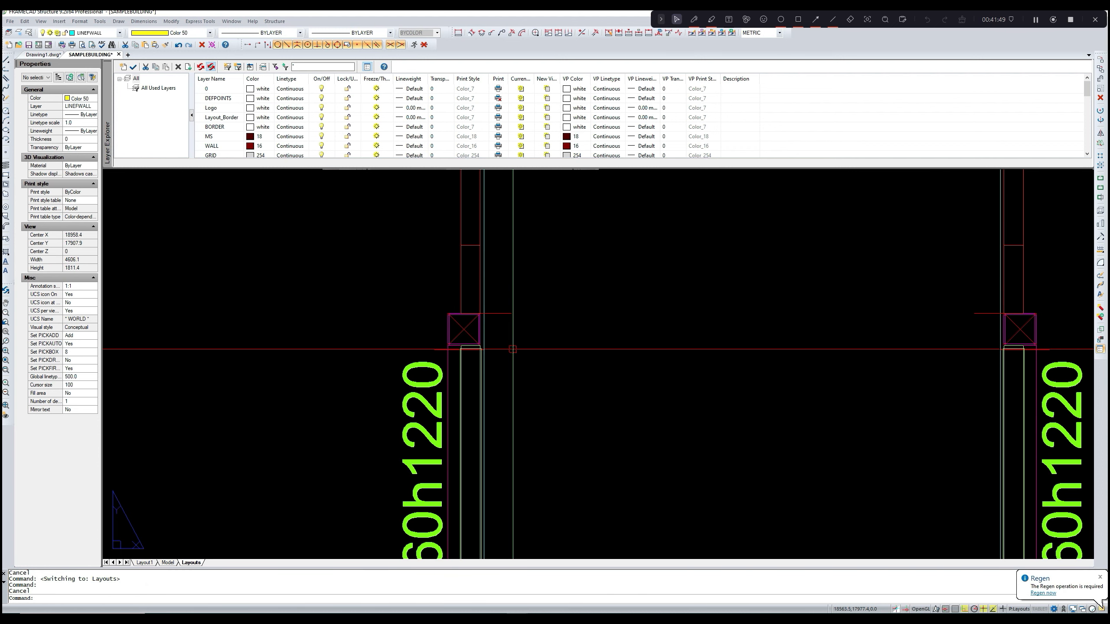
type("ADD")
key("Return")
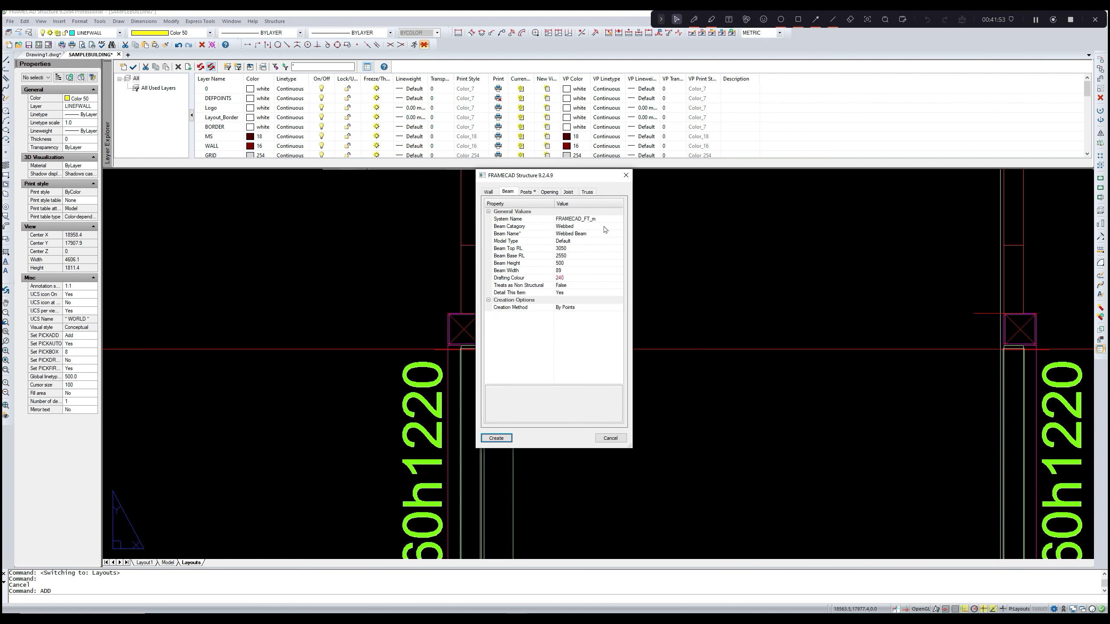
left_click(605, 229)
left_click(605, 231)
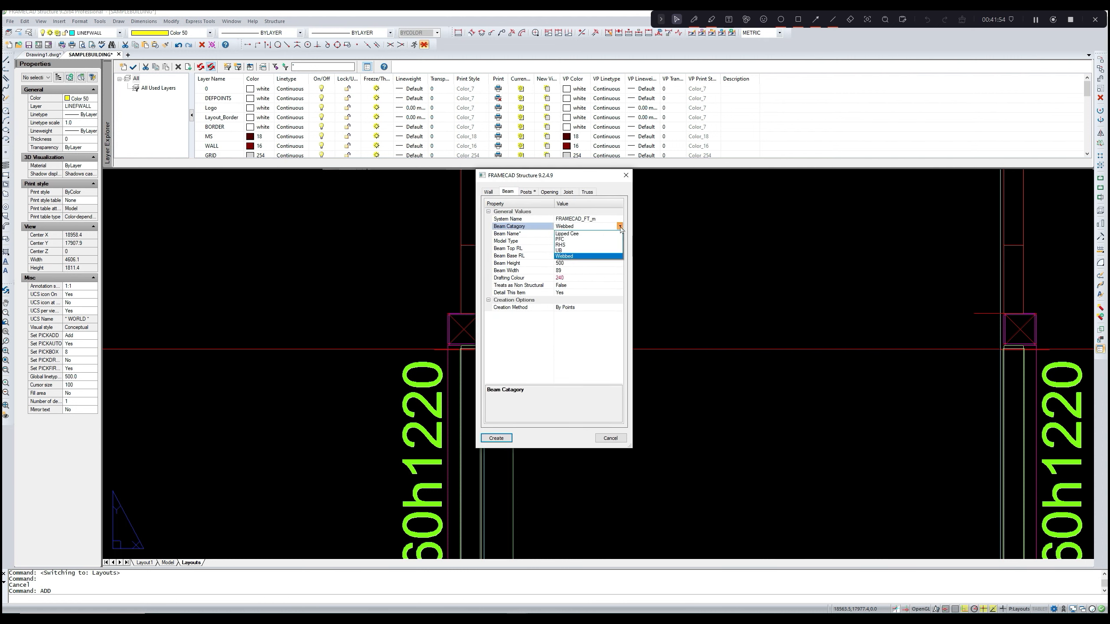
left_click(605, 250)
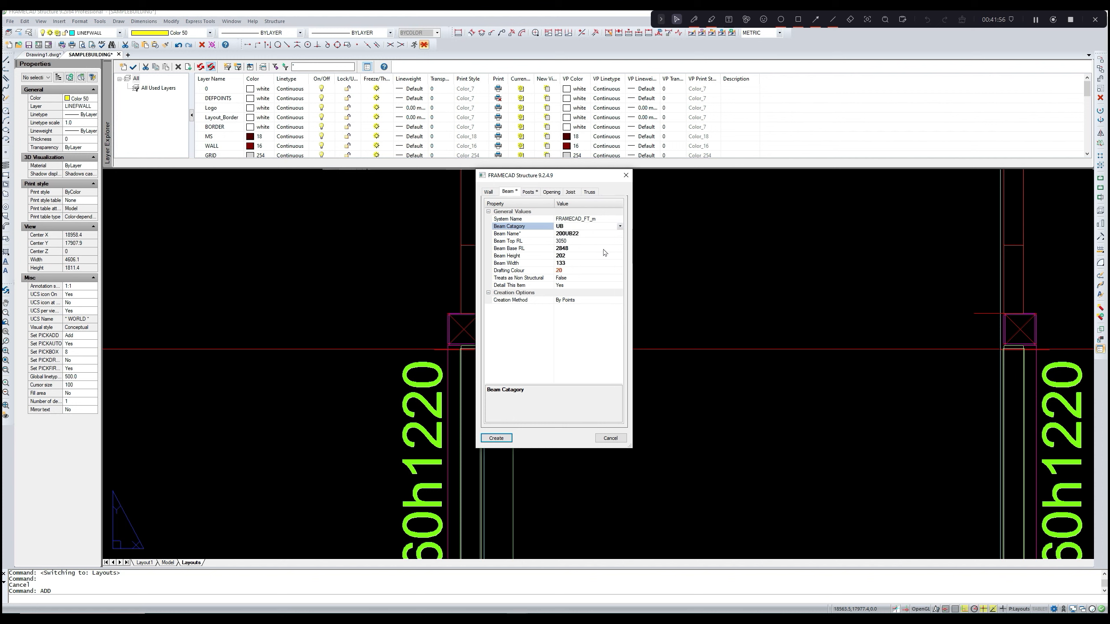
- Set the UB beam's height to 266 and width to 150, and begin creating it
left_click(579, 257)
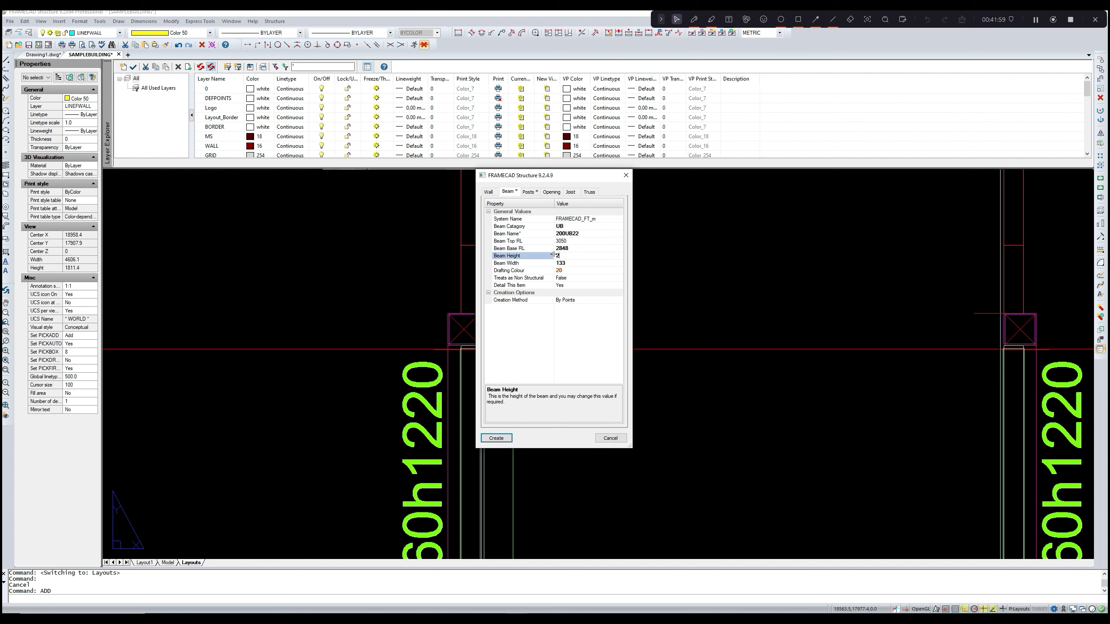
type("266")
left_click(575, 264)
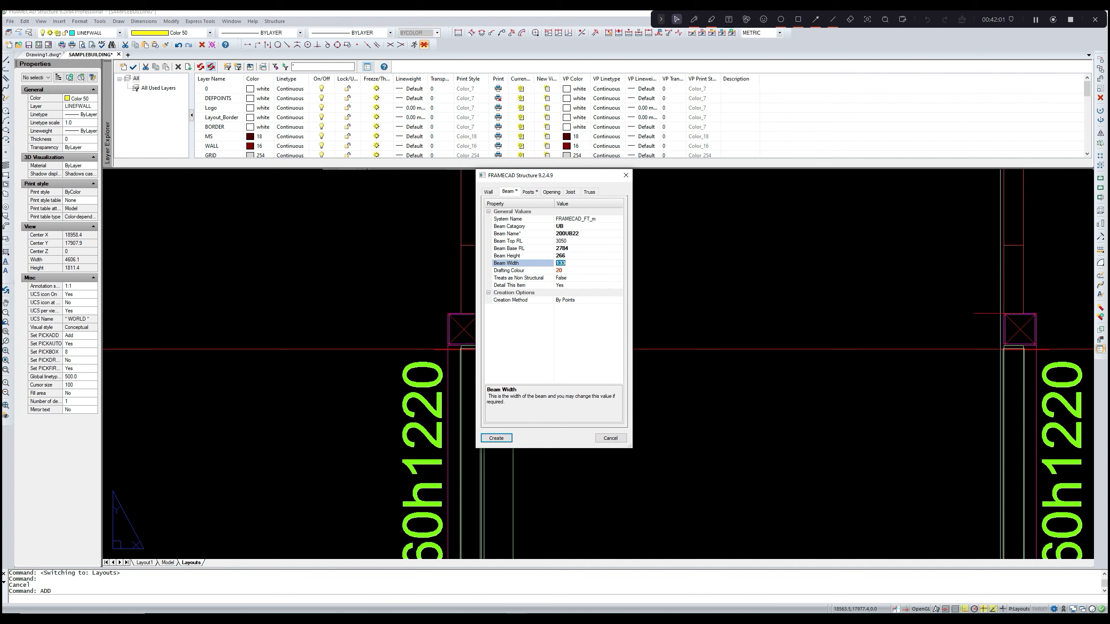
type("150")
left_click(502, 440)
left_click(503, 438)
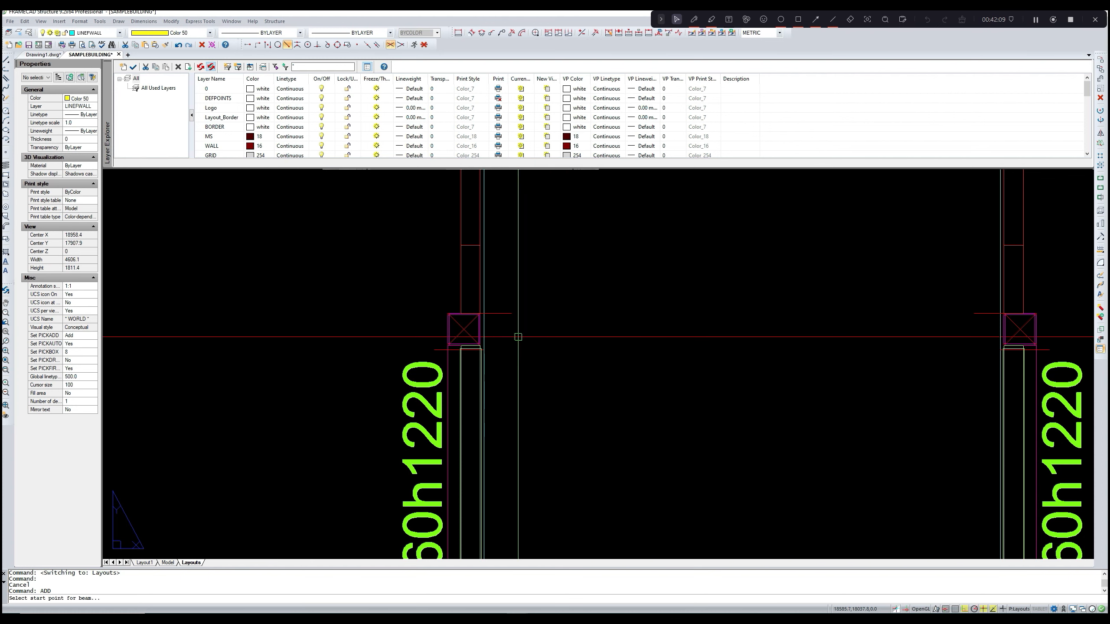
- Start the beam at the midpoint of the left stairwell post's inner face
scroll(486, 330, "up", 5)
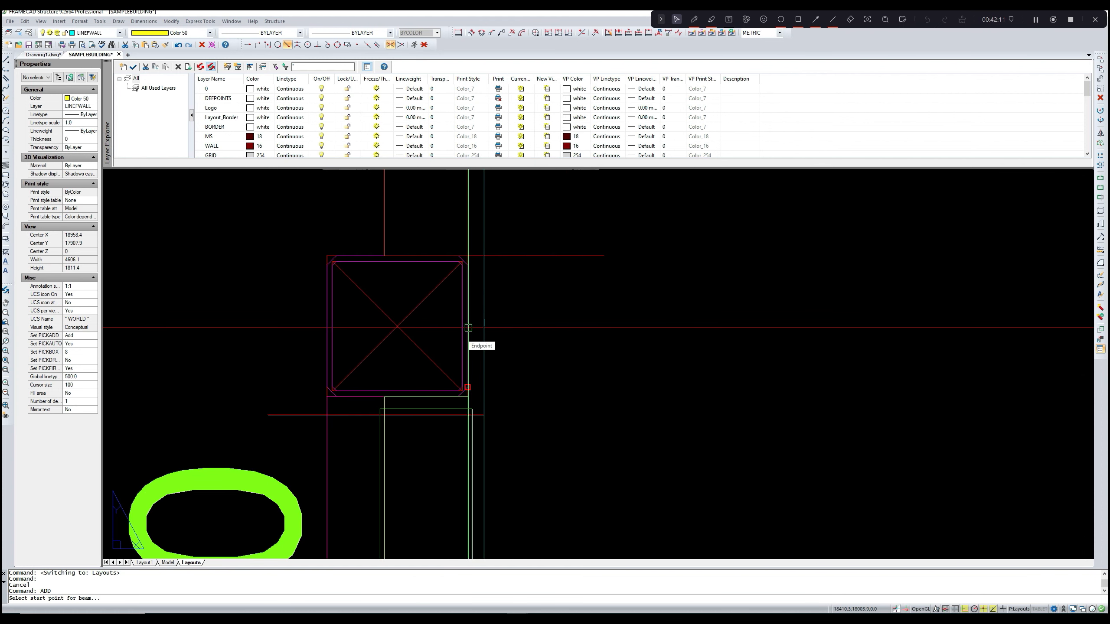
type("mid")
key("Return")
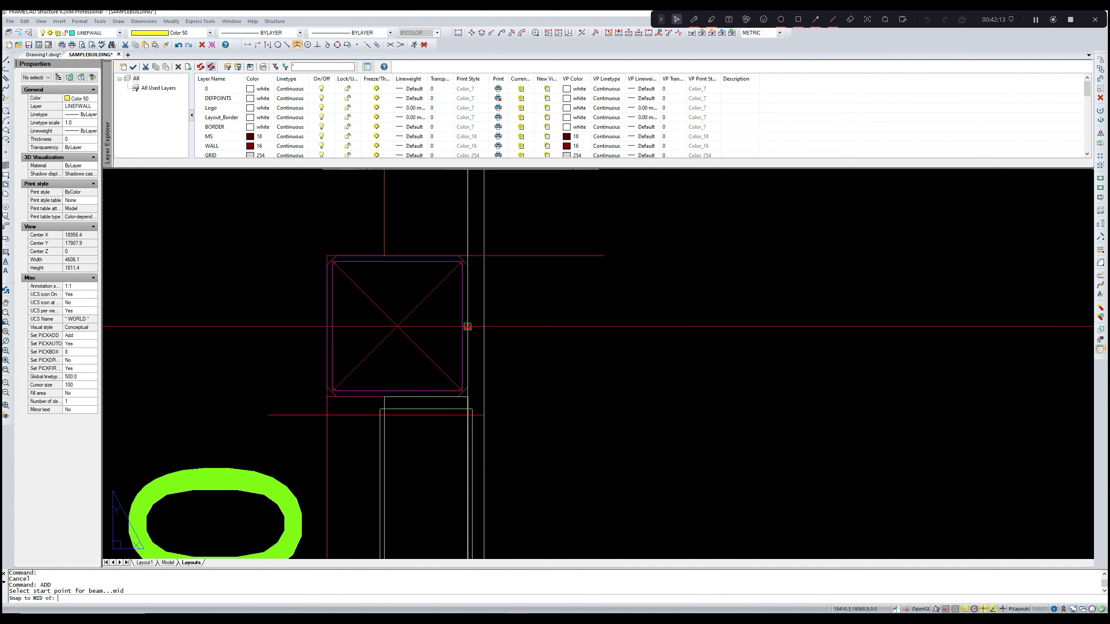
left_click(468, 328)
- End the beam at the midpoint of the right stairwell post's inner face and set its orientation with a midpoint pick
scroll(470, 328, "down", 4)
scroll(469, 329, "down", 3)
scroll(894, 342, "up", 5)
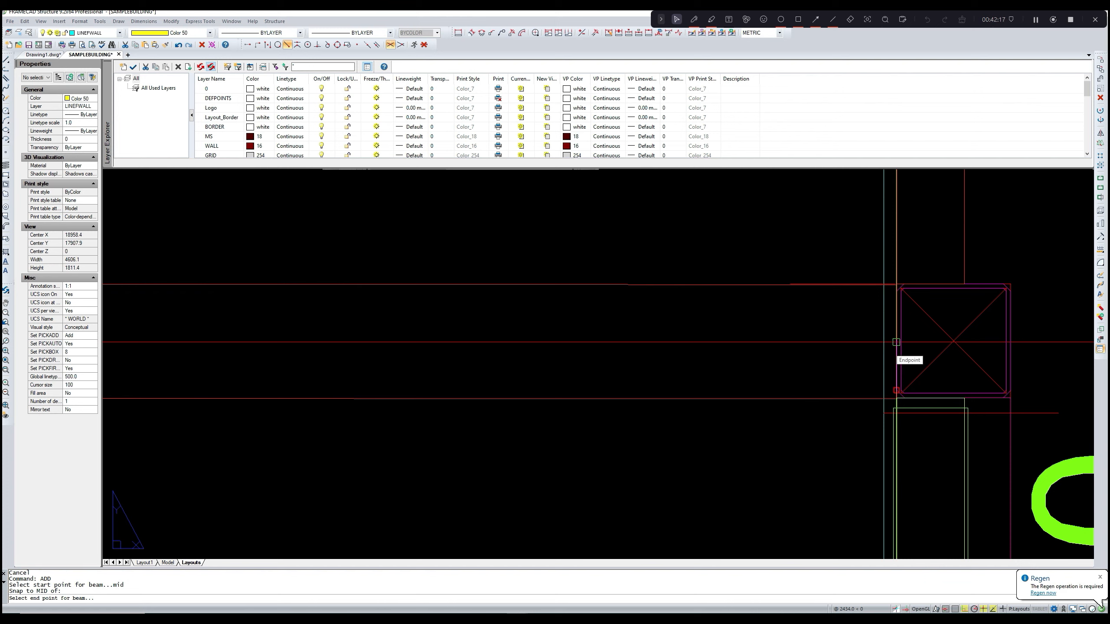
type("mid")
key("Return")
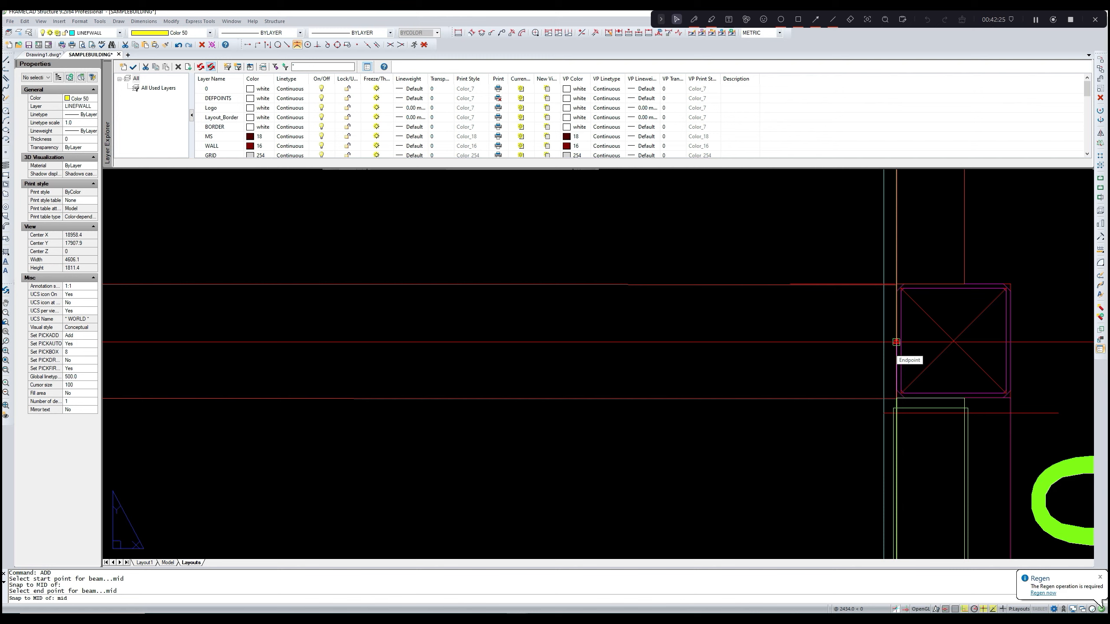
key("Return")
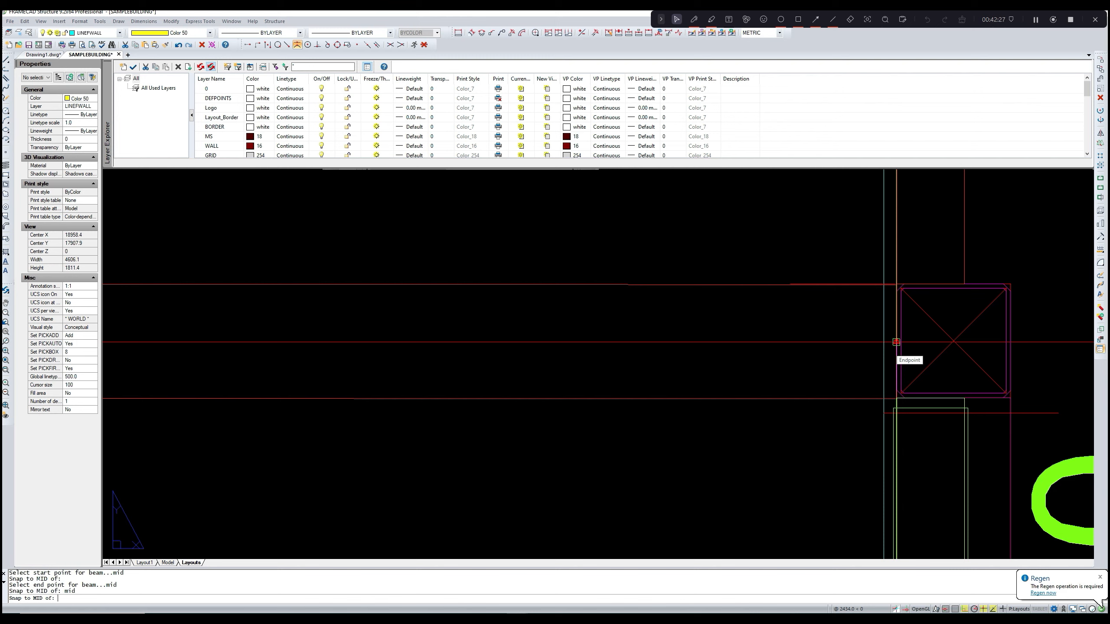
left_click(896, 342)
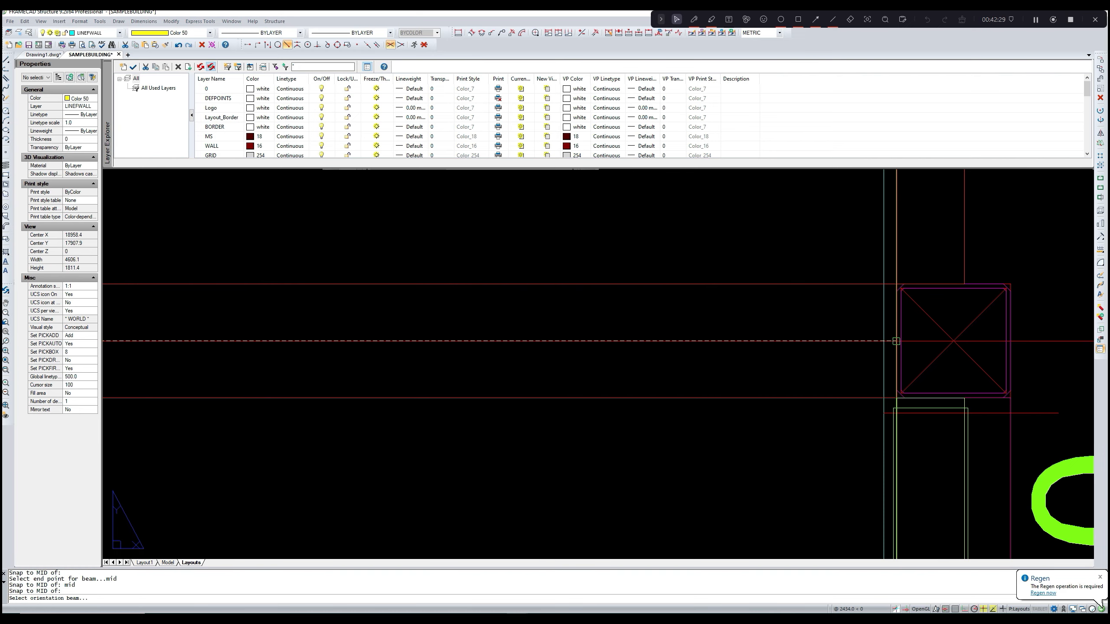
left_click(880, 369)
scroll(855, 345, "down", 2)
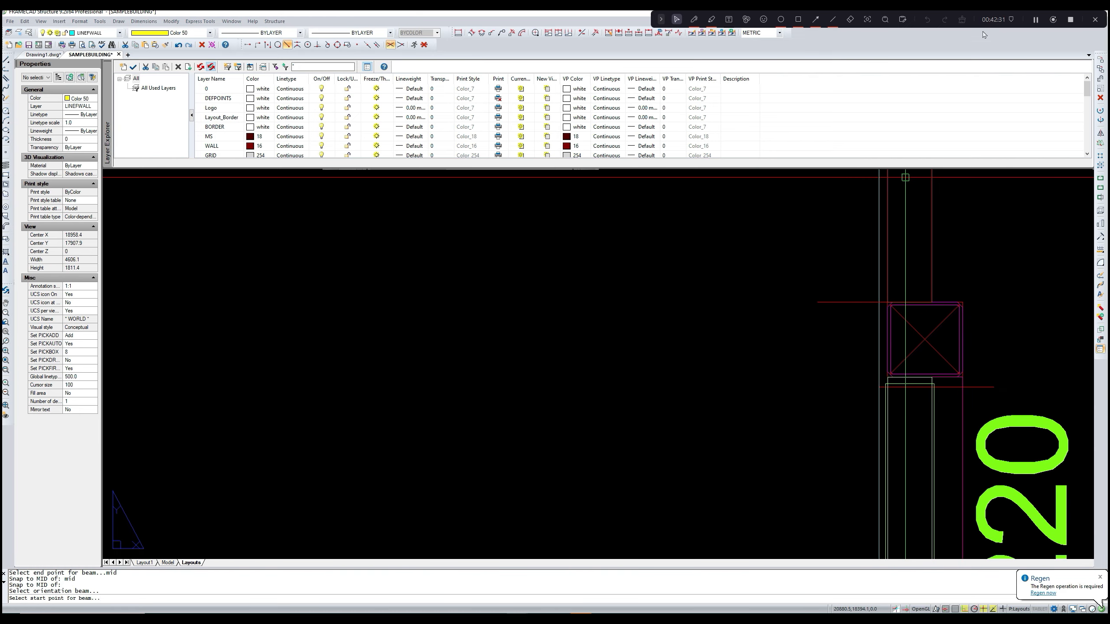
left_click(1036, 20)
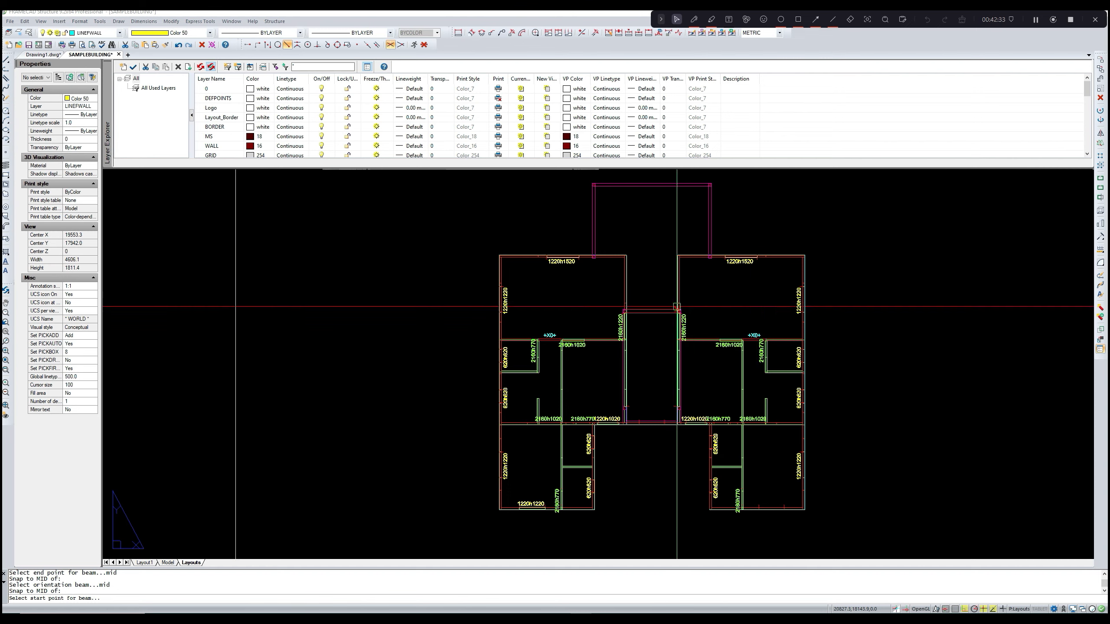
scroll(643, 341, "up", 4)
middle_click_drag(612, 363, 594, 427)
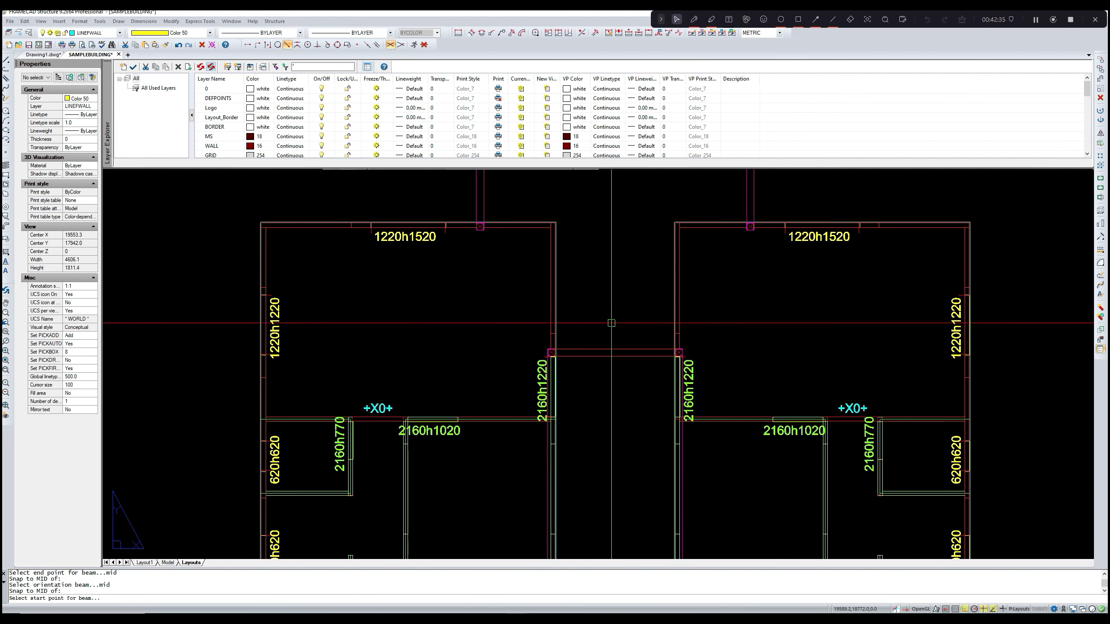
- Match the properties of the existing magenta beam above the left unit onto the new beam between the stairwell posts
middle_click_drag(618, 313, 604, 360)
type("ma")
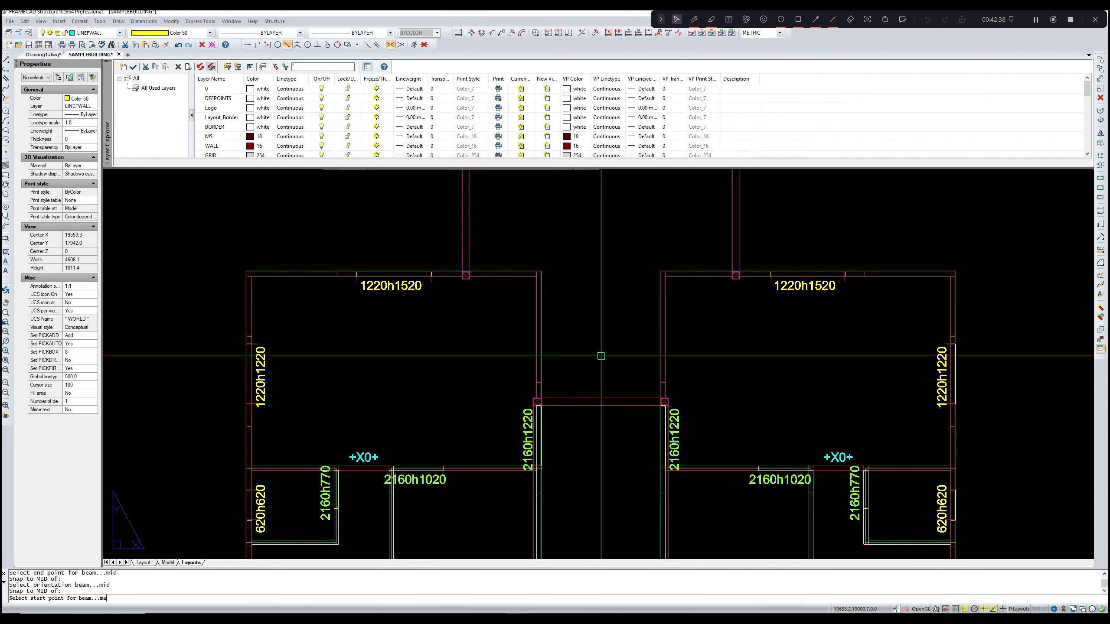
key("Return")
key("Escape")
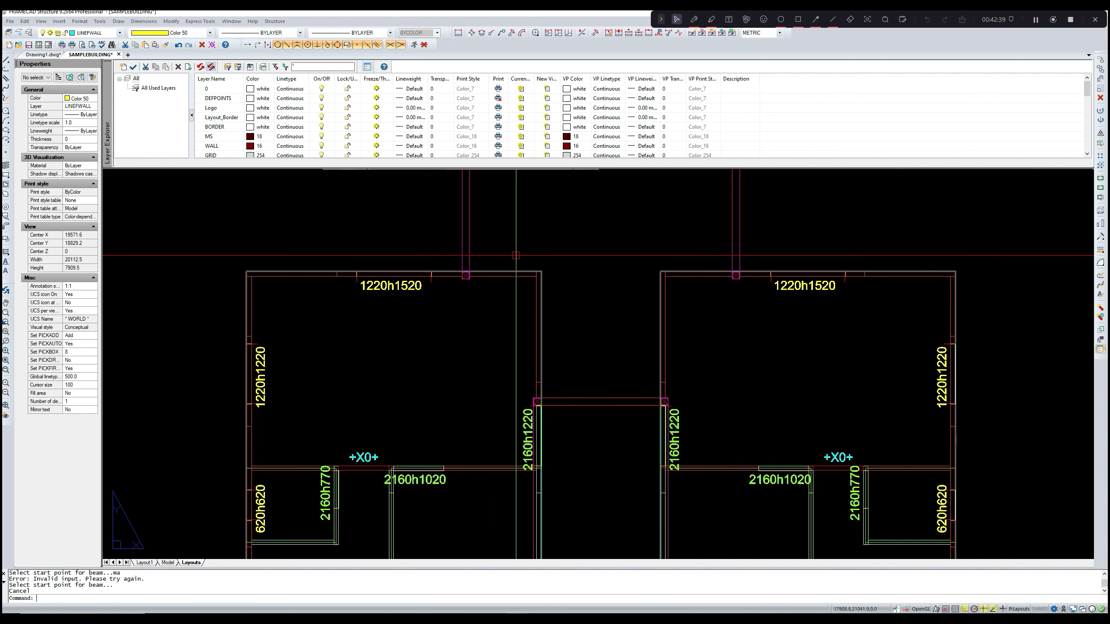
type("ma")
key("Return")
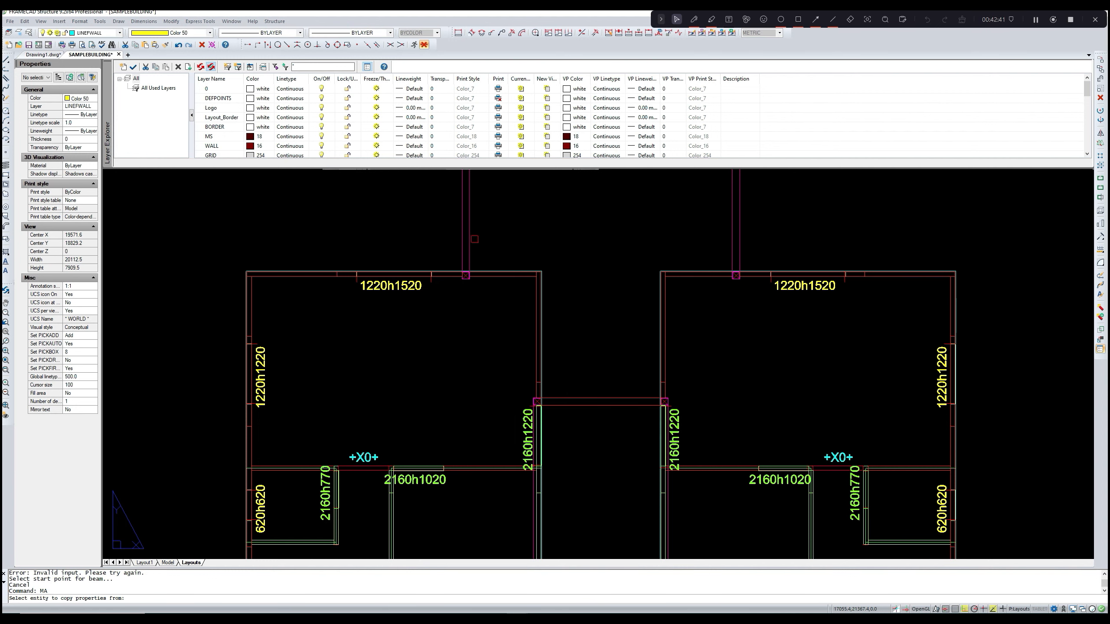
left_click(471, 239)
left_click(602, 402)
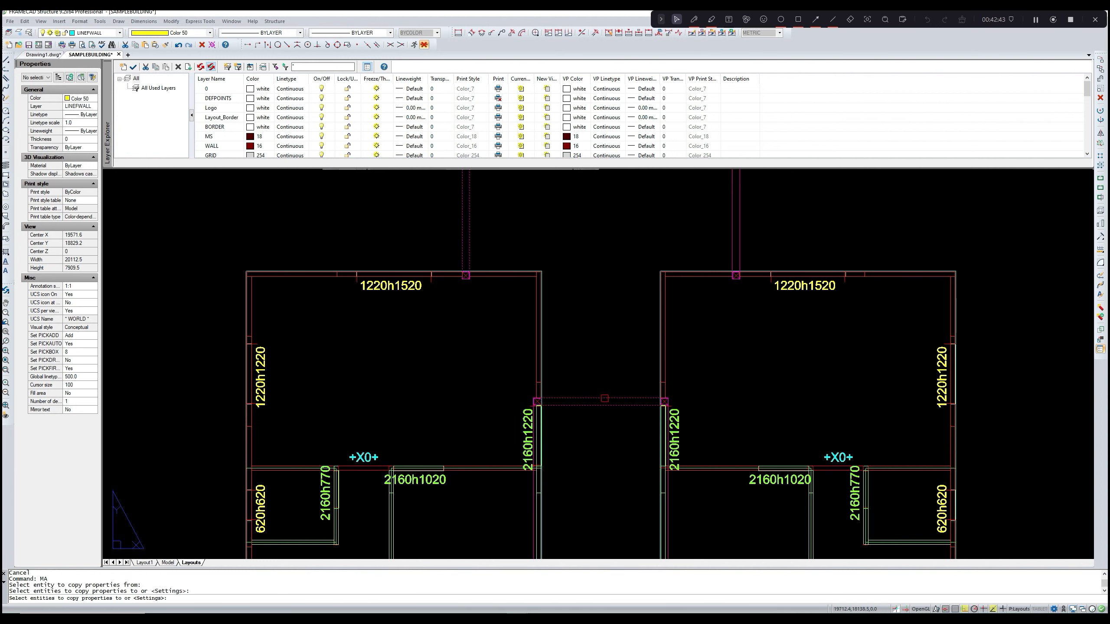
key("Return")
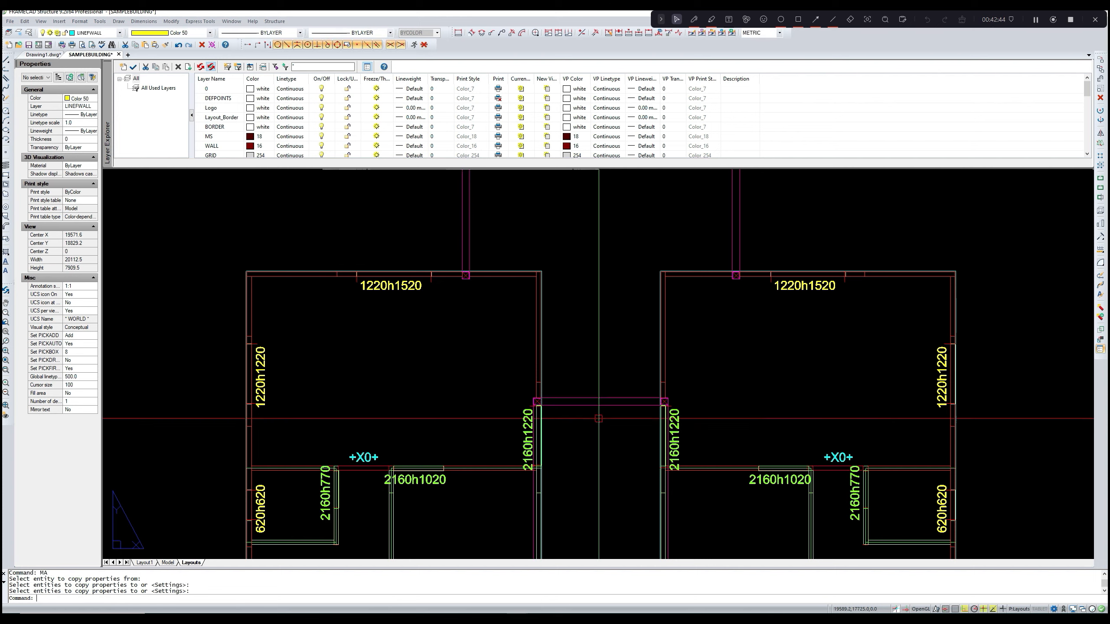
- Switch to the Model view and regenerate the 3D panels with the P3D command to inspect the new stairwell beam
left_click(167, 562)
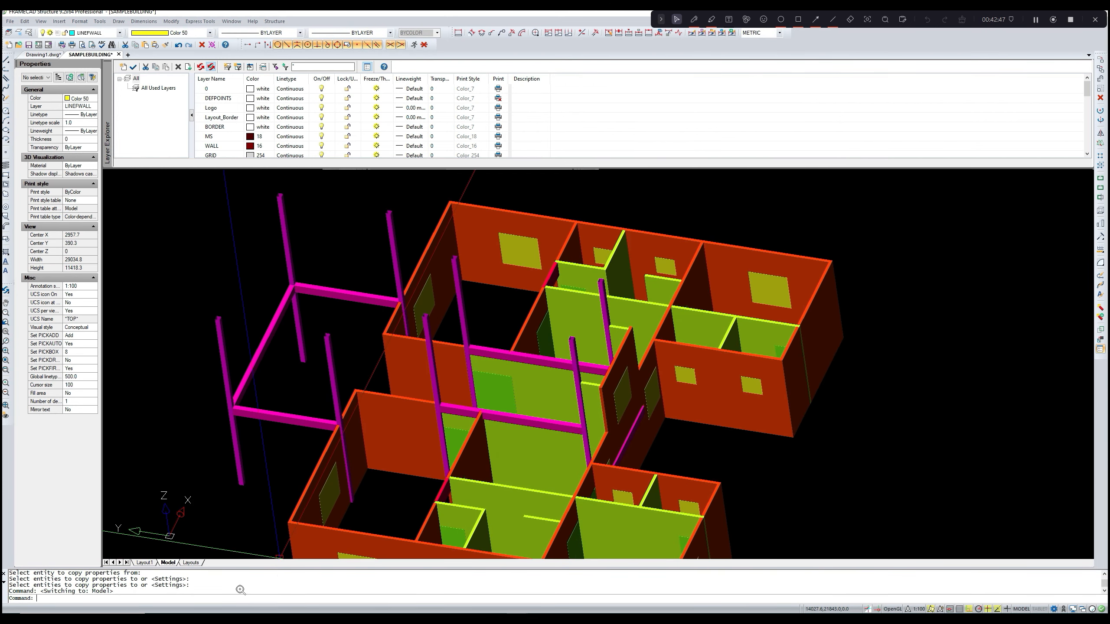
type("p3d")
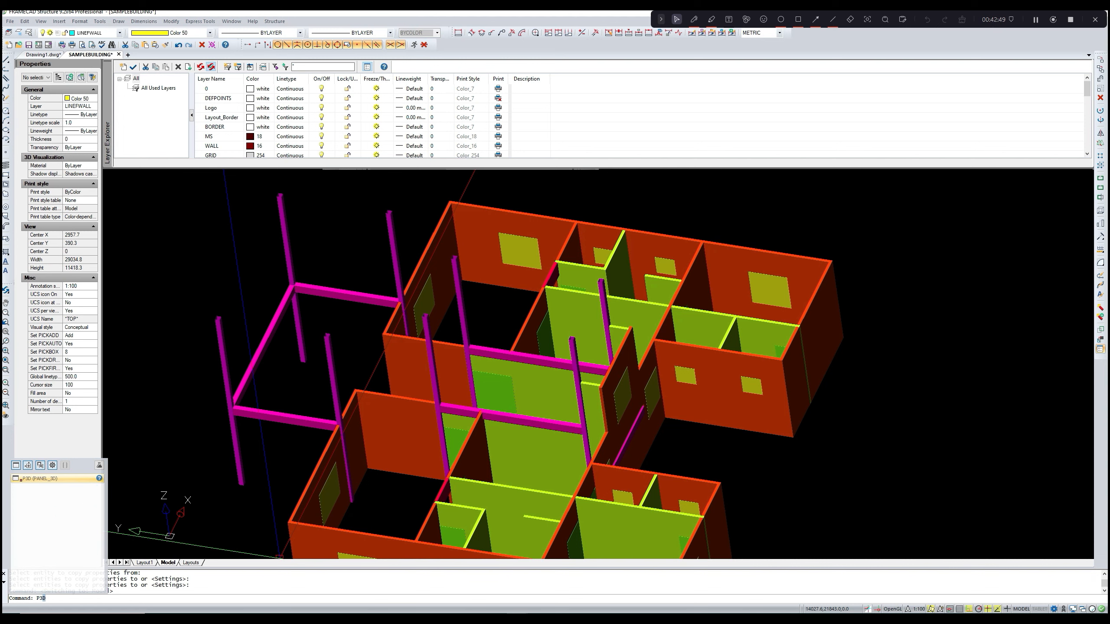
key("Return")
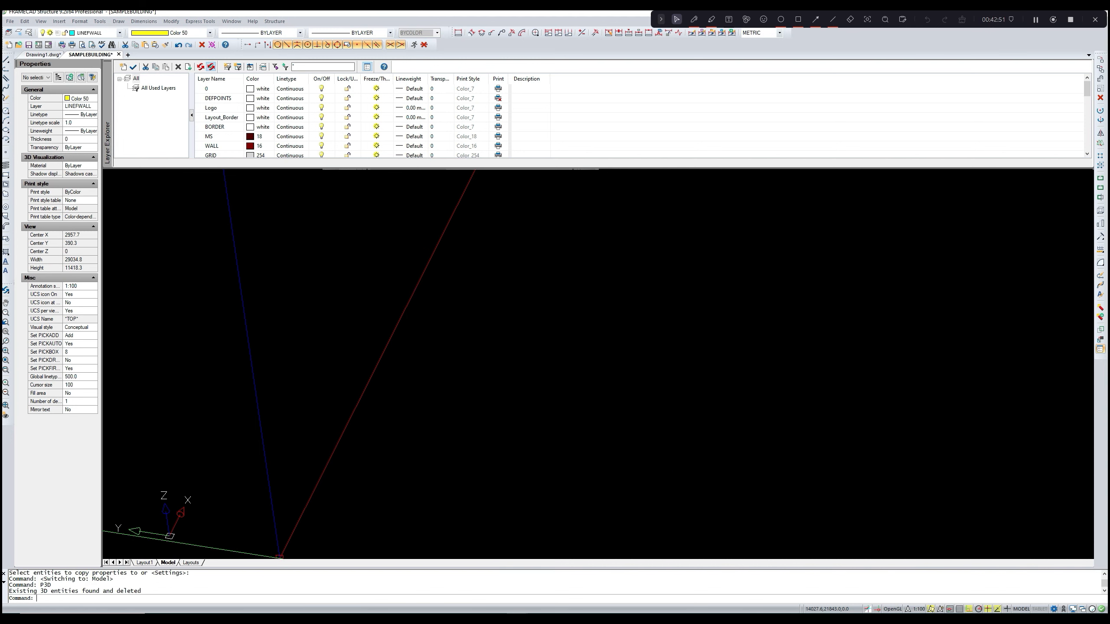
scroll(573, 373, "up", 3)
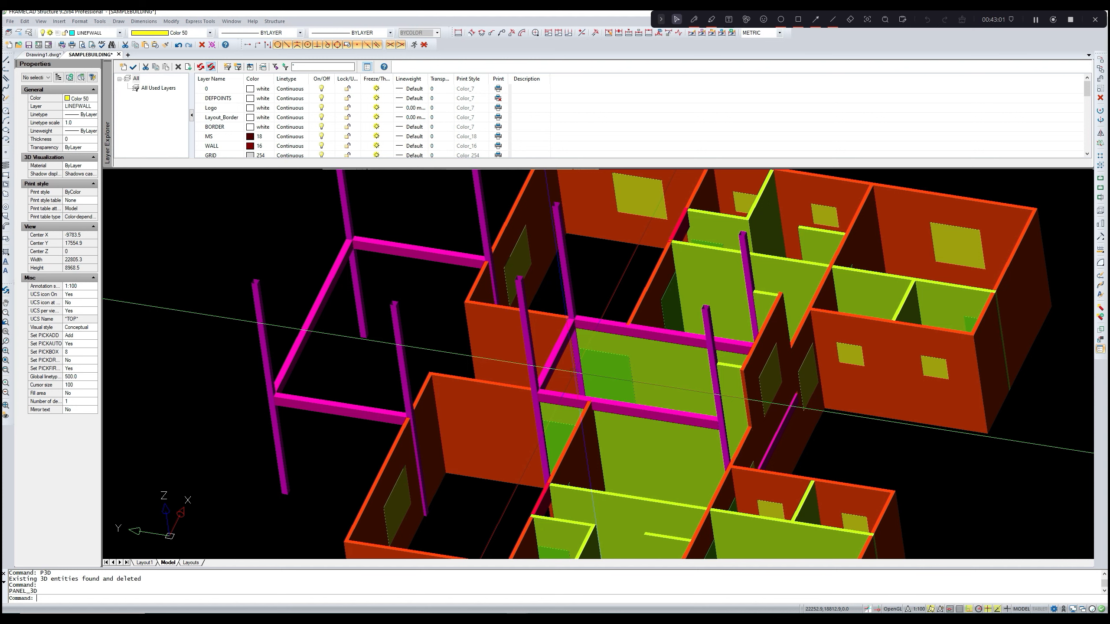
scroll(593, 307, "down", 1)
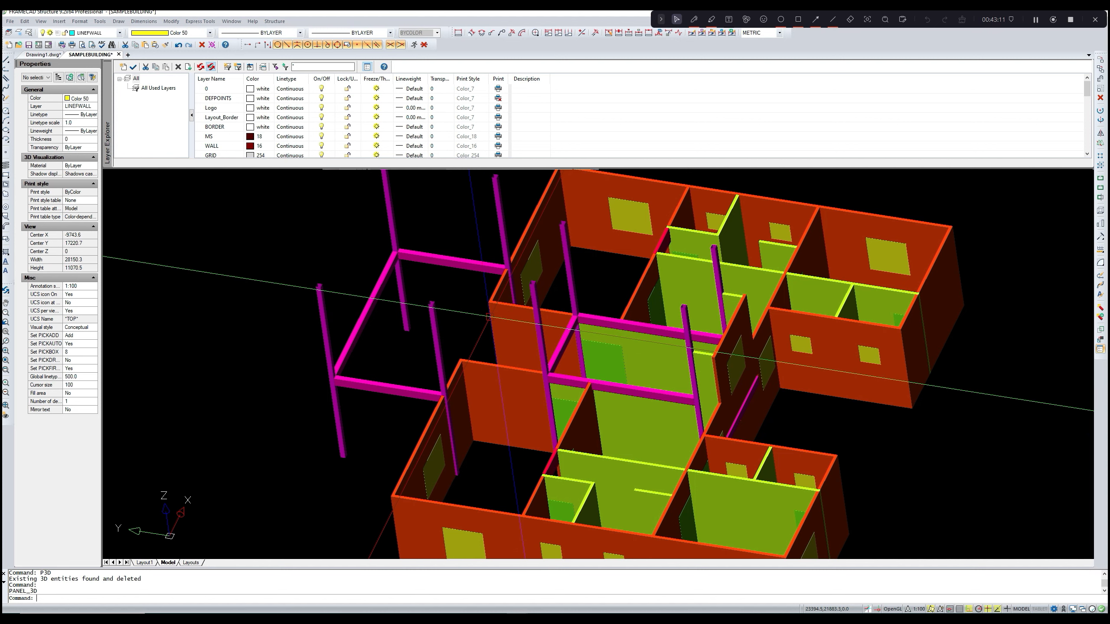
scroll(489, 317, "up", 1)
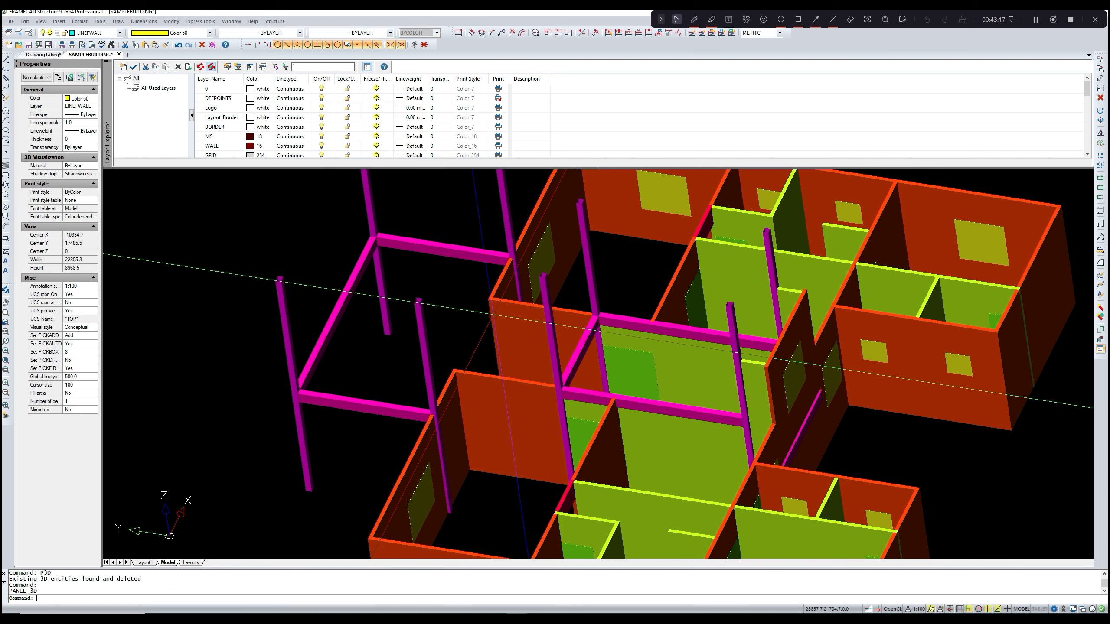
- Highlight the two facing wall panels beside the projecting beam frame in the 3D model, and clear the selection
left_click(507, 407)
left_click(534, 320)
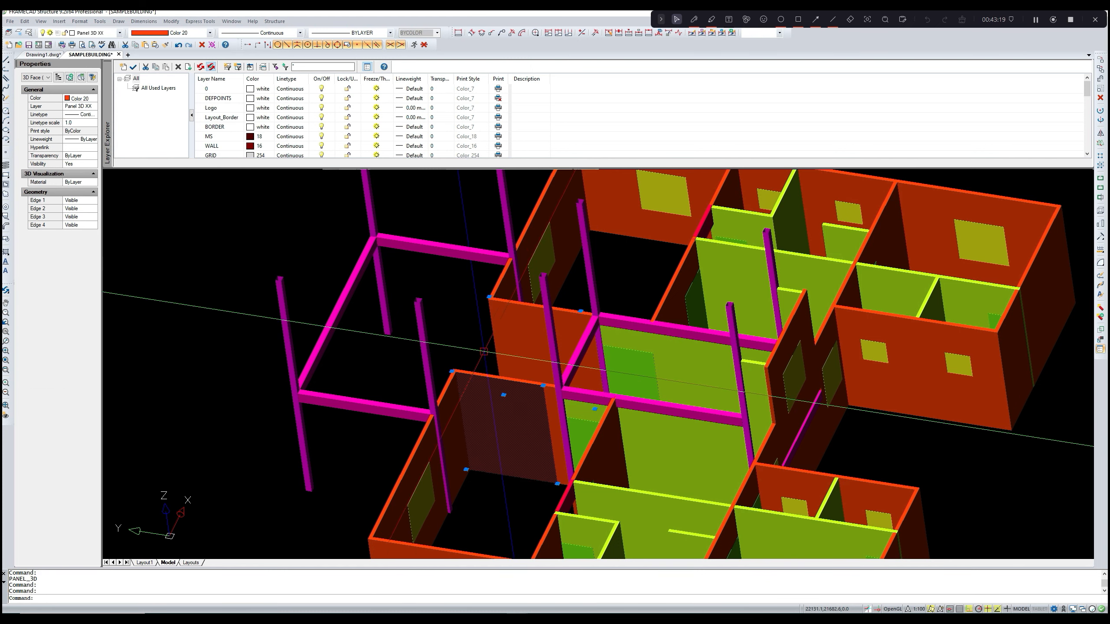
left_click(497, 280)
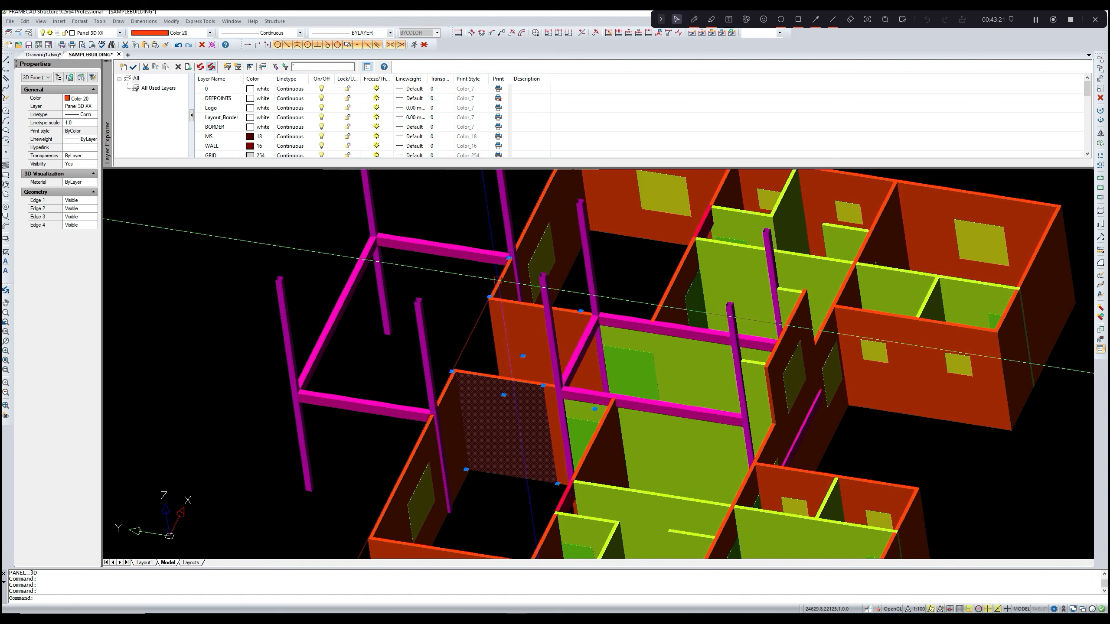
key("Escape")
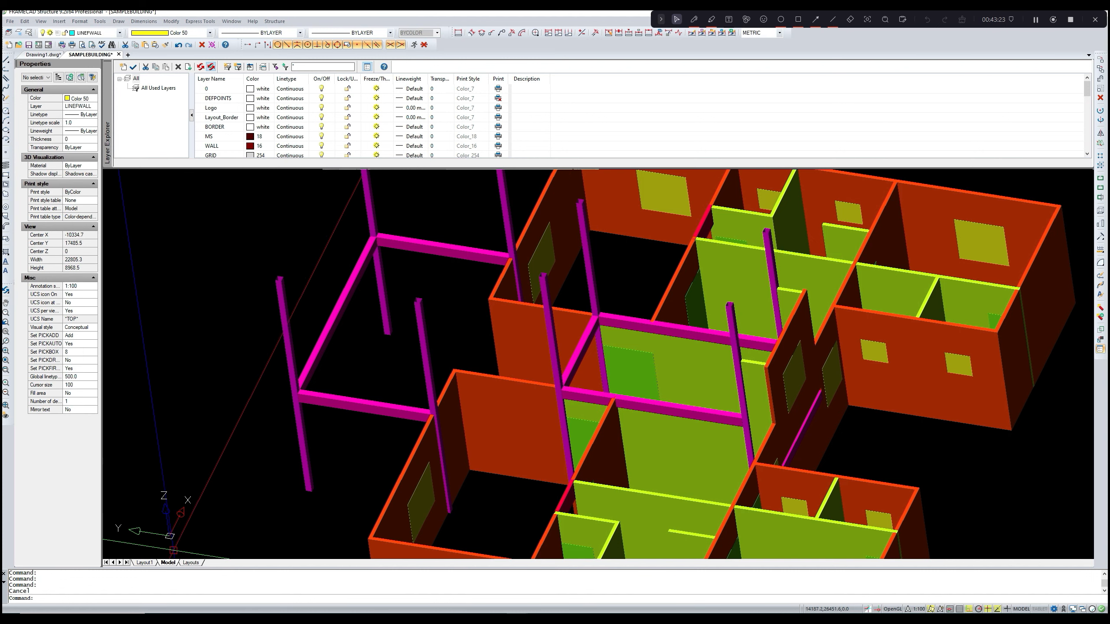
- Return to the Layouts plan at the upper walls where the two outer beams meet their posts
left_click(146, 562)
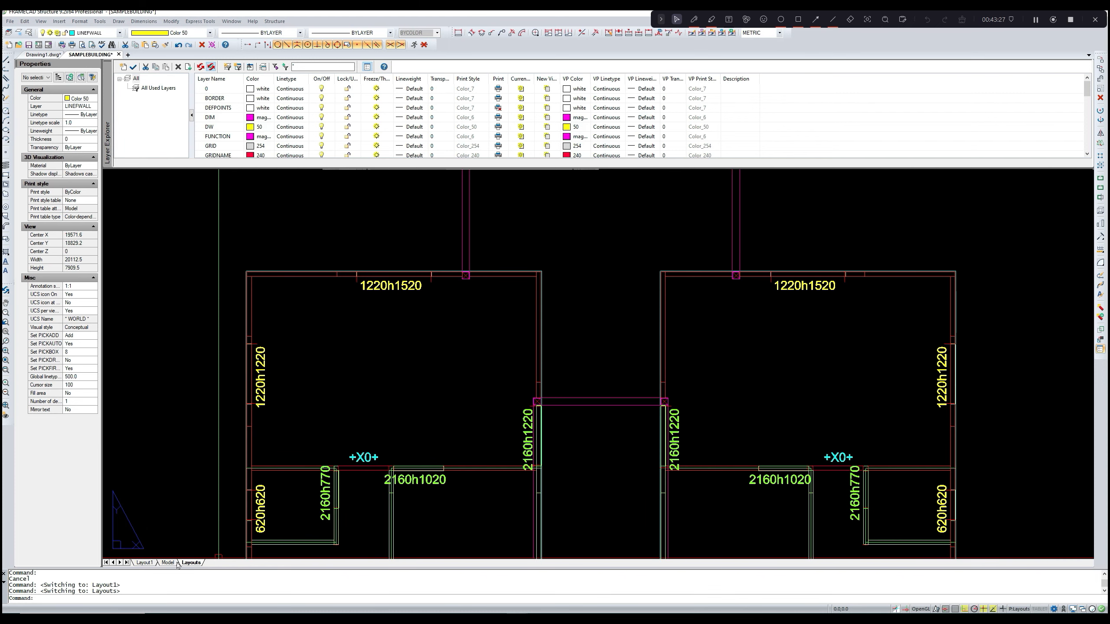
middle_click_drag(428, 399, 361, 466)
scroll(427, 330, "up", 3)
middle_click_drag(427, 331, 421, 352)
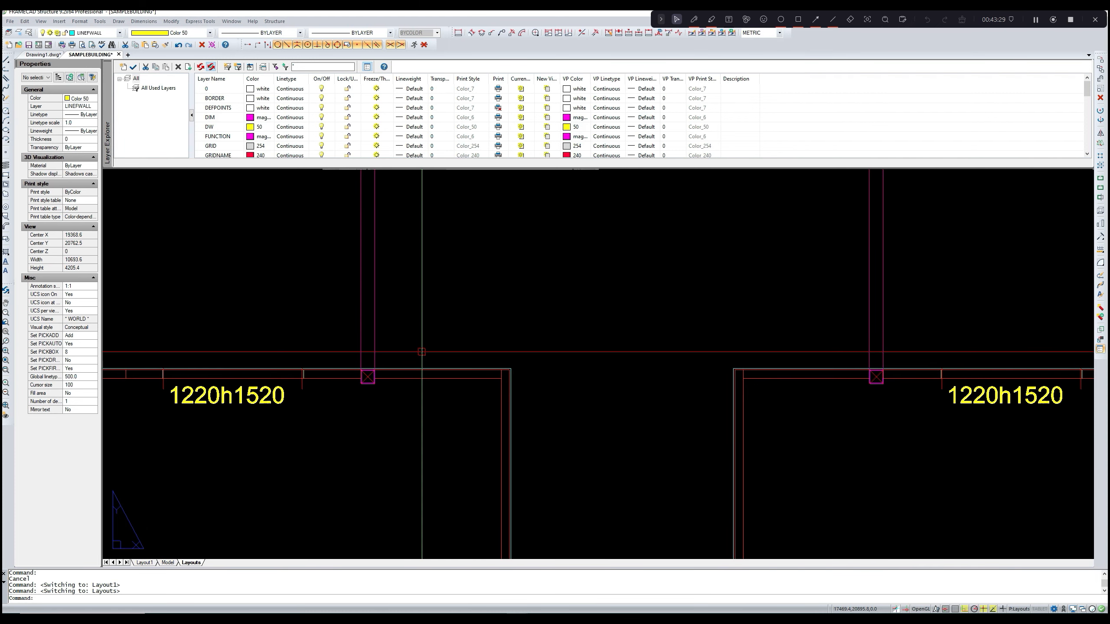
type("ADD")
key("Return")
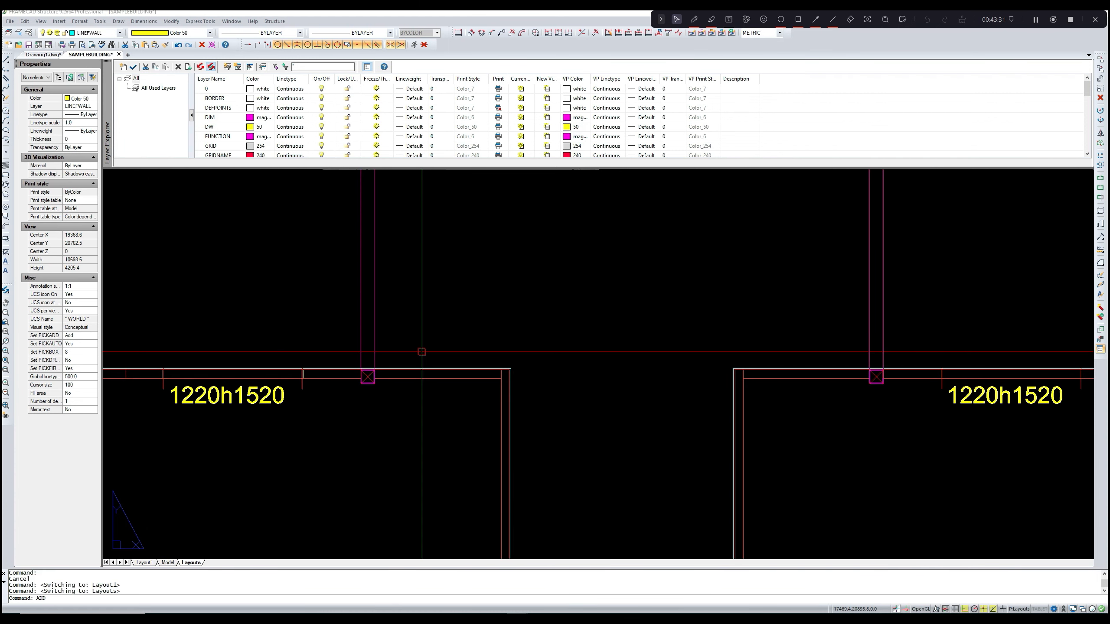
left_click(497, 437)
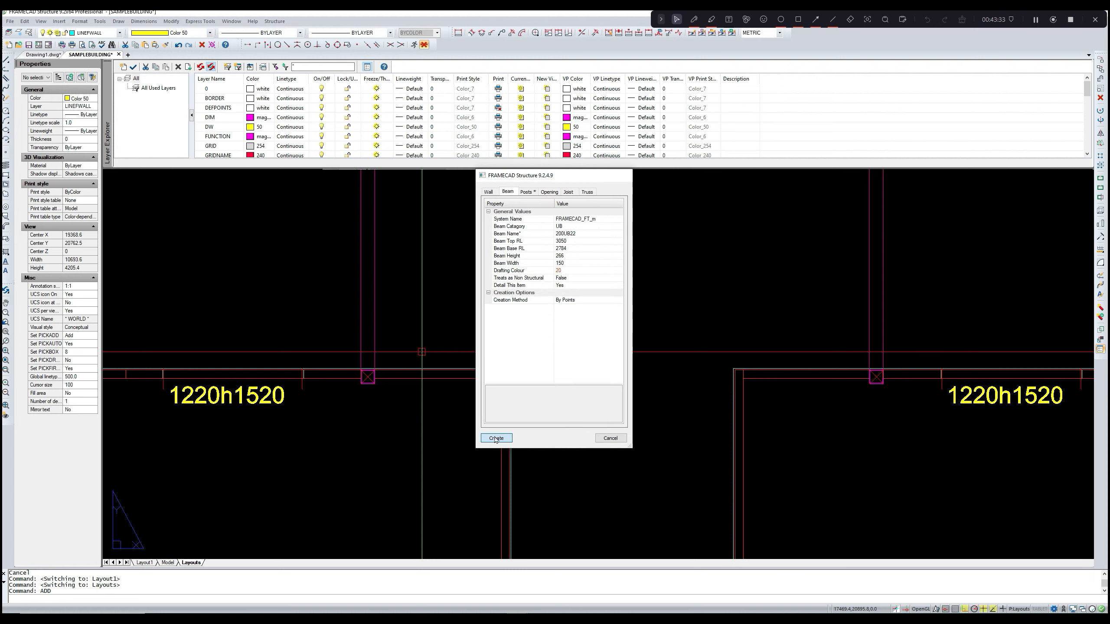
scroll(373, 369, "up", 2)
scroll(377, 372, "up", 2)
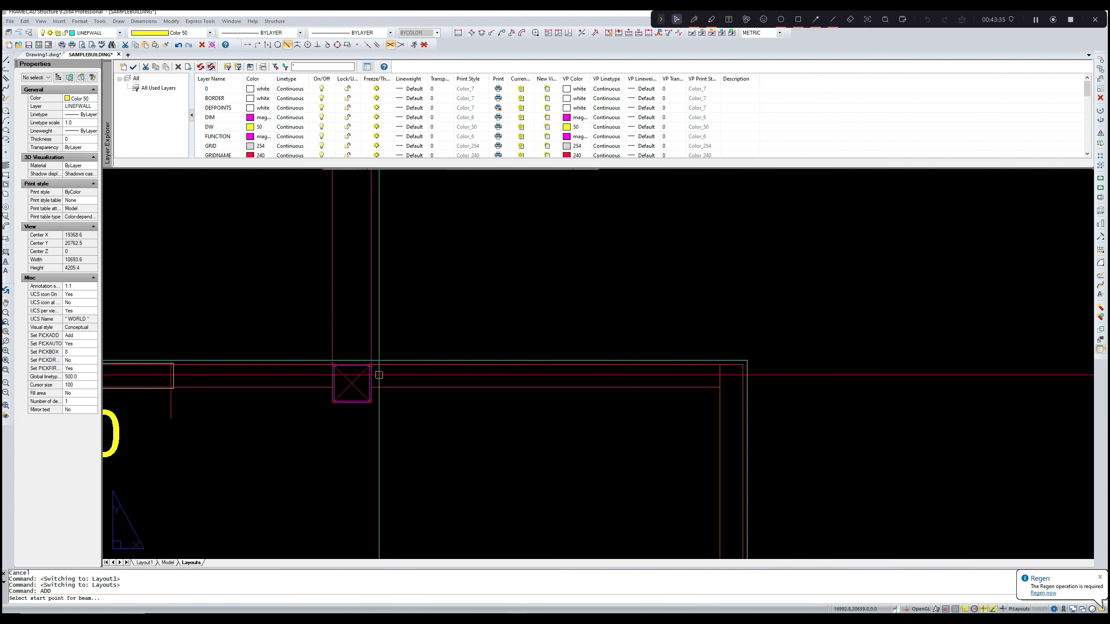
scroll(396, 359, "down", 2)
scroll(397, 359, "down", 4)
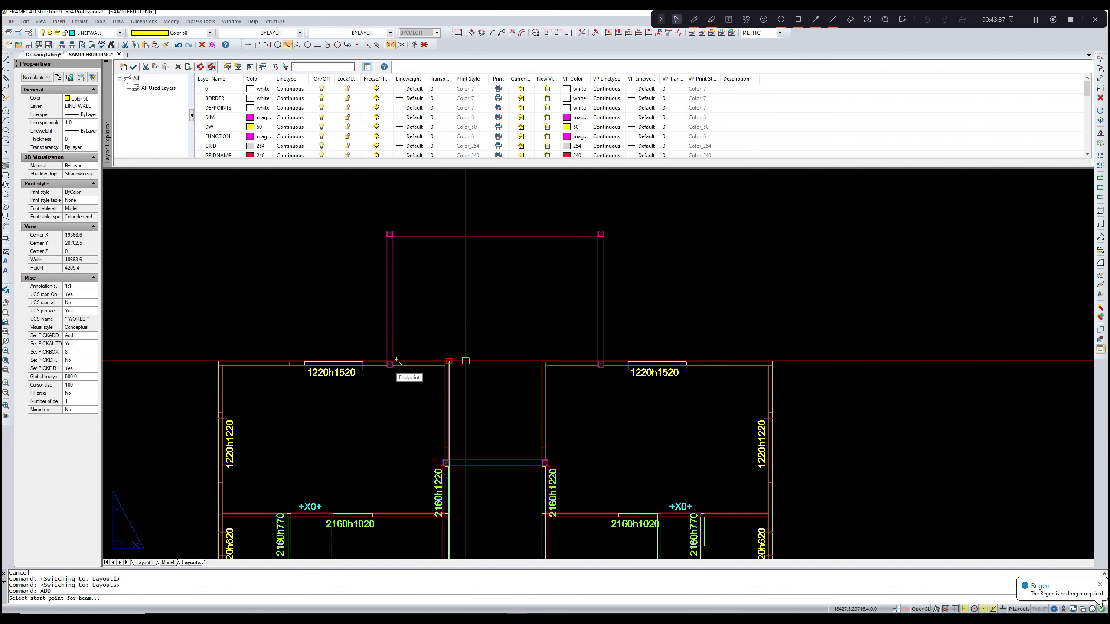
scroll(394, 368, "up", 3)
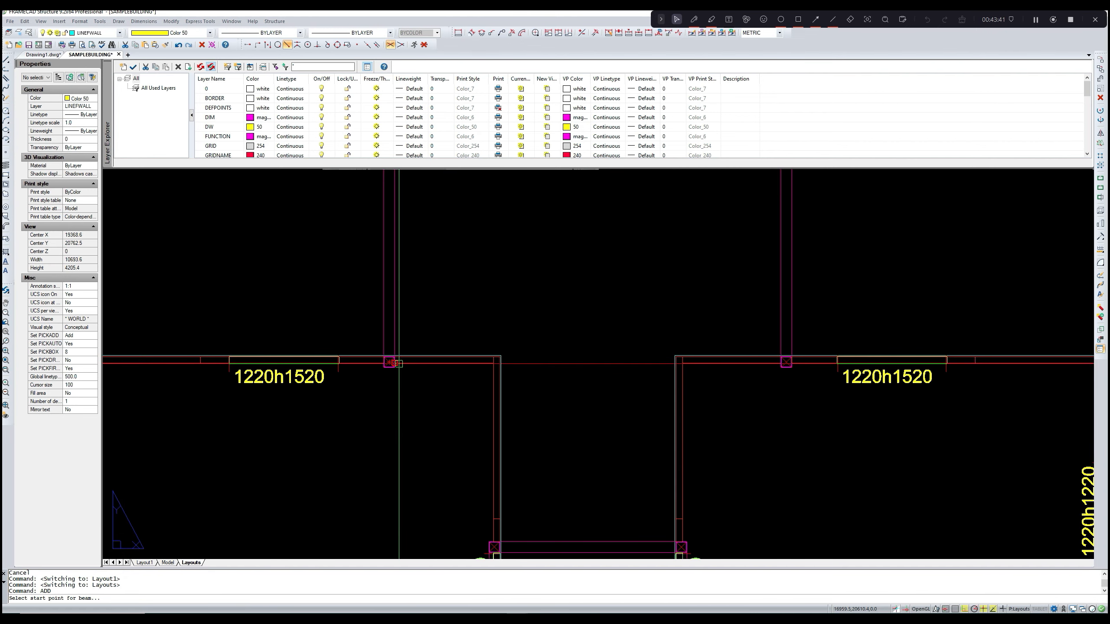
key("Escape")
- Examine the beam and column arrangement at floor level in the SEC A-A and SEC B-B drawings
scroll(368, 391, "down", 6)
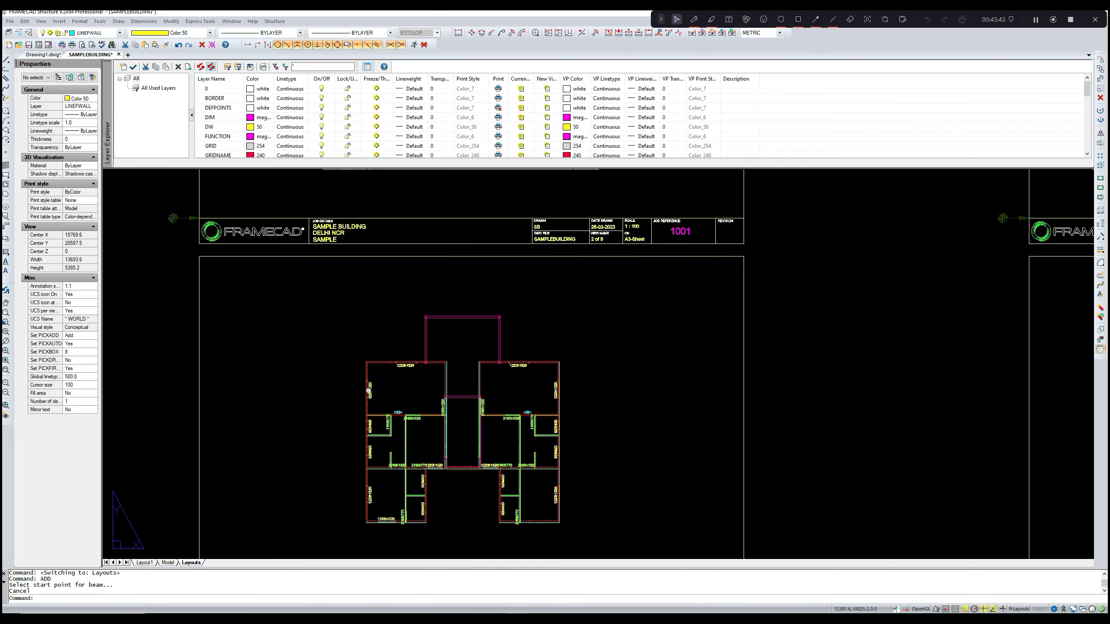
scroll(370, 392, "down", 3)
scroll(306, 345, "up", 5)
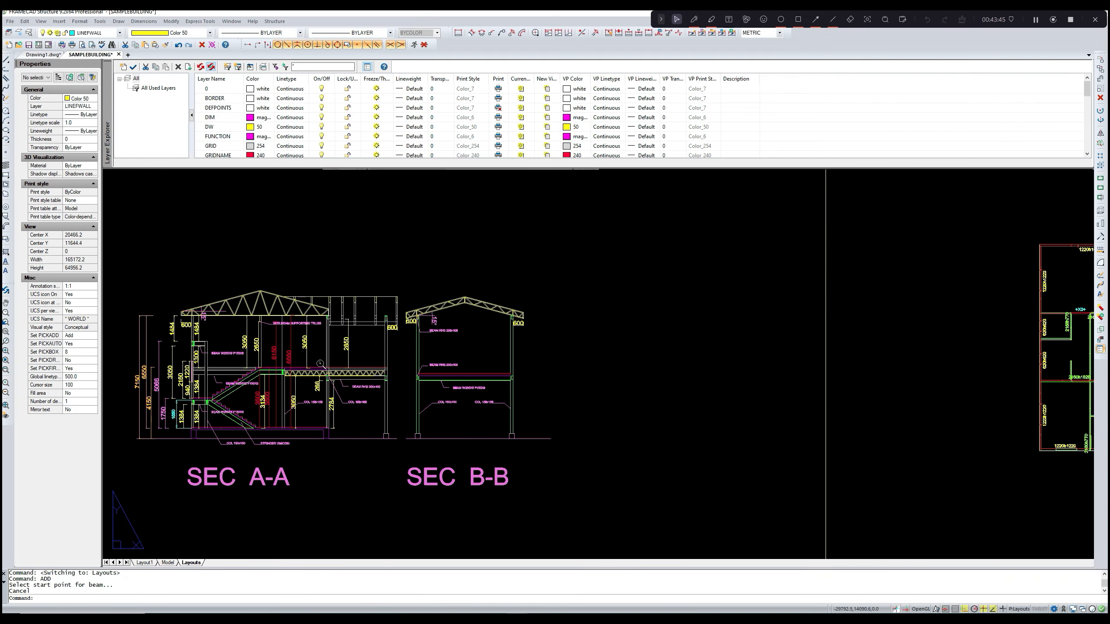
scroll(320, 363, "up", 4)
scroll(344, 390, "down", 1)
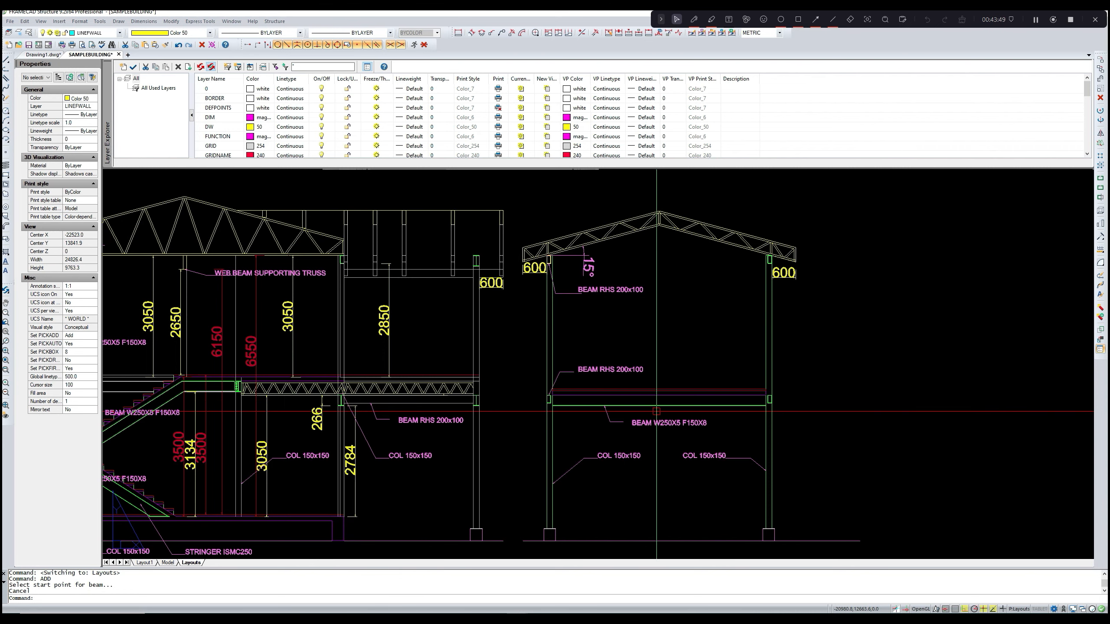
middle_click_drag(684, 414, 674, 410)
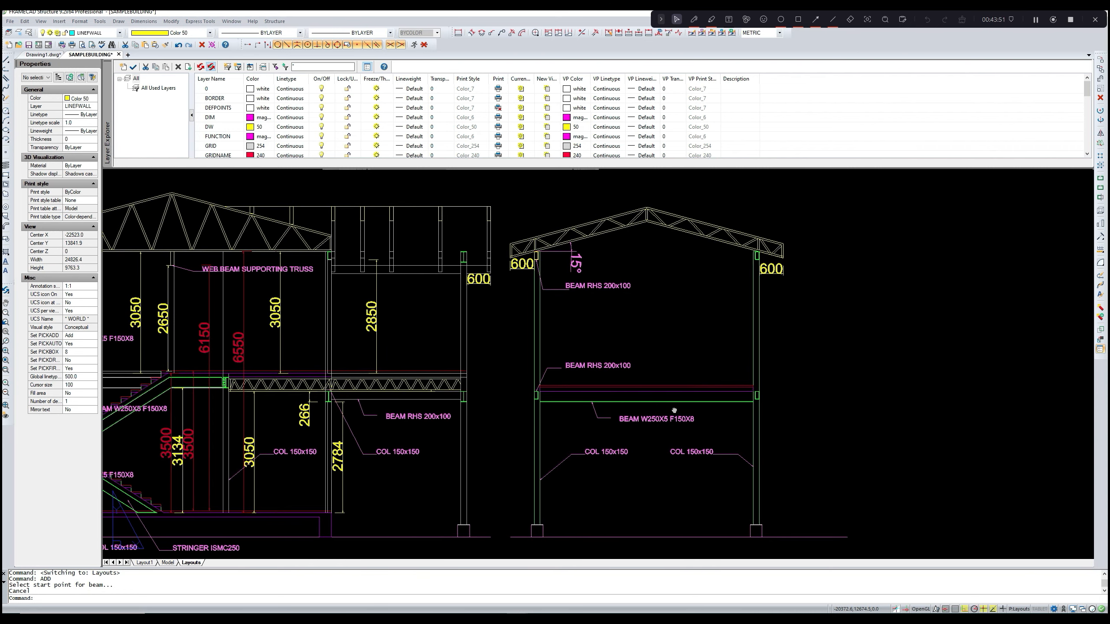
scroll(625, 378, "up", 2)
scroll(621, 375, "down", 2)
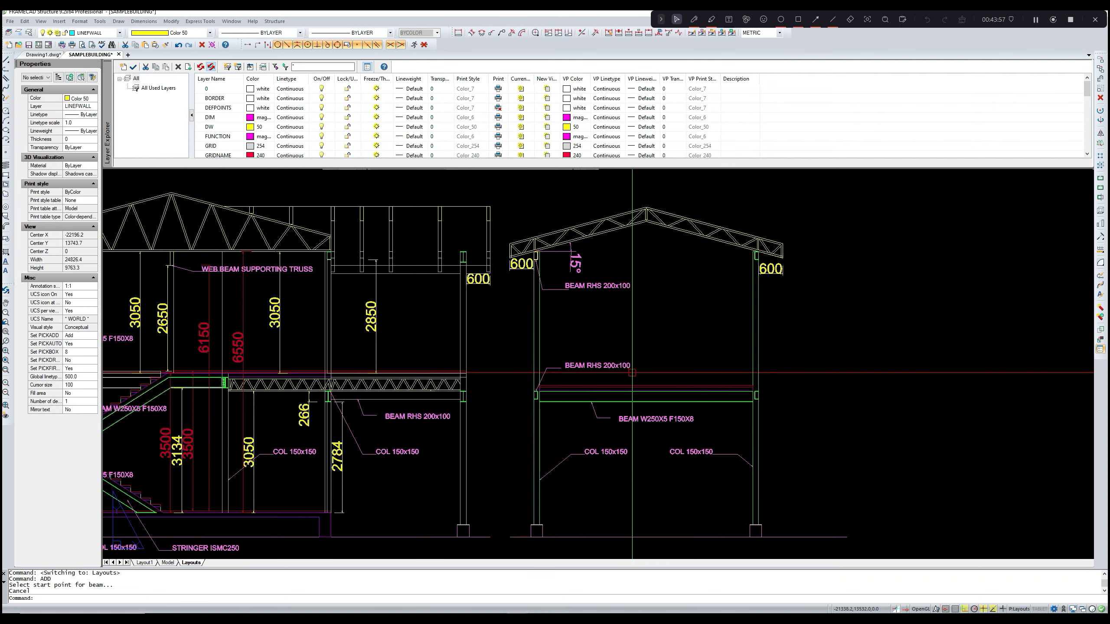
scroll(632, 373, "down", 3)
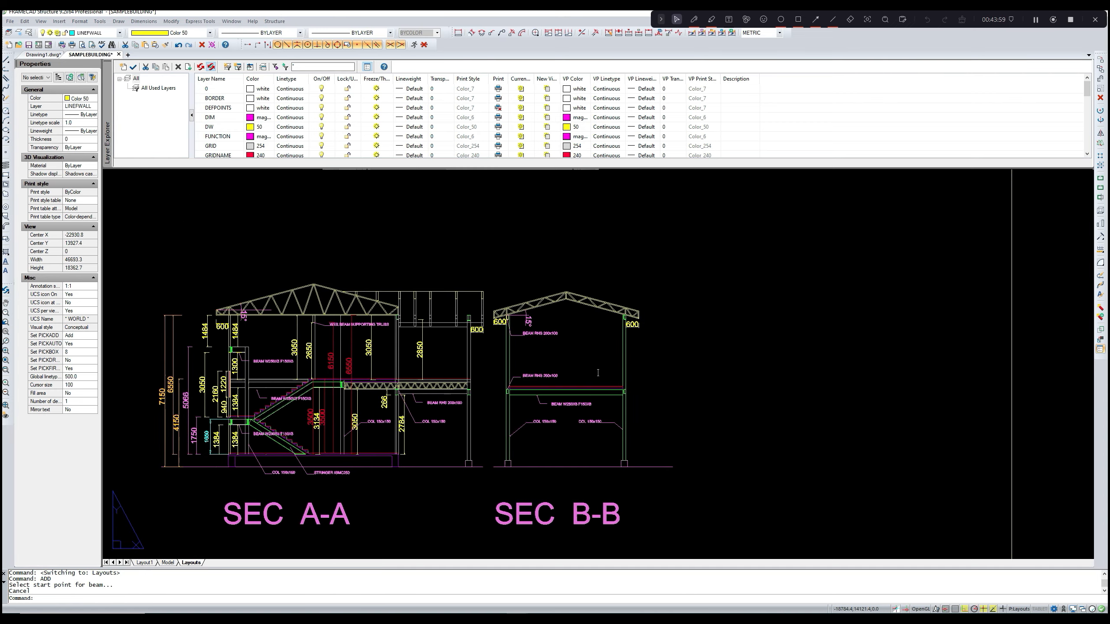
- Examine how the RHS beam, 150x150 columns and floor truss meet in SEC A-A, including the beam depth and height dimensions
scroll(593, 370, "up", 6)
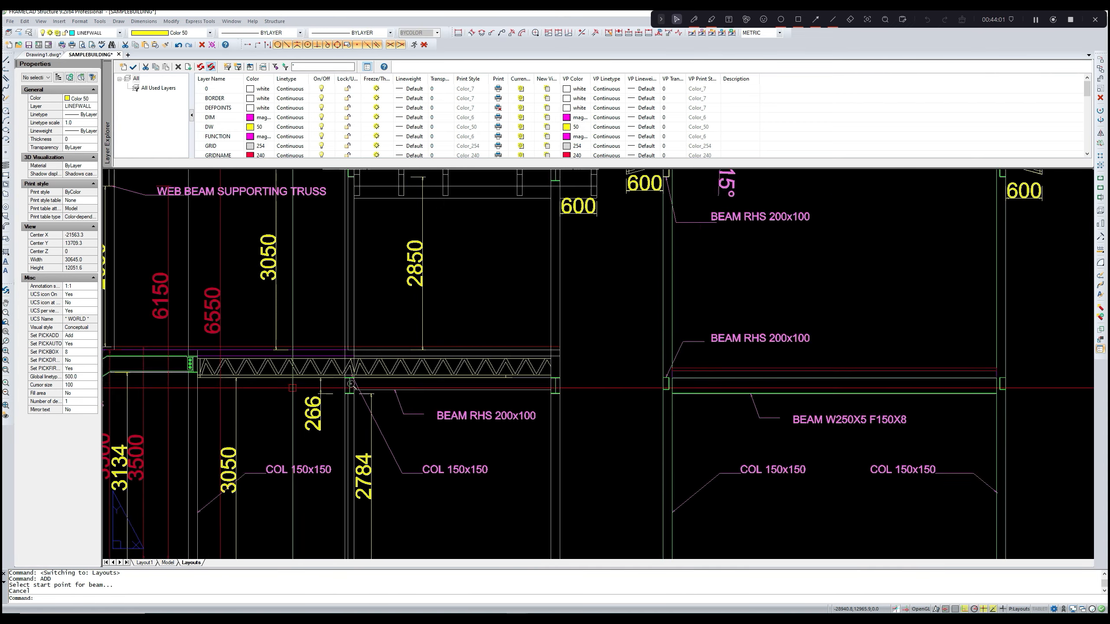
scroll(352, 387, "down", 4)
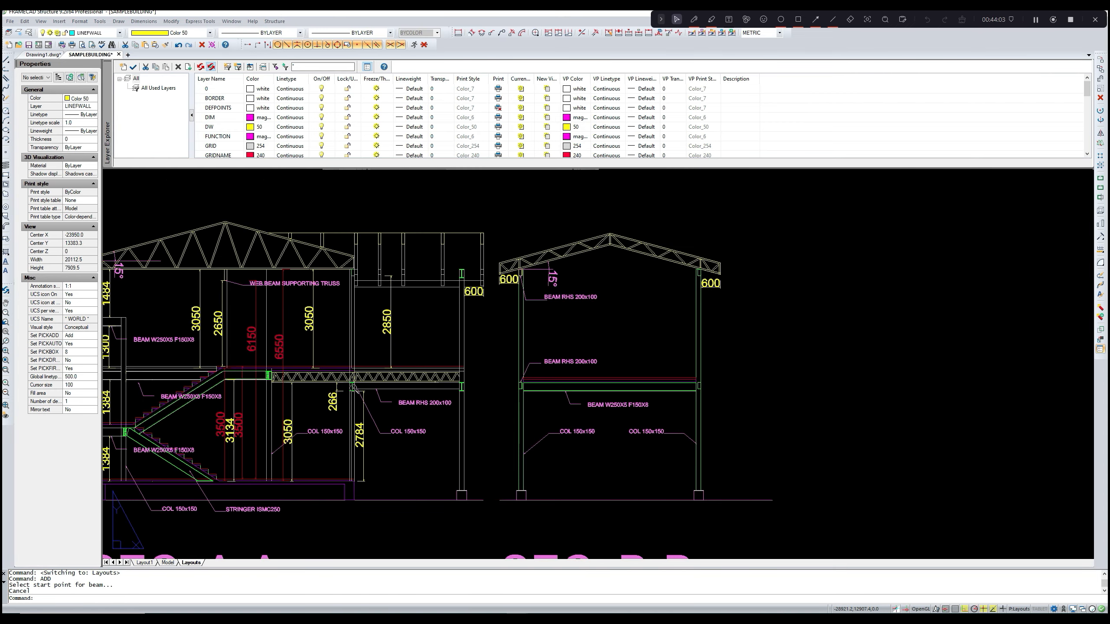
scroll(267, 375, "up", 4)
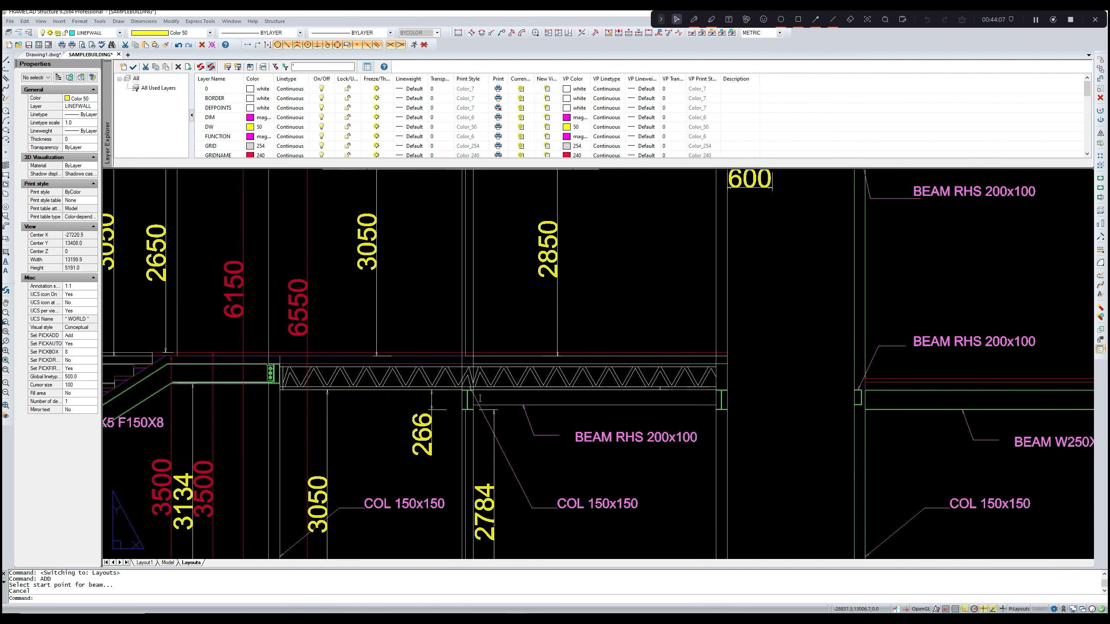
middle_click_drag(269, 374, 284, 348)
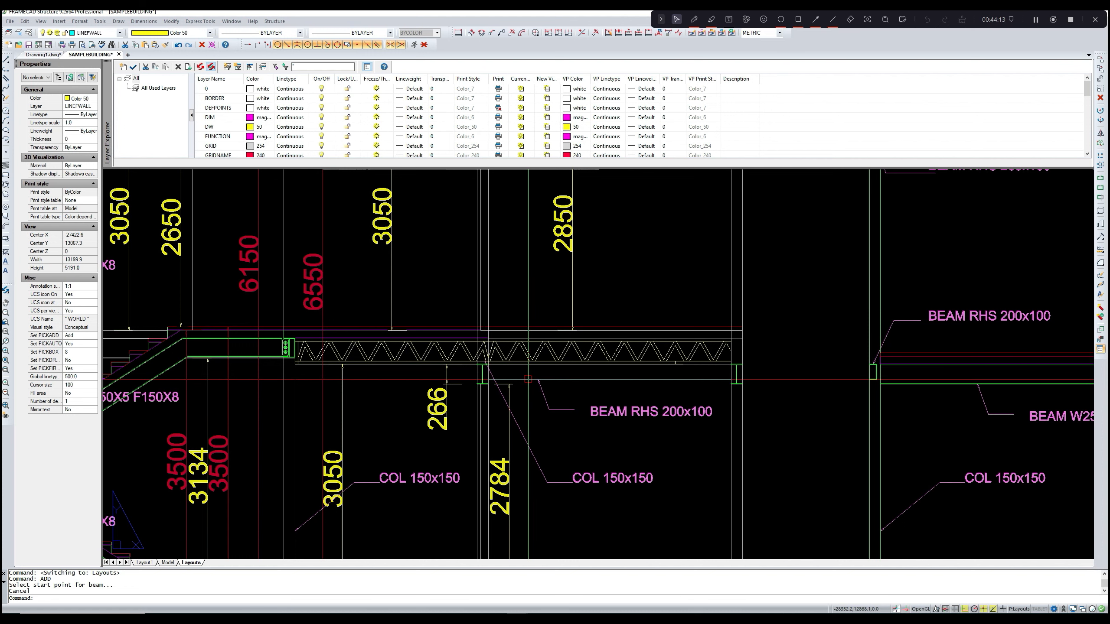
scroll(533, 370, "down", 5)
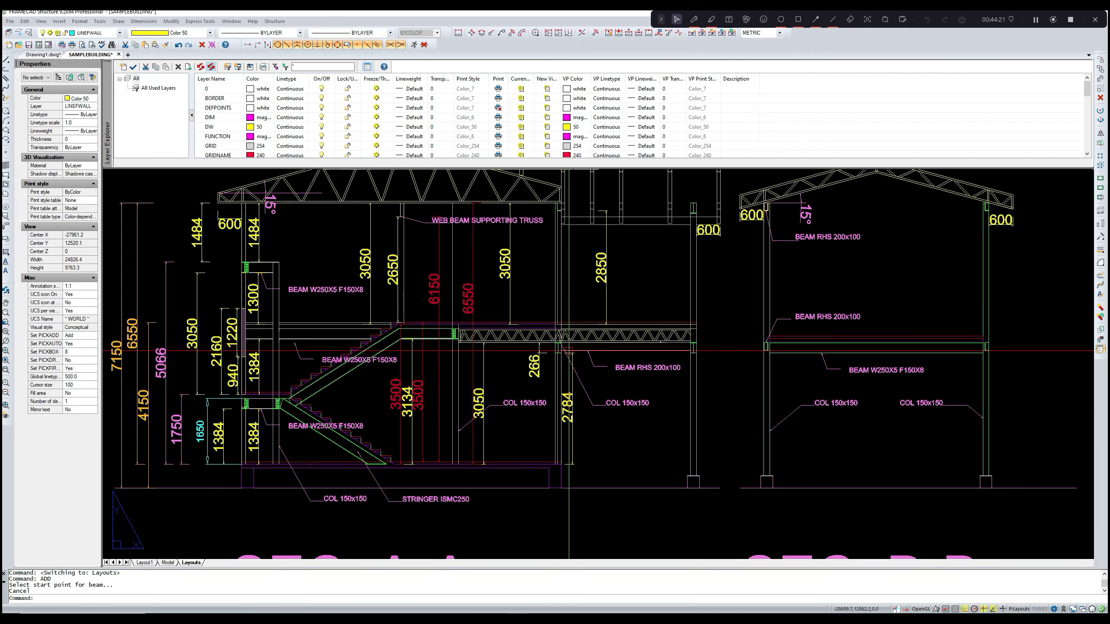
scroll(677, 366, "down", 3)
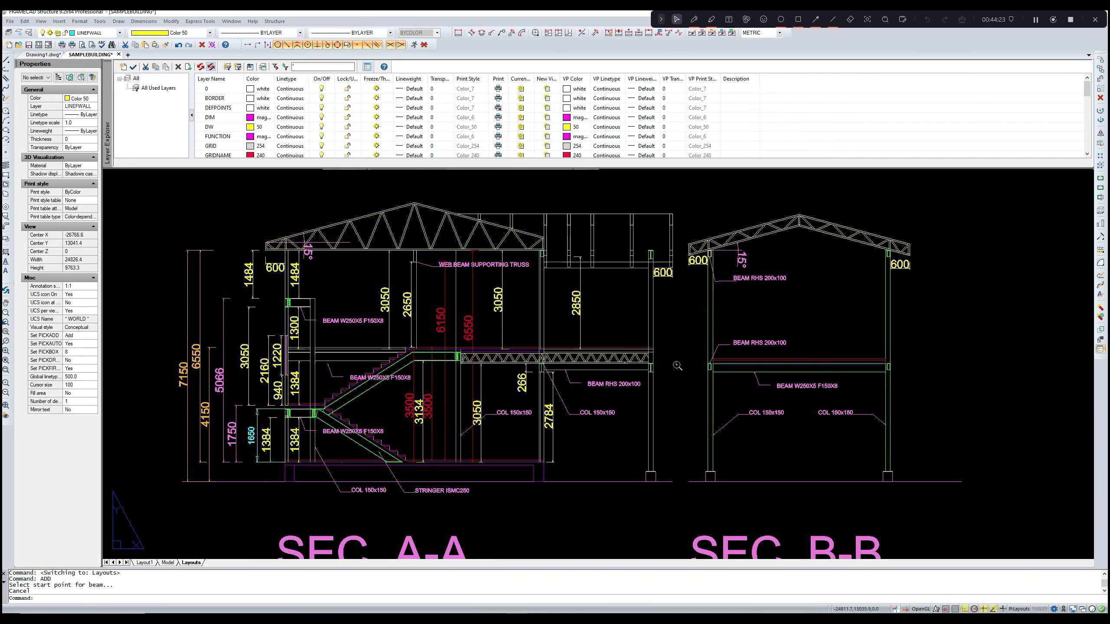
scroll(677, 365, "down", 1)
scroll(616, 384, "up", 3)
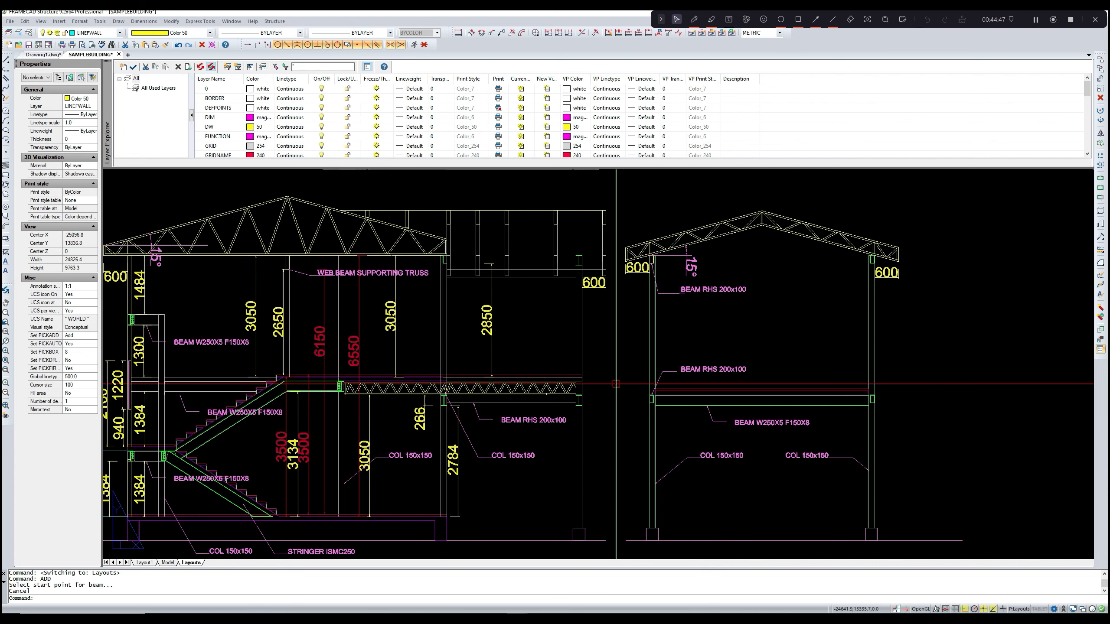
scroll(457, 409, "up", 5)
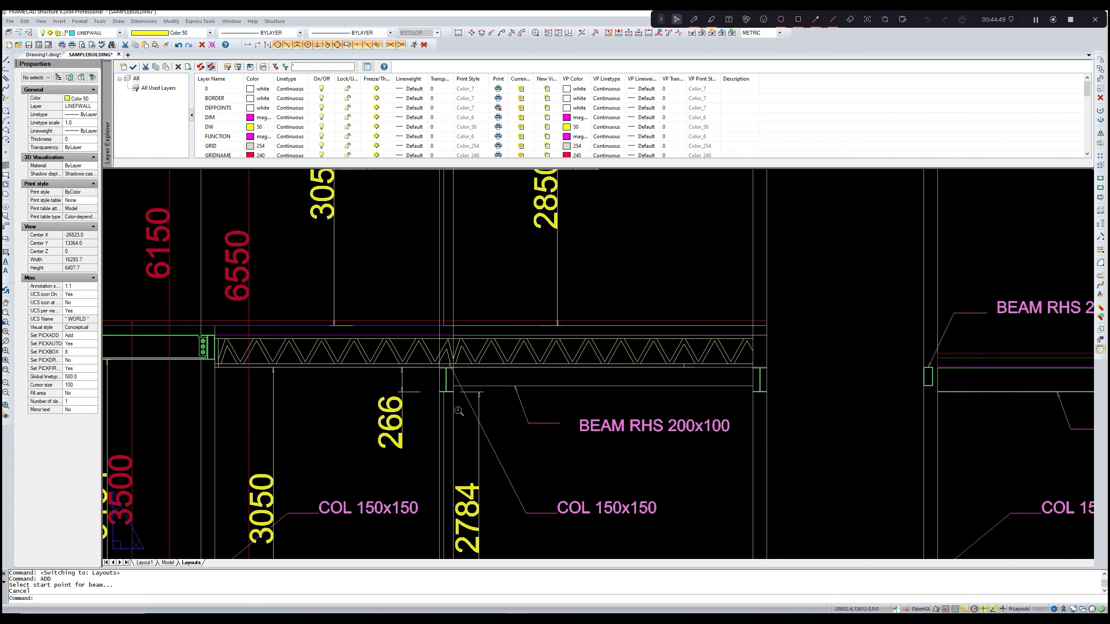
- Compare the beam arrangement in SEC A-A and SEC B-B with the 3D model, and return to the Layouts plan at the upper wall posts
scroll(457, 409, "down", 3)
middle_click_drag(457, 410, 465, 383)
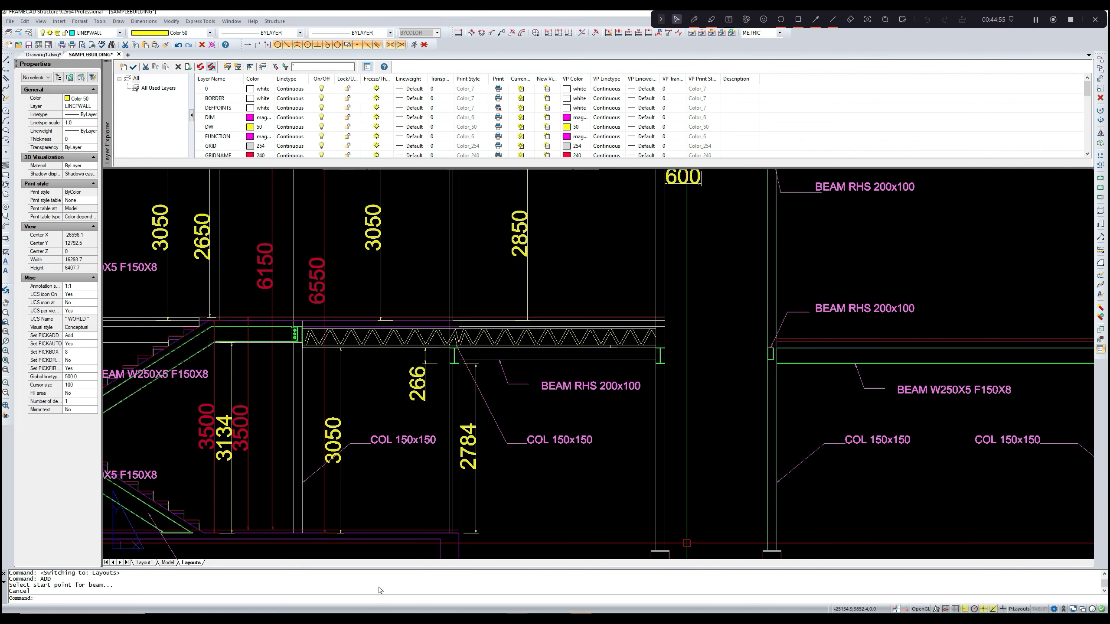
left_click(167, 563)
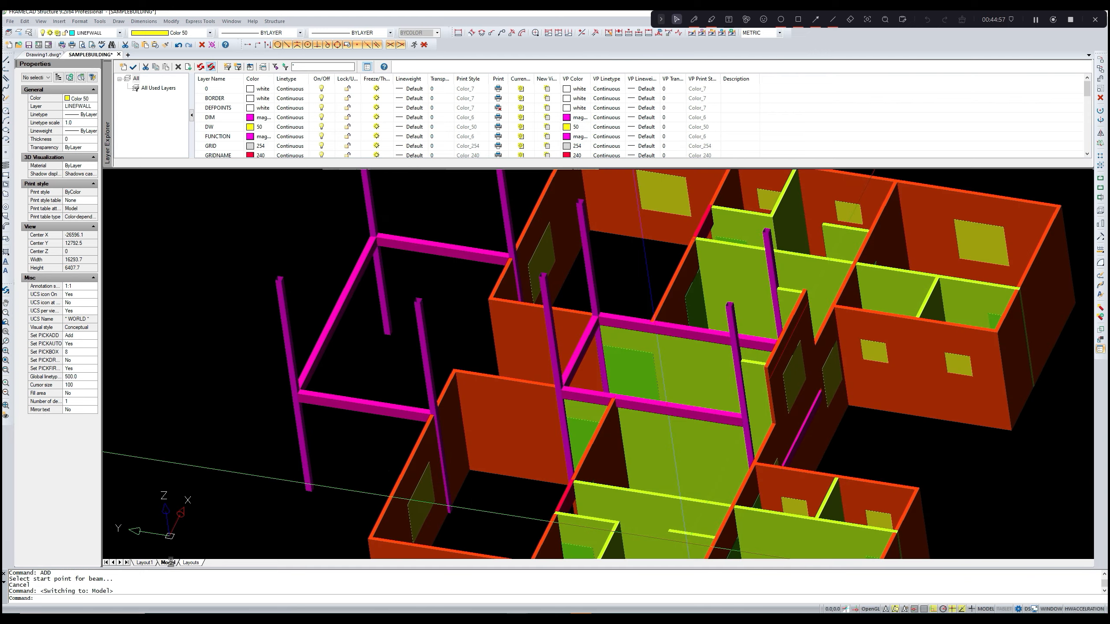
left_click(192, 562)
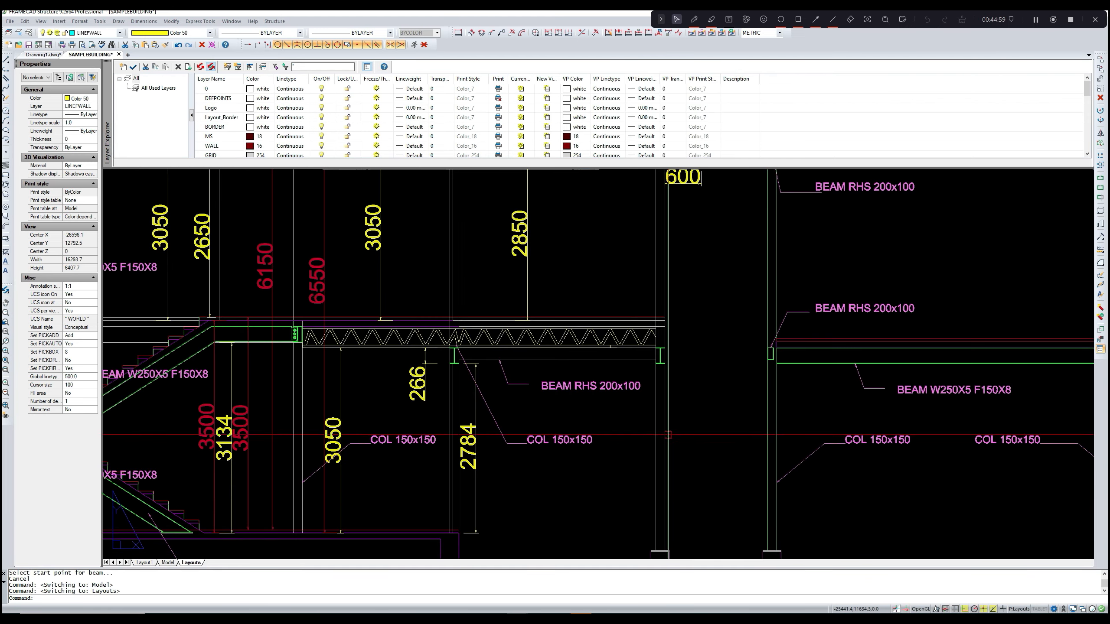
scroll(682, 400, "down", 6)
scroll(647, 403, "up", 8)
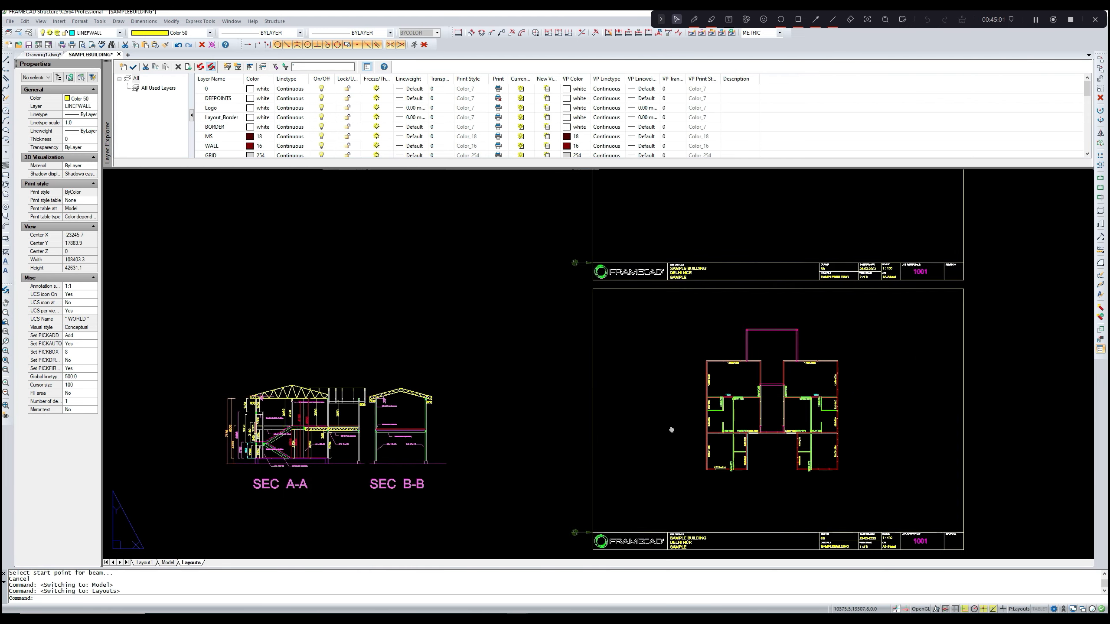
scroll(593, 404, "up", 3)
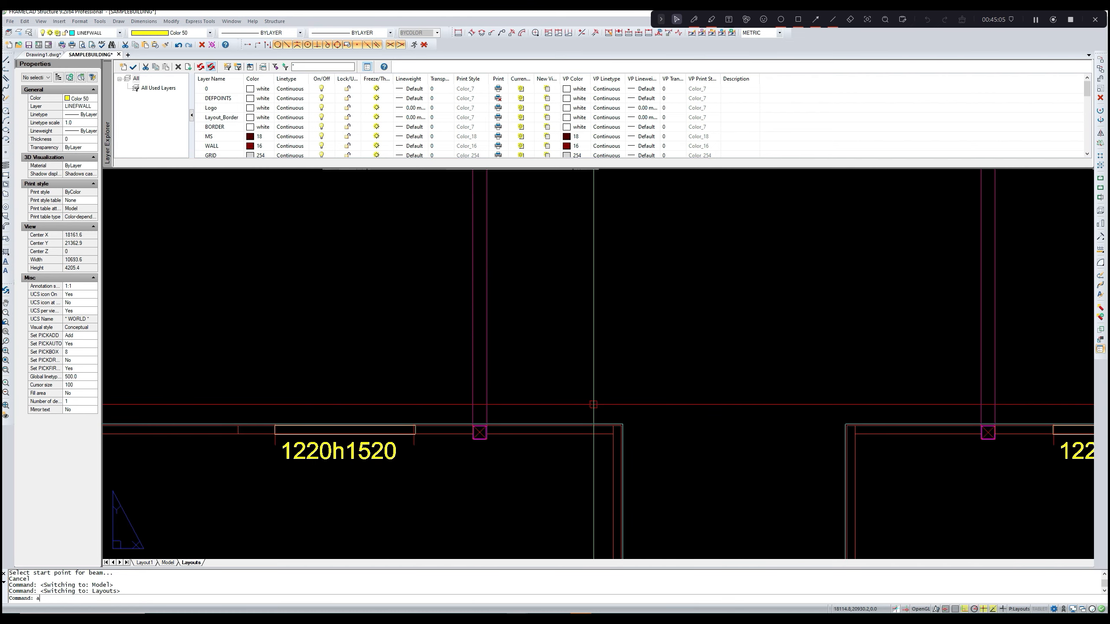
type("AAd")
key("Return")
scroll(485, 435, "up", 5)
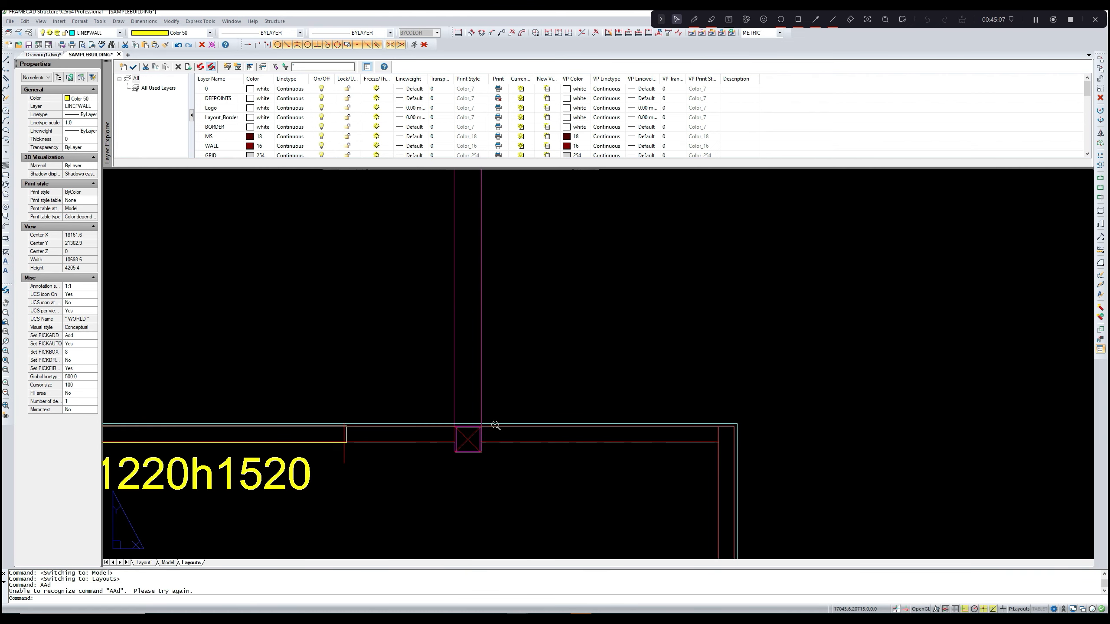
scroll(479, 443, "up", 3)
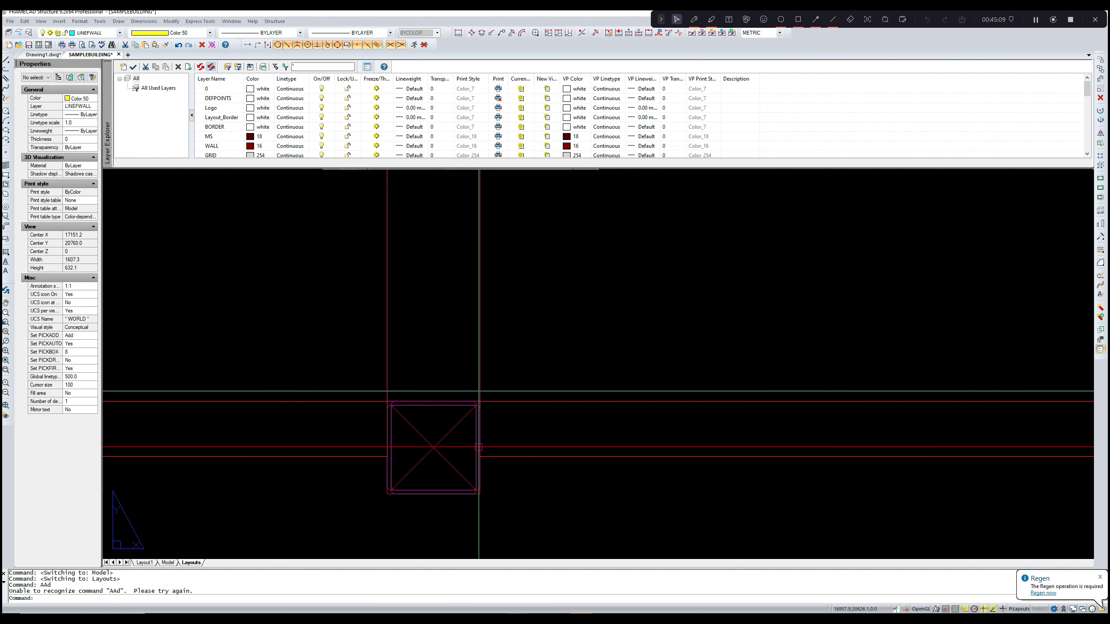
type("midPOINT")
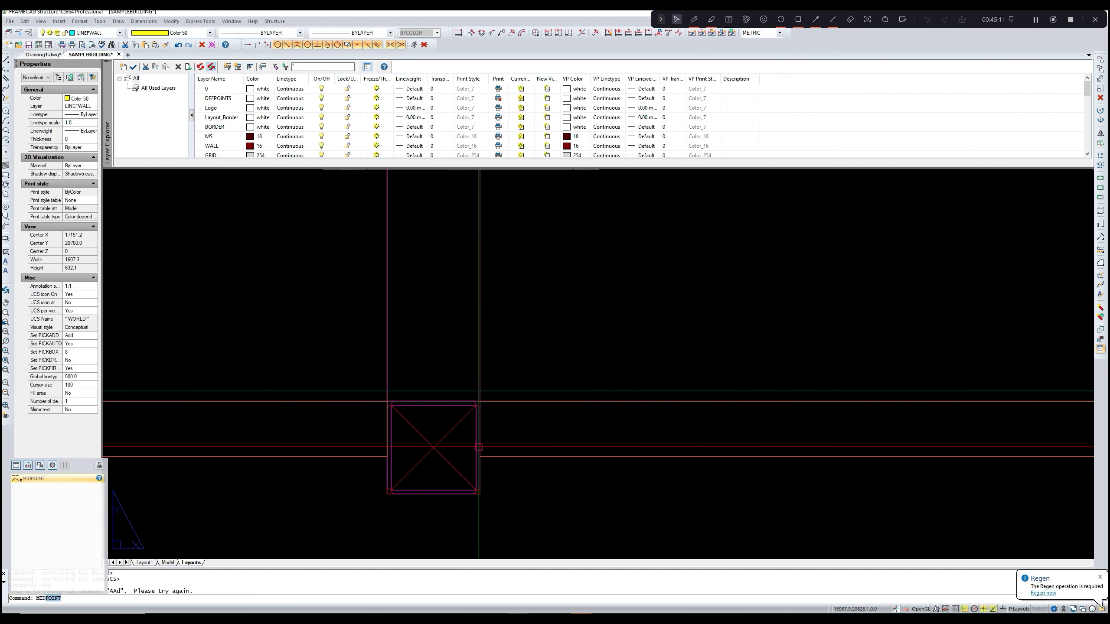
key("Return")
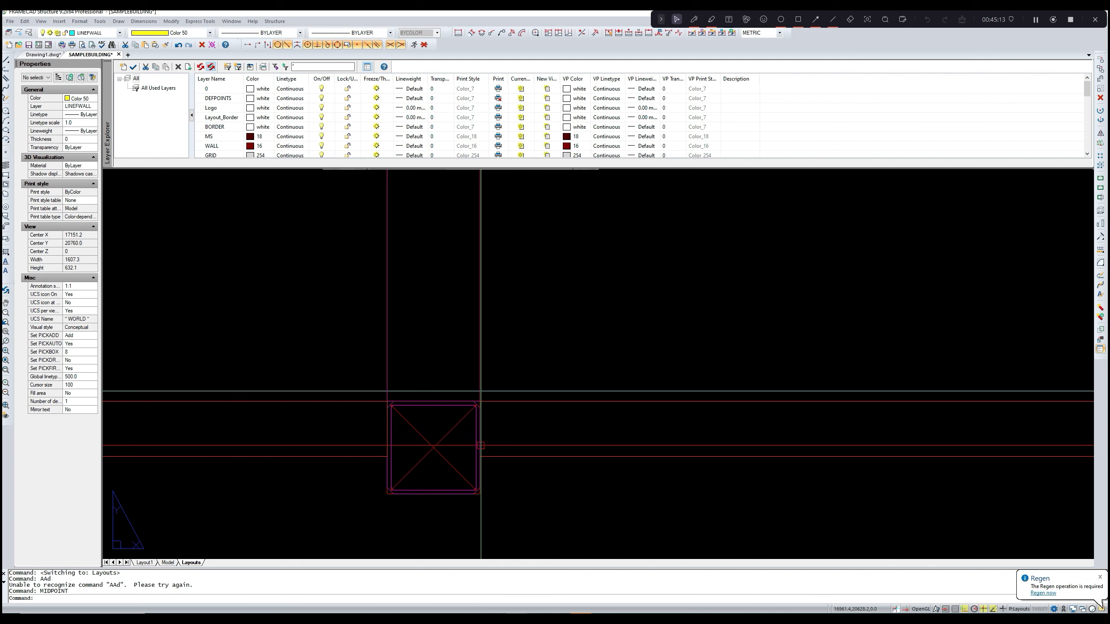
key("Escape")
type("midpoint")
key("Return")
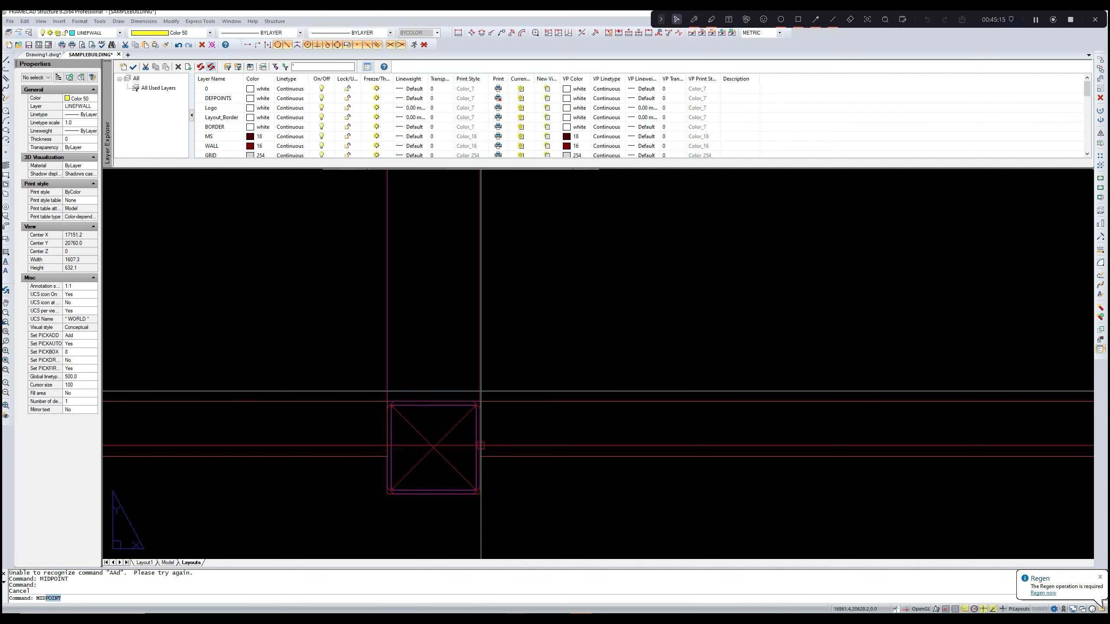
key("Escape")
scroll(480, 450, "up", 4)
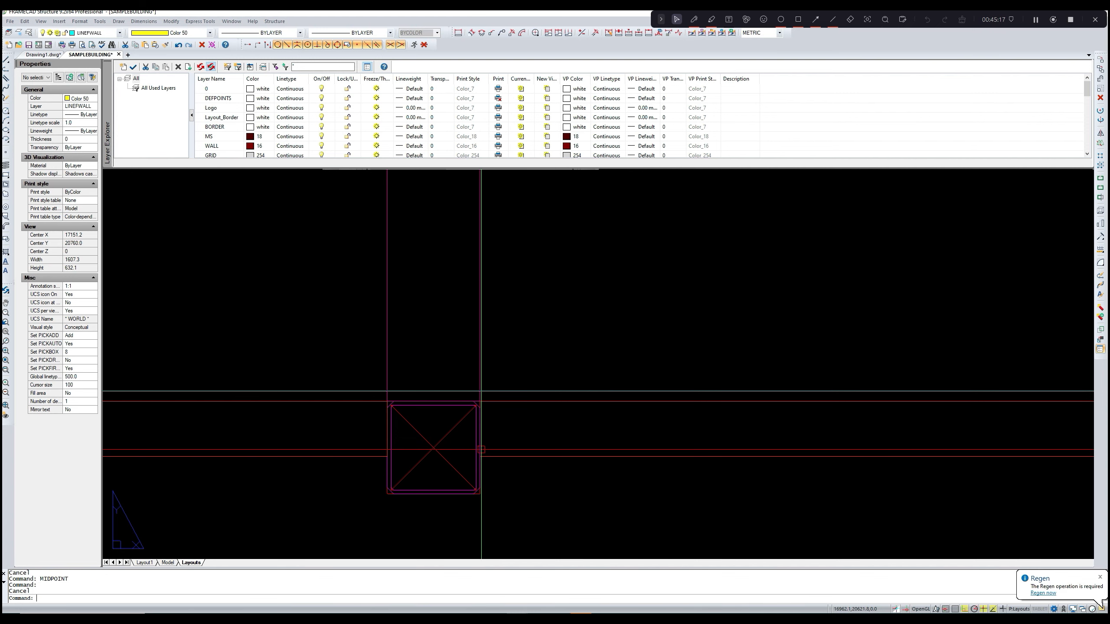
- Start a new 200UB22 beam by points with its Beam Top RL set to 2770
type("add")
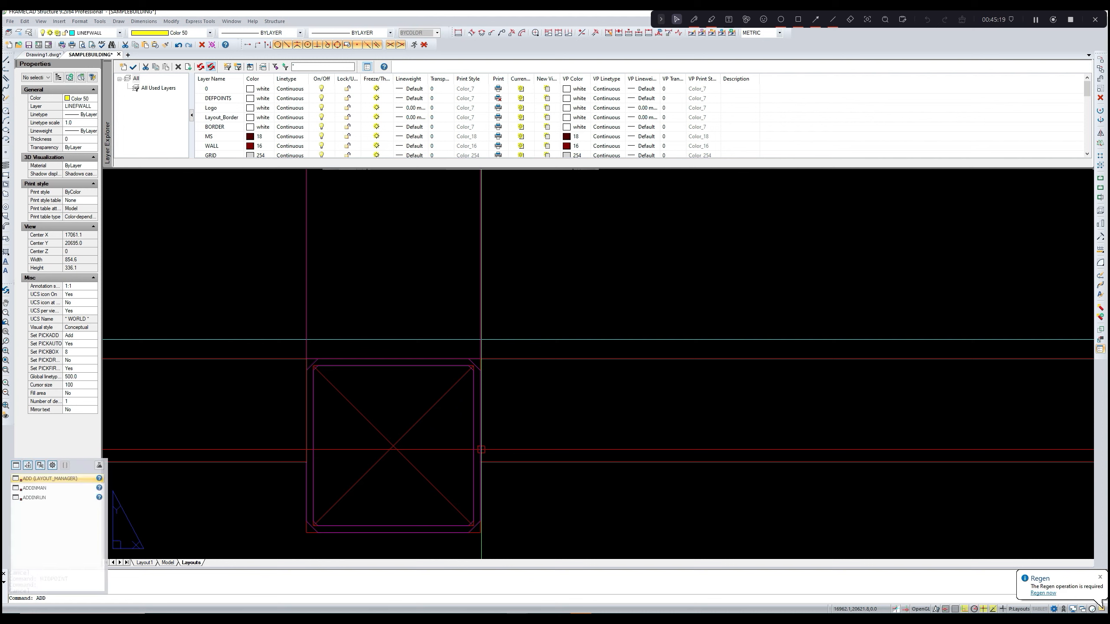
key("Return")
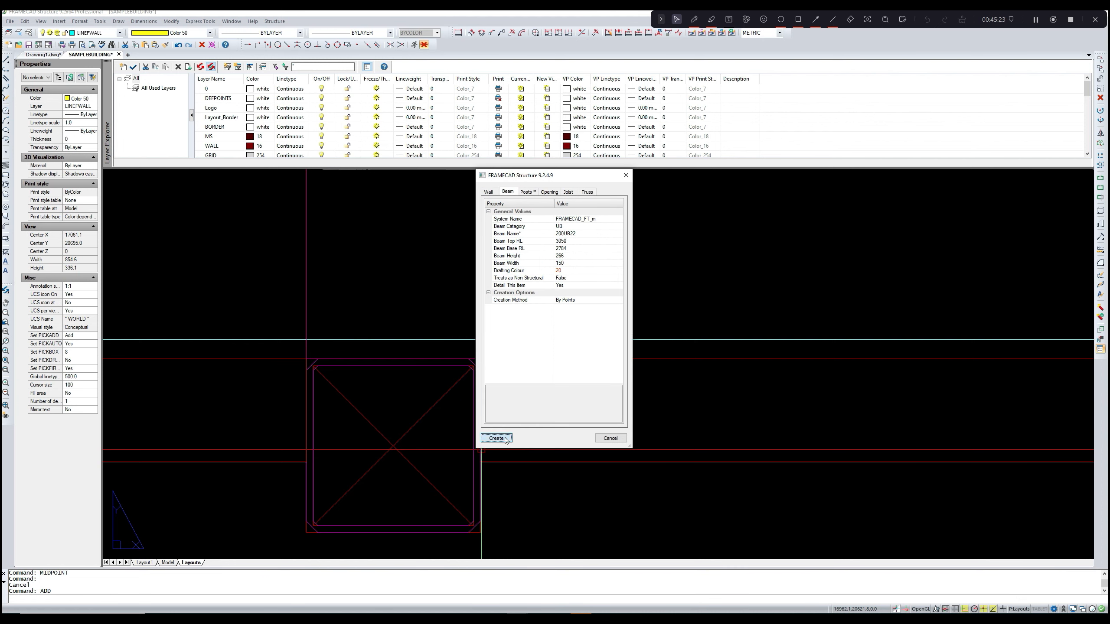
left_click(577, 243)
double_click(575, 242)
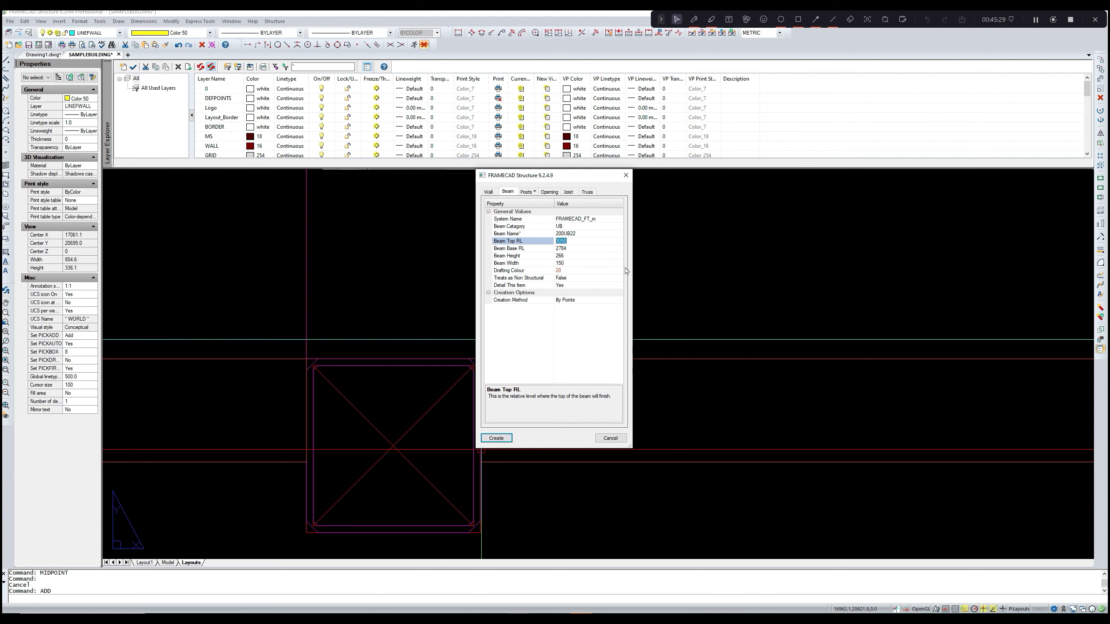
type("2770")
key("Return")
left_click(497, 439)
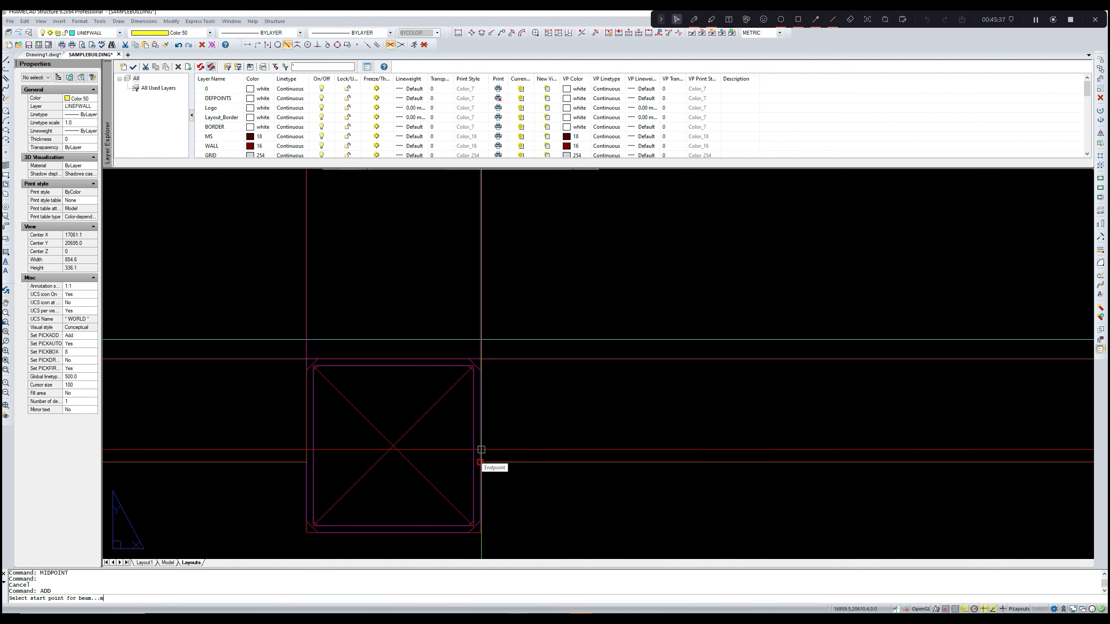
- Run the beam between the two wall-line posts, snapping both ends to the midpoints of the facing post sides
type("mid")
key("Return")
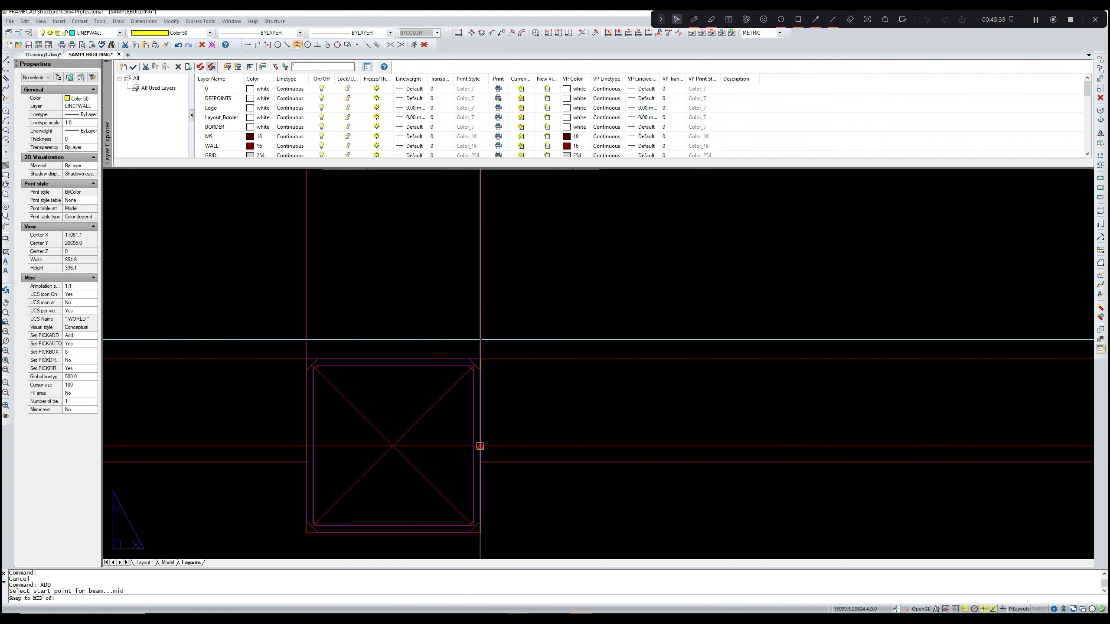
left_click(482, 450)
scroll(482, 449, "down", 3)
scroll(785, 463, "down", 3)
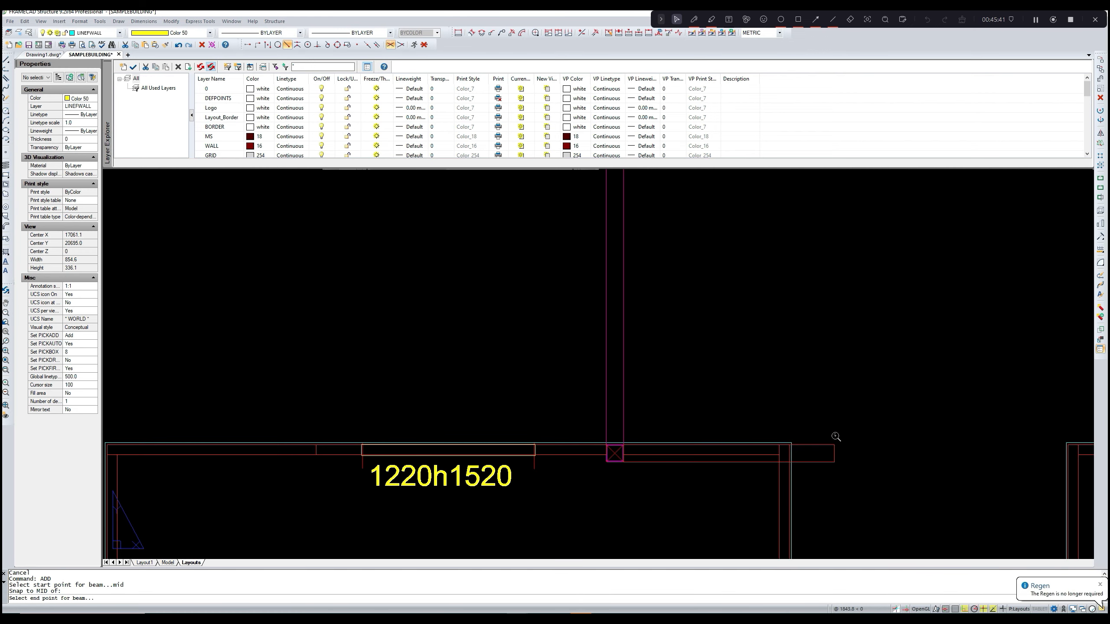
middle_click_drag(835, 436, 534, 454)
scroll(540, 454, "down", 2)
scroll(793, 470, "up", 3)
scroll(794, 470, "up", 5)
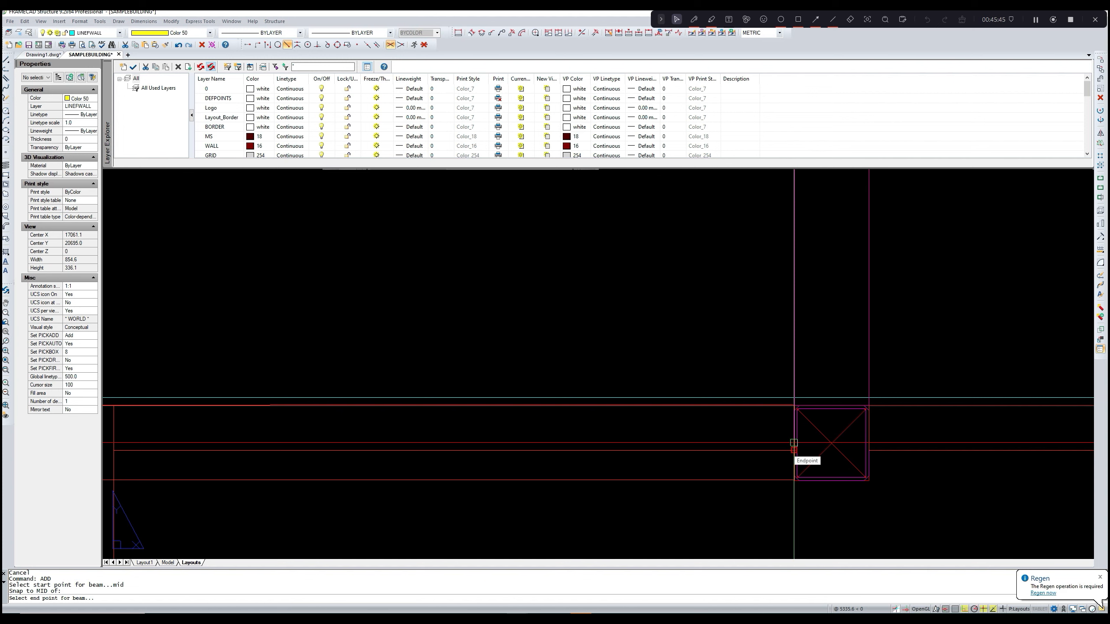
type("mid")
key("Return")
scroll(794, 443, "up", 2)
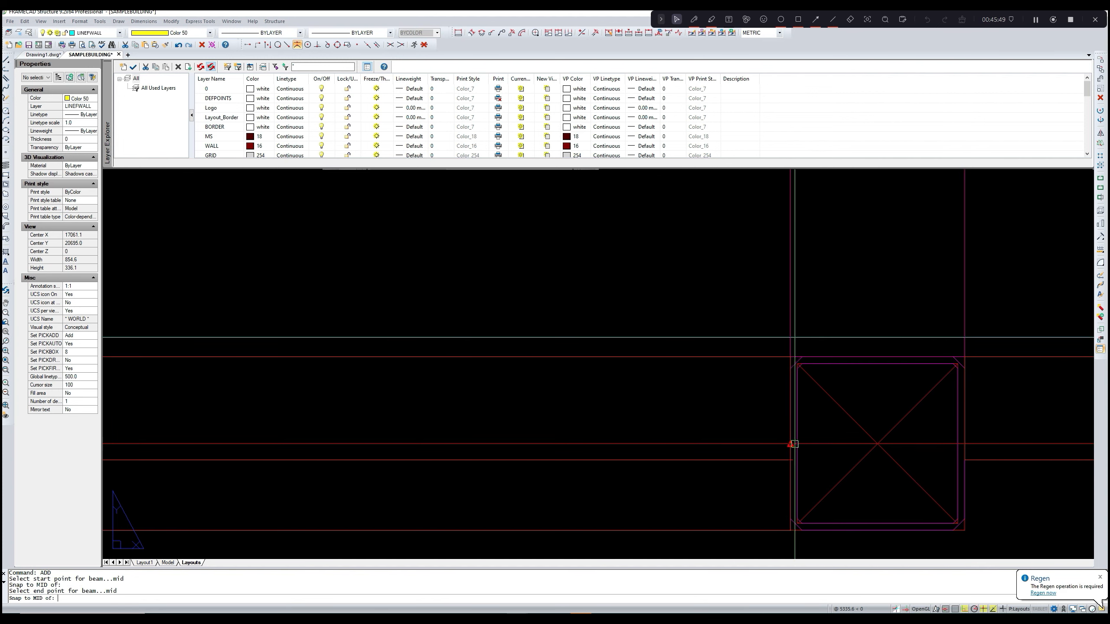
left_click(790, 444)
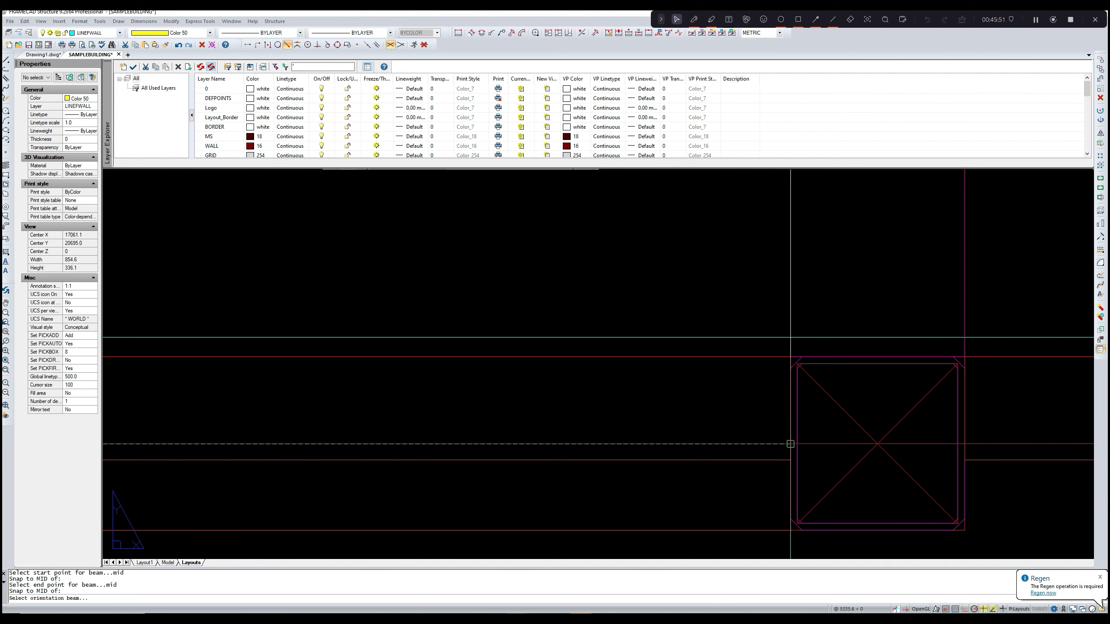
- Set the beam's orientation point at the midpoint of the end post's face and finish the beam command
type("mid")
key("Return")
left_click(789, 444)
scroll(790, 437, "down", 6)
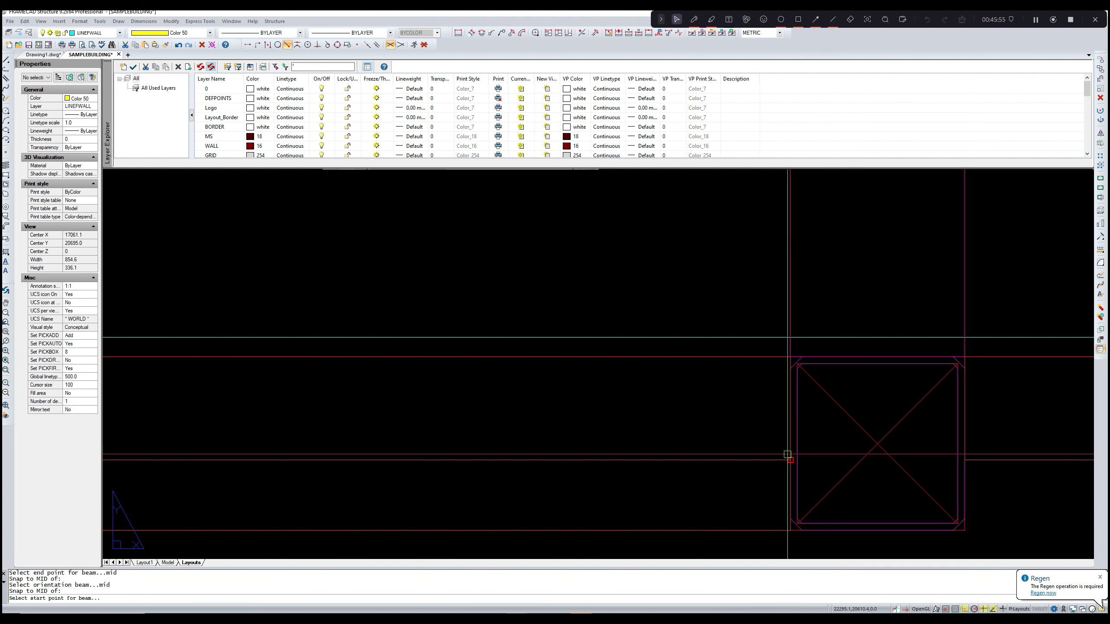
scroll(725, 479, "down", 4)
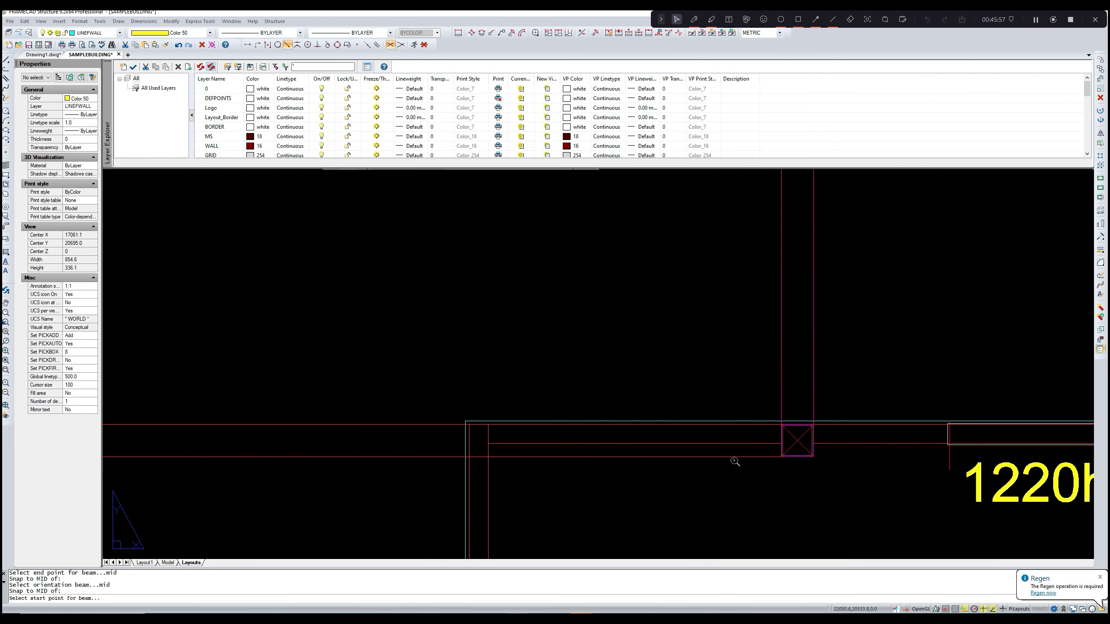
scroll(724, 478, "down", 8)
key("Escape")
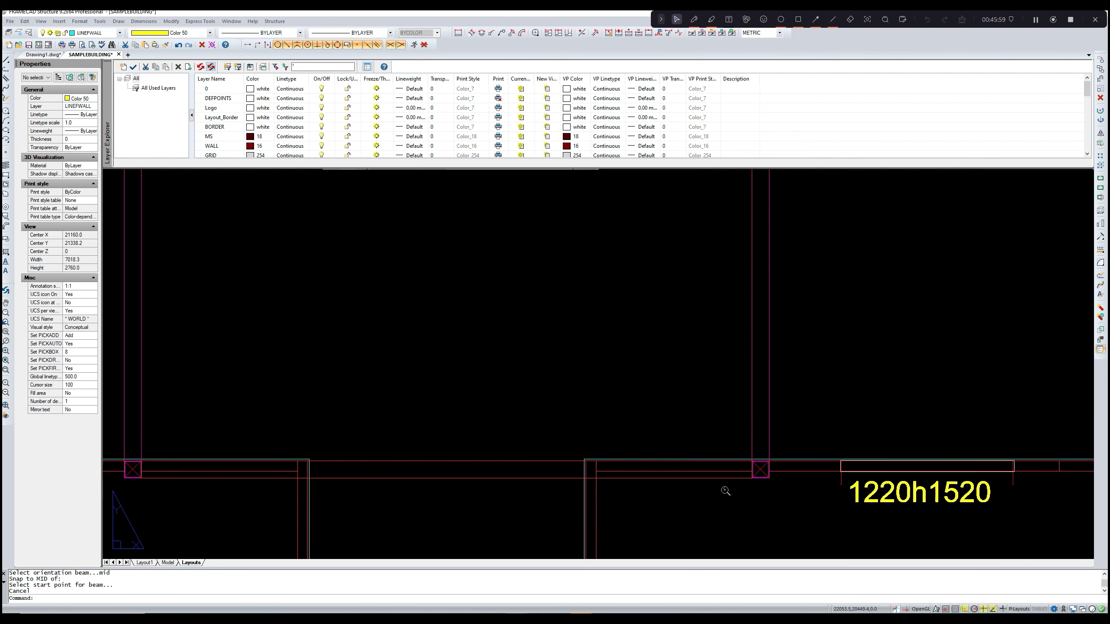
- Match the properties of the outermost horizontal beam onto the new beam between the wall-line posts
type("MA")
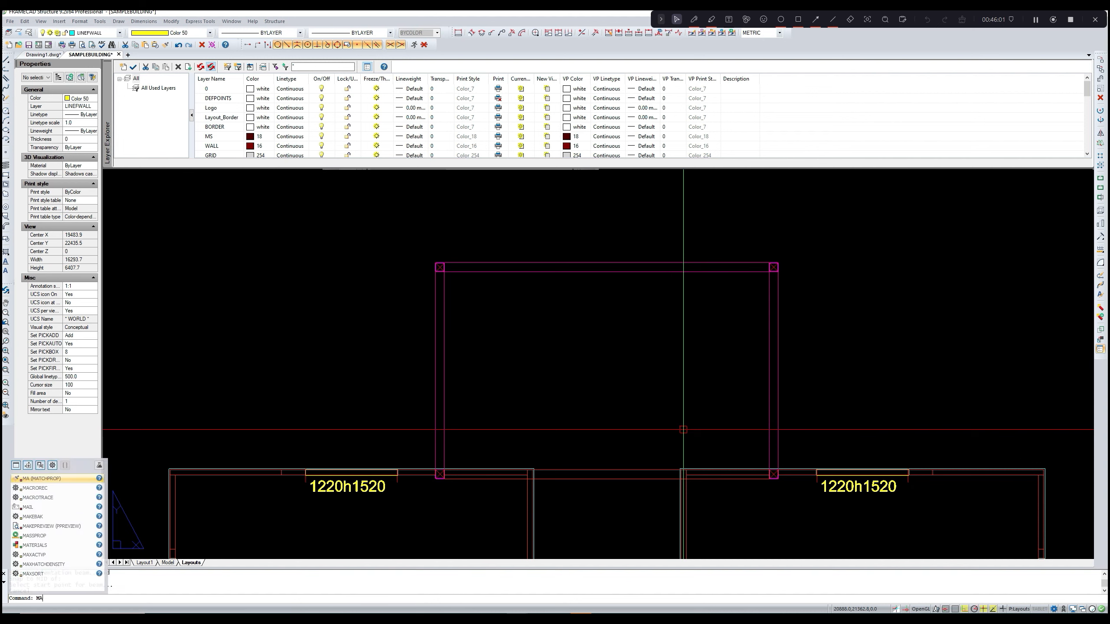
key("Return")
left_click(663, 270)
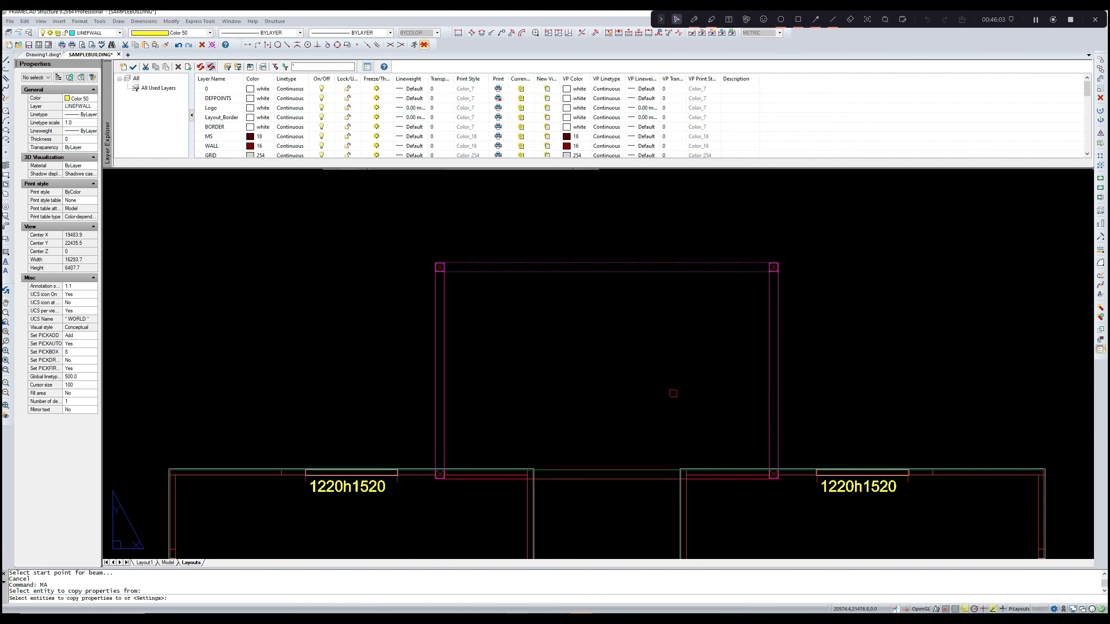
left_click(631, 475)
key("Return")
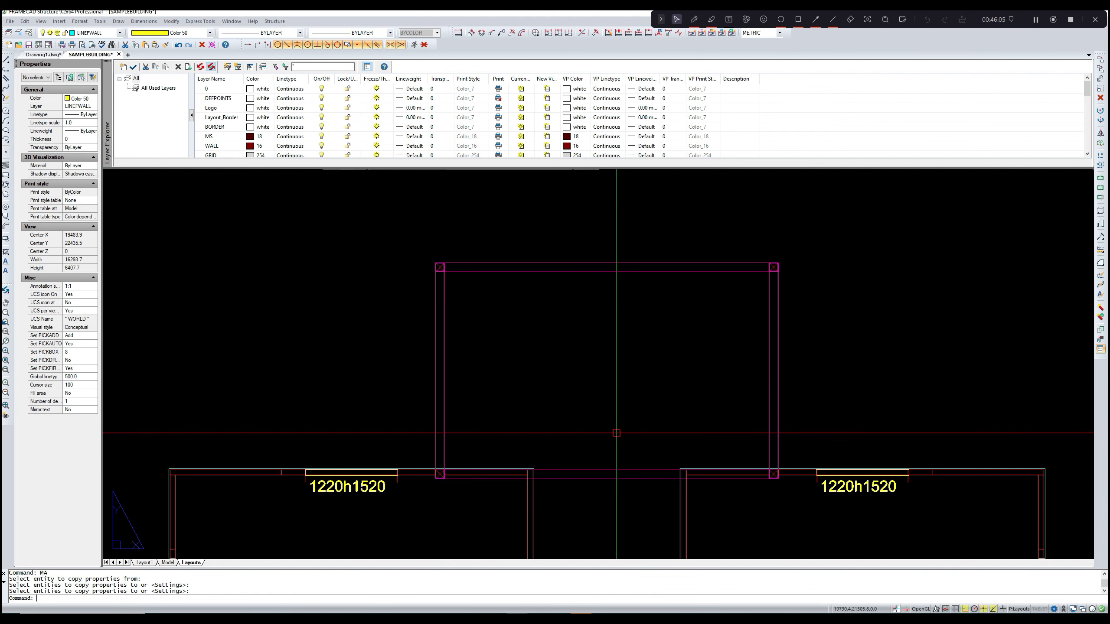
- Amend the outermost horizontal beam of the projecting frame so its Beam Top RL is 2700
middle_click_drag(617, 433, 604, 457)
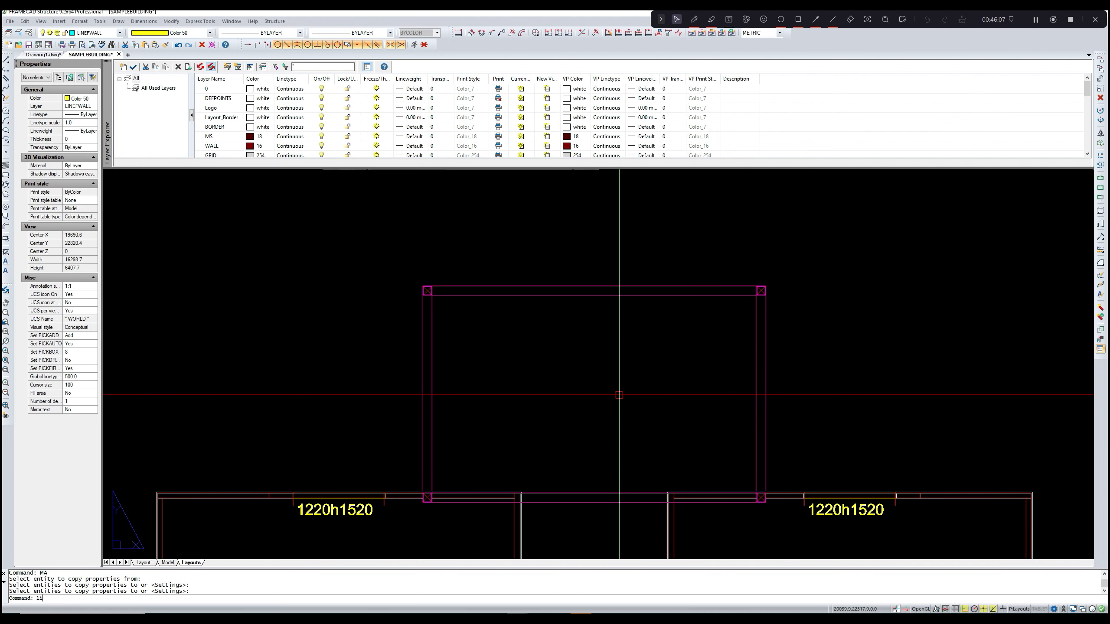
type("li")
key("Return")
left_click(634, 297)
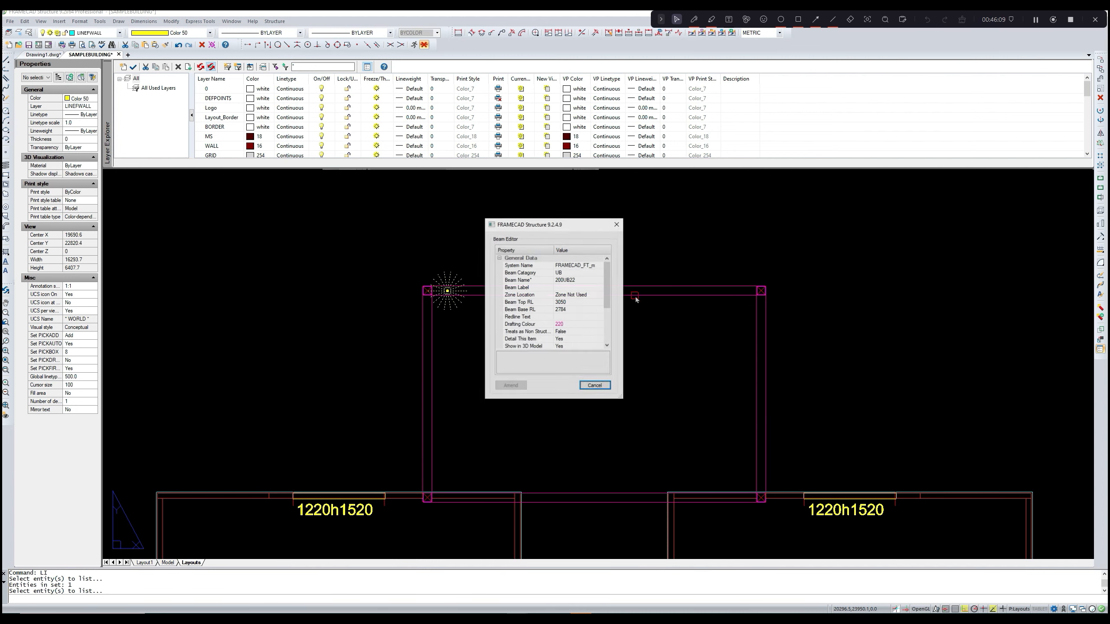
left_click(585, 303)
double_click(584, 302)
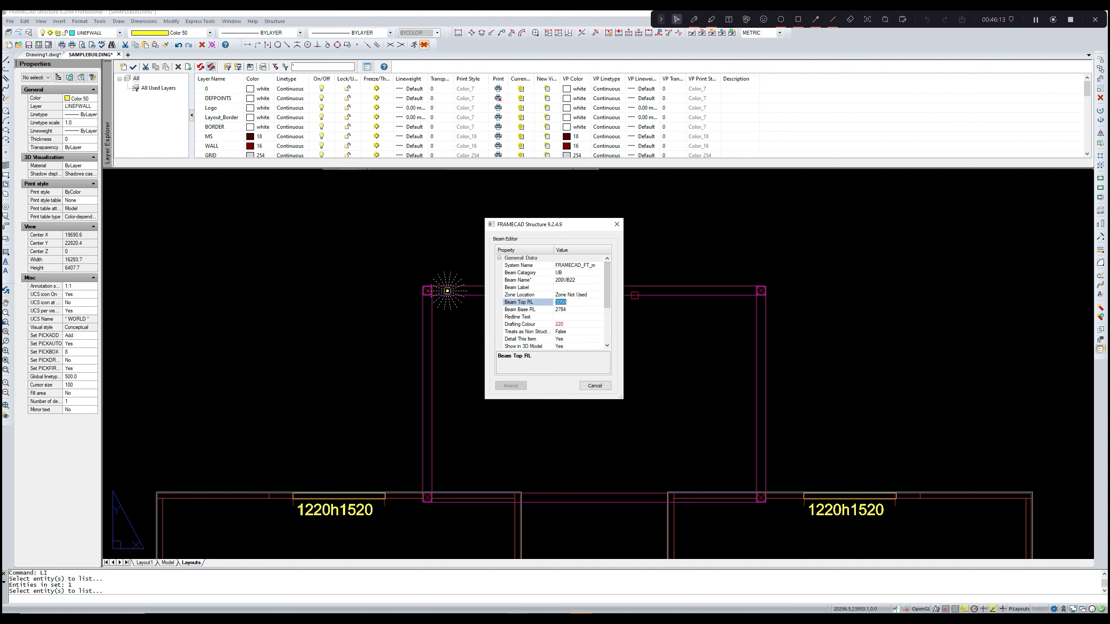
type("27")
left_click(597, 334)
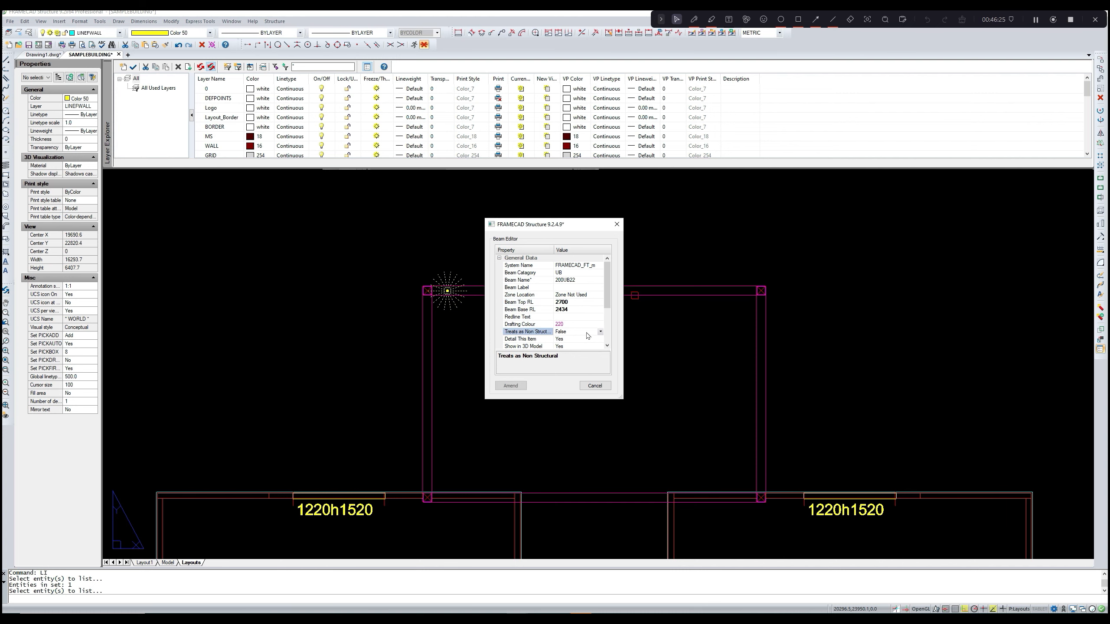
left_click(518, 386)
key("Escape")
scroll(525, 391, "down", 3)
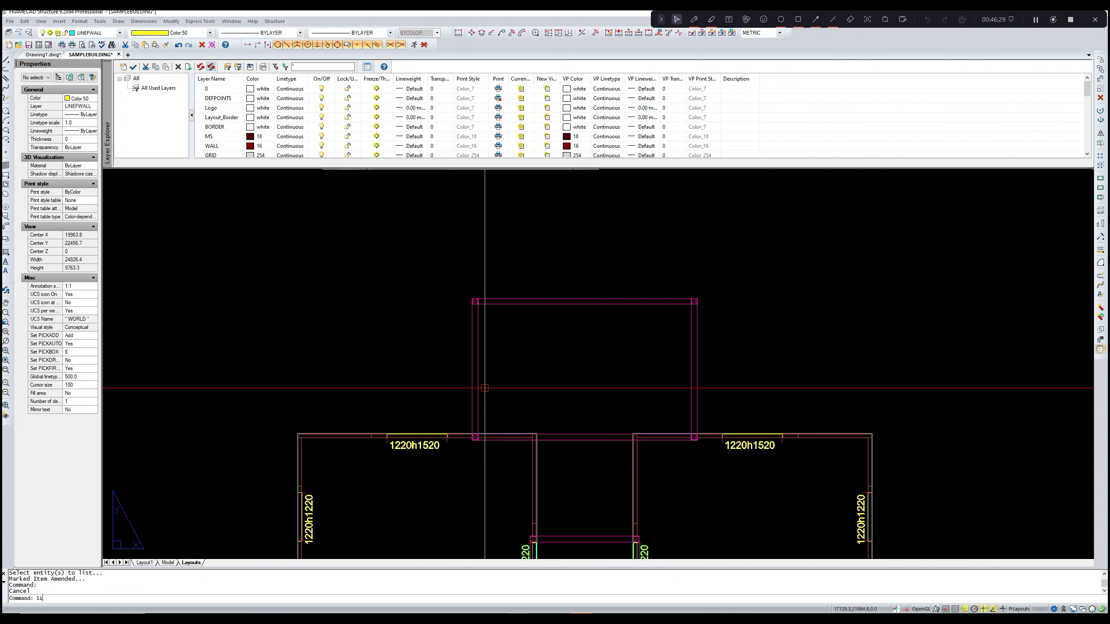
type("LI")
key("Return")
left_click(479, 383)
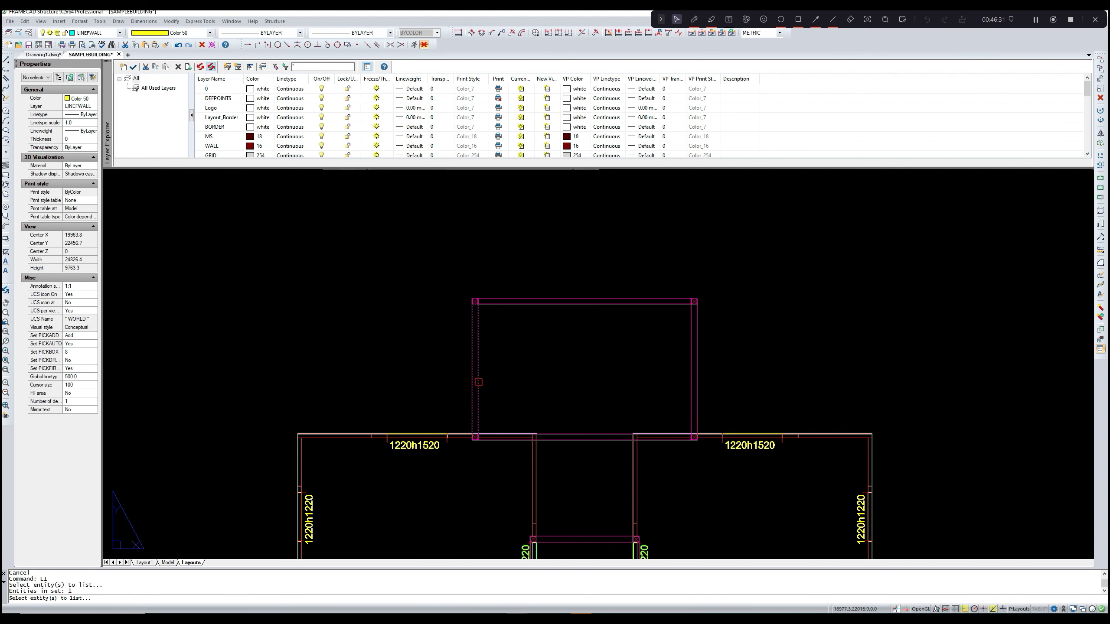
key("Escape")
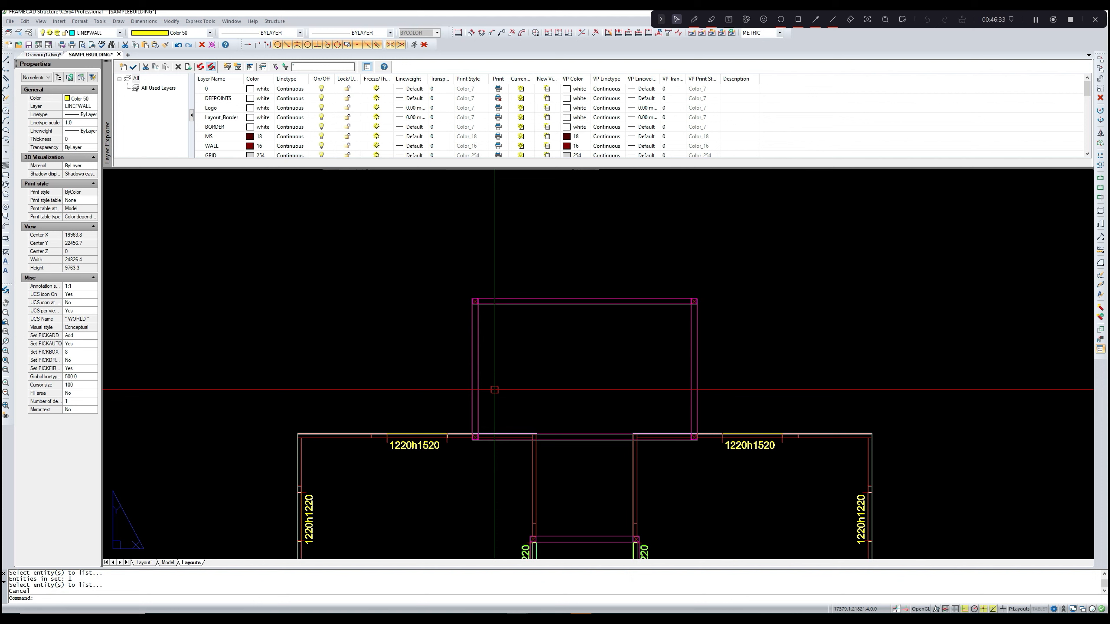
- Edit the two side beams of the projecting frame together and set their Beam Category to RHS
type("LI")
key("Return")
left_click(480, 387)
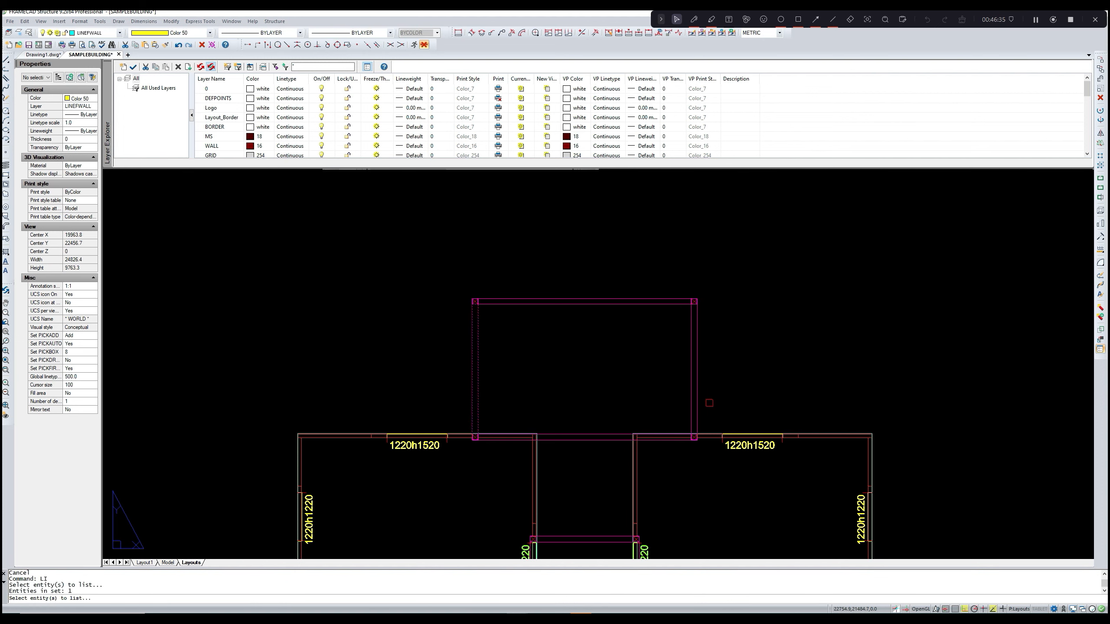
left_click(697, 400)
key("Return")
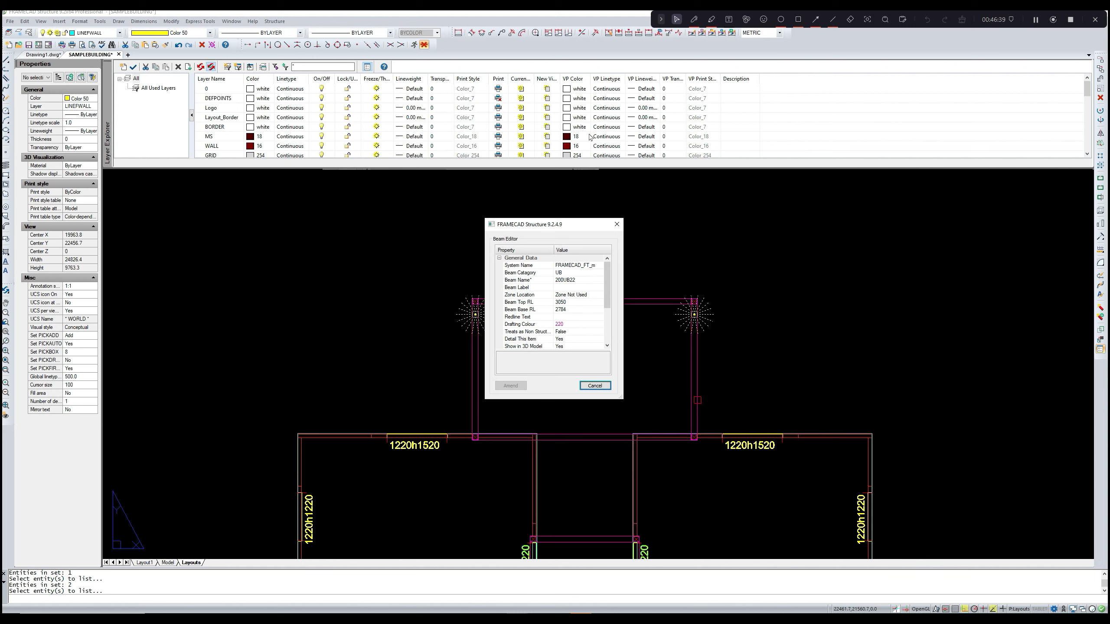
left_click(582, 273)
left_click(600, 272)
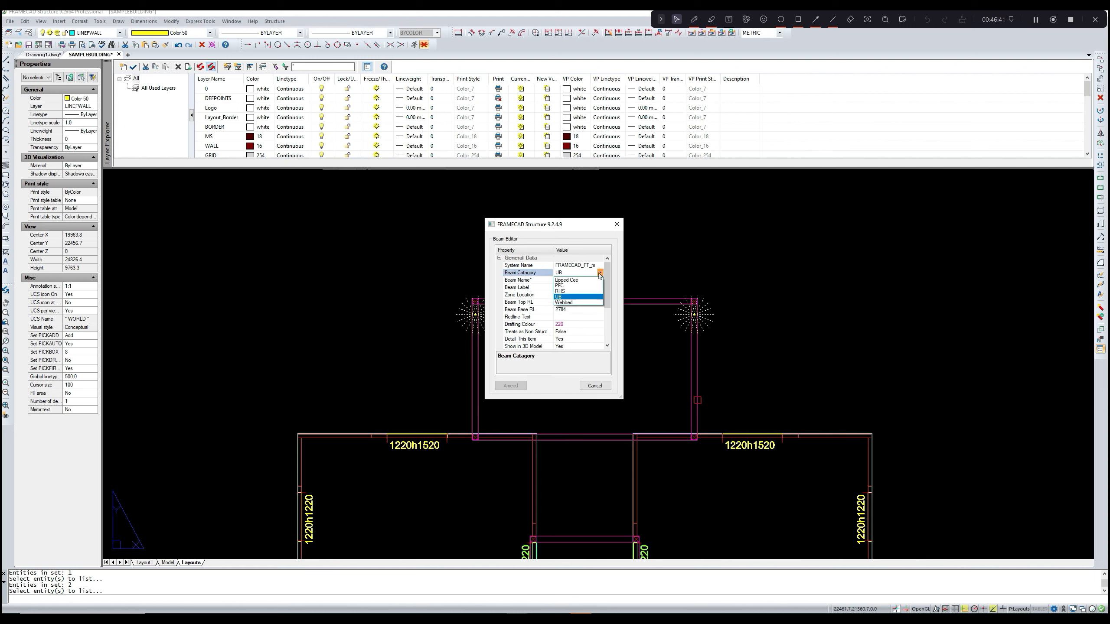
left_click(582, 291)
- Check the RHS sizes offered for the Beam Name of the two side beams and review their other properties
left_click(598, 288)
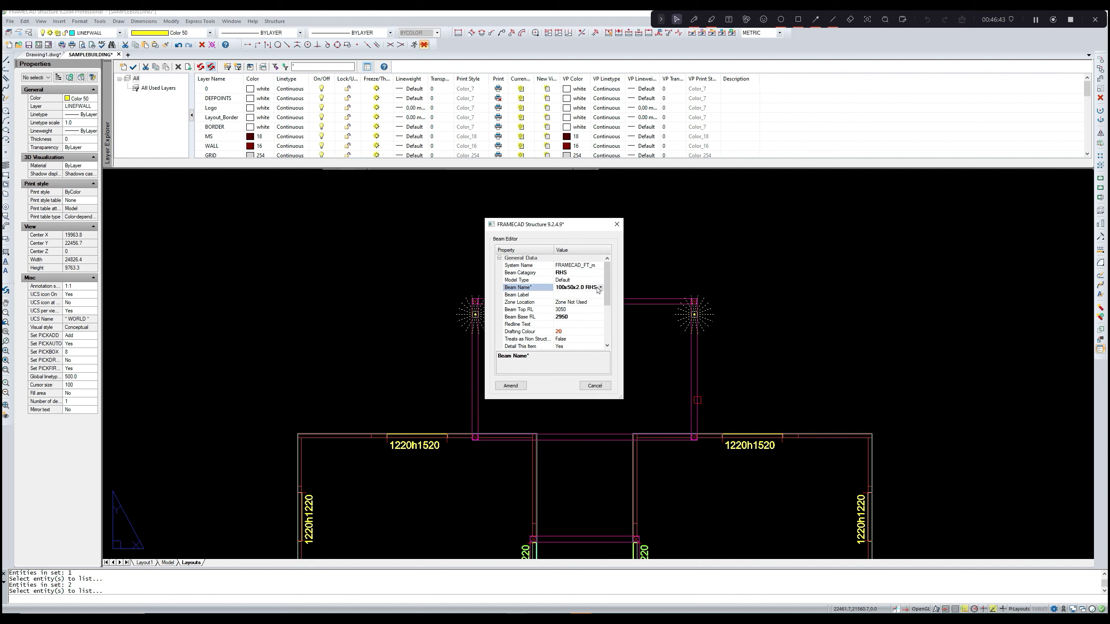
left_click(600, 288)
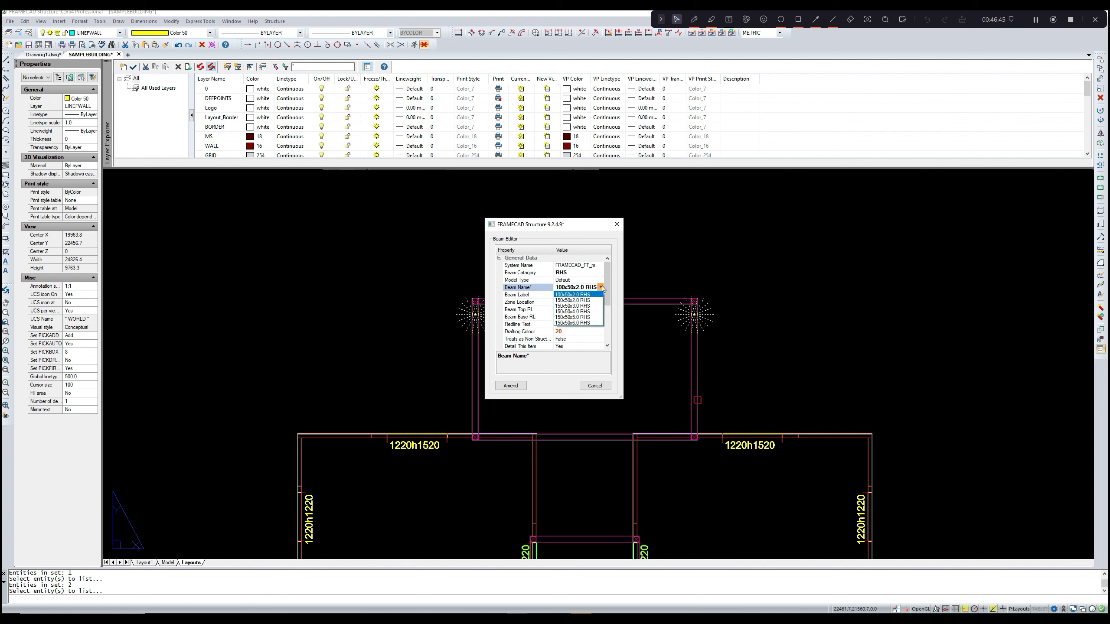
left_click(601, 293)
left_click(600, 288)
left_click(601, 287)
left_click(601, 288)
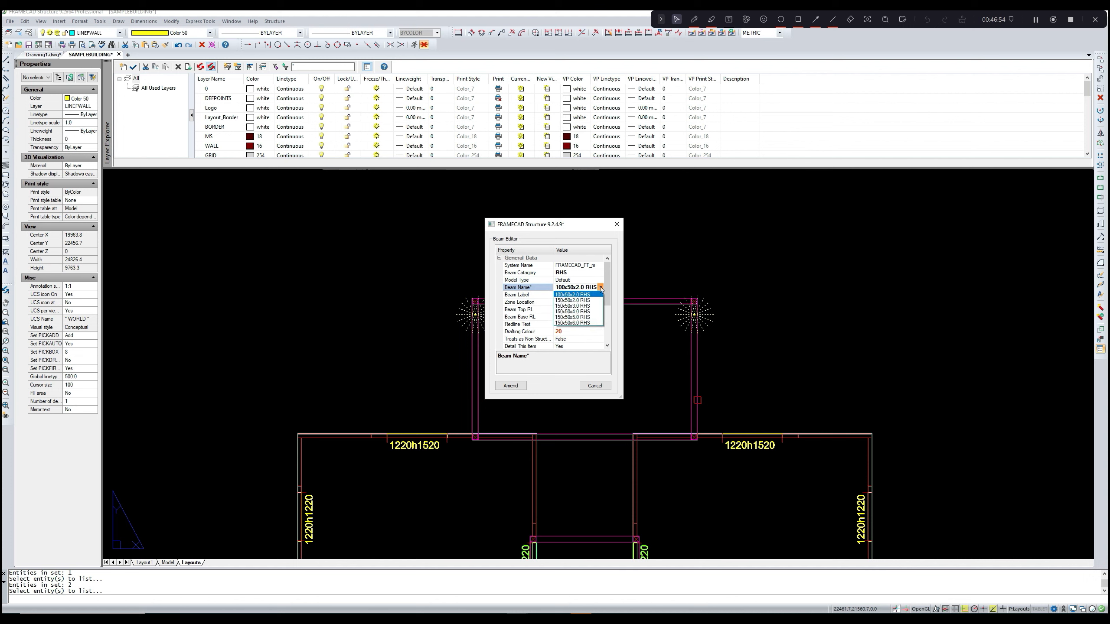
left_click(617, 306)
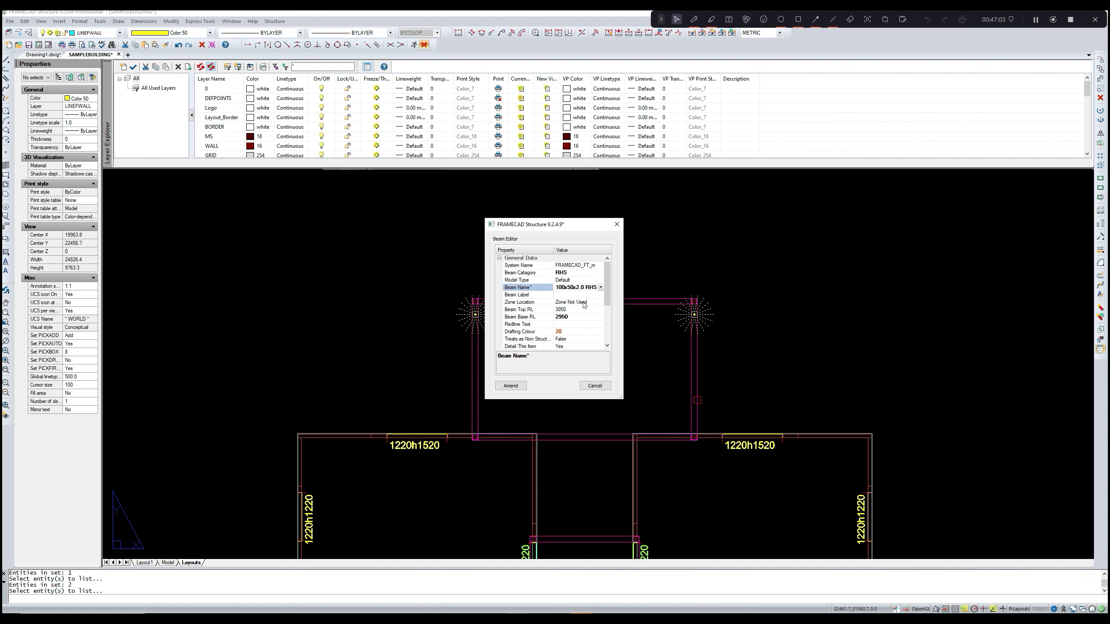
scroll(573, 328, "down", 1)
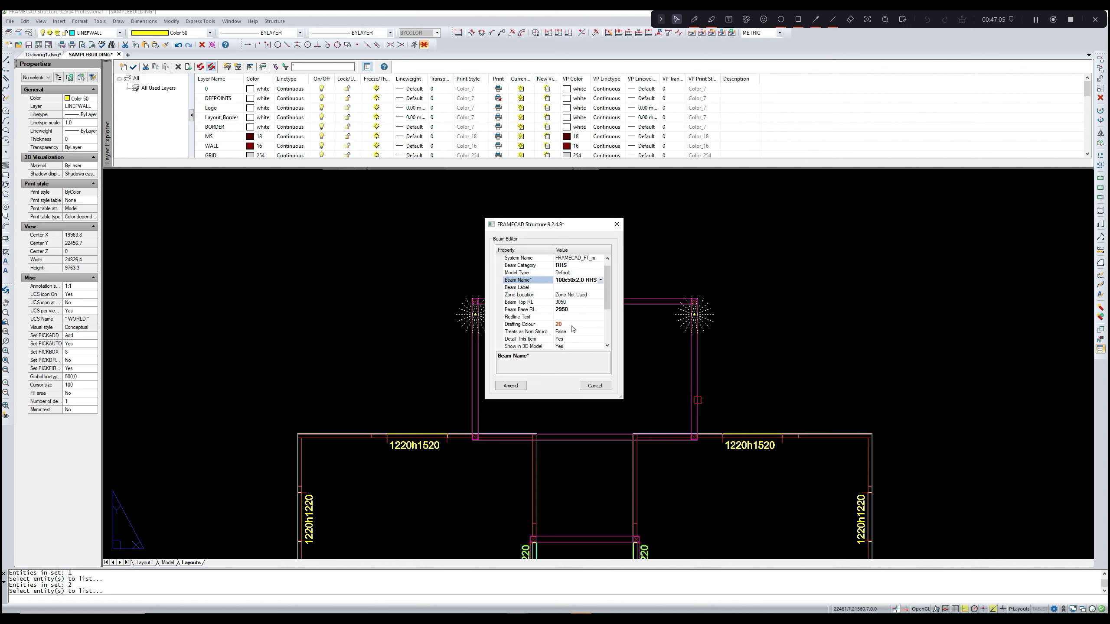
scroll(573, 329, "up", 1)
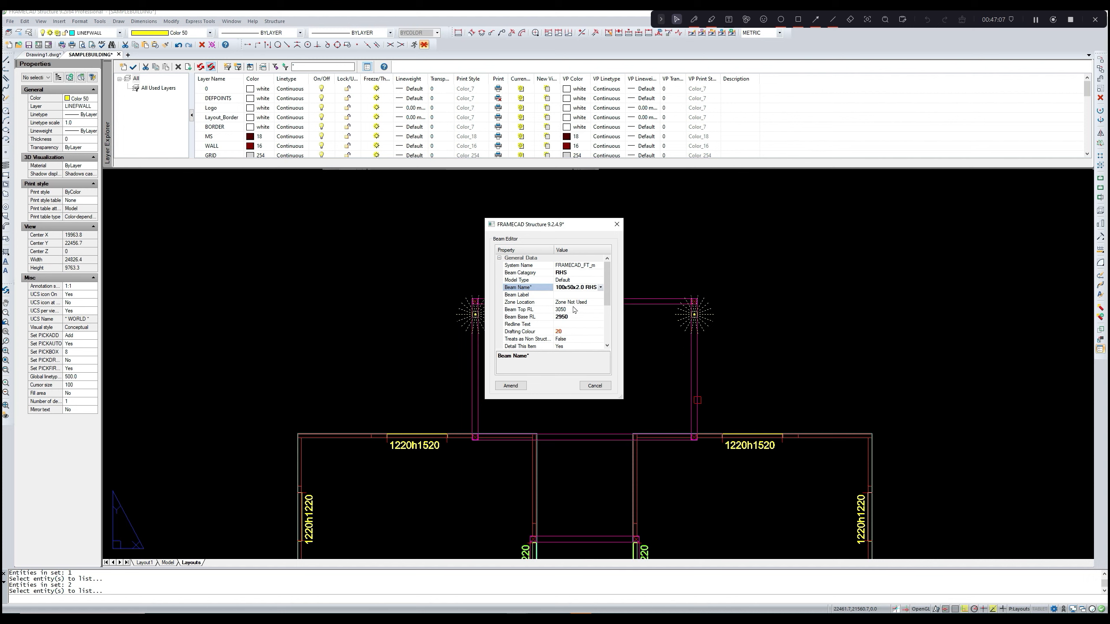
left_click(575, 273)
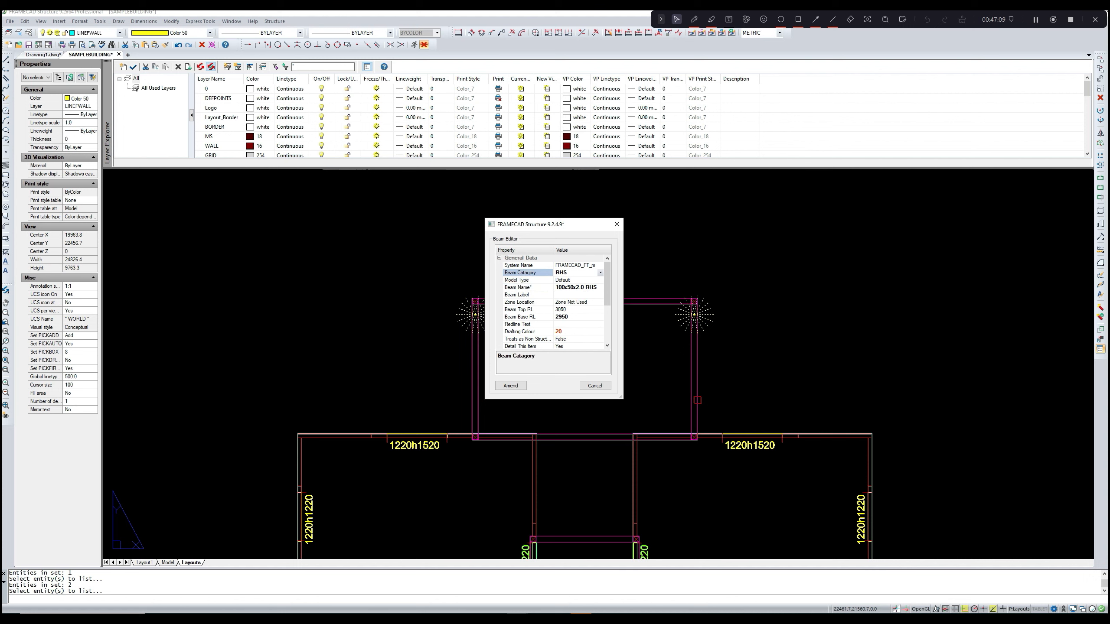
left_click(1036, 20)
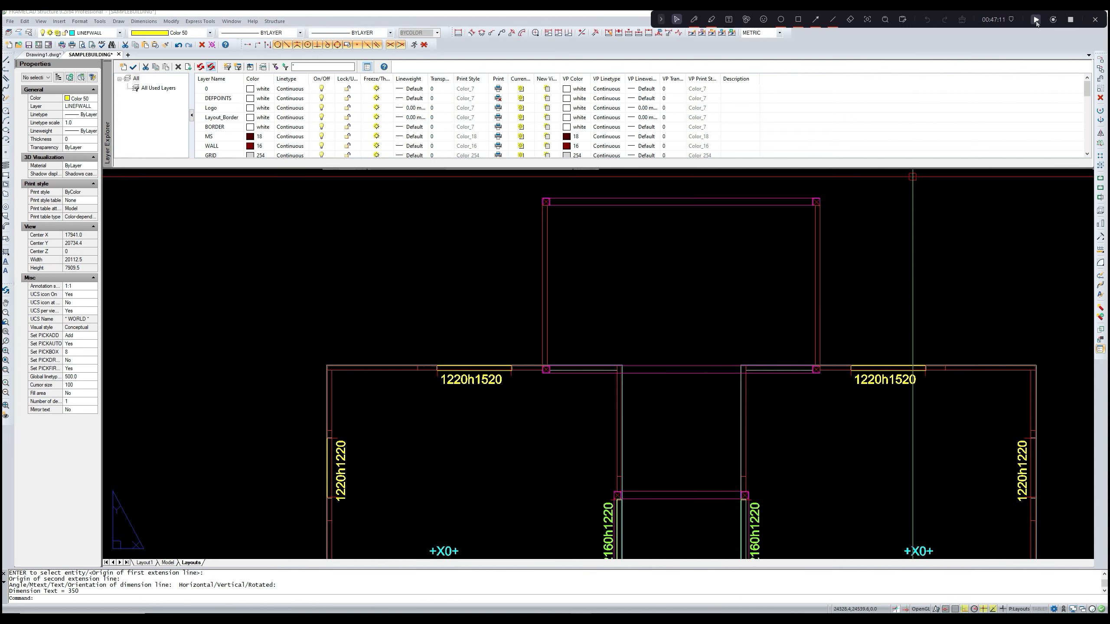
left_click(1035, 20)
middle_click_drag(678, 397, 664, 405)
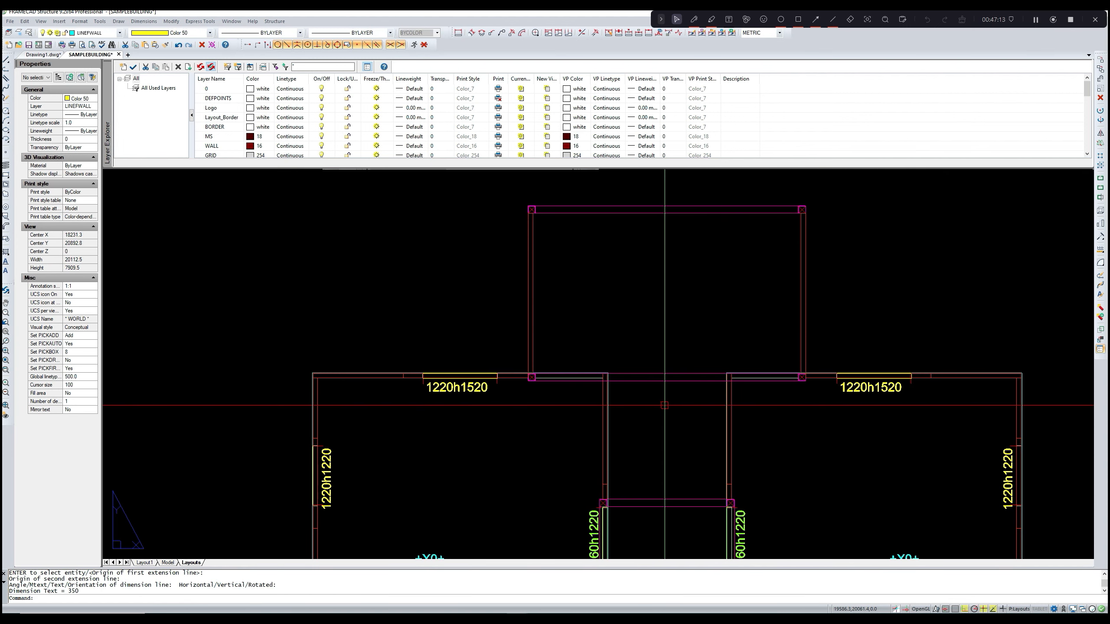
type("L")
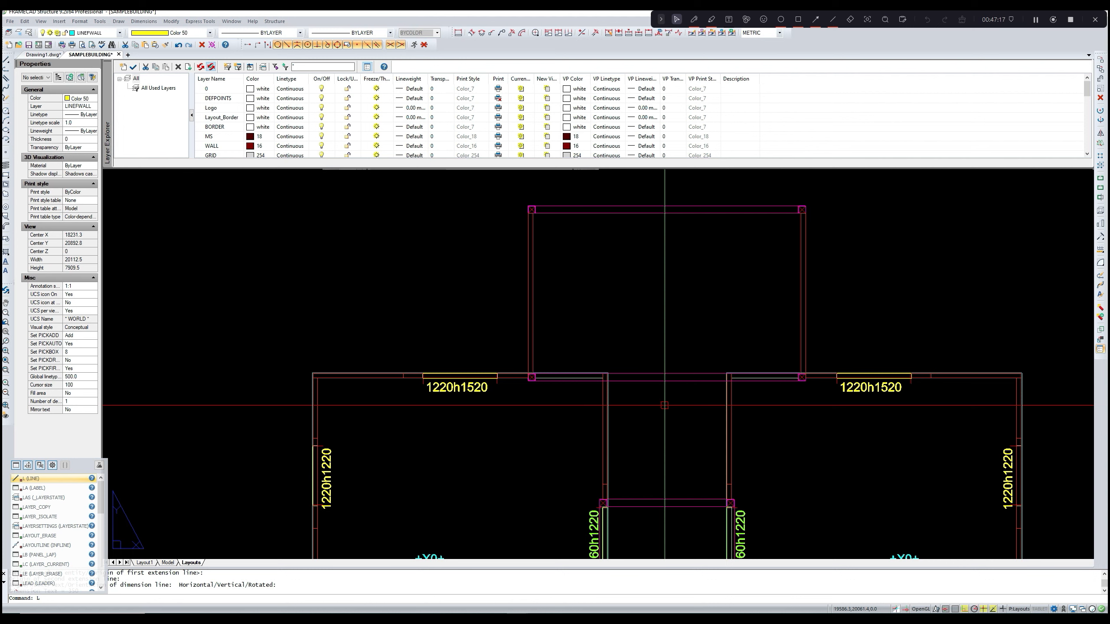
key("Escape")
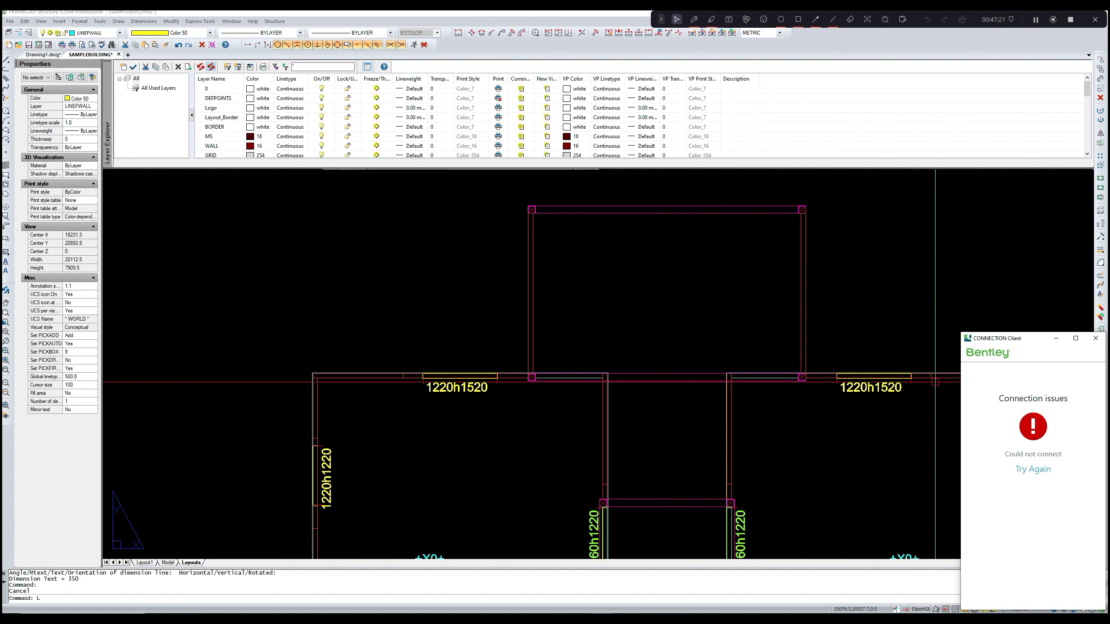
left_click(1095, 338)
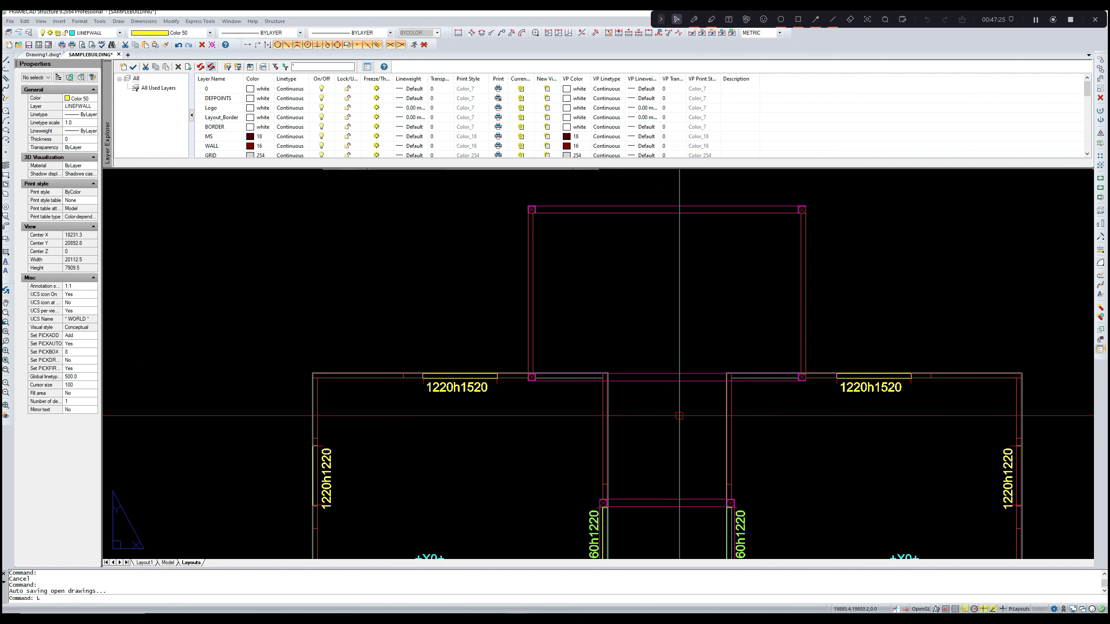
type("li")
key("Return")
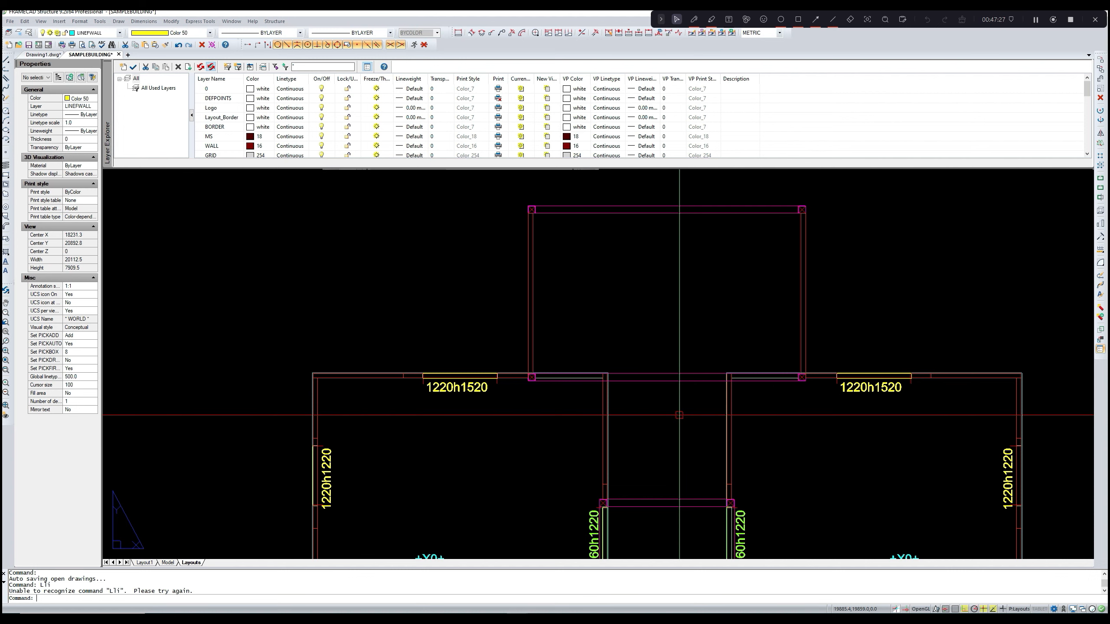
key("Escape")
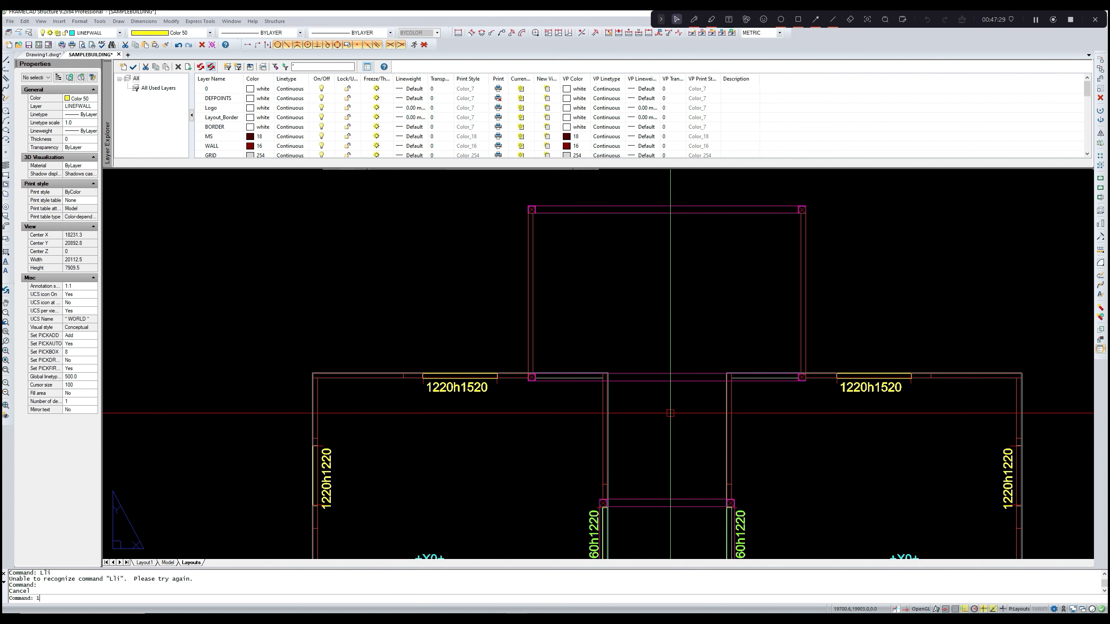
- Open the wall-line beam and the outermost horizontal beam for editing together and inspect their Lengths & Heights properties
type("li")
key("Return")
left_click(682, 378)
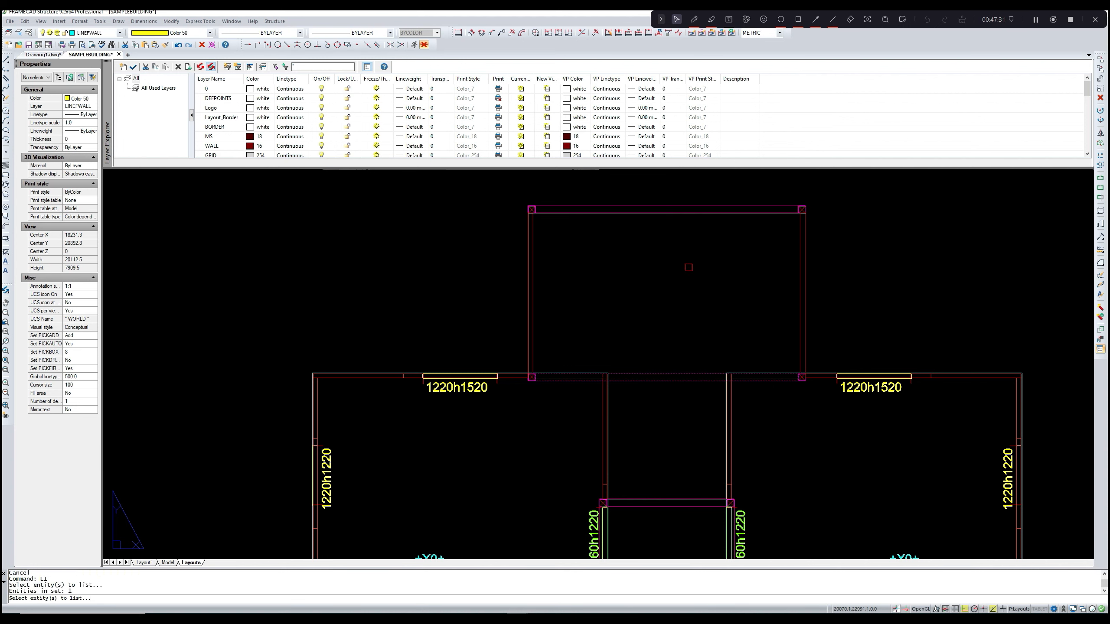
left_click(695, 214)
key("Return")
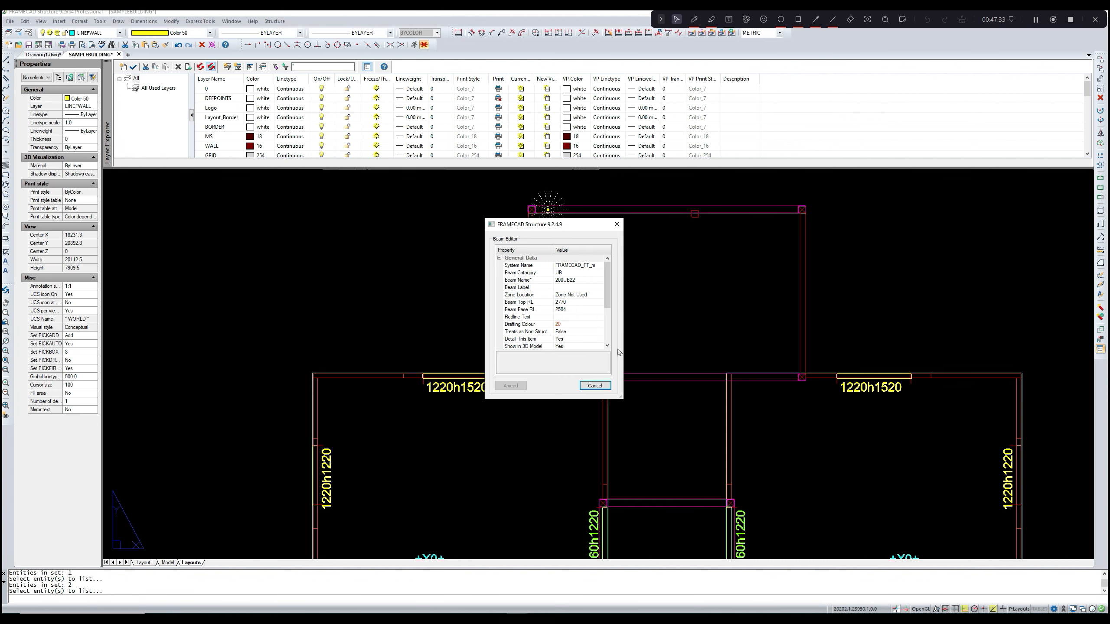
scroll(577, 315, "down", 2)
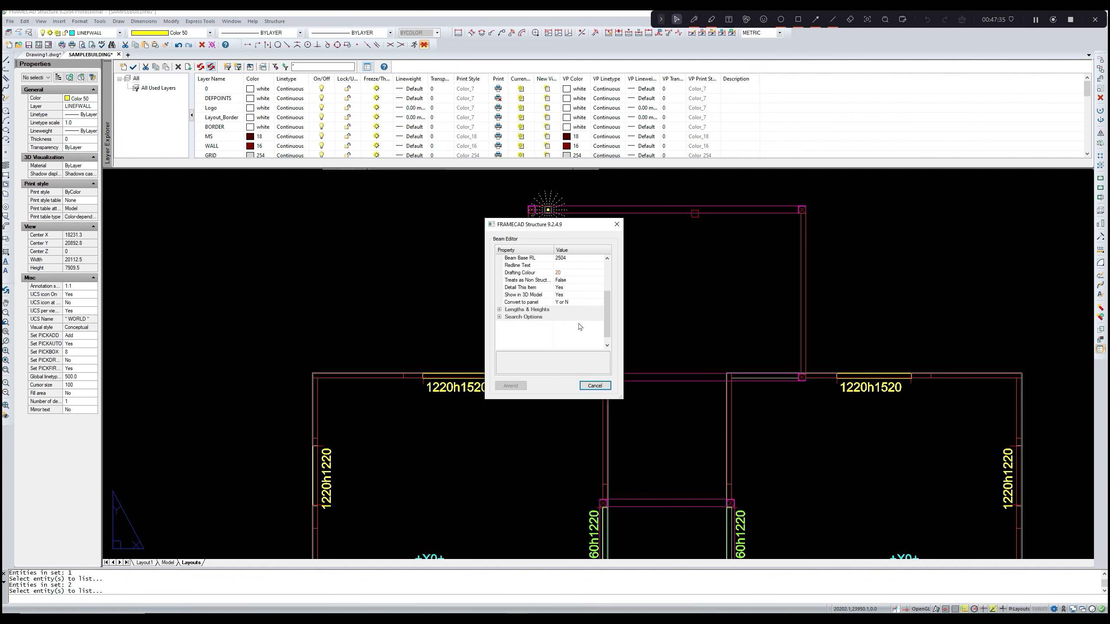
left_click(499, 331)
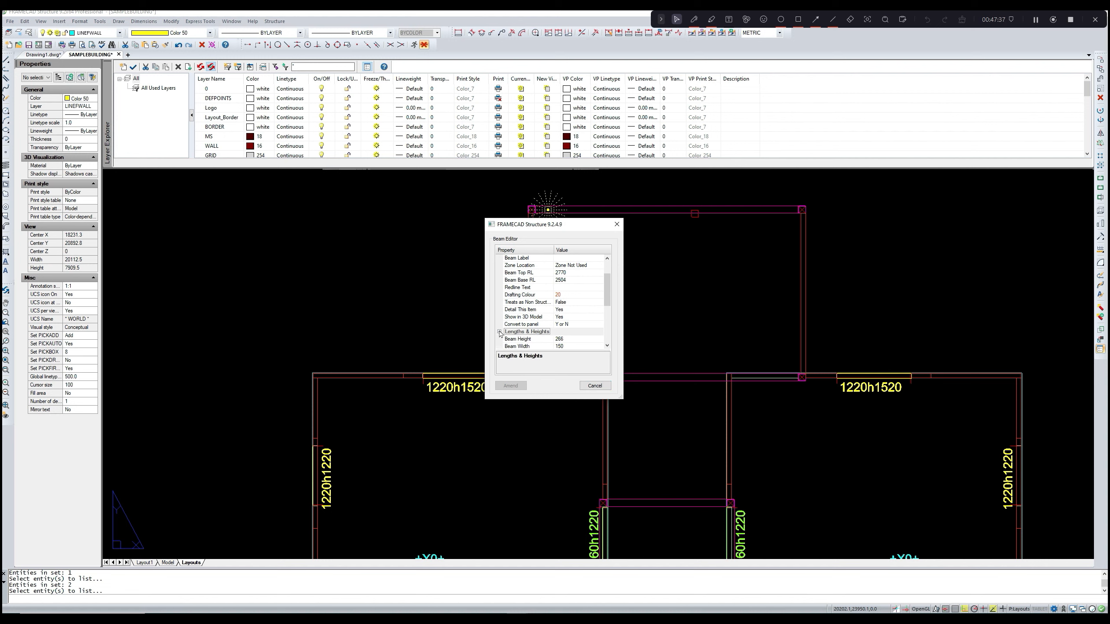
scroll(563, 344, "down", 2)
scroll(563, 344, "up", 3)
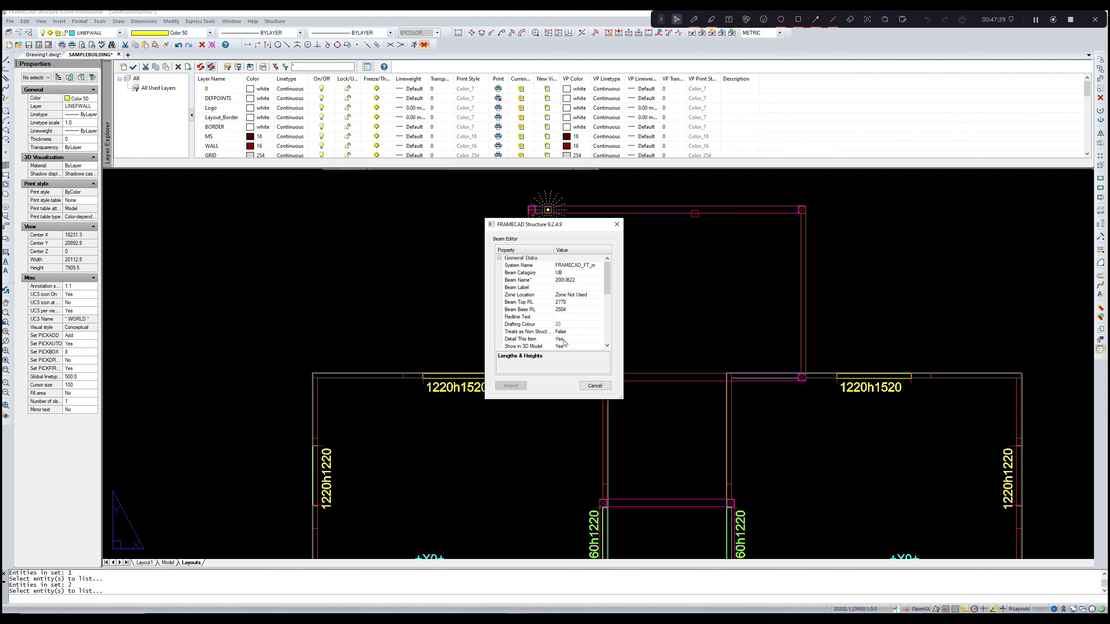
- Set the Beam Top RL of the wall-line and outermost horizontal beams to 3050 and amend them
left_click(574, 302)
key("ctrl+a")
type("3")
key("Return")
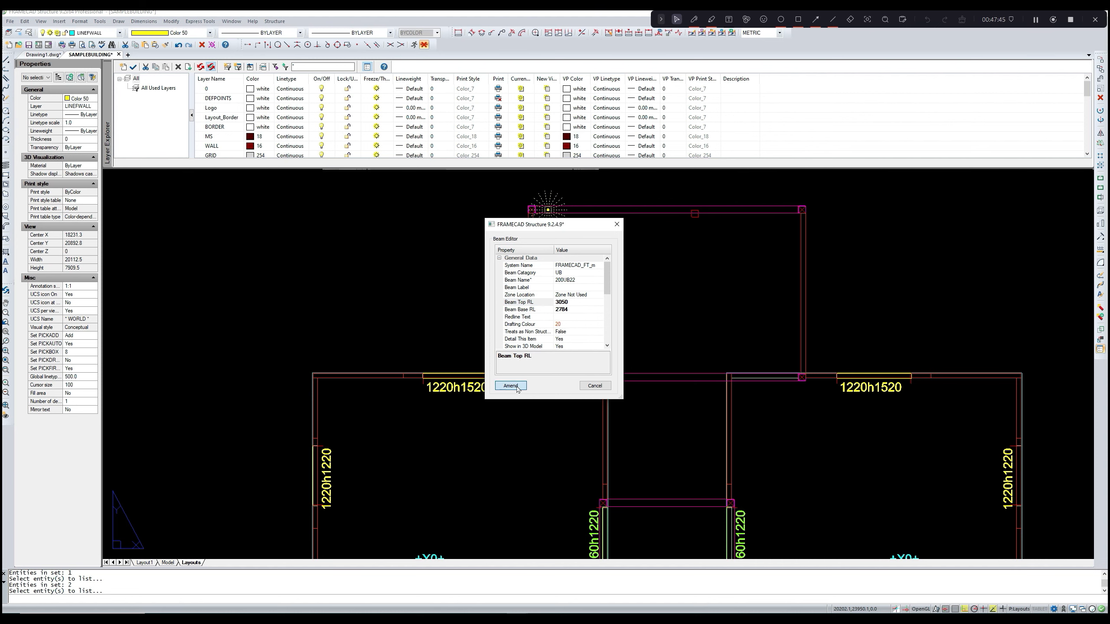
left_click(510, 386)
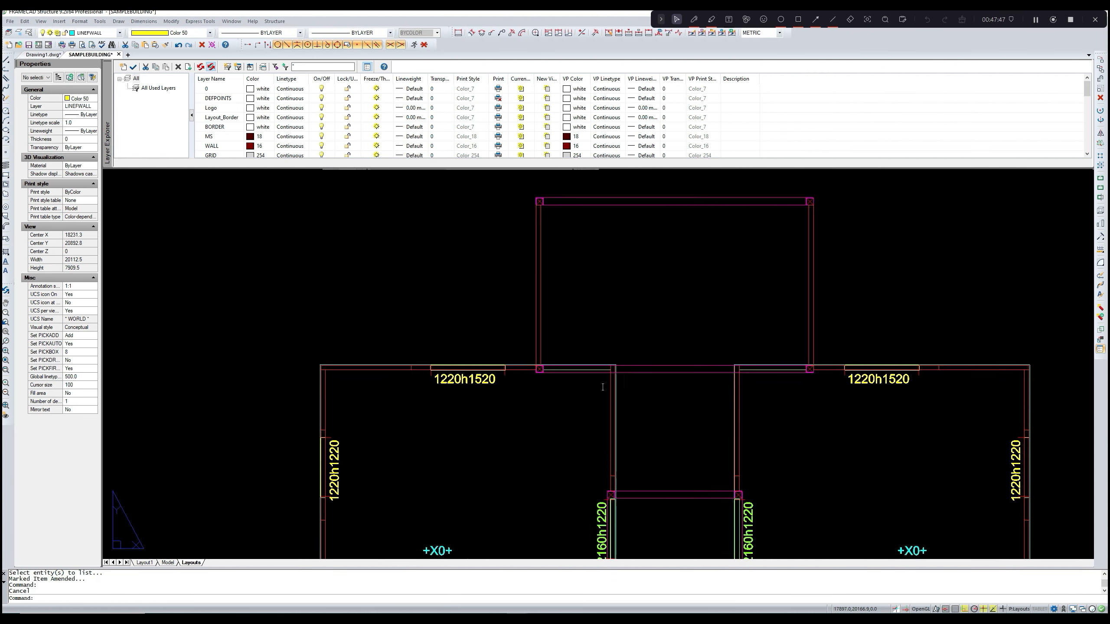
- Switch to model space and regenerate the building's 3D model with the P3D command
scroll(603, 387, "down", 3)
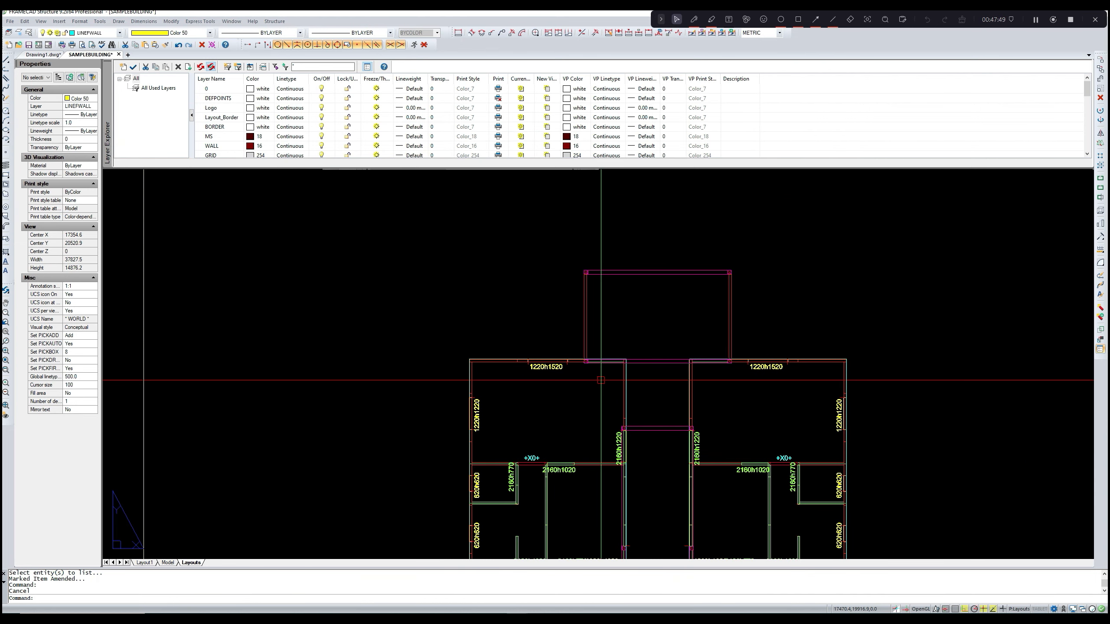
scroll(595, 352, "up", 3)
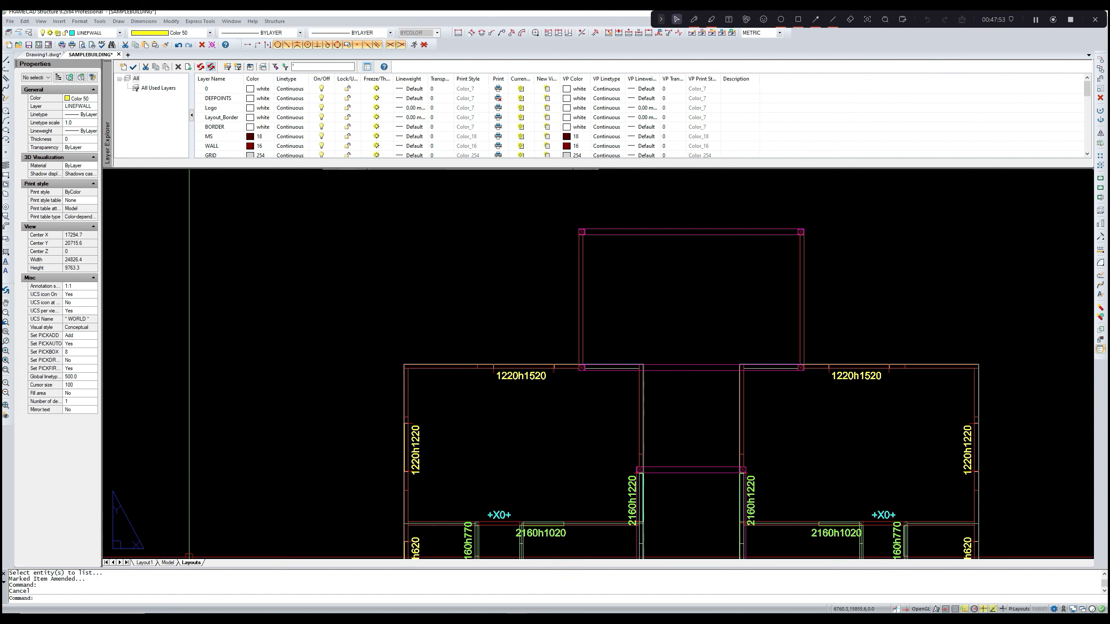
left_click(168, 562)
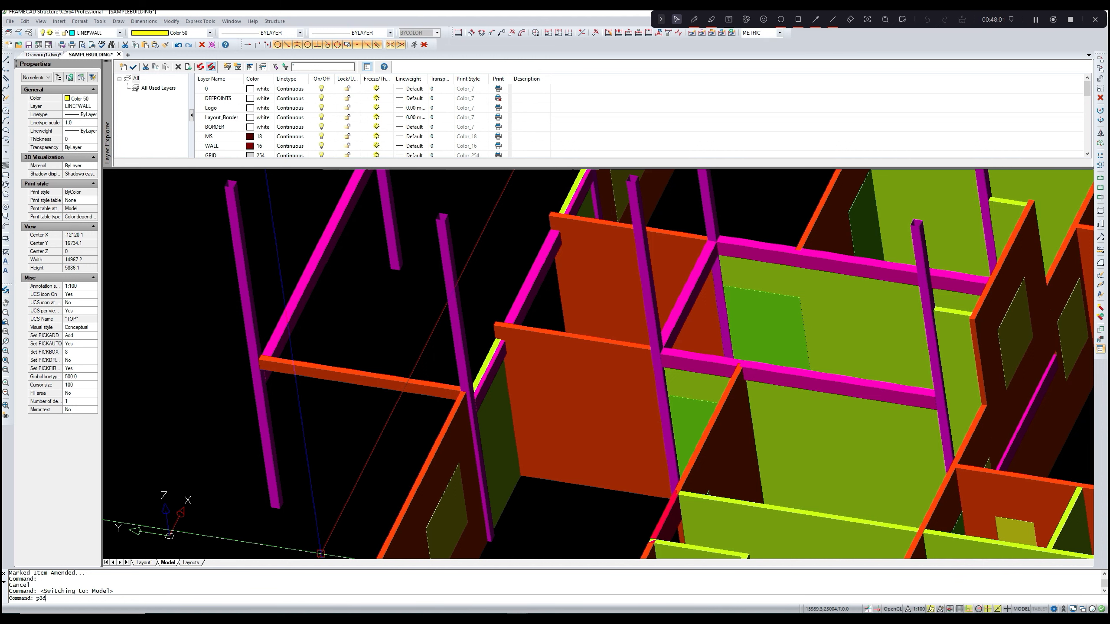
key("Return")
type("P3D")
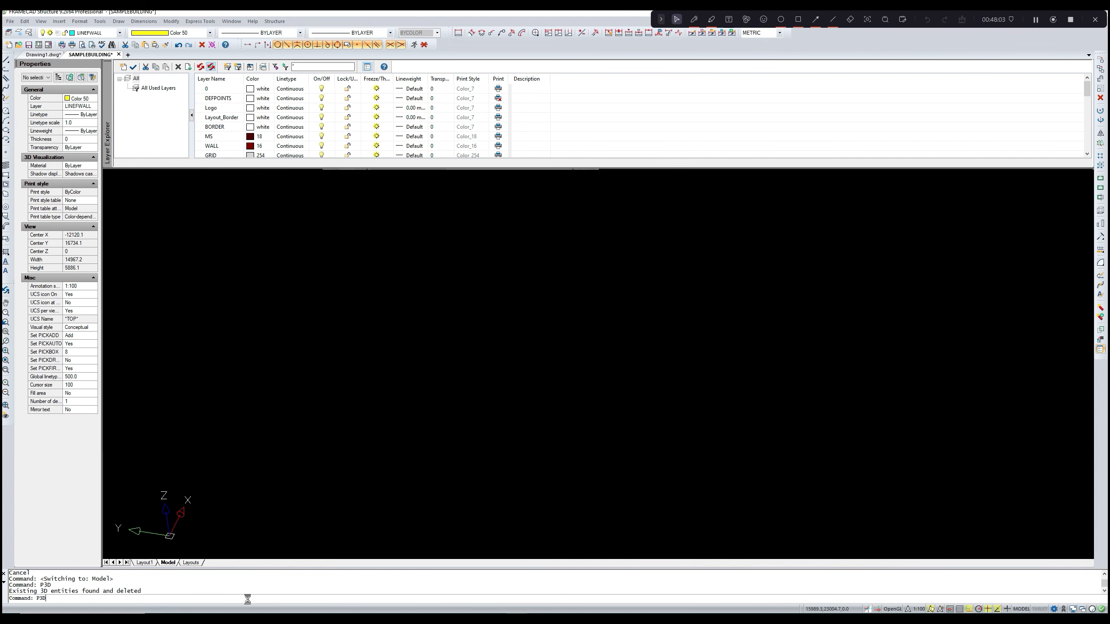
key("Return")
- Examine the projecting frame's beams and posts against the adjoining walls in the 3D model
scroll(511, 355, "up", 6)
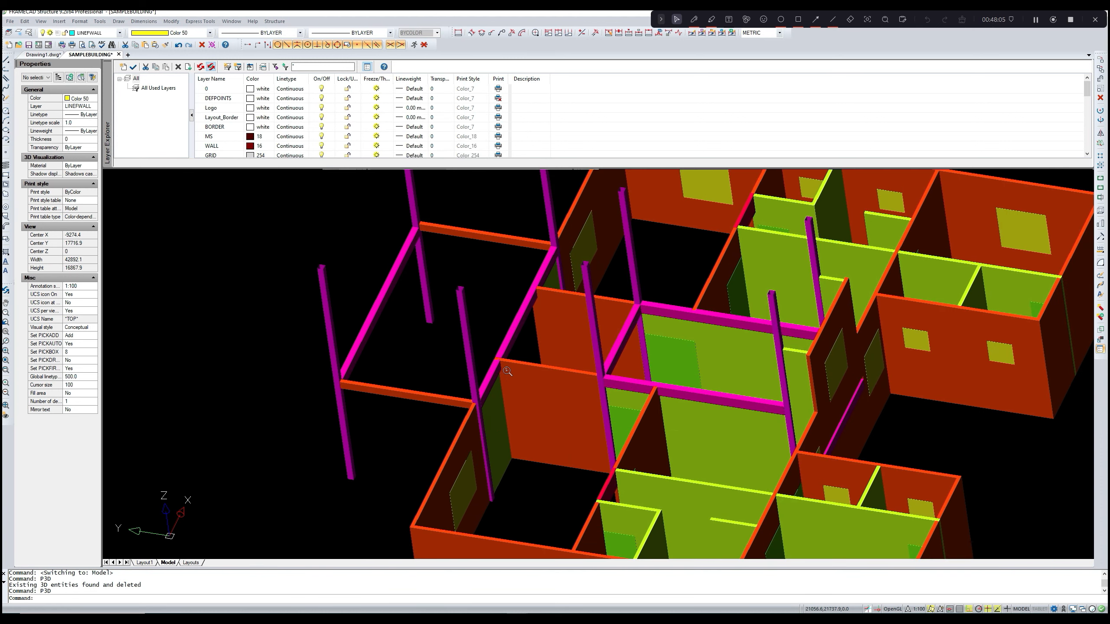
scroll(511, 355, "down", 2)
middle_click_drag(506, 333, 475, 376)
scroll(527, 280, "up", 2)
scroll(527, 280, "down", 2)
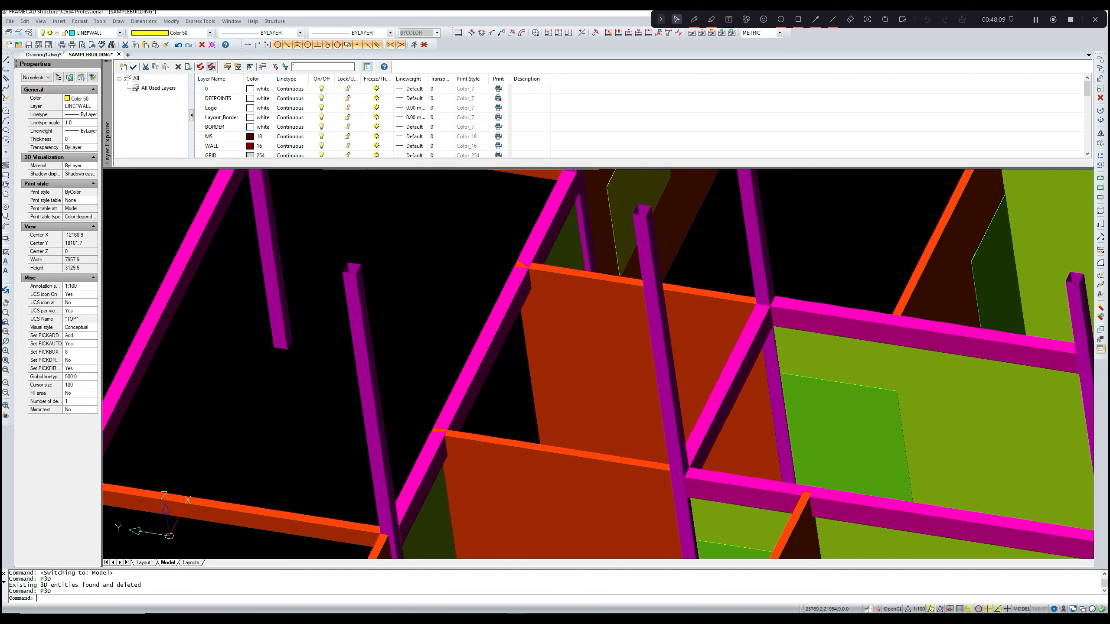
scroll(473, 397, "up", 3)
scroll(473, 397, "down", 2)
left_click(489, 420)
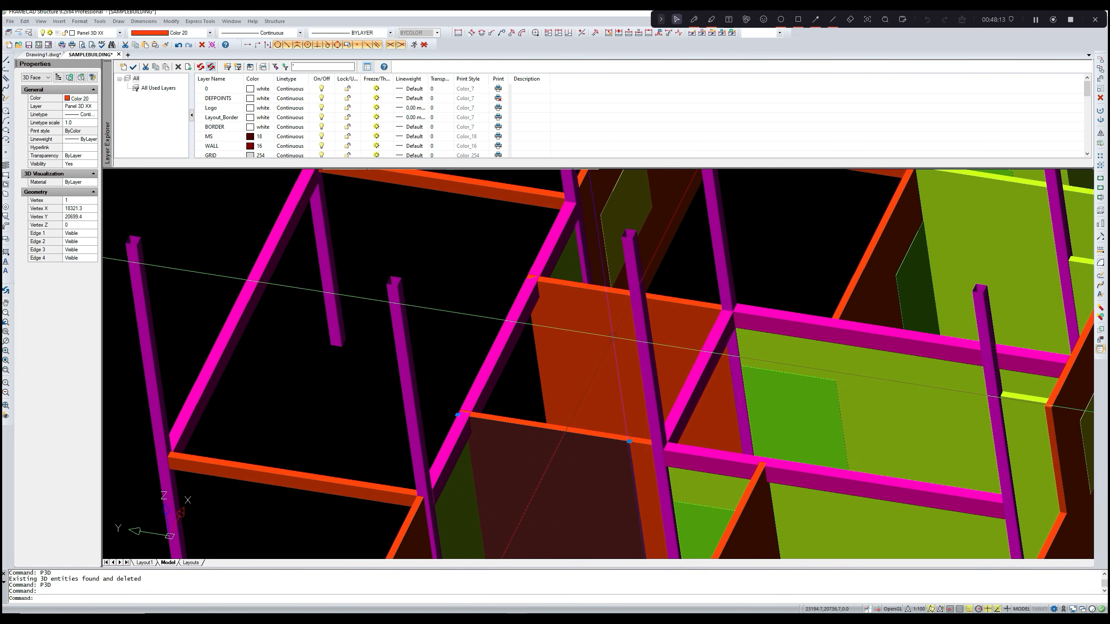
scroll(618, 323, "down", 2)
middle_click_drag(617, 324, 566, 358)
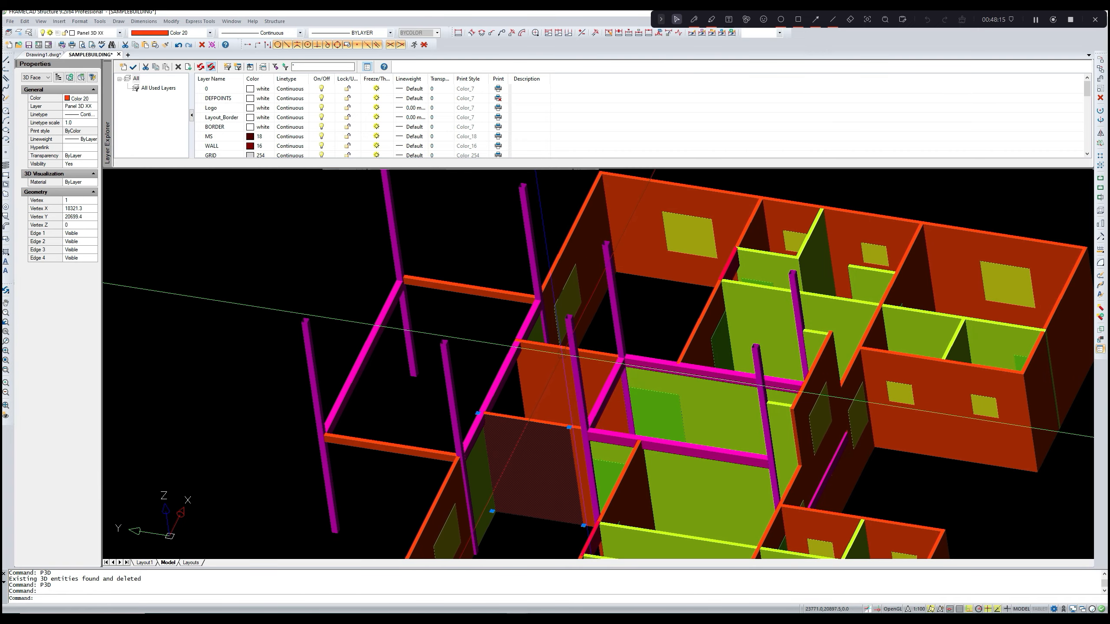
scroll(567, 357, "down", 2)
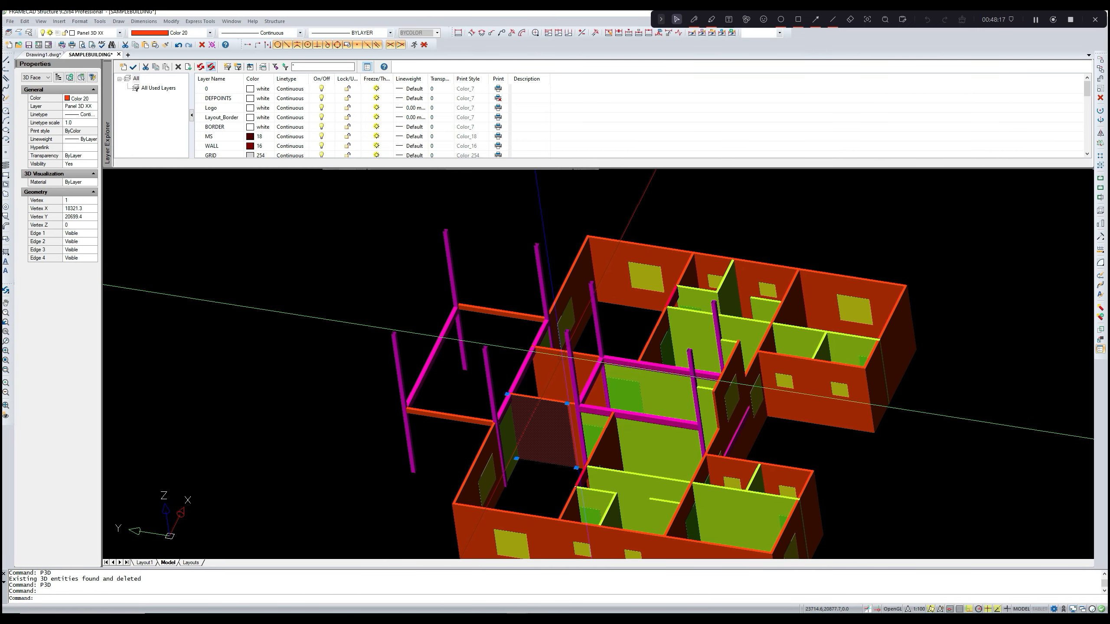
scroll(566, 358, "down", 2)
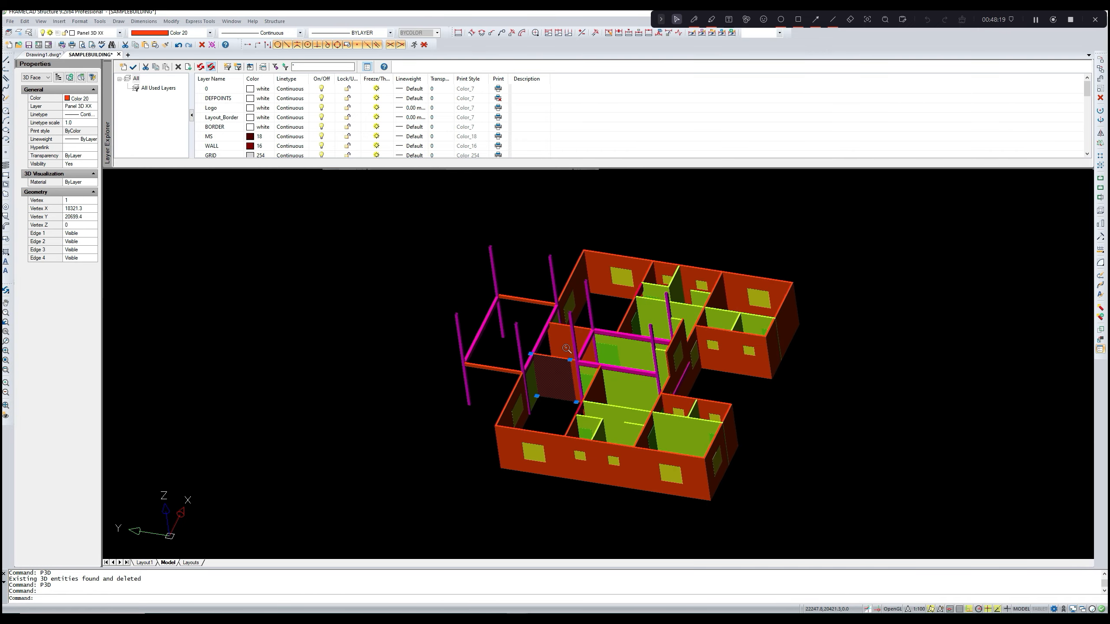
- Return to the Layouts view, bring the floor plan sheet into view and save the drawing
left_click(190, 563)
middle_click_drag(506, 428, 473, 371)
scroll(473, 371, "down", 5)
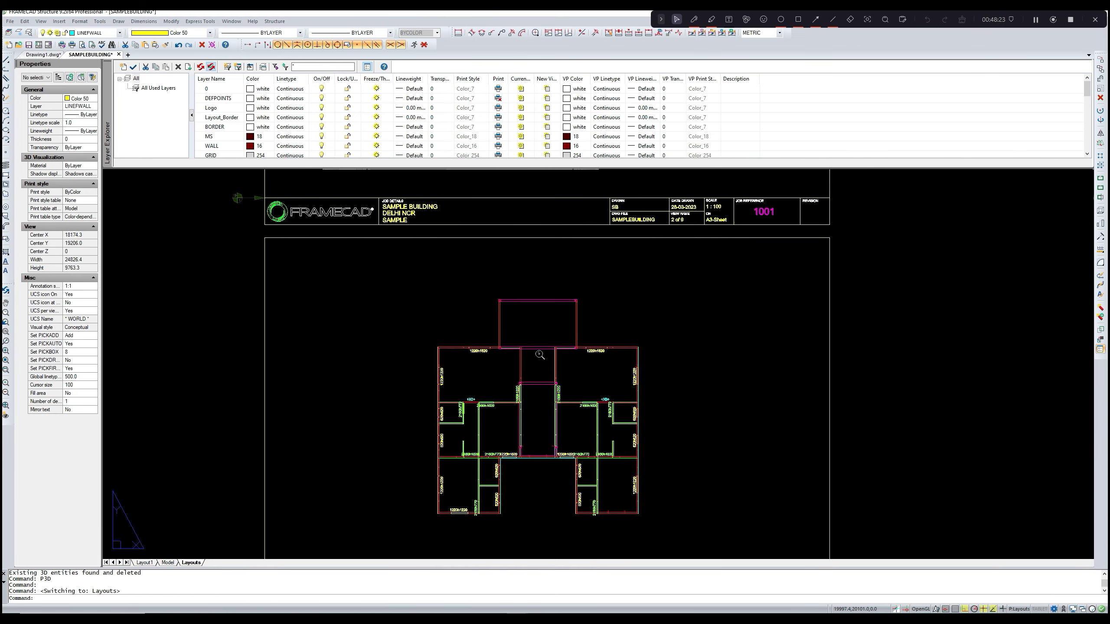
middle_click_drag(539, 355, 507, 340)
scroll(513, 356, "up", 1)
scroll(514, 357, "down", 3)
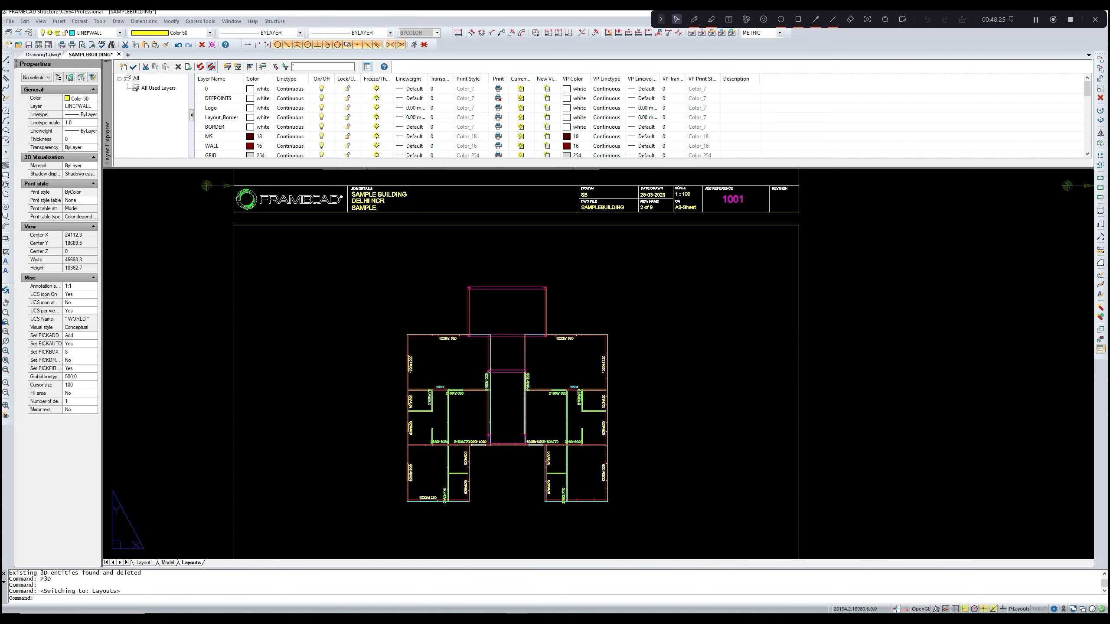
scroll(601, 384, "down", 2)
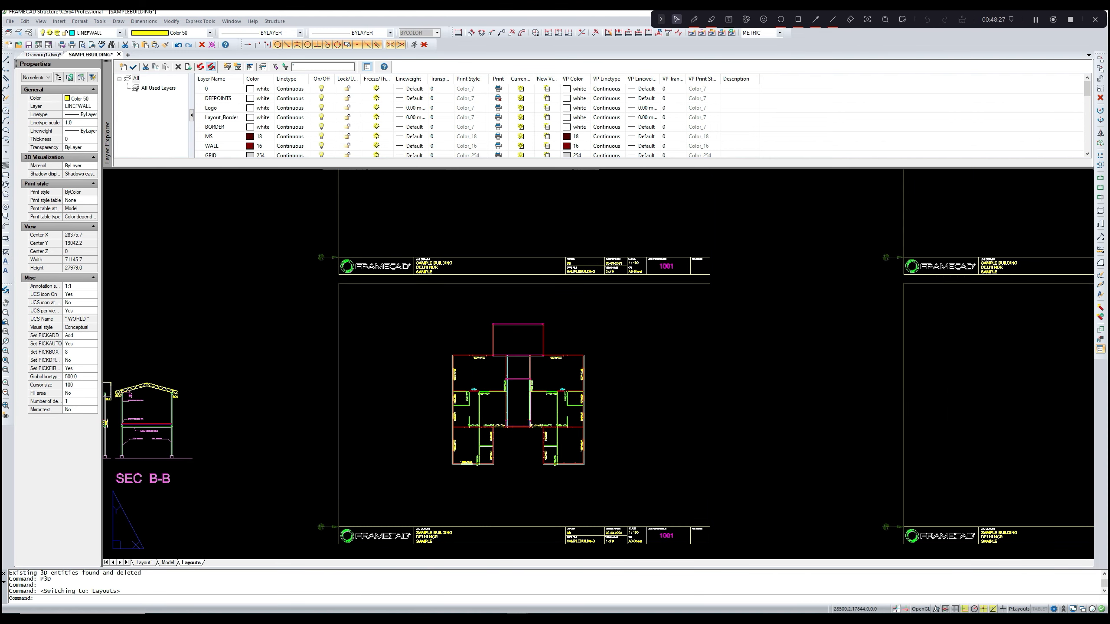
middle_click_drag(607, 377, 590, 414)
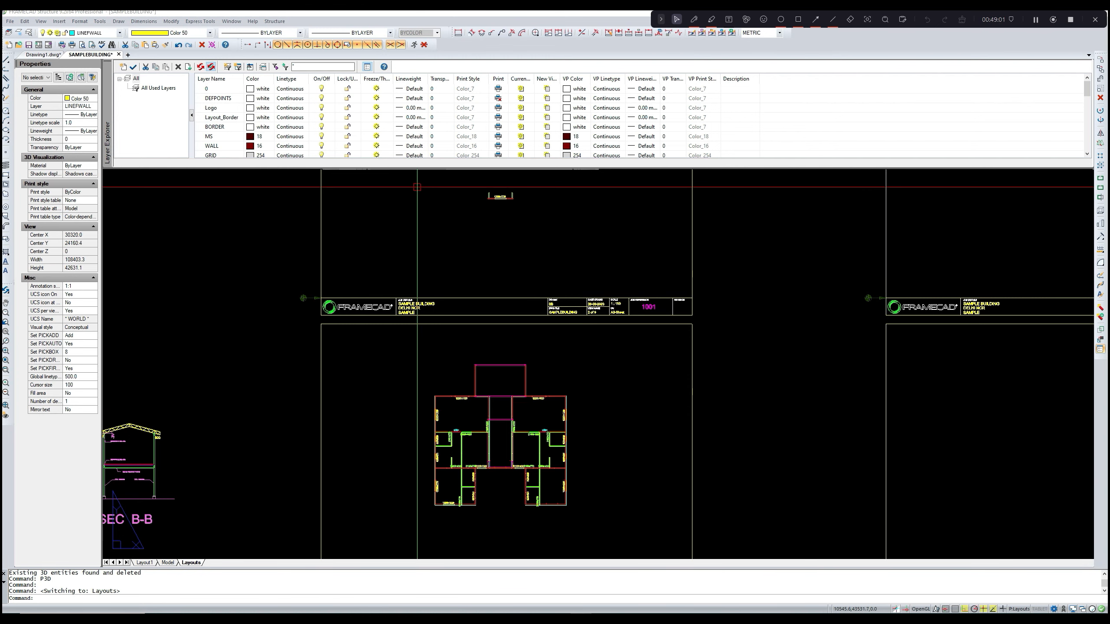
left_click(10, 21)
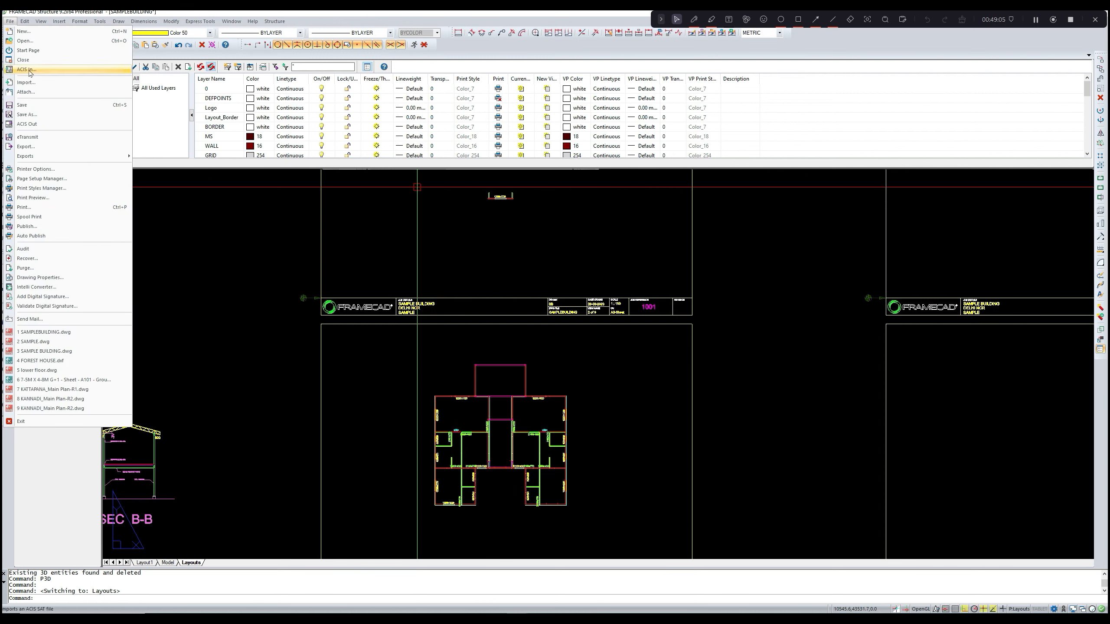
left_click(33, 106)
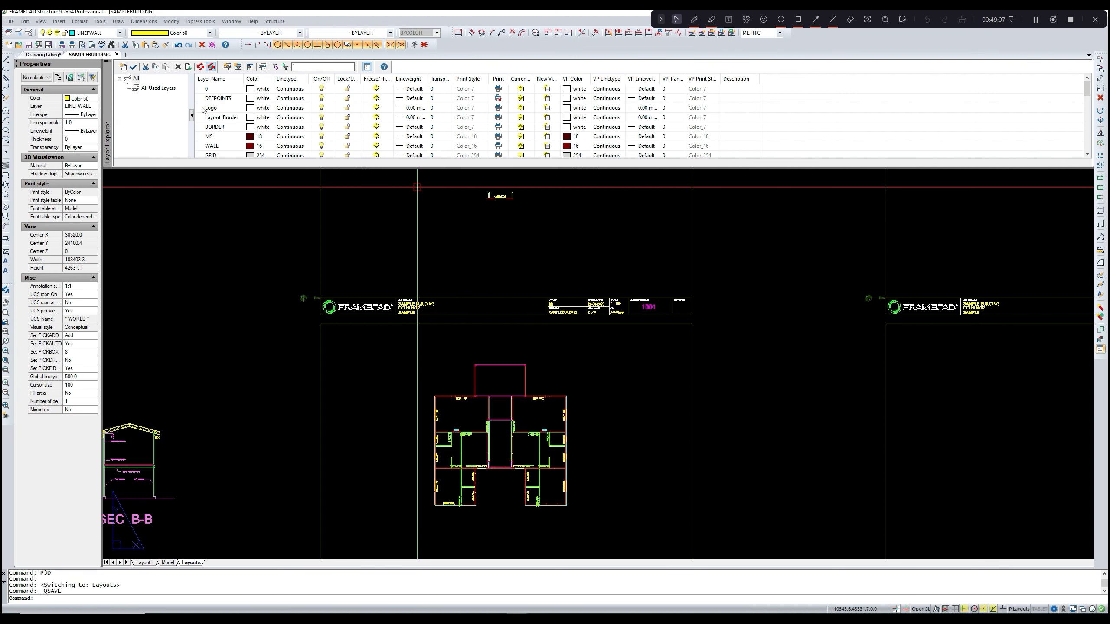